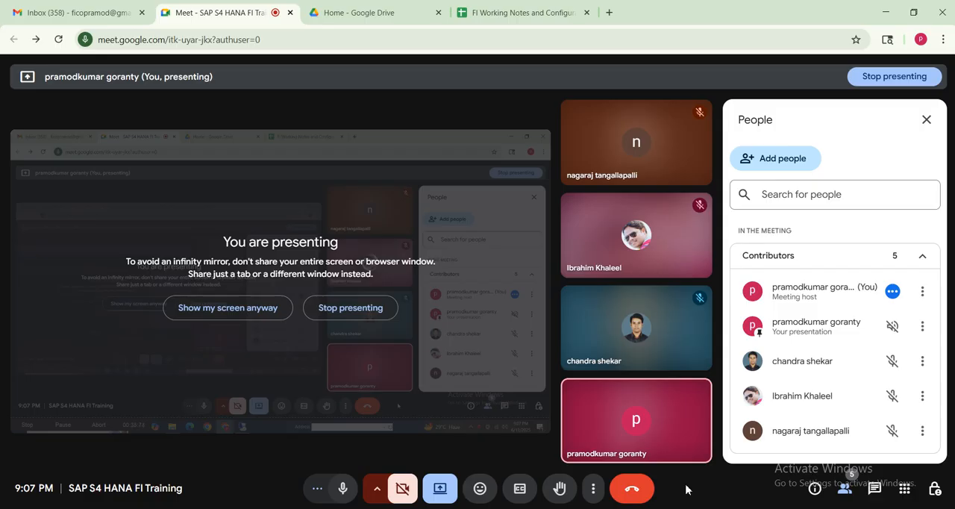
# Share the entire screen in the Google Meet session
pyautogui.click(440, 487)
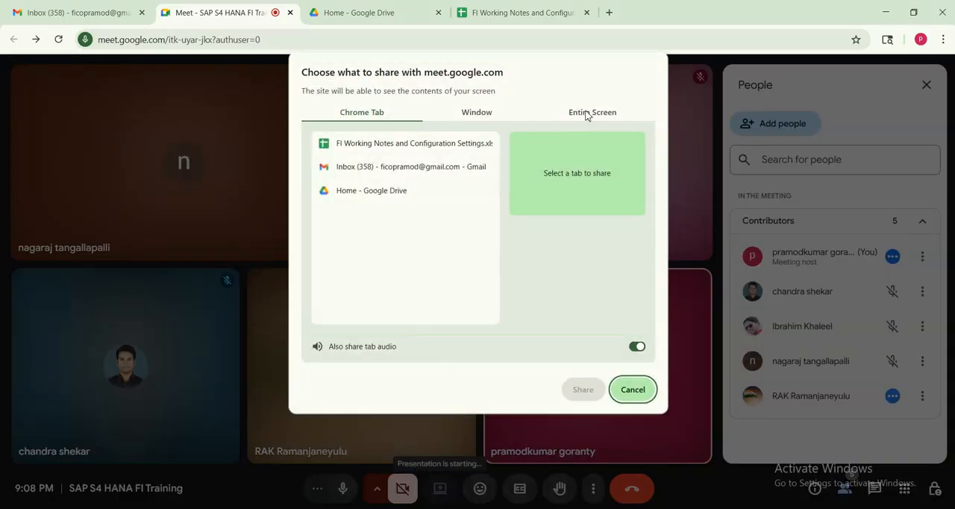
pyautogui.click(586, 114)
pyautogui.click(376, 205)
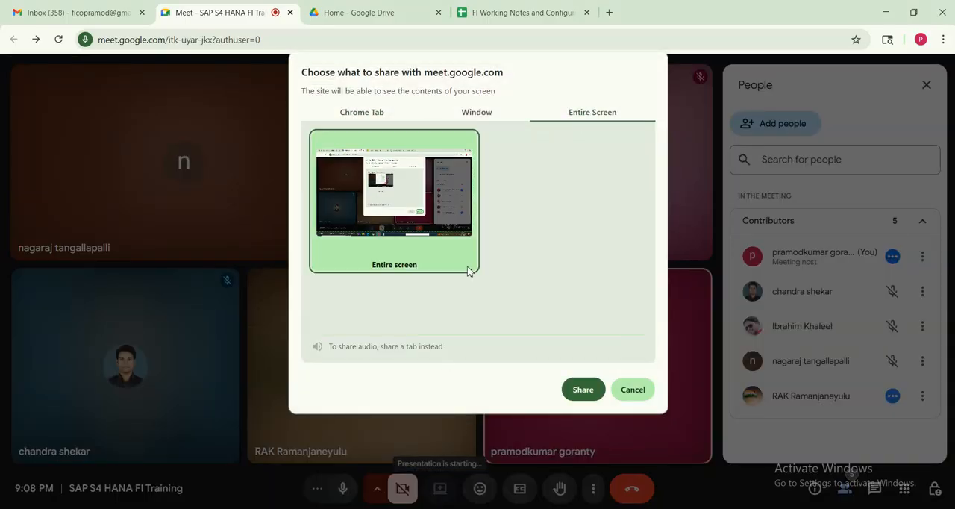
pyautogui.click(582, 389)
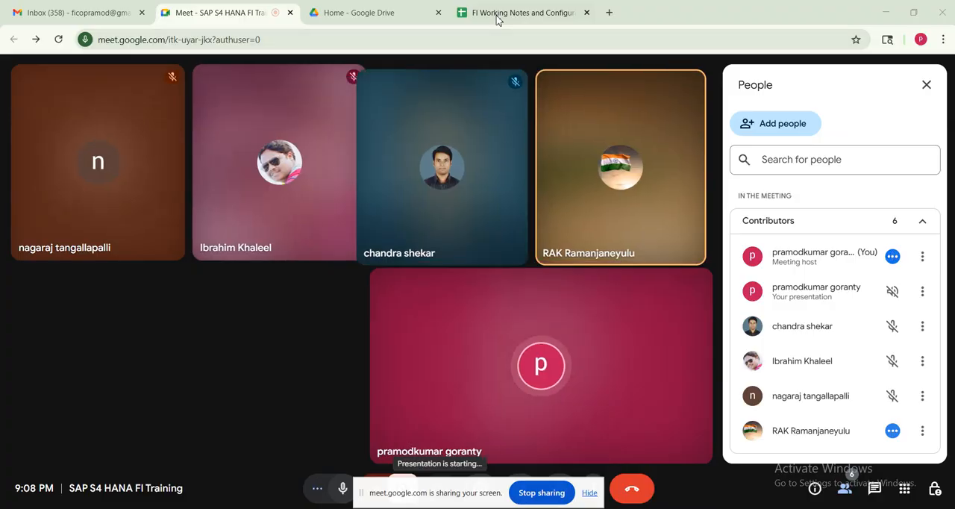
# Switch to the FI Working Notes and Configuration Settings spreadsheet and review the ledger and controlling area settings in rows 21 to 27
pyautogui.click(497, 13)
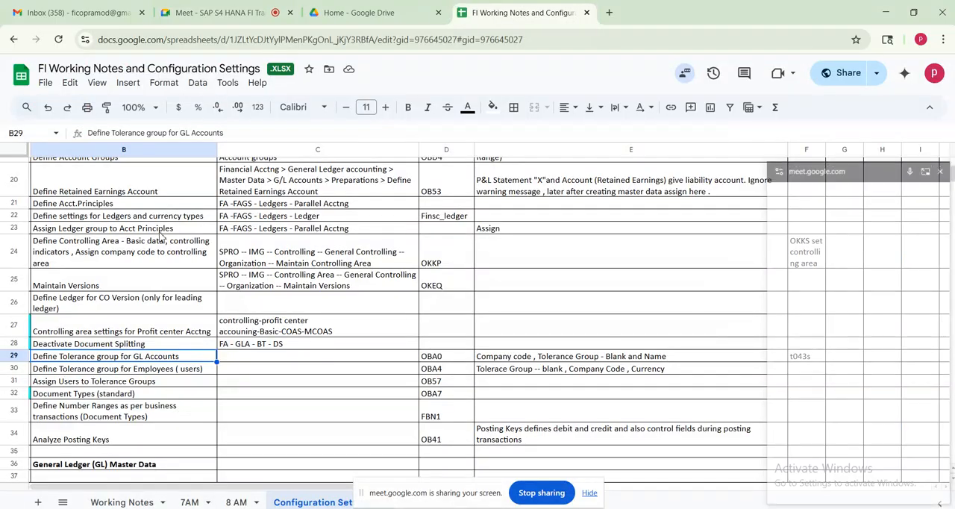
pyautogui.click(103, 386)
pyautogui.click(77, 208)
pyautogui.moveTo(77, 208); pyautogui.dragTo(149, 244)
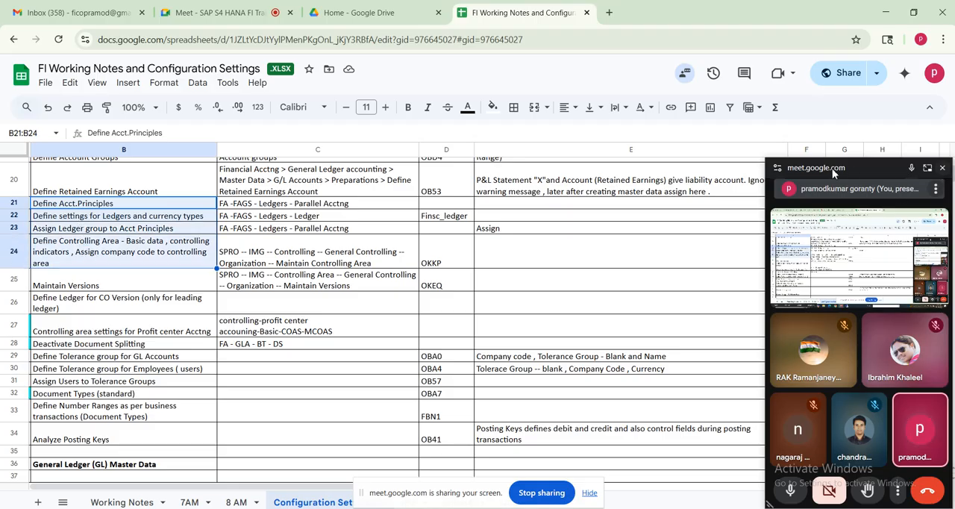
pyautogui.moveTo(847, 182); pyautogui.dragTo(847, 492)
pyautogui.click(81, 278)
pyautogui.click(112, 305)
pyautogui.moveTo(170, 326); pyautogui.dragTo(339, 331)
pyautogui.scroll(-5, 950, 175)
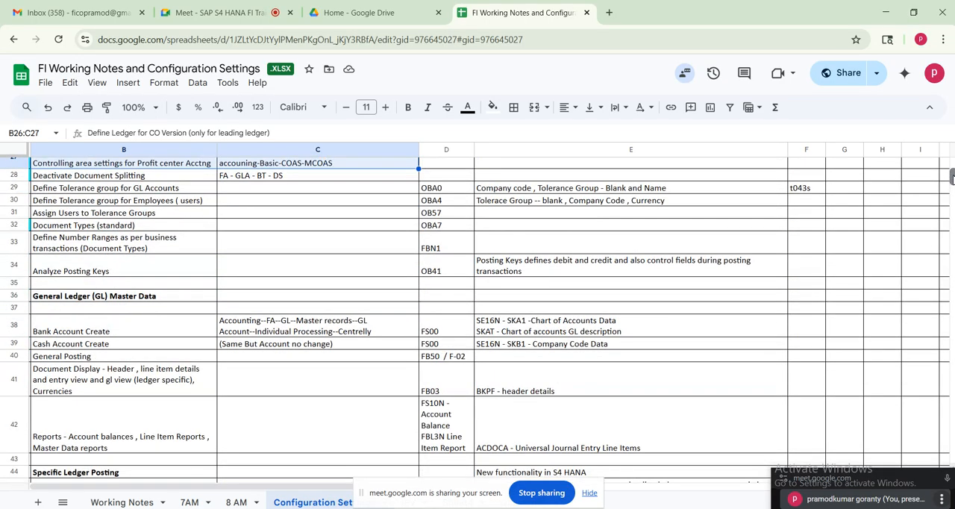
# Review the General Ledger master data rows for bank and cash account creation and for General Posting
pyautogui.moveTo(88, 330); pyautogui.dragTo(258, 349)
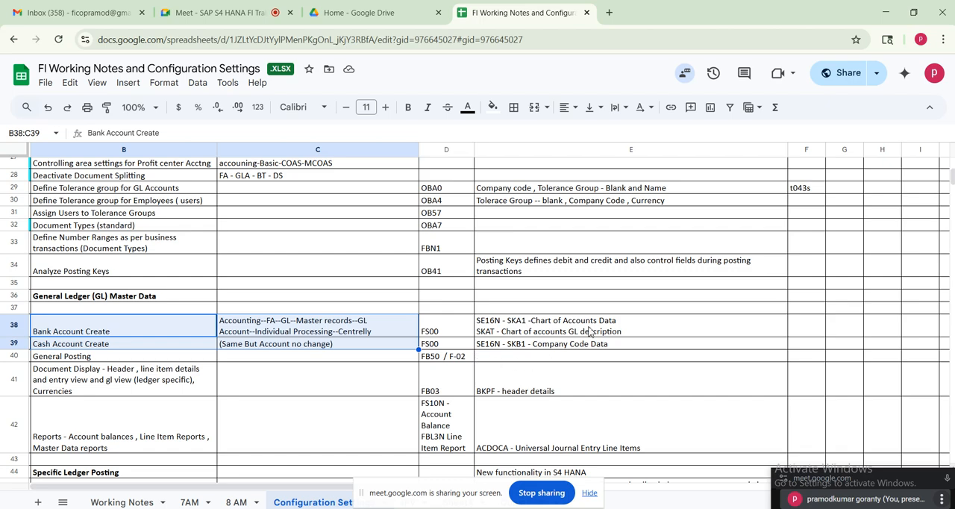
pyautogui.moveTo(572, 331); pyautogui.dragTo(574, 347)
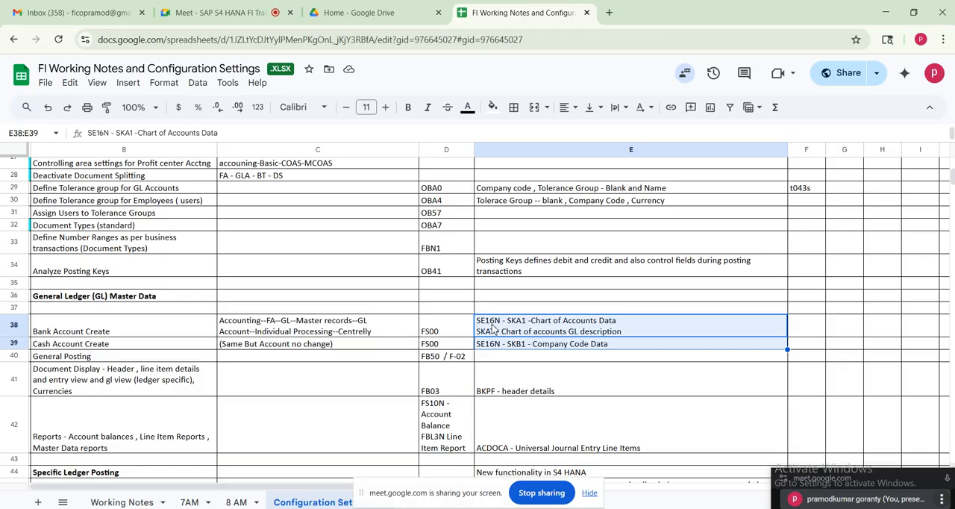
pyautogui.moveTo(165, 333); pyautogui.dragTo(585, 345)
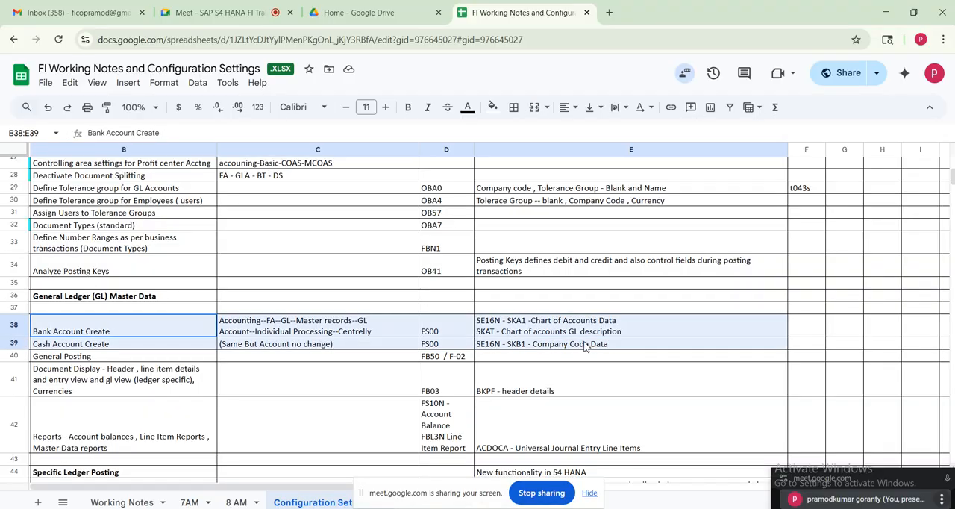
pyautogui.click(82, 358)
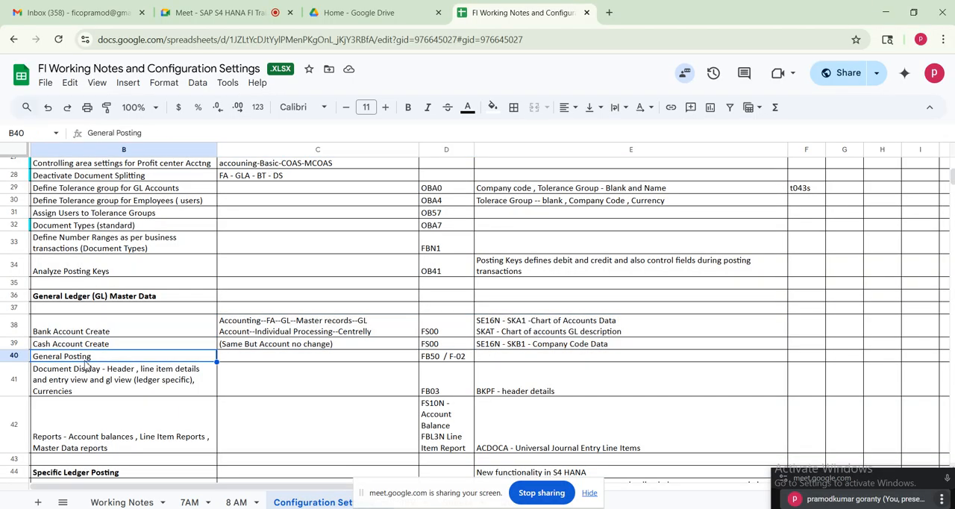
pyautogui.click(438, 358)
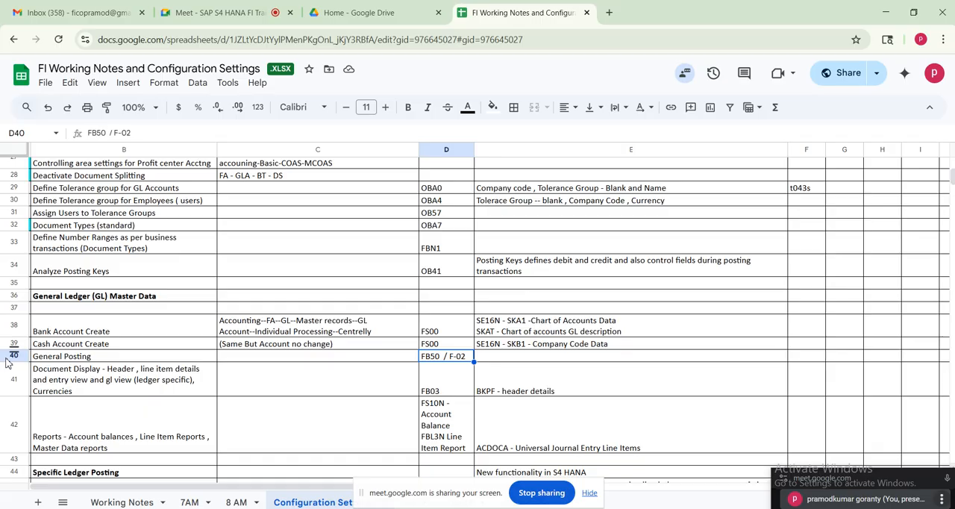
pyautogui.click(97, 358)
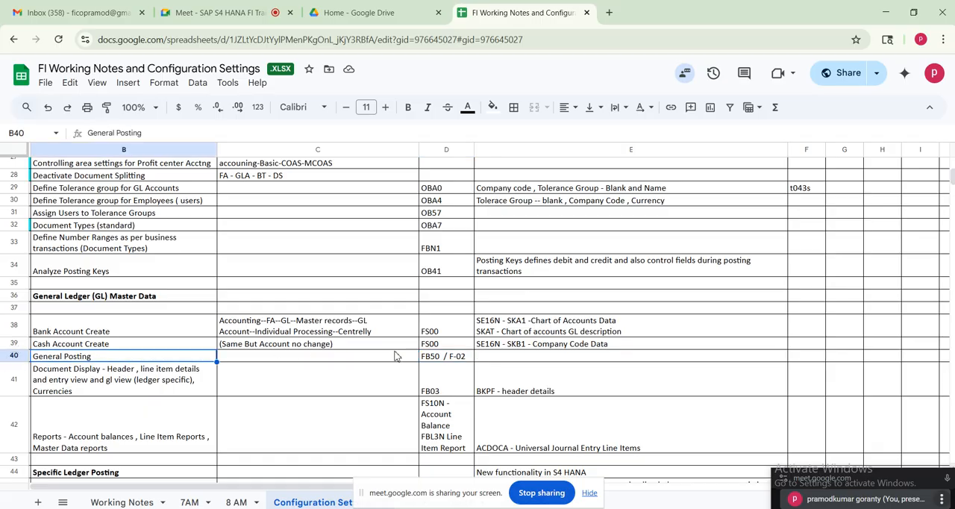
# Go through the configuration settings list from its beginning and highlight the General Posting row across columns B to E
pyautogui.moveTo(951, 180); pyautogui.dragTo(951, 160)
pyautogui.click(144, 439)
pyautogui.press('Down')
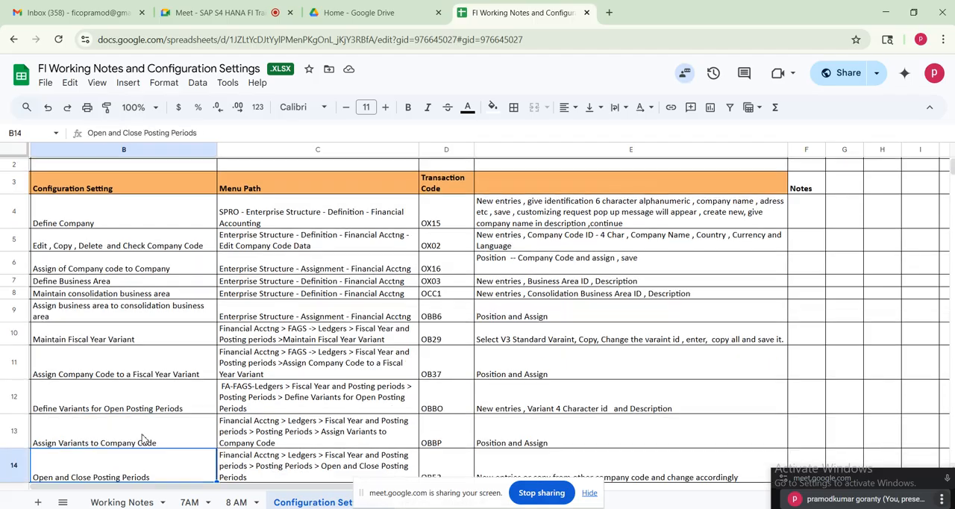
pyautogui.press('Down')
pyautogui.press('Down')
pyautogui.press('Down')
pyautogui.press('Down')
pyautogui.press('Down')
pyautogui.press('Down')
pyautogui.press('Down')
pyautogui.press('Down')
pyautogui.press('Down')
pyautogui.press('Down')
pyautogui.press('Down')
pyautogui.press('Down')
pyautogui.press('Down')
pyautogui.press('Down')
pyautogui.press('Down')
pyautogui.press('Down')
pyautogui.press('Down')
pyautogui.press('Down')
pyautogui.press('Down')
pyautogui.press('Down')
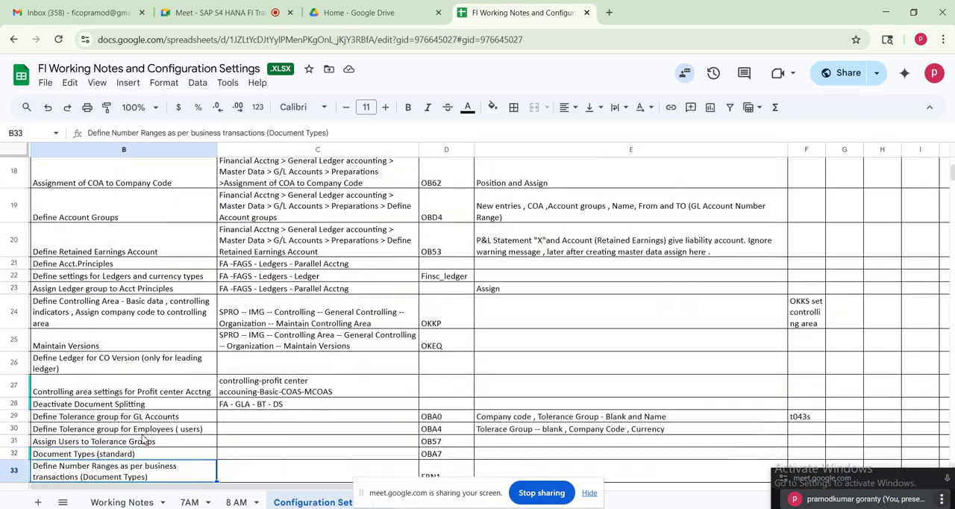
pyautogui.press('Down')
pyautogui.press('Down')
pyautogui.press('Down')
pyautogui.press('Down')
pyautogui.press('Down')
pyautogui.press('Down')
pyautogui.press('Down')
pyautogui.press('Down')
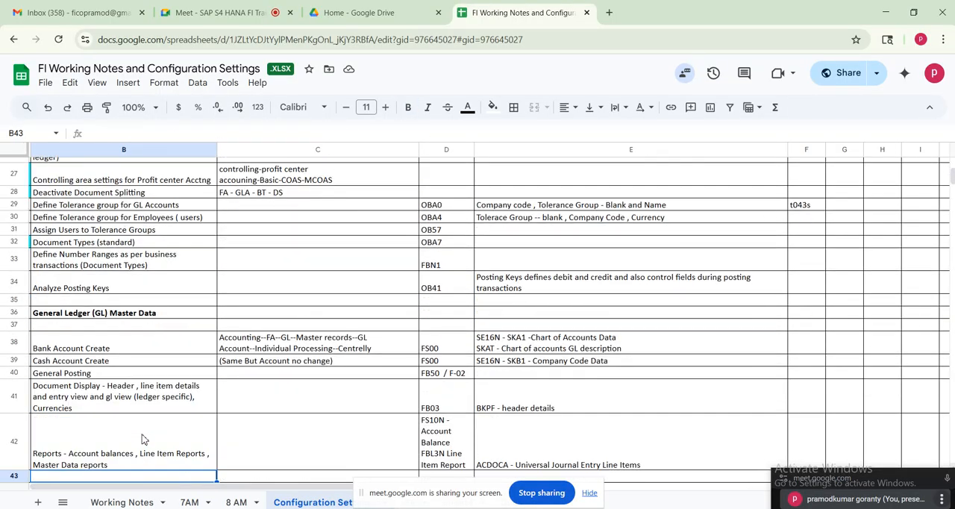
pyautogui.moveTo(137, 374); pyautogui.dragTo(594, 376)
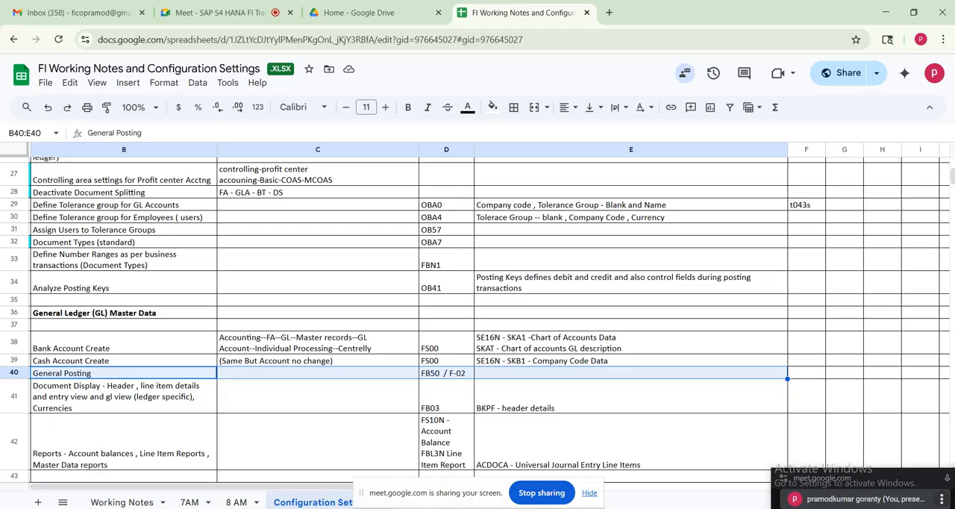
# Switch to SAP and open FB50 - Enter G/L Account Document under Accounting, Financial Accounting, General Ledger, Document Entry in the SAP menu
pyautogui.click(413, 507)
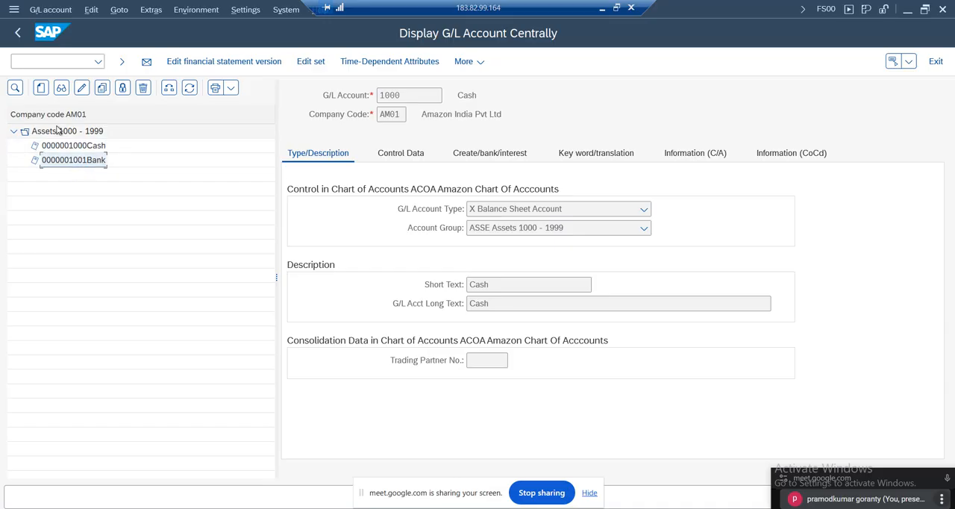
pyautogui.click(17, 33)
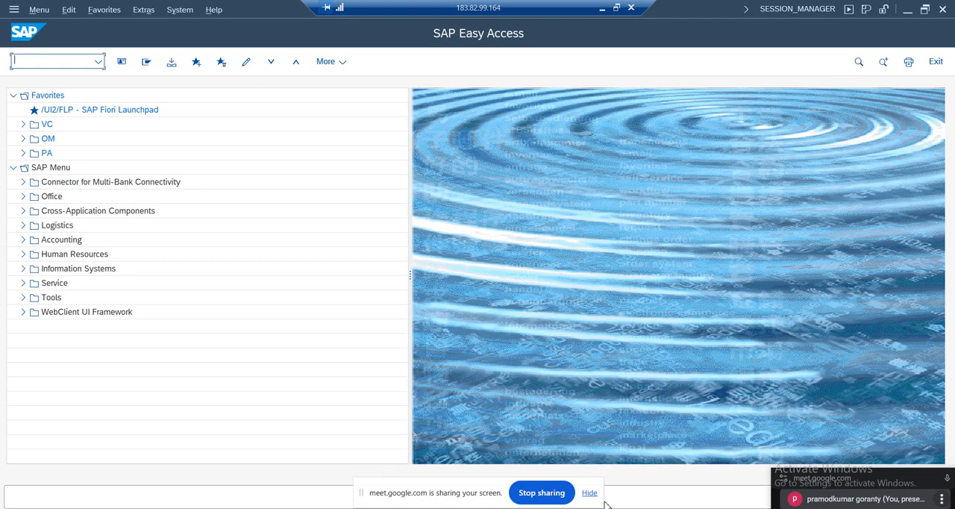
pyautogui.click(22, 241)
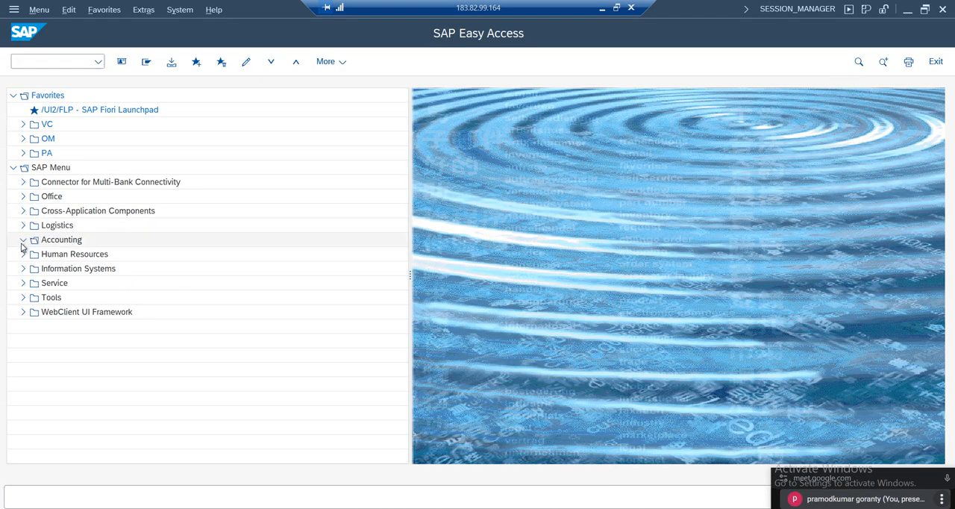
pyautogui.click(34, 255)
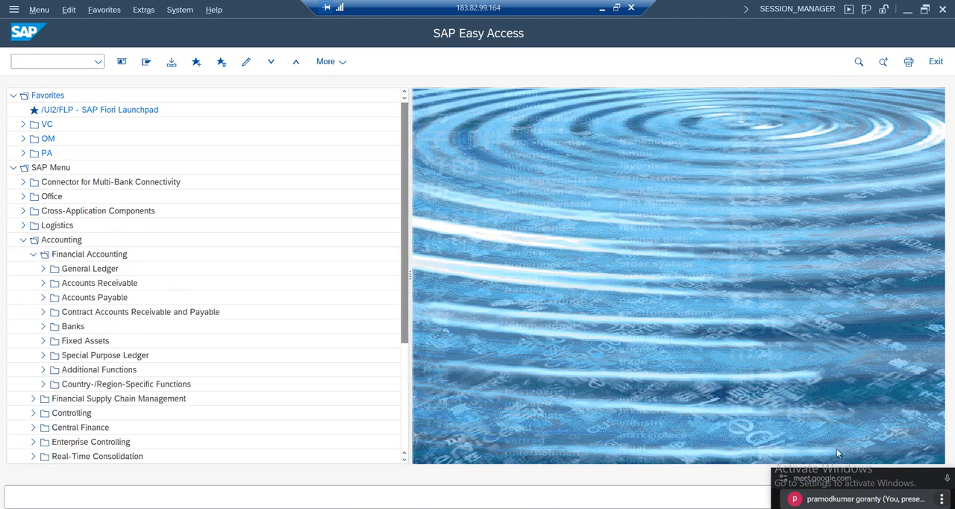
pyautogui.moveTo(829, 482); pyautogui.dragTo(831, 508)
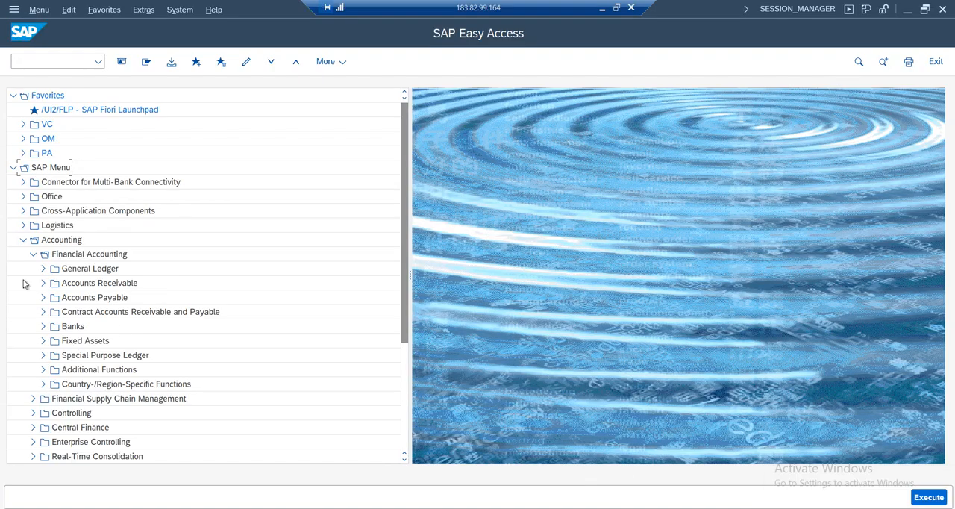
pyautogui.click(43, 268)
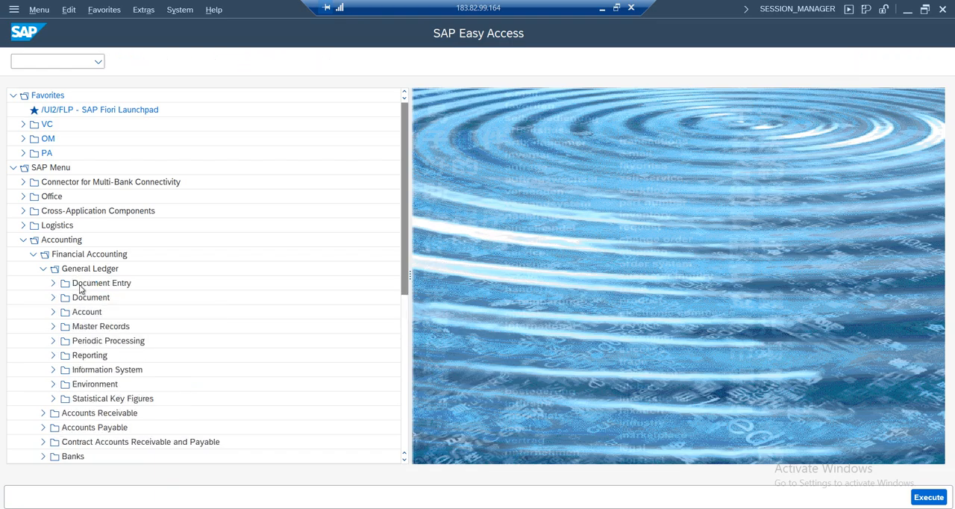
pyautogui.click(102, 283)
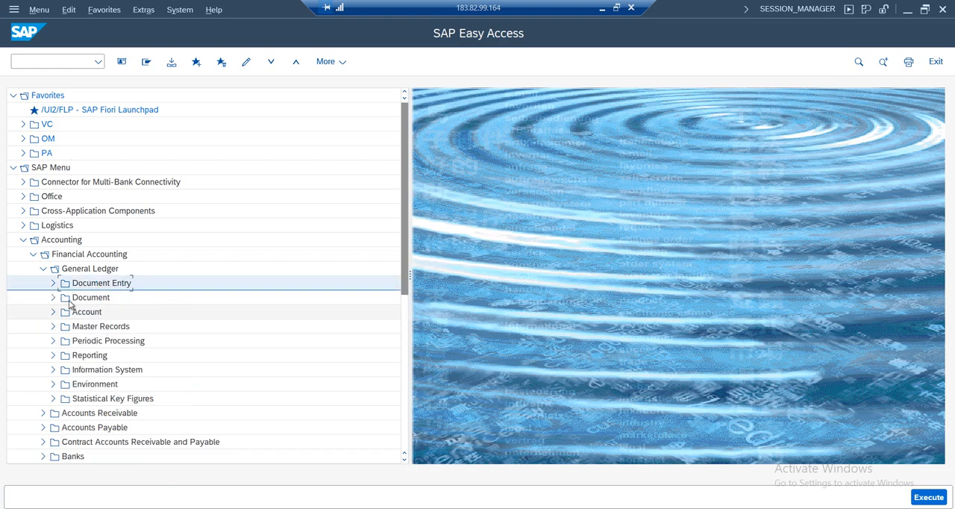
pyautogui.click(53, 282)
pyautogui.click(115, 271)
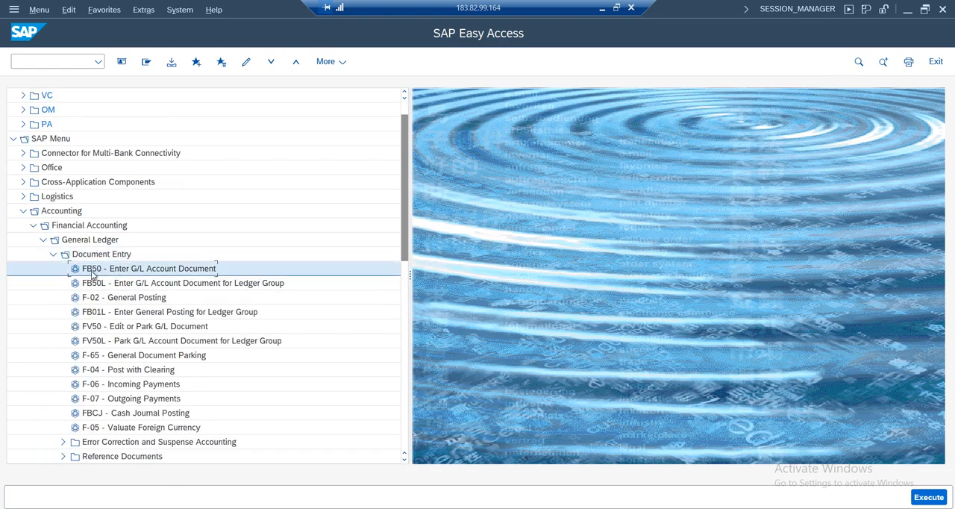
pyautogui.doubleClick(153, 274)
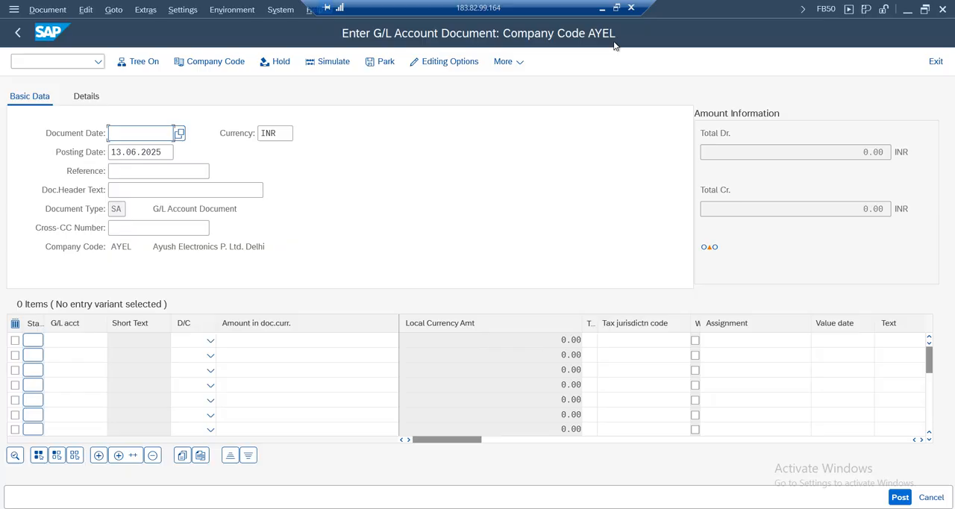
# Change the company code of the G/L account document to AM01
pyautogui.click(202, 65)
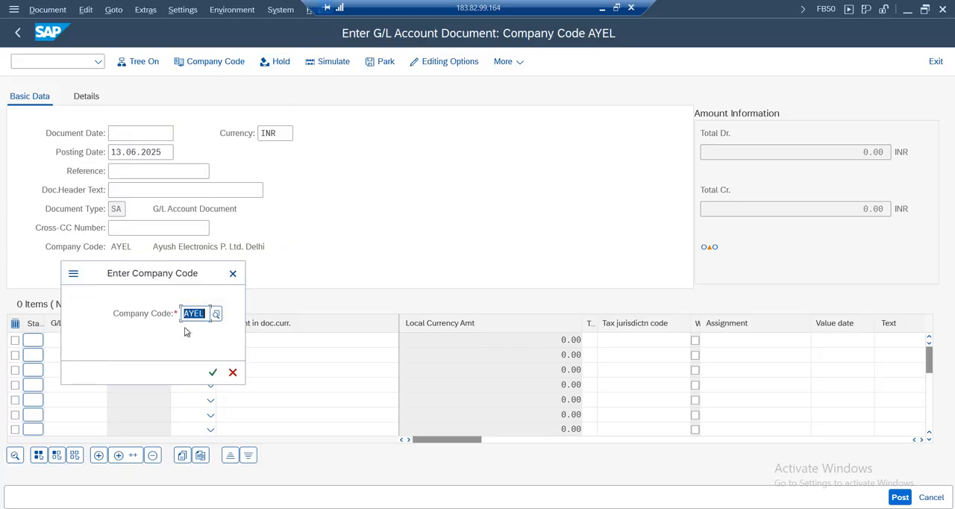
pyautogui.write('am01')
pyautogui.press('Return')
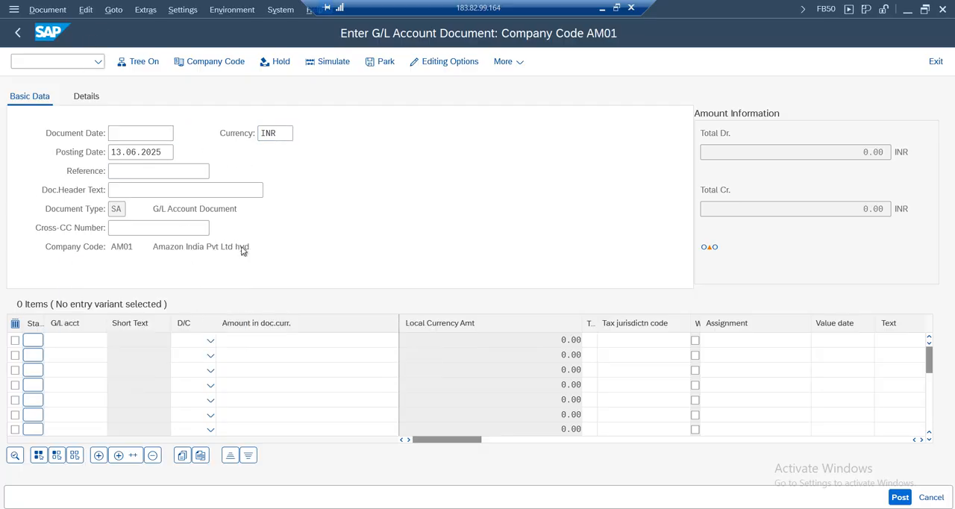
# Fill in the document header with document date 13.06.2025, reference Test01 and header text Test01
pyautogui.press('F4')
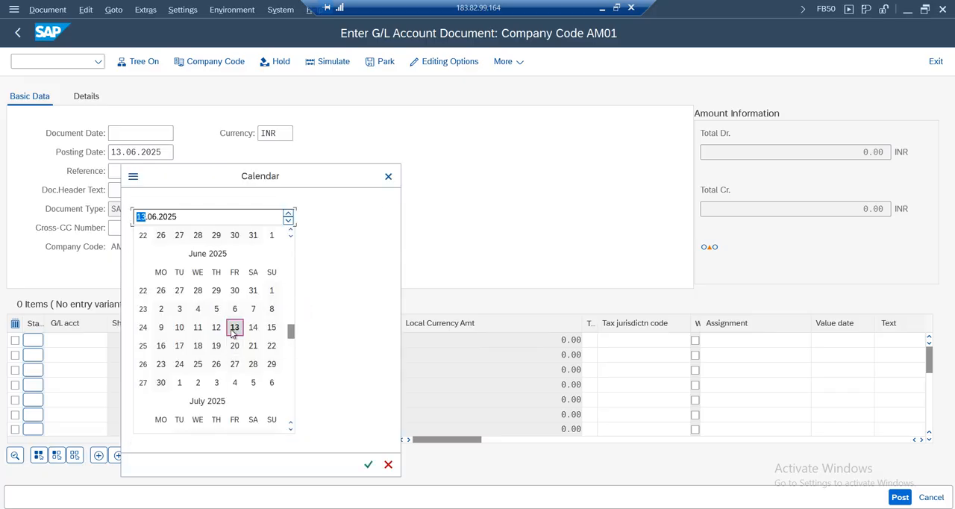
pyautogui.click(234, 328)
pyautogui.click(134, 171)
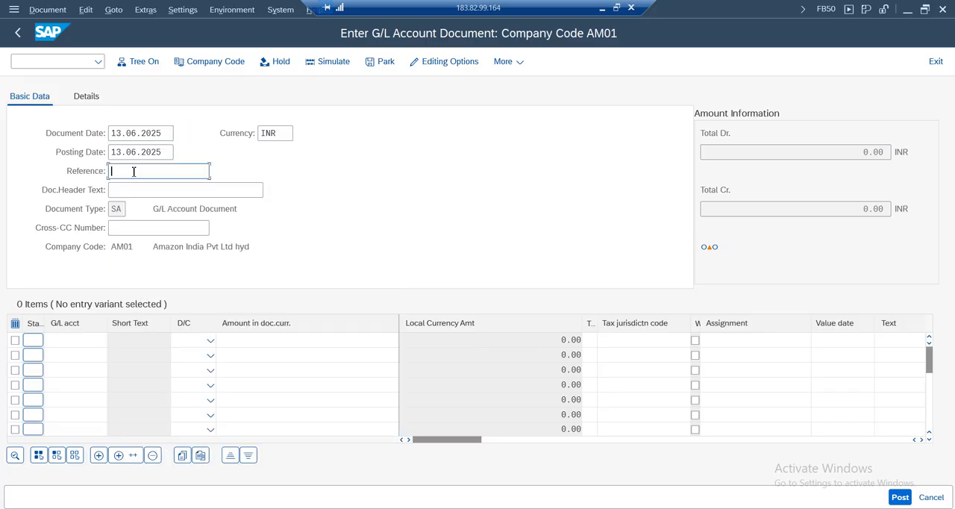
pyautogui.write('Test')
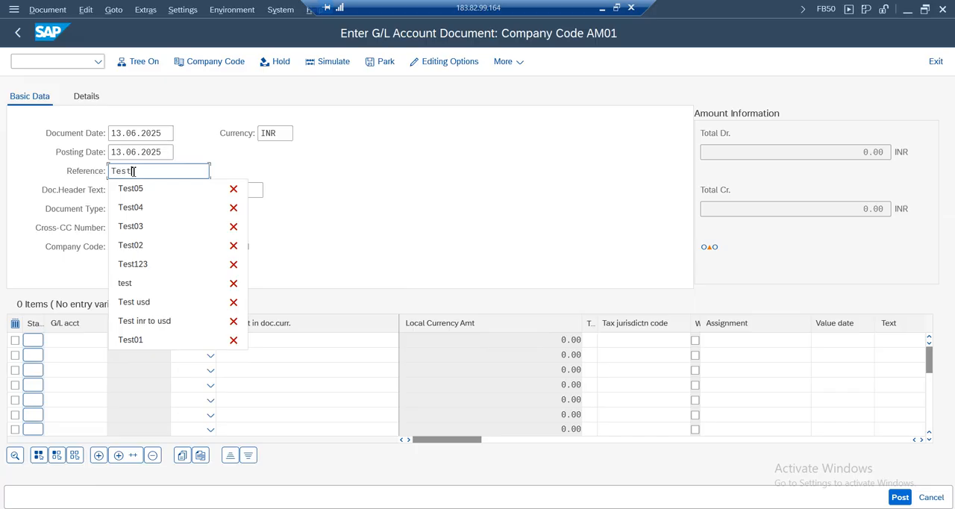
pyautogui.write('01')
pyautogui.click(129, 191)
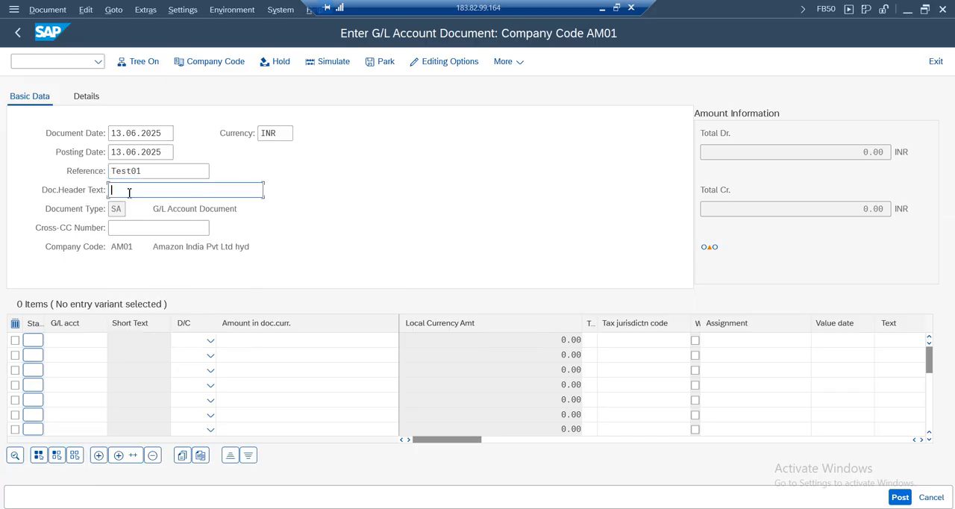
pyautogui.write('Test01')
# Look up the G/L accounts of company code AM01 with delete/lock flag and choose account 1000 (Cash) for the first line item
pyautogui.click(72, 342)
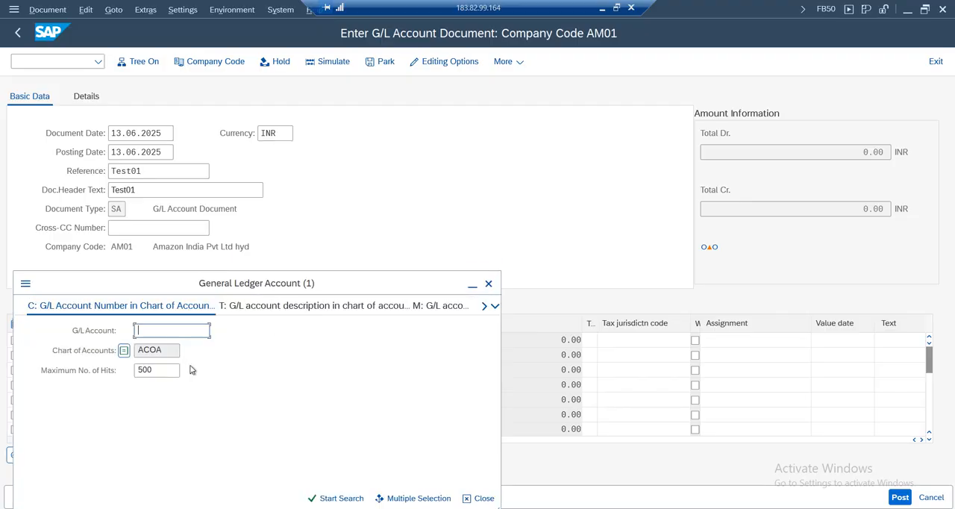
pyautogui.click(357, 307)
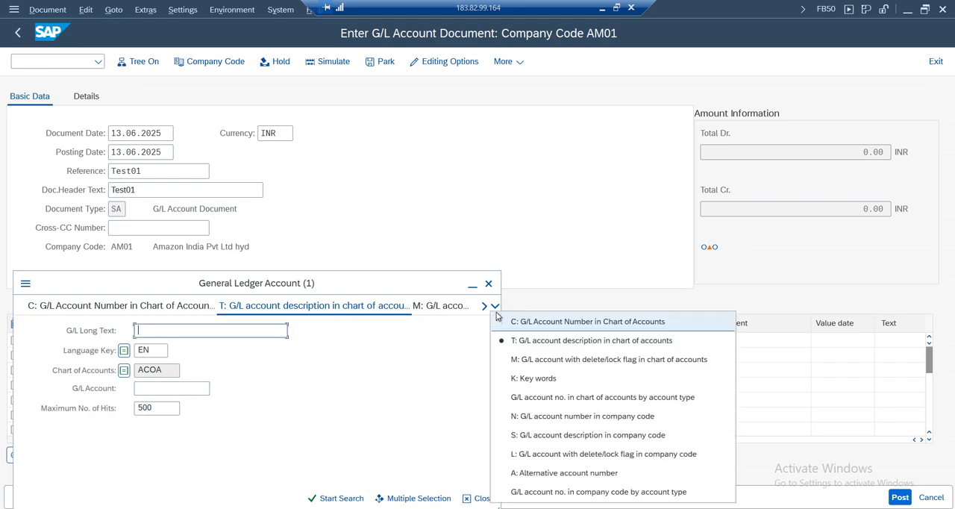
pyautogui.click(495, 306)
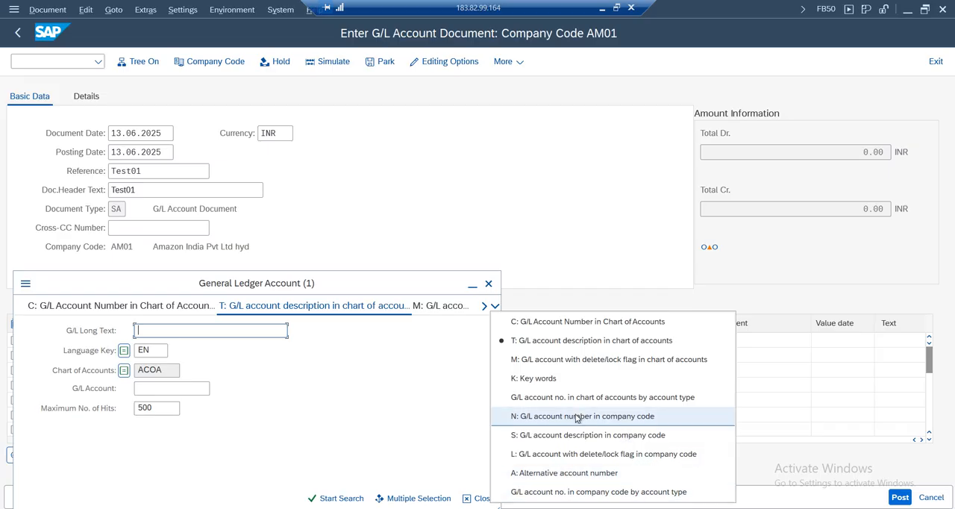
pyautogui.click(574, 454)
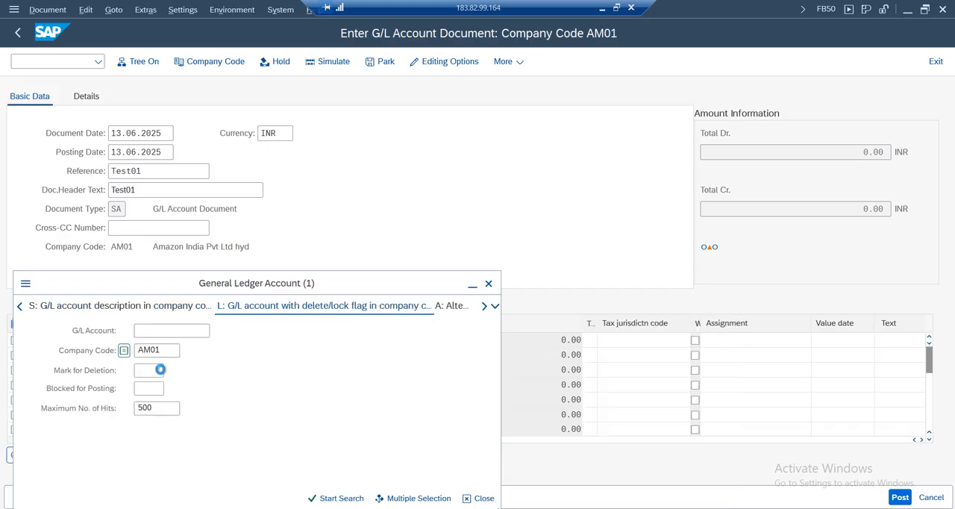
pyautogui.press('Tab')
pyautogui.click(333, 497)
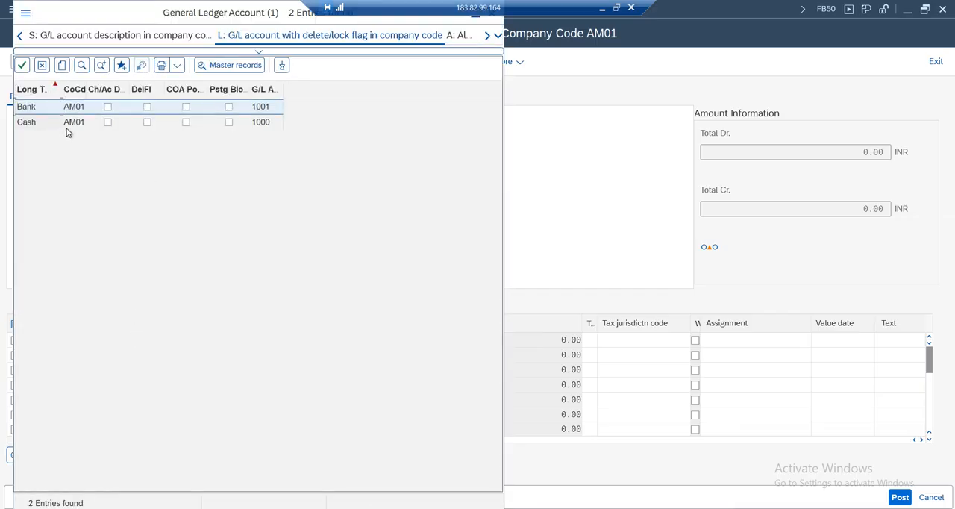
pyautogui.doubleClick(71, 125)
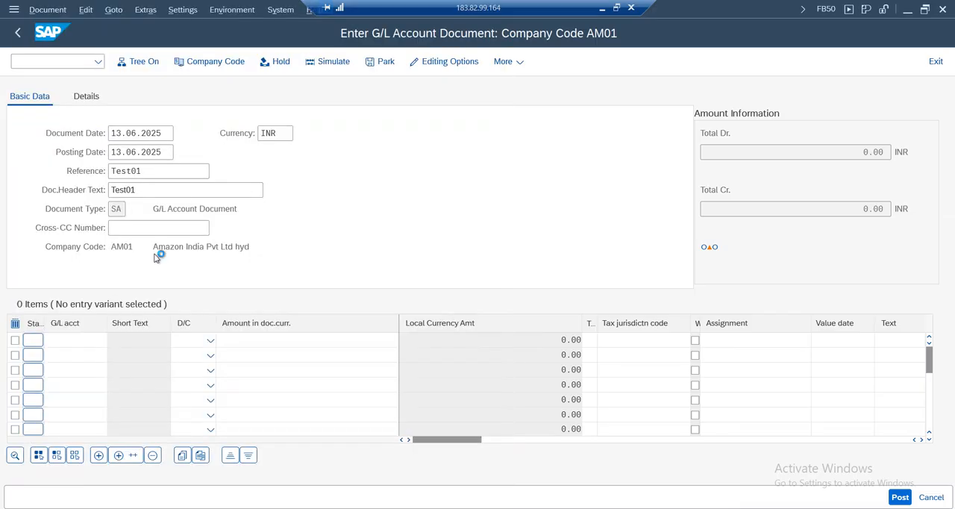
# Enter G/L account 1001 in the second line item, marking account 1000 as Debit and account 1001 as Credit
pyautogui.click(76, 355)
pyautogui.write('1001')
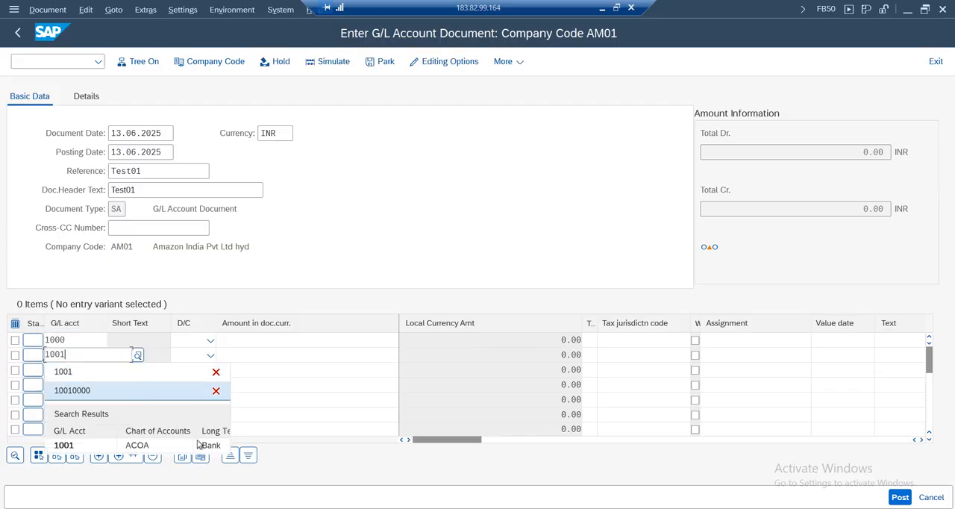
pyautogui.click(210, 340)
pyautogui.click(187, 376)
pyautogui.click(210, 354)
pyautogui.click(190, 371)
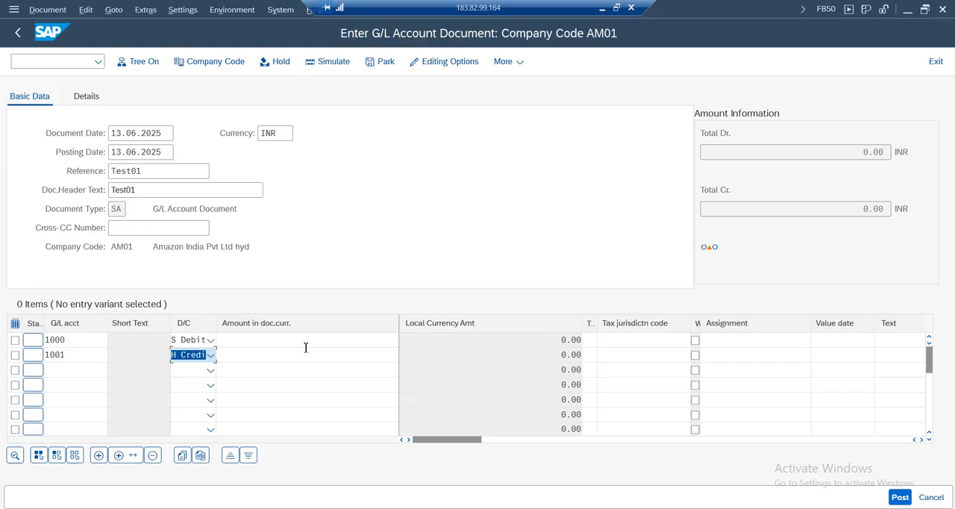
# Enter an amount of 100 in document currency for both line items and validate the document entries
pyautogui.click(304, 339)
pyautogui.write('100')
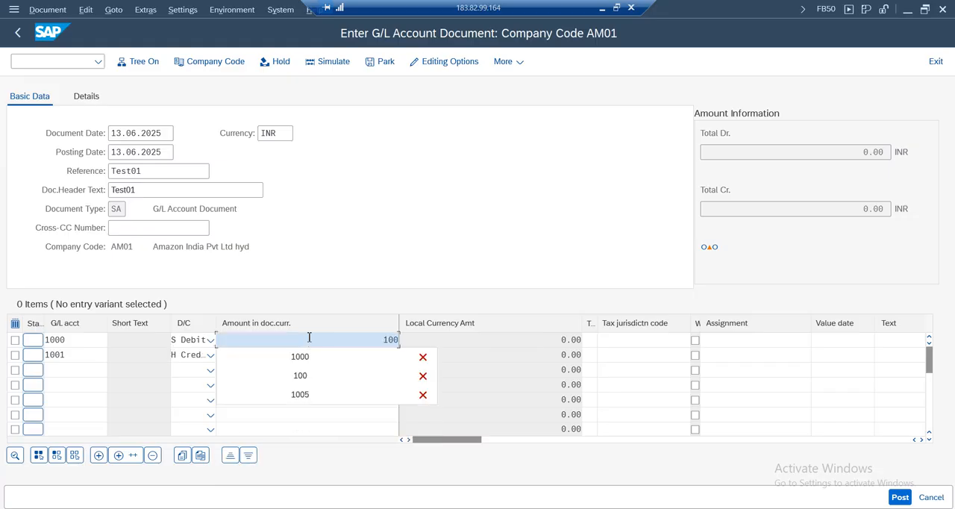
pyautogui.click(348, 253)
pyautogui.click(362, 355)
pyautogui.write('100')
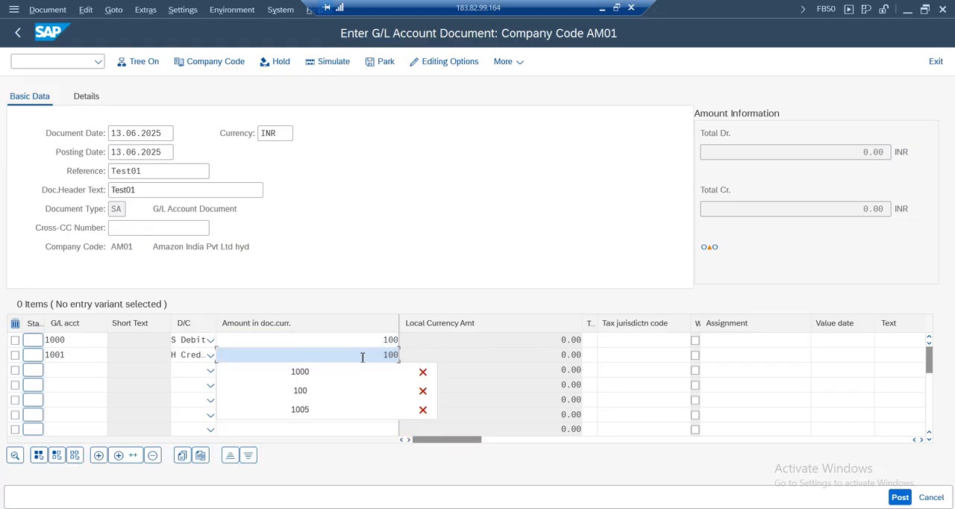
pyautogui.click(416, 238)
pyautogui.press('Return')
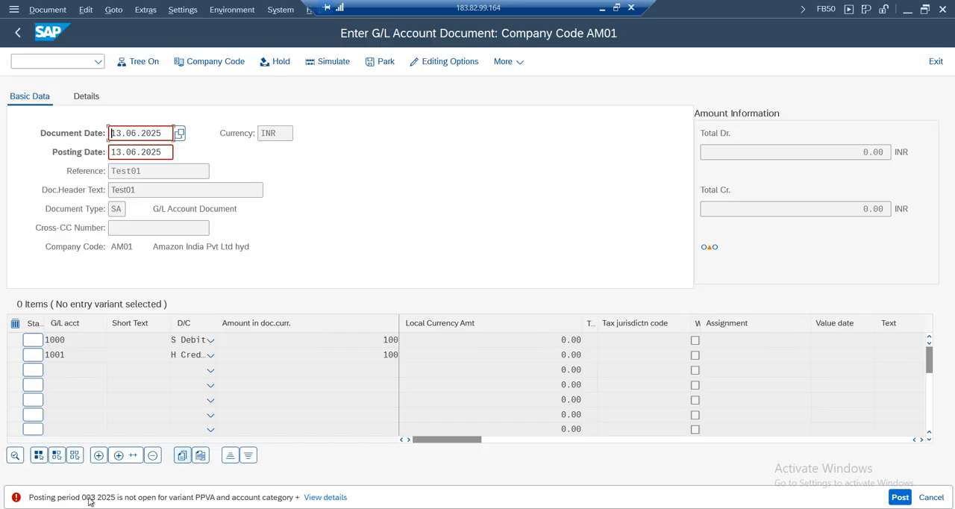
pyautogui.doubleClick(142, 129)
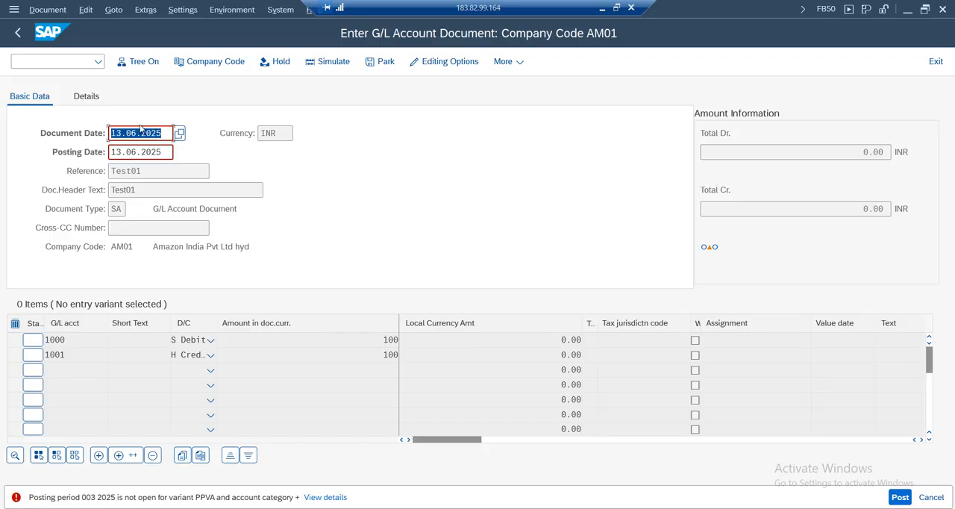
pyautogui.click(136, 152)
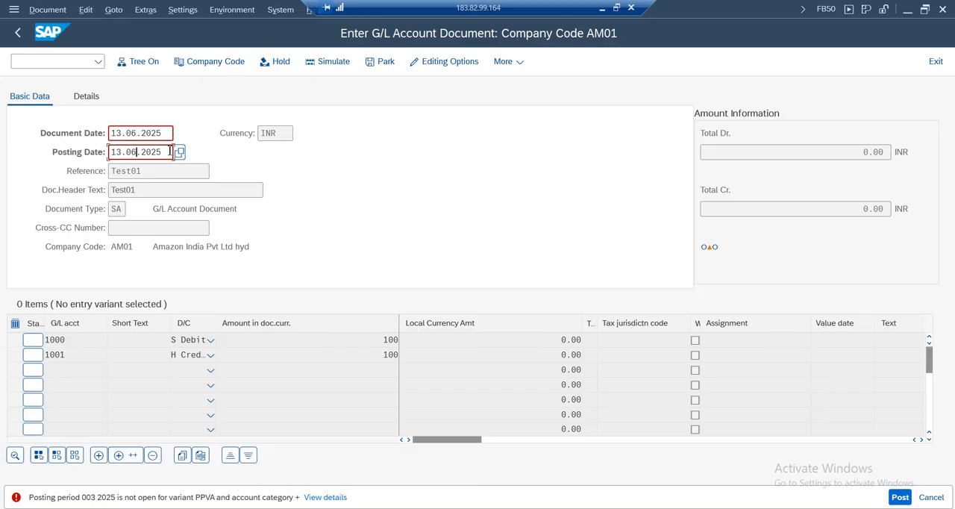
pyautogui.moveTo(170, 152); pyautogui.dragTo(88, 160)
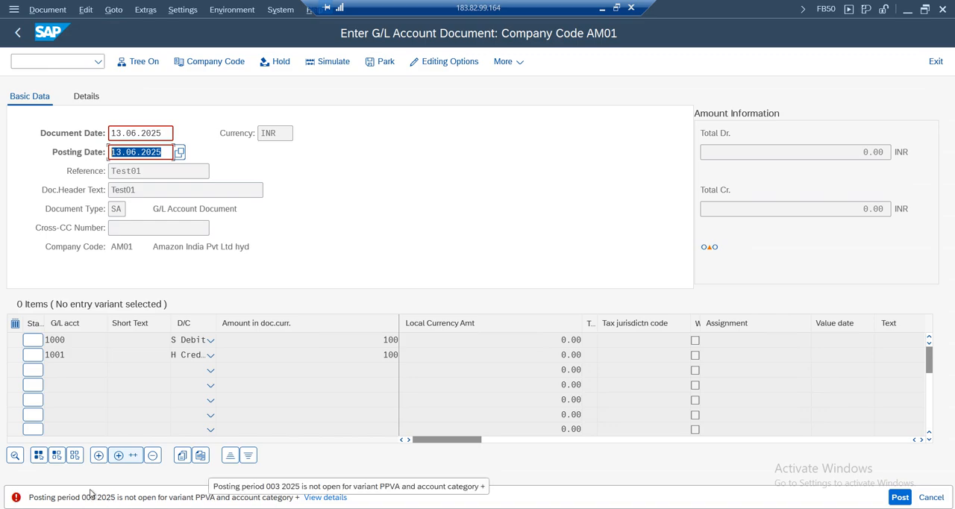
# Open the posting period maintenance with transaction OB52 for posting period variant PPVA
pyautogui.click(57, 59)
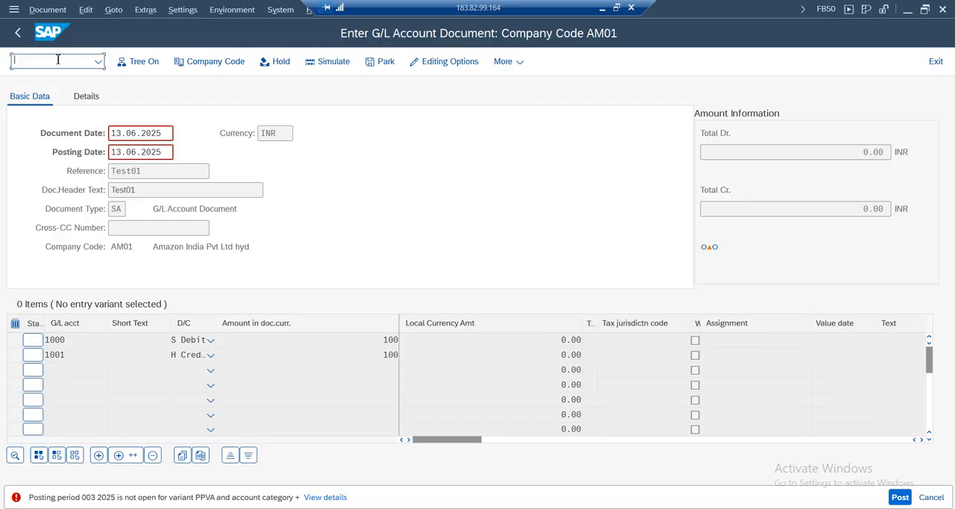
pyautogui.press('Return')
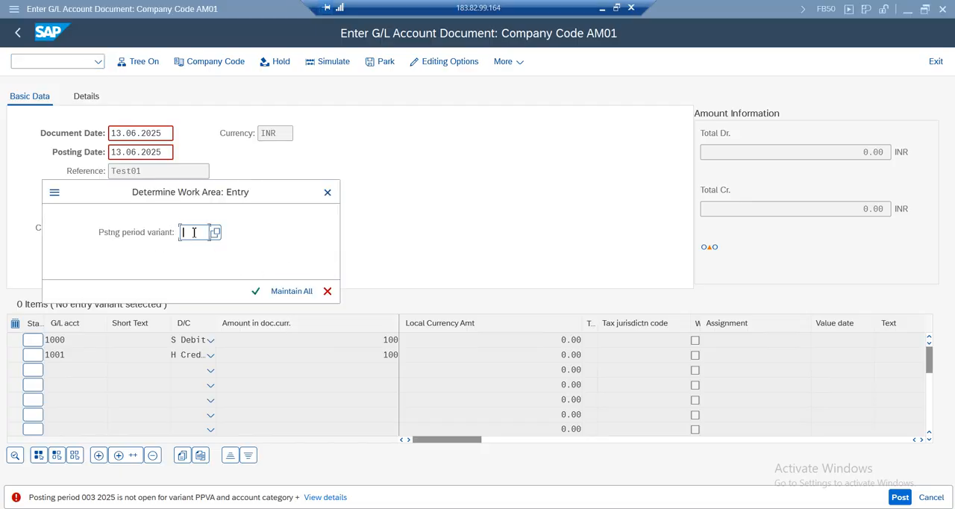
pyautogui.write('ppva')
pyautogui.press('Return')
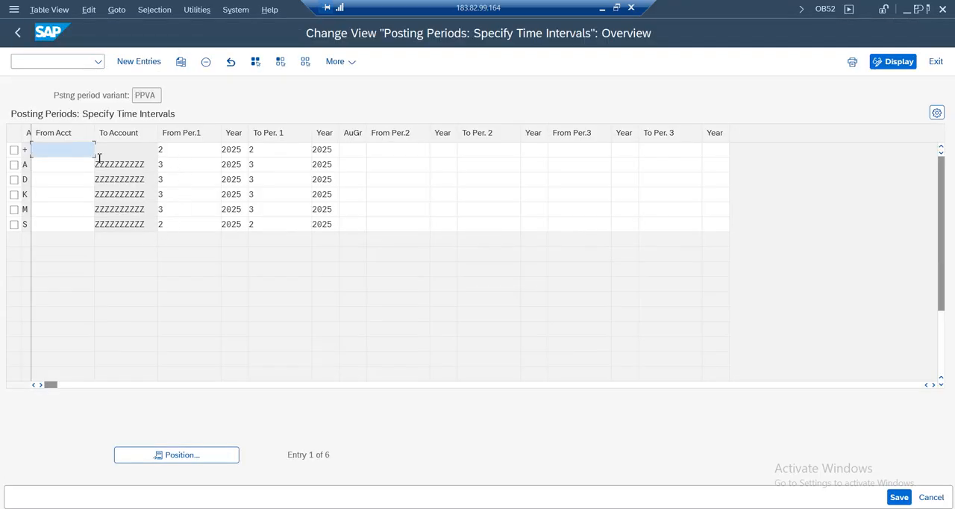
# Select the + and S rows of the posting periods and check the list of possible account types
pyautogui.click(13, 149)
pyautogui.click(13, 224)
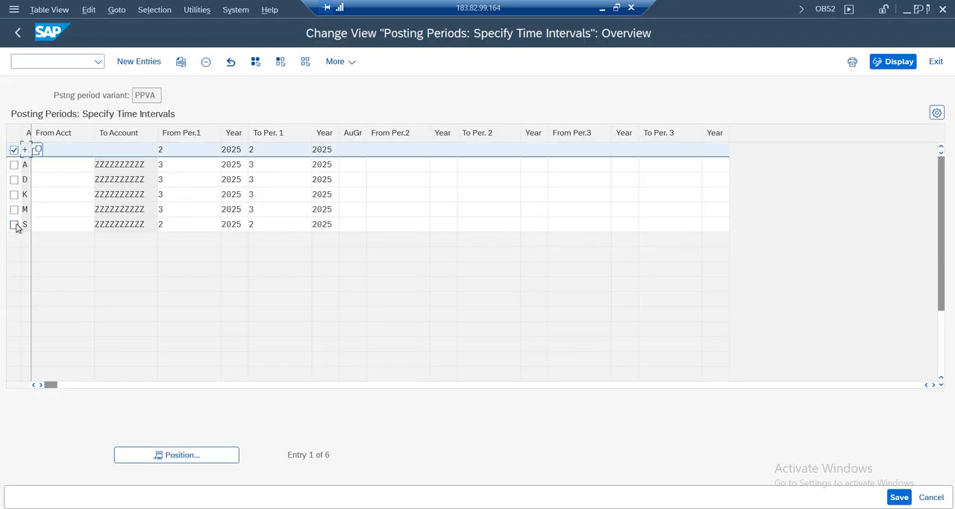
pyautogui.moveTo(32, 135); pyautogui.dragTo(115, 139)
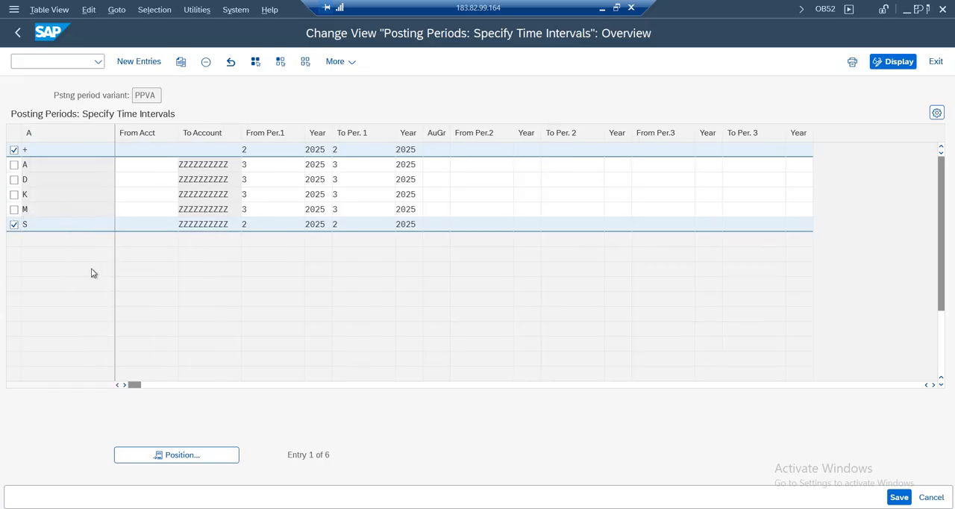
pyautogui.press('F4')
pyautogui.click(54, 396)
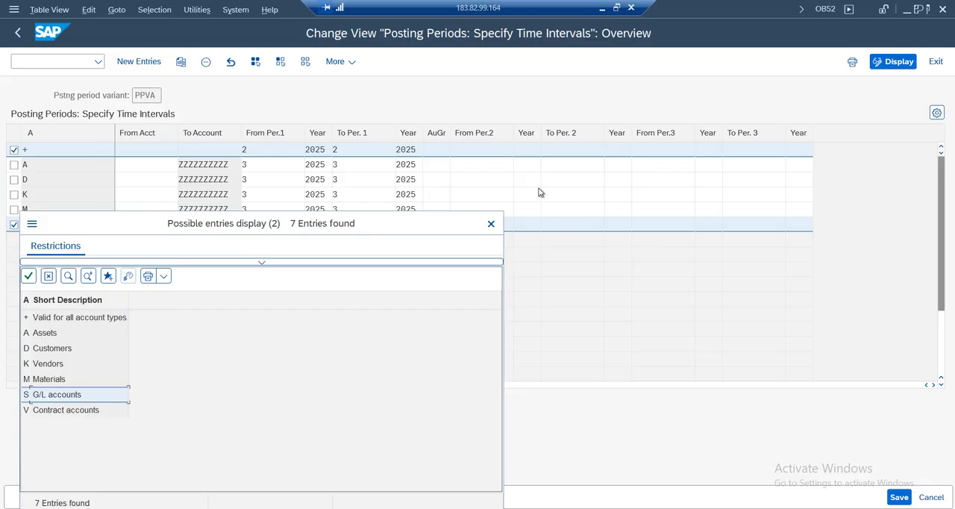
pyautogui.click(491, 227)
# Set From Per.1 to 3 for the S and + account type rows
pyautogui.moveTo(262, 224); pyautogui.dragTo(197, 224)
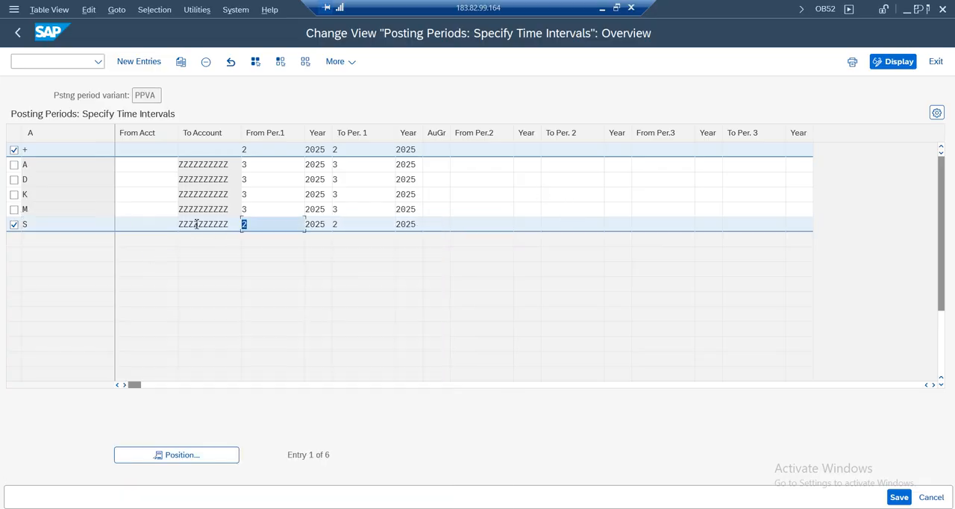
pyautogui.moveTo(265, 149); pyautogui.dragTo(184, 149)
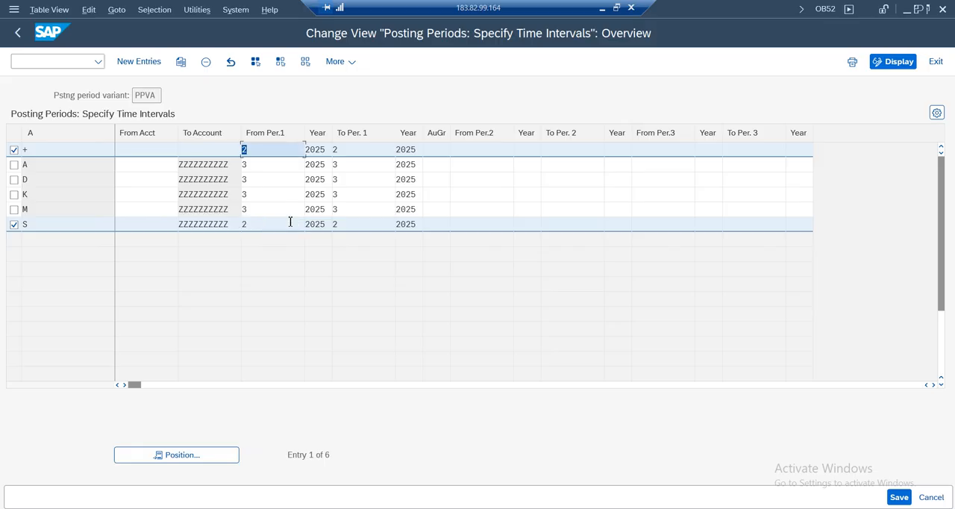
pyautogui.click(267, 225)
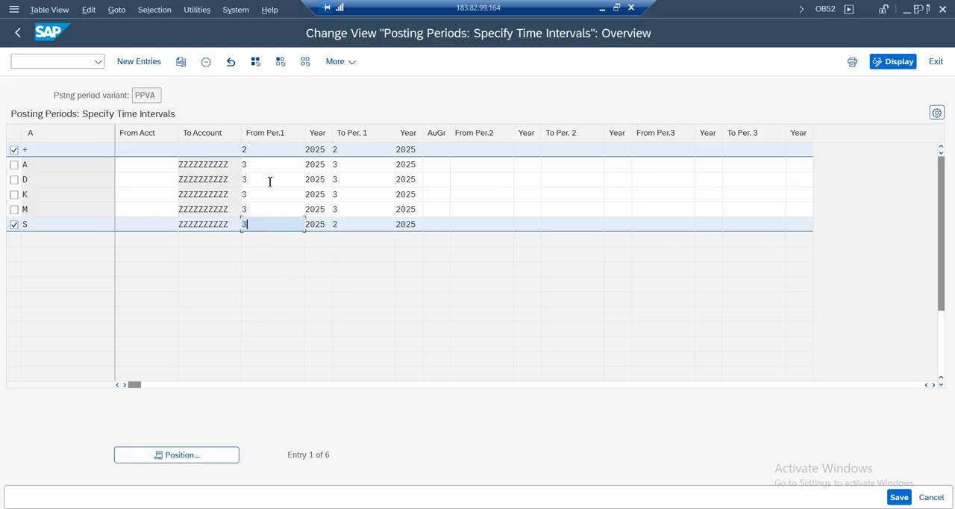
pyautogui.click(267, 151)
pyautogui.press('BackSpace')
pyautogui.write('3')
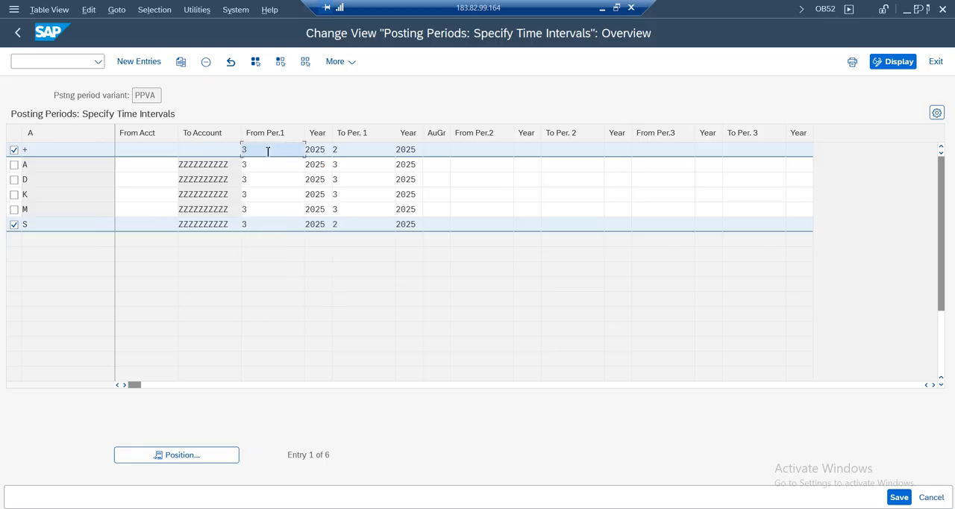
pyautogui.press('Return')
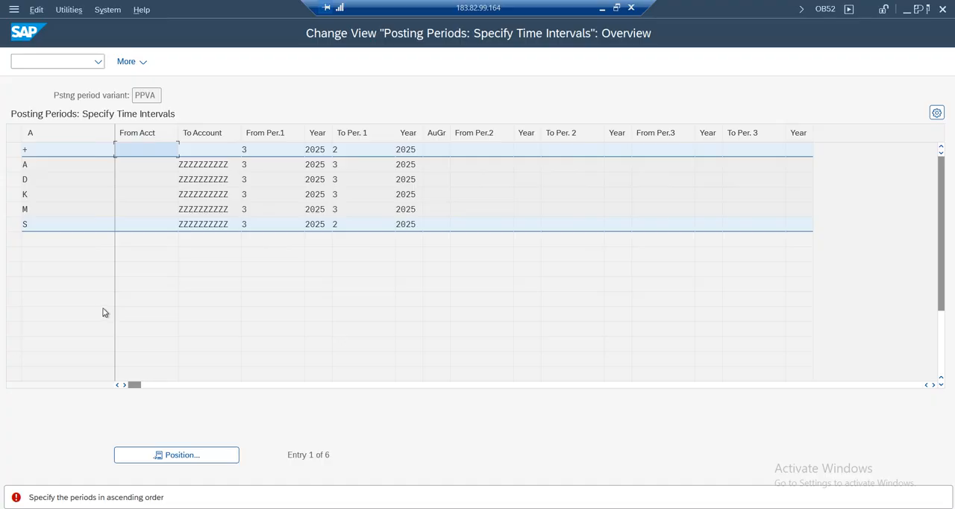
# Set To Per. 1 to 3 for the + and S account type rows
pyautogui.click(360, 154)
pyautogui.click(362, 162)
pyautogui.click(362, 185)
pyautogui.click(355, 221)
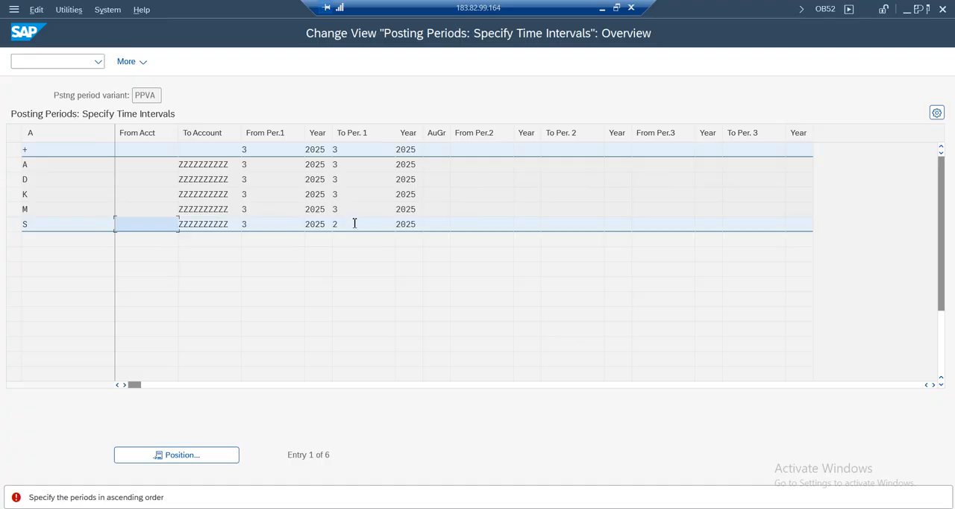
pyautogui.click(355, 225)
pyautogui.press('BackSpace')
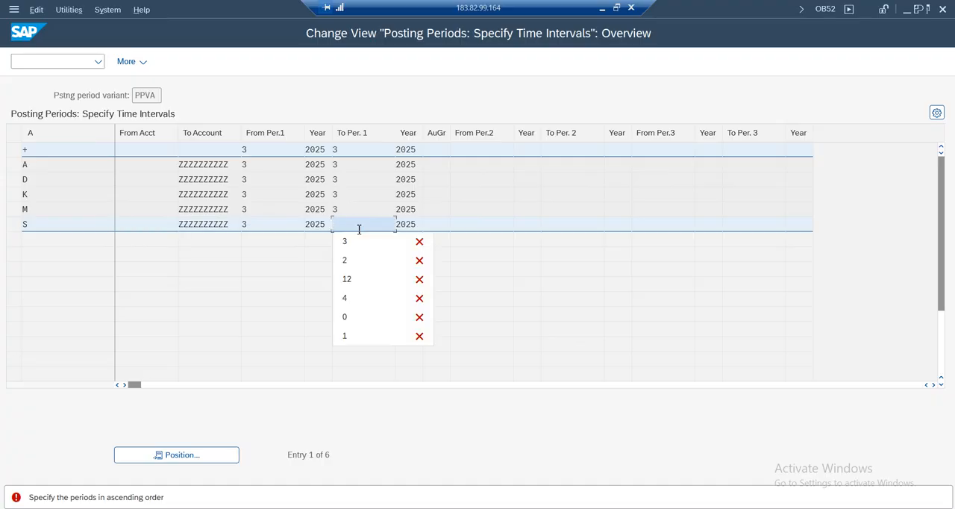
pyautogui.write('3')
pyautogui.press('Return')
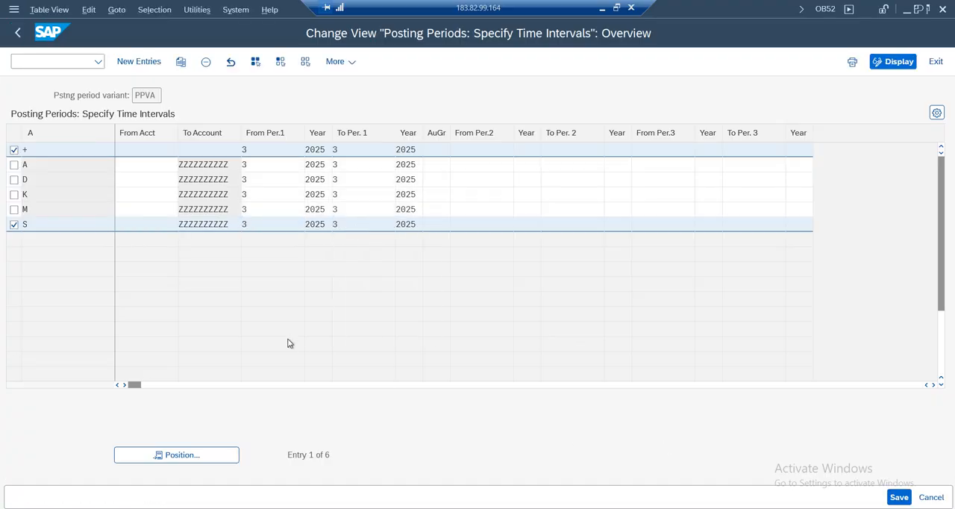
# Start saving the posting periods and find and choose the Amazon Group request among the own customizing requests
pyautogui.hotkey('ctrl', 's')
pyautogui.click(317, 276)
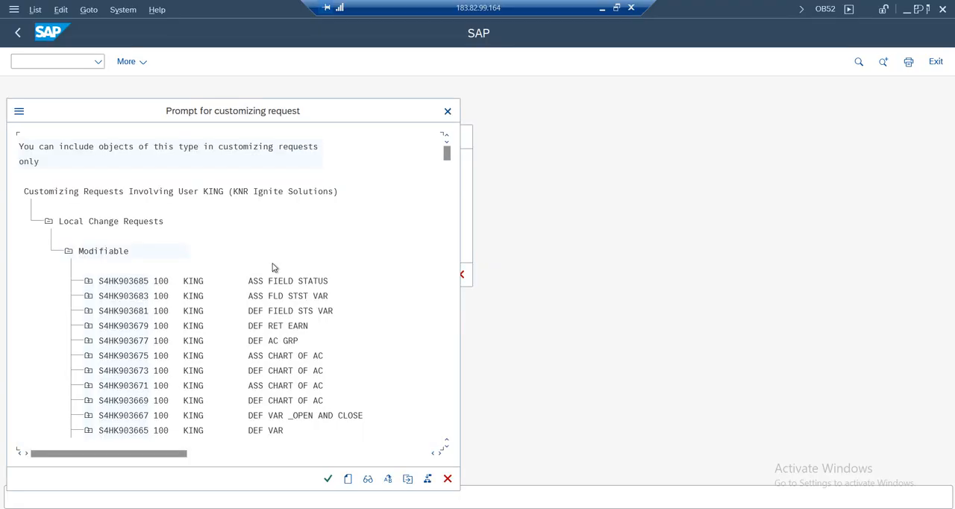
pyautogui.hotkey('ctrl', 'f')
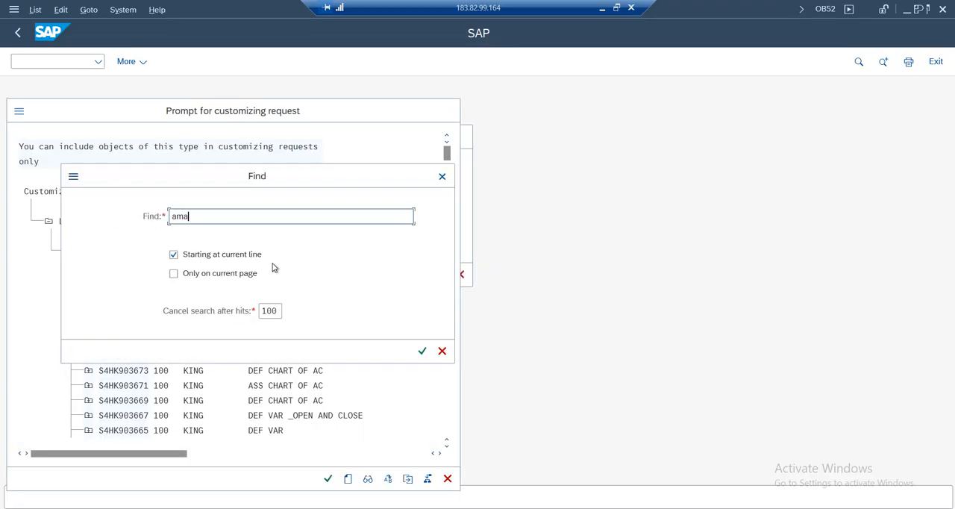
pyautogui.press('Return')
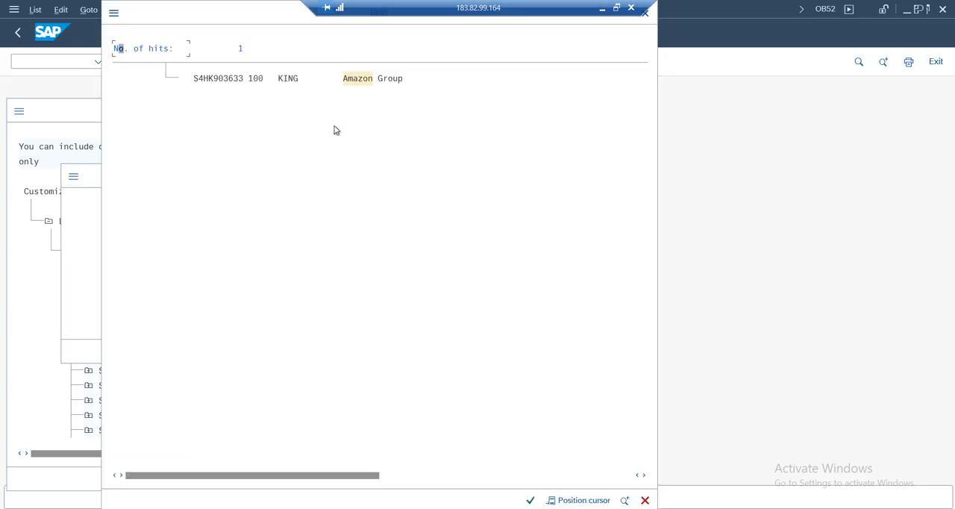
pyautogui.doubleClick(364, 80)
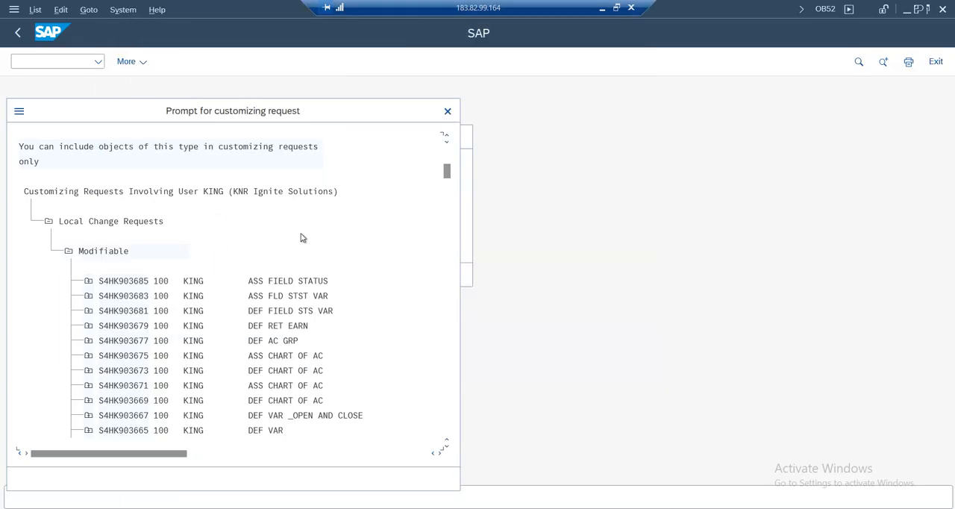
pyautogui.doubleClick(124, 179)
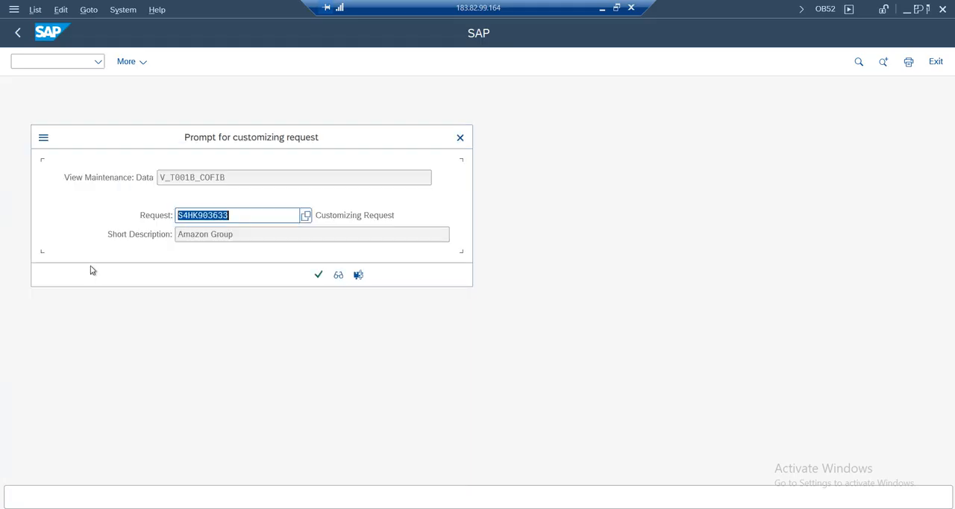
# Confirm the customizing request, save the posting period changes and exit the view
pyautogui.click(319, 276)
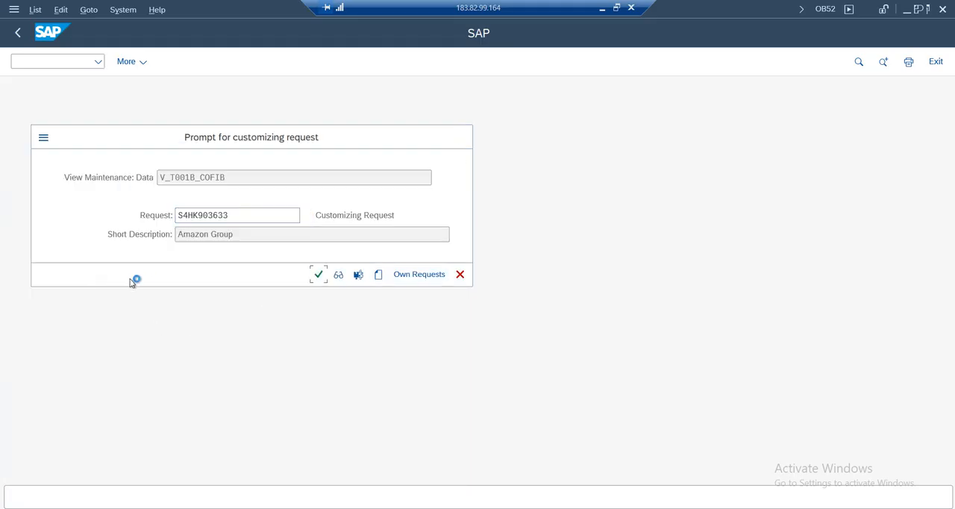
pyautogui.click(899, 497)
pyautogui.click(938, 63)
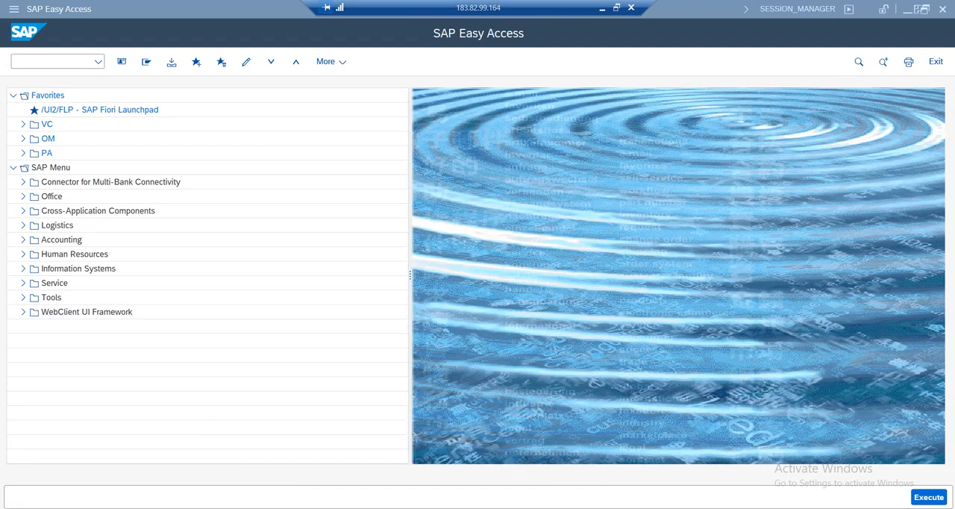
# Return to the G/L account document entry for company code AM01 and validate the document again
pyautogui.moveTo(340, 493)
pyautogui.click(329, 466)
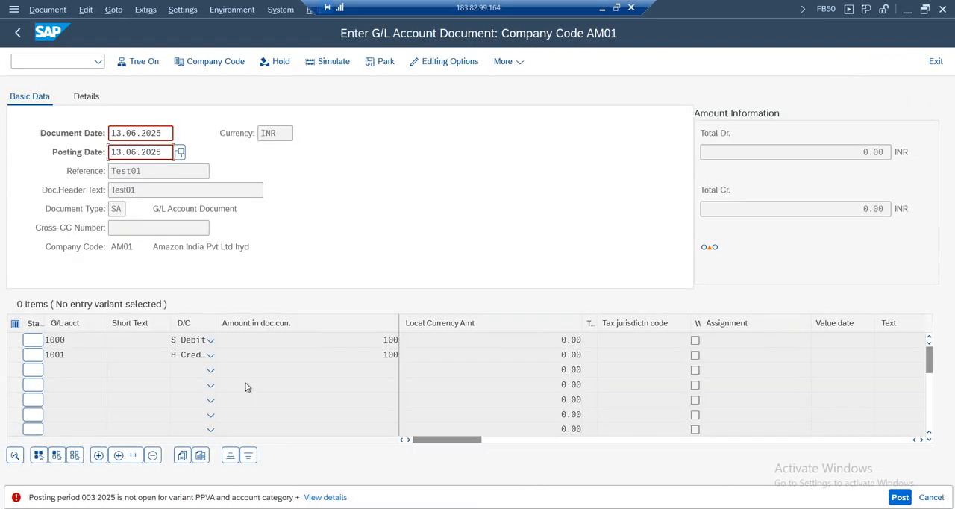
pyautogui.press('Return')
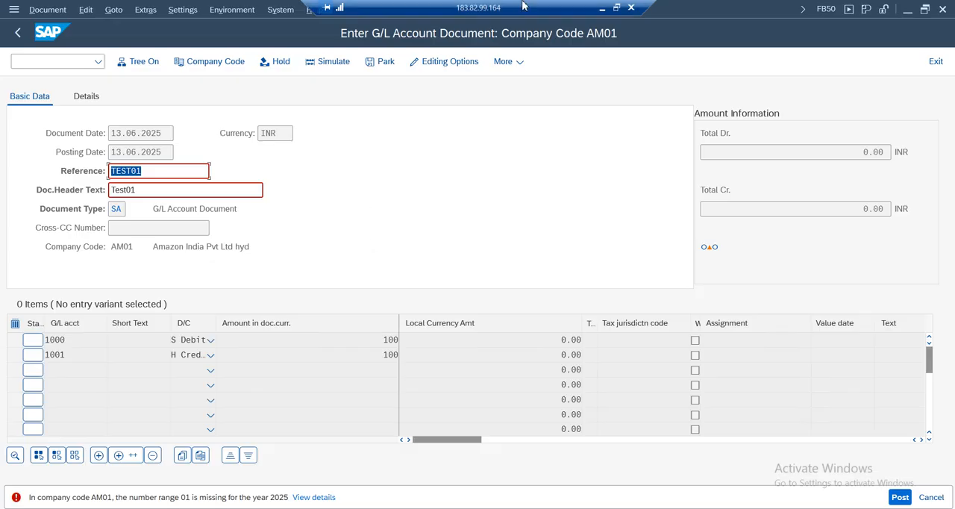
# Switch to the Google Sheets configuration notes and enter "Customer inv , customer payment , vendor invoice and so on..." in E32 for Document Types
pyautogui.click(601, 8)
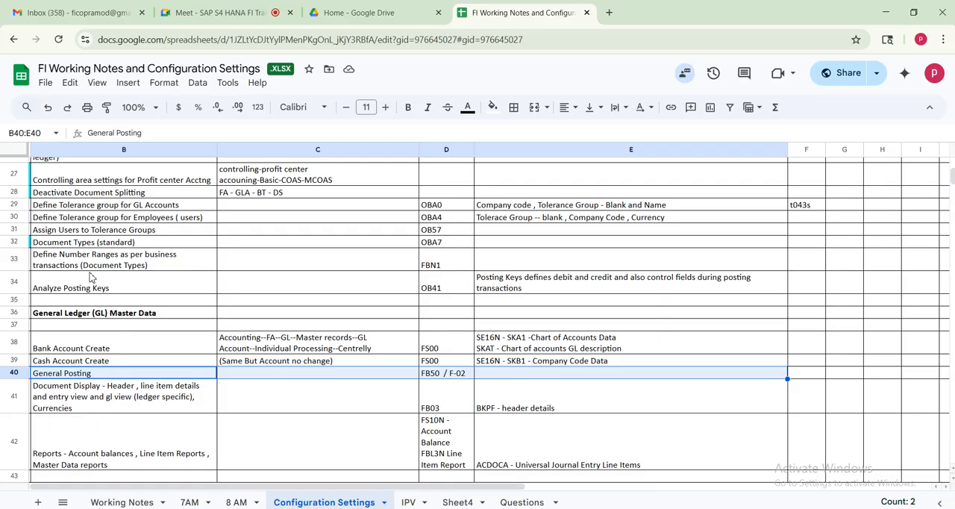
pyautogui.click(17, 242)
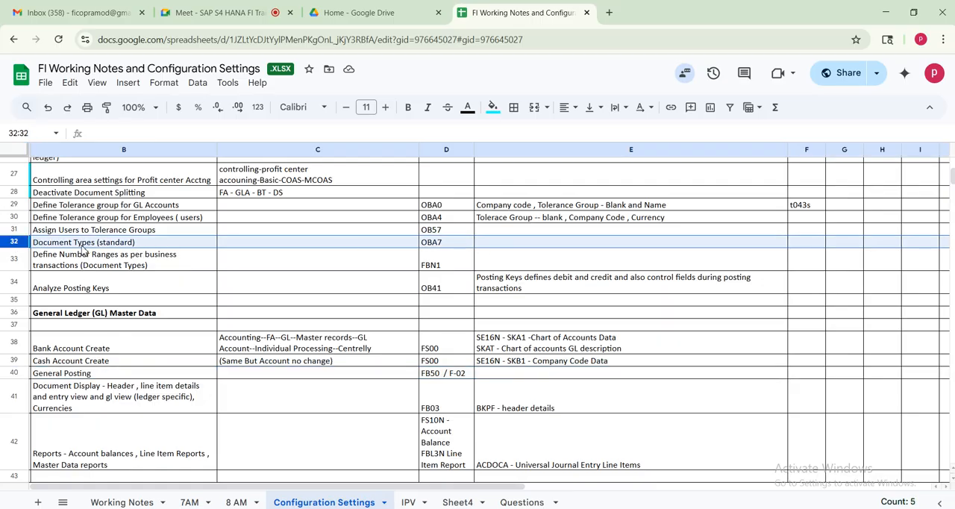
pyautogui.click(520, 247)
pyautogui.write('Customer inv , customer payment , vendor invoice')
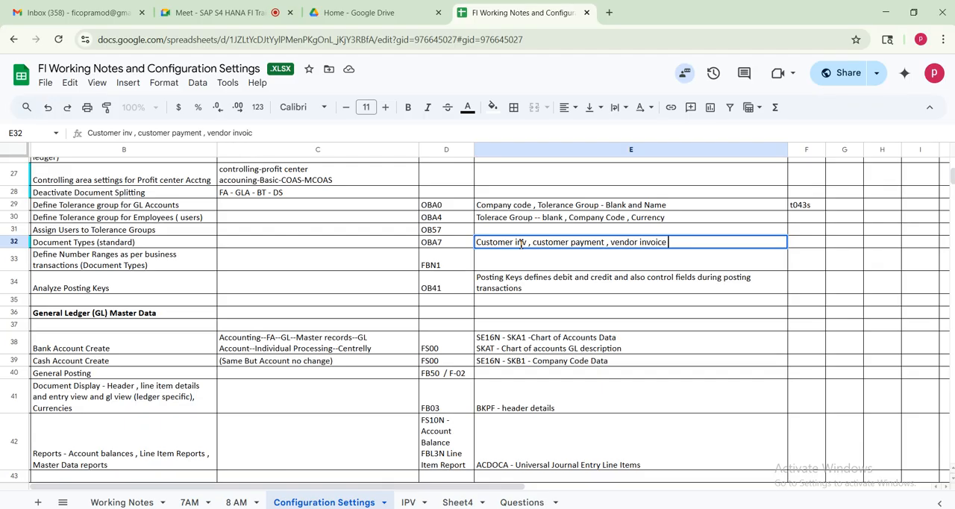
pyautogui.write(' jan')
pyautogui.write(' and so on...')
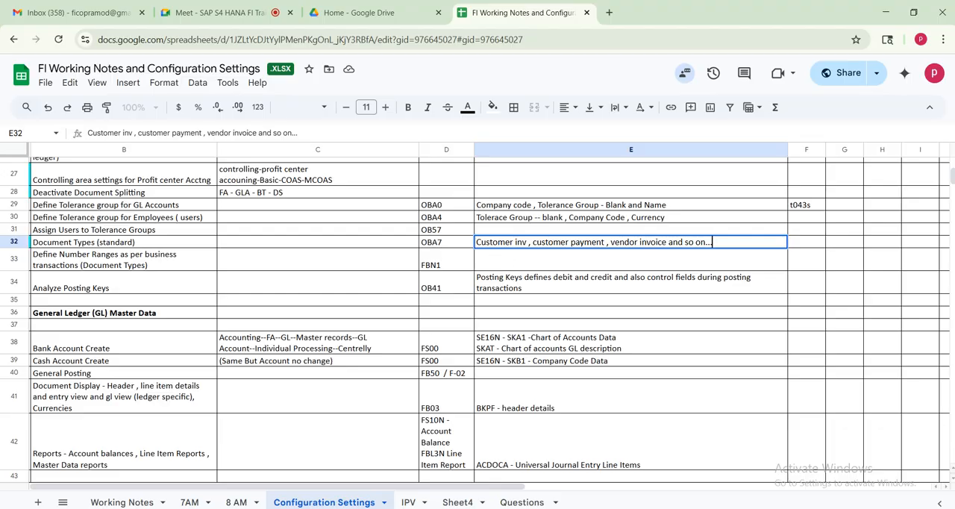
# Switch back to SAP and open the document types transaction OBA7 in a new session
pyautogui.hotkey('alt', 'Tab')
pyautogui.click(56, 61)
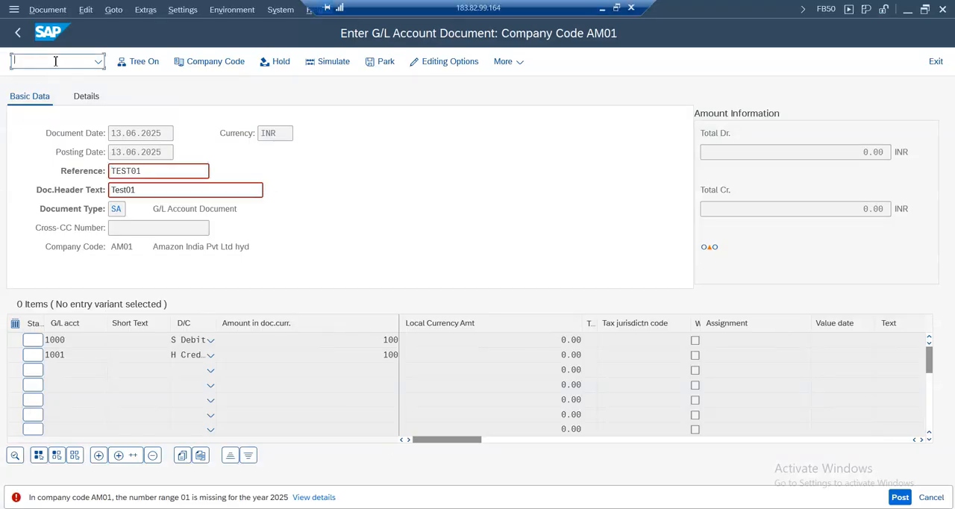
pyautogui.write('/ooba7')
pyautogui.press('Return')
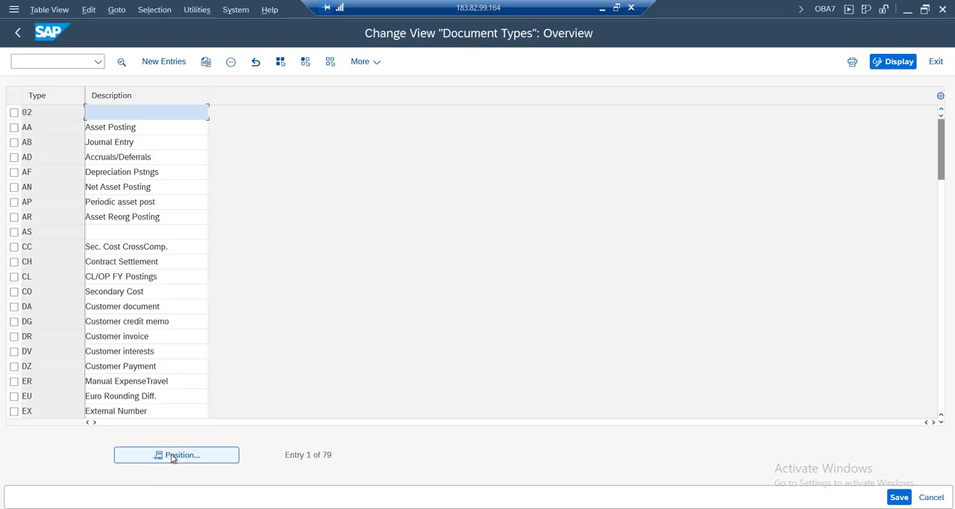
# Check the document type and its description in the G/L document entry and return to the document types overview
pyautogui.click(256, 479)
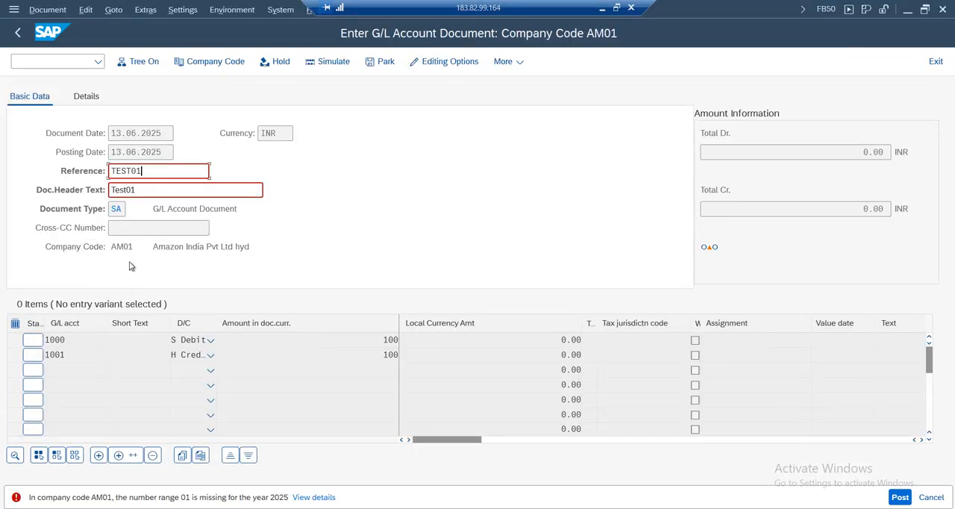
pyautogui.moveTo(123, 211); pyautogui.dragTo(110, 210)
pyautogui.moveTo(292, 212); pyautogui.dragTo(99, 209)
pyautogui.click(407, 508)
pyautogui.click(531, 468)
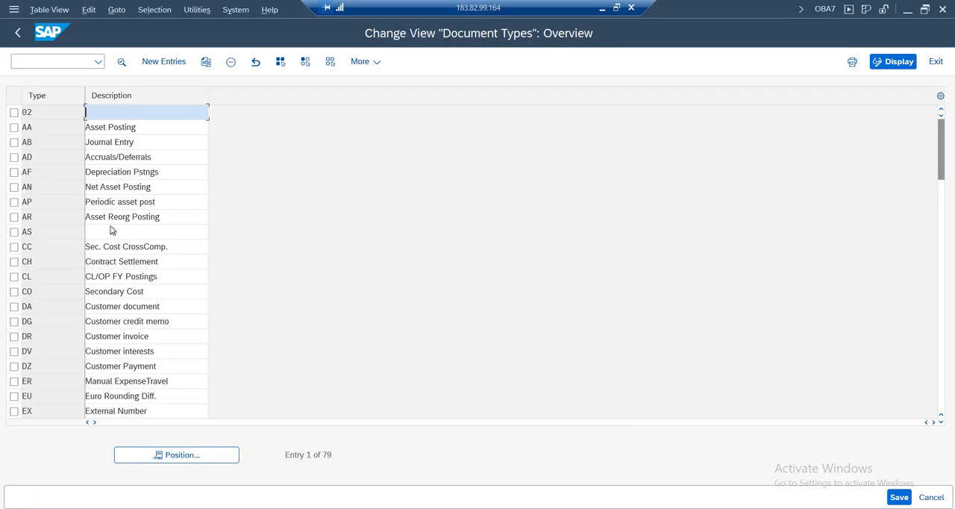
# Position the document types list at SA and open its details at the Number Range field
pyautogui.click(176, 454)
pyautogui.write('SA')
pyautogui.press('Return')
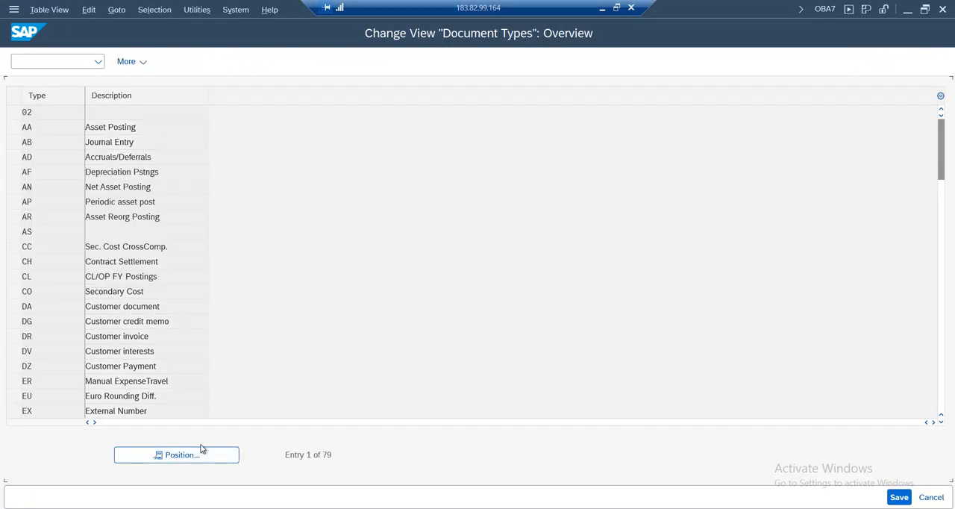
pyautogui.doubleClick(179, 114)
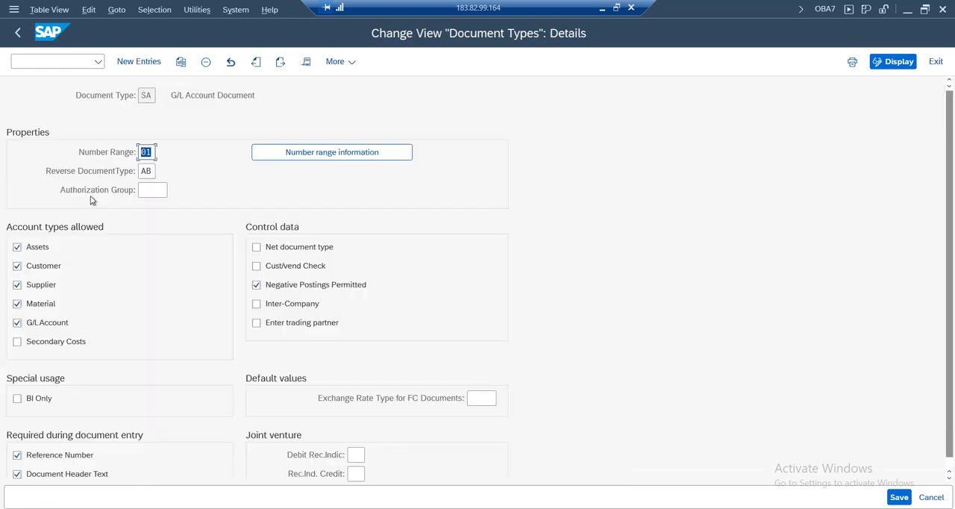
pyautogui.click(144, 152)
# Compare the document type and missing number range in the G/L document entry with the SA document type's Number Range field
pyautogui.click(284, 492)
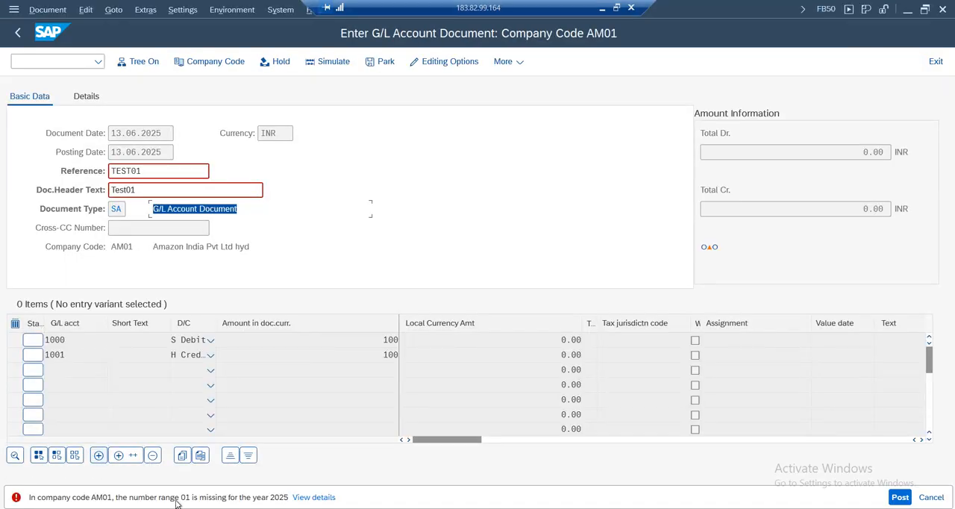
pyautogui.doubleClick(120, 210)
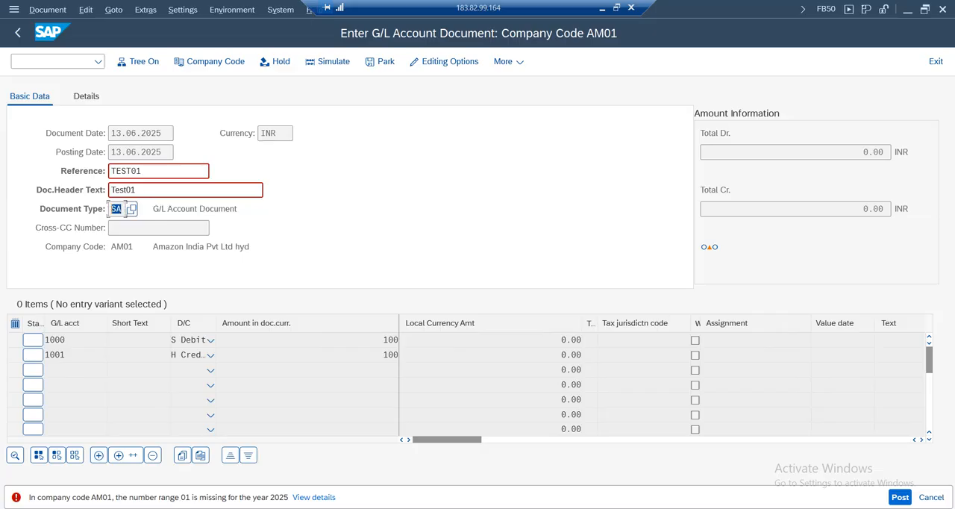
pyautogui.moveTo(388, 506)
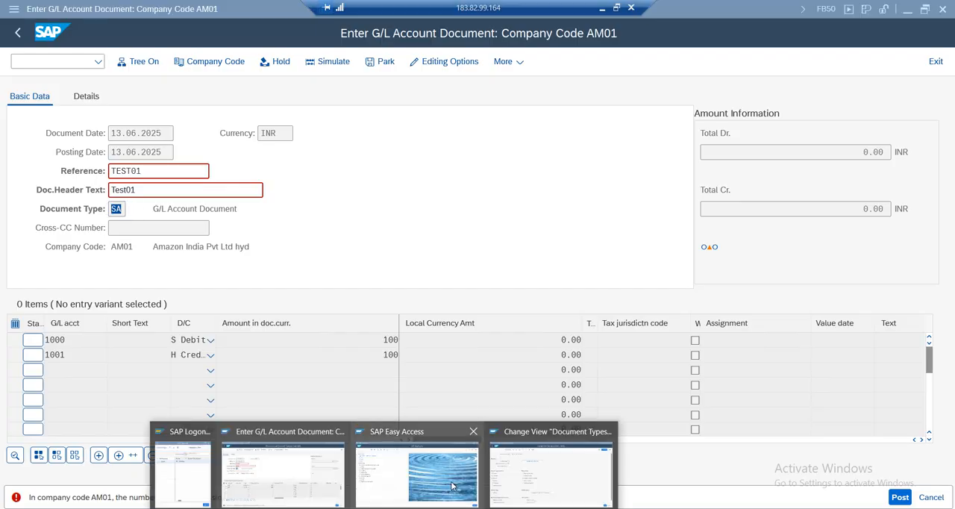
pyautogui.click(555, 457)
pyautogui.doubleClick(147, 152)
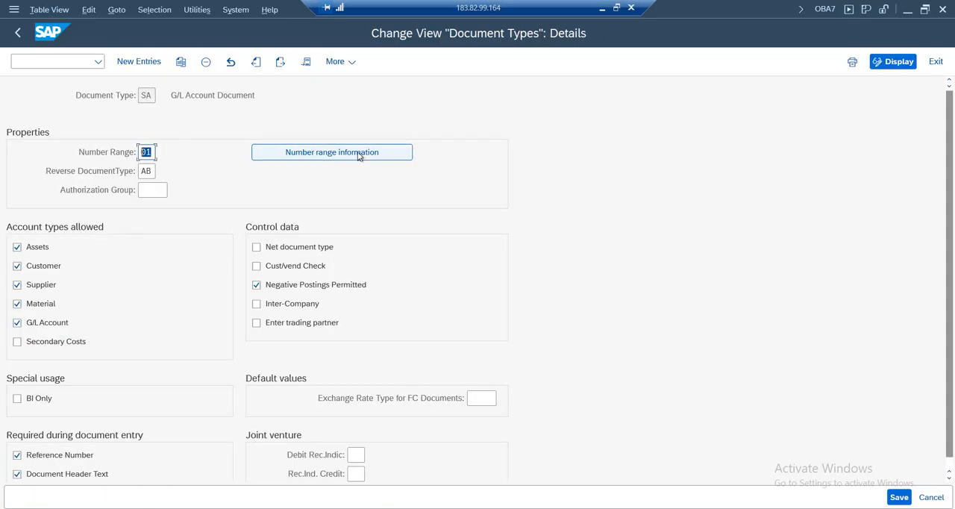
# Open the number range information for document type SA and edit the intervals of company code AM01
pyautogui.click(335, 159)
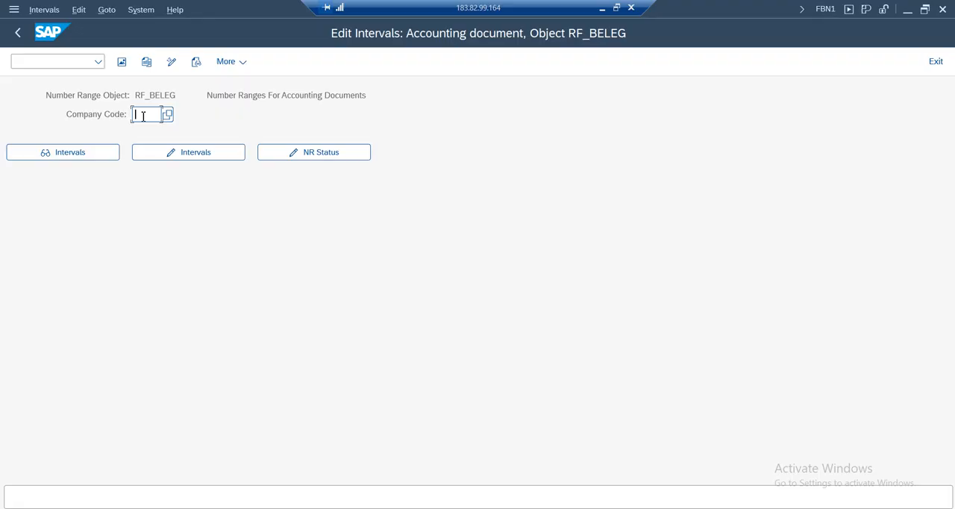
pyautogui.click(144, 117)
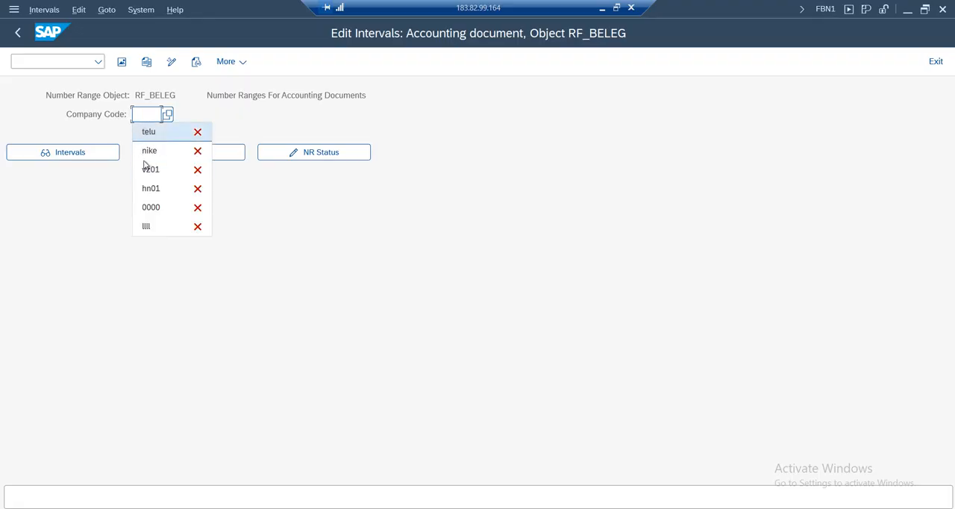
pyautogui.click(151, 117)
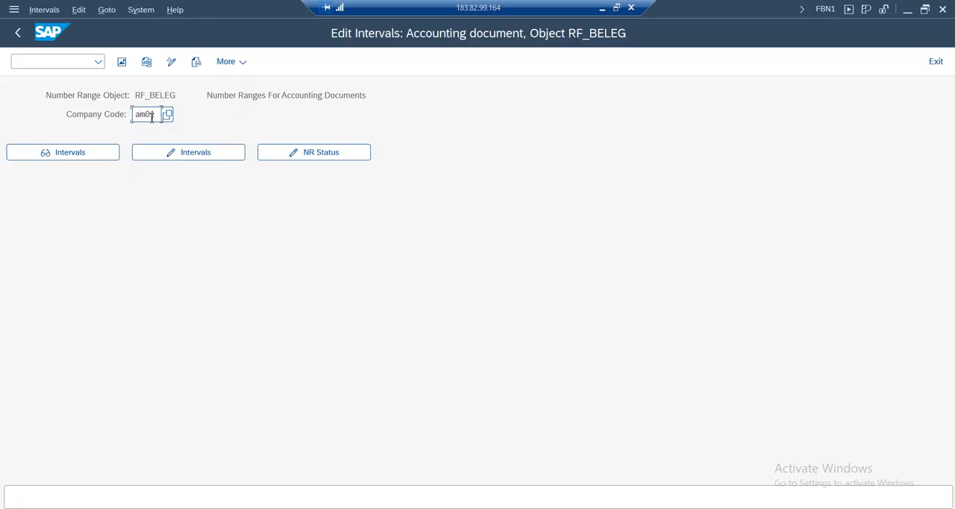
pyautogui.click(184, 154)
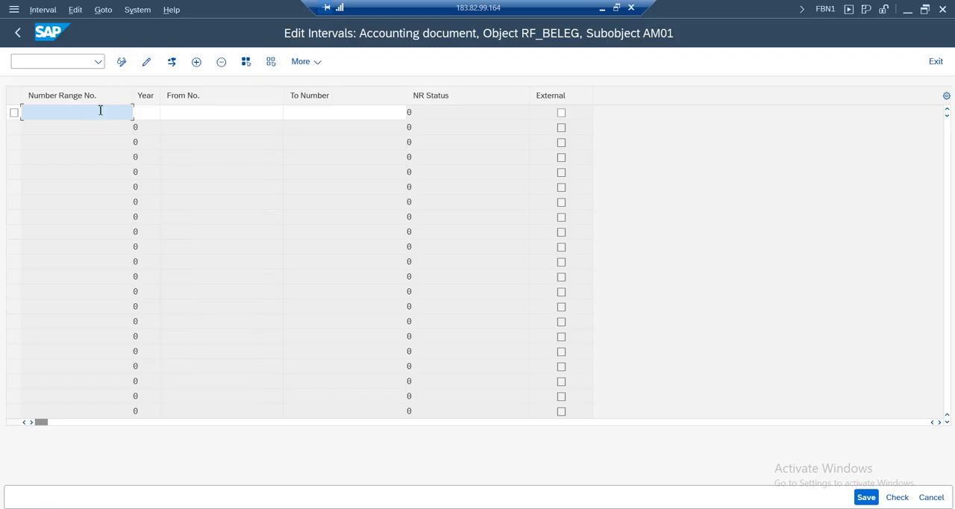
# Define number range interval 01 for year 2025 from number 1 to 100
pyautogui.click(148, 117)
pyautogui.write('202')
pyautogui.click(149, 129)
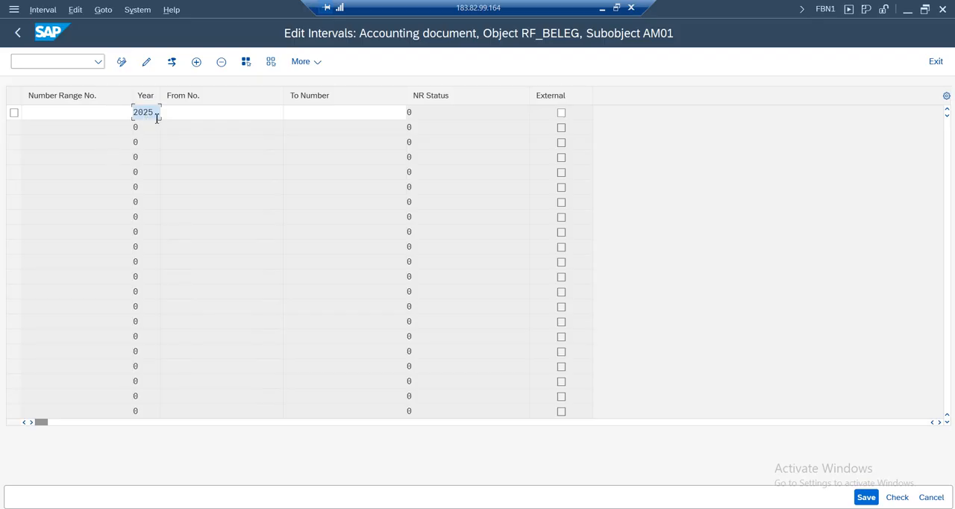
pyautogui.click(76, 111)
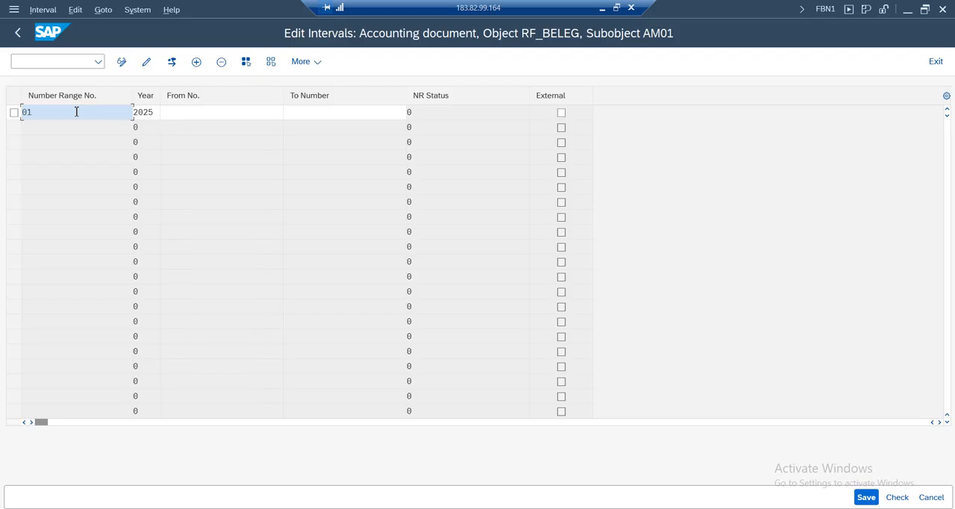
pyautogui.press('Tab')
pyautogui.hotkey('shift', 'Tab')
pyautogui.press('Tab')
pyautogui.press('Tab')
pyautogui.write('1')
pyautogui.press('Tab')
pyautogui.write('2')
pyautogui.press('BackSpace')
pyautogui.write('100')
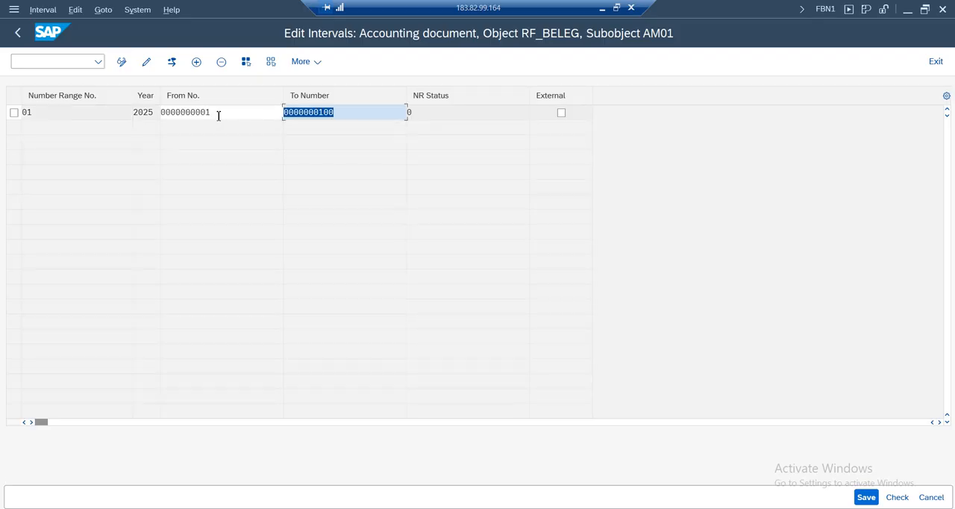
# Check the from number, to number and number range of the new interval and save it
pyautogui.moveTo(216, 113); pyautogui.dragTo(163, 113)
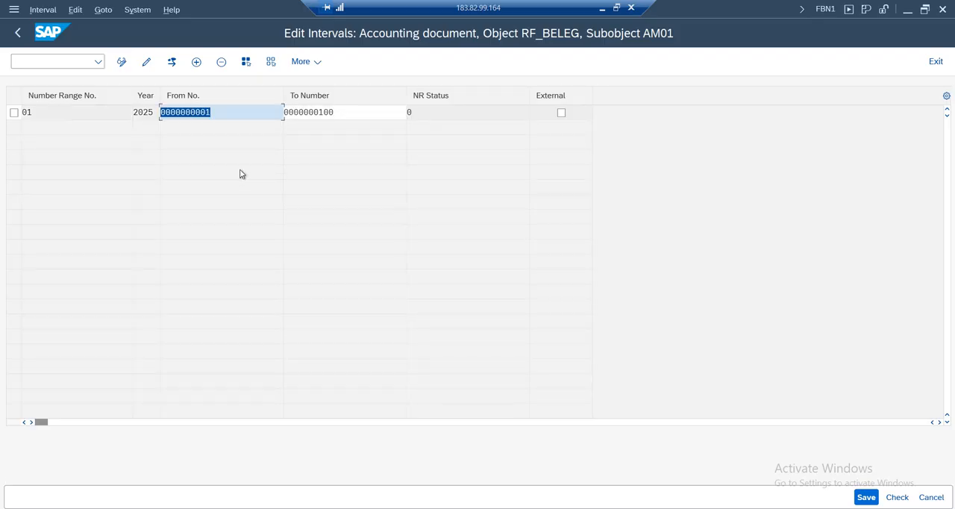
pyautogui.click(386, 114)
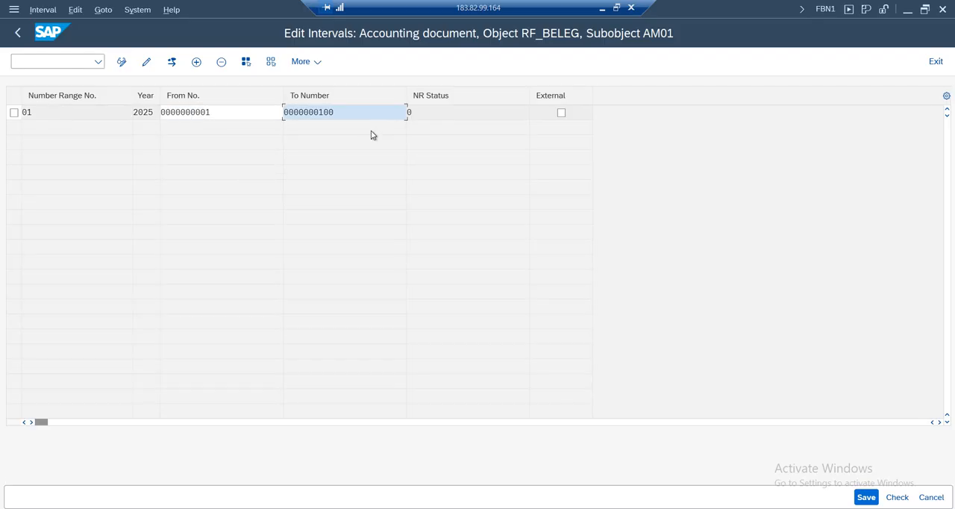
pyautogui.click(34, 114)
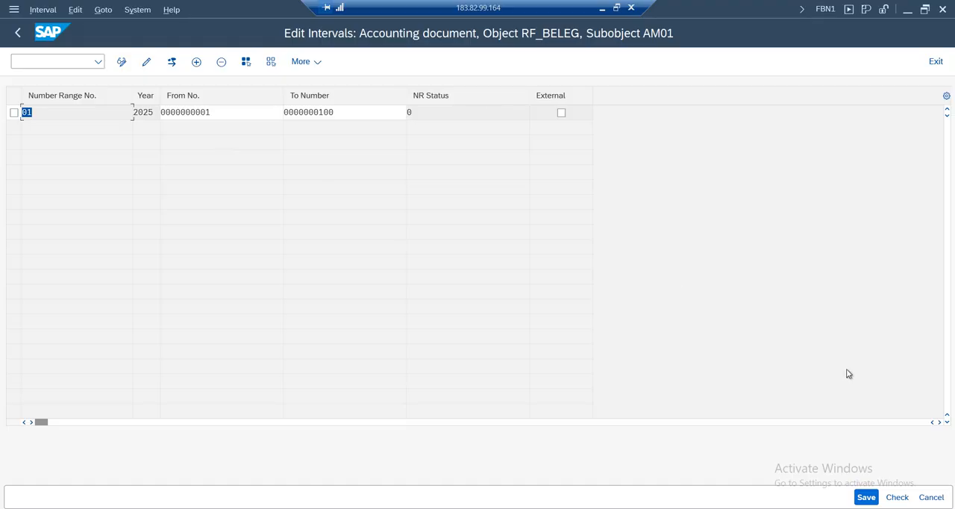
pyautogui.click(866, 498)
pyautogui.click(400, 393)
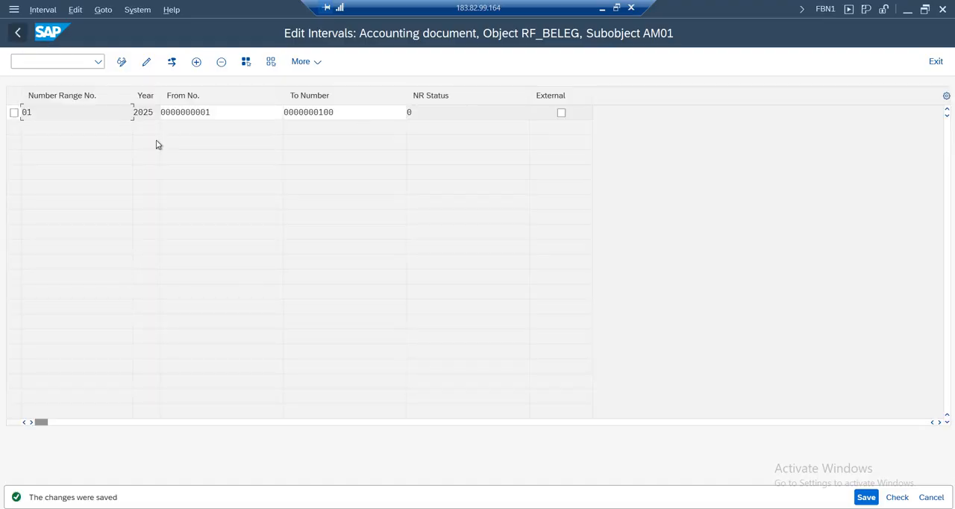
# Review the saved interval's number range, year, From No. and To Number values
pyautogui.moveTo(153, 112); pyautogui.dragTo(123, 112)
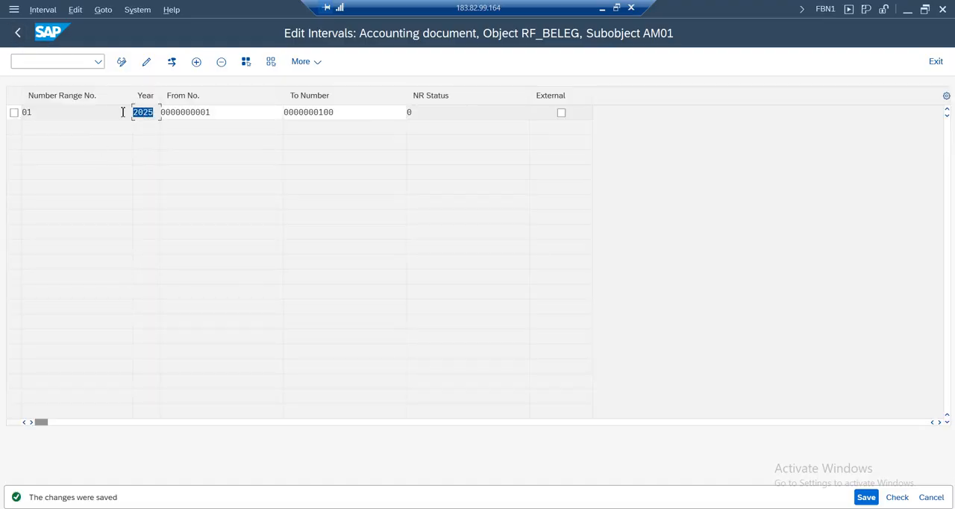
pyautogui.moveTo(333, 111); pyautogui.dragTo(276, 111)
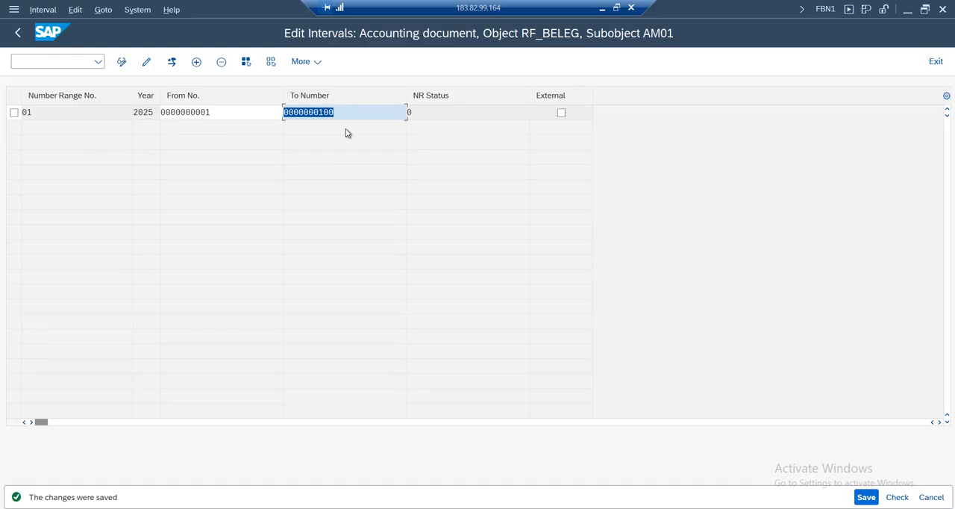
pyautogui.click(215, 113)
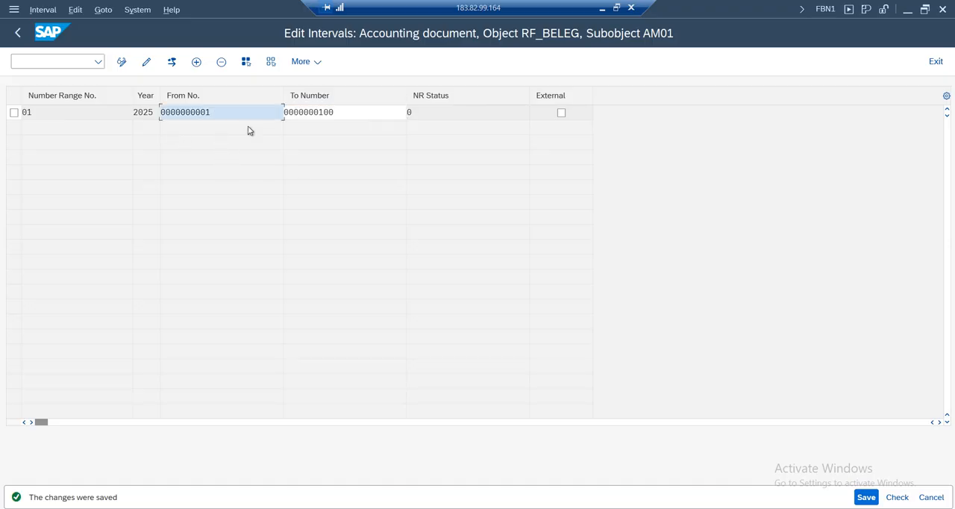
pyautogui.click(346, 111)
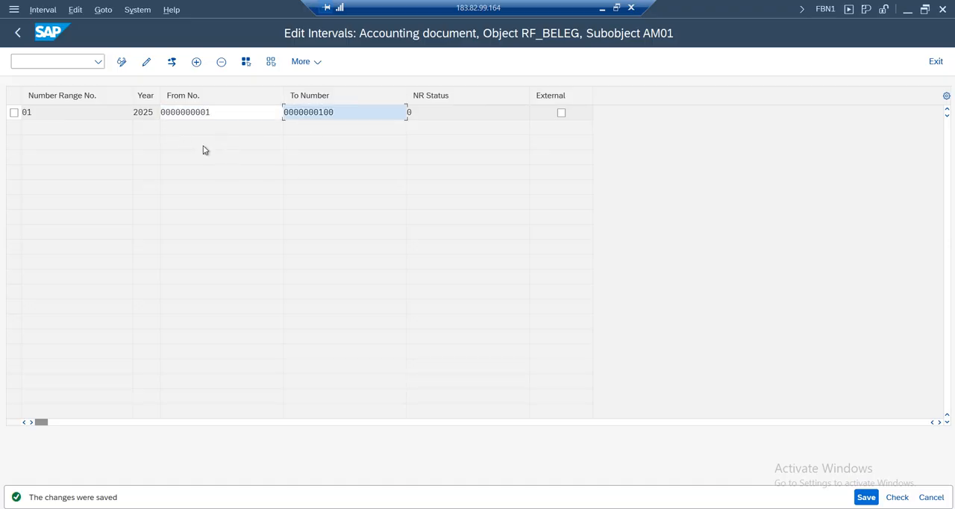
pyautogui.click(44, 118)
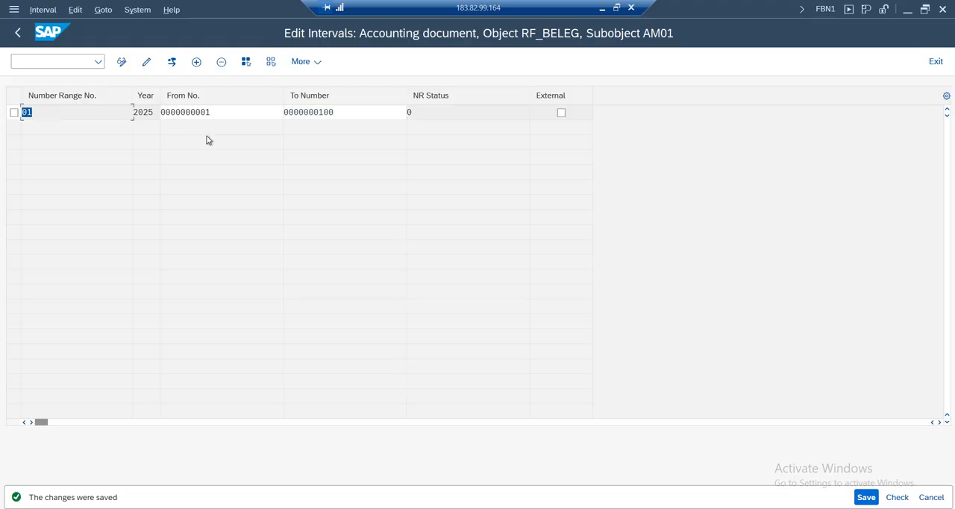
pyautogui.click(221, 112)
pyautogui.click(367, 112)
pyautogui.click(244, 113)
pyautogui.click(379, 113)
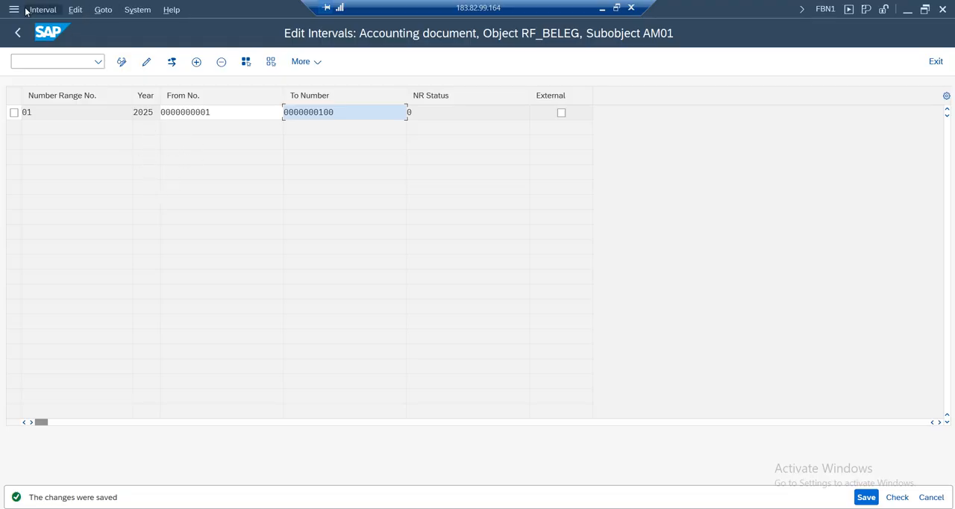
# Switch to the G/L account document entry and validate the document against the new number range
pyautogui.click(381, 508)
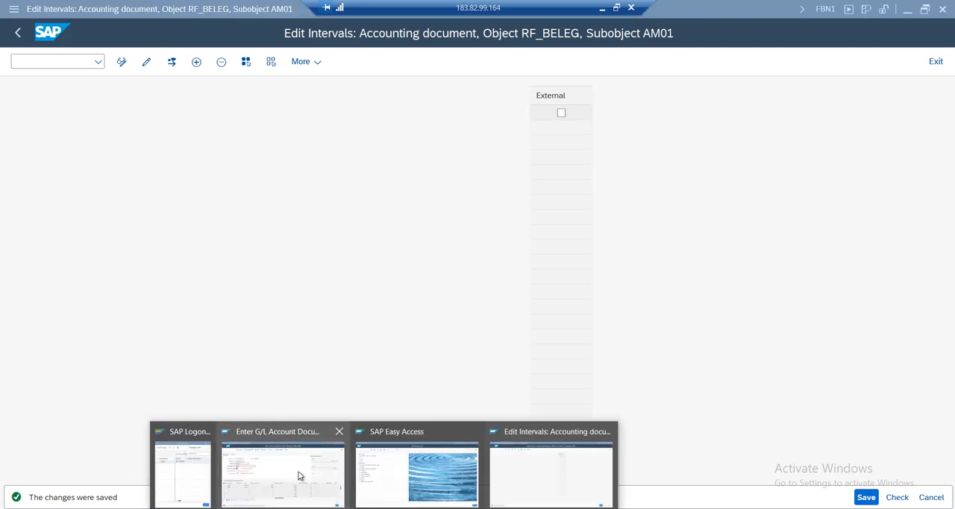
pyautogui.click(297, 475)
pyautogui.press('Return')
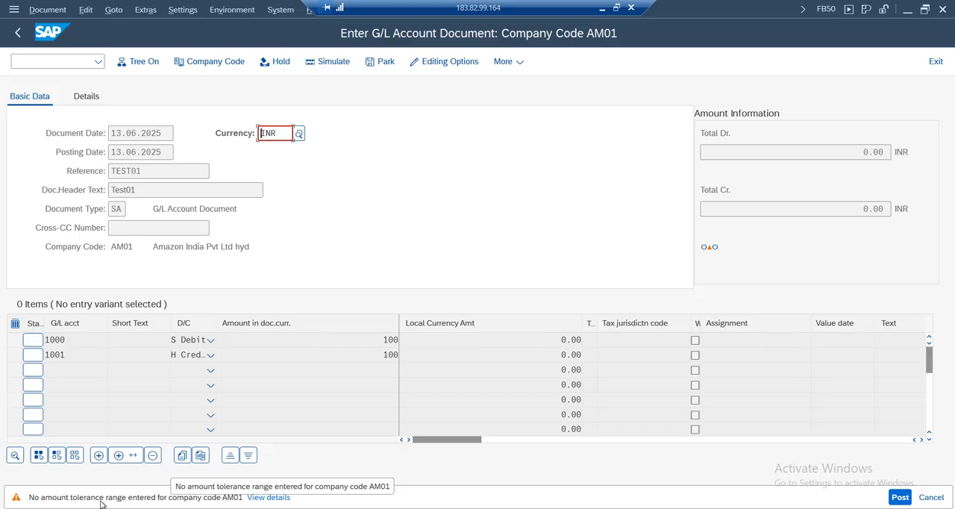
# Read the details of the missing amount tolerance message and open the SAP Customizing Implementation Guide in a new session
pyautogui.click(269, 499)
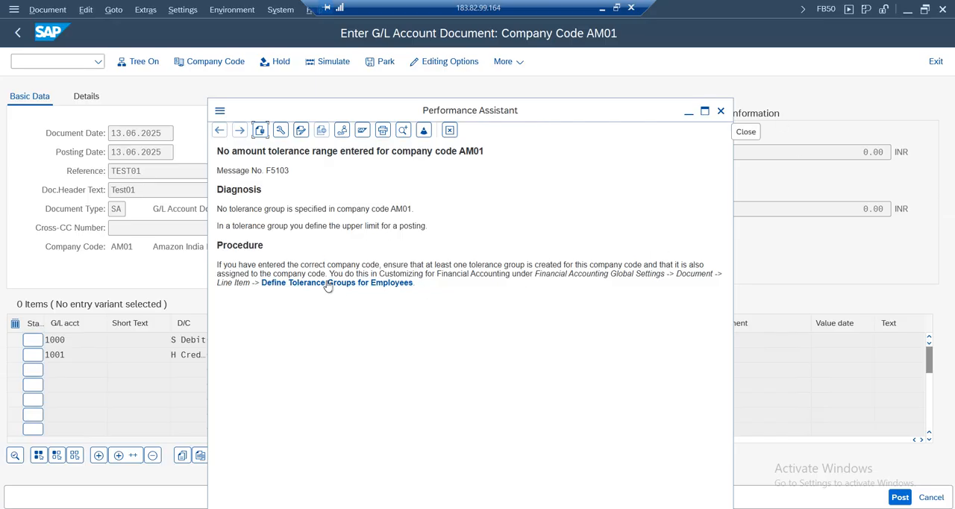
pyautogui.click(720, 110)
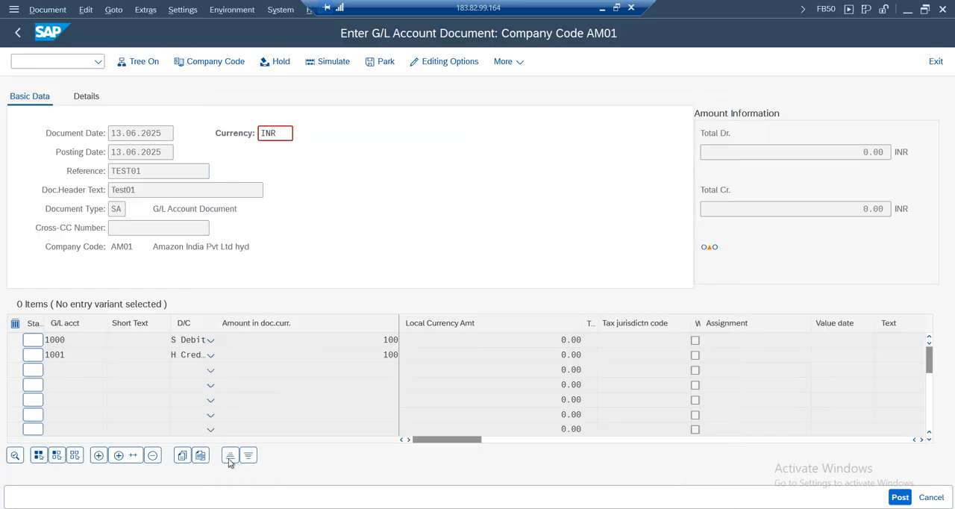
pyautogui.click(44, 62)
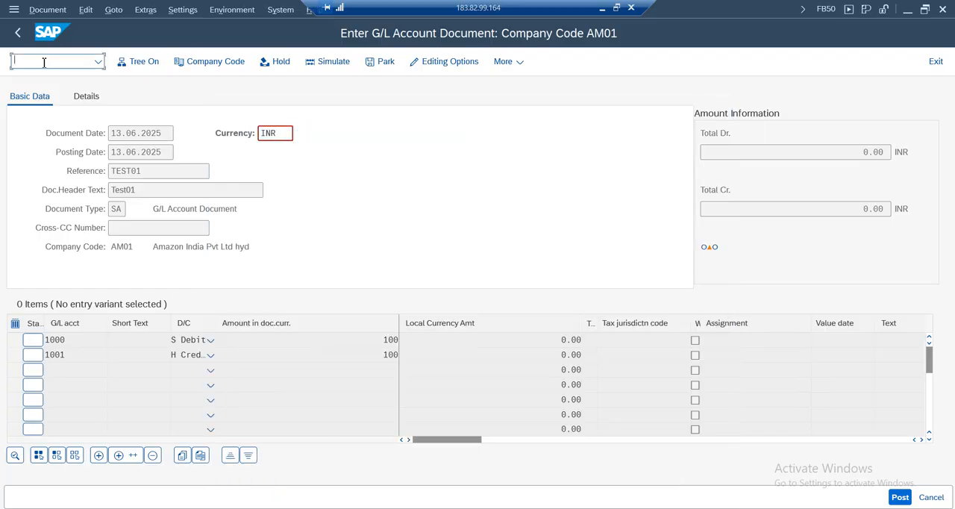
pyautogui.write('/ospro')
pyautogui.press('Return')
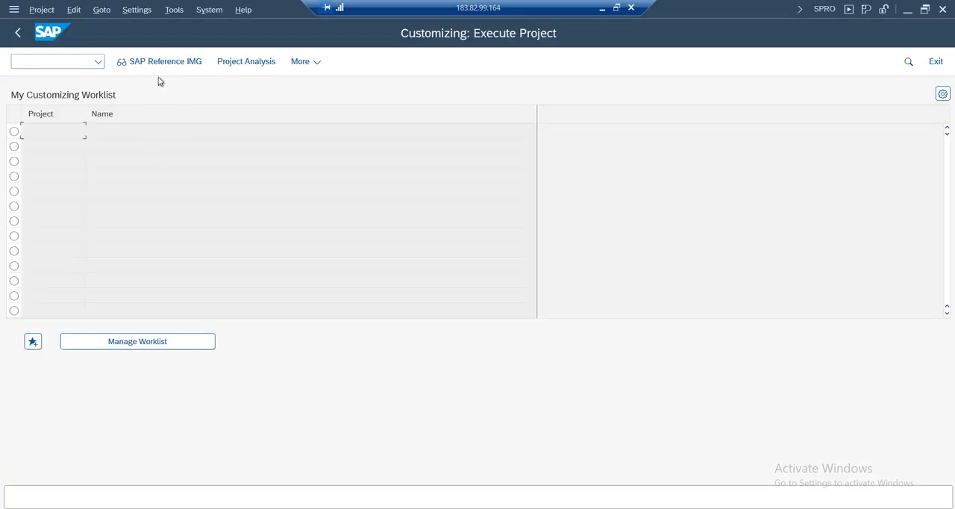
pyautogui.click(161, 62)
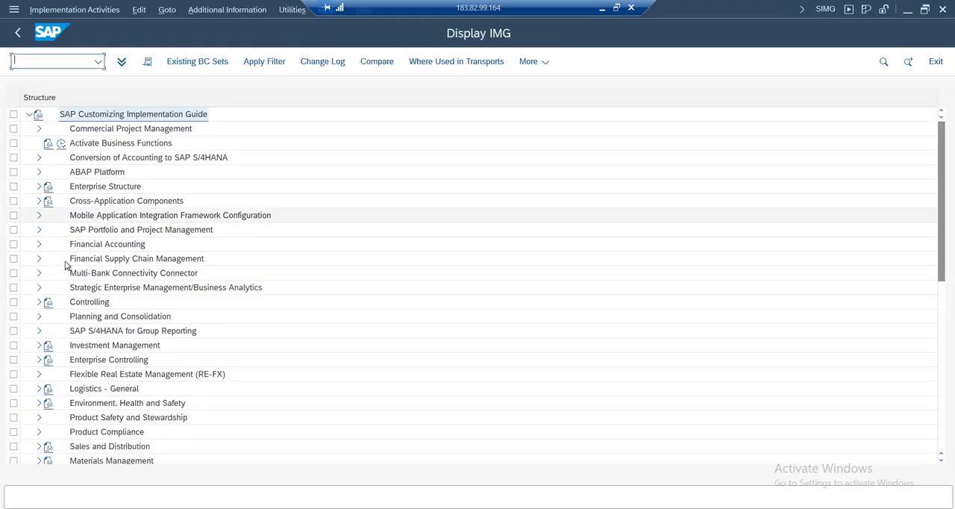
# Find Define Tolerance Groups for Employees under Financial Accounting, General Ledger Accounting, Business Transactions, Open Item Clearing, Clearing Differences
pyautogui.click(38, 243)
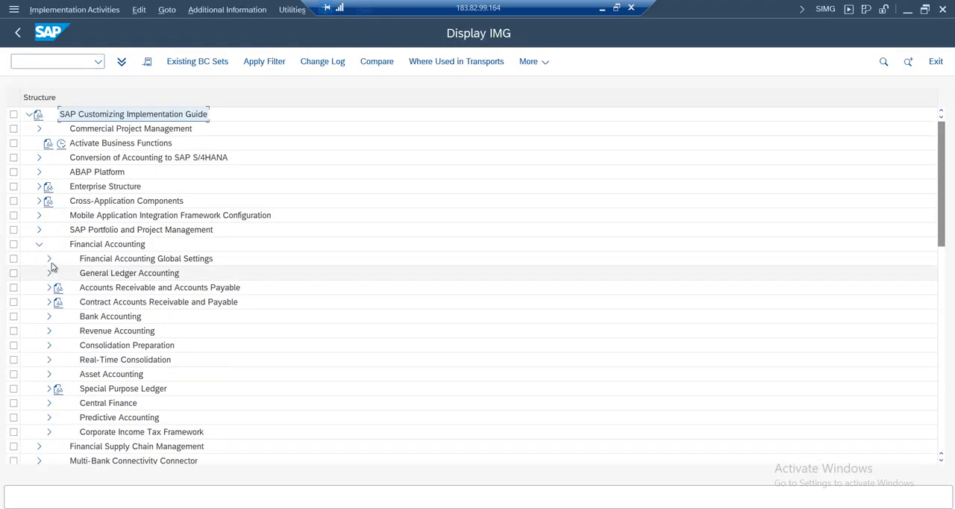
pyautogui.click(50, 273)
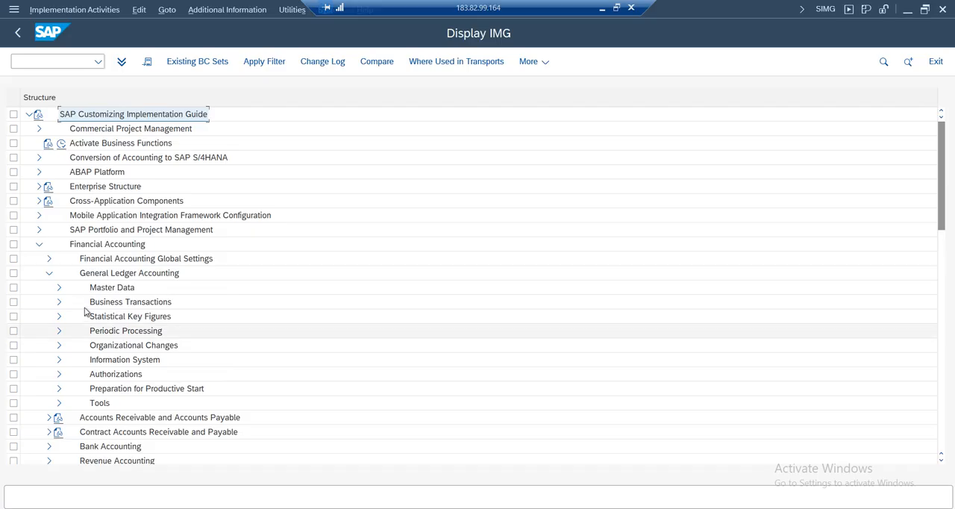
pyautogui.click(98, 302)
pyautogui.click(59, 301)
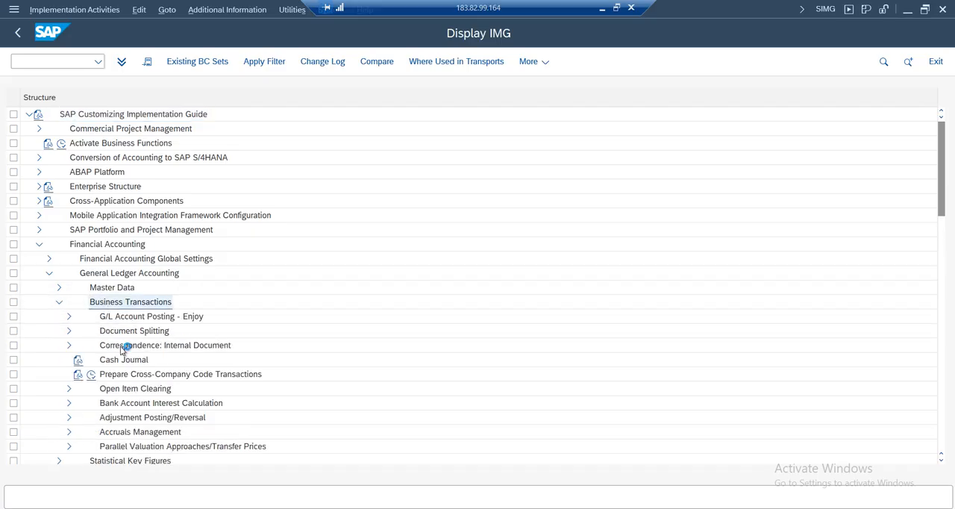
pyautogui.click(112, 389)
pyautogui.click(67, 389)
pyautogui.click(125, 448)
pyautogui.click(79, 446)
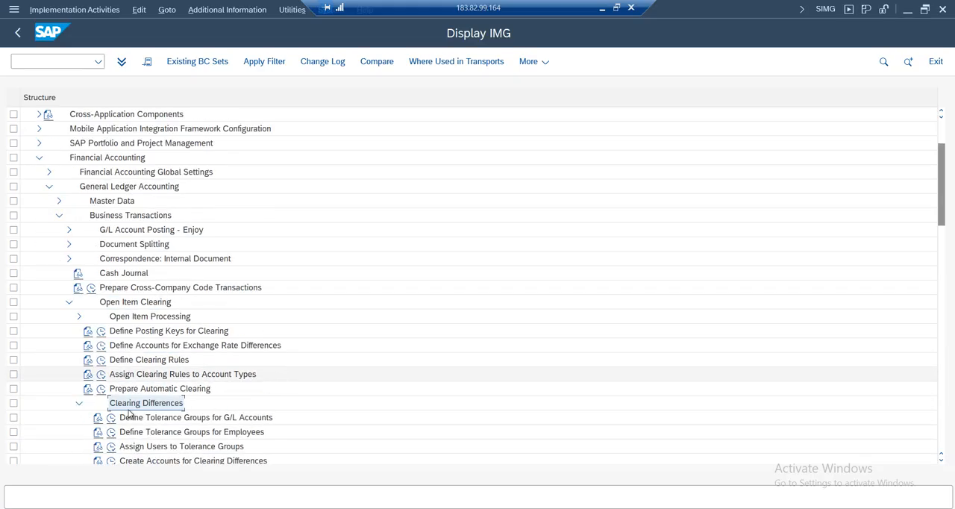
pyautogui.click(176, 433)
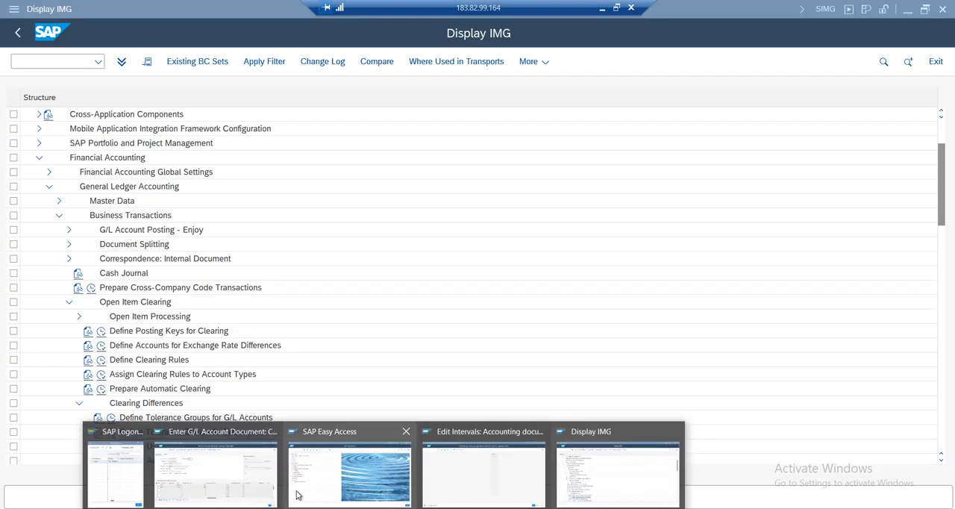
# Revalidate the G/L document, reread the tolerance message's procedure and return to the implementation guide
pyautogui.click(227, 477)
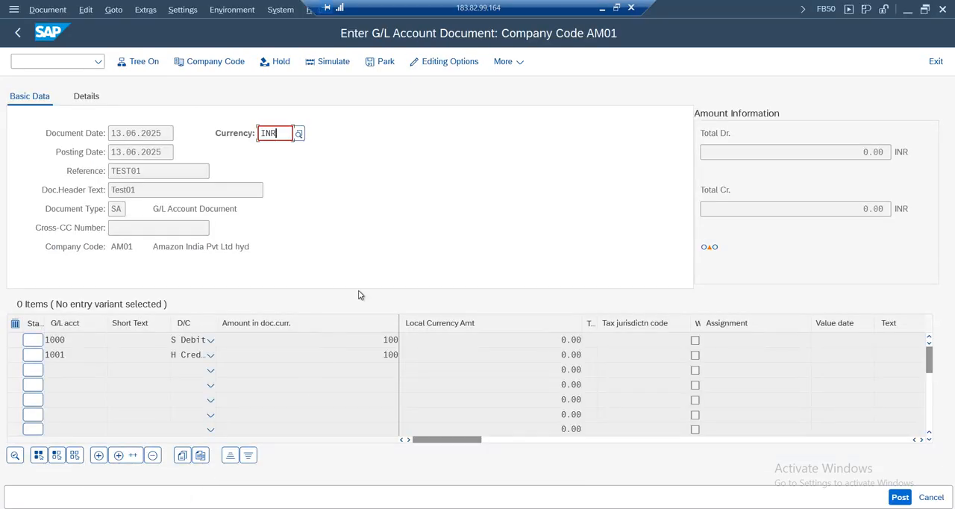
pyautogui.press('Return')
pyautogui.click(269, 497)
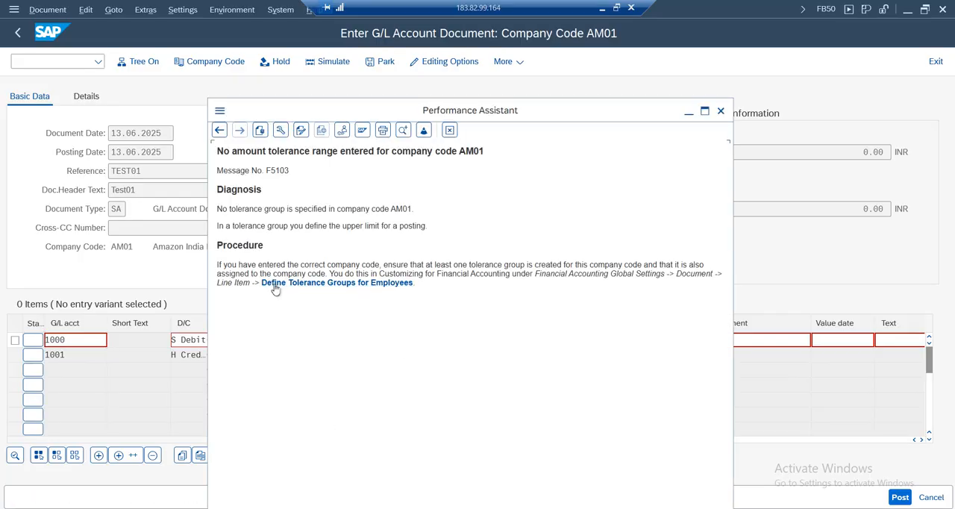
pyautogui.click(385, 508)
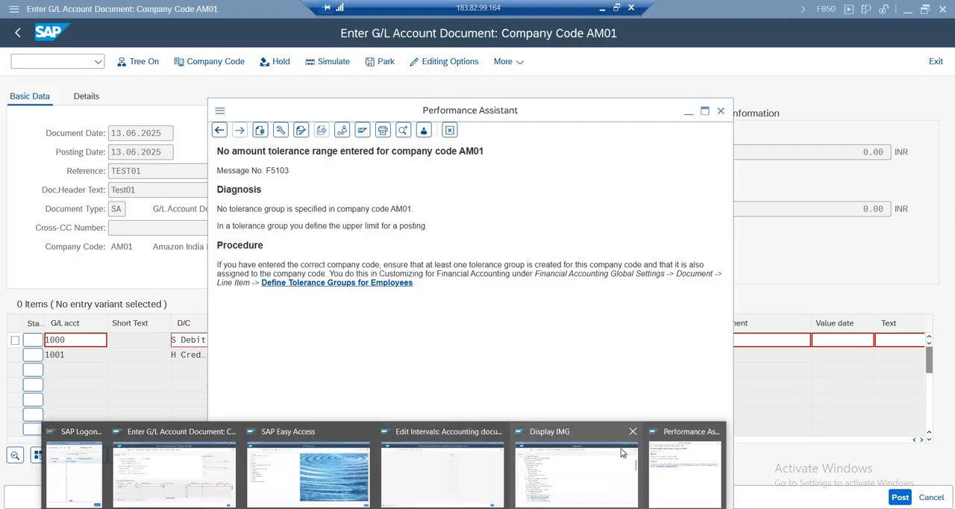
pyautogui.click(565, 481)
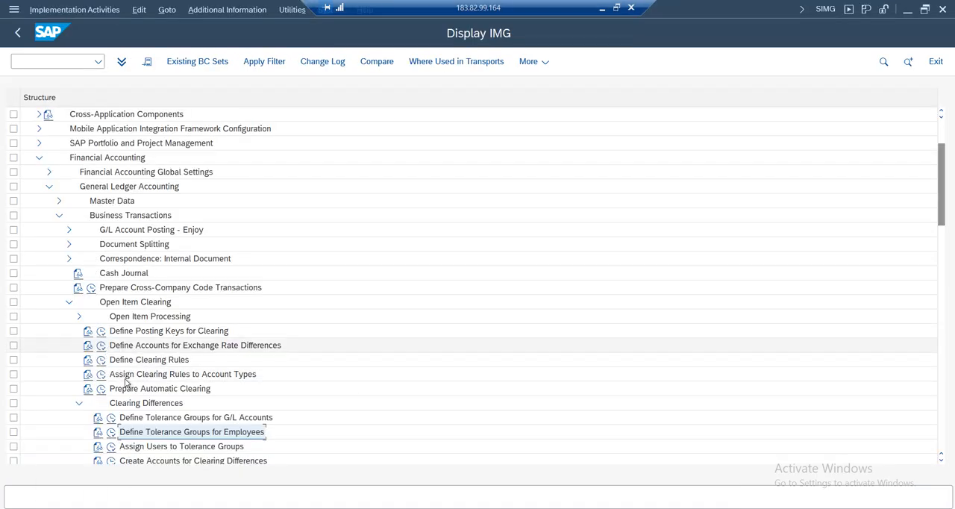
# Run Define Tolerance Groups for Employees and start a new entry with a blank group for company code AM01
pyautogui.click(111, 434)
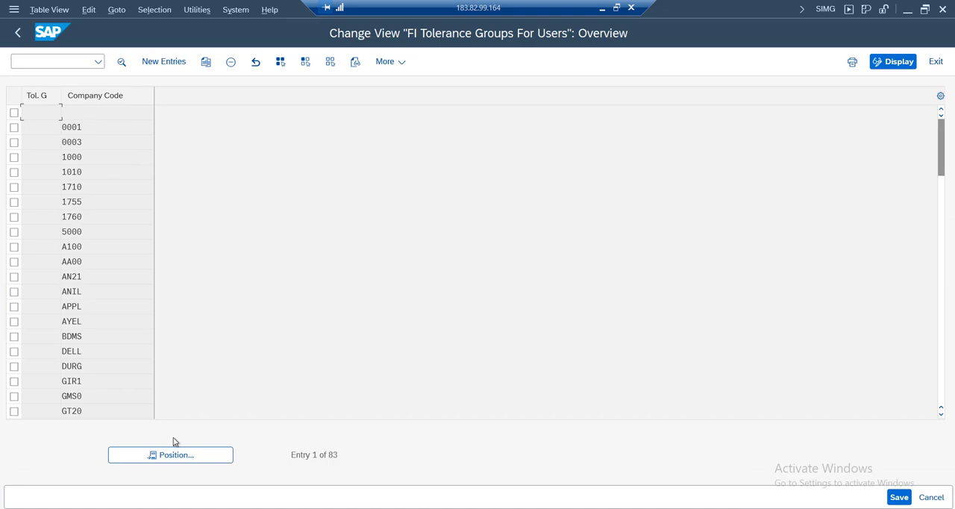
pyautogui.click(160, 65)
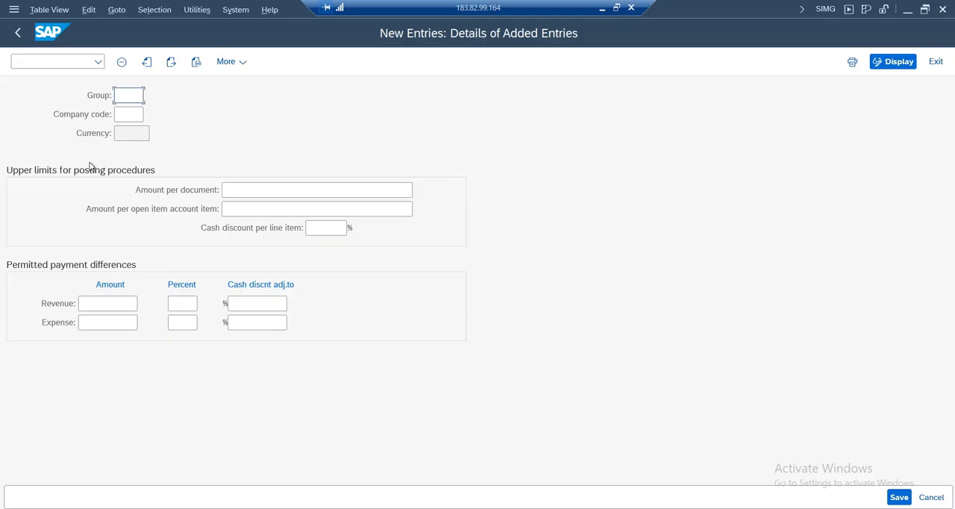
pyautogui.click(121, 117)
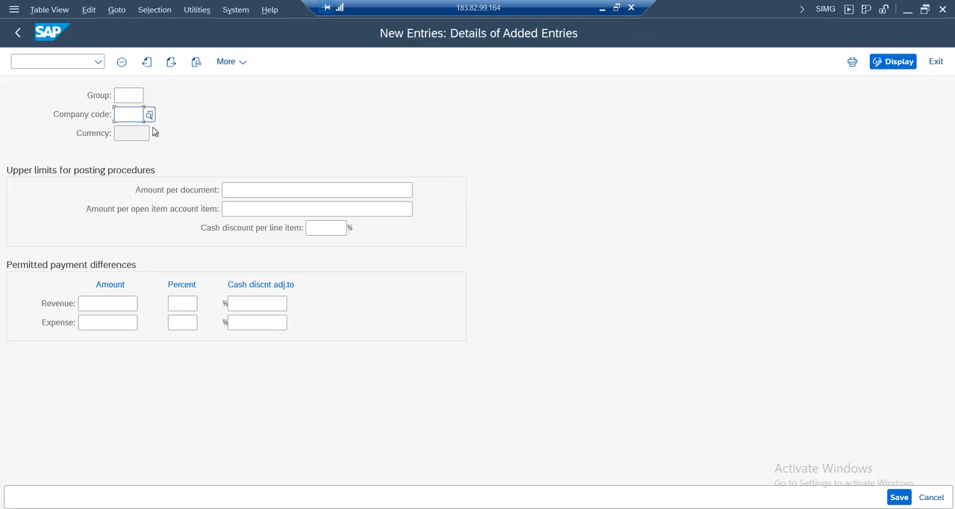
pyautogui.write('am01')
pyautogui.press('Tab')
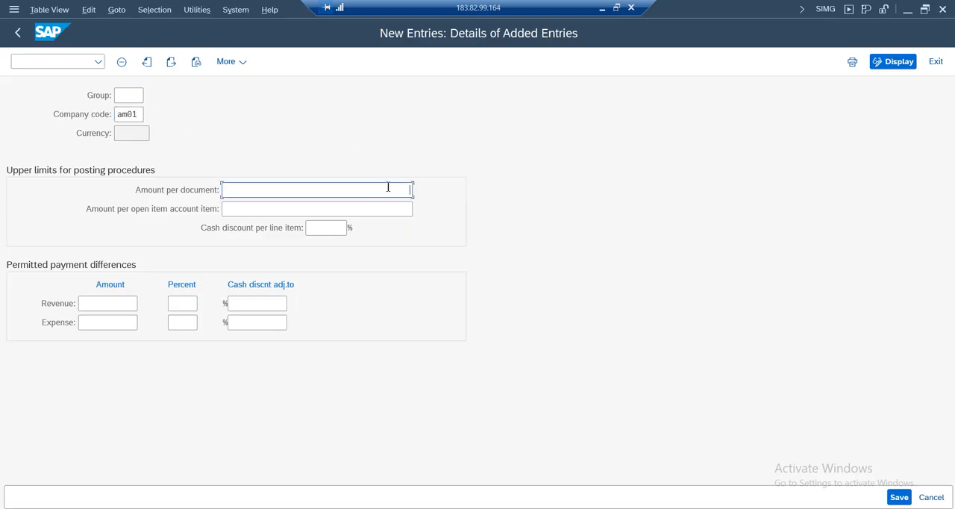
# Set the amount per document to 999,999,999,999 and save the tolerance group in the Amazon Group customizing request
pyautogui.write('999999999999')
pyautogui.click(667, 248)
pyautogui.click(898, 497)
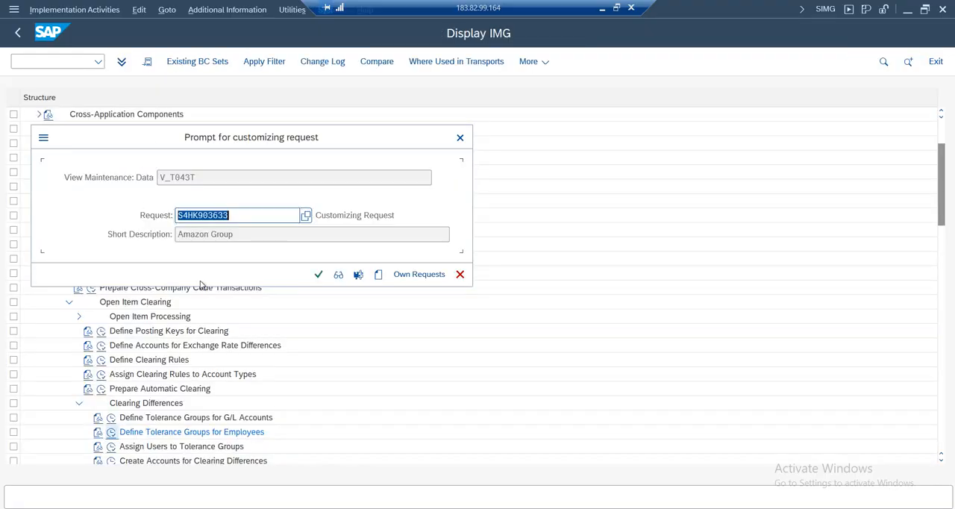
pyautogui.click(319, 274)
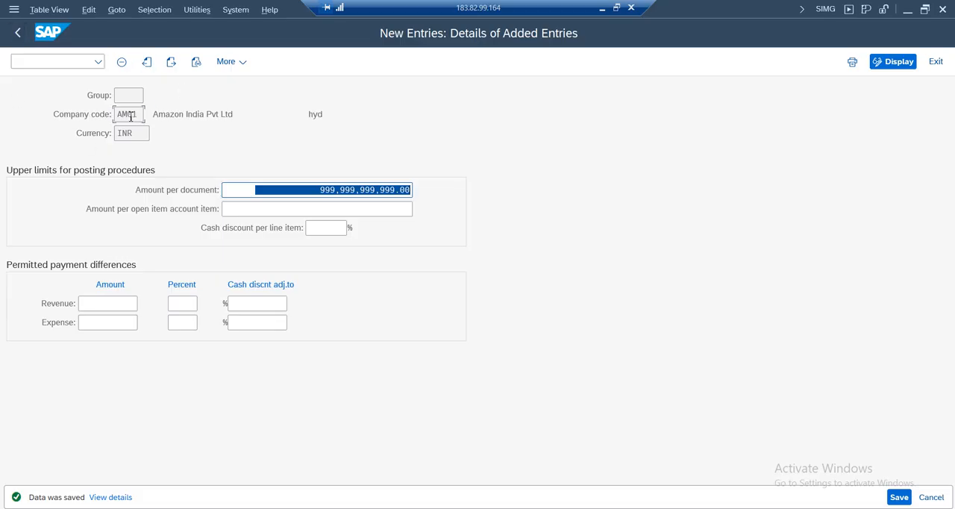
# Return to the G/L account document, validate its line items against the new tolerance group and close the message help
pyautogui.click(17, 33)
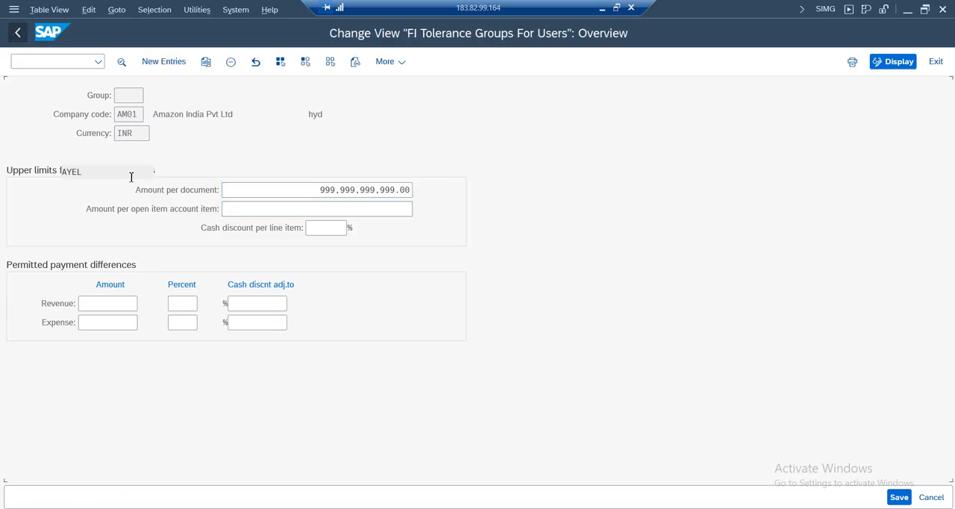
pyautogui.click(182, 477)
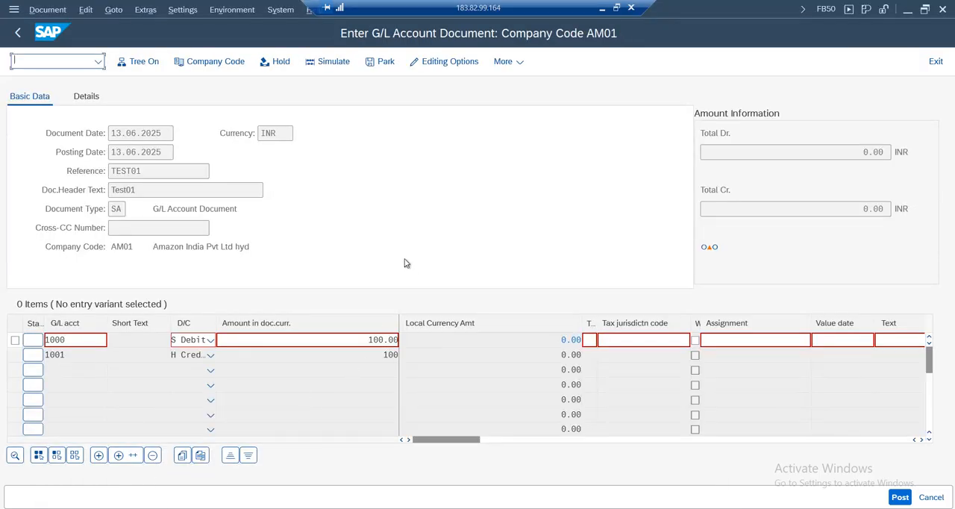
pyautogui.press('Return')
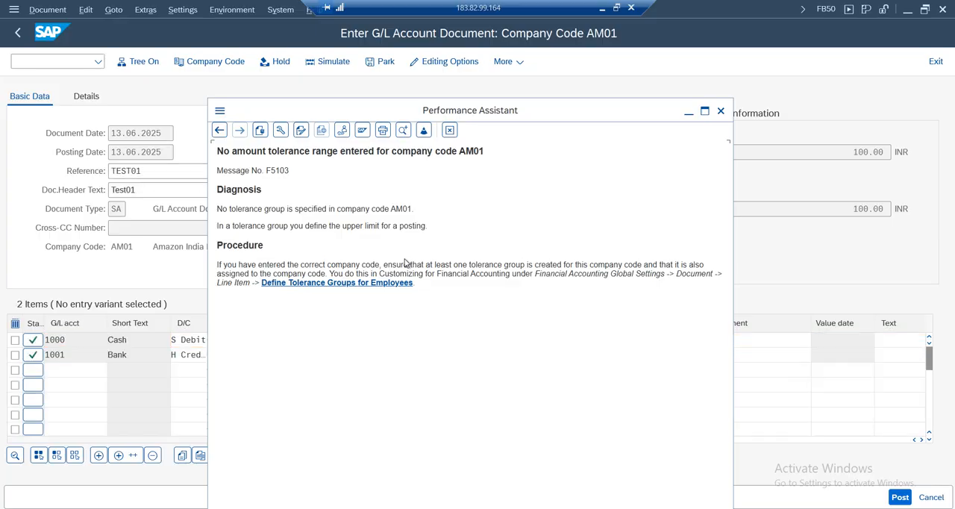
pyautogui.click(720, 110)
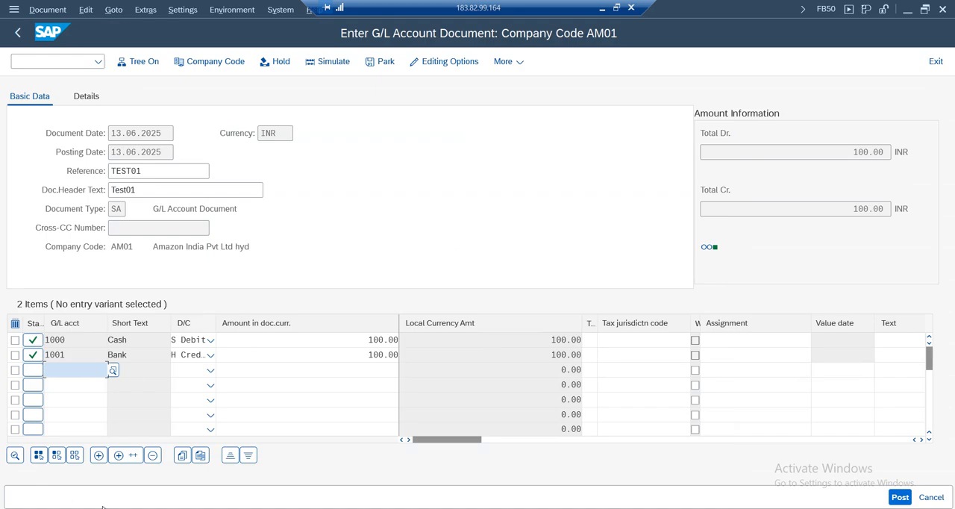
# Simulate the G/L account document and try to post it from the document overview
pyautogui.click(46, 12)
pyautogui.click(57, 141)
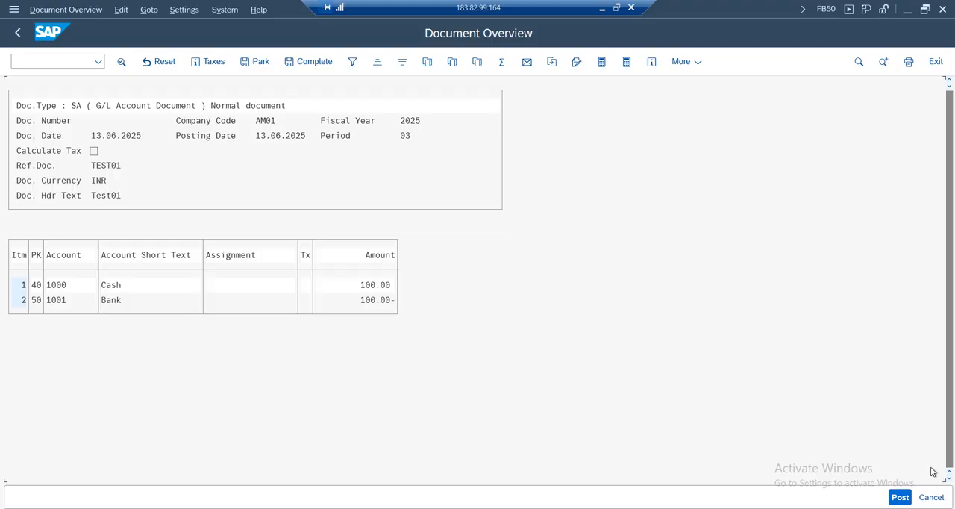
pyautogui.click(900, 502)
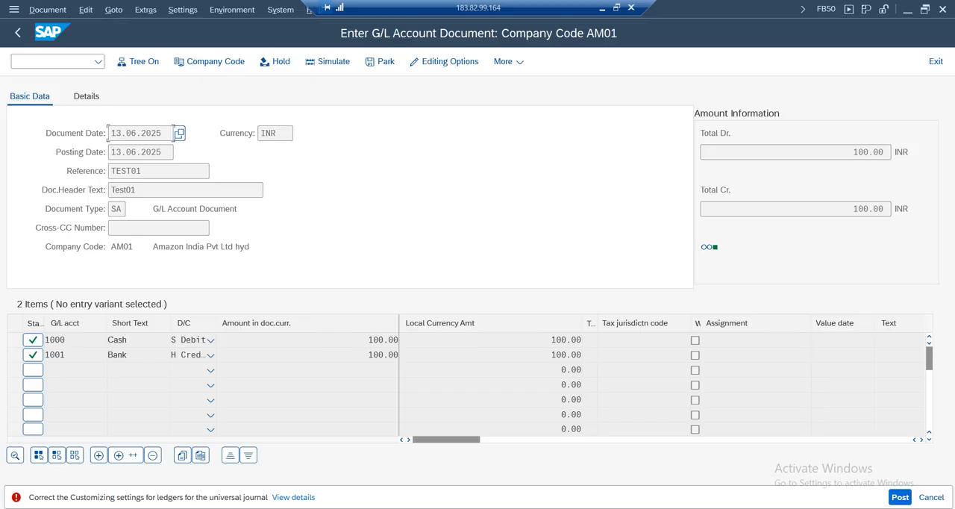
# Read the ledger customizing error's details and run the FINS_CUST_CONS_CHK_P check for the relevant company codes and ledgers
pyautogui.click(291, 497)
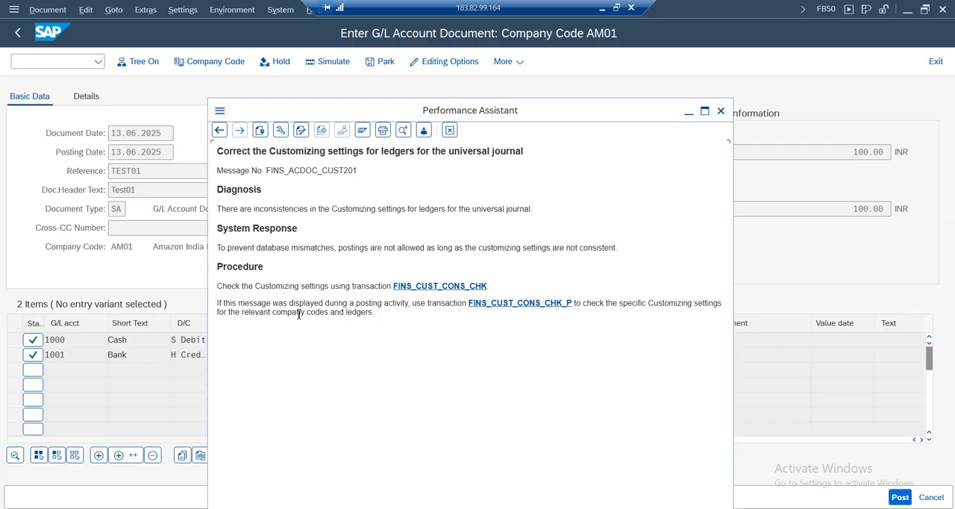
pyautogui.moveTo(365, 316); pyautogui.dragTo(361, 314)
pyautogui.click(549, 306)
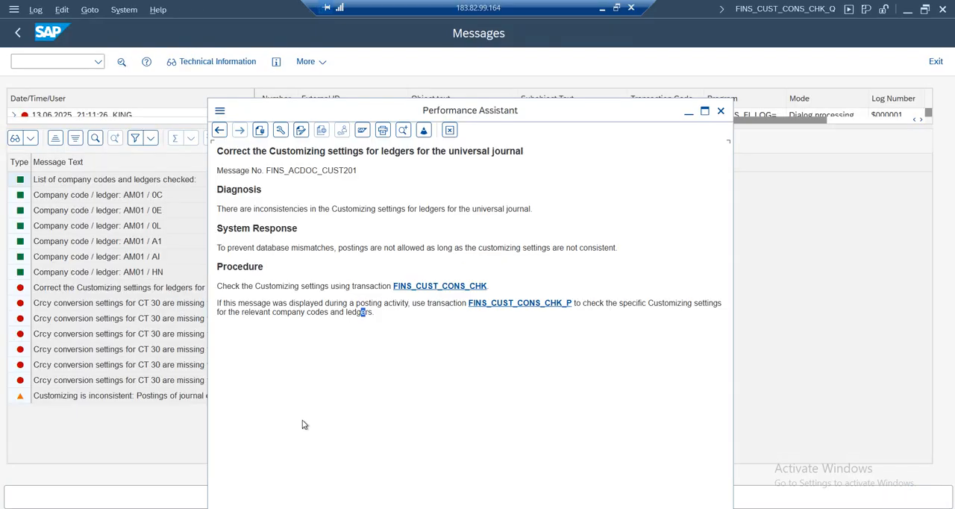
pyautogui.click(149, 256)
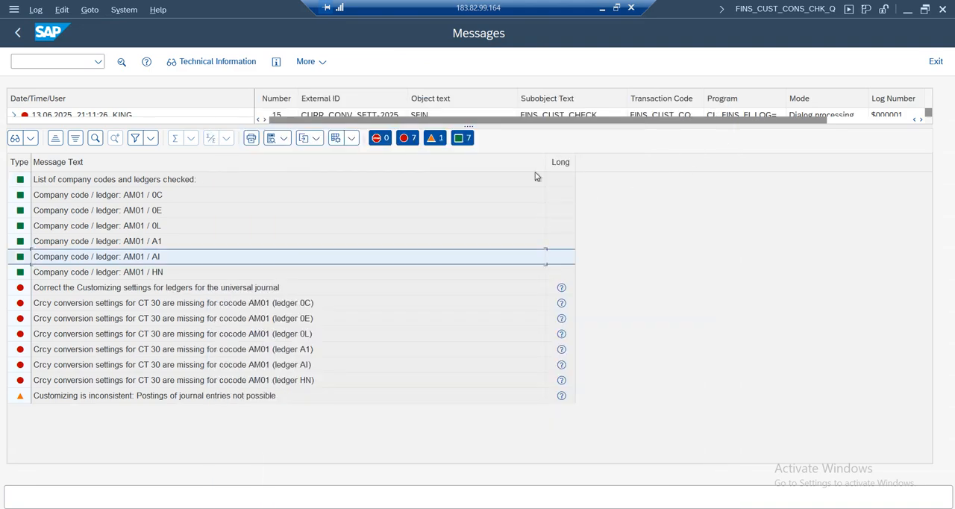
# Examine the consistency check messages for each ledger of company code AM01: 0C, 0E, 0L, A1, AI and HN
pyautogui.click(68, 185)
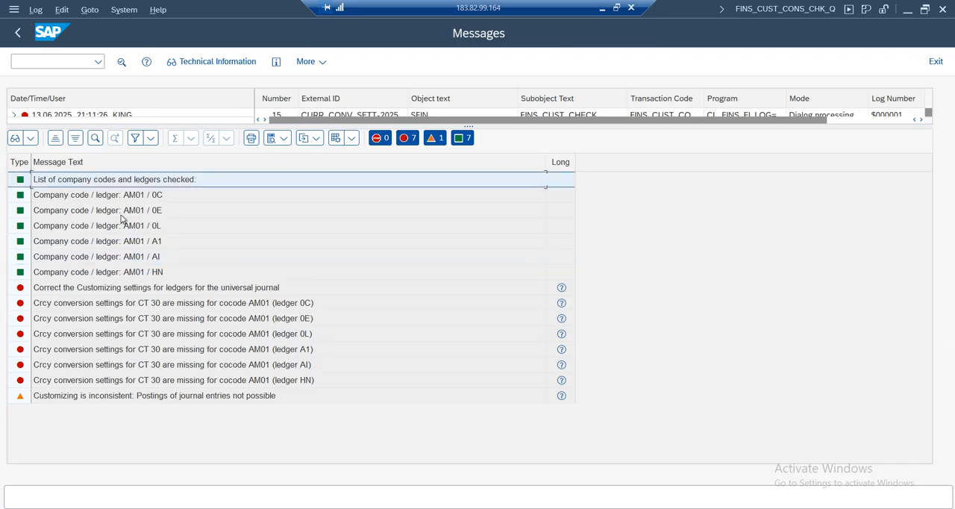
pyautogui.click(168, 246)
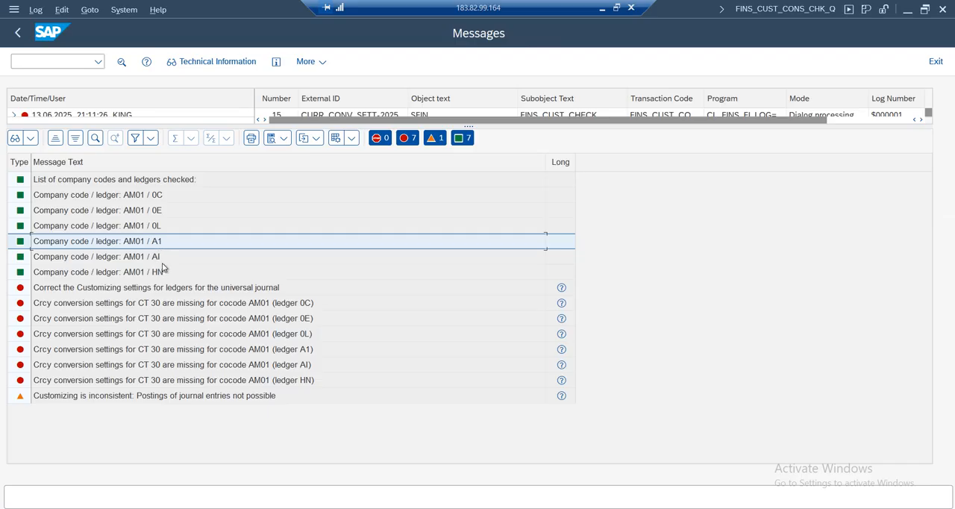
pyautogui.click(162, 198)
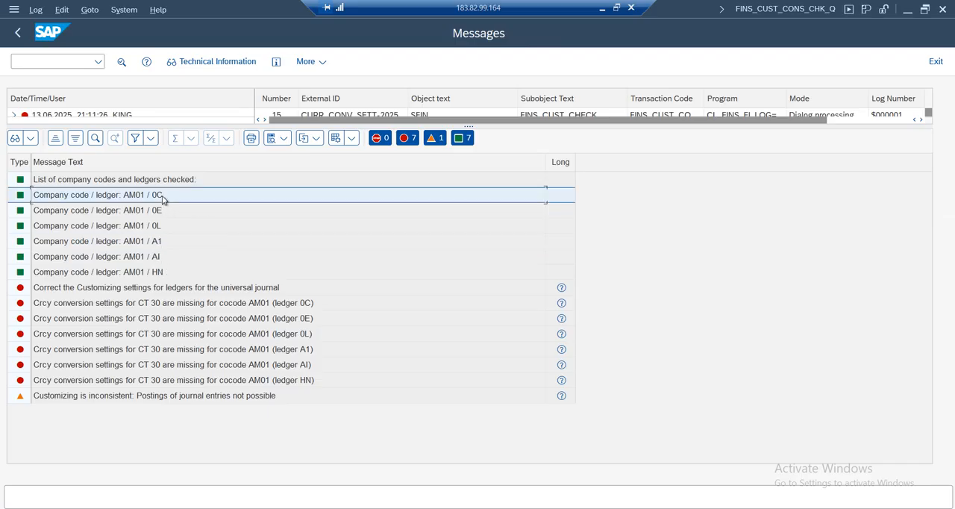
pyautogui.click(164, 213)
pyautogui.click(164, 227)
pyautogui.click(161, 243)
pyautogui.click(164, 257)
pyautogui.click(168, 274)
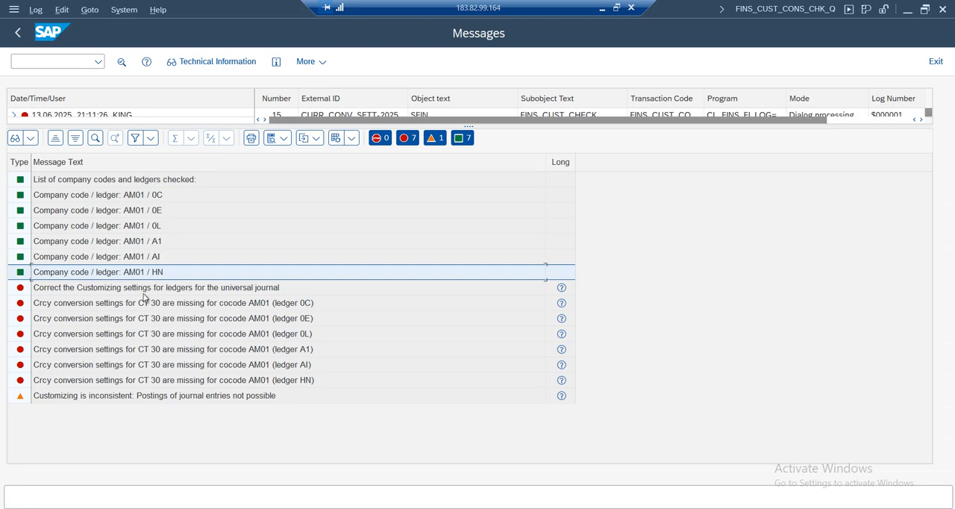
pyautogui.click(161, 226)
pyautogui.click(167, 243)
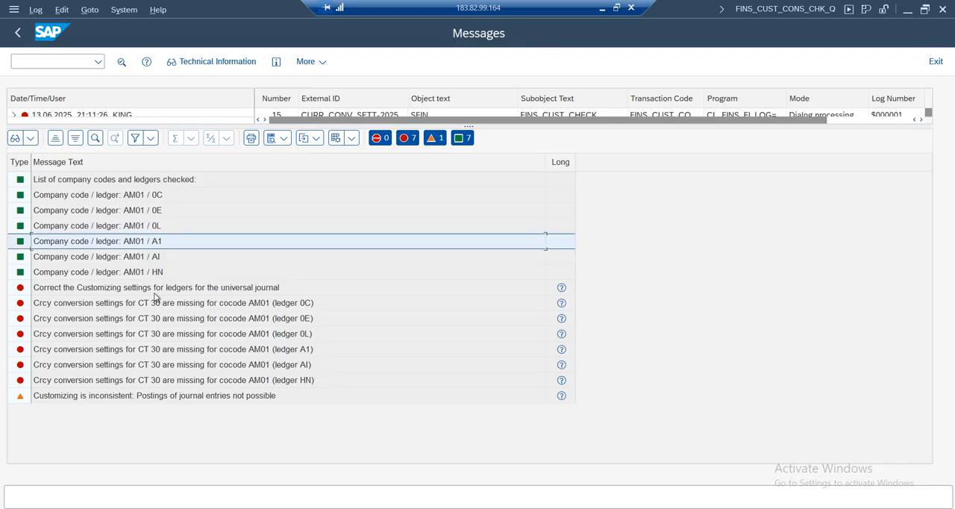
pyautogui.click(160, 198)
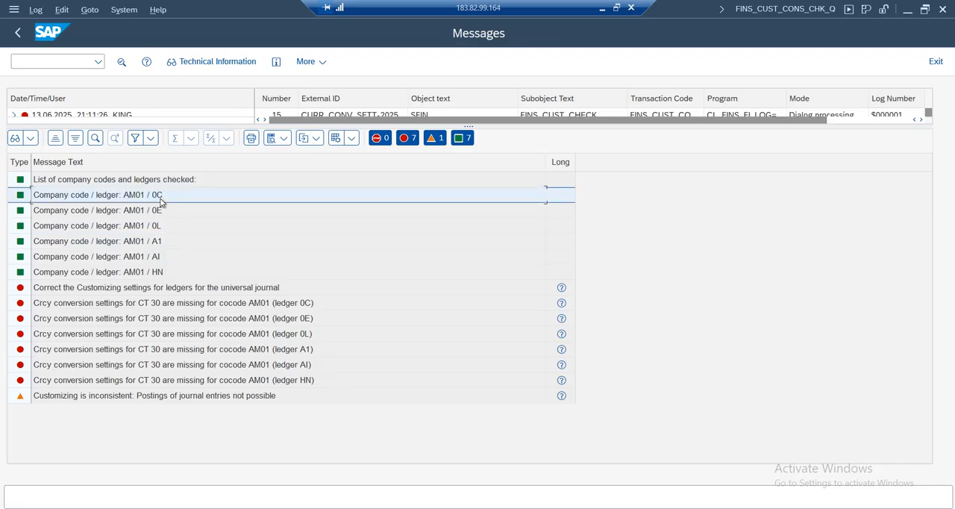
pyautogui.moveTo(396, 485)
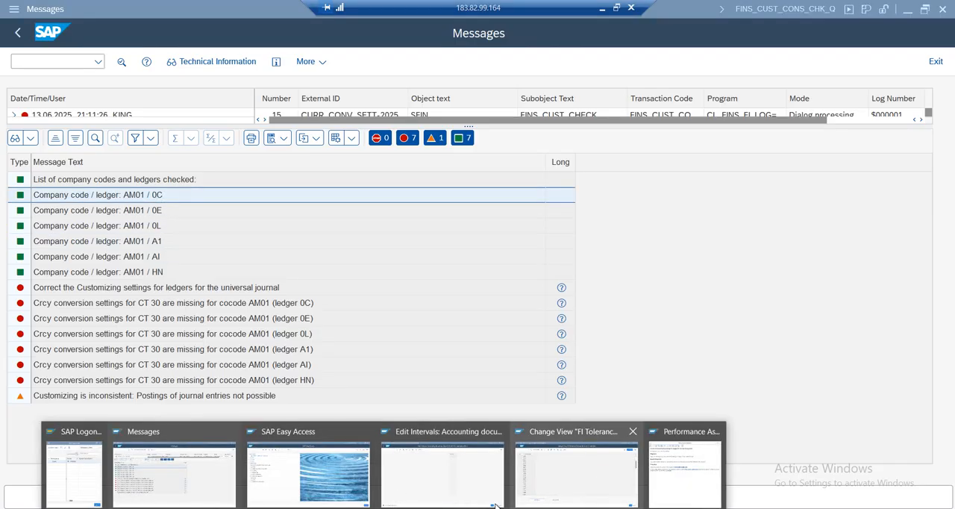
# Return from the FI tolerance groups view to the IMG and expand Ledgers under Financial Accounting Global Settings
pyautogui.click(545, 485)
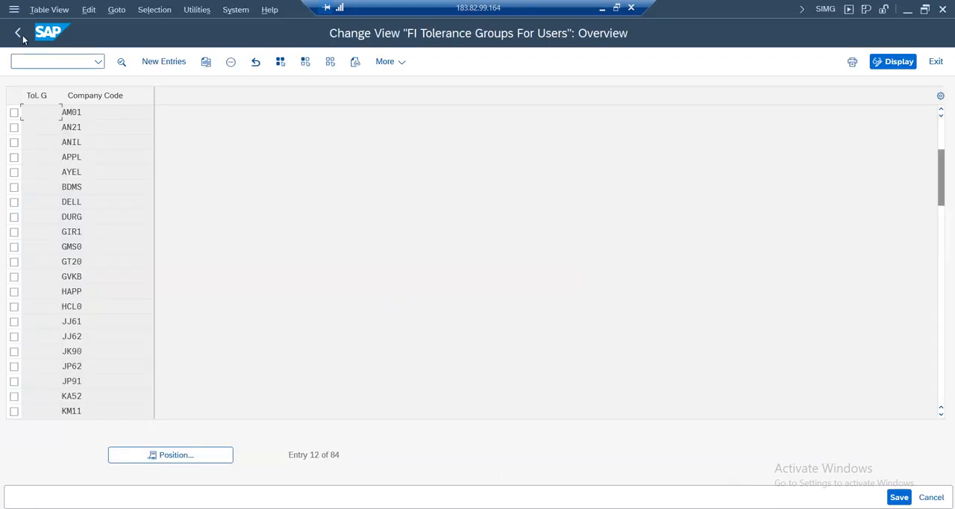
pyautogui.press('F3')
pyautogui.click(69, 302)
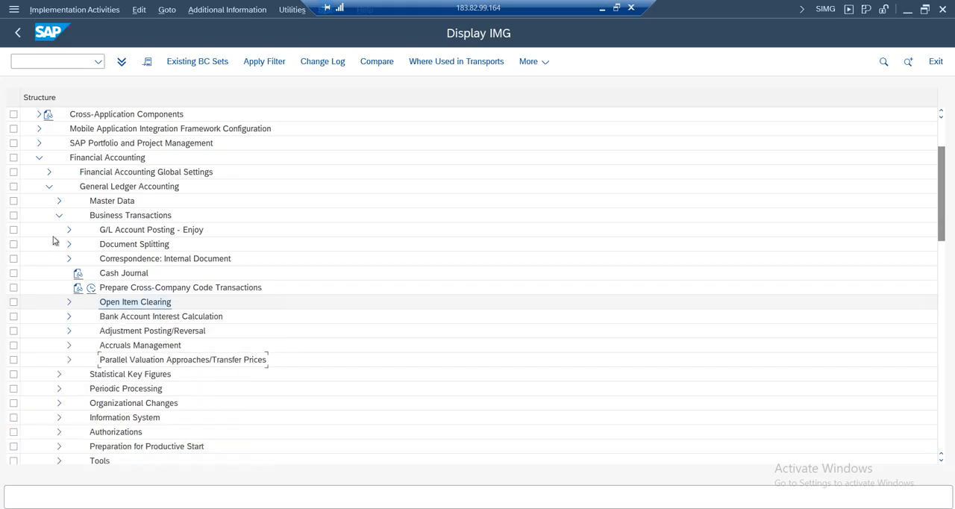
pyautogui.click(59, 215)
pyautogui.click(49, 186)
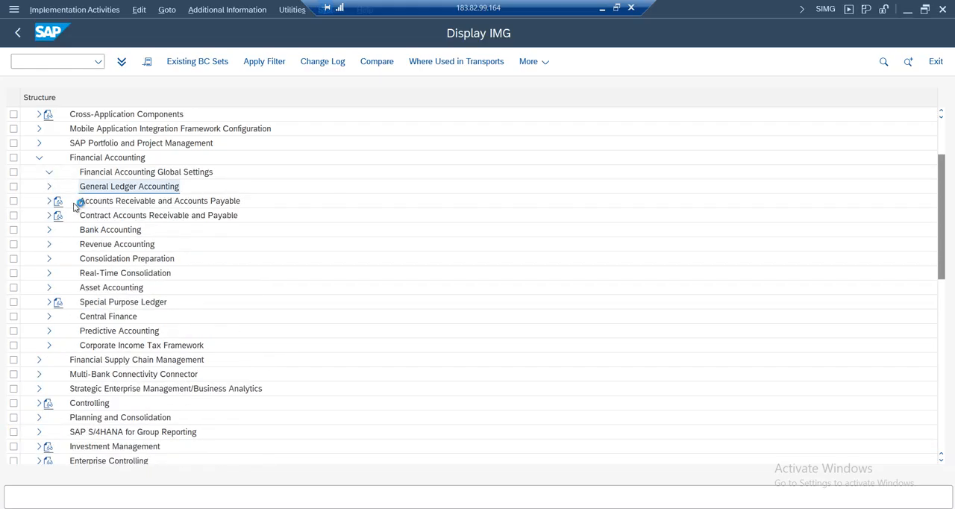
pyautogui.click(50, 172)
pyautogui.click(58, 201)
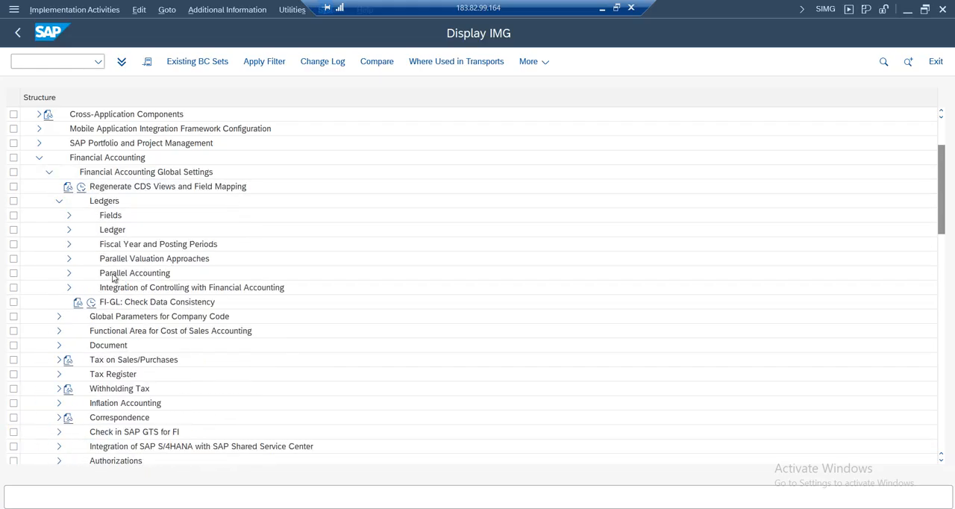
# Open Define Settings for Ledgers and Currency Types and dismiss the consistency check messages
pyautogui.click(68, 229)
pyautogui.click(122, 247)
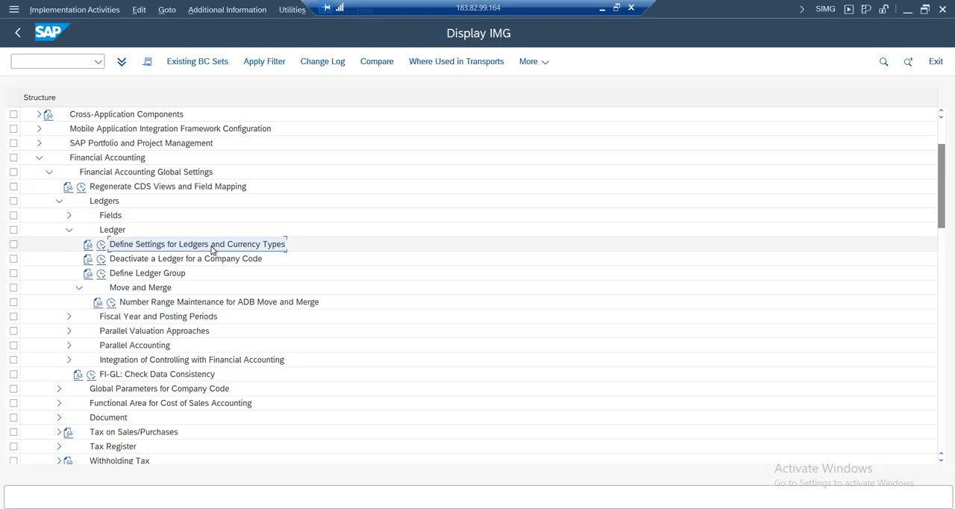
pyautogui.click(101, 246)
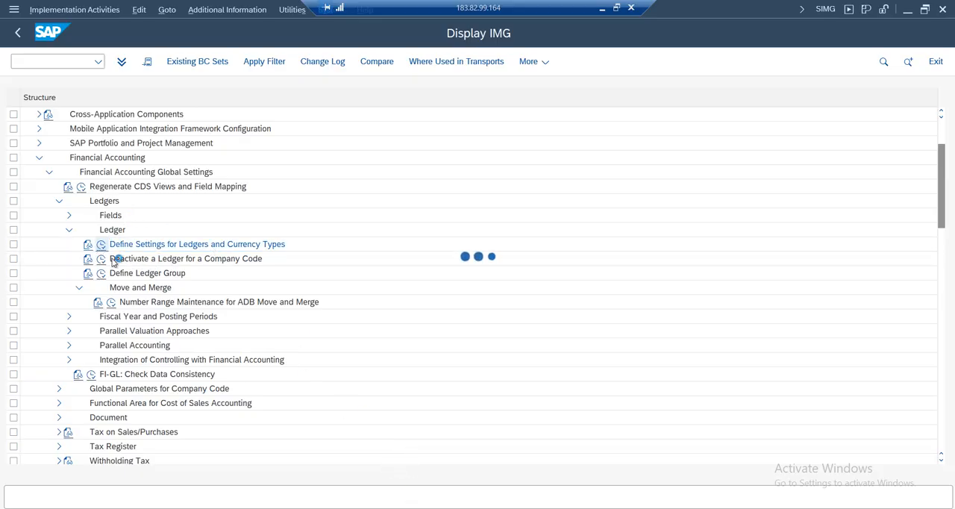
pyautogui.click(231, 372)
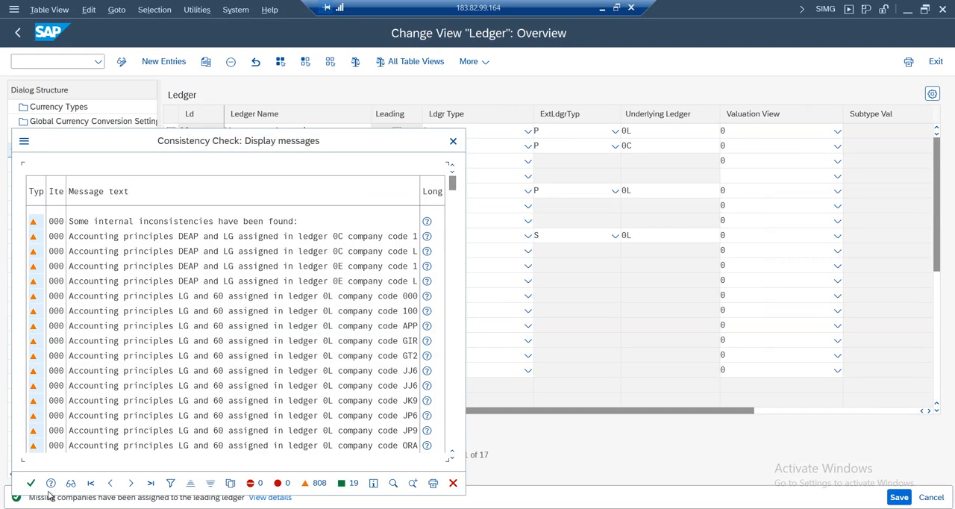
pyautogui.click(31, 484)
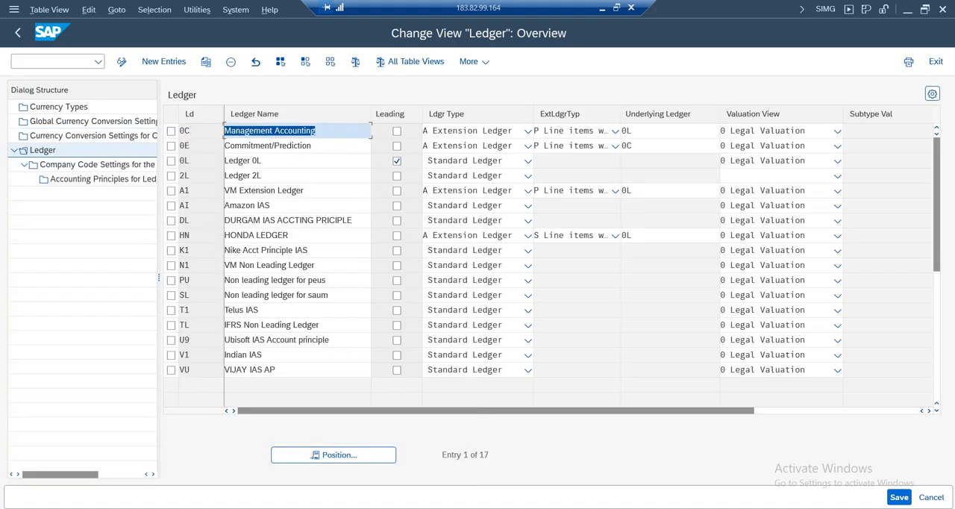
# Recheck the affected ledgers in the consistency log, and open the company code settings for ledger 0C
pyautogui.click(186, 456)
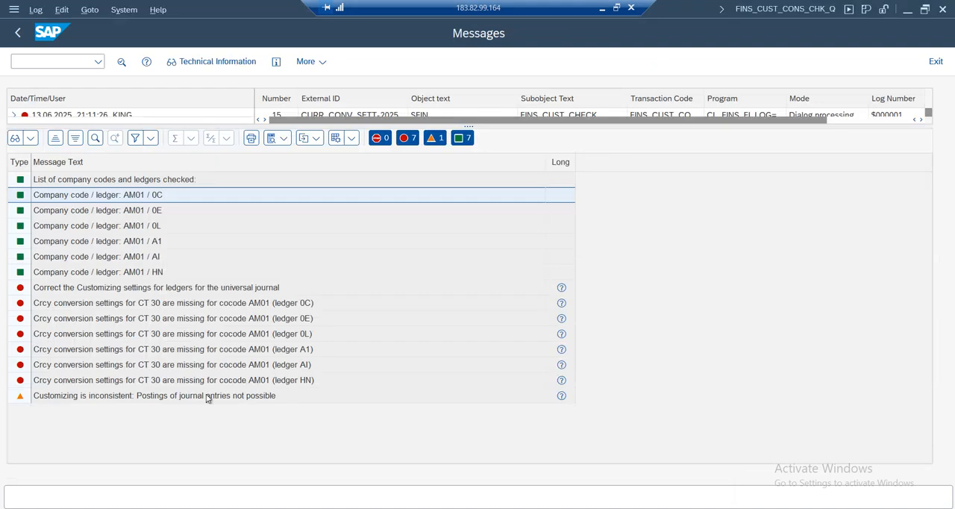
pyautogui.click(157, 210)
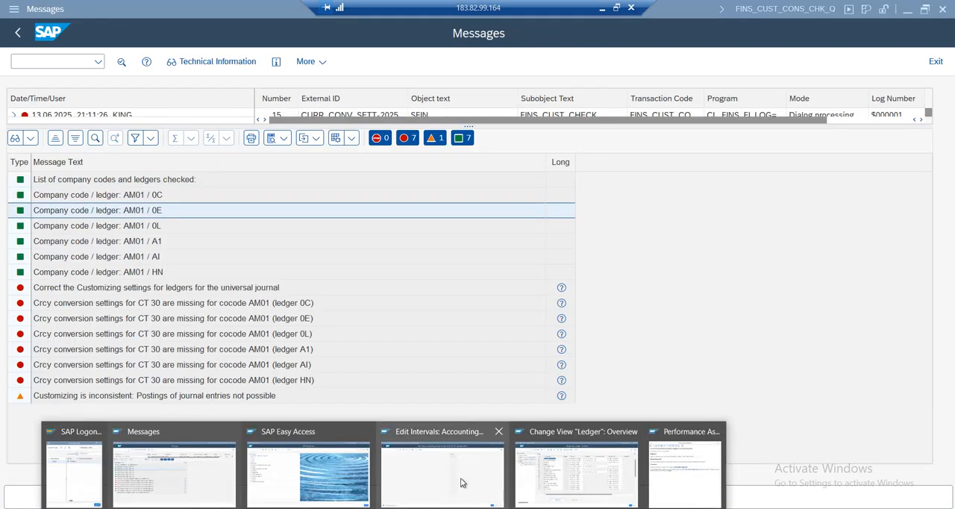
pyautogui.click(570, 458)
pyautogui.click(171, 131)
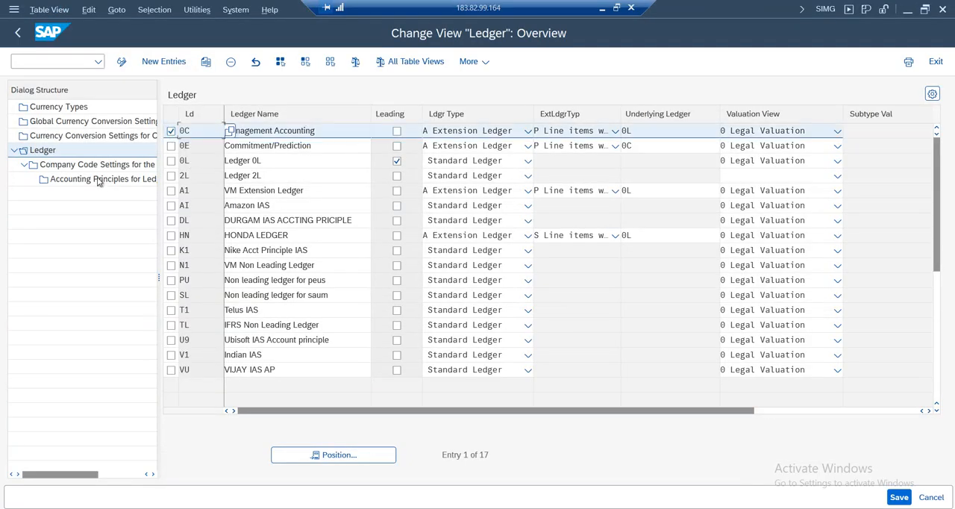
pyautogui.click(98, 165)
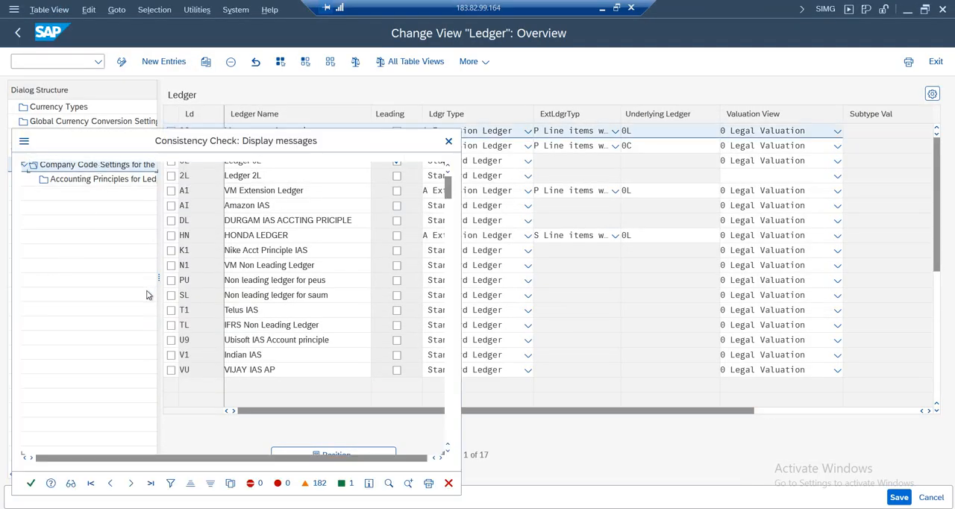
pyautogui.click(31, 482)
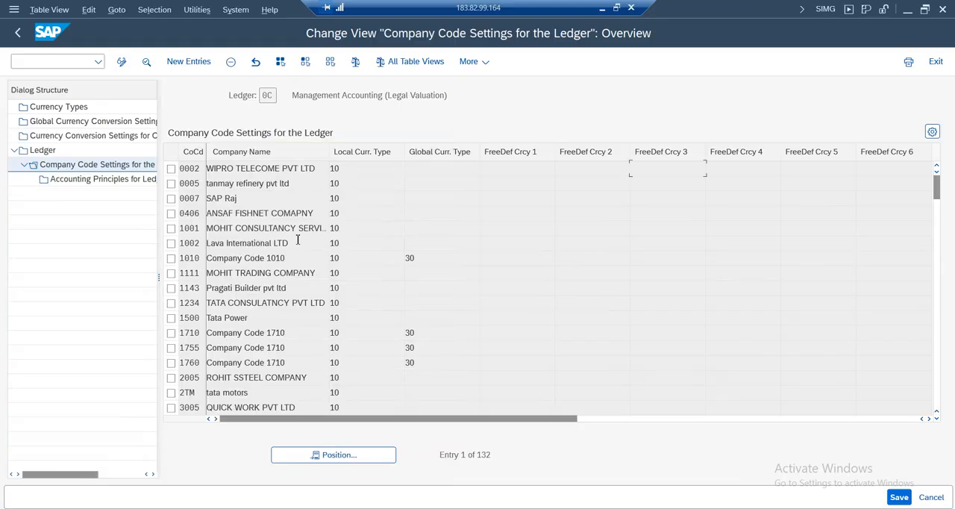
# Find company code AM01 in ledger 0C's company code settings, delete its entry and return to the ledger overview
pyautogui.click(338, 458)
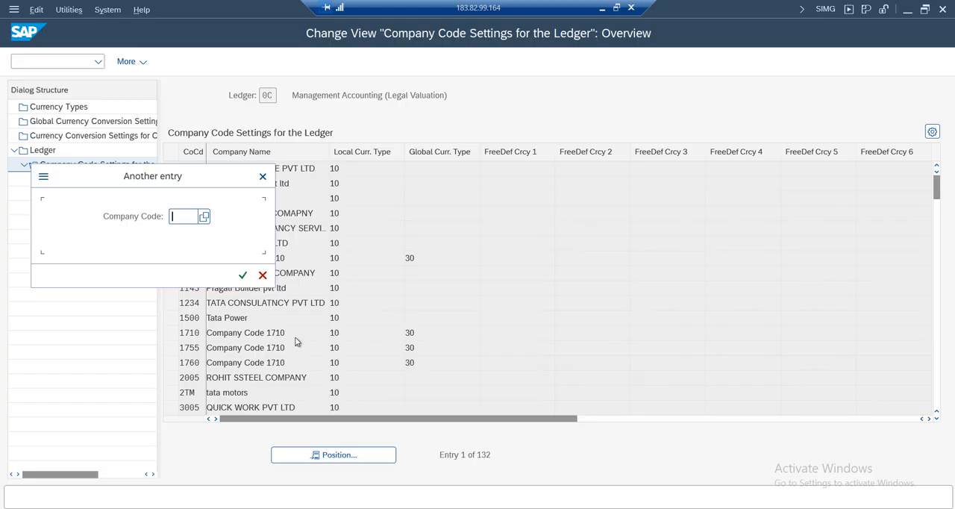
pyautogui.write('am01')
pyautogui.press('Return')
pyautogui.click(170, 170)
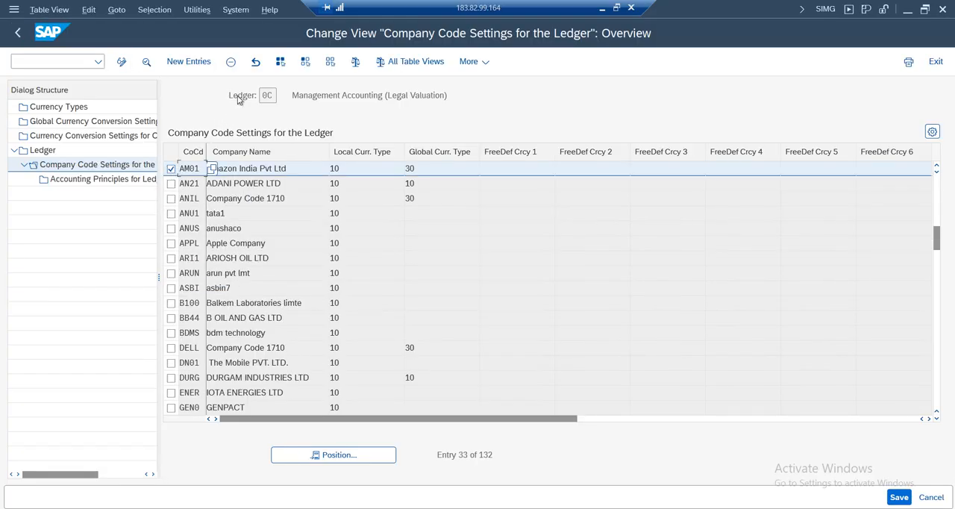
pyautogui.click(231, 62)
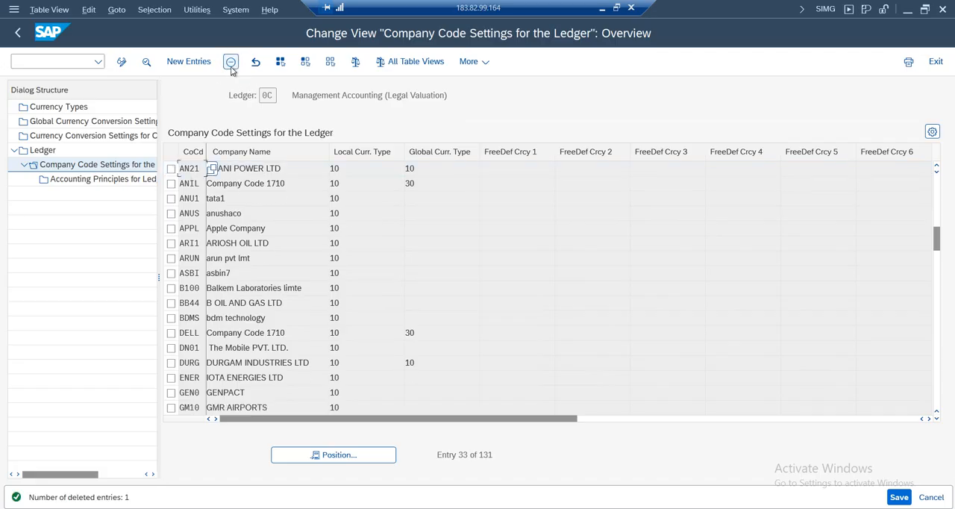
pyautogui.click(16, 33)
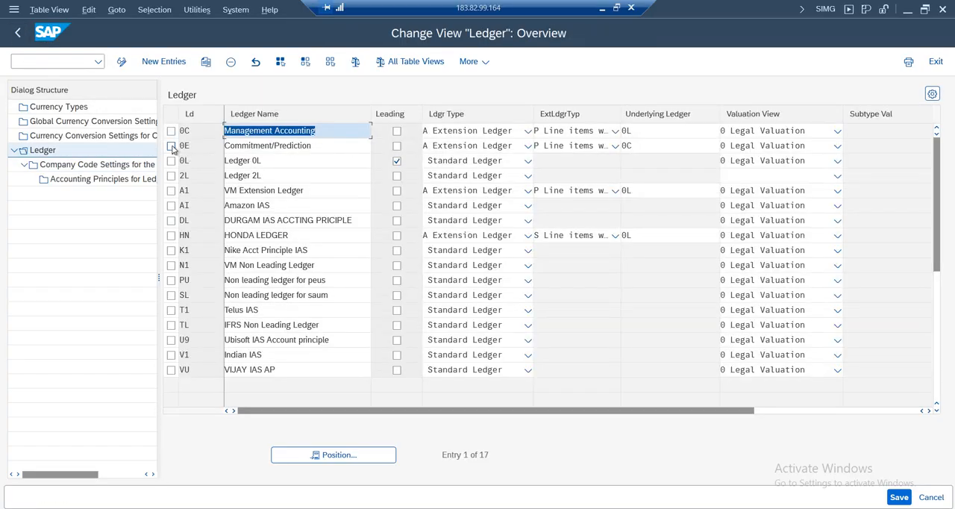
# Look for company code AM01 in the company code settings of ledger 0E and return to the ledger overview
pyautogui.click(170, 145)
pyautogui.click(86, 164)
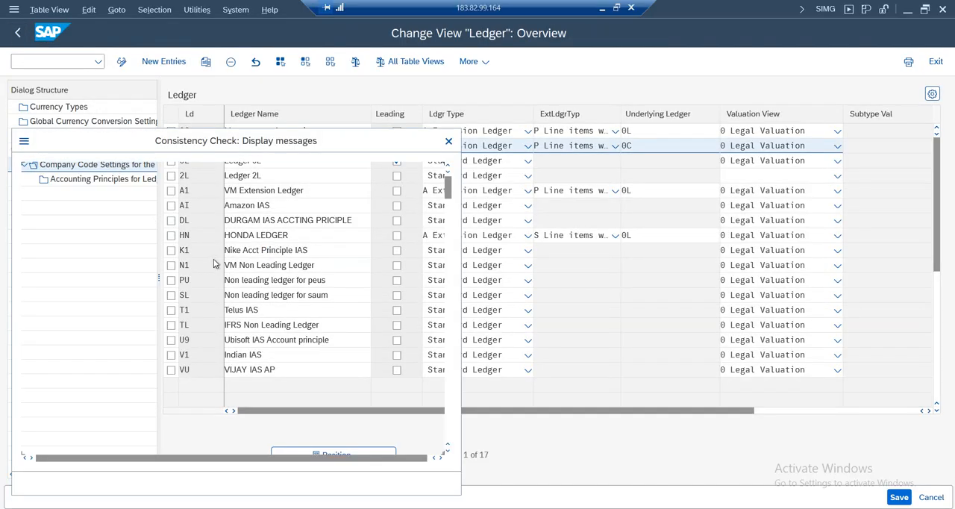
pyautogui.click(31, 483)
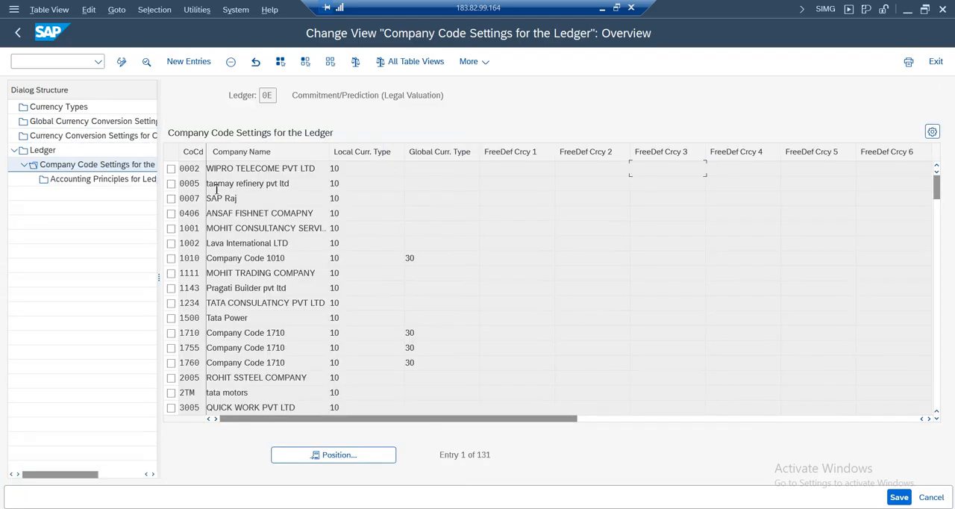
pyautogui.click(338, 454)
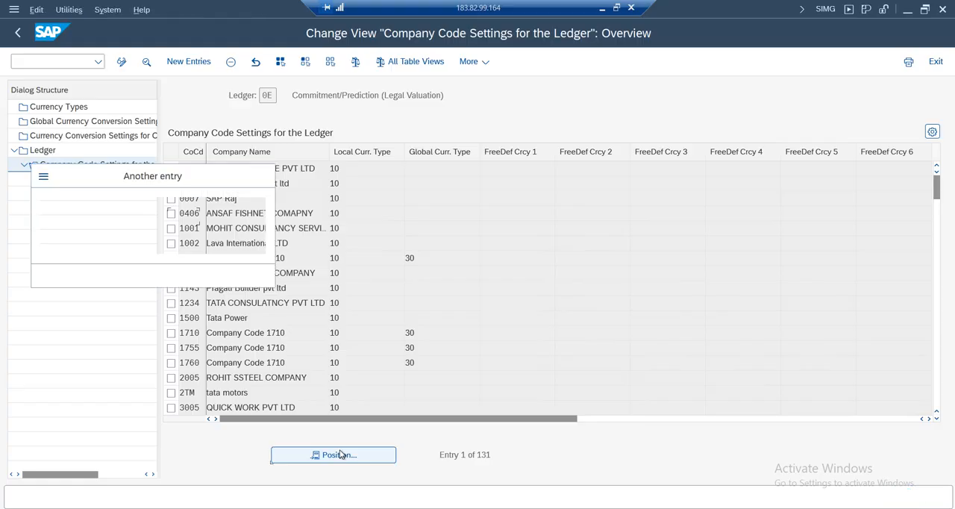
pyautogui.write('am01')
pyautogui.press('Return')
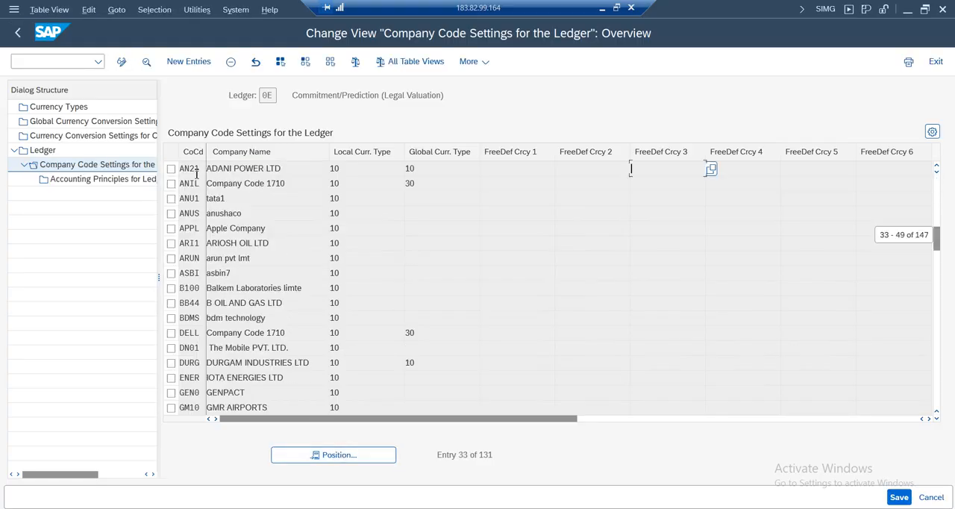
pyautogui.moveTo(936, 238); pyautogui.dragTo(937, 153)
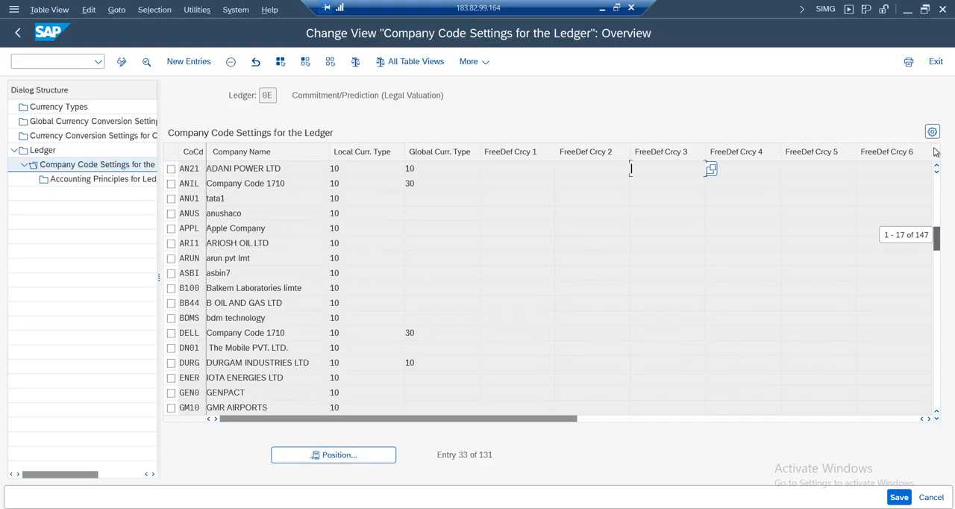
pyautogui.click(334, 456)
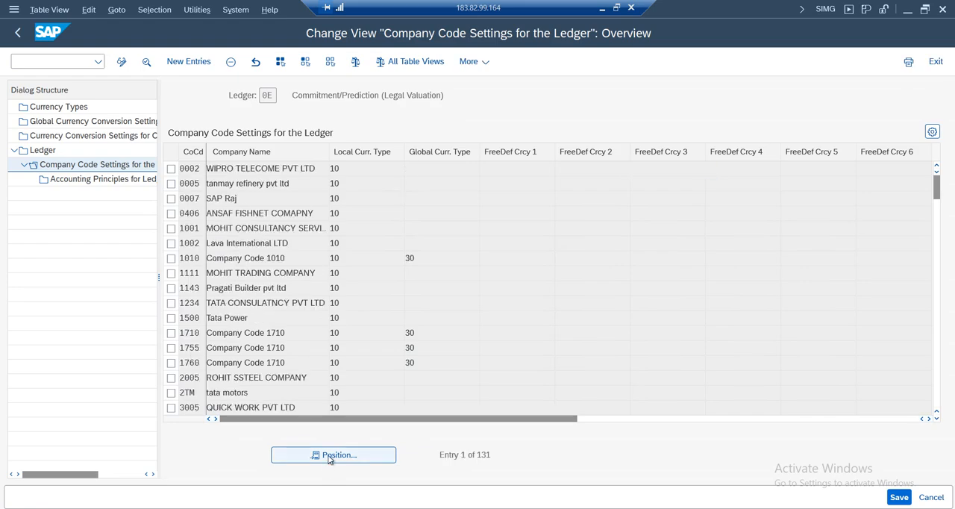
pyautogui.write('am01')
pyautogui.press('Return')
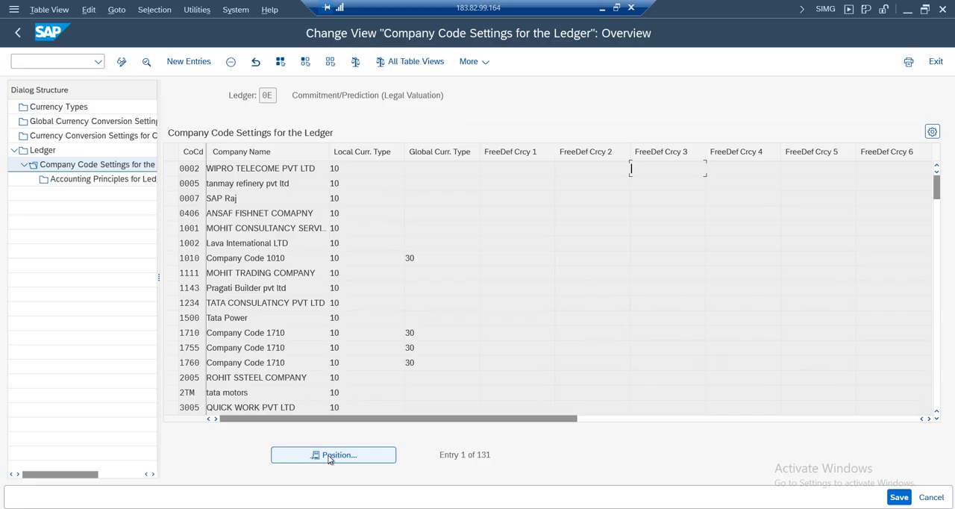
pyautogui.click(16, 33)
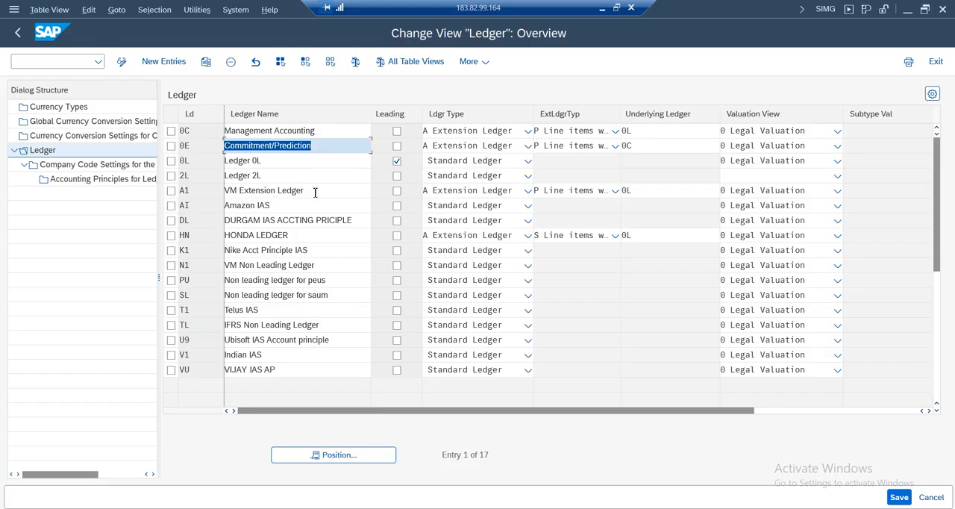
# Select ledger A1, open its company code settings and dismiss the consistency check messages
pyautogui.moveTo(315, 192); pyautogui.dragTo(220, 190)
pyautogui.moveTo(282, 207); pyautogui.dragTo(186, 207)
pyautogui.click(172, 206)
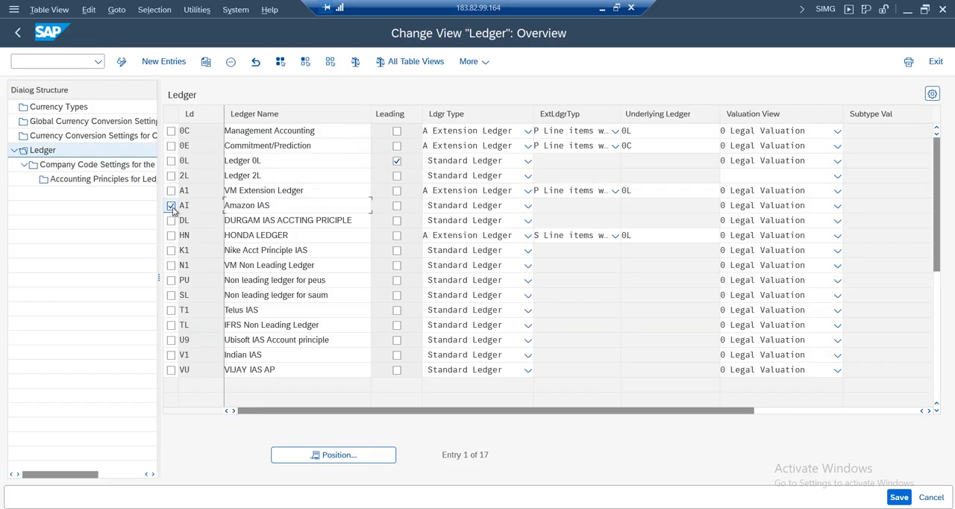
pyautogui.click(171, 206)
pyautogui.click(172, 193)
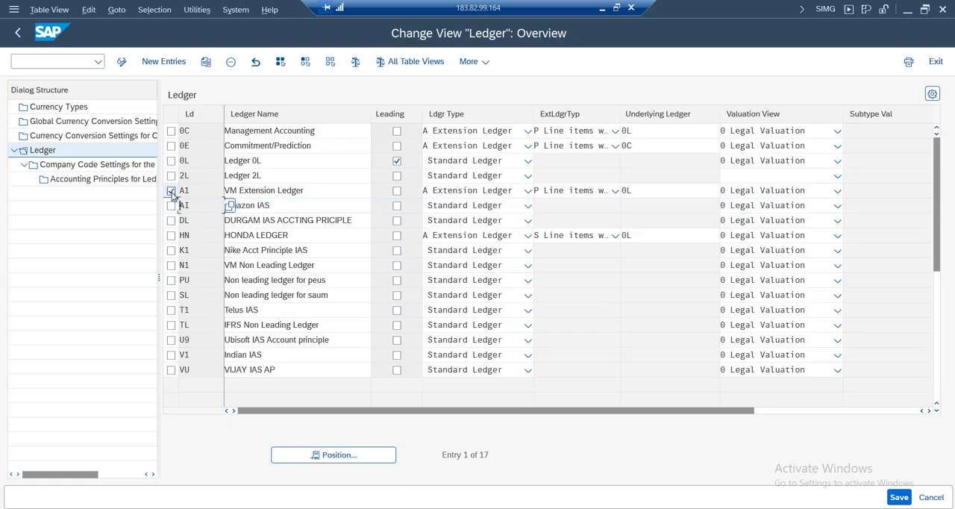
pyautogui.click(82, 164)
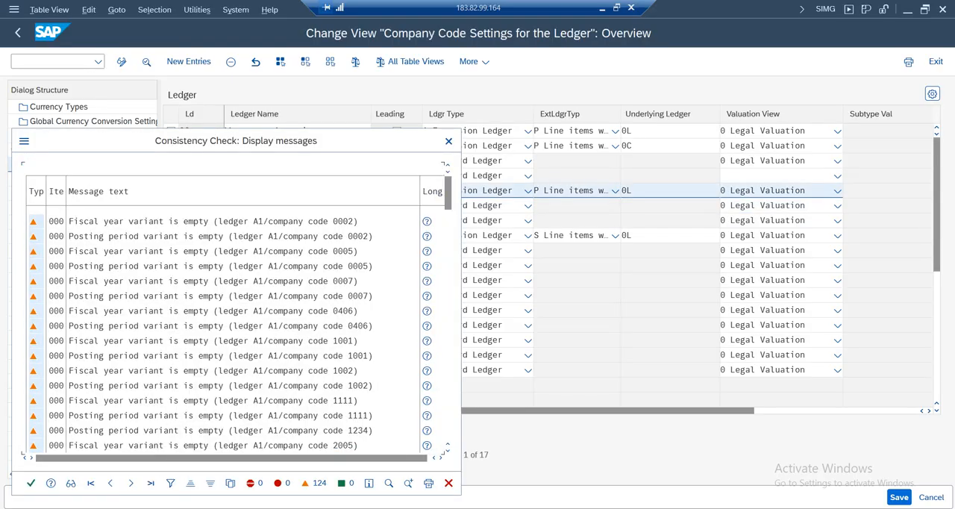
pyautogui.press('Return')
# Find company code AM01 in ledger A1's company code settings, delete its entry and return to the ledger overview
pyautogui.click(332, 455)
pyautogui.write('am01')
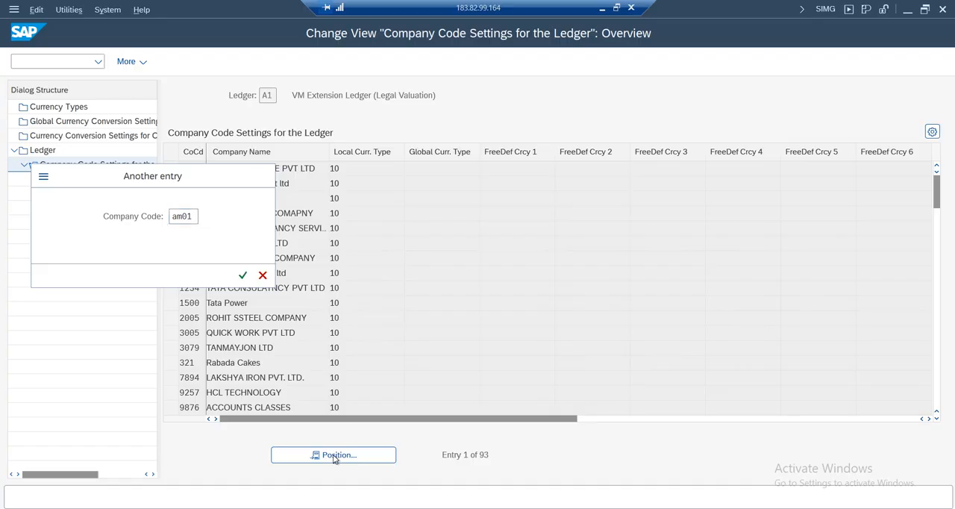
pyautogui.press('Return')
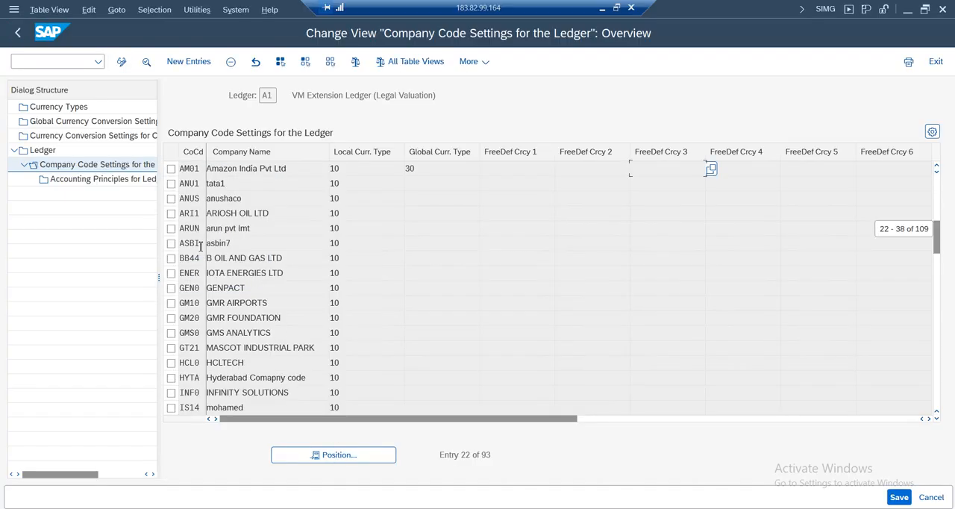
pyautogui.click(171, 169)
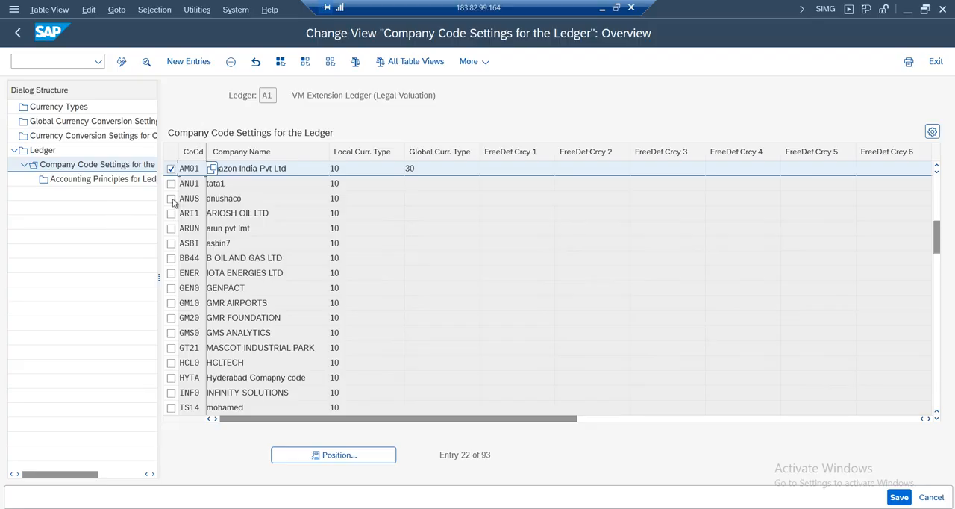
pyautogui.click(231, 62)
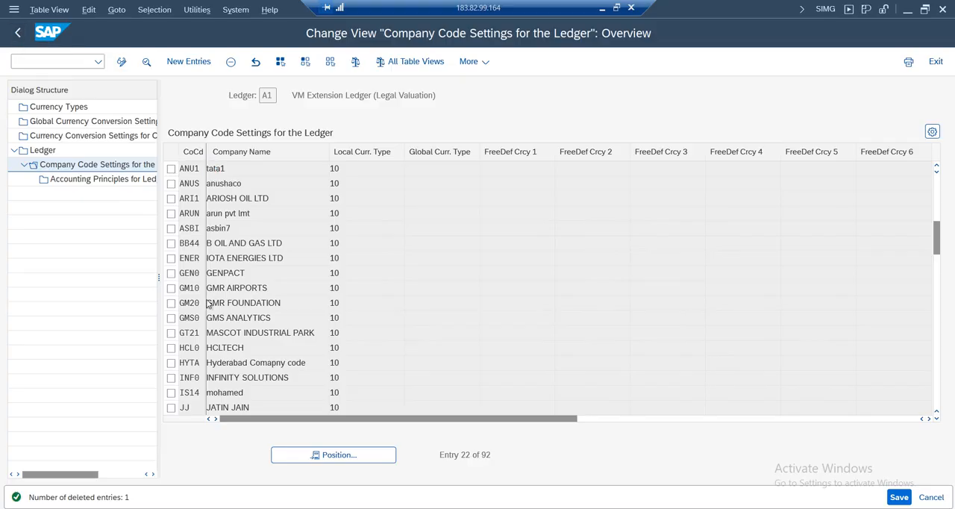
pyautogui.click(17, 32)
# Check the consistency log for the remaining AM01 ledgers and return to the ledger overview
pyautogui.click(187, 492)
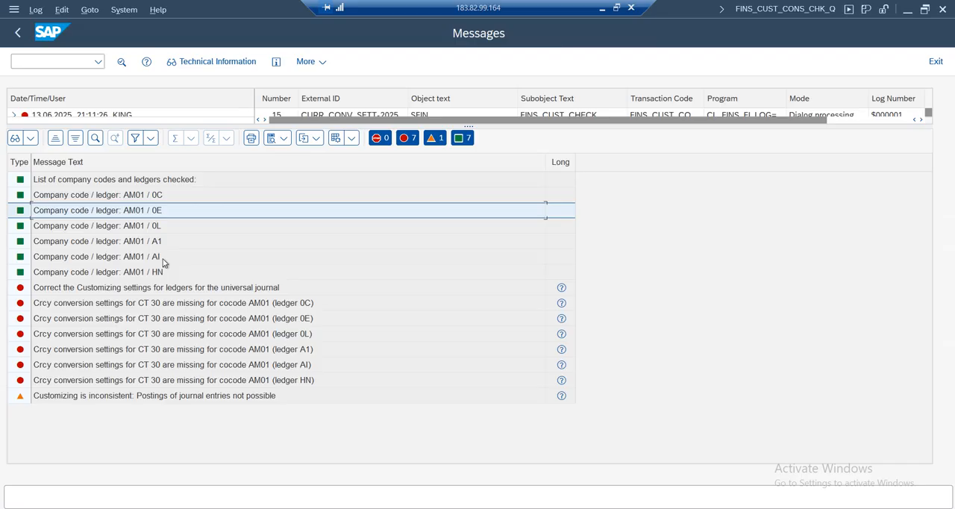
pyautogui.moveTo(188, 505)
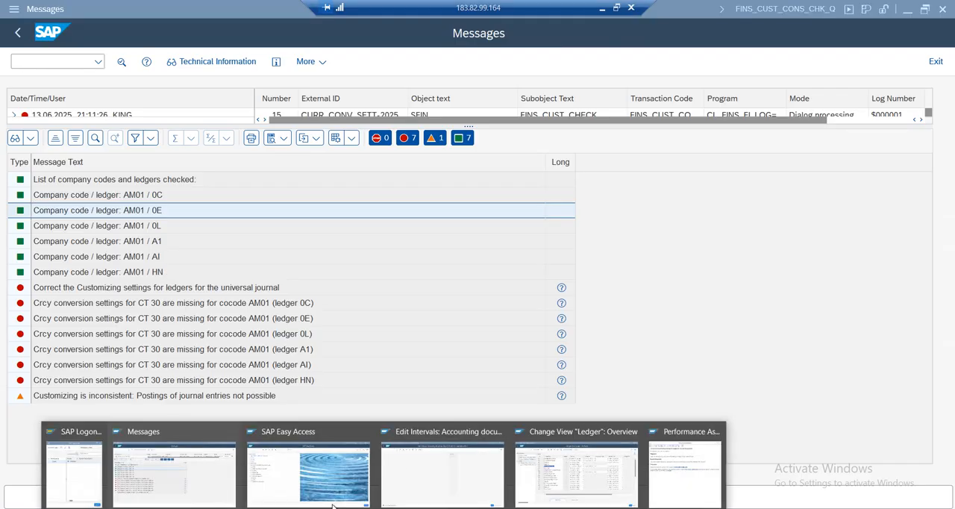
pyautogui.click(188, 476)
pyautogui.click(574, 453)
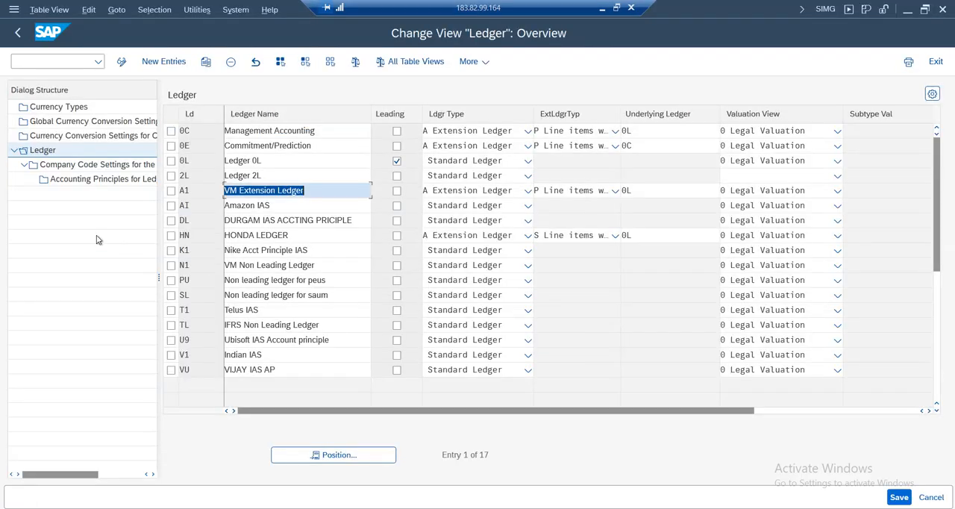
# Select ledger HN, open its company code settings and dismiss the consistency check messages
pyautogui.click(183, 206)
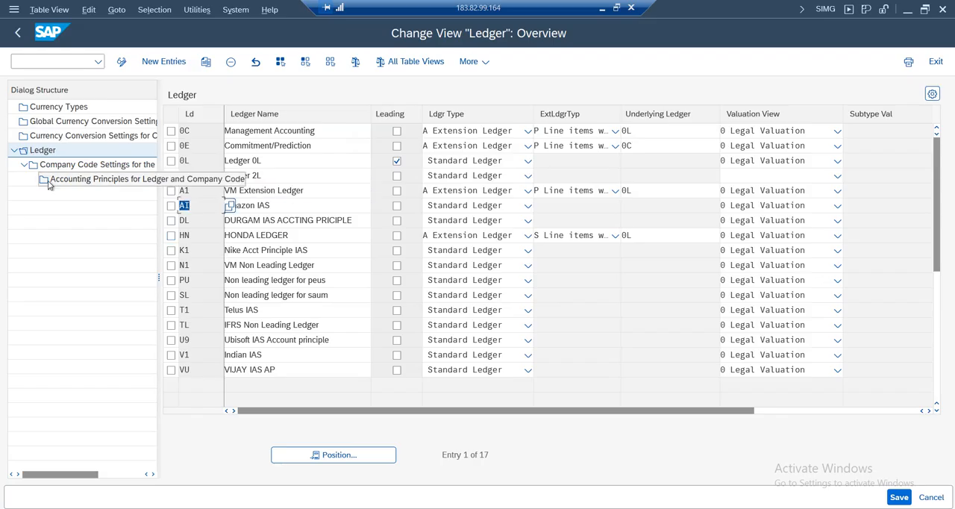
pyautogui.click(171, 235)
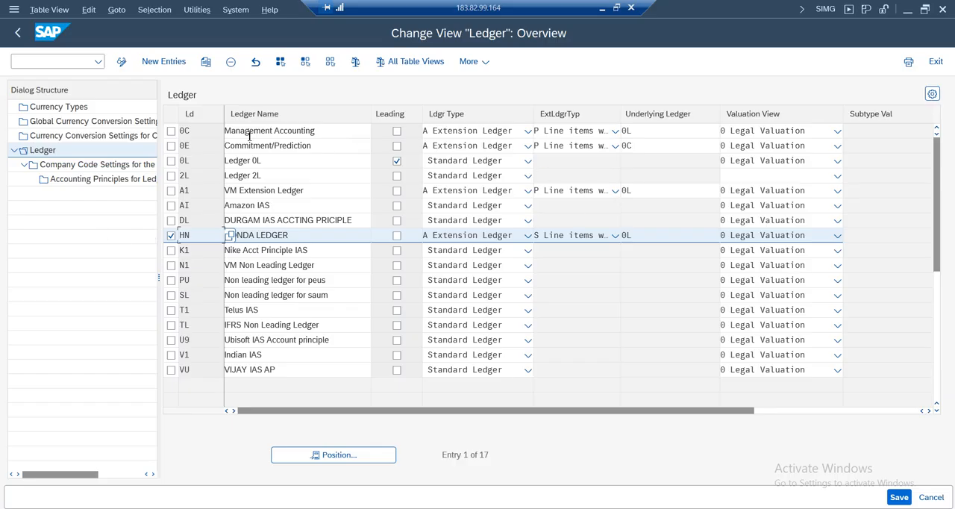
pyautogui.click(641, 133)
pyautogui.click(622, 190)
pyautogui.click(633, 235)
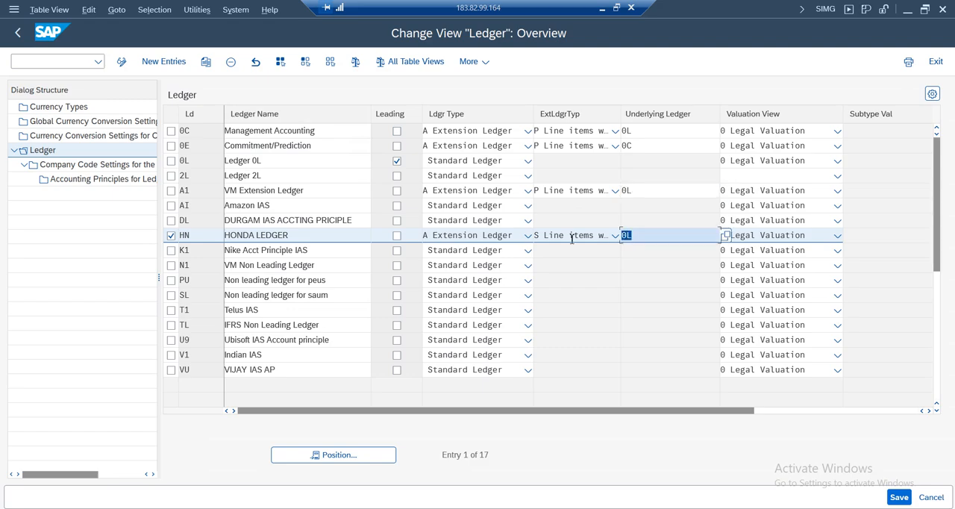
pyautogui.click(635, 130)
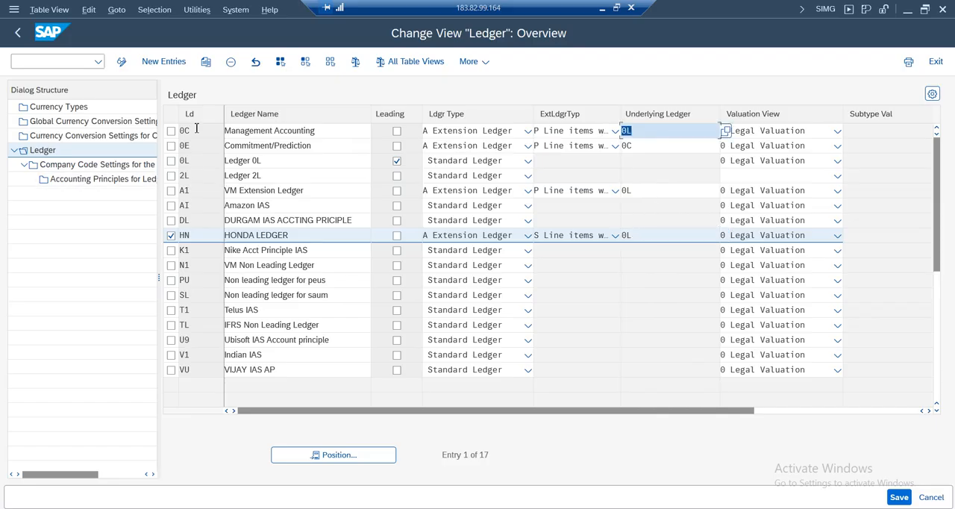
pyautogui.click(75, 165)
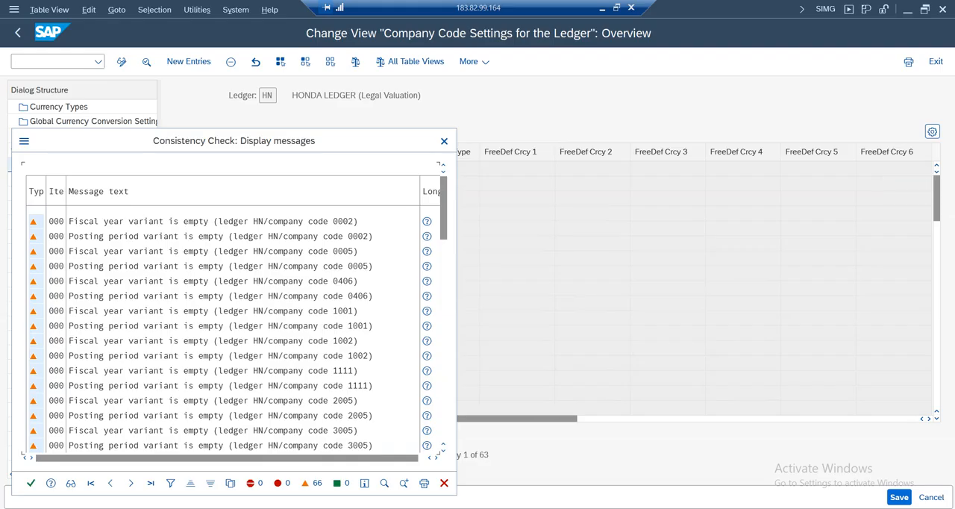
pyautogui.click(31, 484)
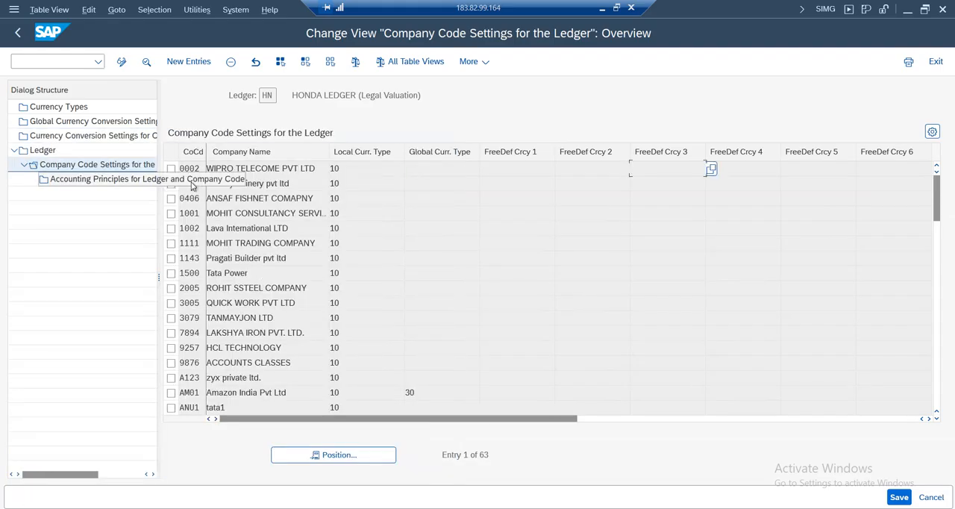
# Find company code AM01 in ledger HN's company code settings and delete its entry
pyautogui.click(325, 457)
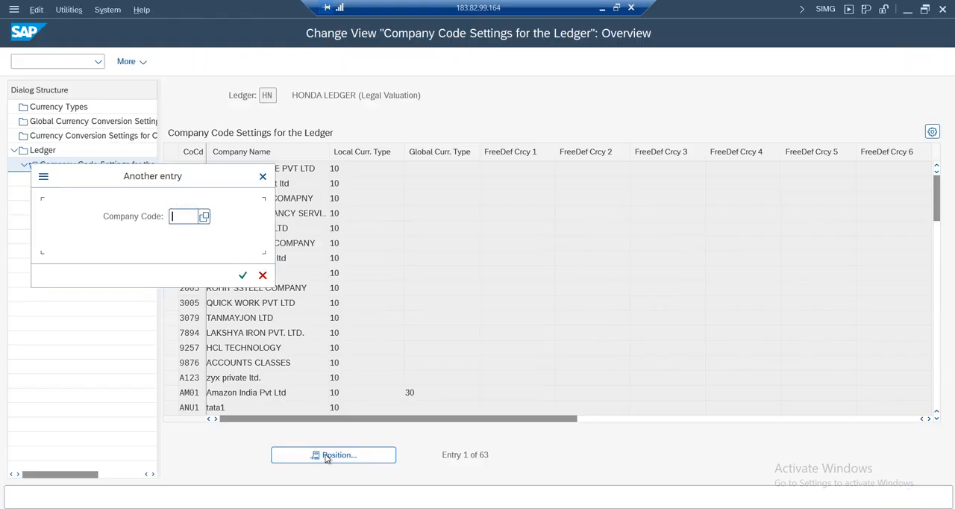
pyautogui.write('anu1')
pyautogui.press('Return')
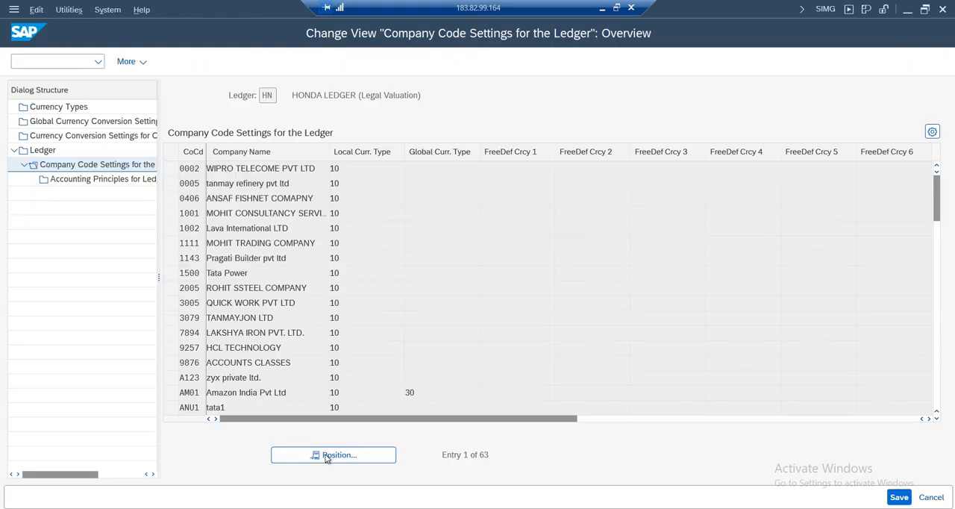
pyautogui.click(172, 170)
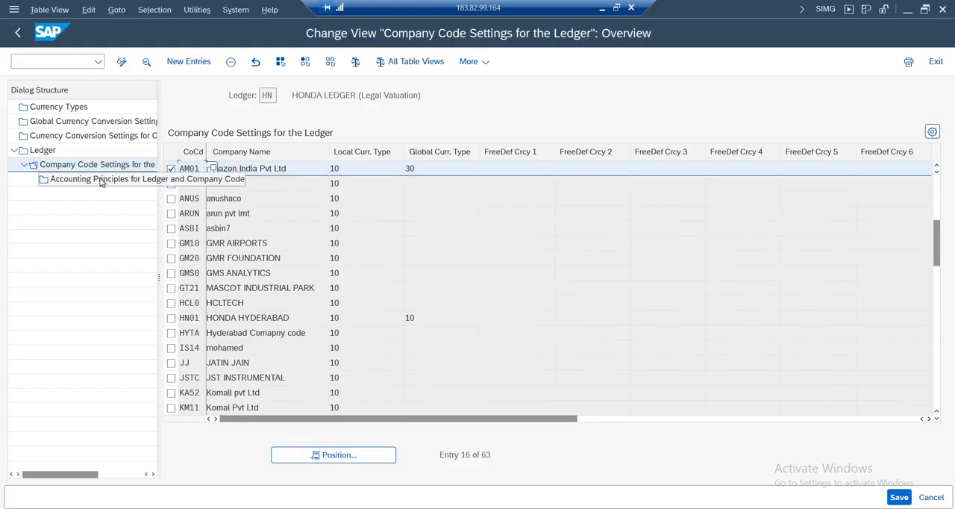
pyautogui.click(231, 62)
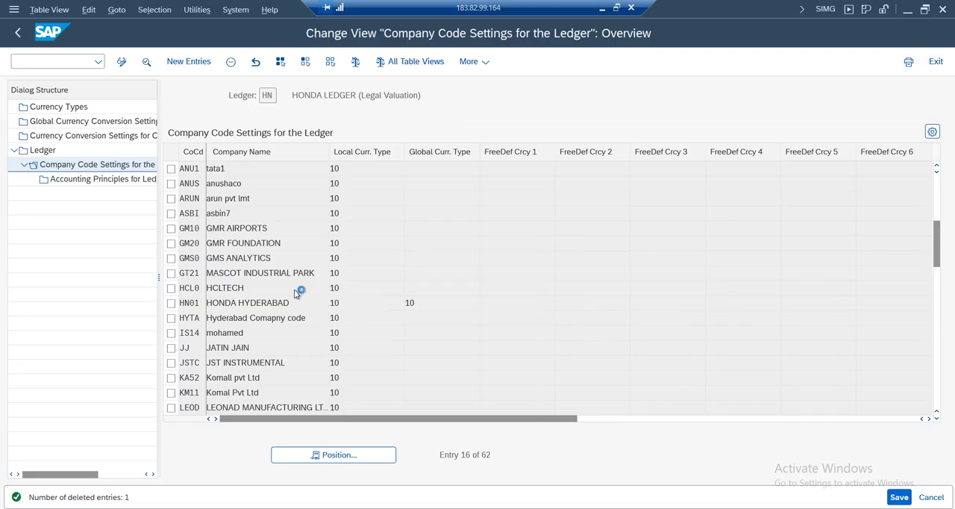
# Save the ledger changes, accepting the consistency check messages and the Amazon Group customizing request
pyautogui.click(899, 497)
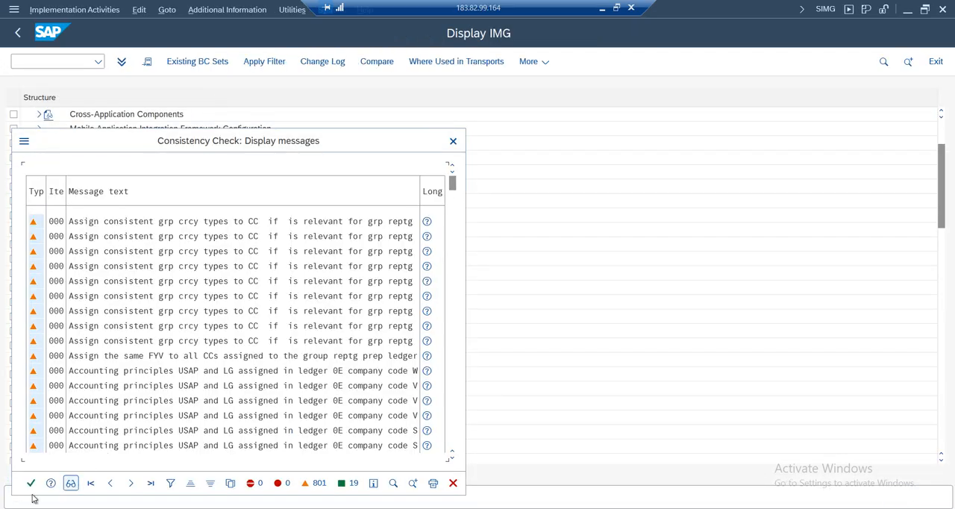
pyautogui.click(31, 483)
pyautogui.click(319, 260)
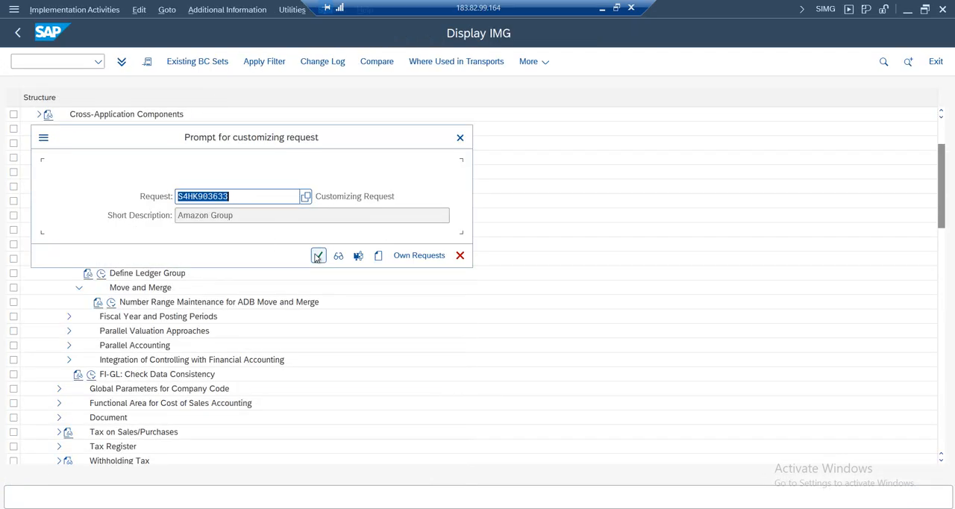
pyautogui.click(384, 507)
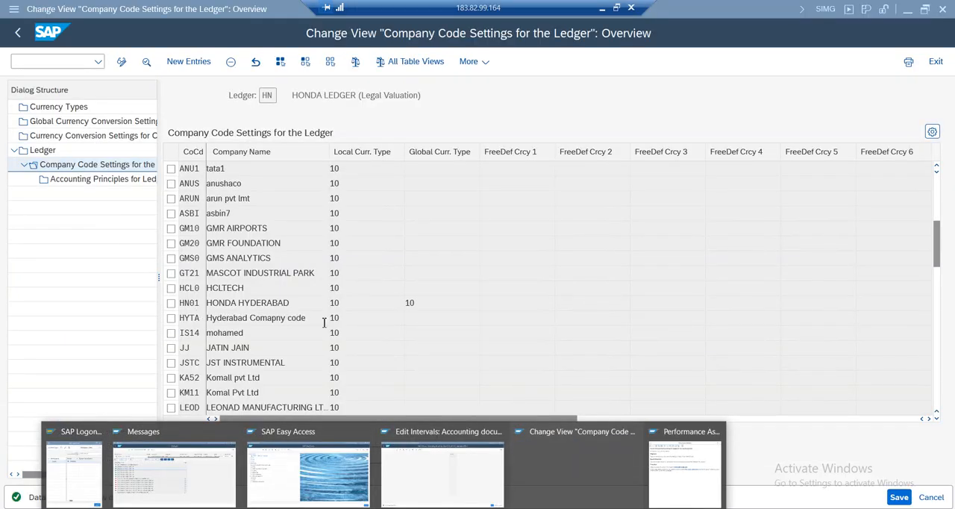
pyautogui.click(414, 303)
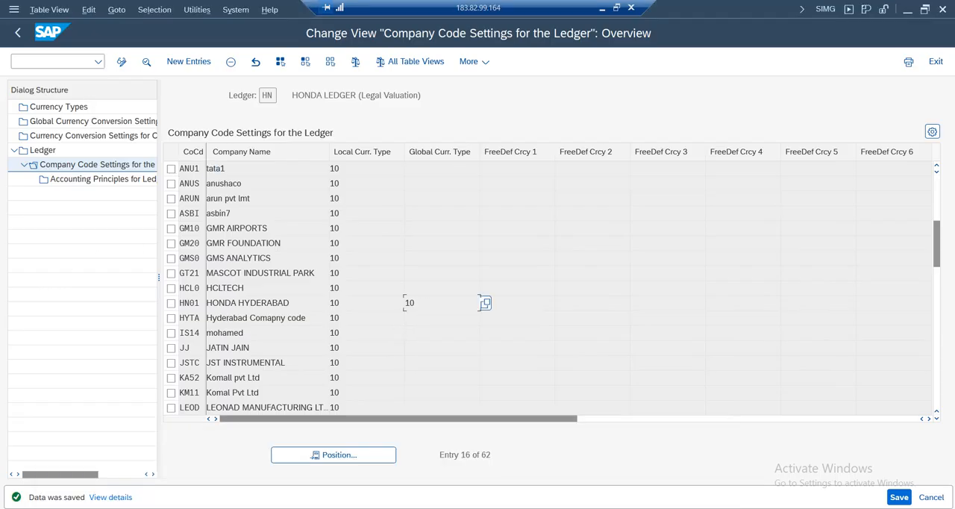
# Return to the consistency check log, close its help text and exit to the G/L account document
pyautogui.click(384, 507)
pyautogui.click(186, 481)
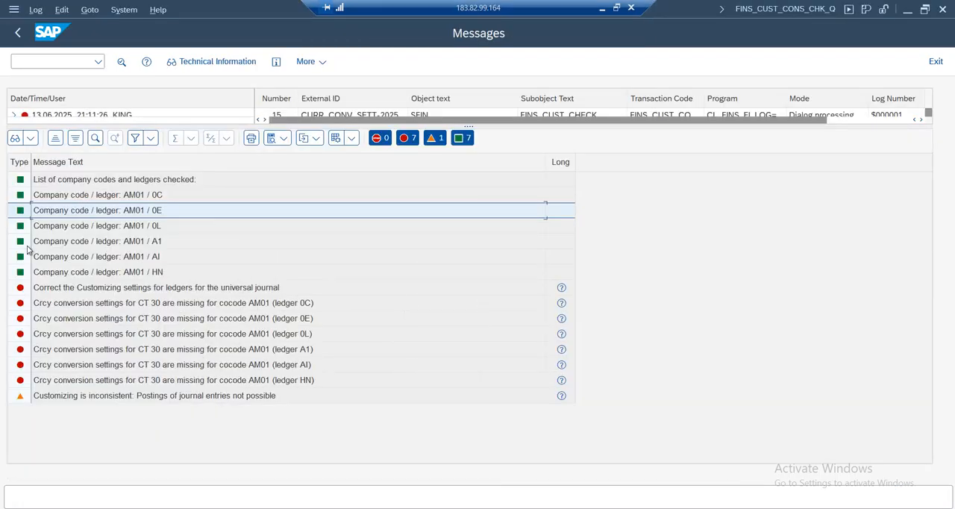
pyautogui.click(387, 506)
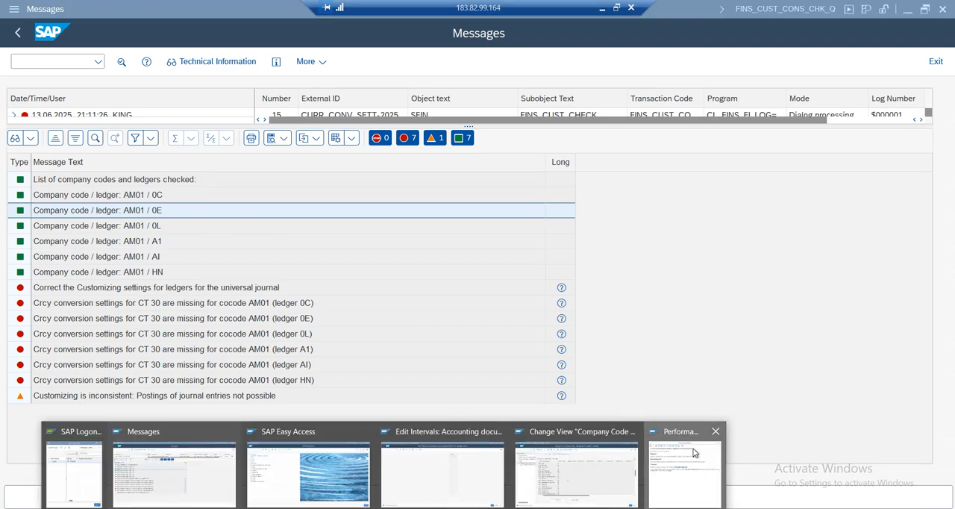
pyautogui.click(700, 474)
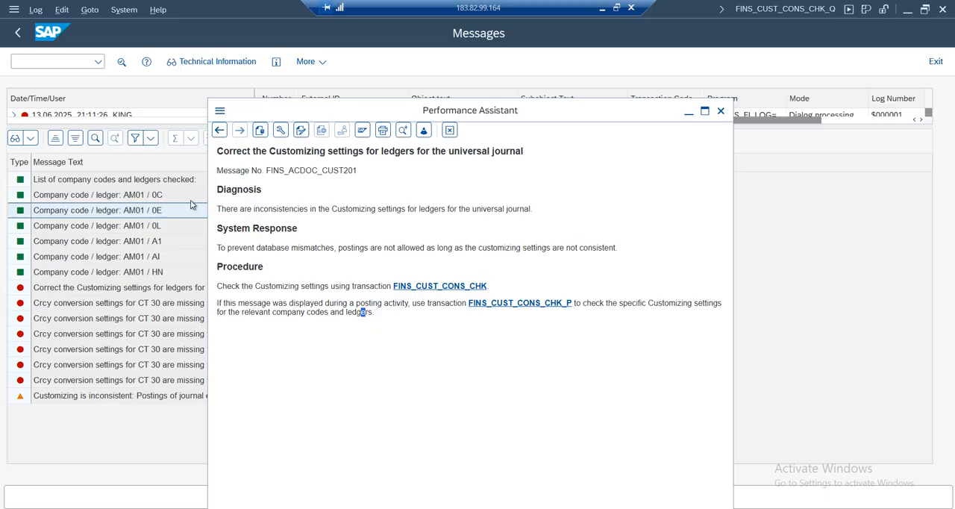
pyautogui.click(721, 110)
pyautogui.click(936, 61)
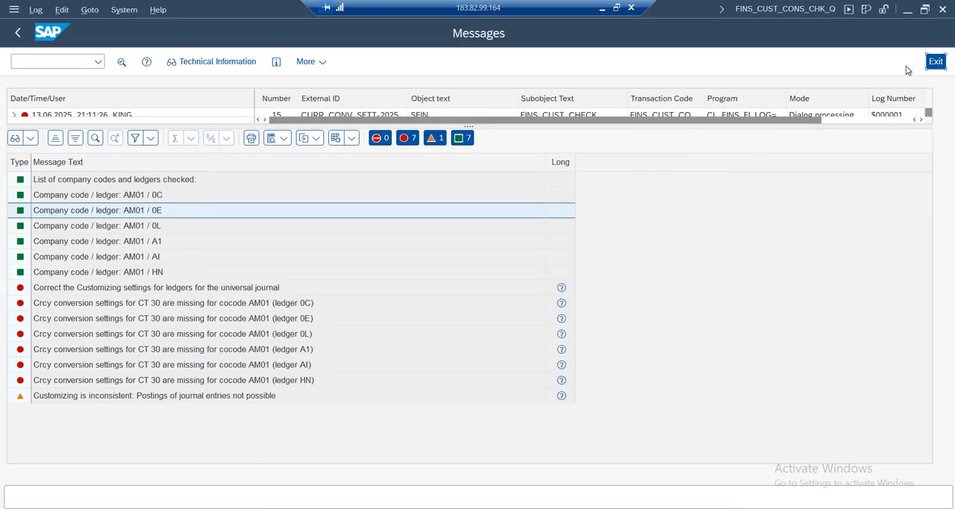
pyautogui.click(720, 109)
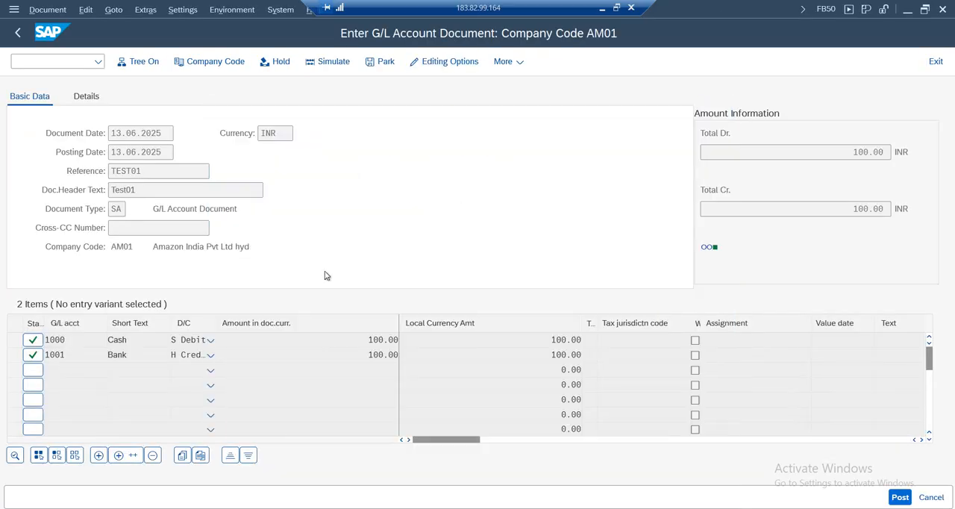
# Simulate and try to post the AM01 G/L document, and open the consistency check details
pyautogui.click(331, 62)
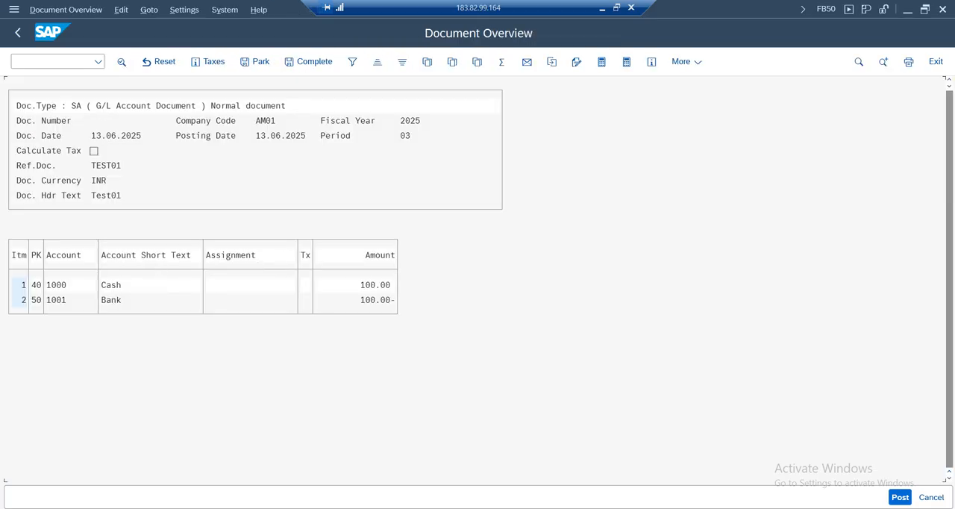
pyautogui.hotkey('ctrl', 's')
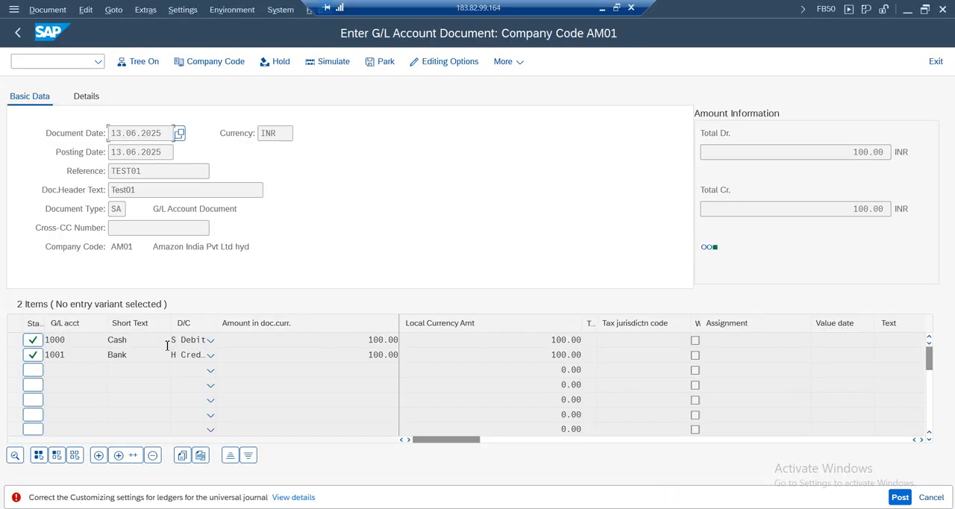
pyautogui.click(293, 497)
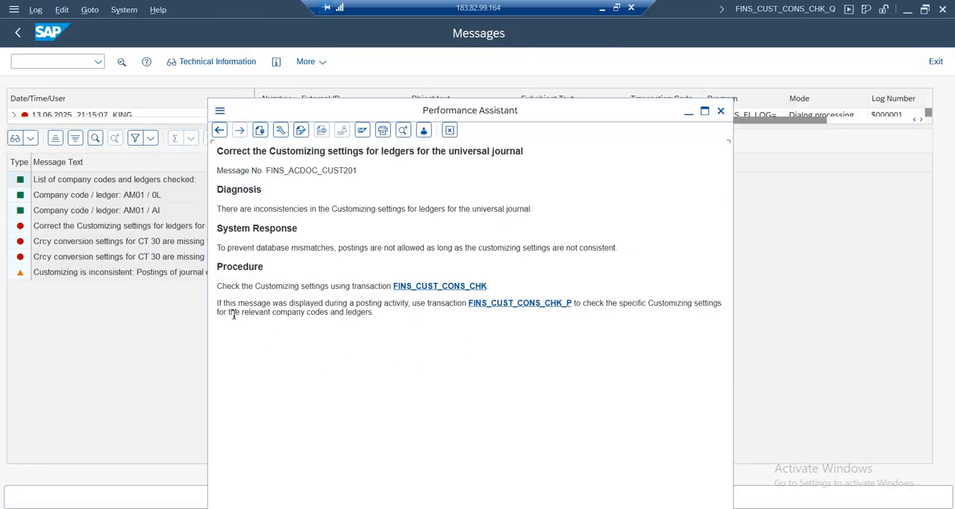
# Move the help text aside and examine the currency conversion messages for AM01 in ledgers 0L and AI
pyautogui.moveTo(548, 115); pyautogui.dragTo(546, 147)
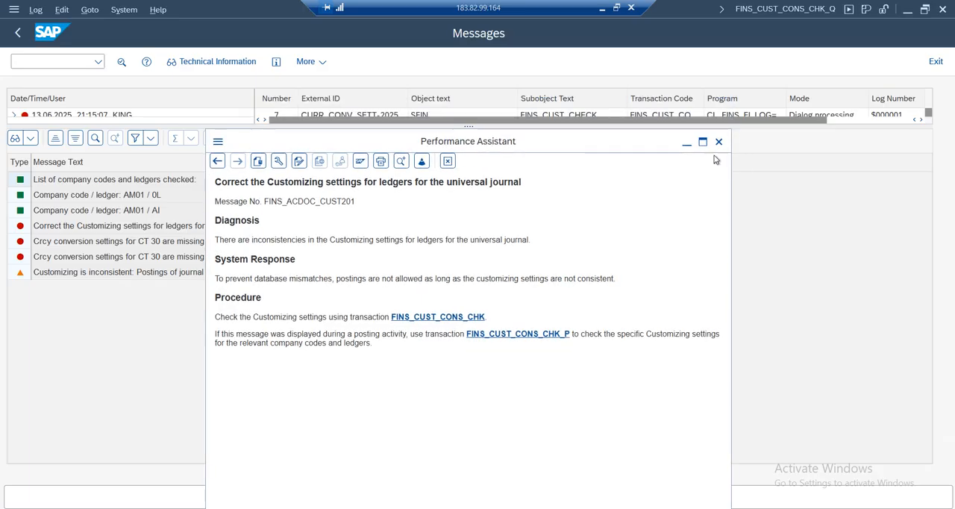
pyautogui.moveTo(313, 139); pyautogui.dragTo(770, 133)
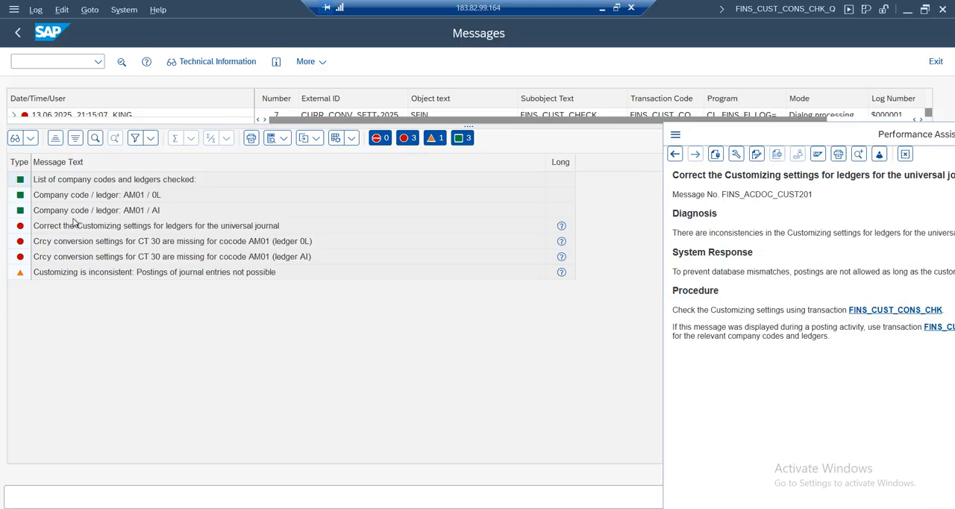
pyautogui.click(149, 206)
pyautogui.click(67, 228)
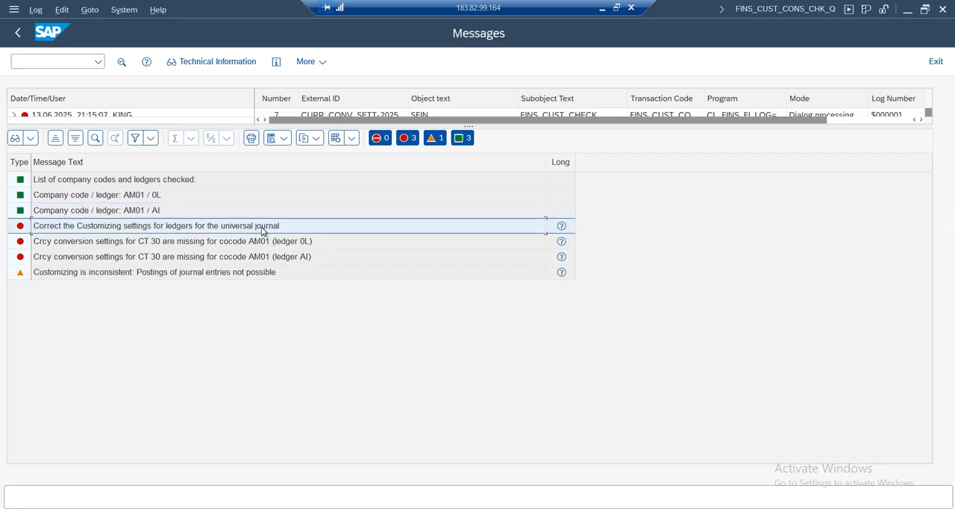
pyautogui.click(84, 244)
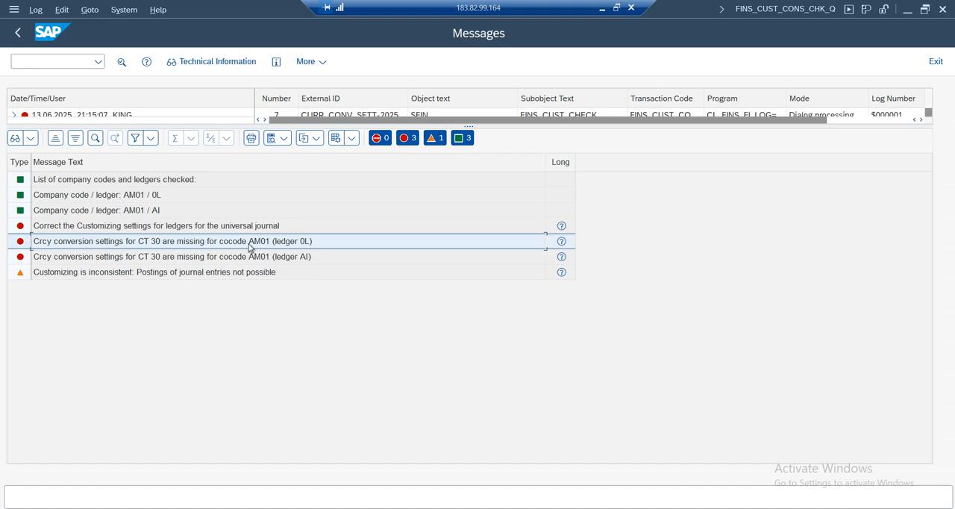
pyautogui.click(105, 259)
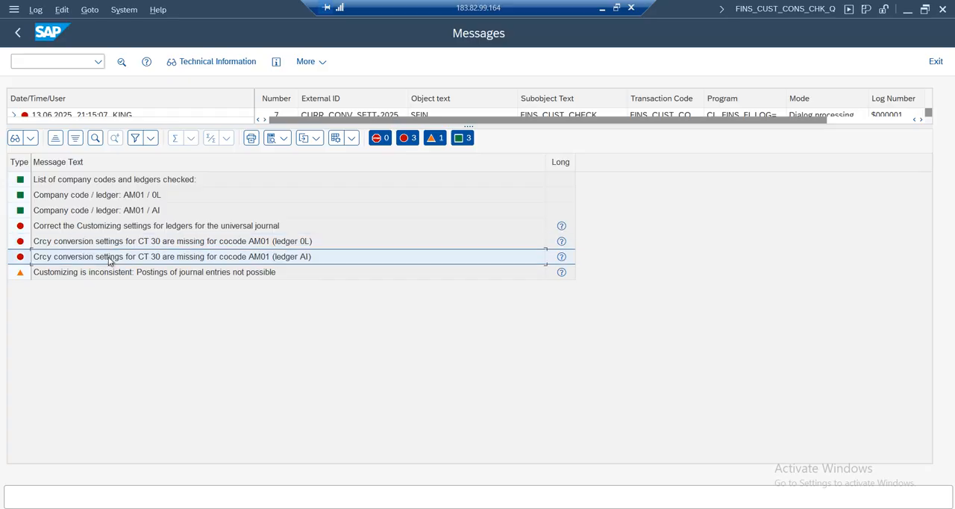
pyautogui.click(152, 246)
pyautogui.click(152, 261)
pyautogui.click(151, 246)
pyautogui.click(151, 261)
pyautogui.click(150, 244)
pyautogui.click(153, 257)
pyautogui.click(153, 244)
pyautogui.click(157, 257)
pyautogui.click(309, 244)
pyautogui.click(302, 254)
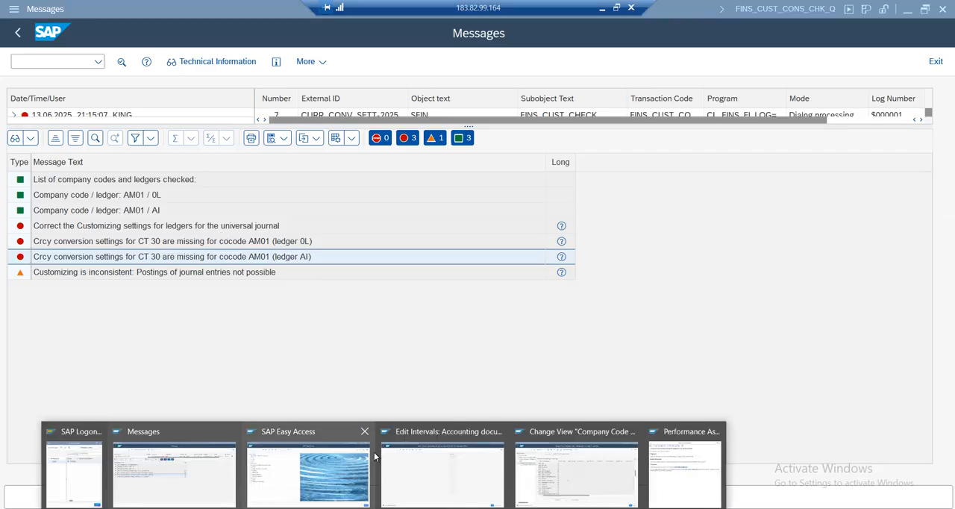
# Switch to the ledger customizing window and open the currency conversion settings for company codes, dismissing the consistency messages
pyautogui.click(552, 470)
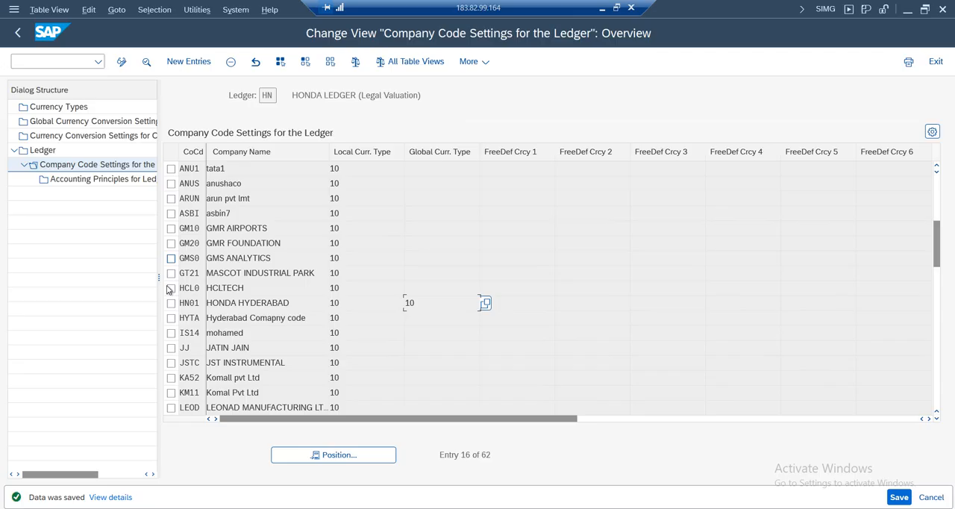
pyautogui.moveTo(158, 281); pyautogui.dragTo(396, 276)
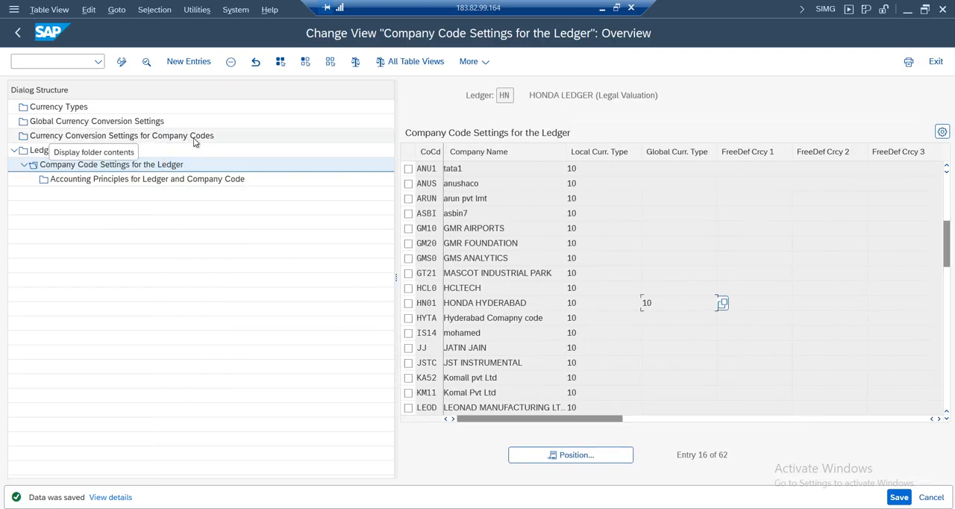
pyautogui.doubleClick(89, 136)
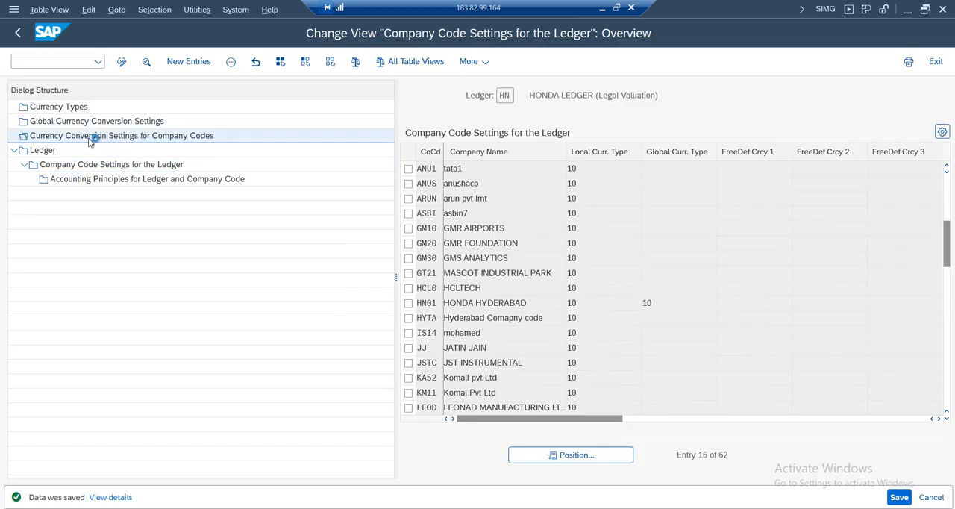
pyautogui.click(30, 483)
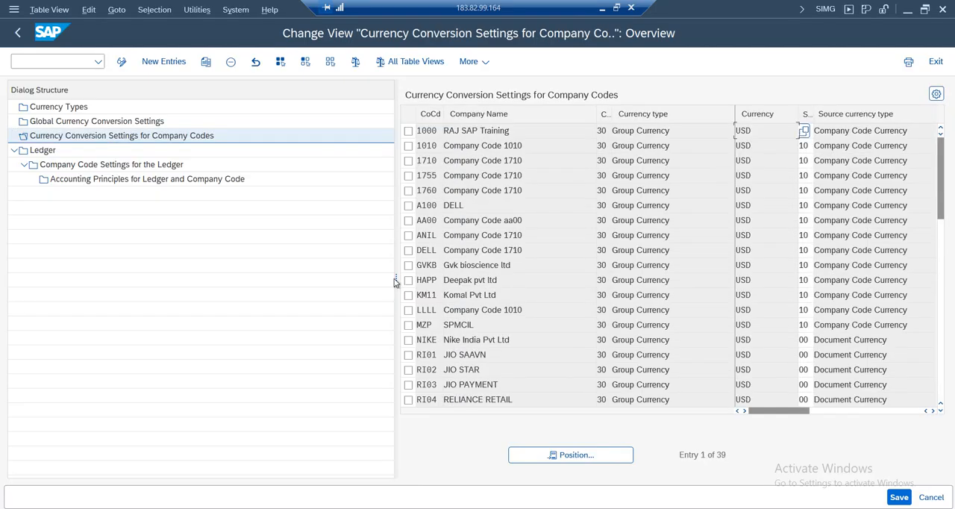
# Widen the currency conversion table, look up company code AM01, and browse the company code entries for a suitable one to copy
pyautogui.moveTo(396, 279); pyautogui.dragTo(193, 272)
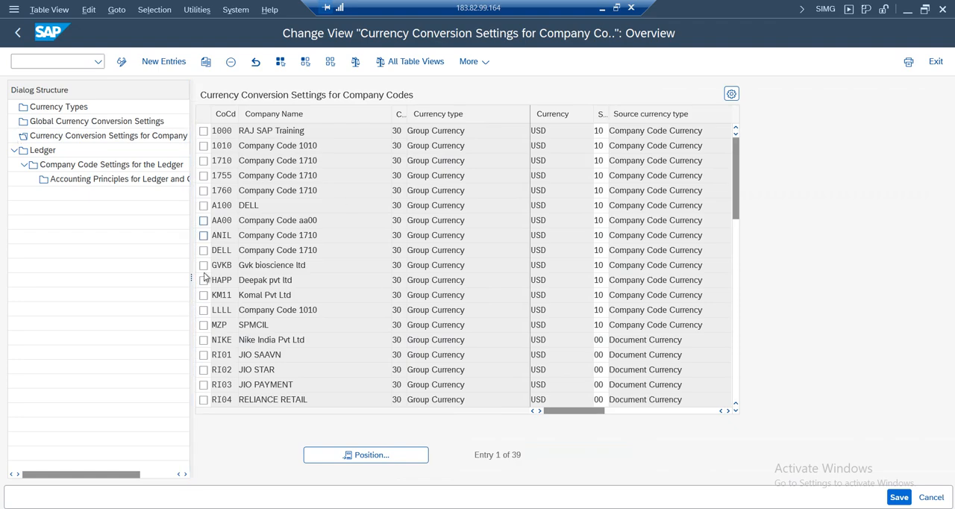
pyautogui.click(414, 455)
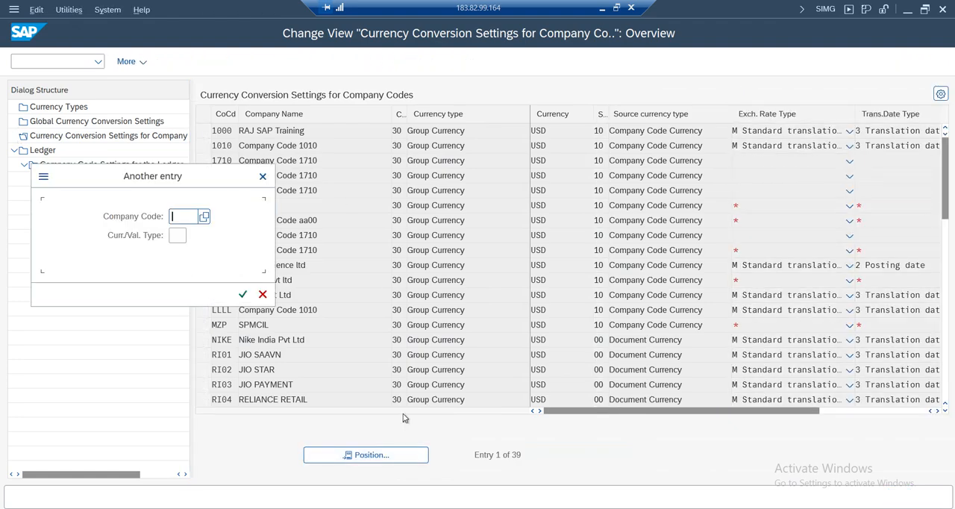
pyautogui.write('aa00')
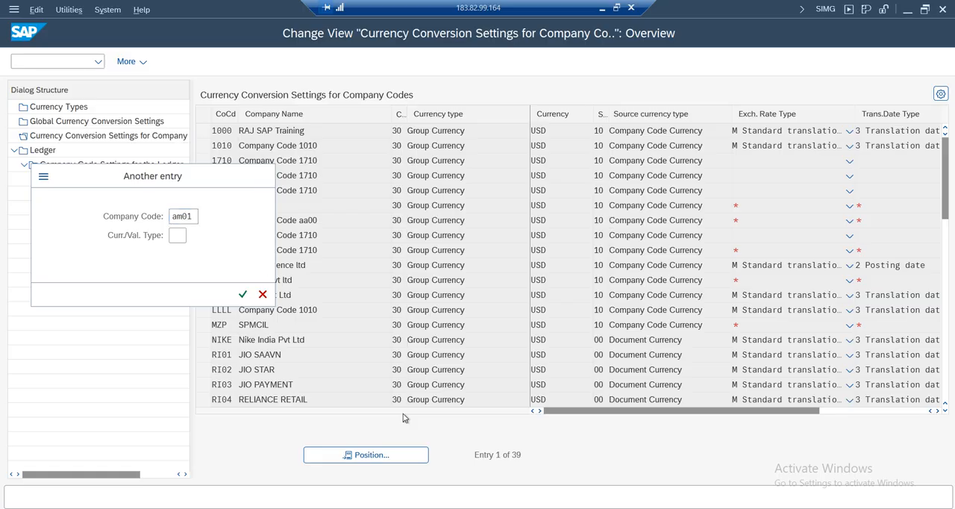
pyautogui.press('Return')
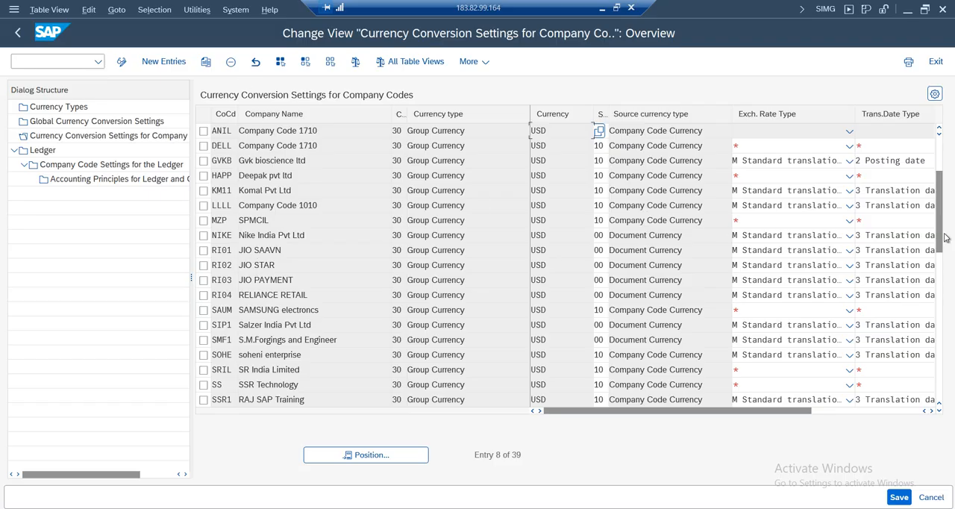
pyautogui.moveTo(939, 223); pyautogui.dragTo(939, 252)
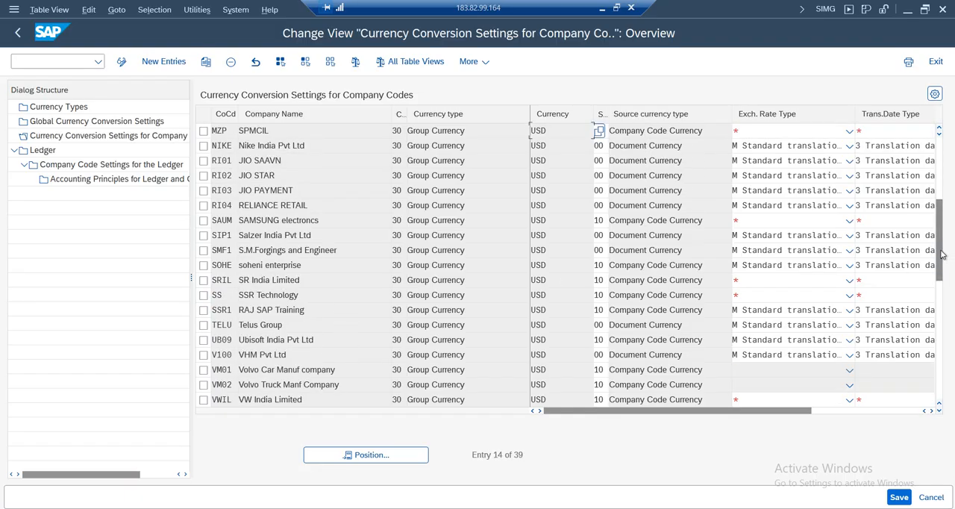
pyautogui.moveTo(942, 256); pyautogui.dragTo(940, 182)
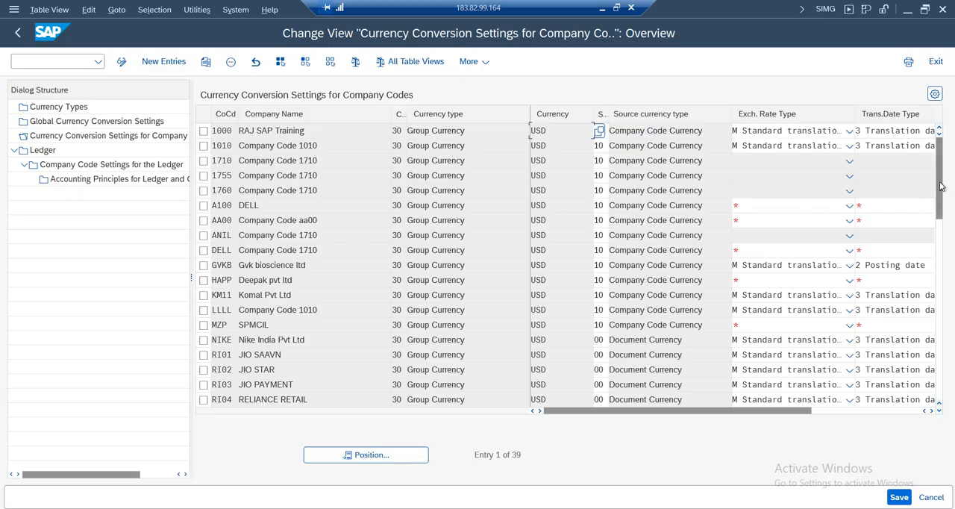
pyautogui.moveTo(790, 412); pyautogui.dragTo(445, 382)
pyautogui.click(262, 361)
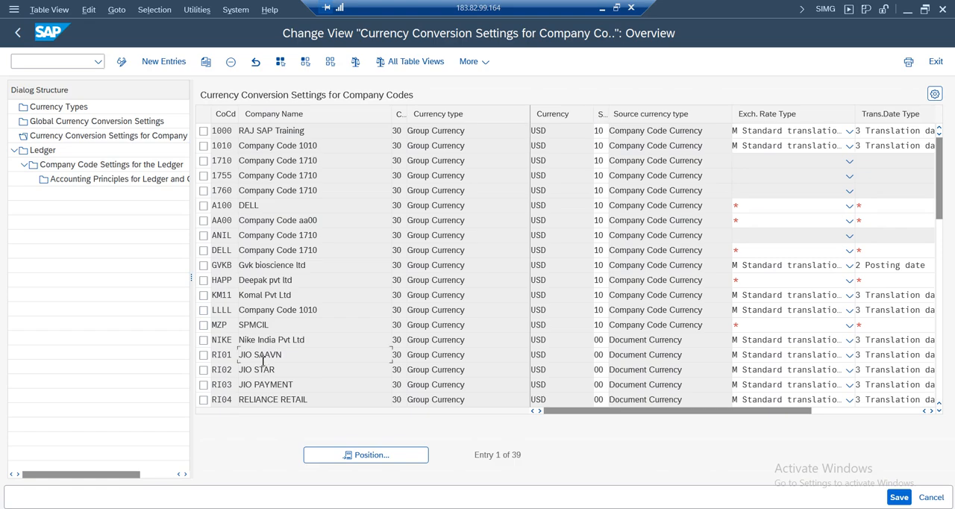
pyautogui.scroll(-6, 263, 361)
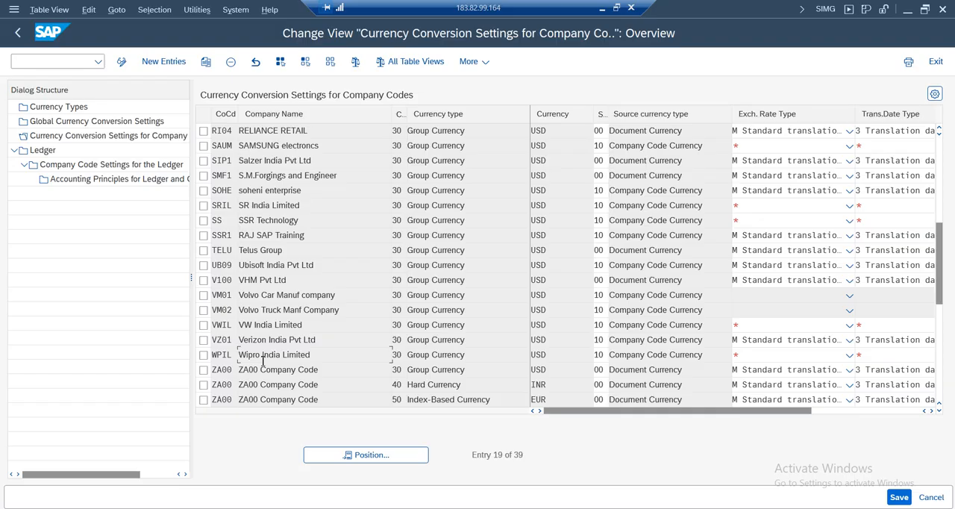
# Copy the TELU entry for currency type 30 and enter AM01 as the target company code
pyautogui.click(204, 251)
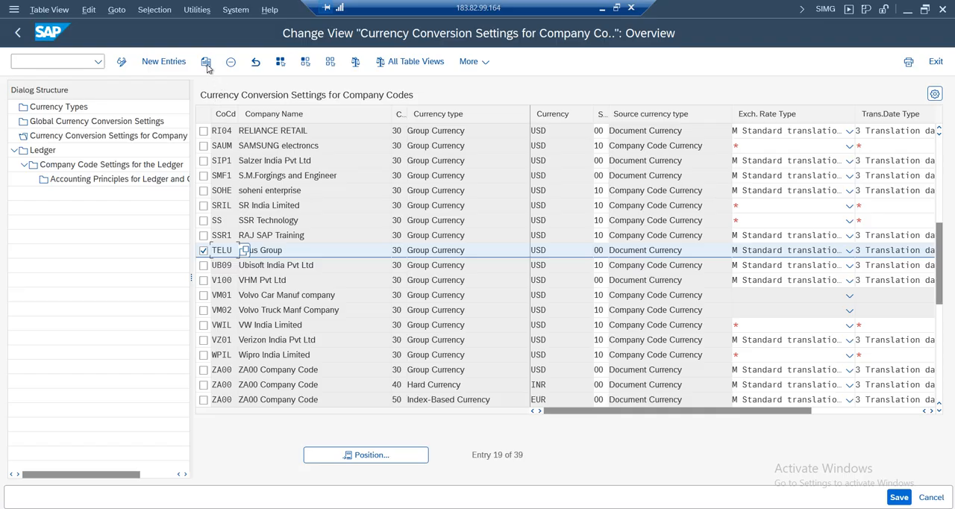
pyautogui.click(206, 62)
pyautogui.click(233, 130)
pyautogui.press('BackSpace')
pyautogui.press('BackSpace')
pyautogui.press('BackSpace')
pyautogui.press('BackSpace')
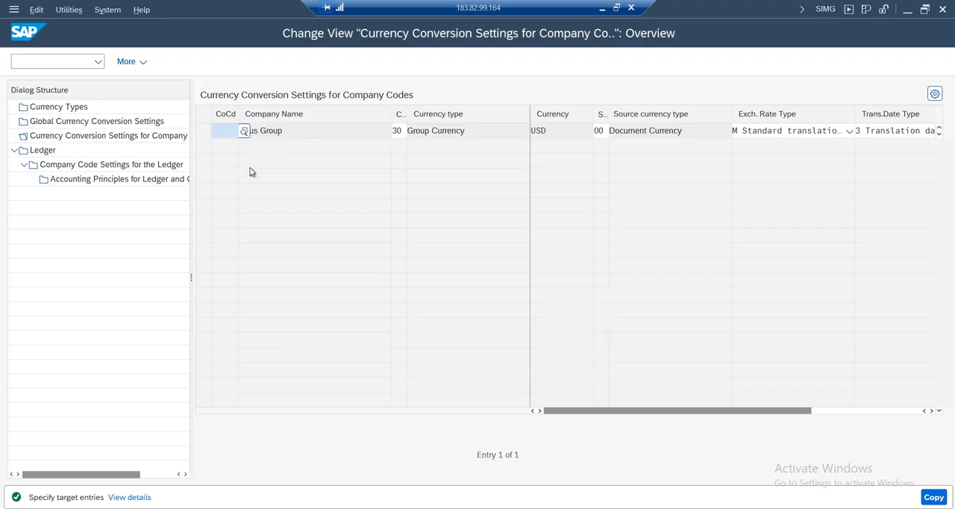
pyautogui.write('am0')
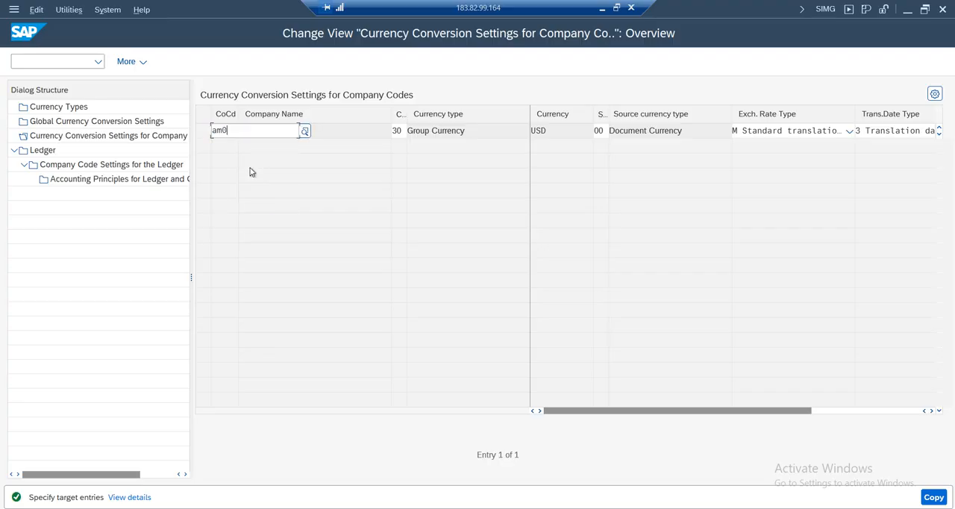
pyautogui.write('1')
pyautogui.click(232, 179)
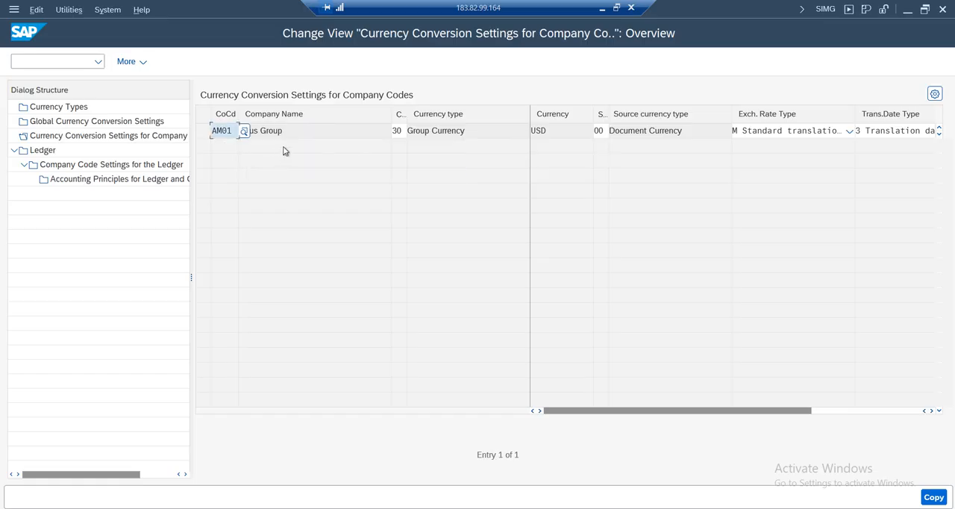
# Review the copied AM01 entry's currency and translation settings, confirm the copy and save it, dismissing the consistency check messages
pyautogui.moveTo(402, 131); pyautogui.dragTo(369, 132)
pyautogui.click(457, 132)
pyautogui.click(468, 131)
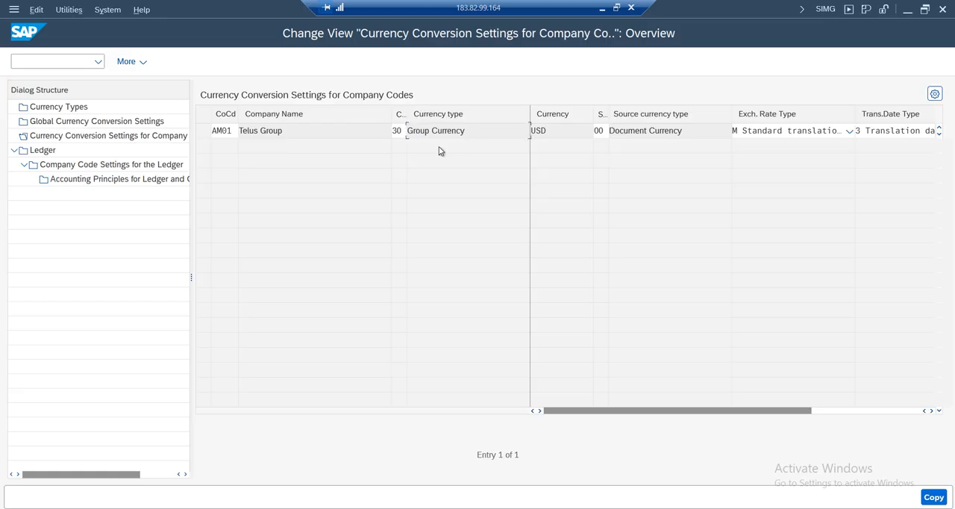
pyautogui.moveTo(555, 132); pyautogui.dragTo(462, 130)
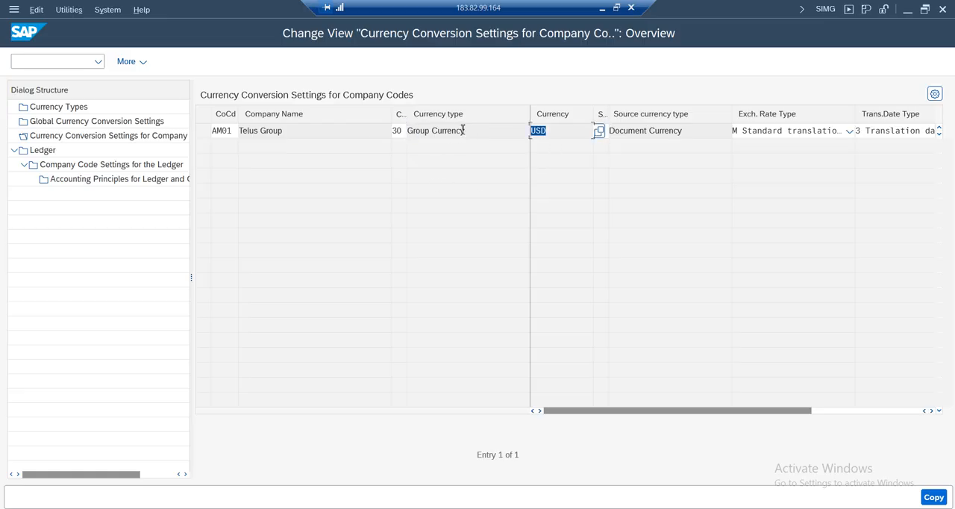
pyautogui.click(691, 130)
pyautogui.moveTo(691, 130); pyautogui.dragTo(616, 119)
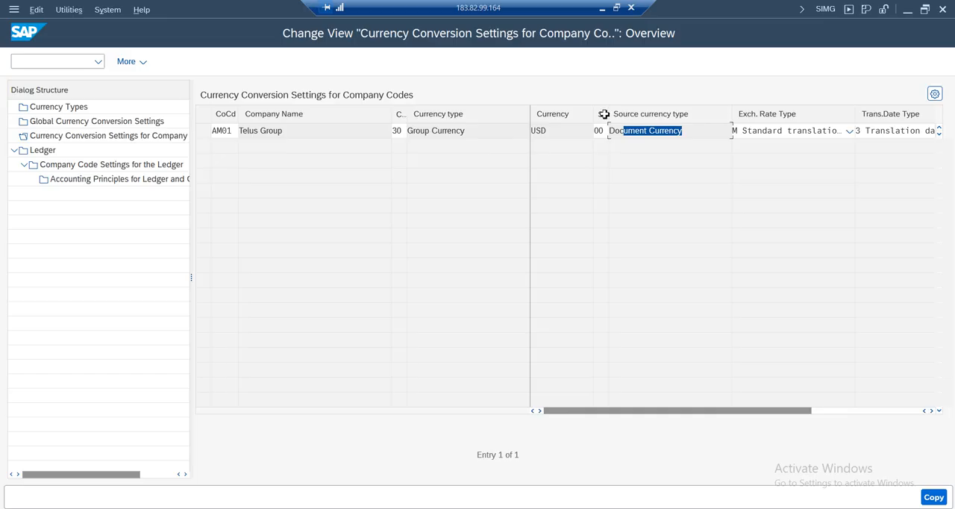
pyautogui.click(601, 132)
pyautogui.moveTo(682, 134); pyautogui.dragTo(595, 136)
pyautogui.moveTo(797, 415); pyautogui.dragTo(814, 415)
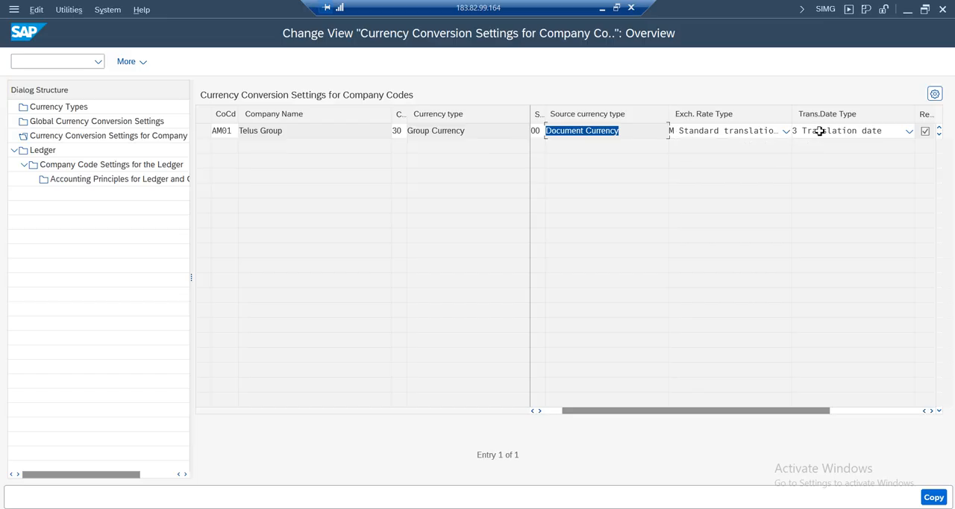
pyautogui.moveTo(823, 415); pyautogui.dragTo(496, 405)
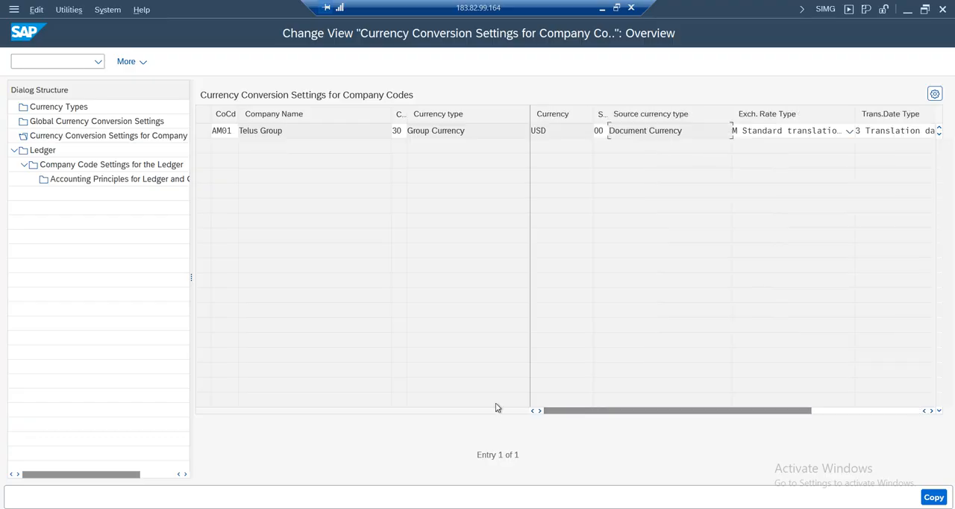
pyautogui.press('Return')
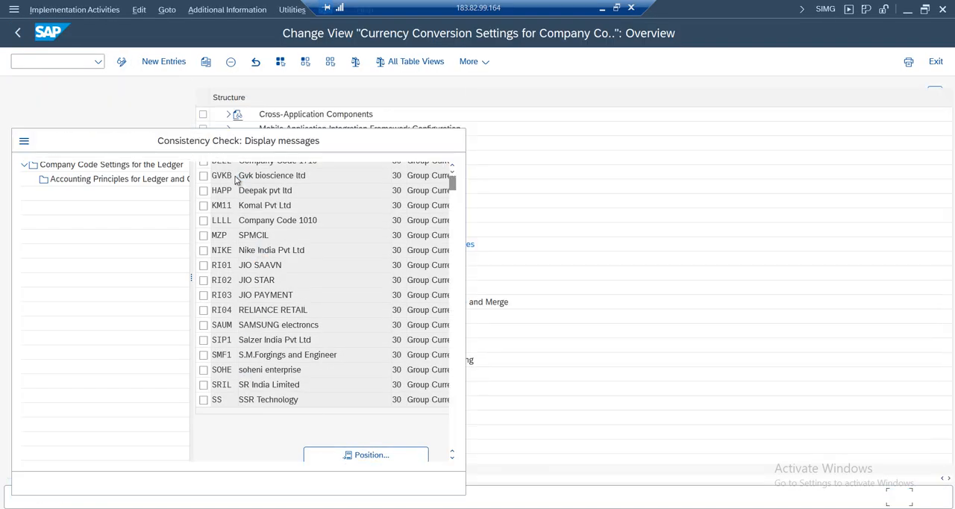
pyautogui.click(30, 483)
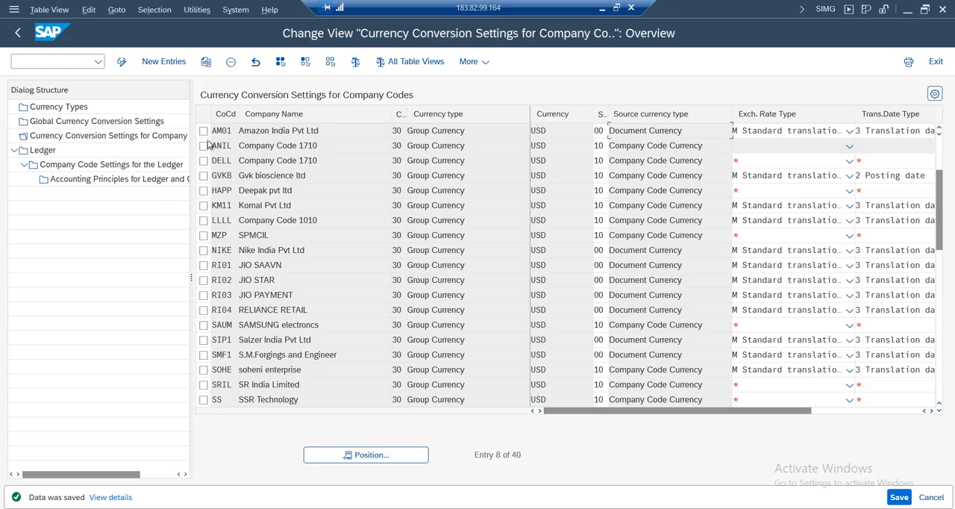
# Examine the saved AM01 entry's currency type, currency, source currency, exchange rate type and translation date type
pyautogui.click(202, 130)
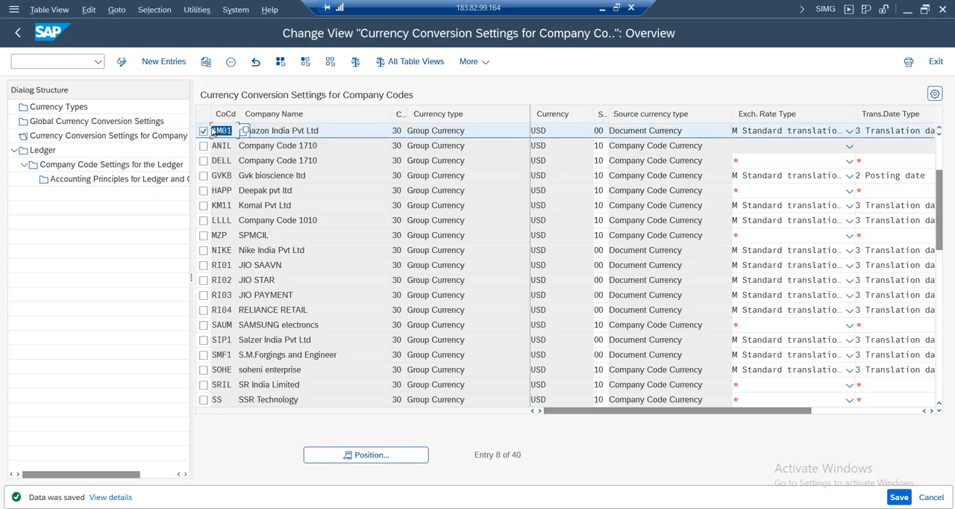
pyautogui.press('Tab')
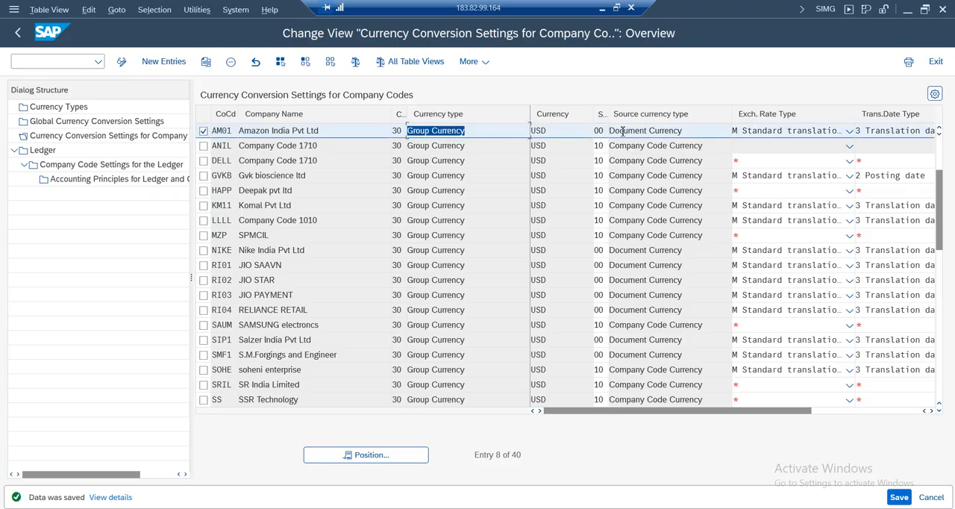
pyautogui.press('Tab')
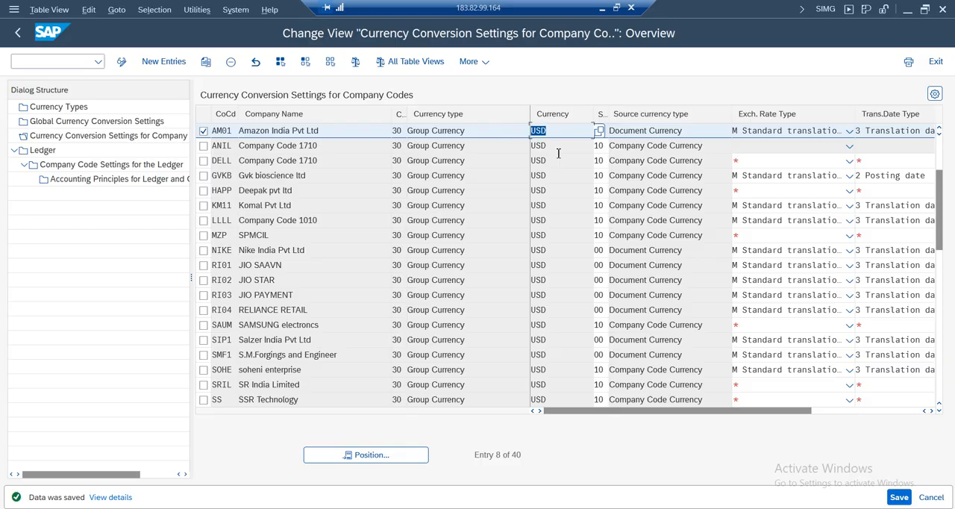
pyautogui.click(423, 129)
pyautogui.click(556, 131)
pyautogui.click(638, 138)
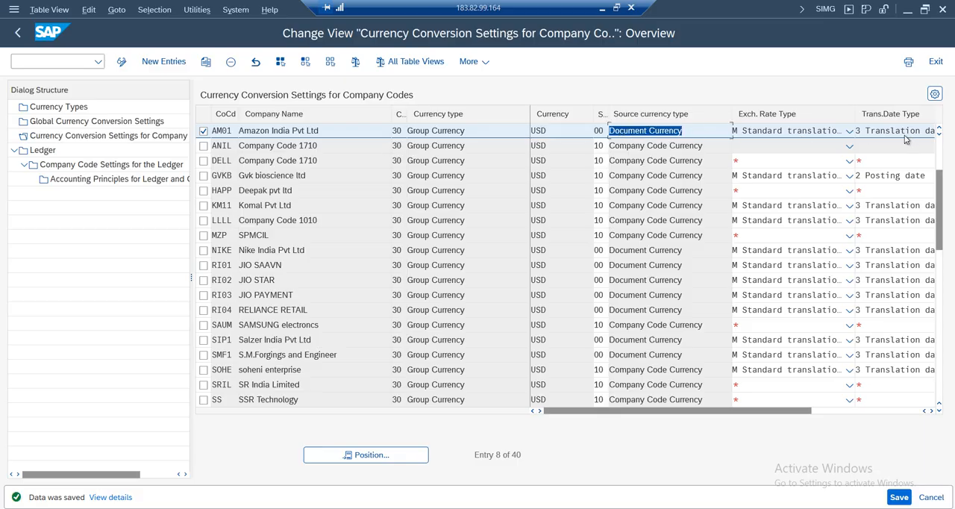
pyautogui.moveTo(788, 416); pyautogui.dragTo(942, 410)
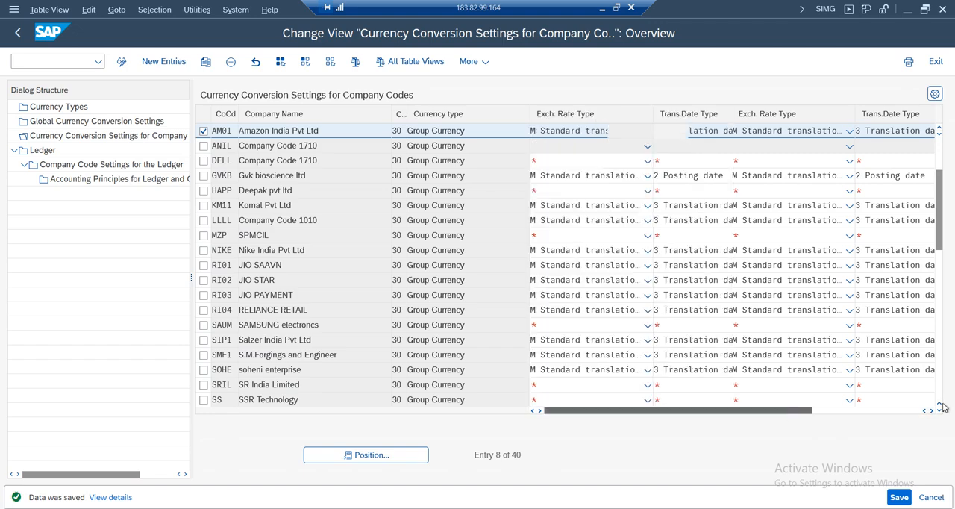
pyautogui.moveTo(793, 413); pyautogui.dragTo(452, 414)
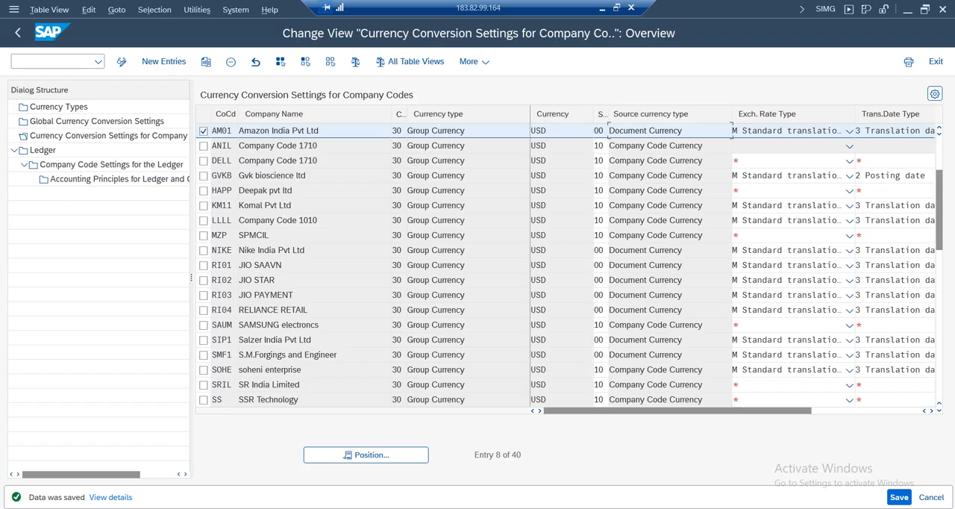
# Switch to the consistency check log window, close its help text and exit to the AM01 G/L account document
pyautogui.hotkey('alt', 'Tab')
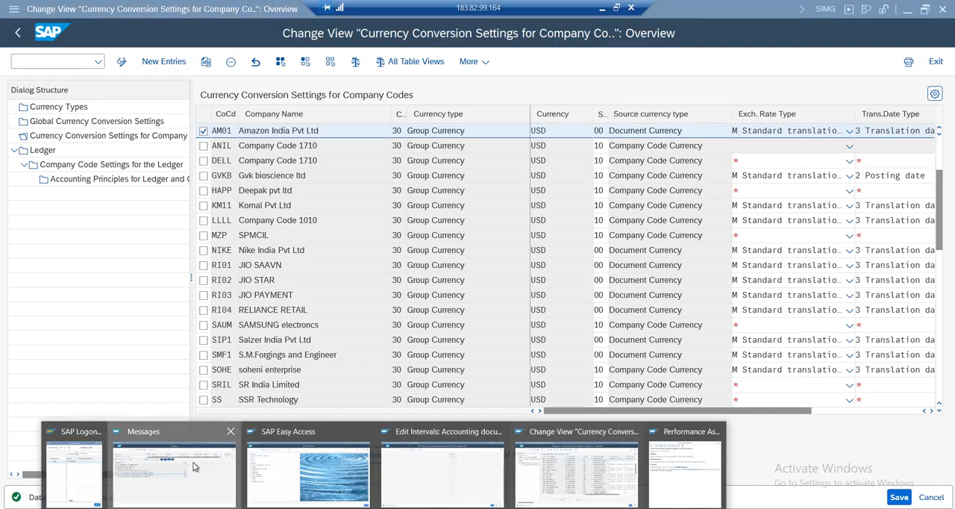
pyautogui.hotkey('alt', 'Tab')
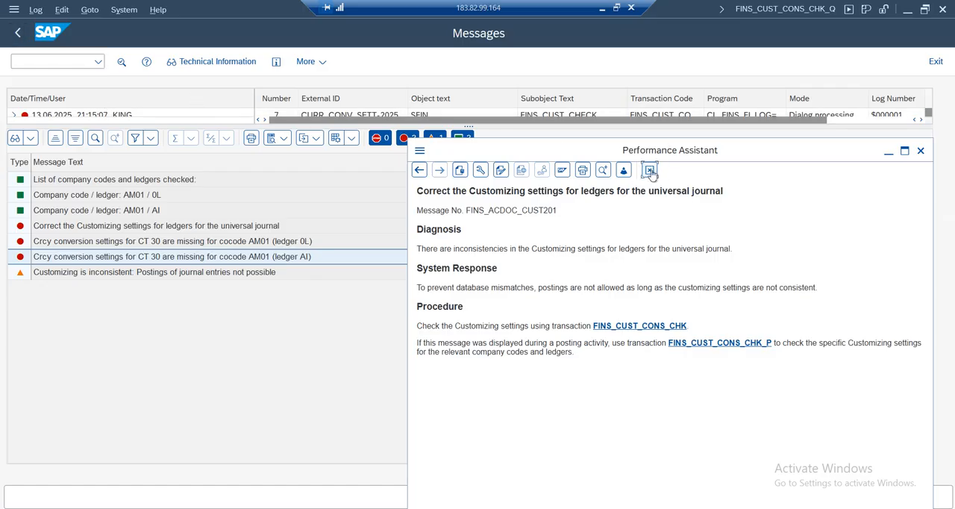
pyautogui.click(935, 61)
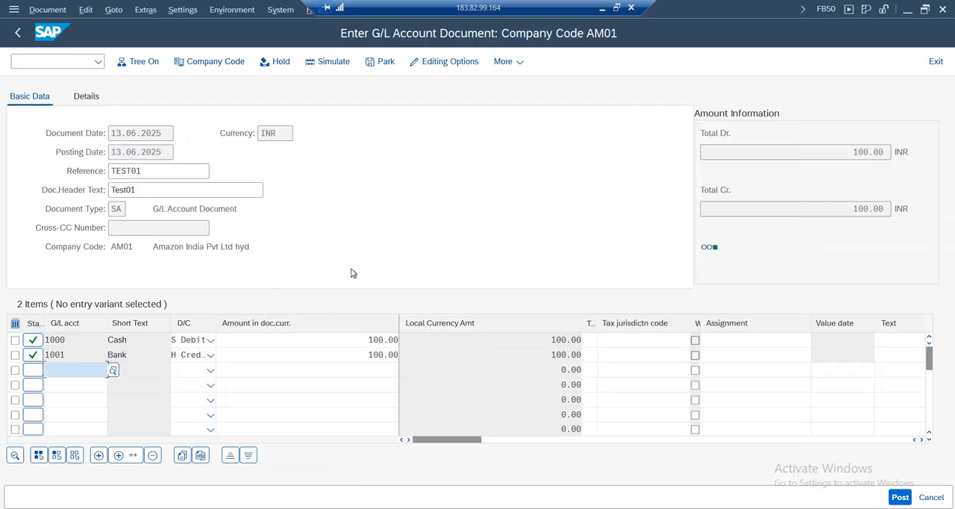
# Simulate and try to post the AM01 document again, open the consistency check log and move the help text aside
pyautogui.click(328, 64)
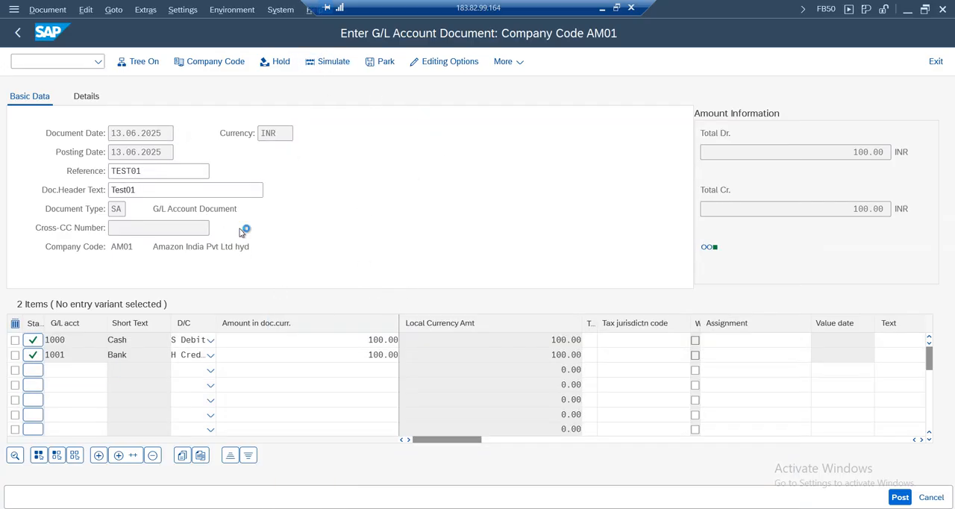
pyautogui.click(900, 498)
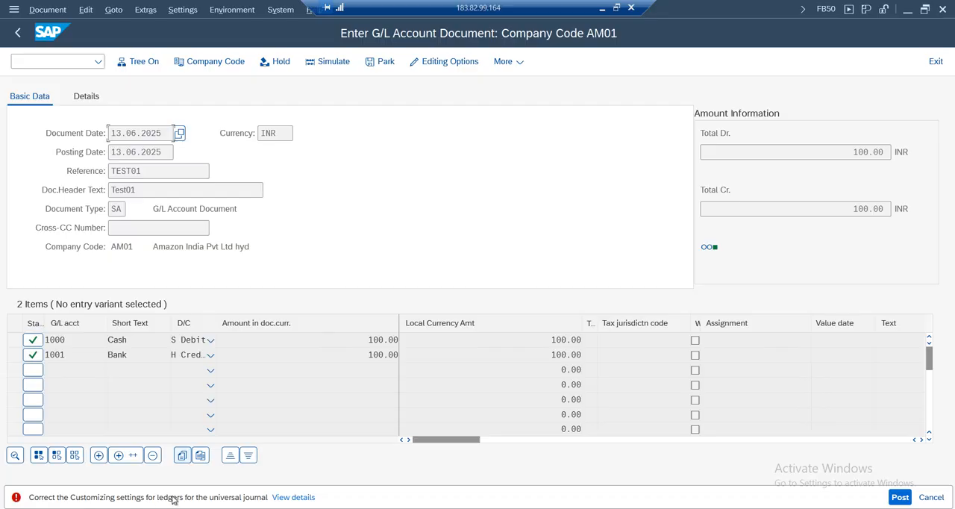
pyautogui.click(284, 498)
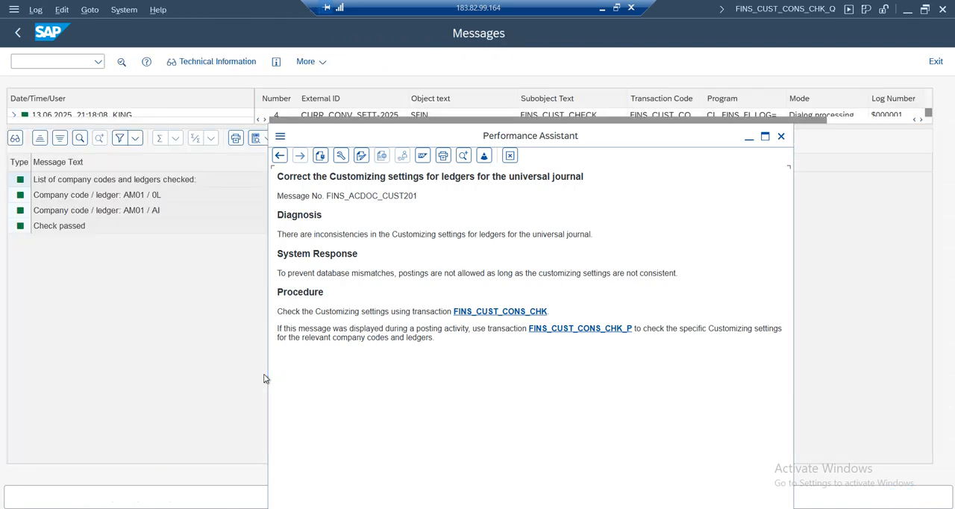
pyautogui.moveTo(436, 142); pyautogui.dragTo(575, 104)
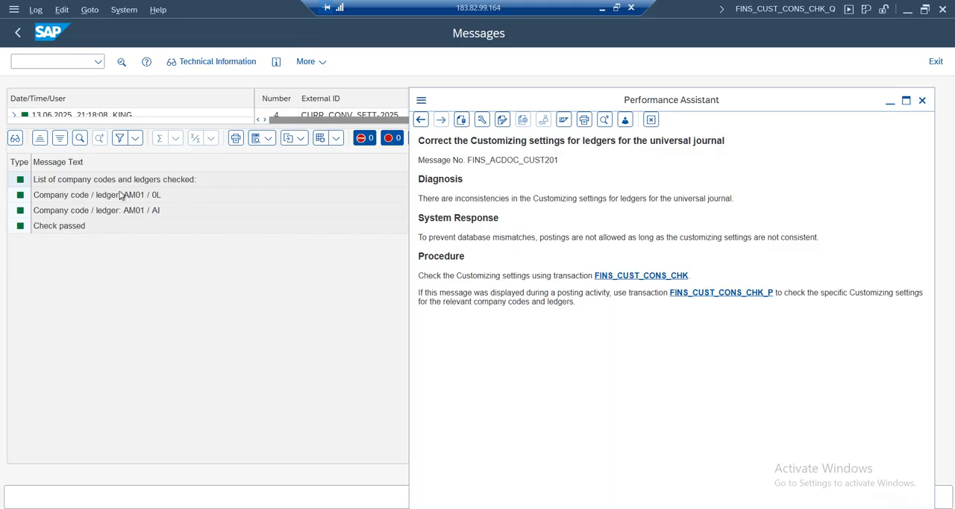
# Exit the consistency check log to the G/L account document and close the remaining help text
pyautogui.click(650, 121)
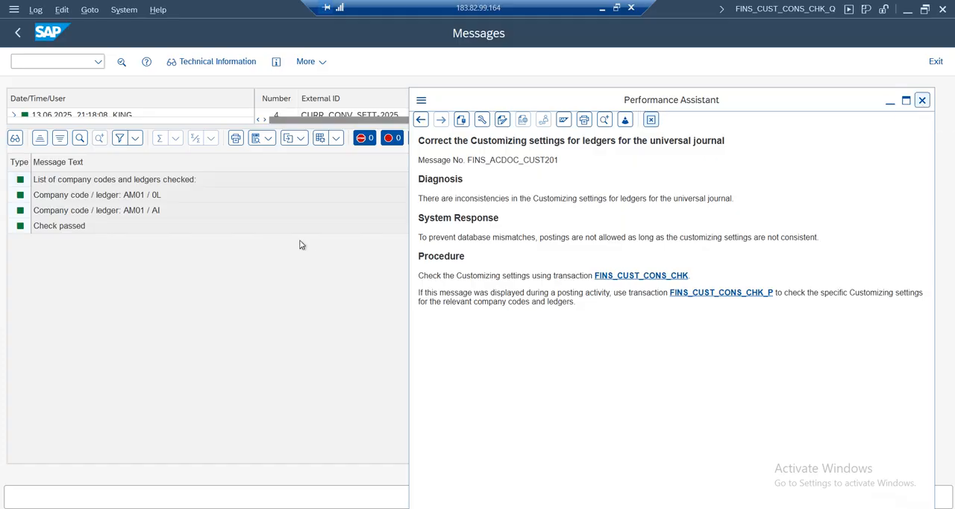
pyautogui.click(934, 61)
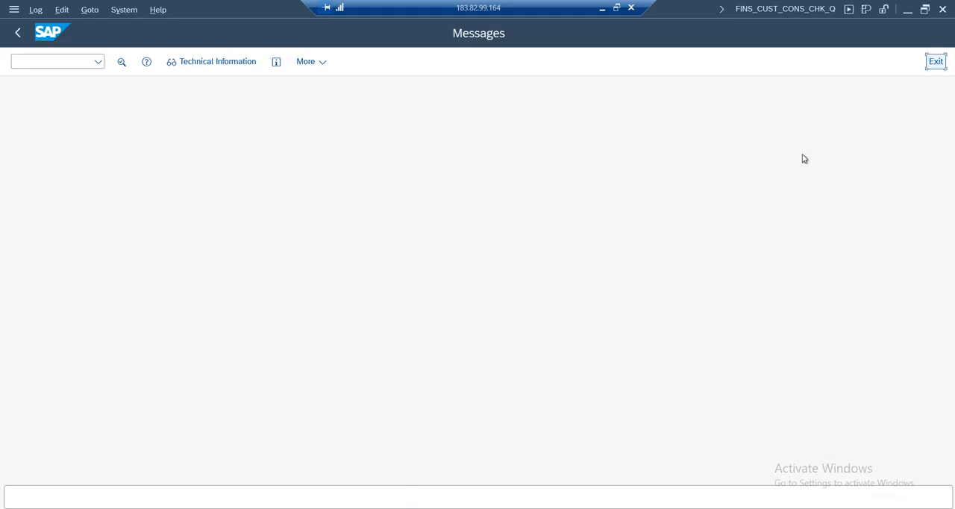
pyautogui.click(651, 120)
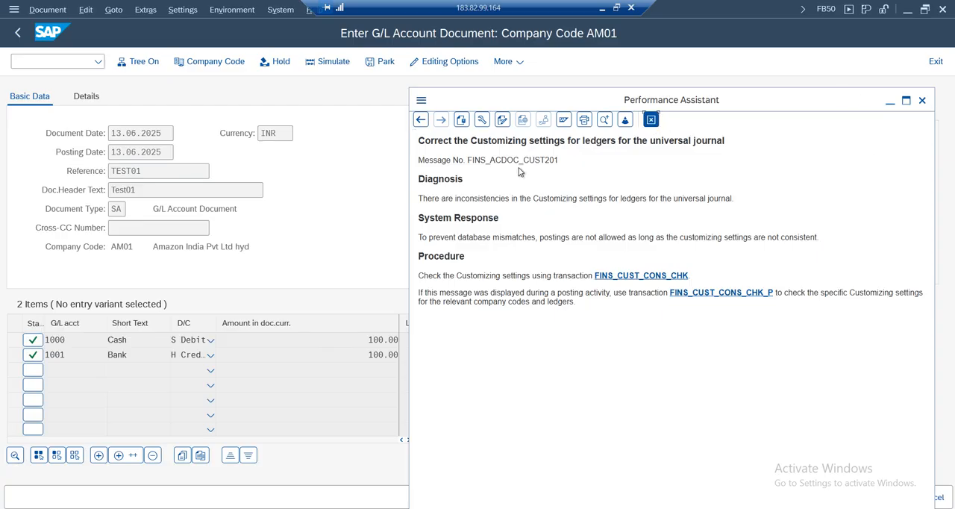
# Discard the unsaved document and start a new FB50 entry dated 13.06.2025 with reference and header text Test01
pyautogui.click(935, 63)
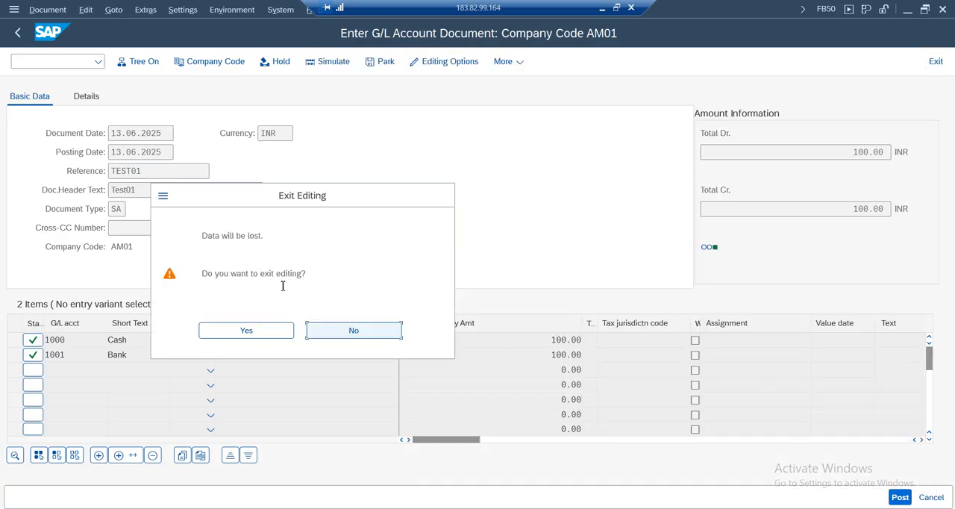
pyautogui.press('Return')
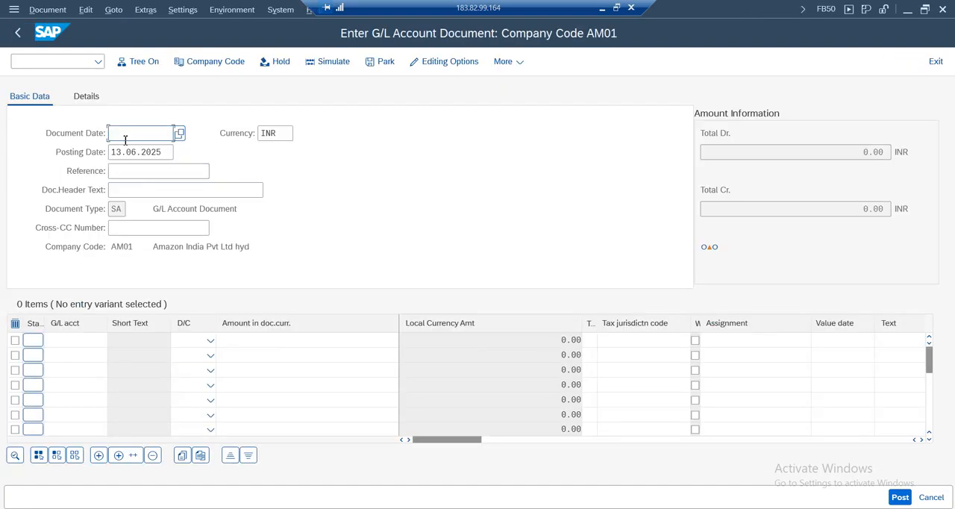
pyautogui.write('1')
pyautogui.click(125, 172)
pyautogui.click(126, 176)
pyautogui.click(123, 192)
pyautogui.click(126, 196)
pyautogui.click(123, 210)
# Enter G/L account 1000 in the first line item and 1001 in the second
pyautogui.click(77, 347)
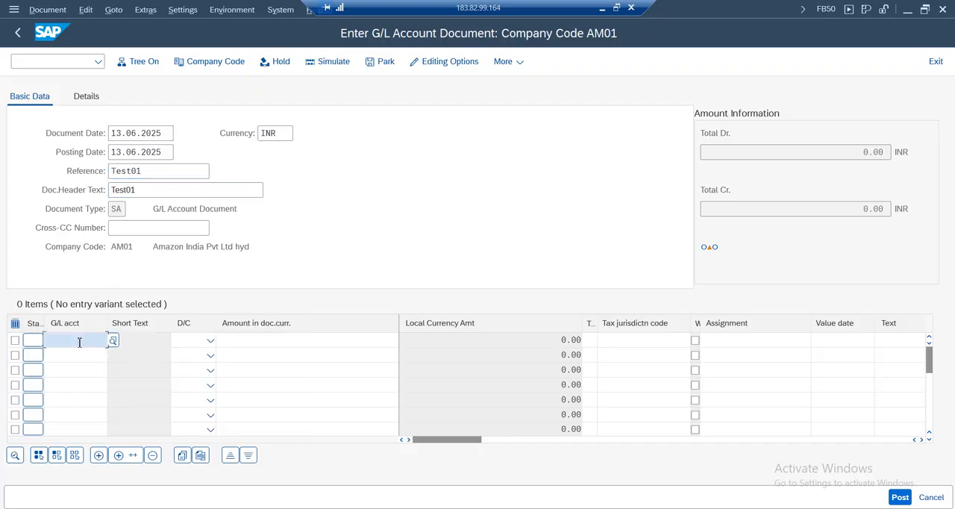
pyautogui.click(94, 112)
pyautogui.click(66, 356)
pyautogui.click(68, 146)
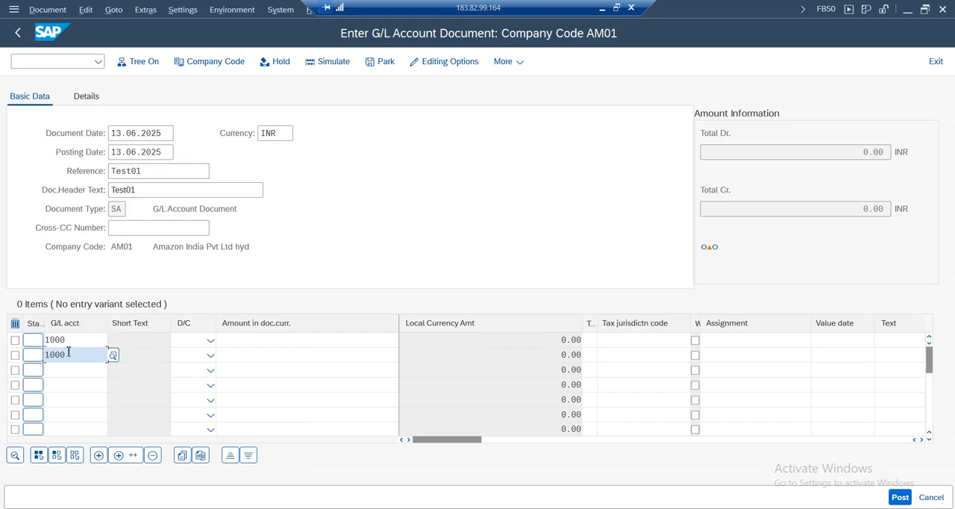
pyautogui.write('1001')
# Set the line for account 1000 to debit and the line for account 1001 to credit
pyautogui.click(209, 341)
pyautogui.click(188, 375)
pyautogui.click(210, 355)
pyautogui.click(187, 373)
# Enter an amount of 100 in document currency for both the debit and credit lines
pyautogui.click(302, 340)
pyautogui.write('100')
pyautogui.press('Tab')
pyautogui.click(348, 357)
pyautogui.write('100')
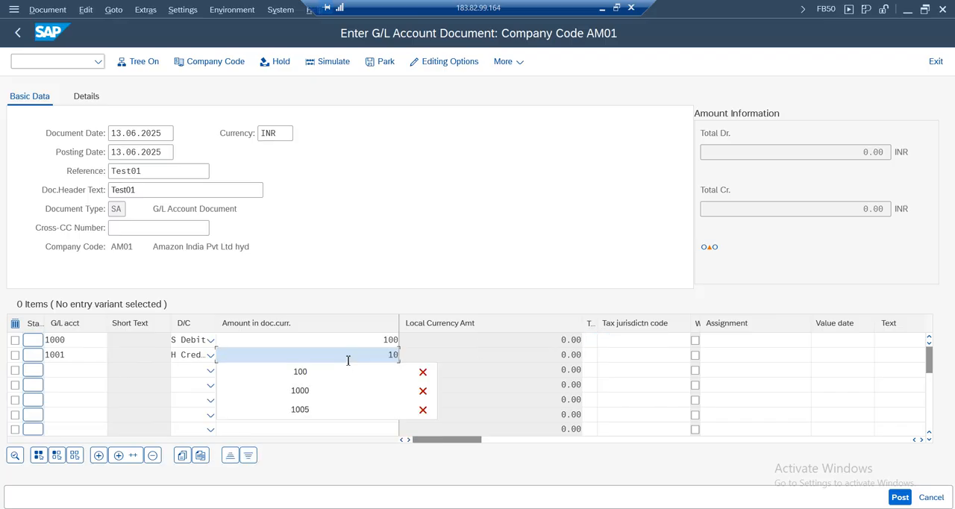
pyautogui.click(383, 359)
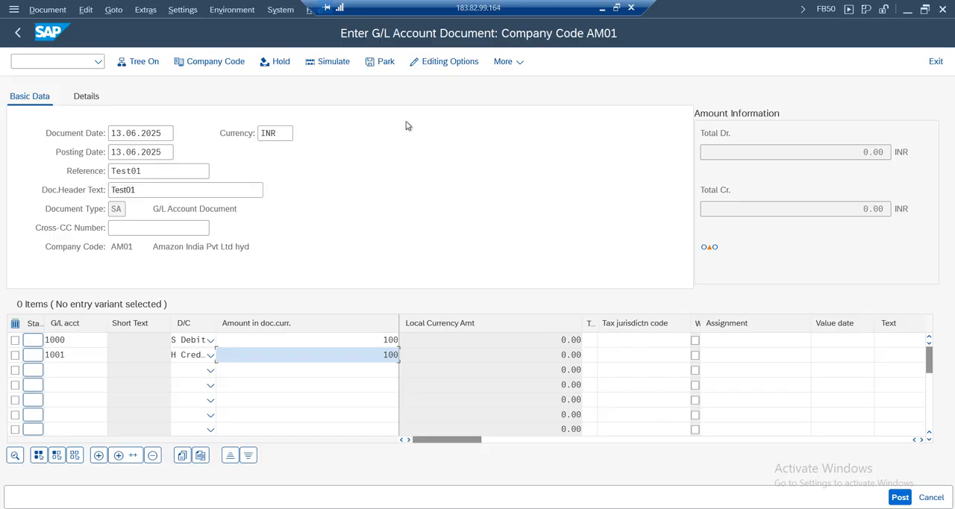
# Simulate the re-entered AM01 G/L document and post it from the document overview
pyautogui.click(328, 63)
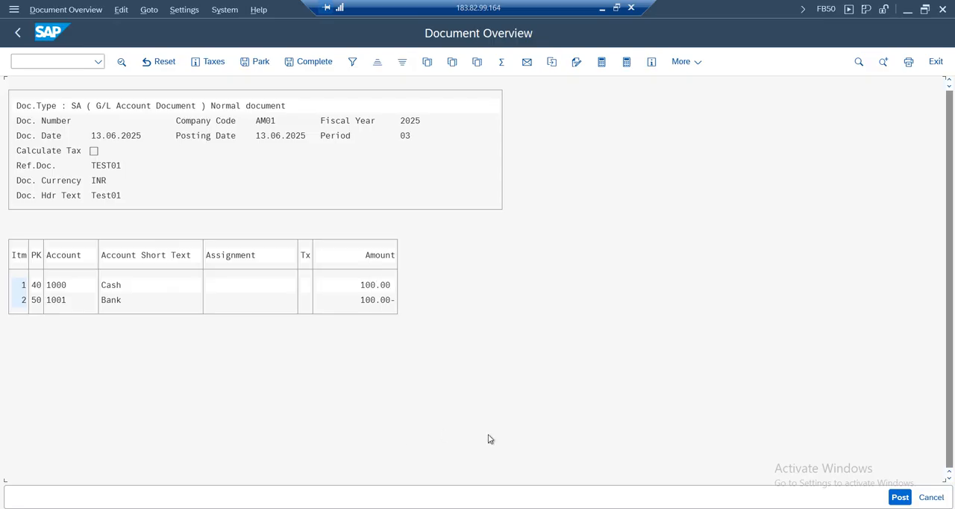
pyautogui.click(906, 500)
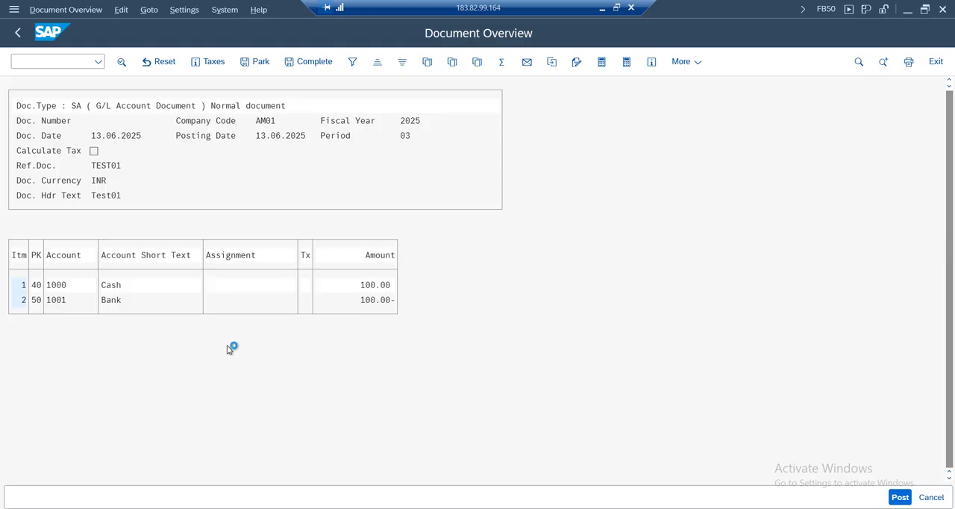
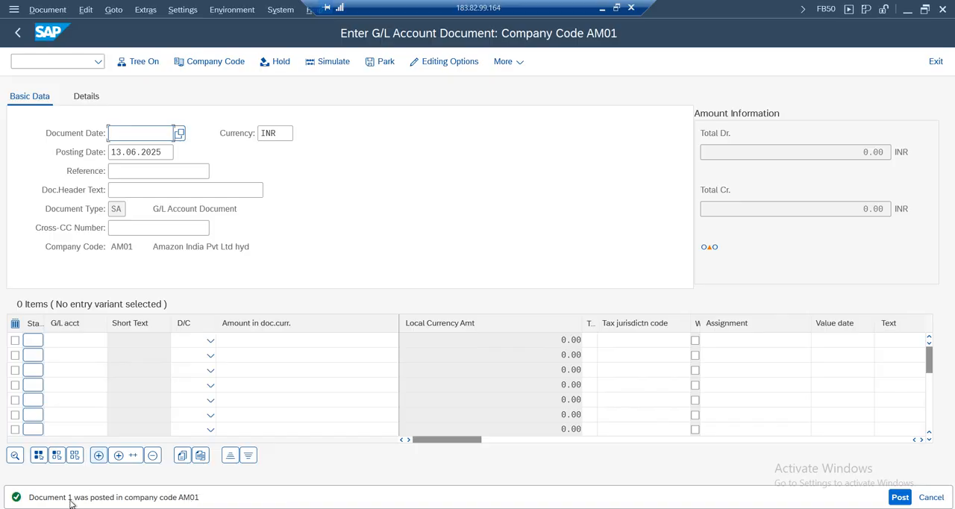
# Open the accounting document number range transaction FBN1 in a new session
pyautogui.click(72, 61)
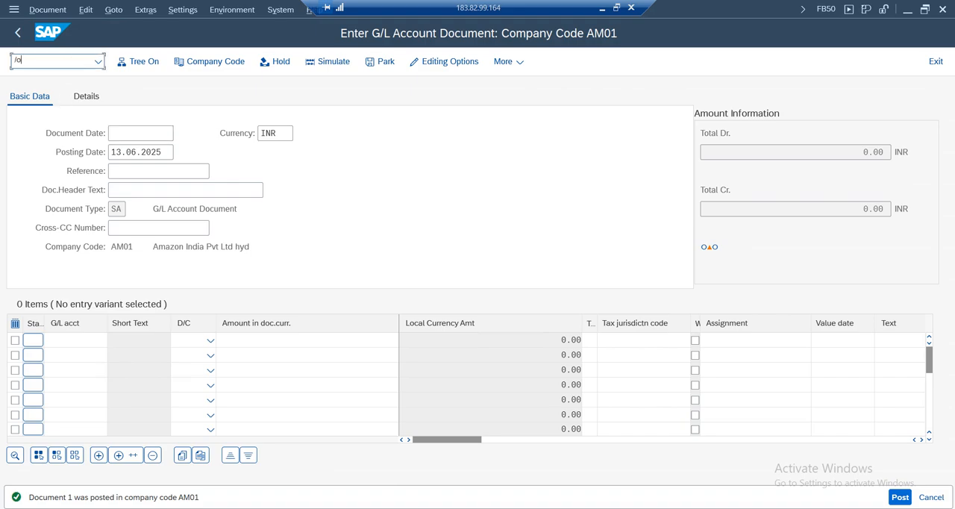
pyautogui.write('/ofbn1')
pyautogui.press('Return')
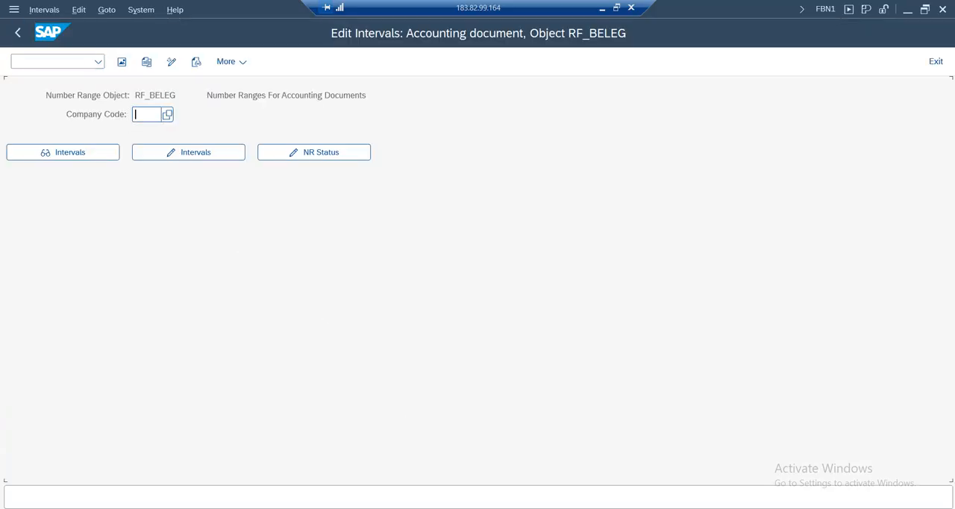
# Check the document type in the FB50 session, and return to the number range session
pyautogui.click(385, 508)
pyautogui.click(147, 480)
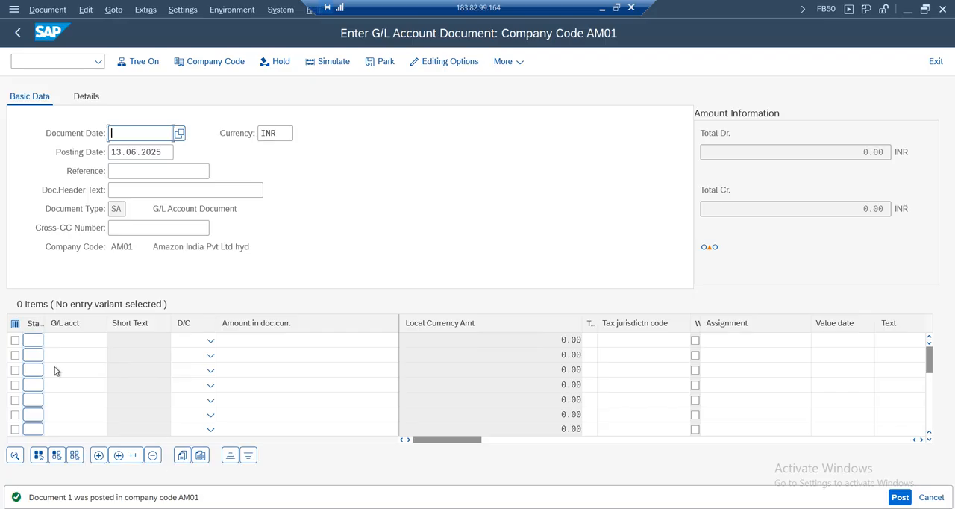
pyautogui.doubleClick(117, 209)
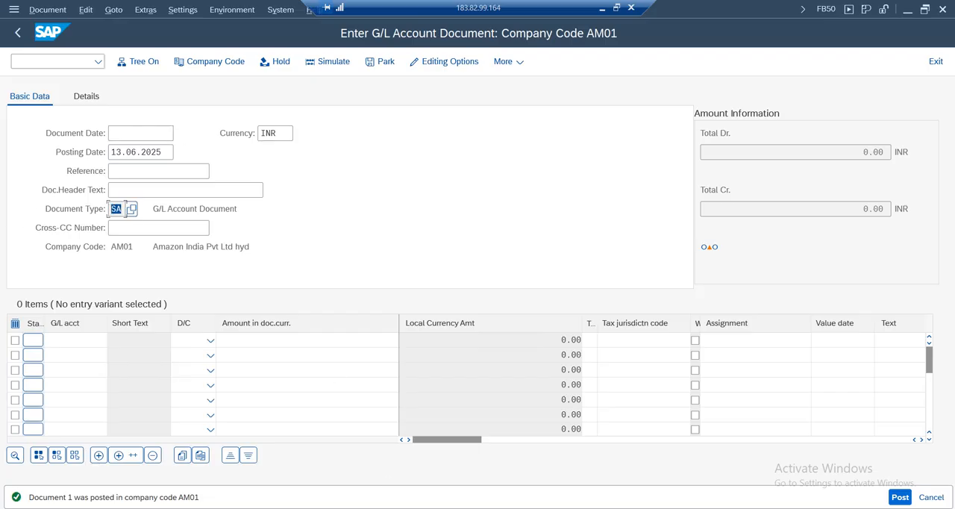
pyautogui.click(640, 456)
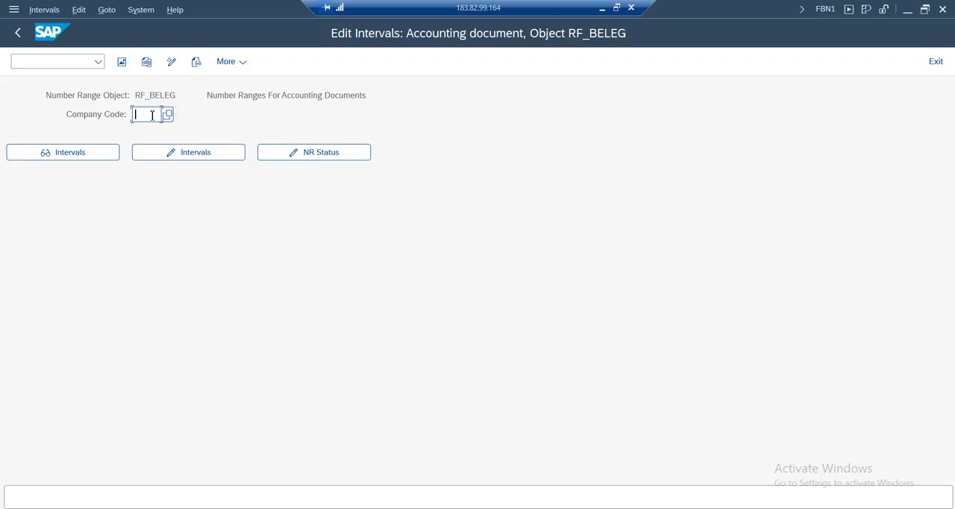
# Display the number range intervals for company code AM01 and examine interval 01's year, number limits and status
pyautogui.click(152, 116)
pyautogui.click(150, 131)
pyautogui.click(75, 156)
pyautogui.doubleClick(15, 112)
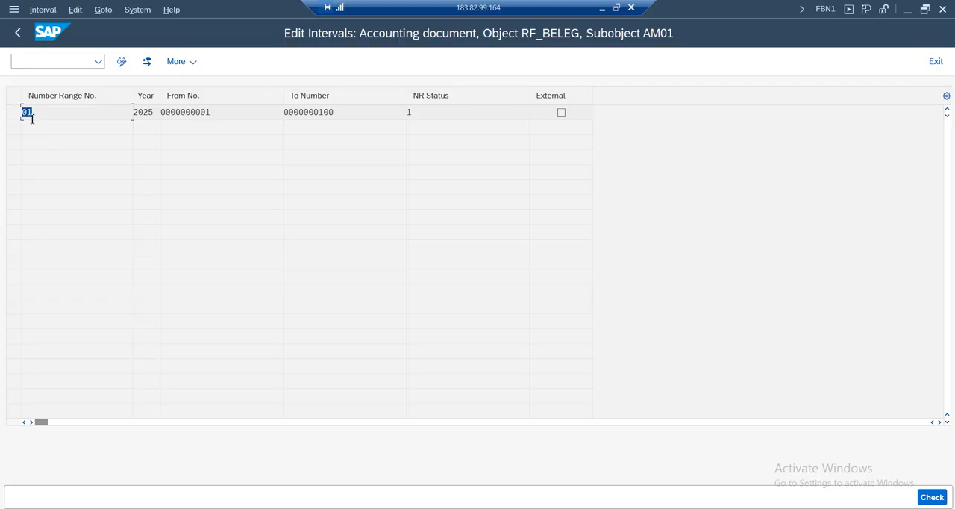
pyautogui.moveTo(156, 115); pyautogui.dragTo(83, 114)
pyautogui.moveTo(228, 116); pyautogui.dragTo(225, 115)
pyautogui.moveTo(347, 114); pyautogui.dragTo(159, 112)
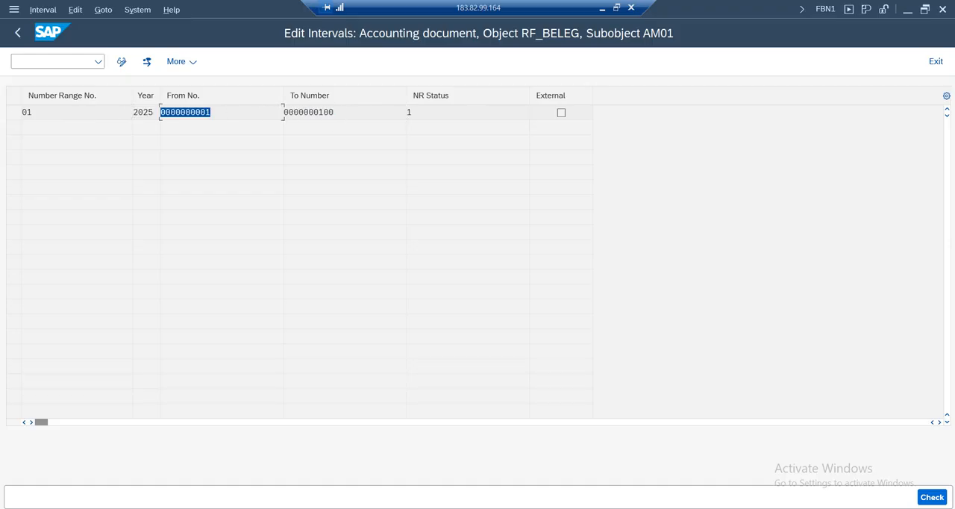
pyautogui.moveTo(416, 113); pyautogui.dragTo(353, 109)
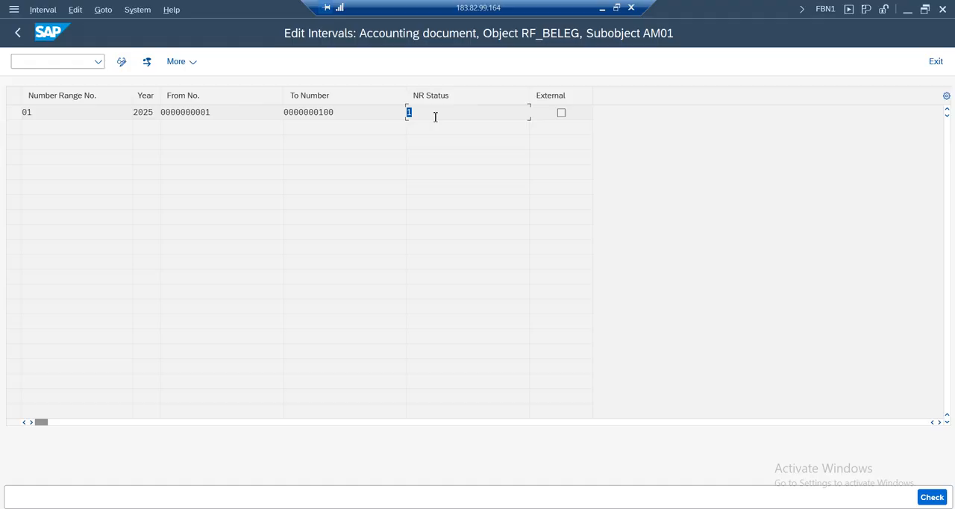
pyautogui.moveTo(416, 114); pyautogui.dragTo(365, 120)
pyautogui.click(20, 34)
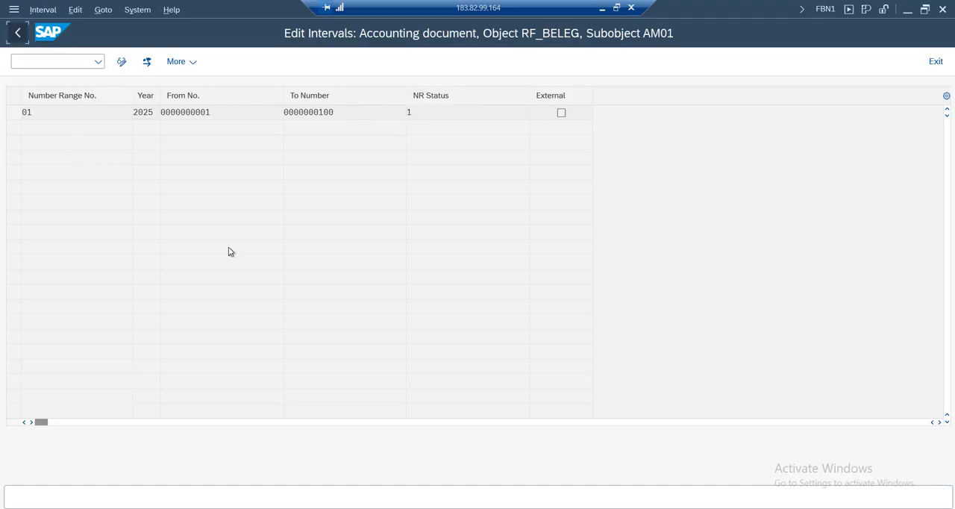
# Switch from the remote SAP session to the FI Working Notes spreadsheet in Google Sheets and rename Sheet6 as 9 PM
pyautogui.moveTo(420, 503)
pyautogui.click(134, 438)
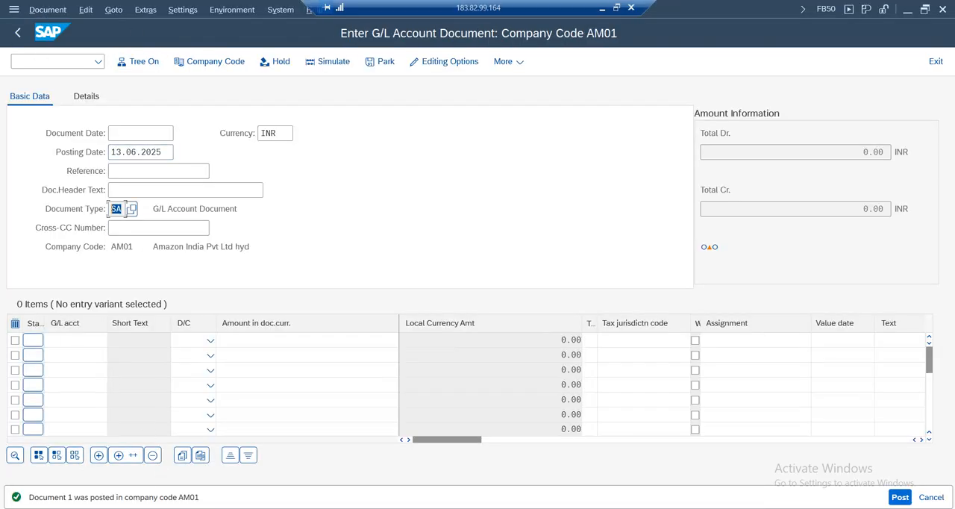
pyautogui.click(602, 7)
pyautogui.click(88, 404)
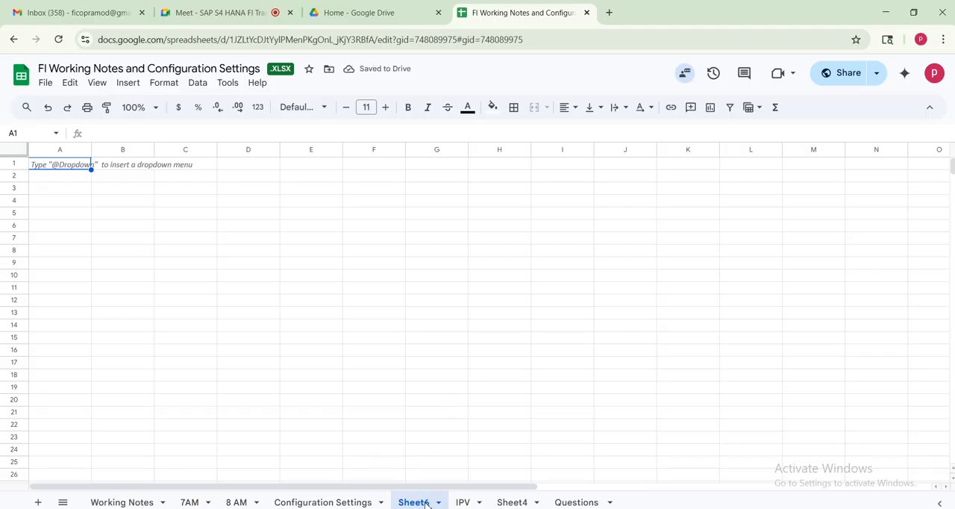
pyautogui.click(438, 502)
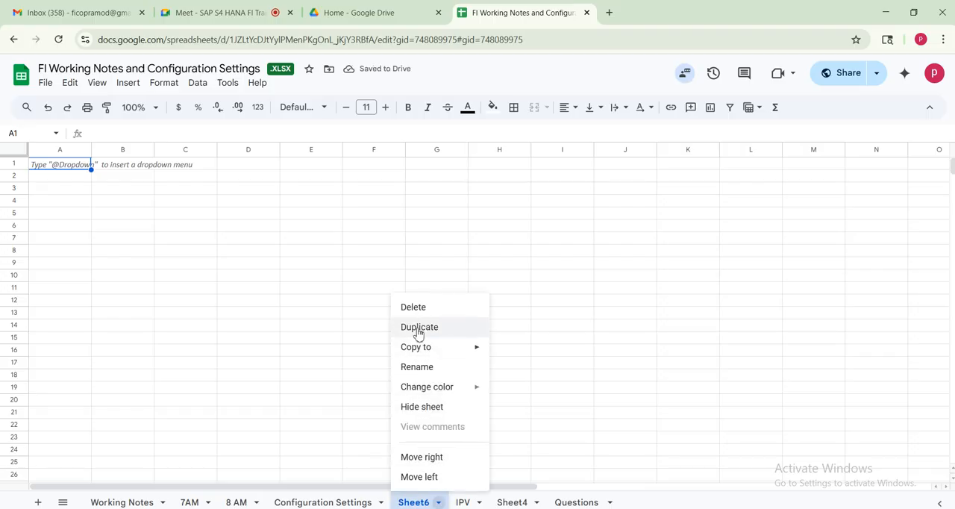
pyautogui.click(423, 368)
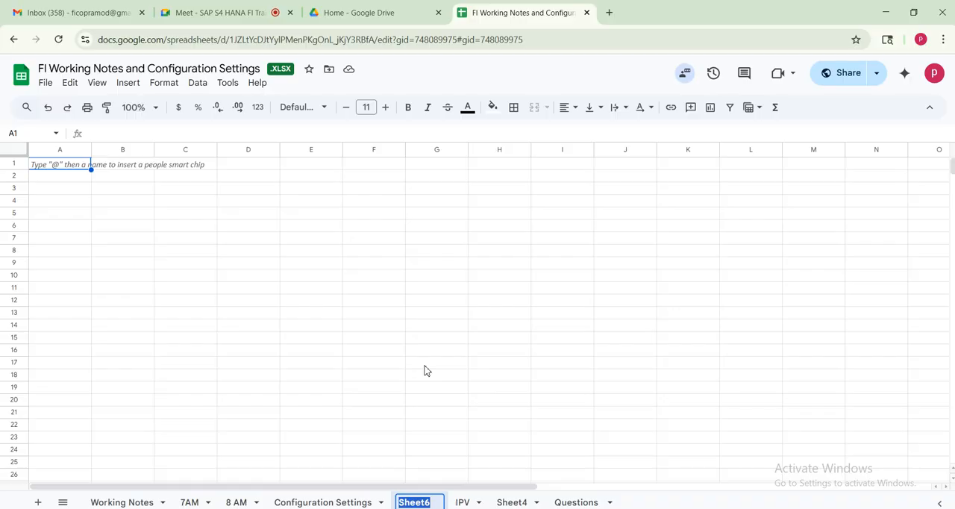
pyautogui.write('9 PM')
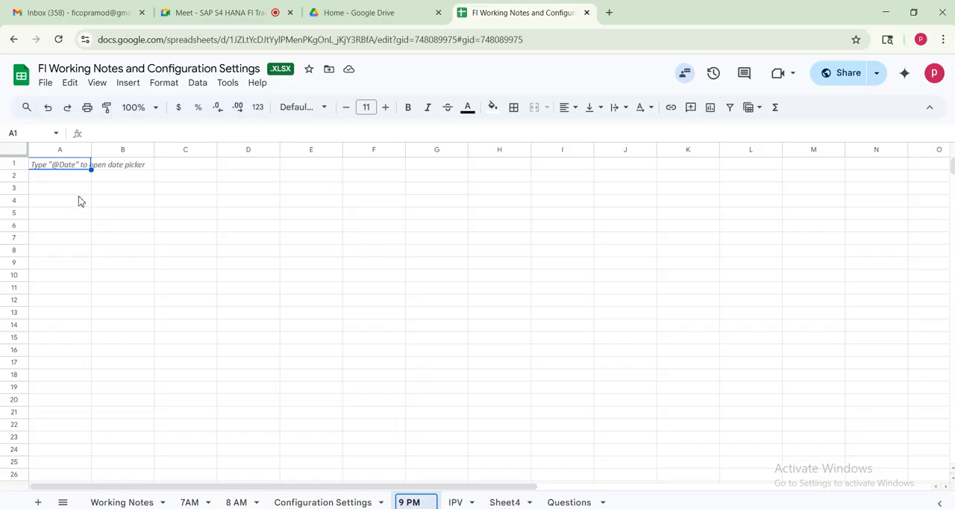
# Enter 1) in cell A3 and "Posting Period Varaint - period open" in cell B3
pyautogui.click(86, 194)
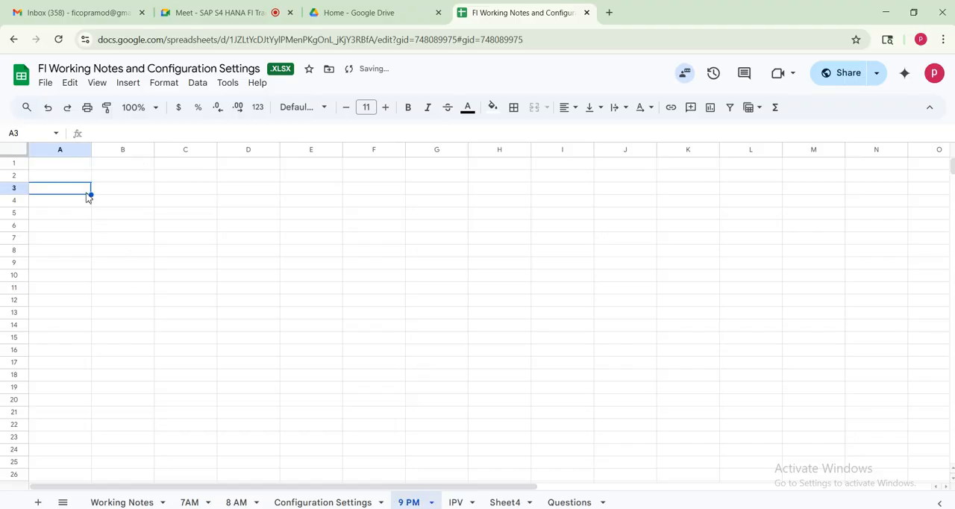
pyautogui.write('1)')
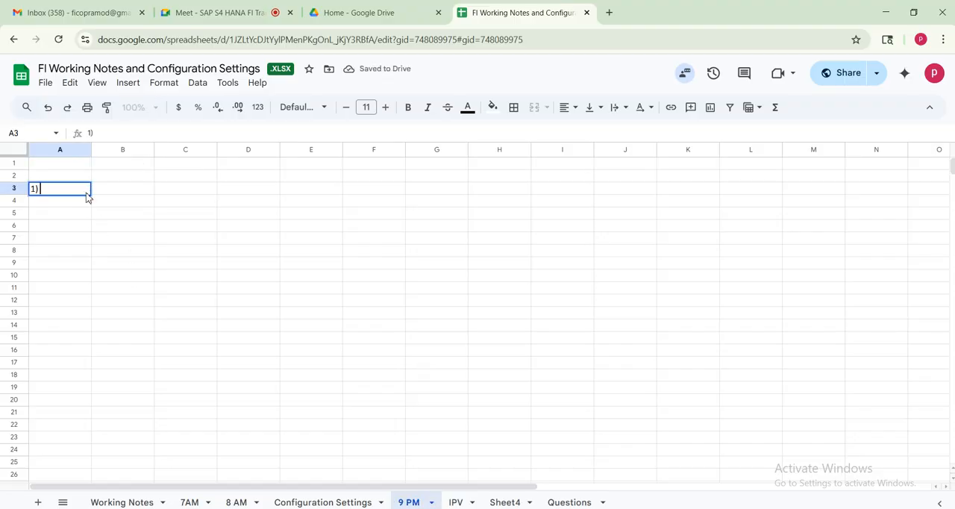
pyautogui.press('Tab')
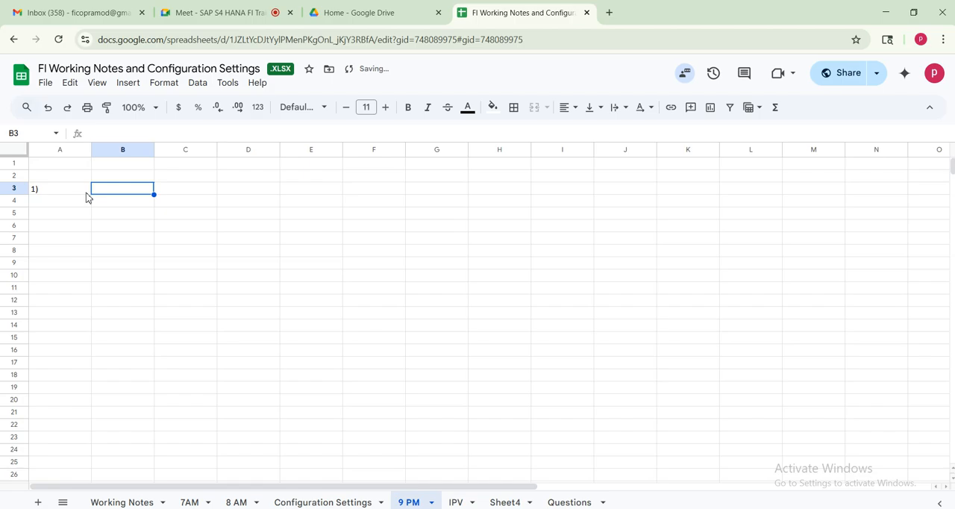
pyautogui.write('Posting Period Vara')
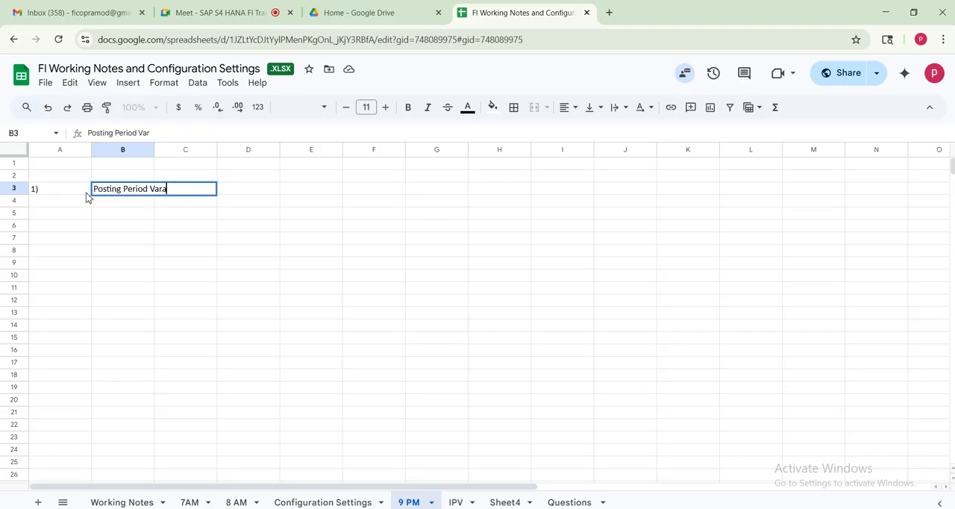
pyautogui.write('int - period op')
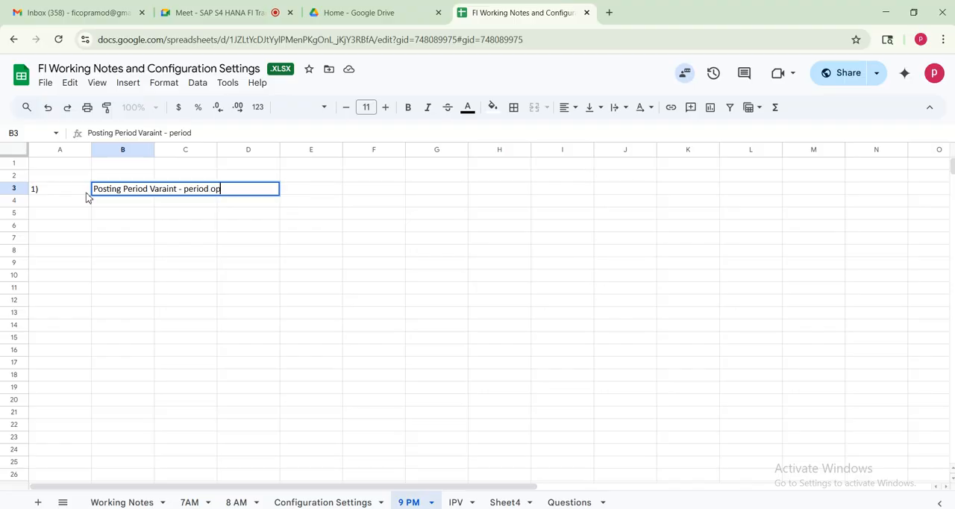
pyautogui.write('en')
# Enter 2) in cell A4 and "Document type SA number range 01" in cell B4
pyautogui.click(75, 202)
pyautogui.write('2')
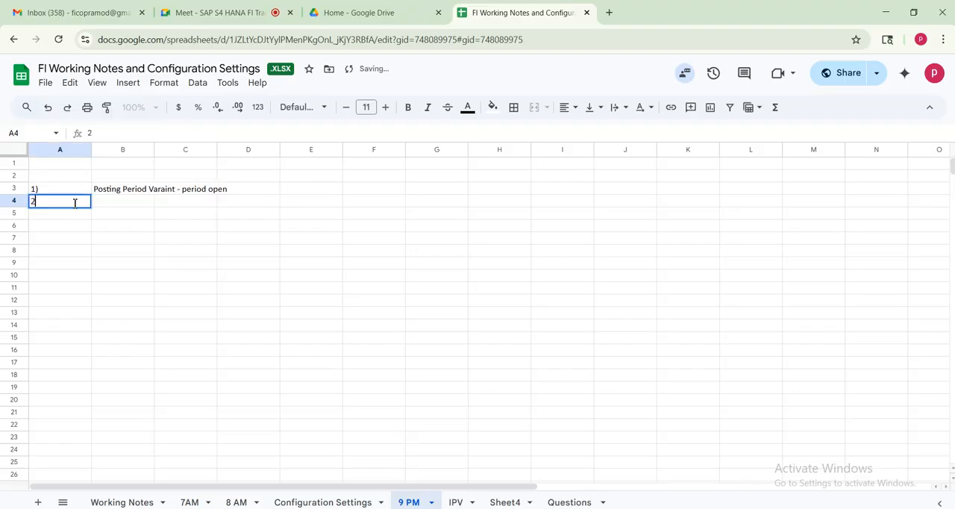
pyautogui.press('Tab')
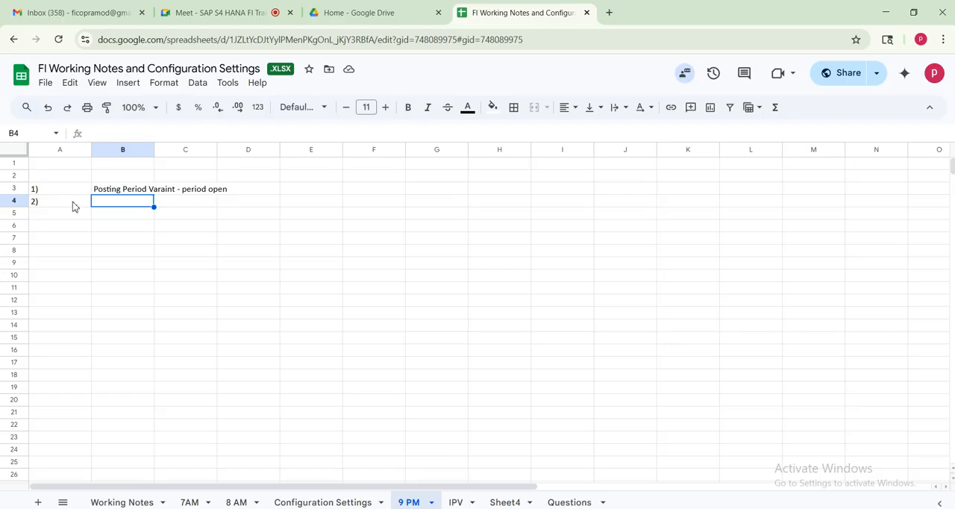
pyautogui.write('Document type SA number r')
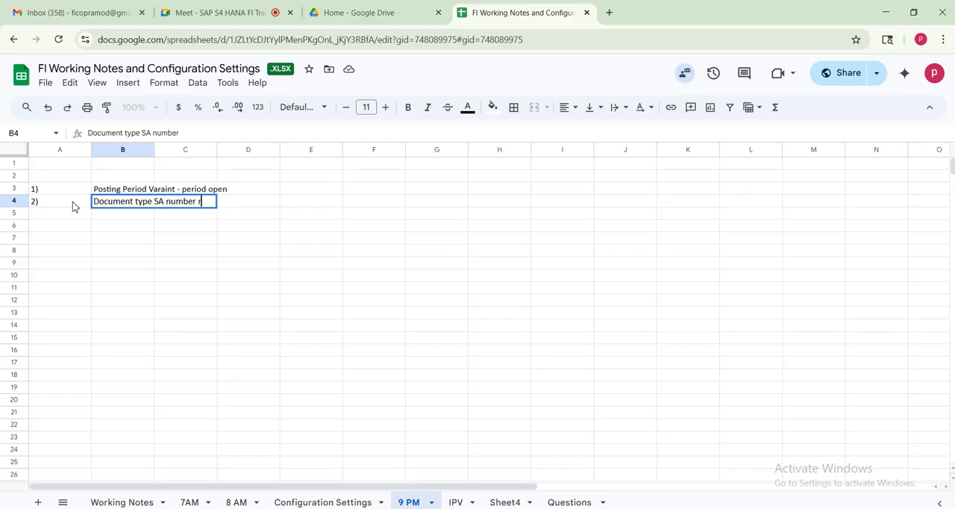
pyautogui.write('ange 01')
# Enter "3) Tolerance amount" in cell A5
pyautogui.click(53, 216)
pyautogui.write('3')
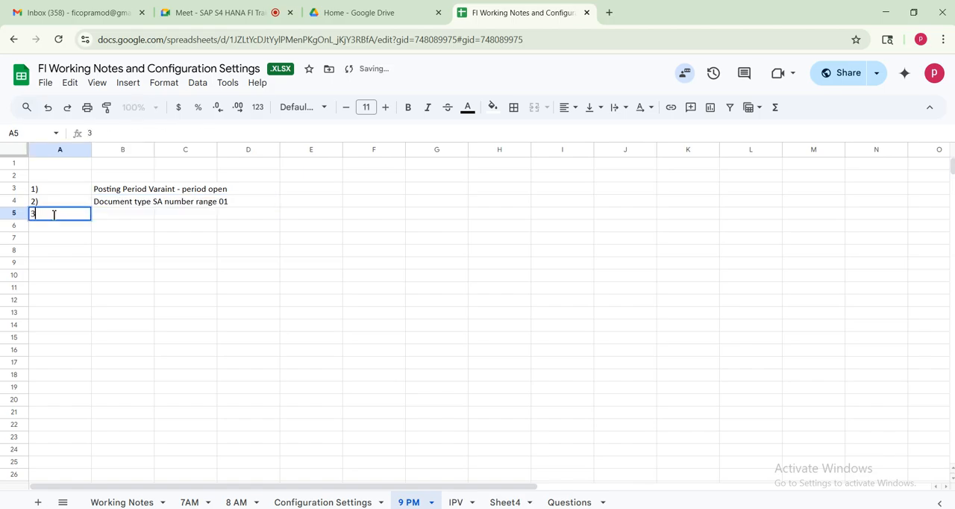
pyautogui.write(') Tole')
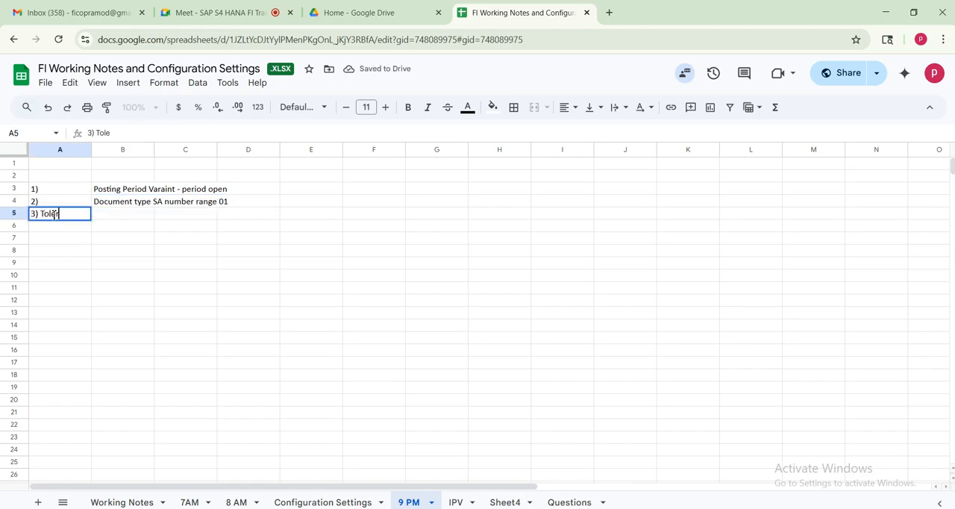
pyautogui.write('rance amount')
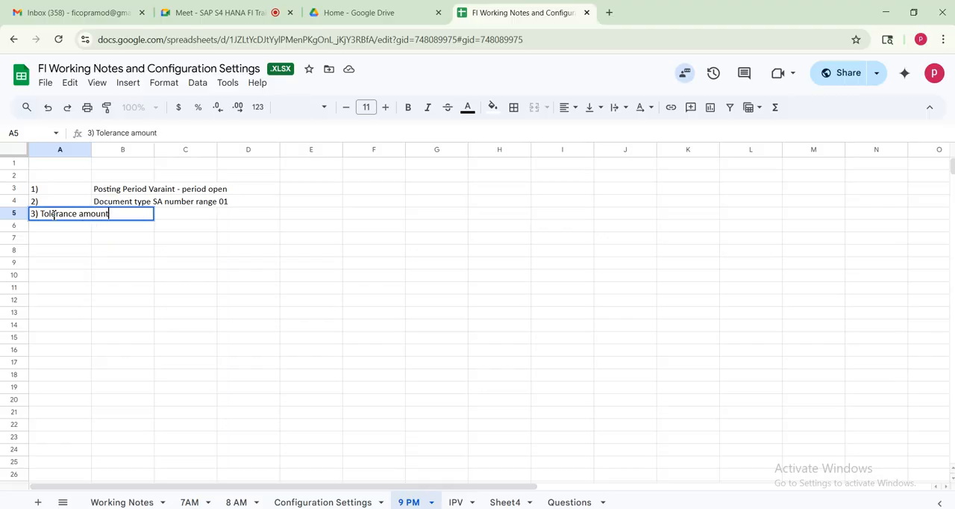
pyautogui.press('Tab')
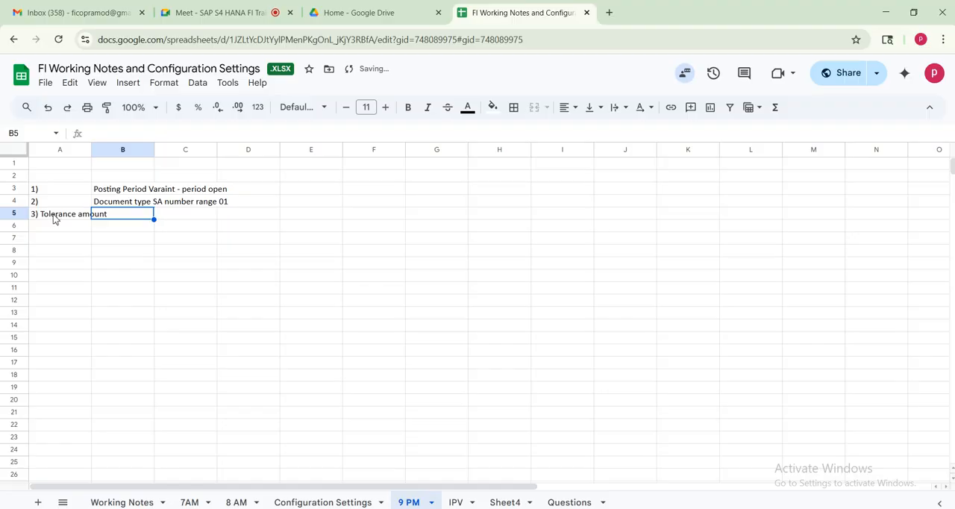
# Move the text "Tolerance amount" from cell A5 to cell B5, keeping only 3) in A5
pyautogui.click(54, 218)
pyautogui.moveTo(97, 132); pyautogui.dragTo(214, 137)
pyautogui.hotkey('ctrl', 'c')
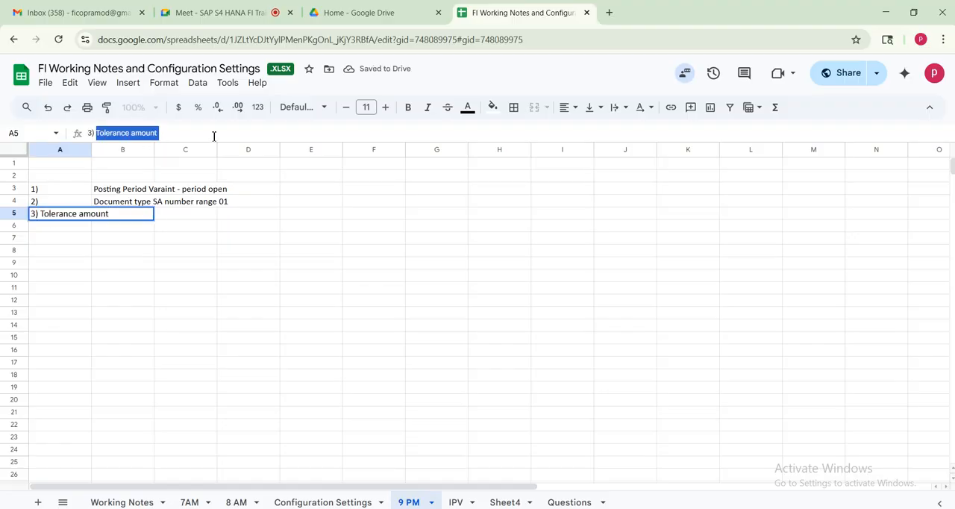
pyautogui.press('BackSpace')
pyautogui.click(183, 261)
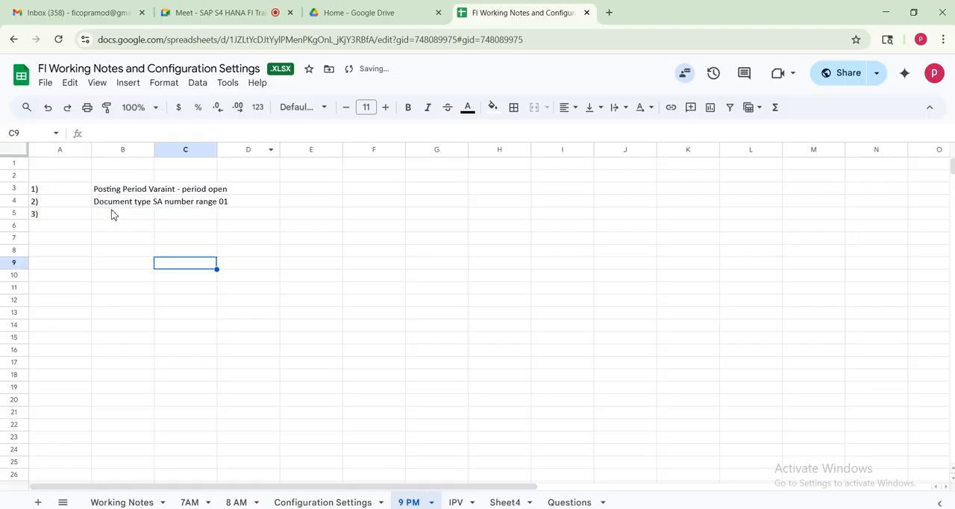
pyautogui.click(116, 217)
pyautogui.hotkey('ctrl', 'v')
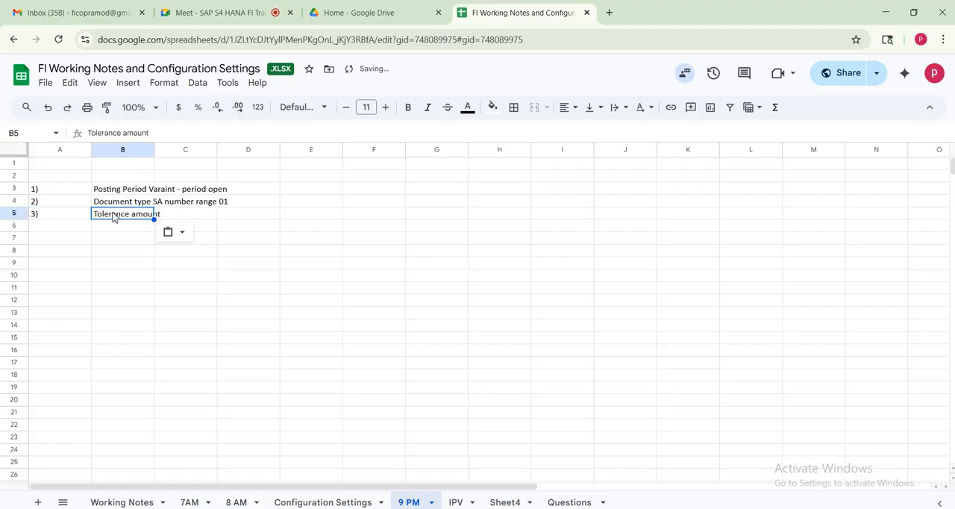
# Enter 4) in cell A6 and "Ledgers" in cell B6
pyautogui.click(57, 229)
pyautogui.write('4)')
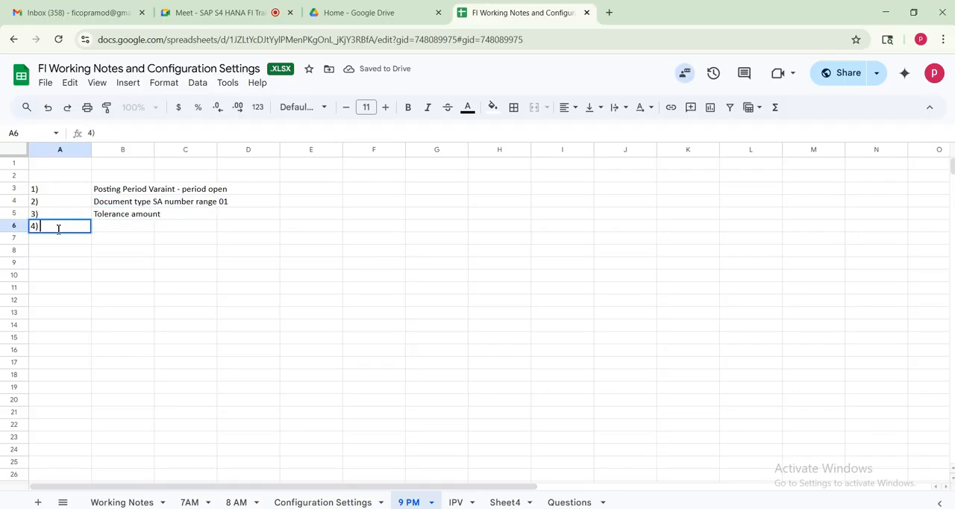
pyautogui.press('Tab')
pyautogui.write('Ledg')
pyautogui.write('s')
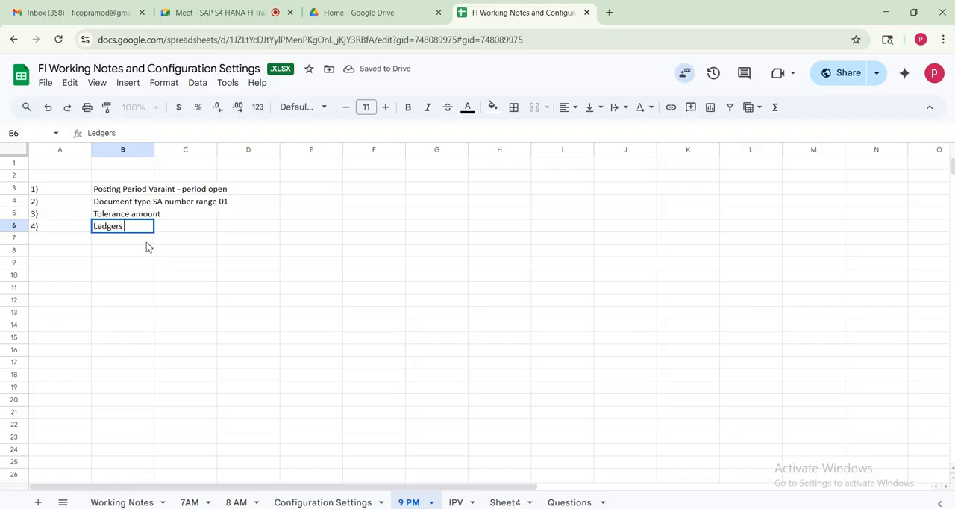
# Enter "a) ledgers which are not relevant to our company code , so we delted it" in cell C6
pyautogui.click(186, 230)
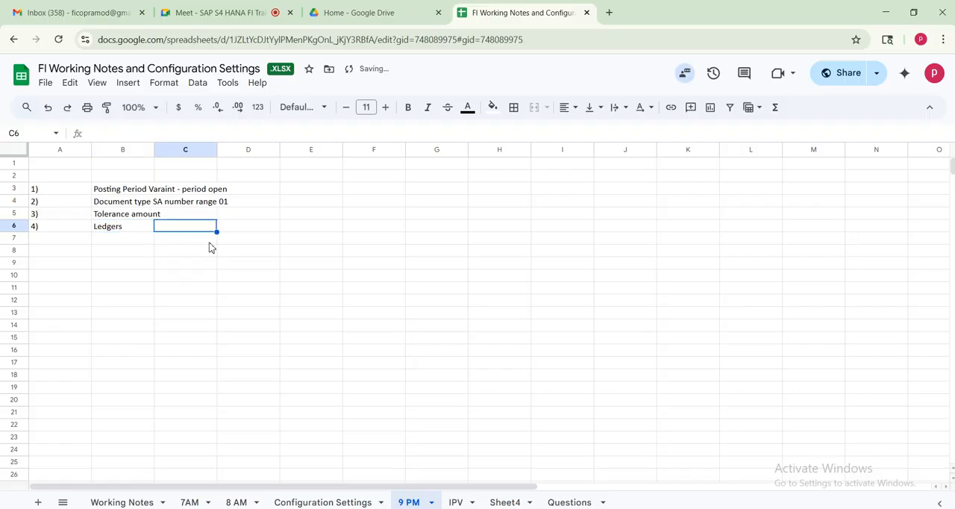
pyautogui.write('a')
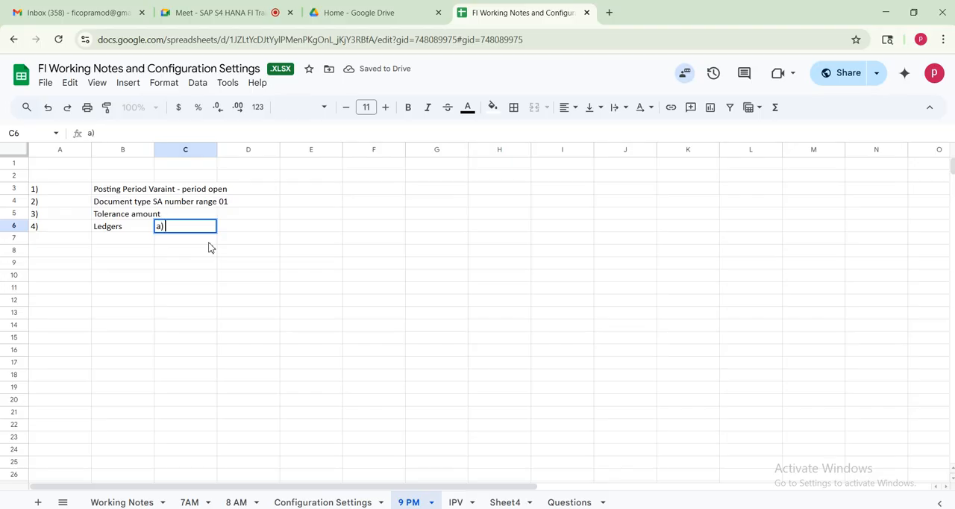
pyautogui.write(') ledg')
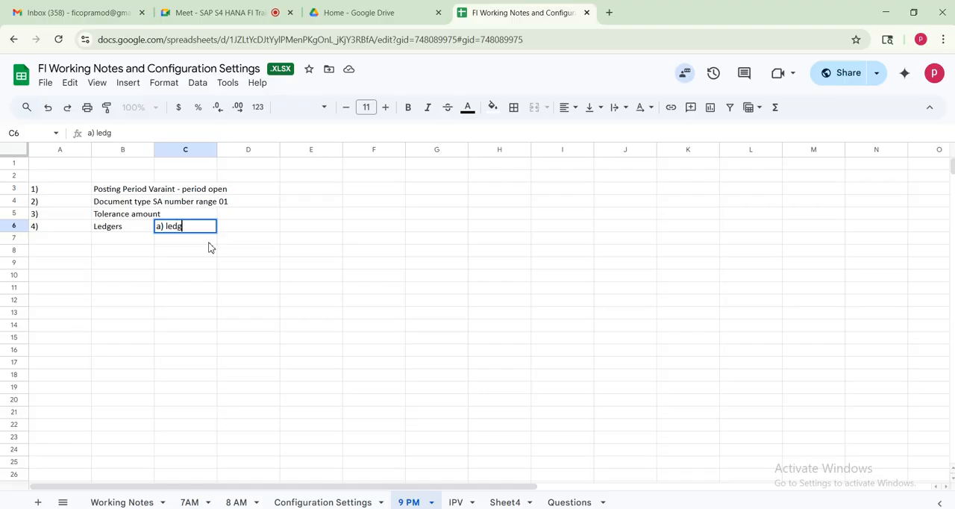
pyautogui.write('ers wheo')
pyautogui.write('ich are not')
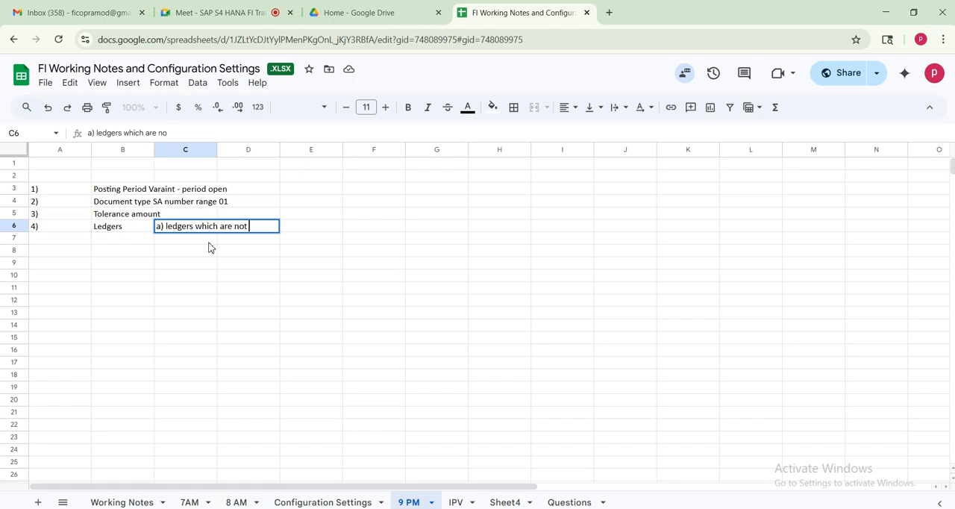
pyautogui.write('vant to our company code')
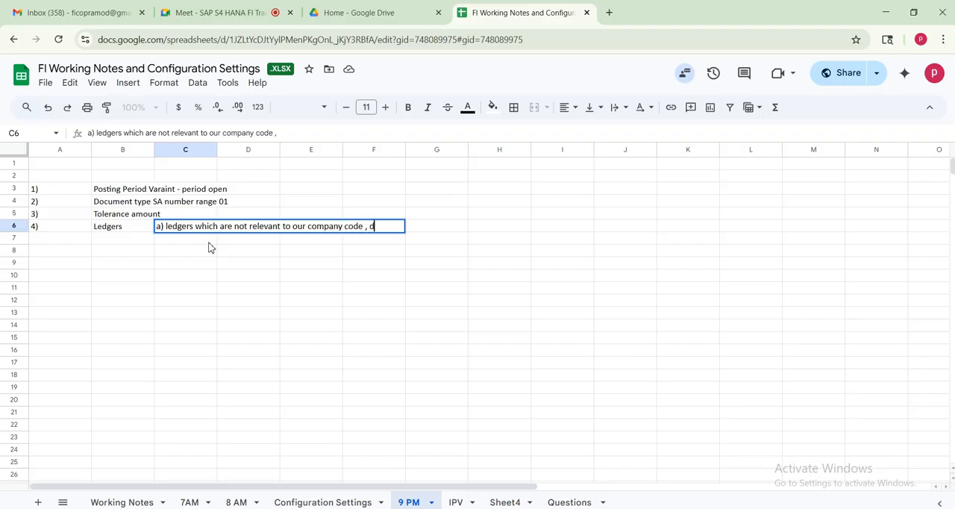
pyautogui.write(', so we delted it')
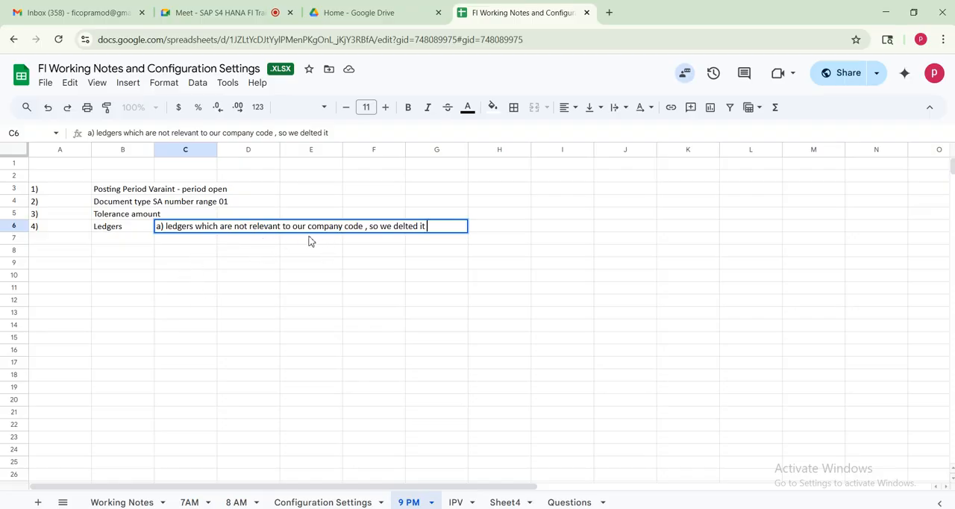
# Correct the end of the C6 note, removing "so" and fixing the spelling so it reads "we deleted it"
pyautogui.press('BackSpace')
pyautogui.press('BackSpace')
pyautogui.click(399, 226)
pyautogui.write('e')
pyautogui.click(174, 282)
# Enter "b) currency conversion 30 group currency missing for our company code" in cell C7
pyautogui.click(183, 239)
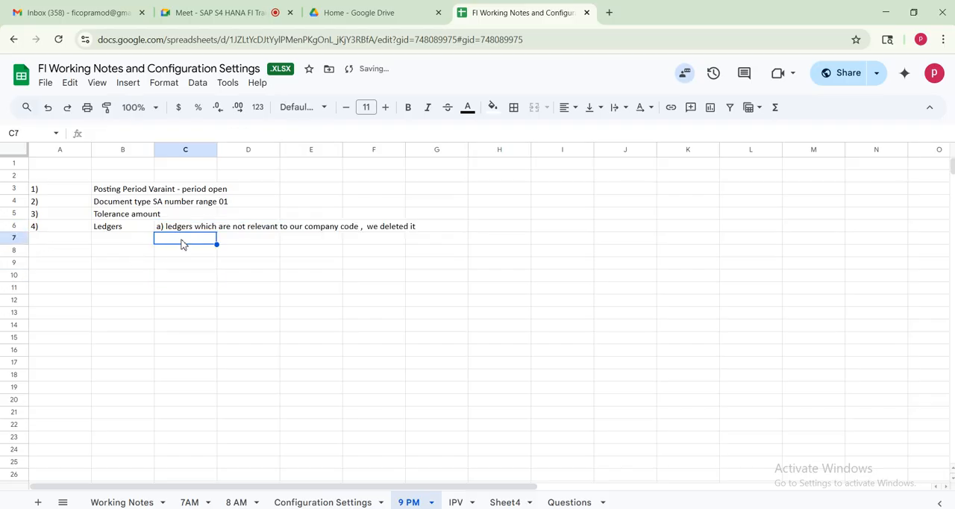
pyautogui.write('v')
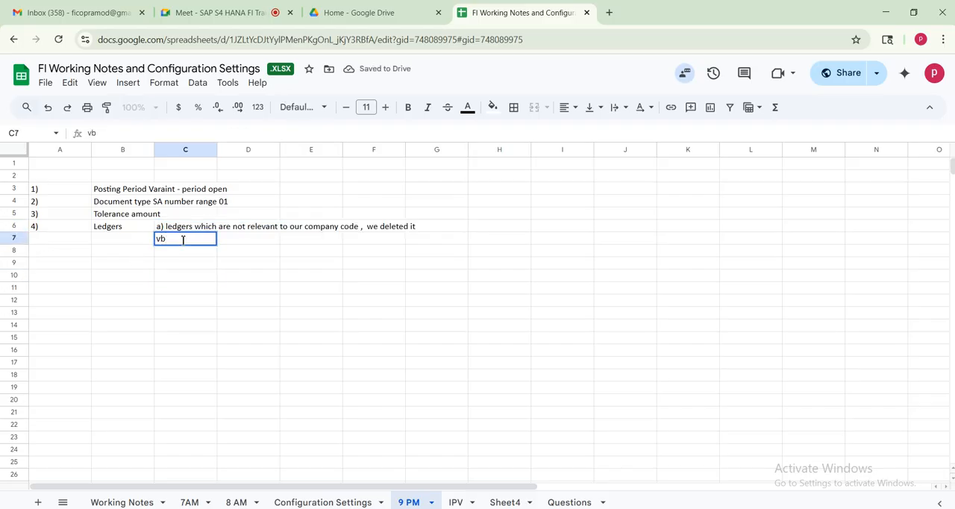
pyautogui.press('BackSpace')
pyautogui.write('b) currency conversion 30')
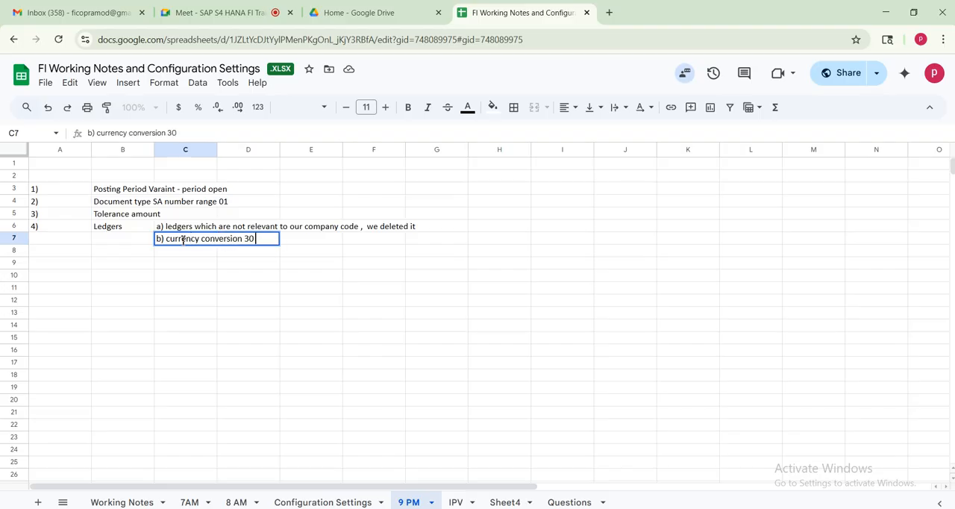
pyautogui.write(' group currency missing for o')
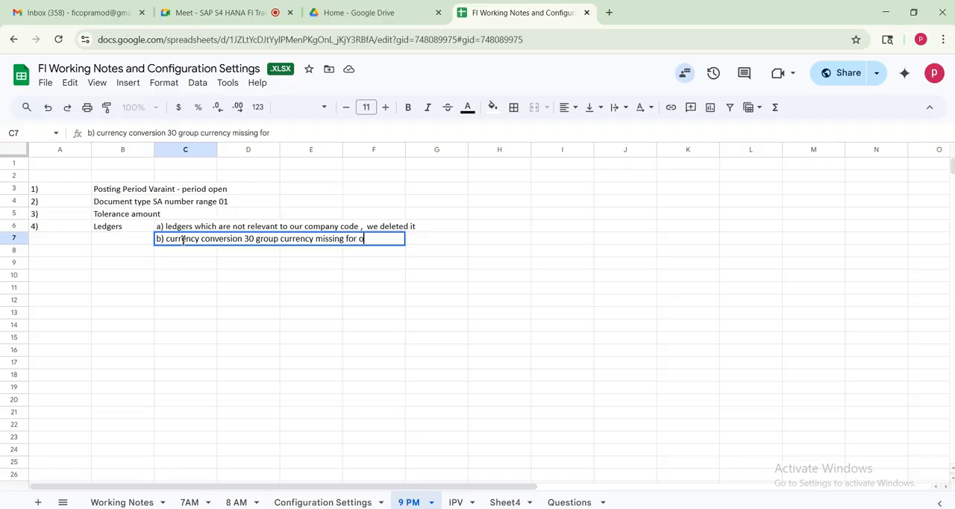
pyautogui.write('ur coapny')
pyautogui.write(' co')
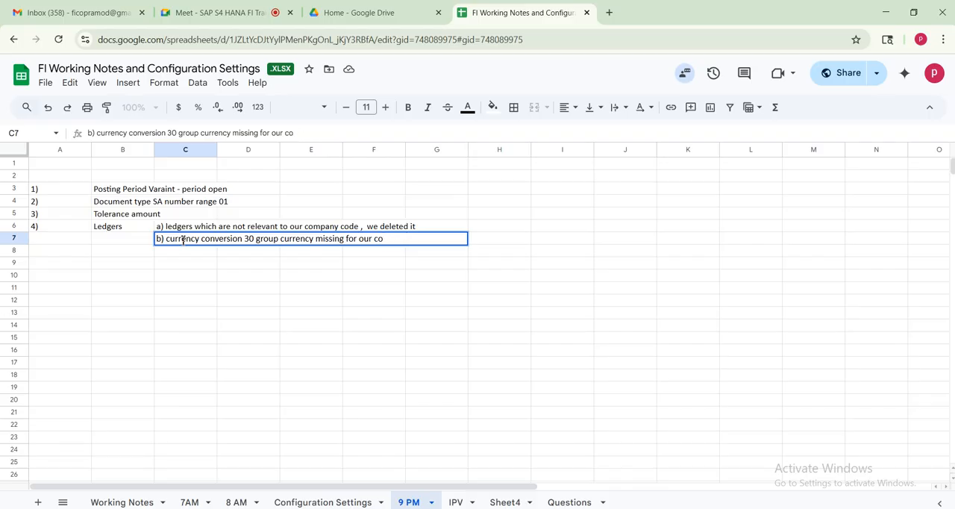
pyautogui.write('any code')
pyautogui.click(178, 254)
pyautogui.write('c)')
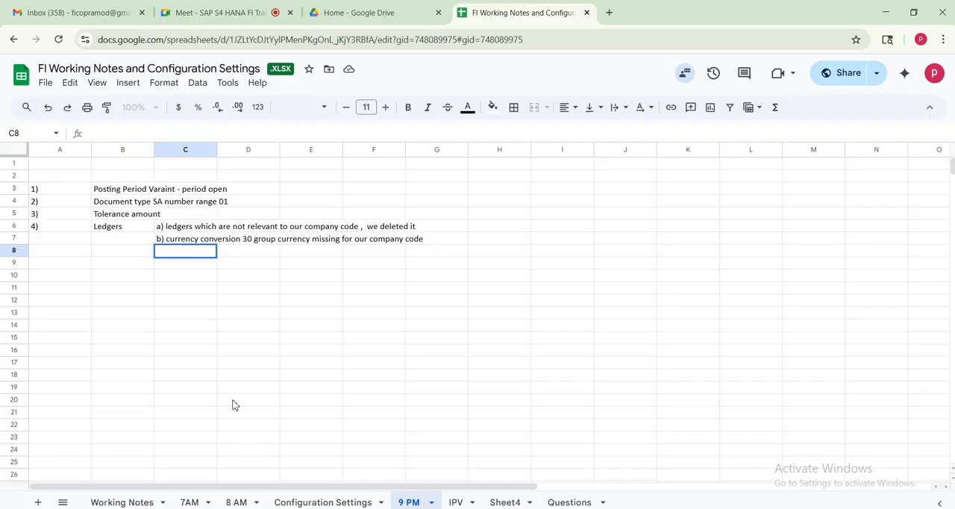
pyautogui.click(232, 382)
pyautogui.moveTo(54, 176); pyautogui.dragTo(435, 254)
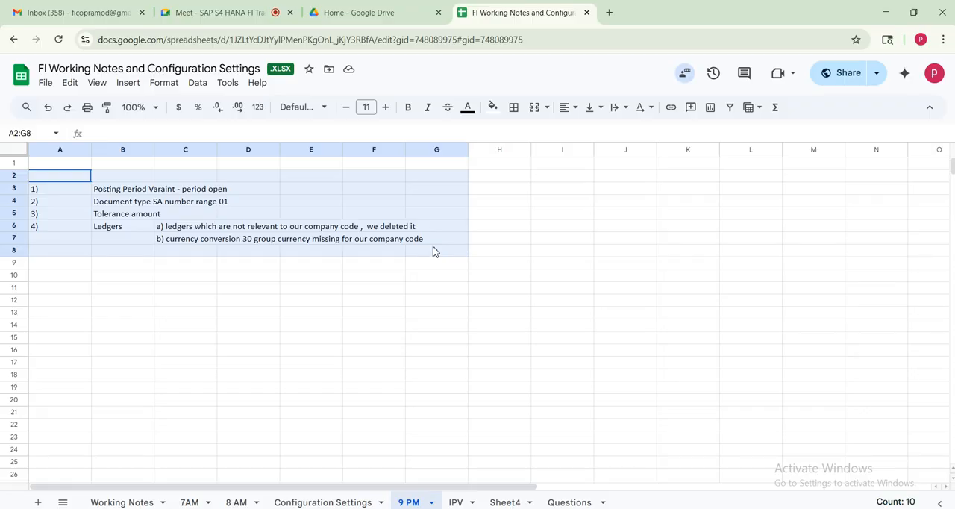
pyautogui.moveTo(432, 249); pyautogui.dragTo(433, 249)
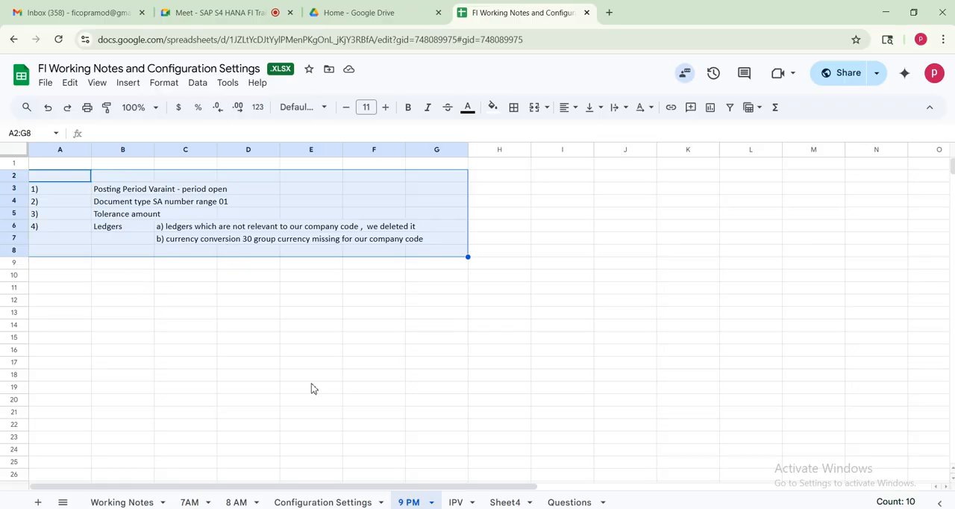
# Switch to SAP and display the G/L document just posted in company code AM01
pyautogui.click(279, 508)
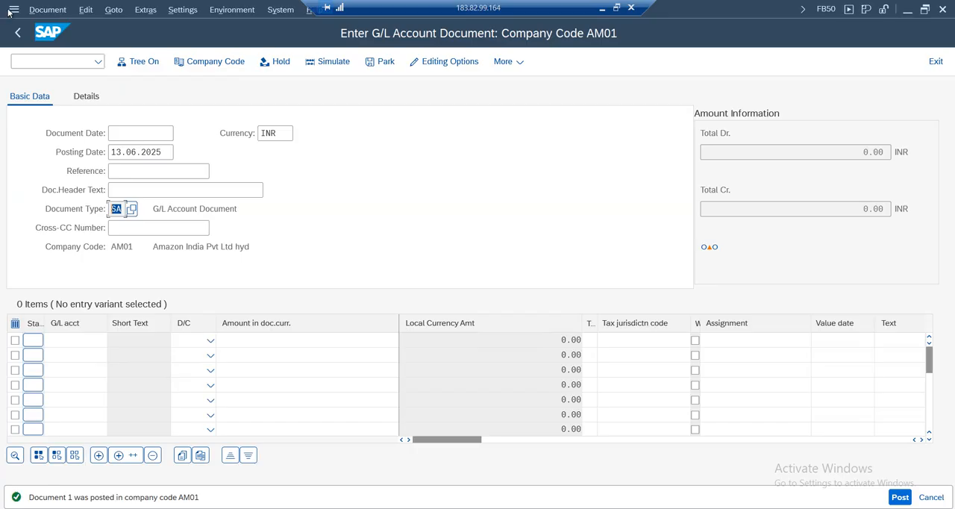
pyautogui.click(48, 10)
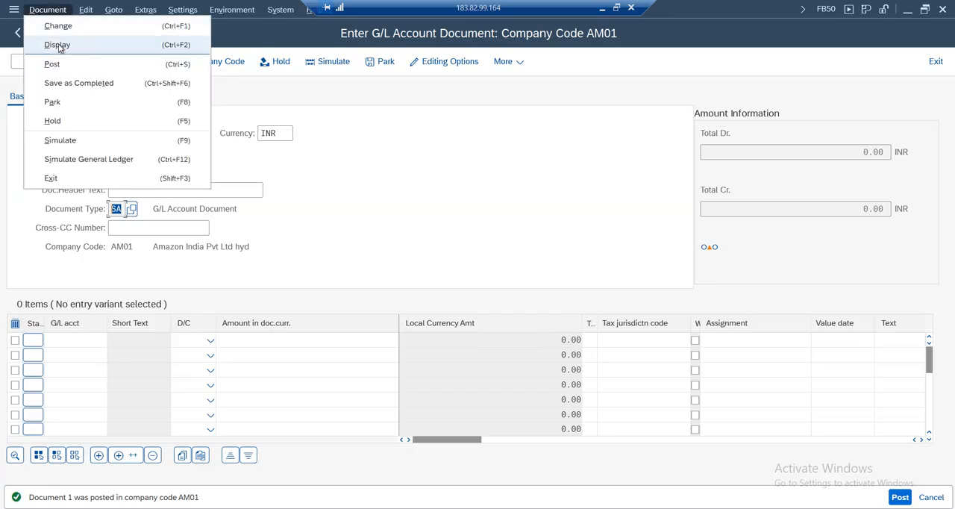
pyautogui.click(57, 45)
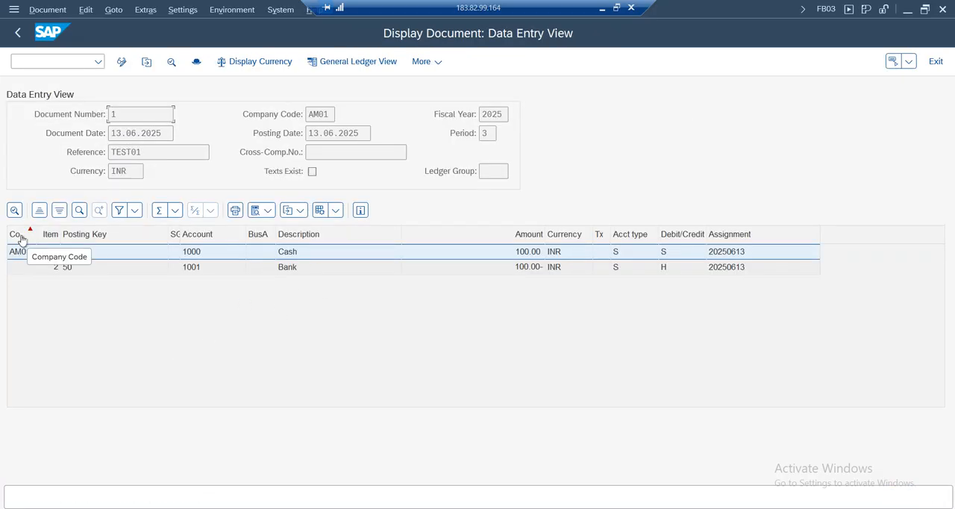
# Check the posting keys of both line items and open the list of possible posting keys from item 1
pyautogui.click(53, 268)
pyautogui.click(105, 267)
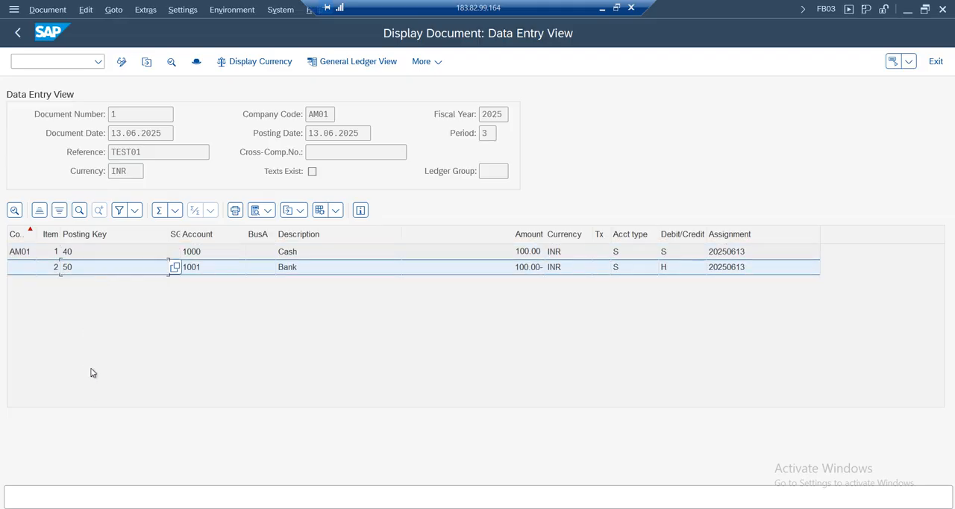
pyautogui.click(84, 255)
pyautogui.click(83, 268)
pyautogui.click(150, 256)
pyautogui.doubleClick(165, 256)
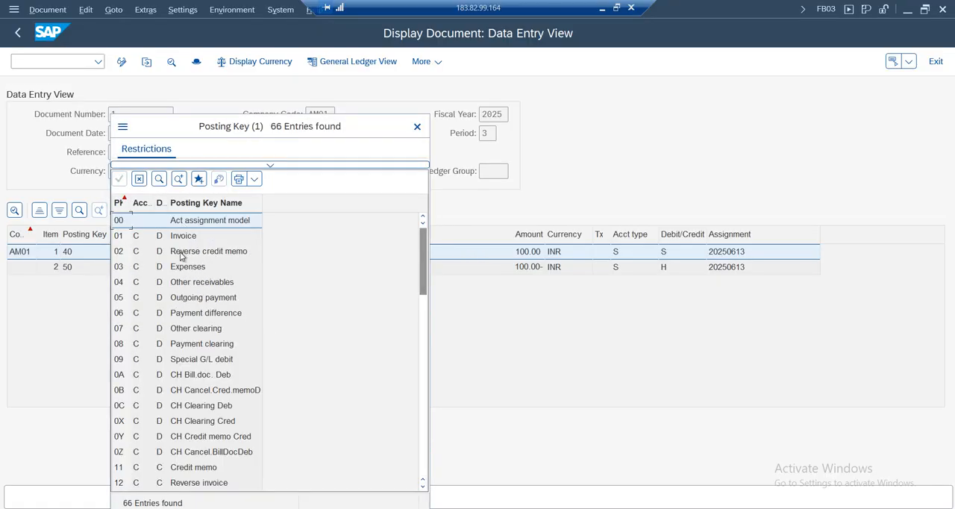
# Examine the account types and debit/credit indicators in the posting key list, comparing customer, vendor, asset and G/L keys 40 and 50
pyautogui.click(137, 238)
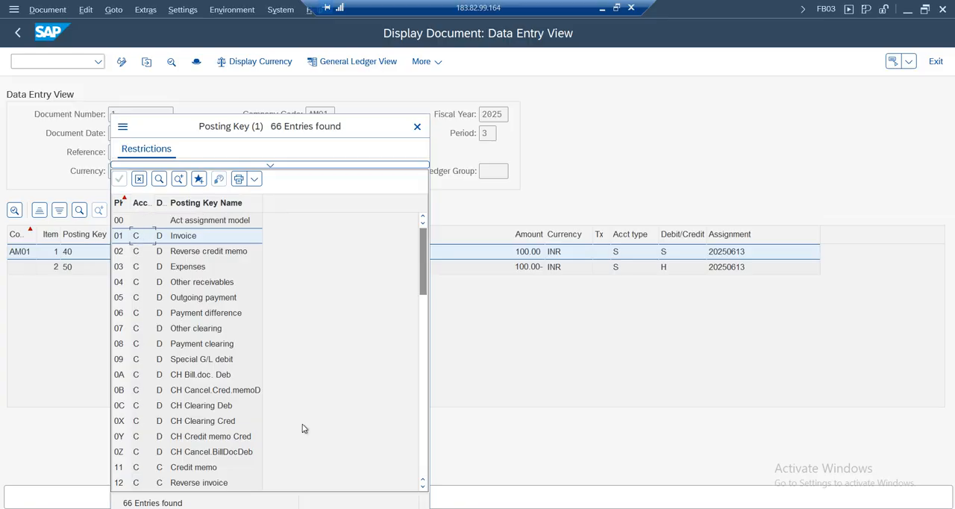
pyautogui.moveTo(424, 270); pyautogui.dragTo(425, 387)
pyautogui.click(134, 270)
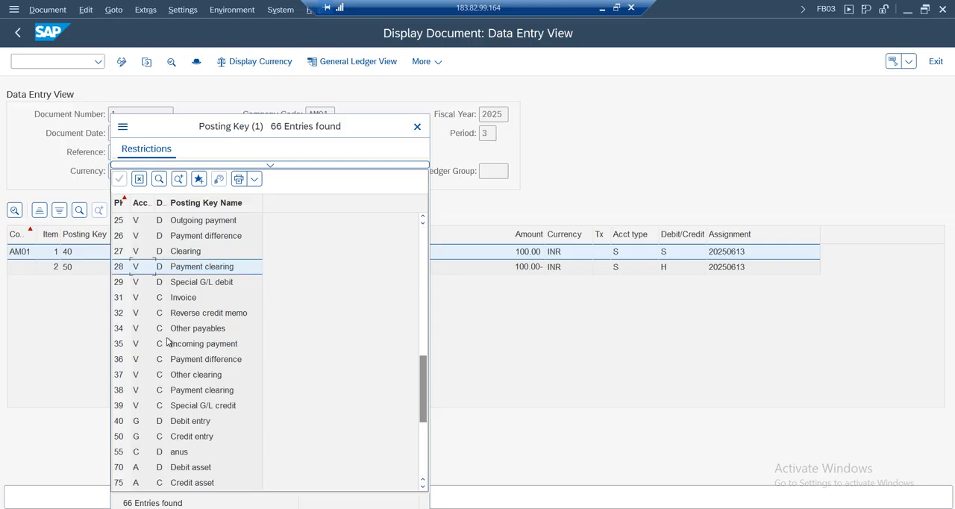
pyautogui.click(137, 473)
pyautogui.click(138, 425)
pyautogui.moveTo(199, 128); pyautogui.dragTo(298, 70)
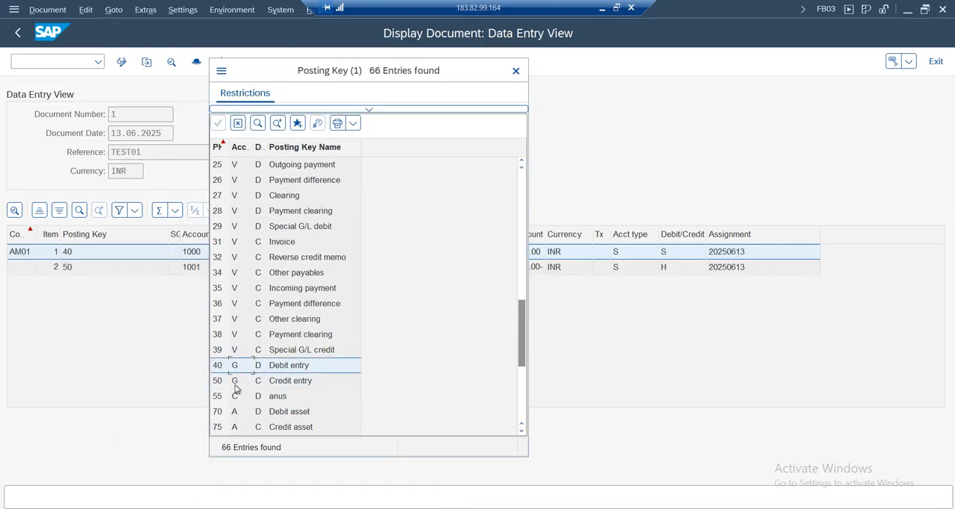
pyautogui.click(274, 371)
pyautogui.click(284, 382)
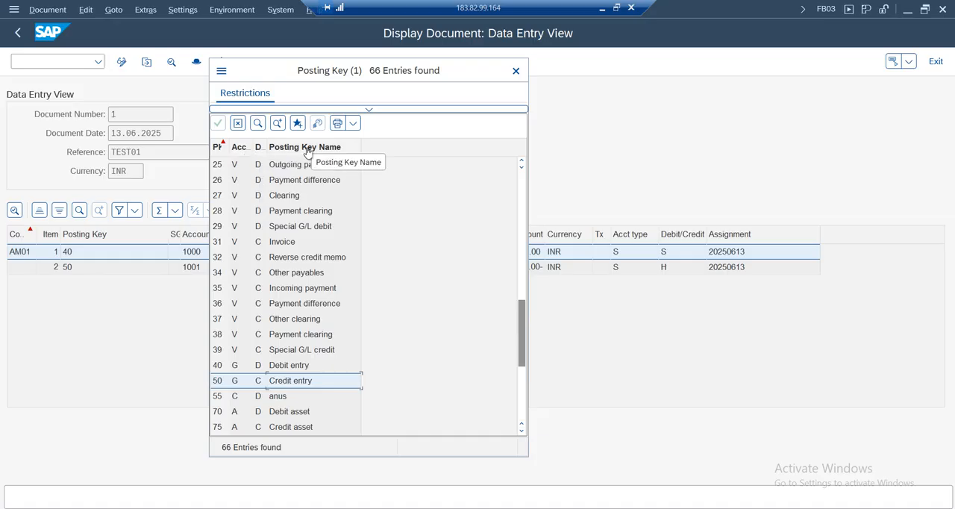
pyautogui.click(282, 368)
pyautogui.click(284, 379)
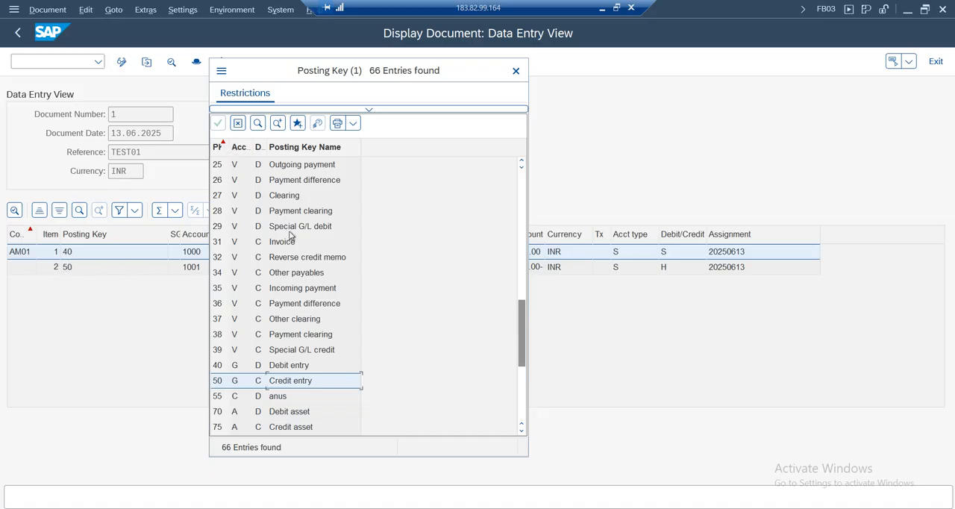
# Review the posting key list from its start to vendor invoice key 31, checking its account type and debit/credit indicator, and close the list
pyautogui.moveTo(524, 342); pyautogui.dragTo(268, 349)
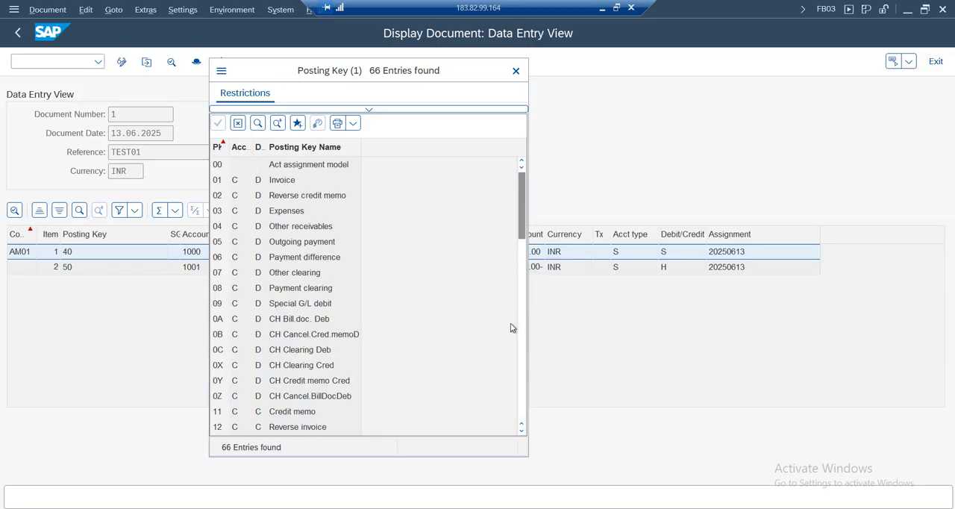
pyautogui.moveTo(523, 217); pyautogui.dragTo(523, 325)
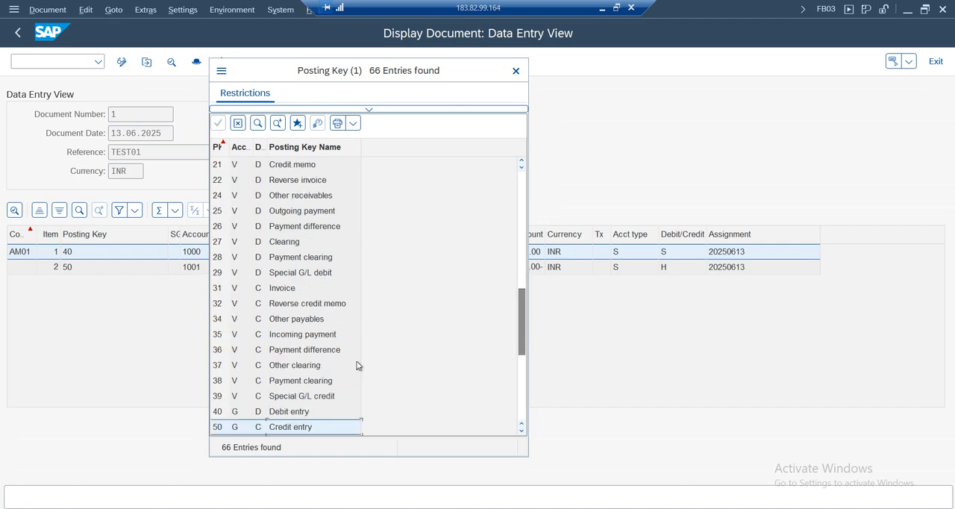
pyautogui.click(219, 291)
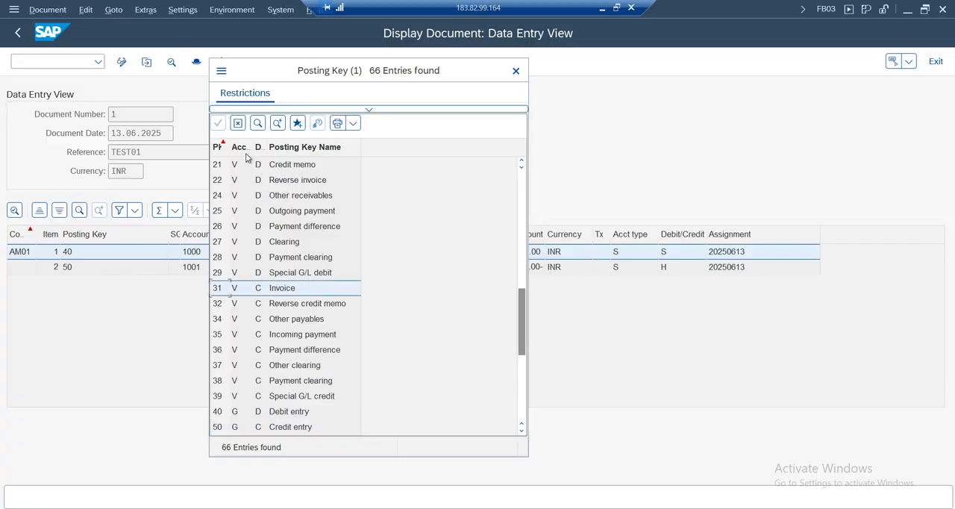
pyautogui.click(246, 293)
pyautogui.click(257, 291)
pyautogui.click(515, 71)
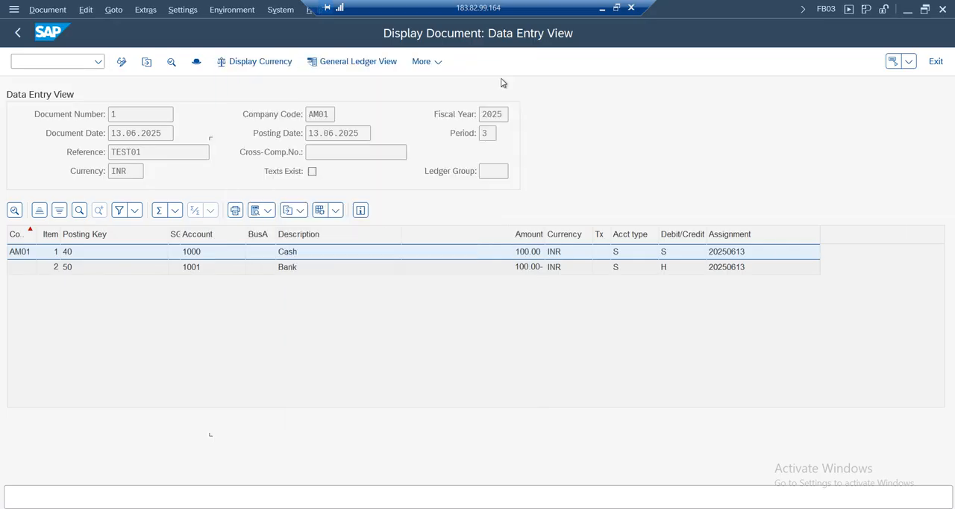
# Review the account, description, business area and amount of the Bank line item
pyautogui.click(216, 268)
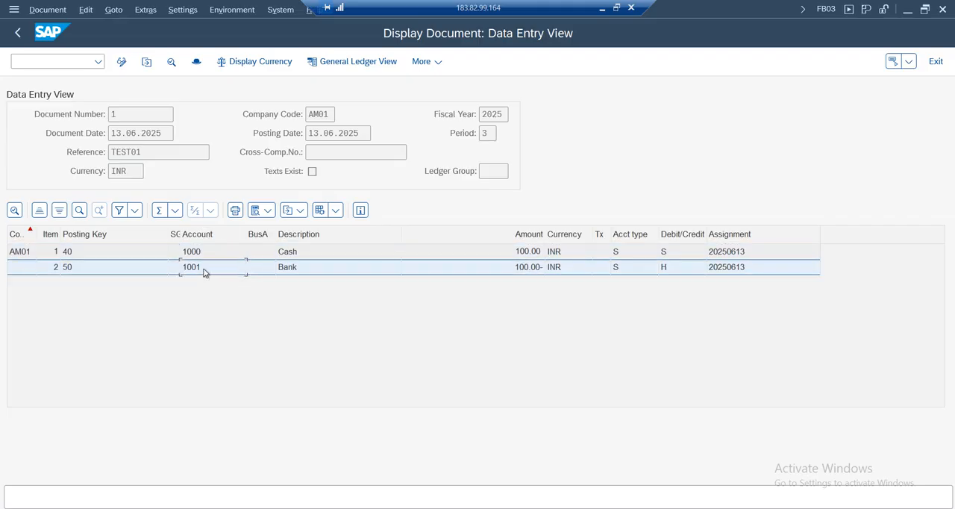
pyautogui.click(333, 268)
pyautogui.click(253, 268)
pyautogui.click(535, 268)
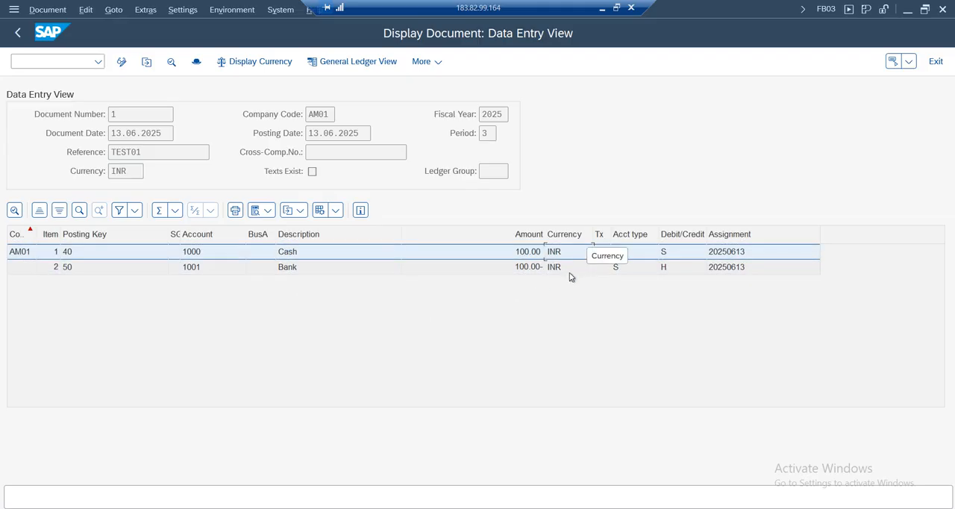
# Look up the possible account types for the Cash line item and close the list
pyautogui.click(632, 270)
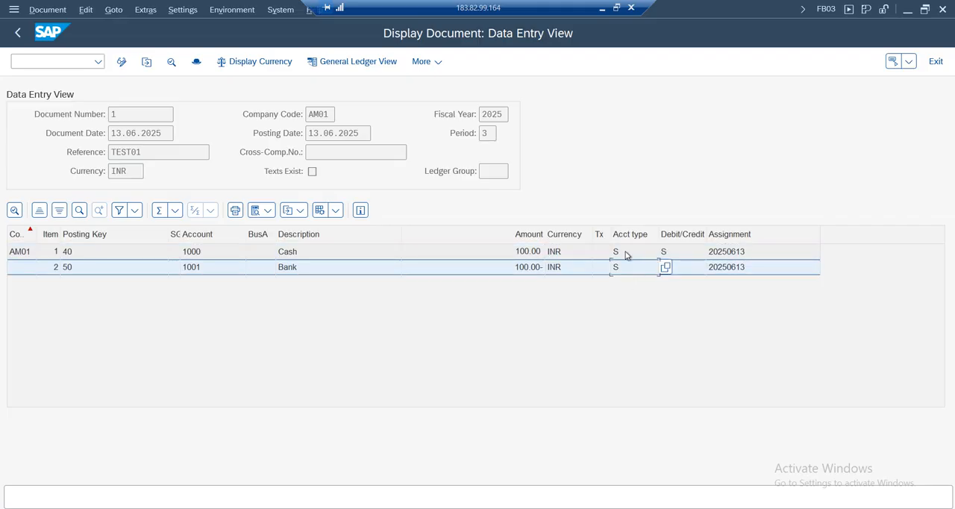
pyautogui.click(646, 252)
pyautogui.click(664, 252)
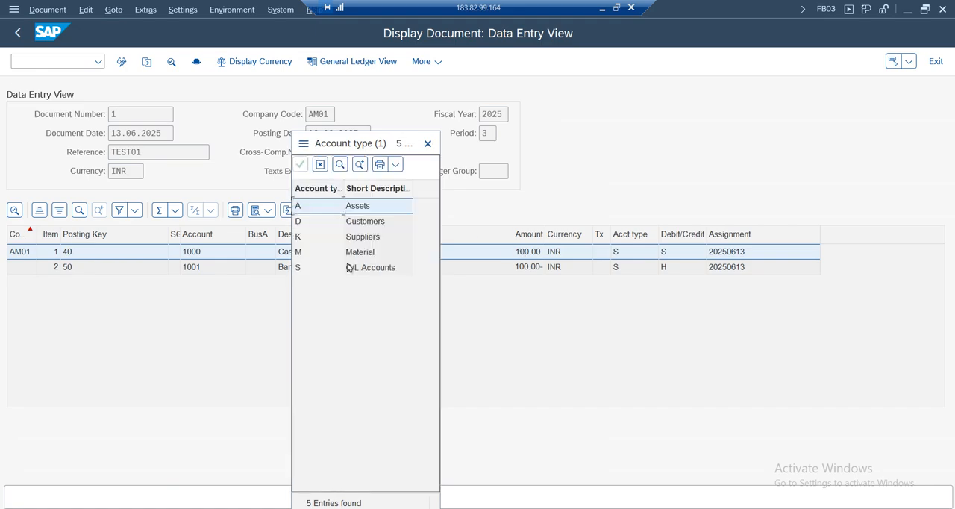
pyautogui.click(428, 144)
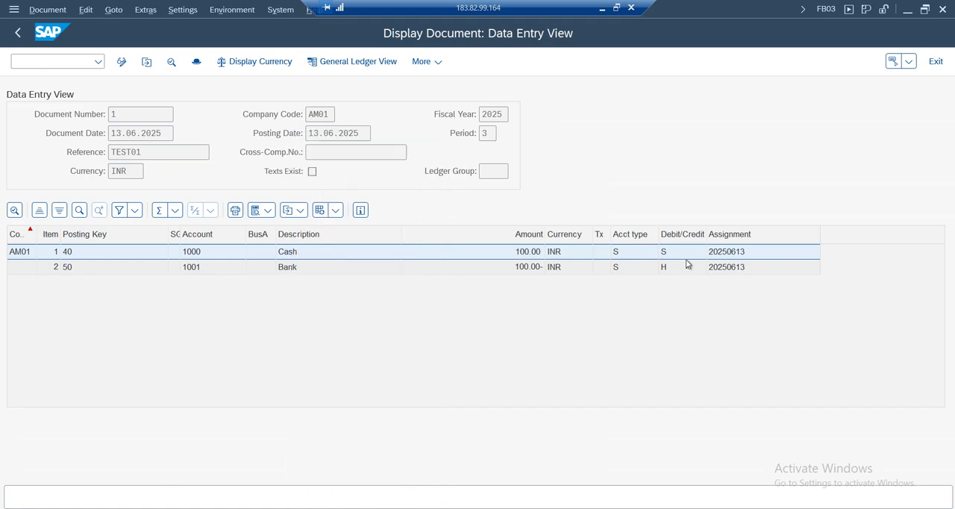
# Compare the debit/credit indicators and assignment values of the Cash and Bank line items
pyautogui.click(686, 271)
pyautogui.click(673, 254)
pyautogui.click(682, 271)
pyautogui.click(750, 255)
pyautogui.click(750, 268)
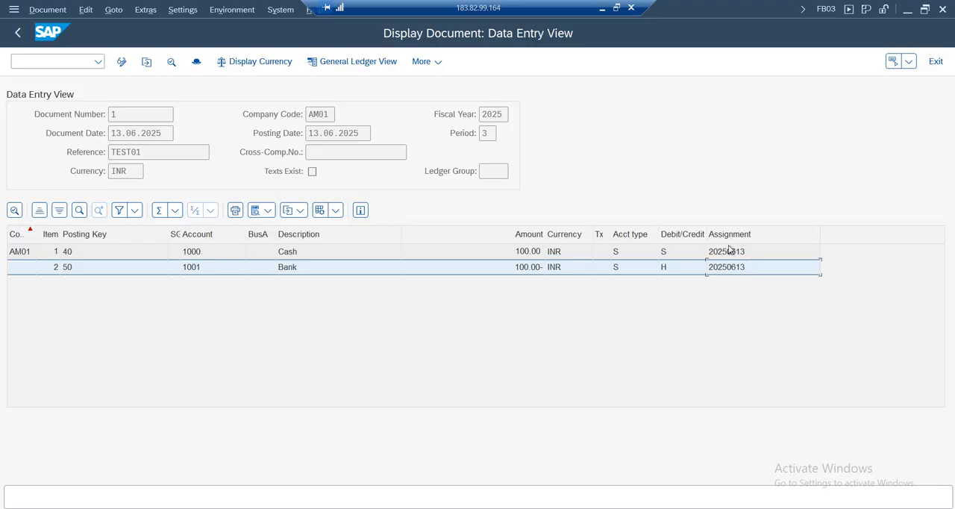
pyautogui.click(727, 257)
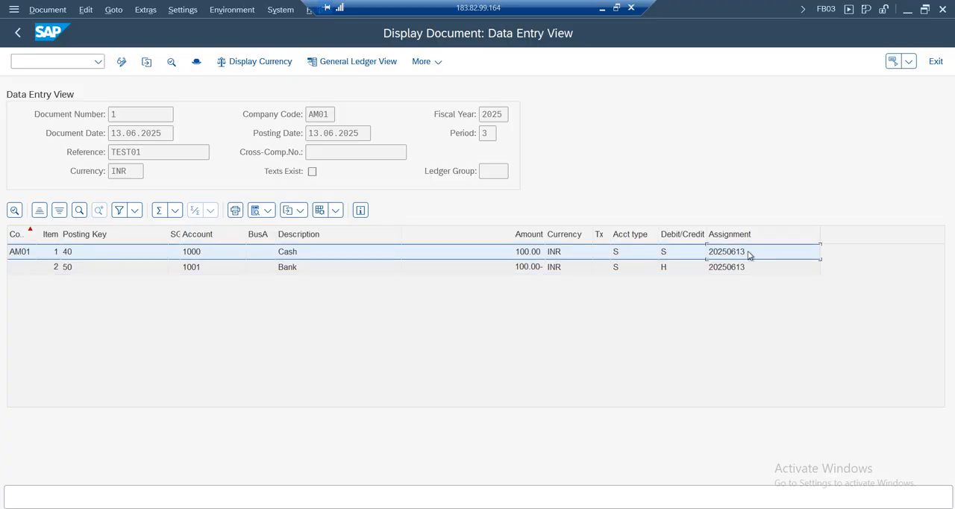
# Compare the document date with the assignment values of the Cash and Bank line items
pyautogui.click(152, 134)
pyautogui.click(743, 270)
pyautogui.click(747, 257)
pyautogui.click(746, 267)
pyautogui.click(750, 255)
pyautogui.click(749, 269)
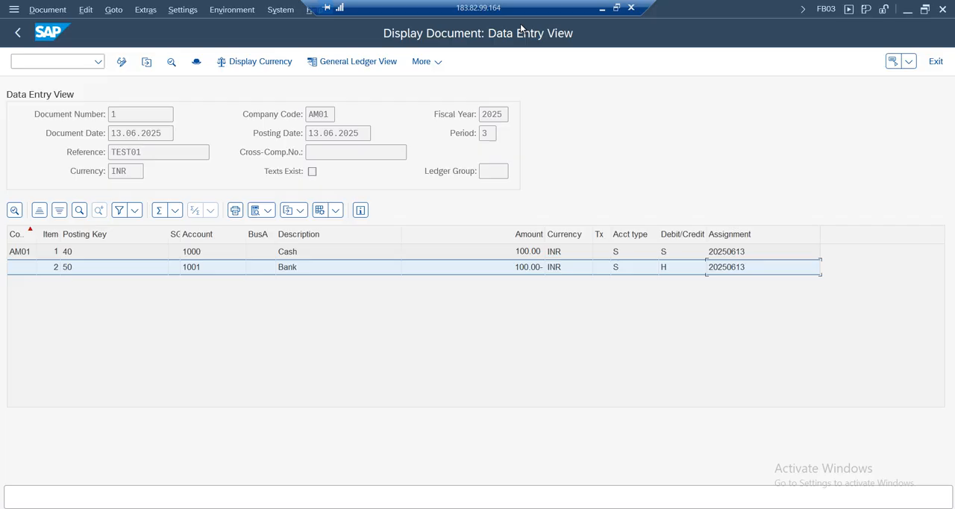
# Compare the document's general ledger view in ledgers 0L and AI, and return to the data entry view
pyautogui.click(354, 64)
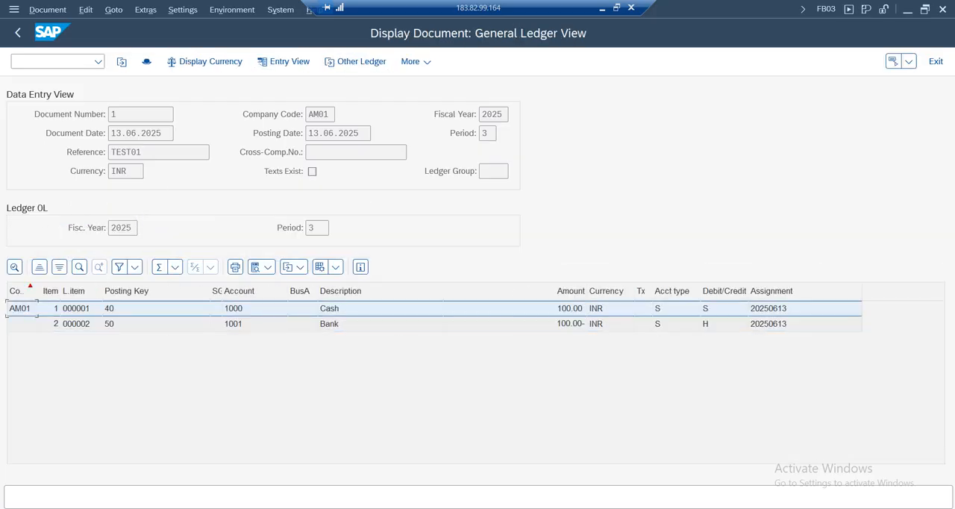
pyautogui.click(39, 61)
pyautogui.click(355, 62)
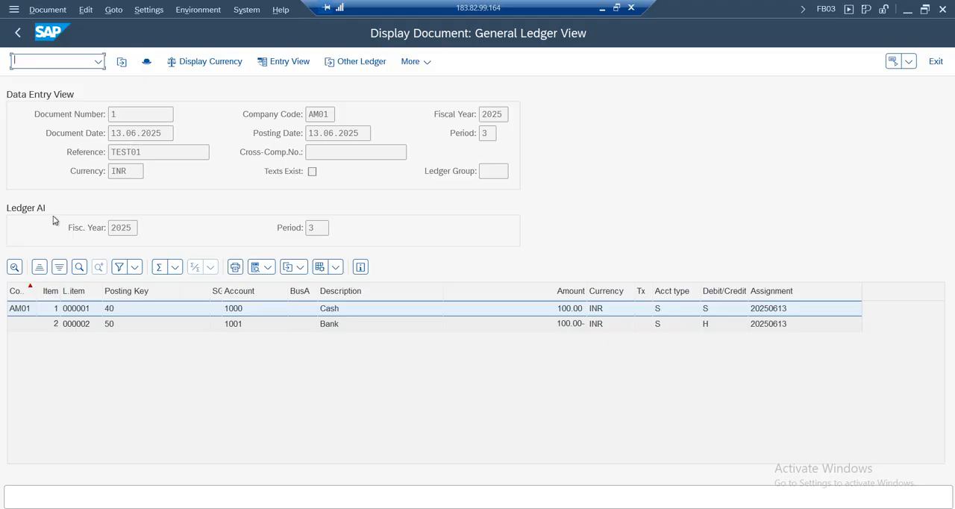
pyautogui.click(319, 115)
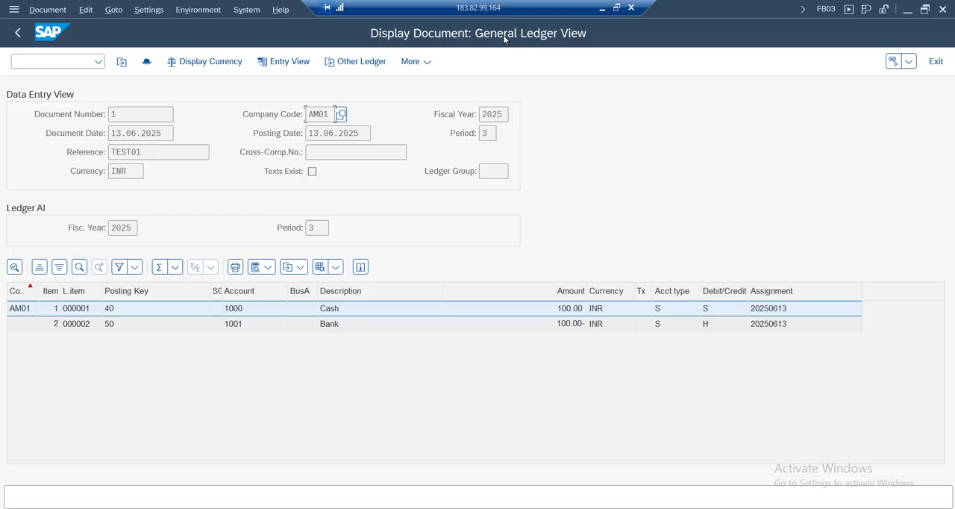
pyautogui.click(284, 63)
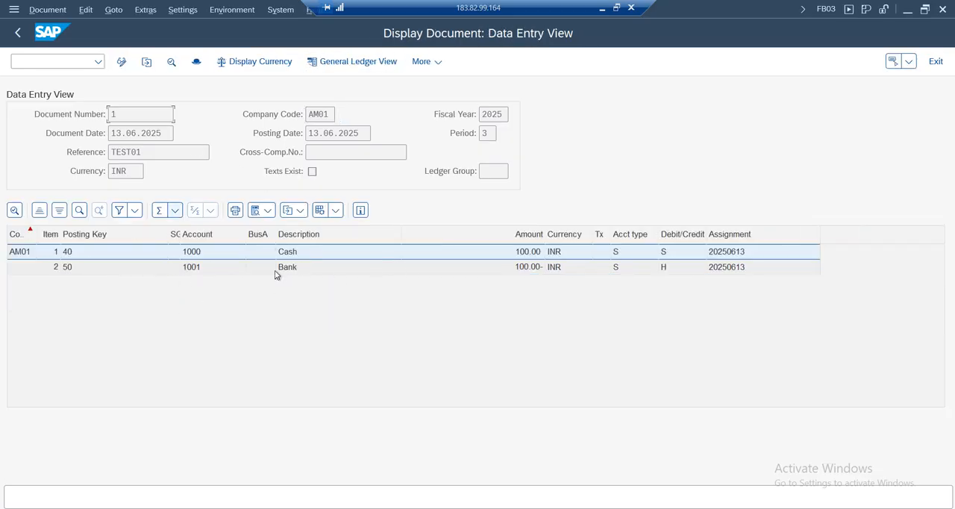
pyautogui.click(353, 63)
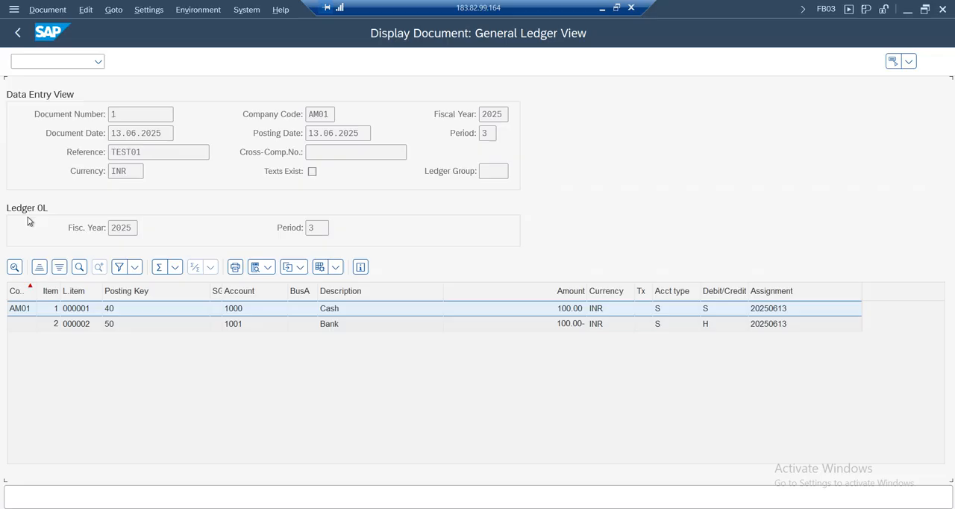
pyautogui.click(287, 62)
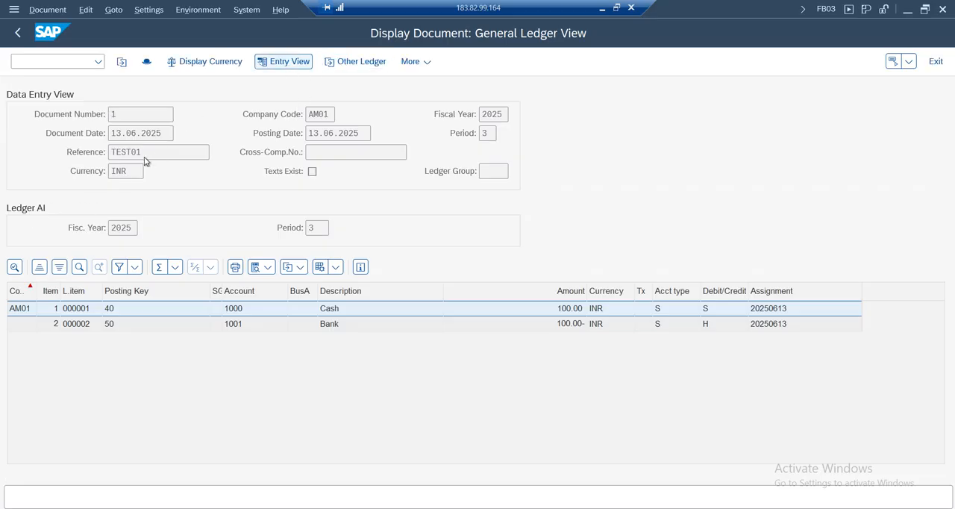
# Look through the document, local and group currency options and display the document in Group Currency
pyautogui.click(256, 63)
pyautogui.moveTo(286, 220); pyautogui.dragTo(520, 159)
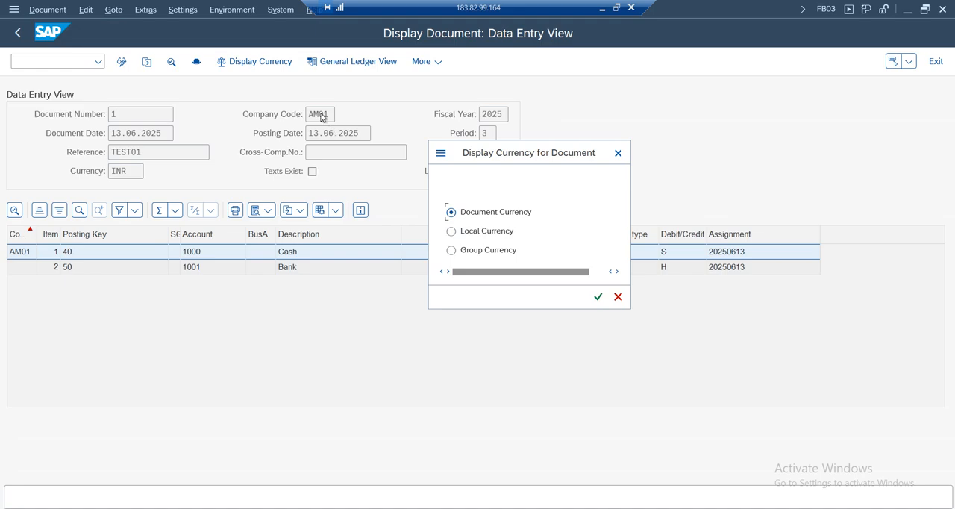
pyautogui.click(472, 235)
pyautogui.click(483, 215)
pyautogui.click(473, 234)
pyautogui.click(477, 254)
pyautogui.moveTo(495, 155); pyautogui.dragTo(213, 179)
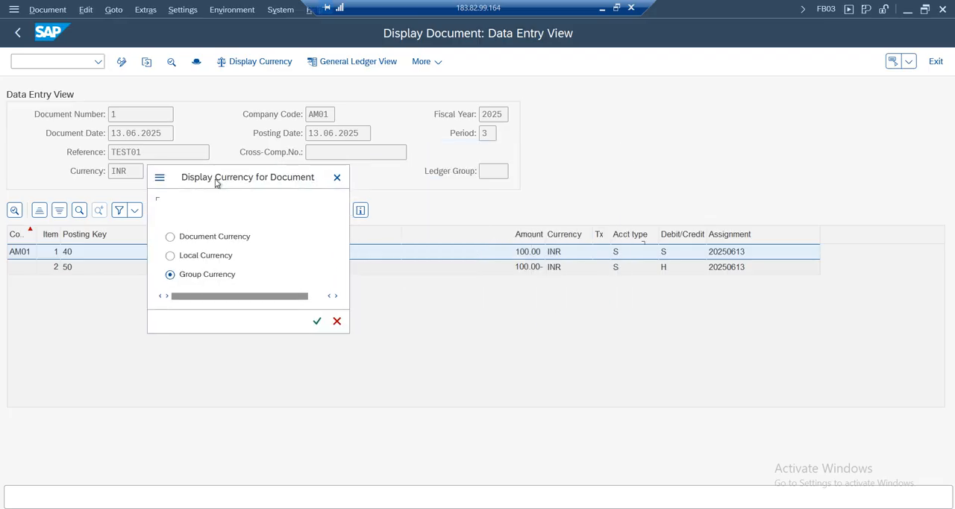
pyautogui.click(318, 322)
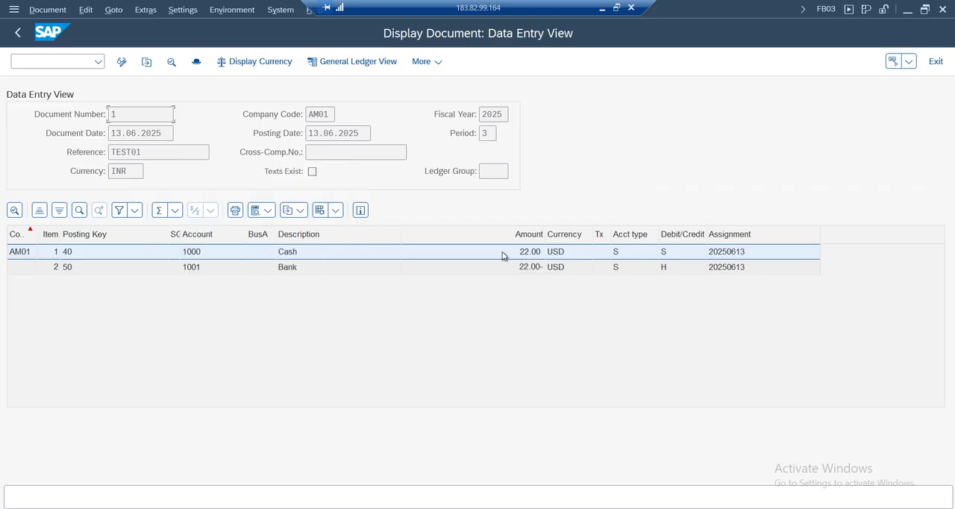
# Compare the group currency amounts of the Cash and Bank line items
pyautogui.click(531, 269)
pyautogui.click(531, 252)
pyautogui.click(533, 269)
pyautogui.click(559, 270)
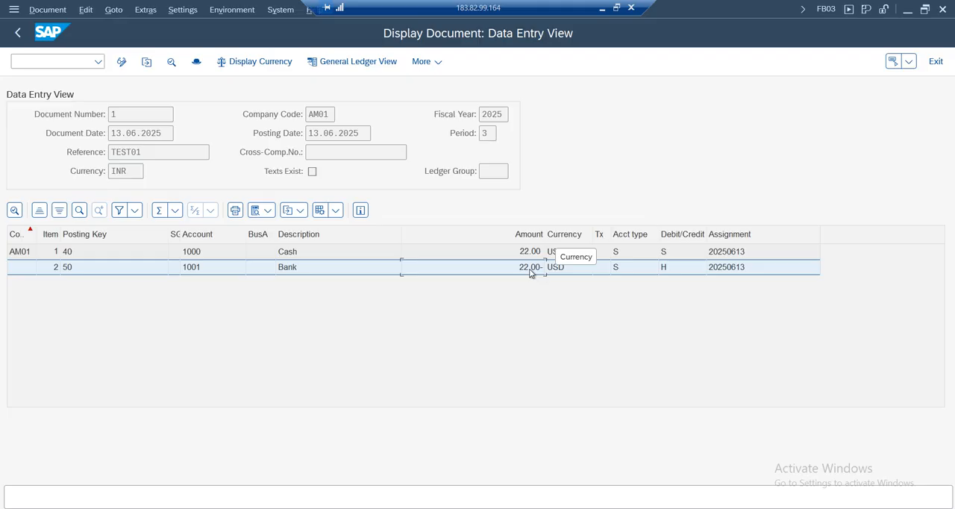
pyautogui.click(528, 254)
pyautogui.click(527, 270)
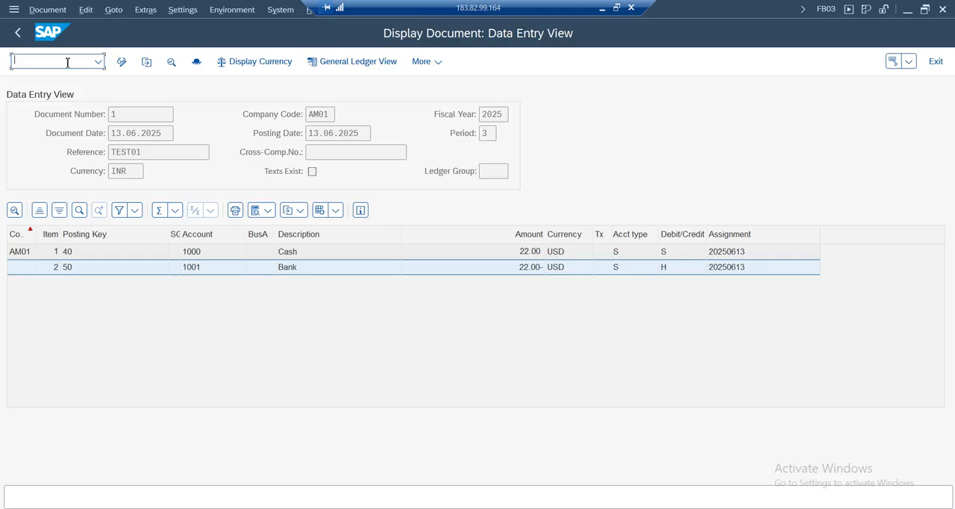
# Open the fiscal year variants with OB29 in a new session, look up variant V3 and leave the overview
pyautogui.write('b29')
pyautogui.press('Return')
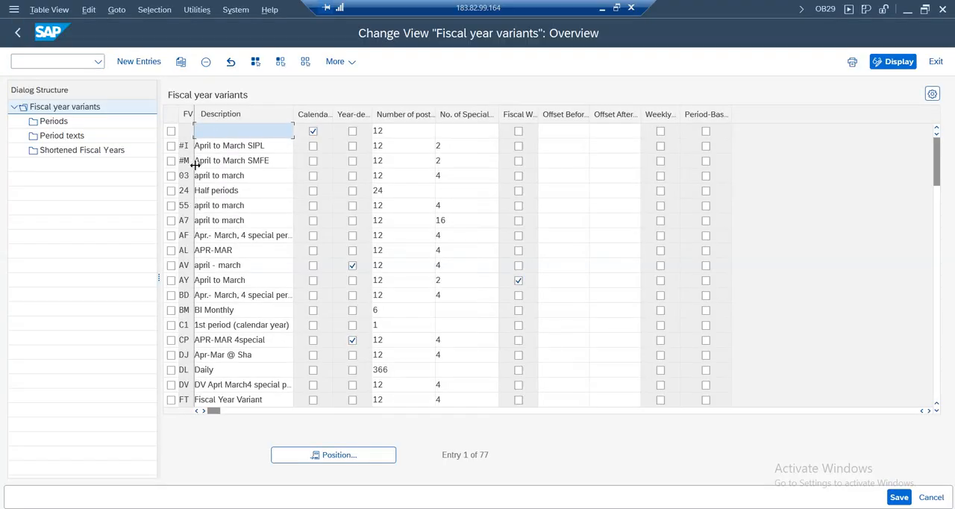
pyautogui.click(352, 453)
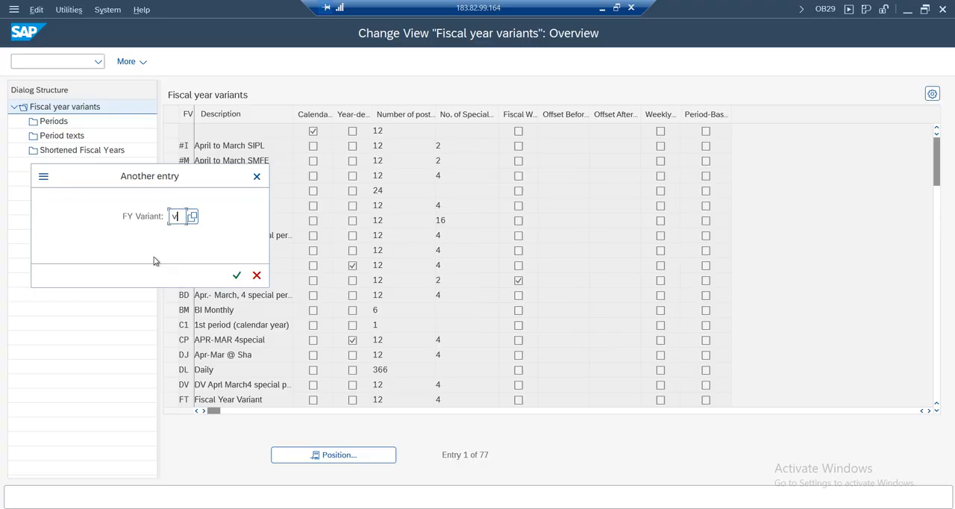
pyautogui.write('v3')
pyautogui.press('Return')
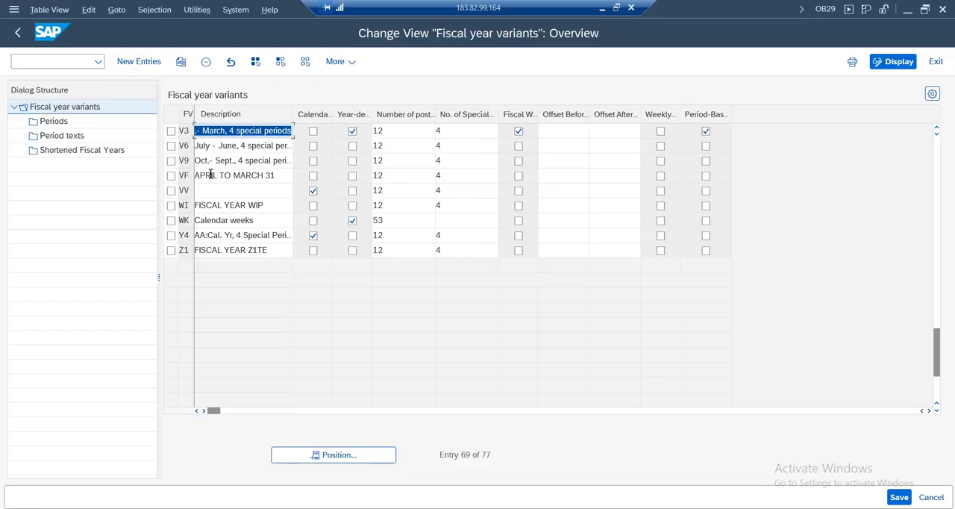
pyautogui.moveTo(937, 363); pyautogui.dragTo(937, 319)
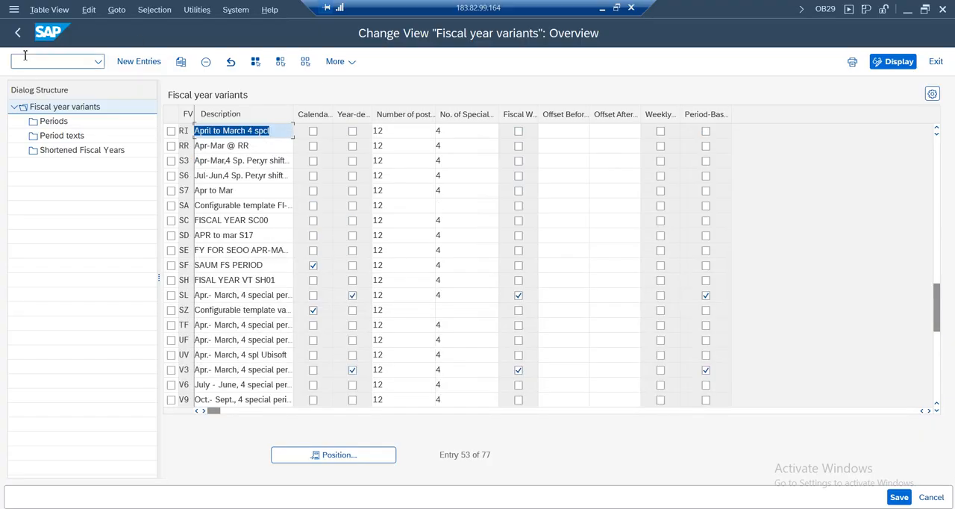
pyautogui.click(18, 33)
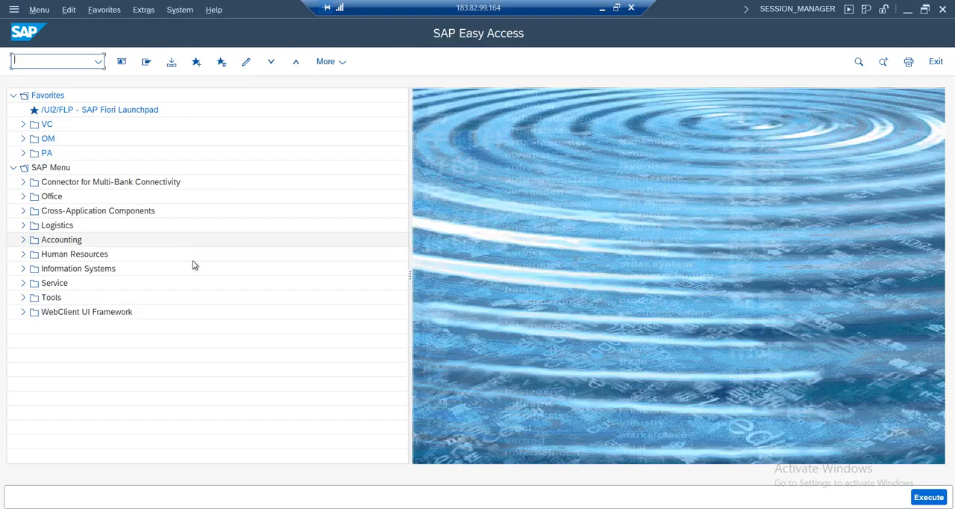
# Switch back to the document display session, exit the document and leave the FB50 entry screen without saving
pyautogui.moveTo(247, 504)
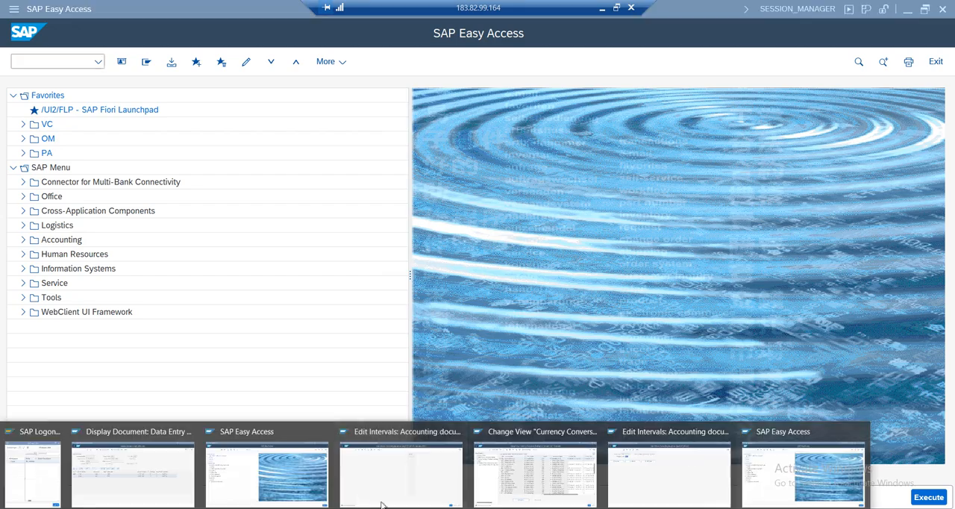
pyautogui.click(176, 483)
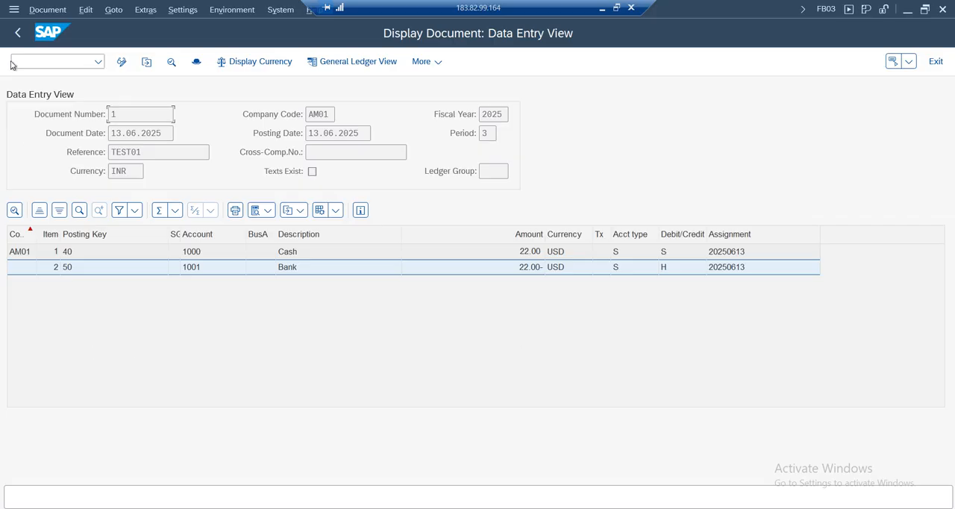
pyautogui.click(51, 10)
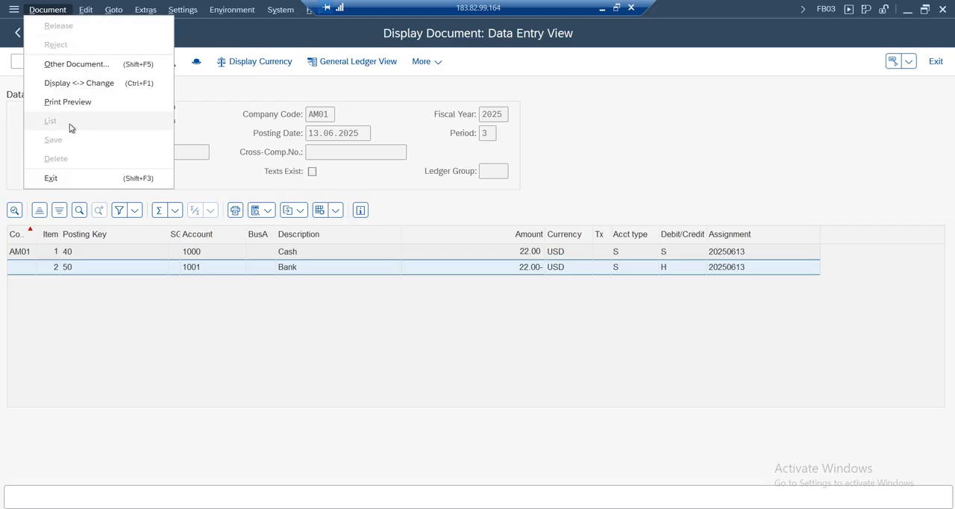
pyautogui.click(290, 132)
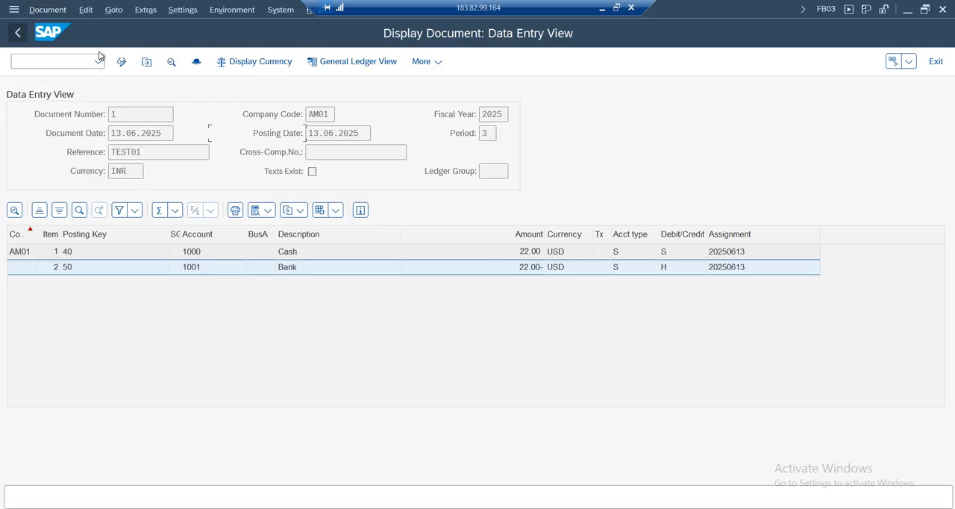
pyautogui.click(933, 62)
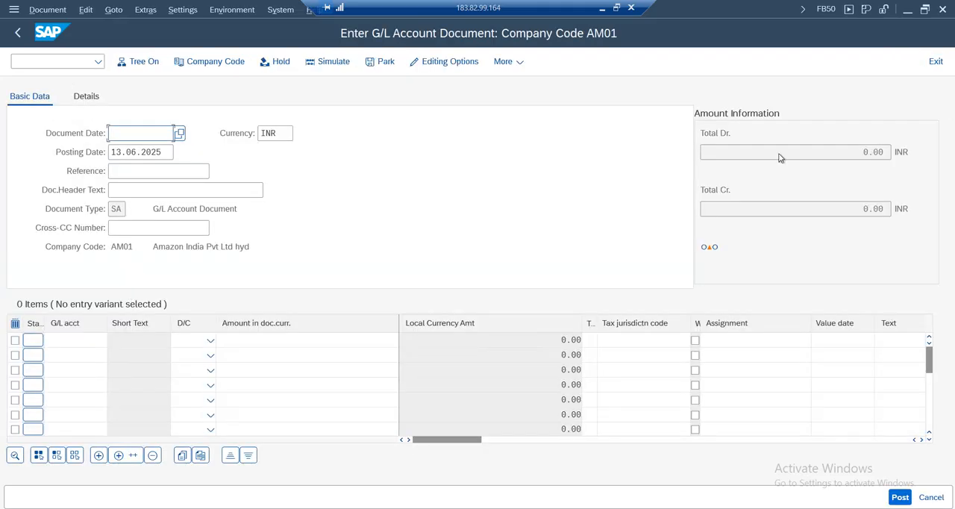
pyautogui.click(935, 61)
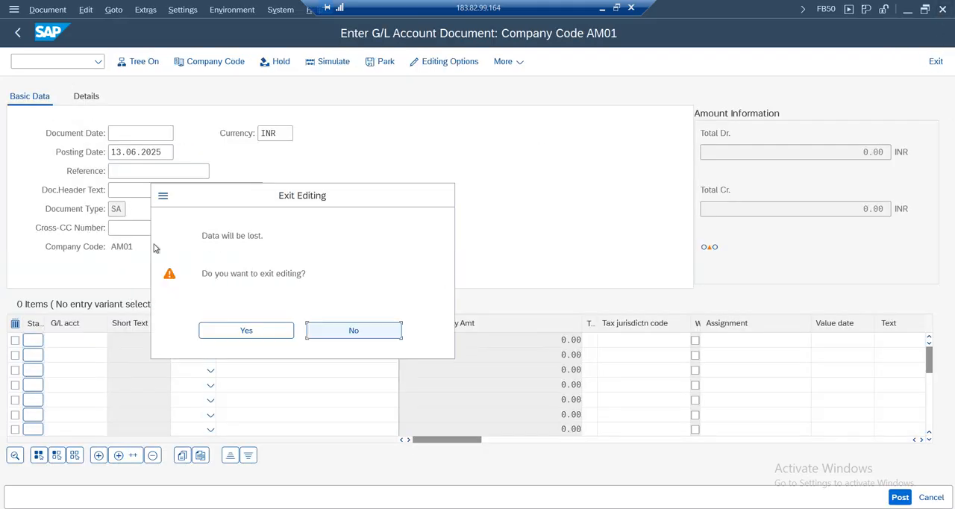
pyautogui.click(230, 333)
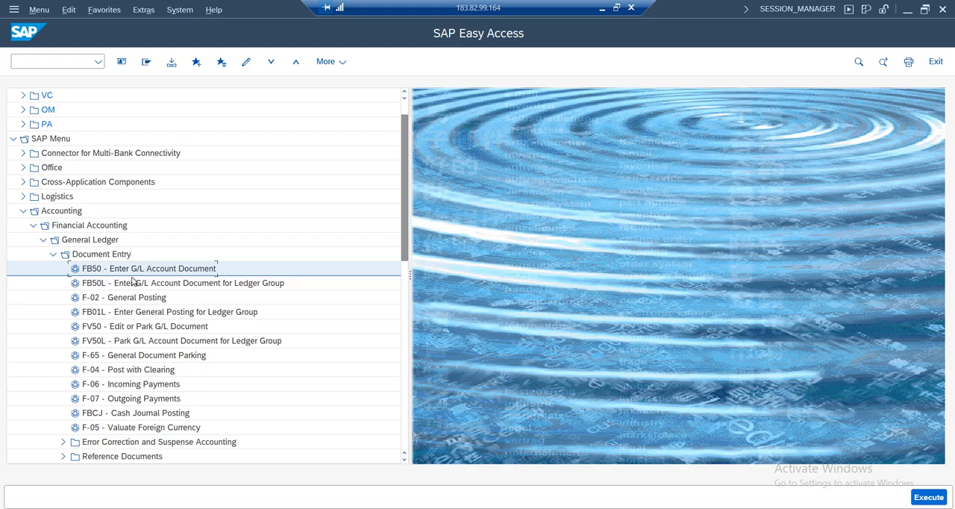
# Display the posted AM01 document with FB03 from the General Ledger Document folder and return to the SAP menu
pyautogui.click(53, 254)
pyautogui.click(54, 273)
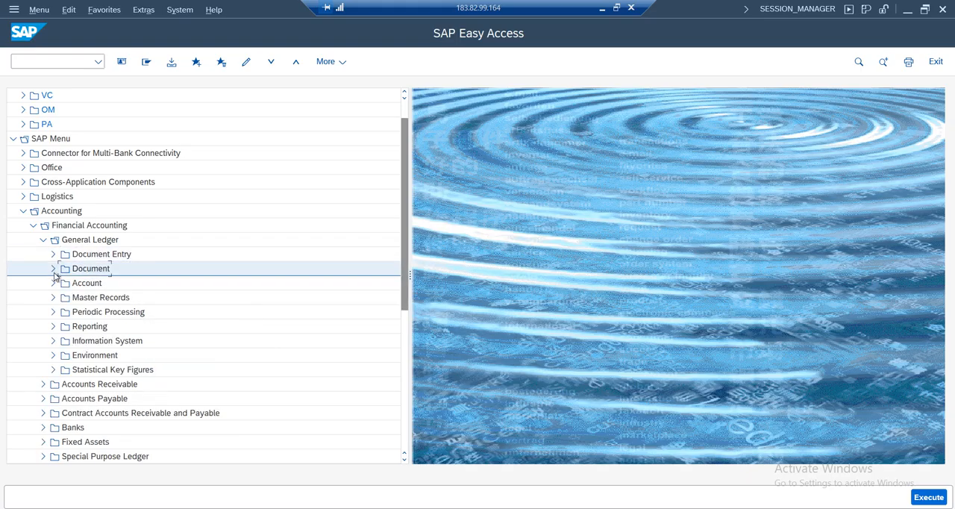
pyautogui.click(53, 270)
pyautogui.click(112, 315)
pyautogui.doubleClick(109, 317)
pyautogui.click(209, 133)
pyautogui.press('Return')
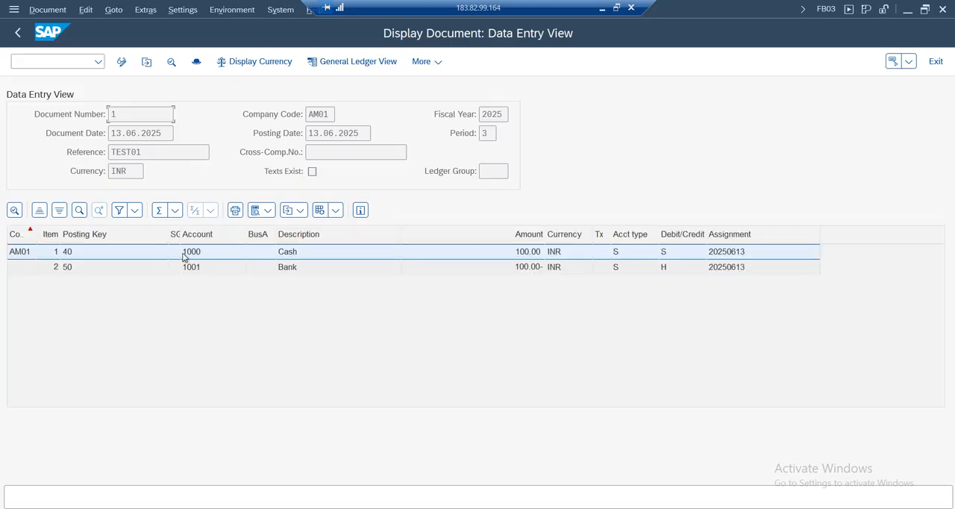
pyautogui.click(18, 32)
pyautogui.click(18, 32)
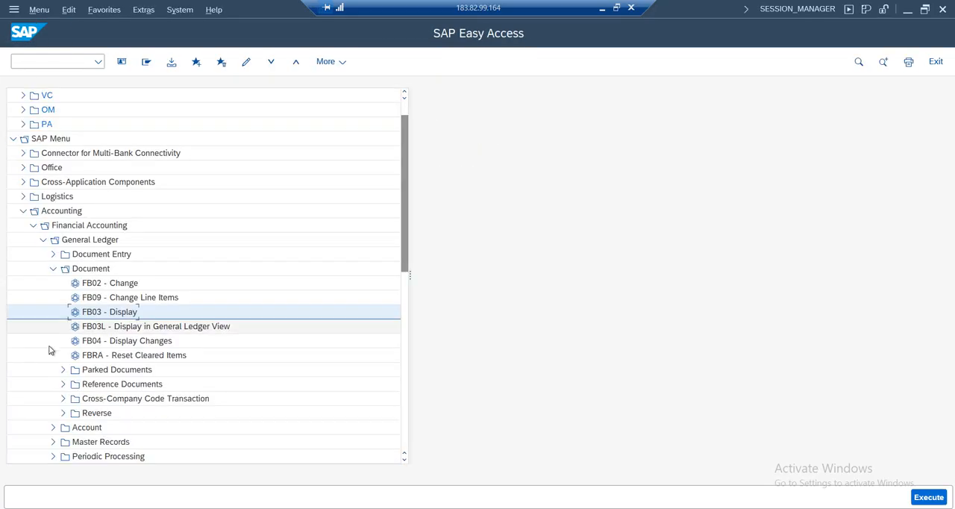
# Open the posted document for changing with FB02 and check the Cash line item's Assignment and Text fields
pyautogui.doubleClick(124, 284)
pyautogui.click(191, 130)
pyautogui.press('Return')
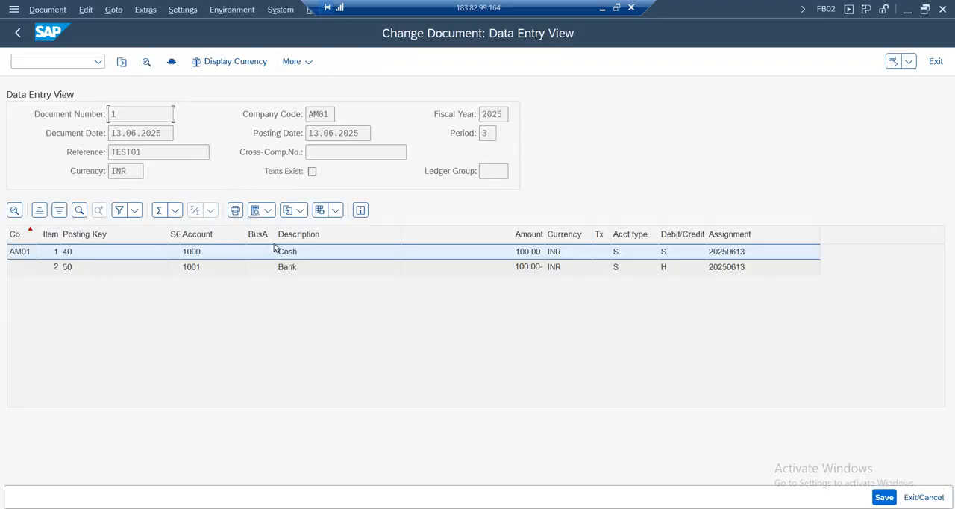
pyautogui.doubleClick(290, 255)
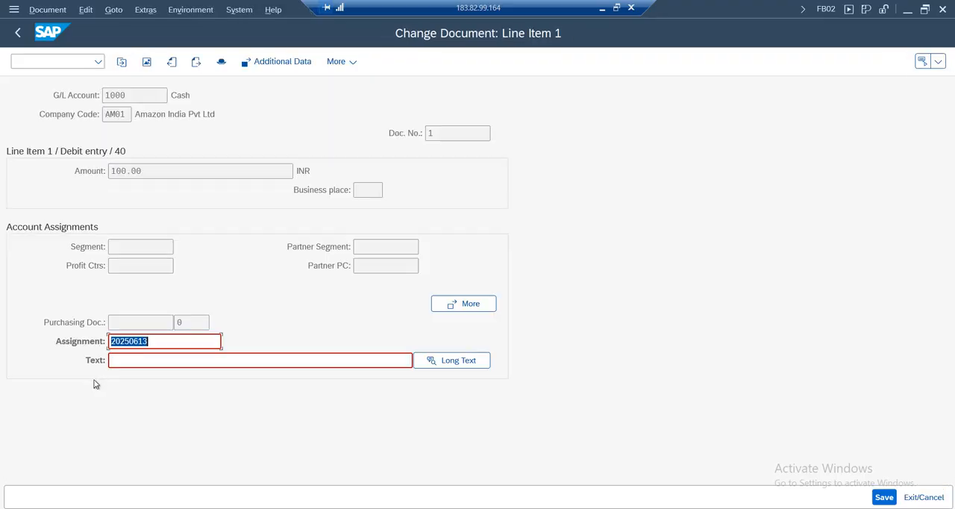
pyautogui.click(153, 361)
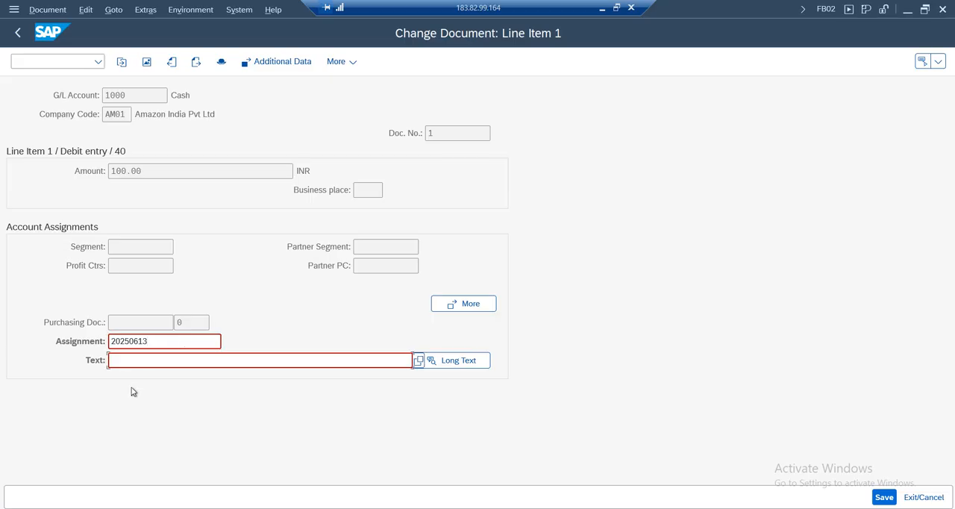
pyautogui.click(17, 32)
# Review the document header's dates, creator, transaction code, header text and reference fields, and return to the SAP menu
pyautogui.click(172, 62)
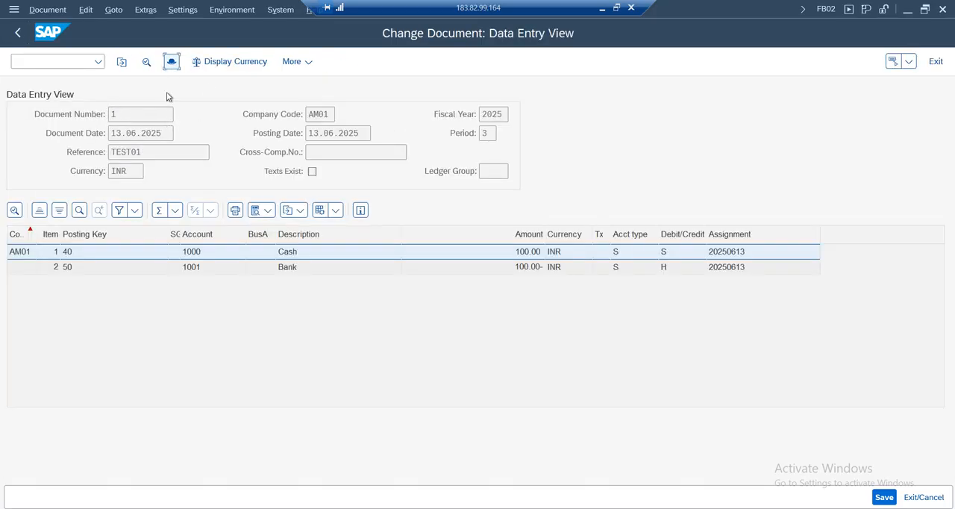
pyautogui.moveTo(206, 122); pyautogui.dragTo(550, 38)
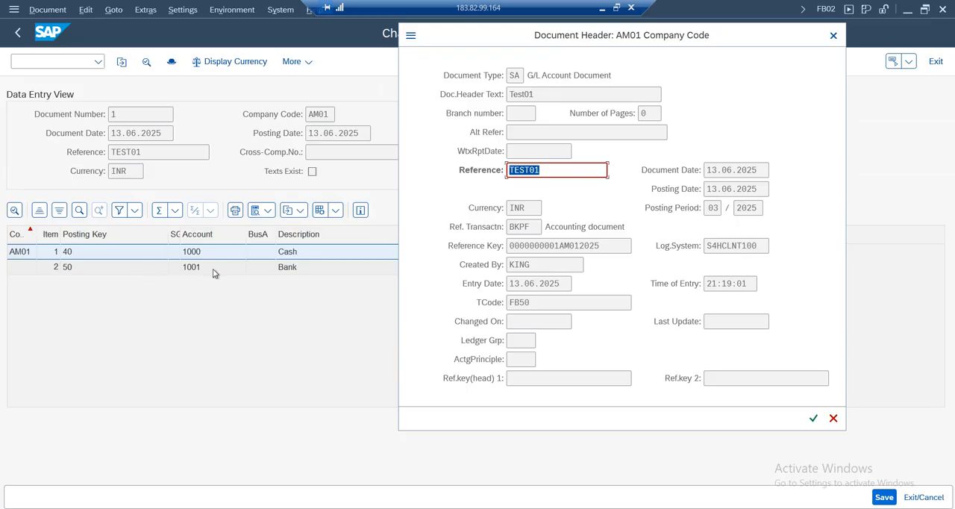
pyautogui.click(743, 172)
pyautogui.click(732, 192)
pyautogui.click(537, 264)
pyautogui.click(559, 283)
pyautogui.click(539, 301)
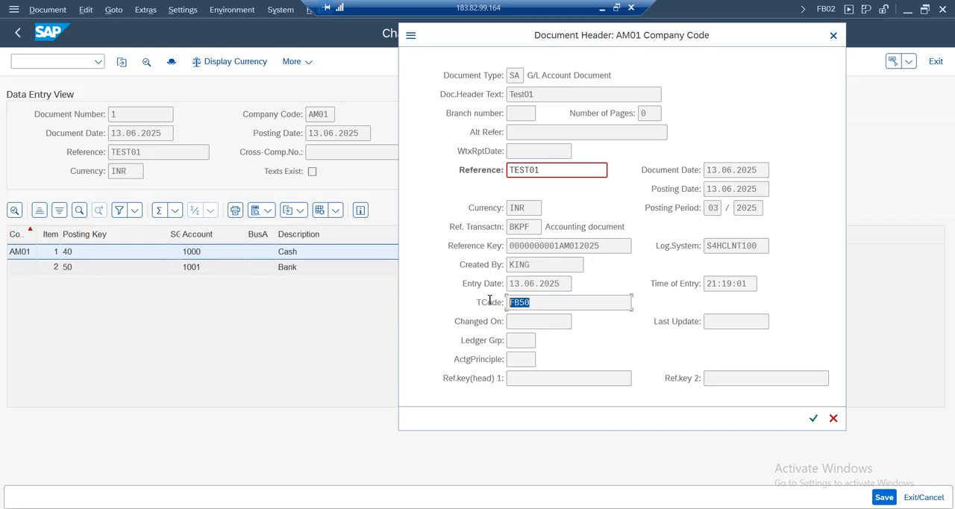
pyautogui.click(550, 94)
pyautogui.click(534, 134)
pyautogui.click(834, 36)
pyautogui.click(18, 33)
pyautogui.click(18, 35)
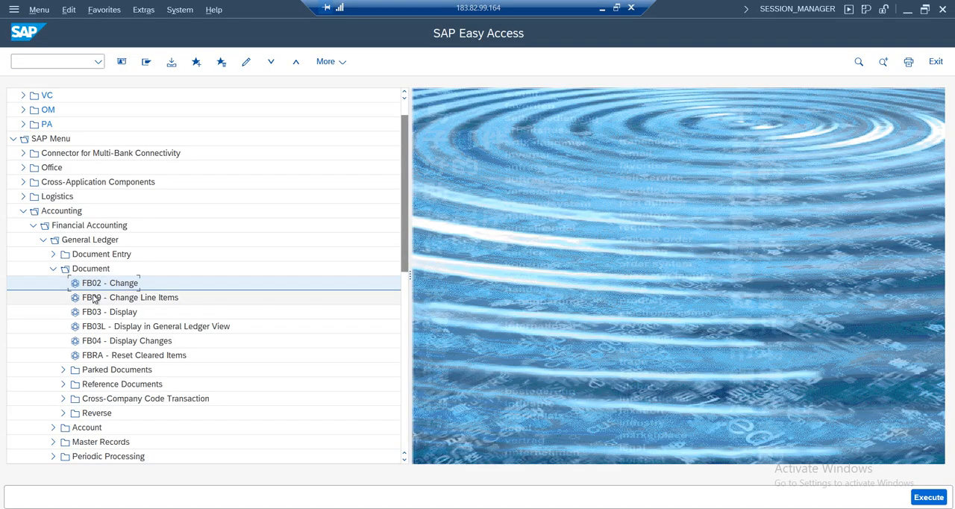
# Open the general table display with transaction SE16N
pyautogui.click(86, 63)
pyautogui.write('se16n')
pyautogui.press('Return')
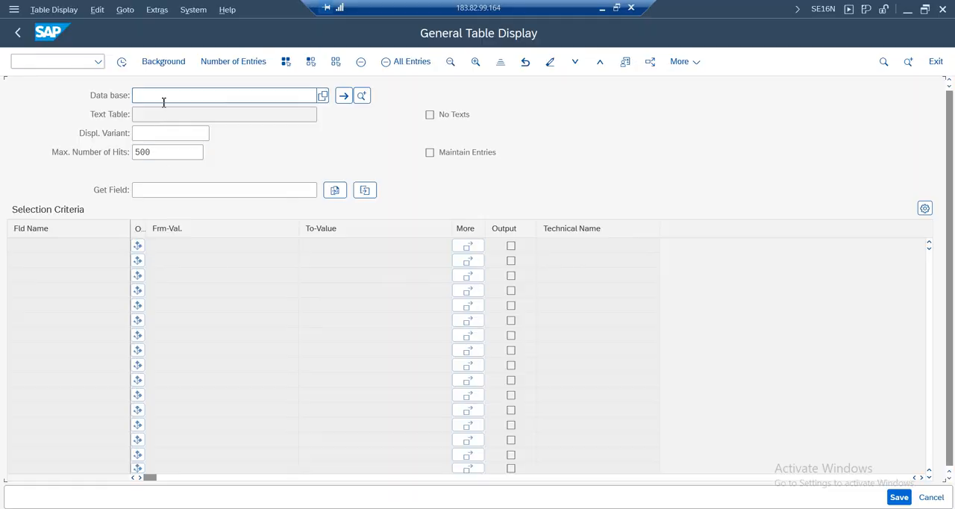
# Load the accounting document header table BKPF and display its entries for company code AM01
pyautogui.write('bkpf')
pyautogui.press('Return')
pyautogui.moveTo(539, 96); pyautogui.dragTo(429, 97)
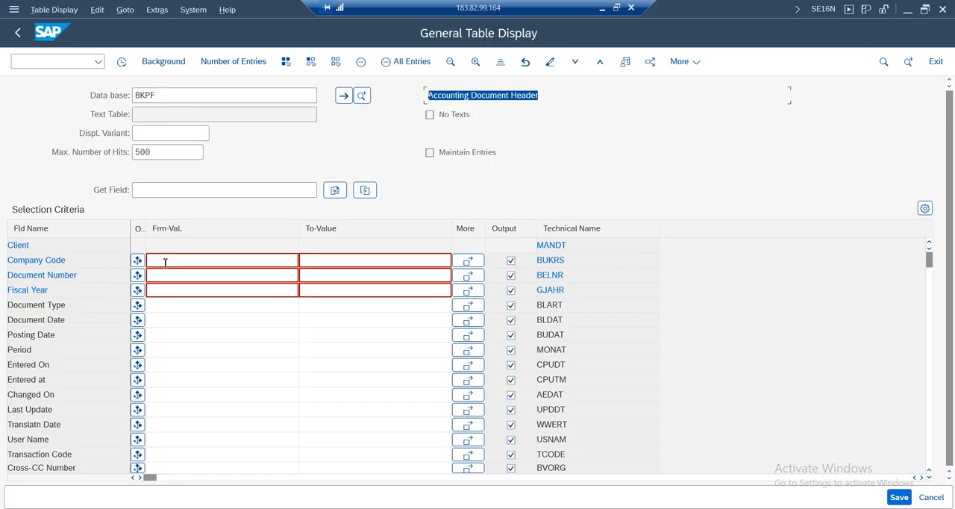
pyautogui.click(193, 259)
pyautogui.write('am01')
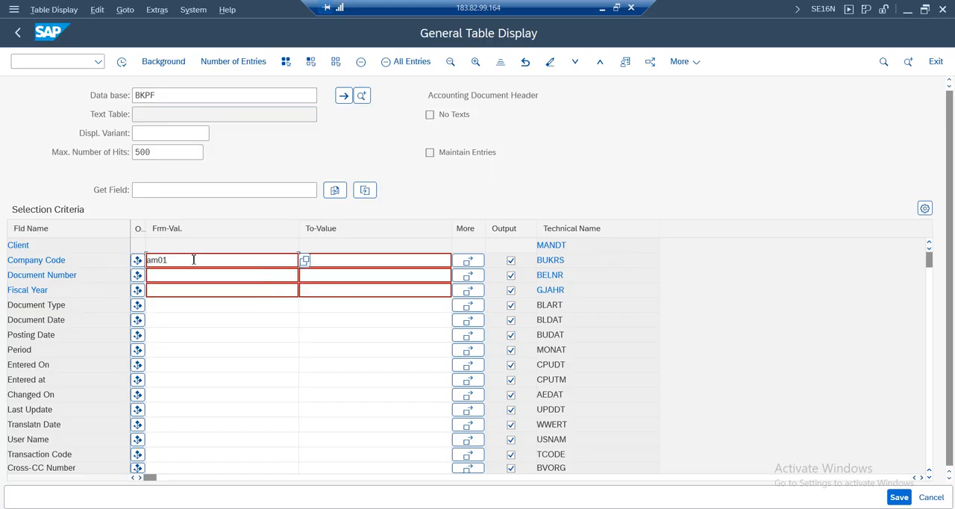
pyautogui.click(121, 63)
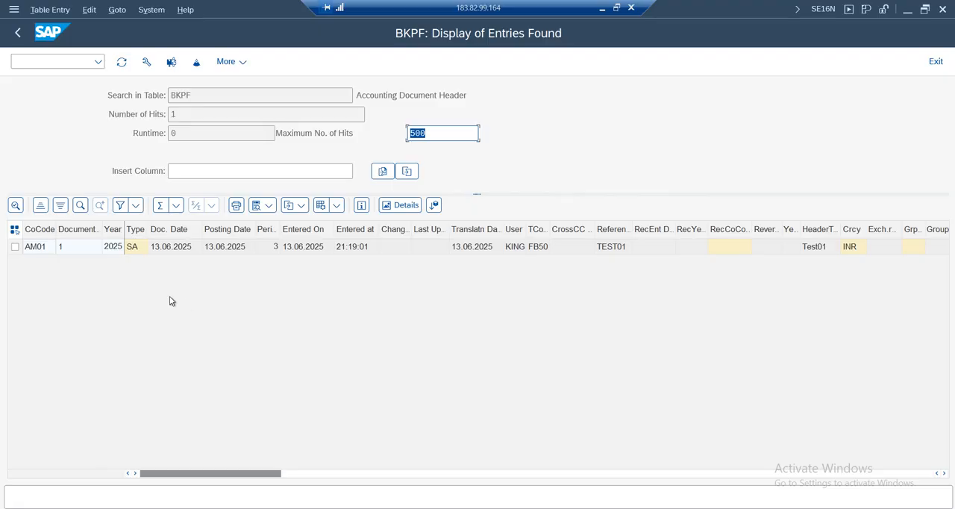
# Check the document number of the AM01 header entry and return to the BKPF selection criteria
pyautogui.click(67, 255)
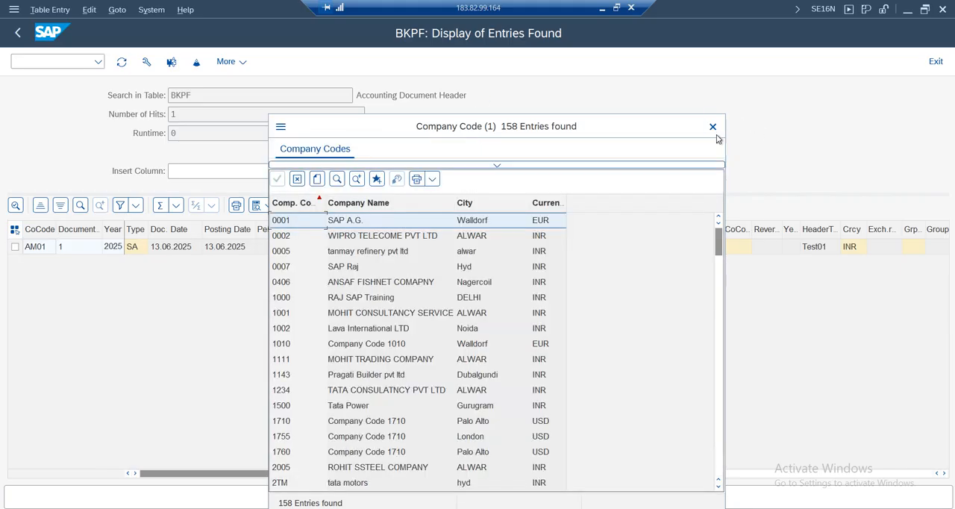
pyautogui.click(712, 126)
pyautogui.click(18, 32)
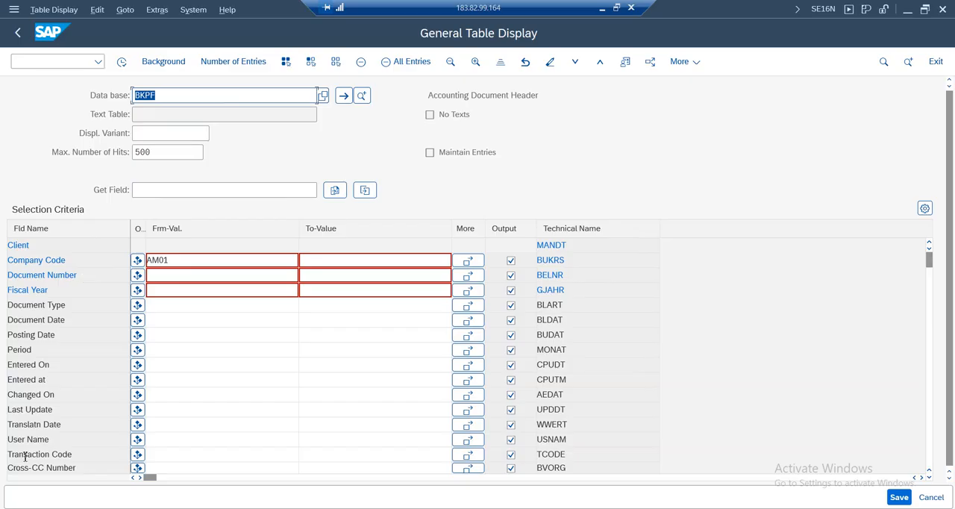
pyautogui.click(554, 102)
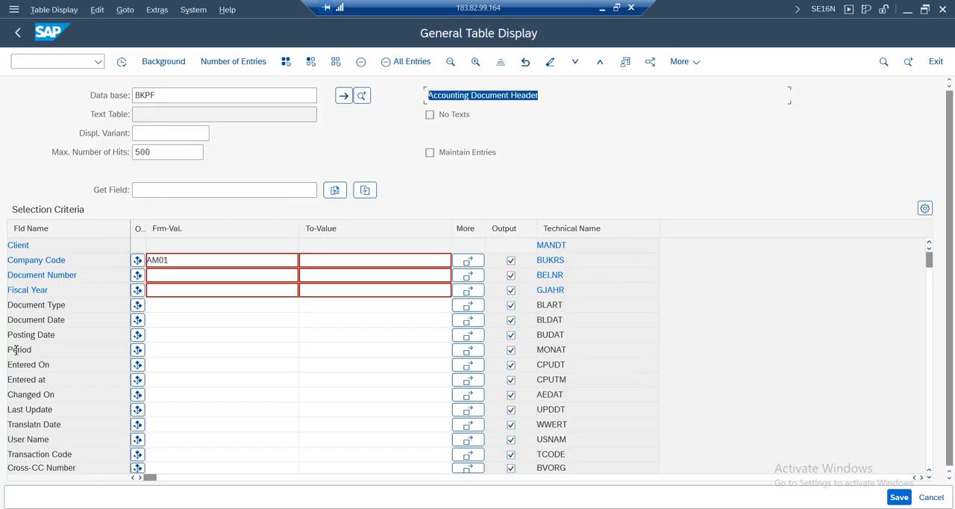
# Replace the table with ACDOCA, load its selection fields and check the table description
pyautogui.click(179, 96)
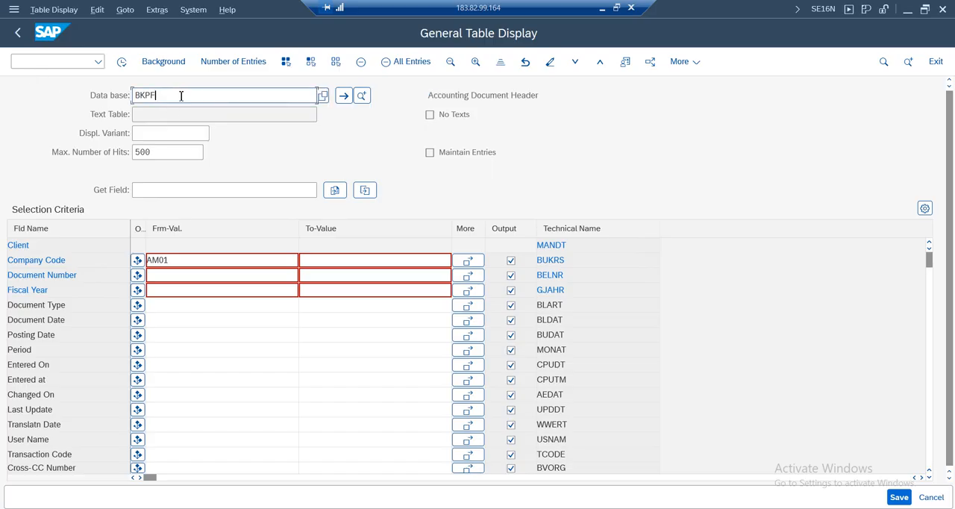
pyautogui.press('BackSpace')
pyautogui.press('BackSpace')
pyautogui.press('BackSpace')
pyautogui.write('acdoca')
pyautogui.press('Return')
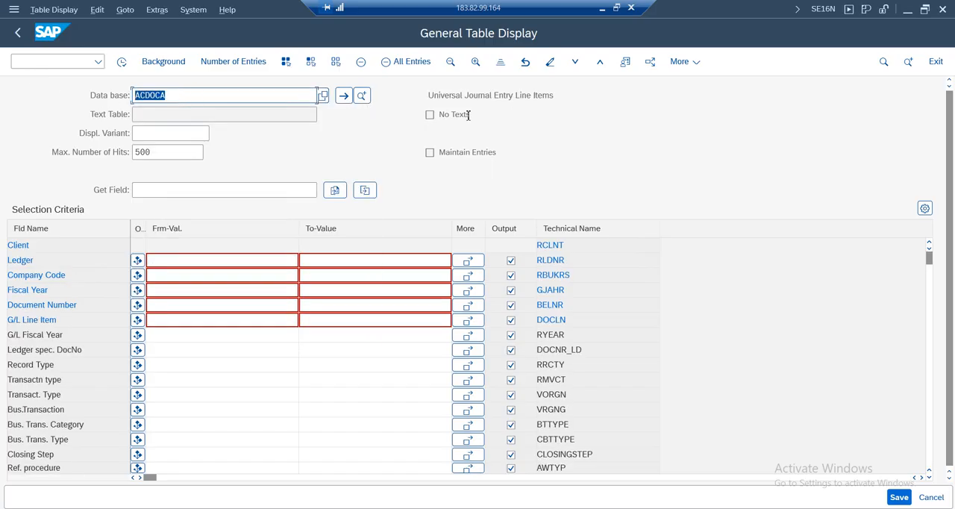
pyautogui.click(450, 96)
pyautogui.moveTo(601, 97); pyautogui.dragTo(388, 96)
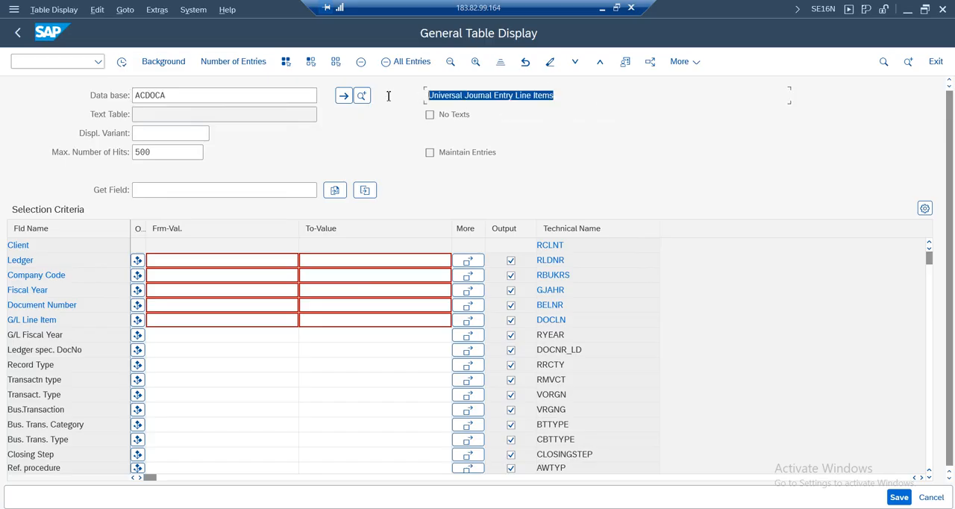
# Restrict ACDOCA to company code AM01 and display the matching journal entry line items
pyautogui.click(177, 275)
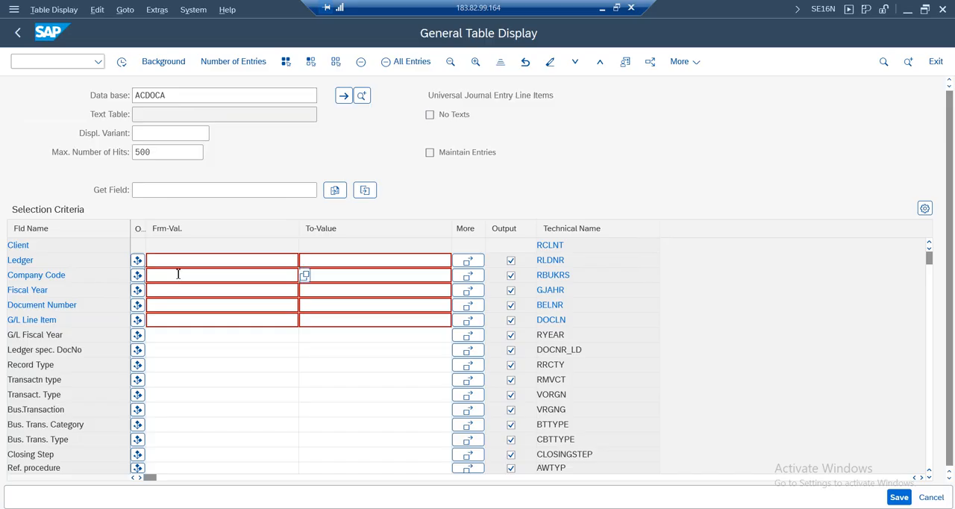
pyautogui.write('am01')
pyautogui.press('Return')
pyautogui.click(122, 66)
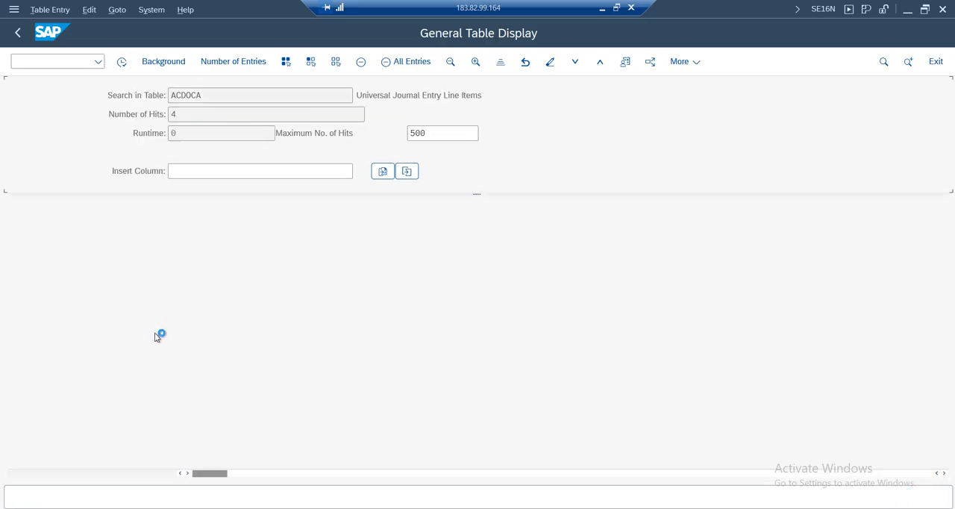
# Examine the ACDOCA line items per ledger, widening the ledger column, and check the number of hits
pyautogui.click(274, 250)
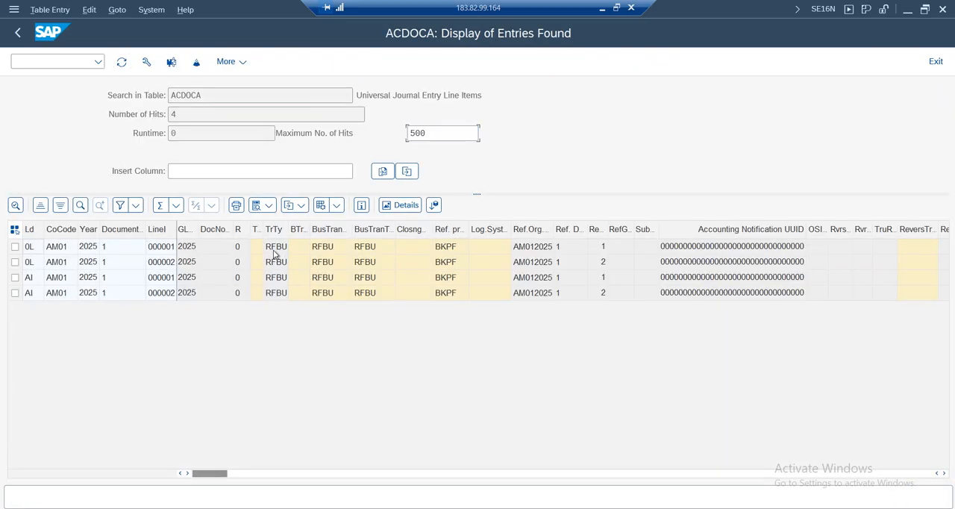
pyautogui.click(274, 268)
pyautogui.click(275, 279)
pyautogui.click(277, 293)
pyautogui.moveTo(45, 230); pyautogui.dragTo(51, 230)
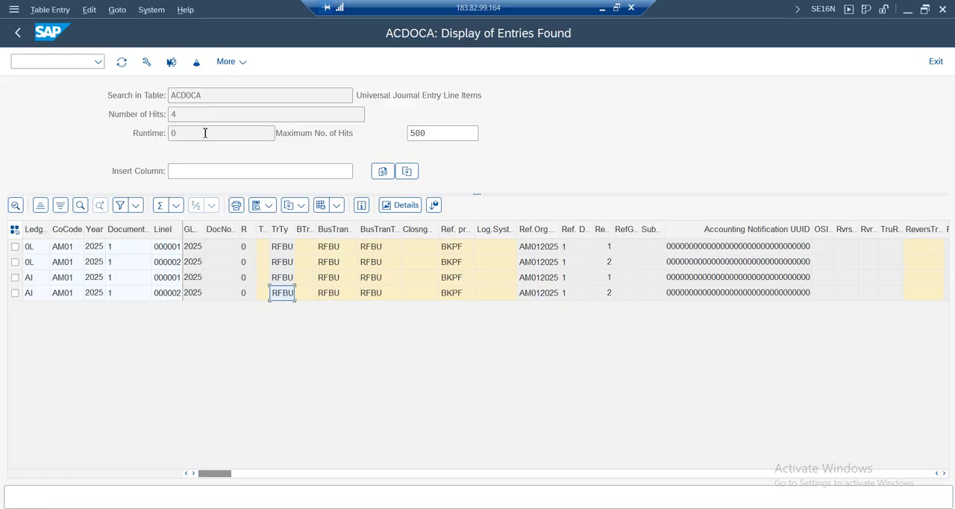
pyautogui.click(30, 293)
pyautogui.click(29, 277)
pyautogui.moveTo(182, 113); pyautogui.dragTo(158, 114)
pyautogui.click(214, 298)
pyautogui.click(395, 291)
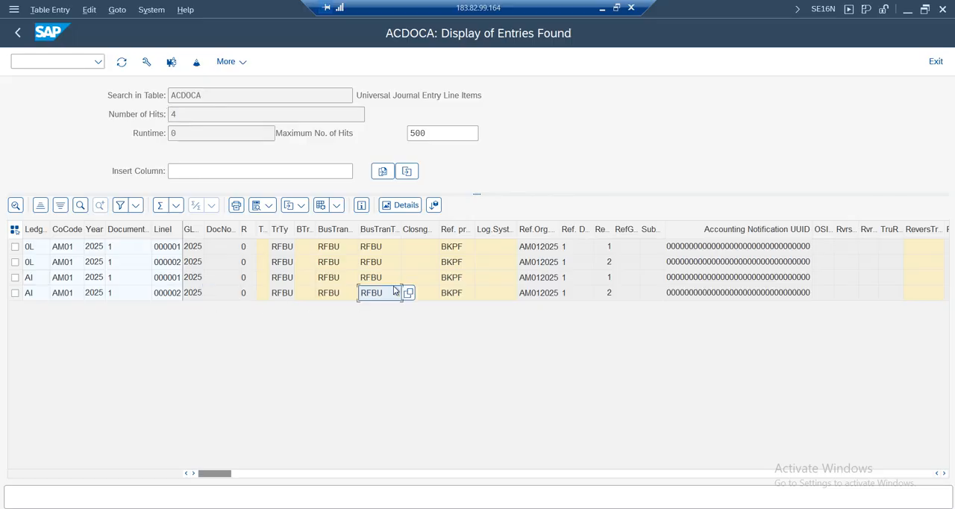
# Examine the ACDOCA line items' reference, source document and currency columns
pyautogui.press('Right')
pyautogui.press('Right')
pyautogui.press('Right')
pyautogui.press('Right')
pyautogui.press('Right')
pyautogui.press('Right')
pyautogui.press('Right')
pyautogui.press('Right')
pyautogui.press('Right')
pyautogui.press('Right')
pyautogui.press('Right')
pyautogui.press('Right')
pyautogui.press('Right')
pyautogui.press('Right')
pyautogui.press('Right')
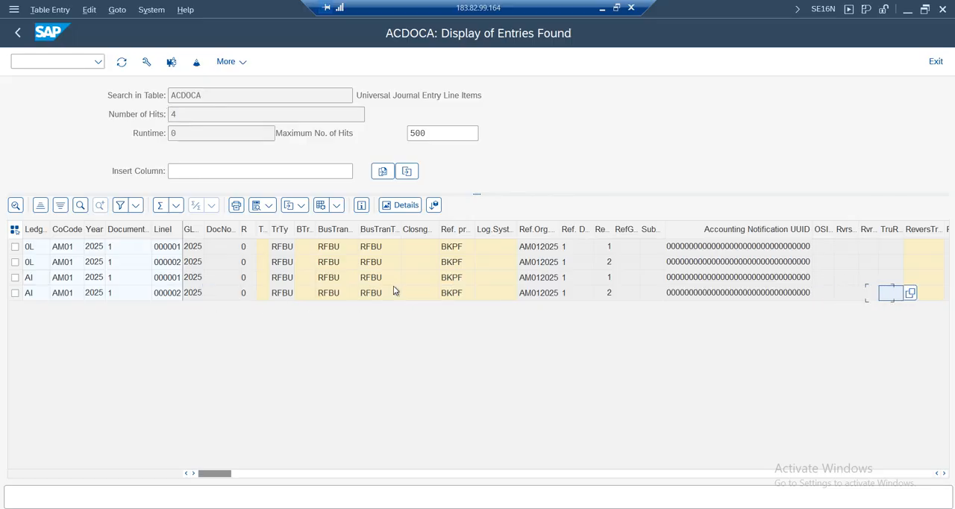
pyautogui.press('Right')
pyautogui.press('Right')
pyautogui.press('Right')
pyautogui.press('Right')
pyautogui.press('Right')
pyautogui.press('Right')
pyautogui.press('Right')
pyautogui.press('Right')
pyautogui.press('Right')
pyautogui.press('Right')
pyautogui.press('Right')
pyautogui.press('Right')
pyautogui.press('Right')
pyautogui.press('Right')
pyautogui.press('Right')
pyautogui.press('Right')
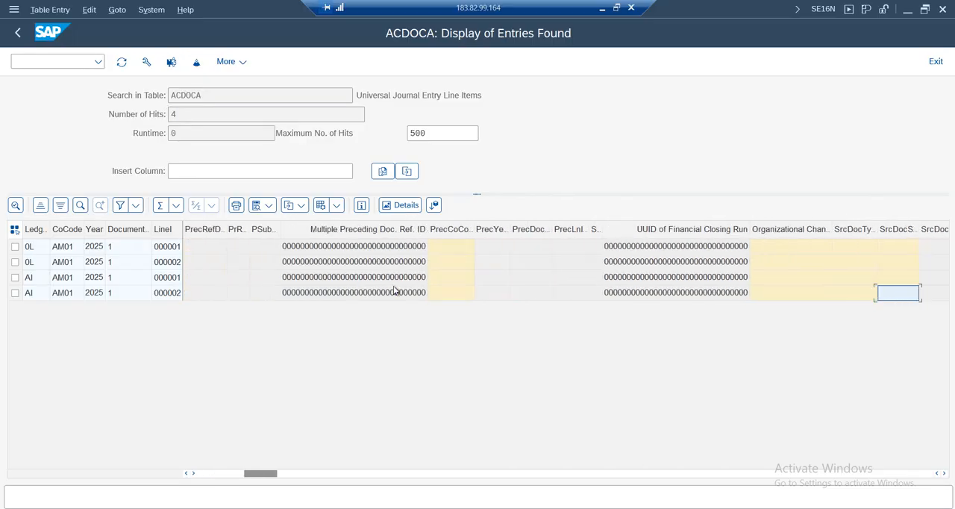
pyautogui.press('Right')
pyautogui.press('Right')
pyautogui.press('Right')
pyautogui.press('Right')
pyautogui.press('Right')
pyautogui.press('Right')
pyautogui.press('Right')
pyautogui.press('Right')
pyautogui.press('Right')
pyautogui.press('Right')
pyautogui.press('Right')
pyautogui.press('Right')
pyautogui.press('Right')
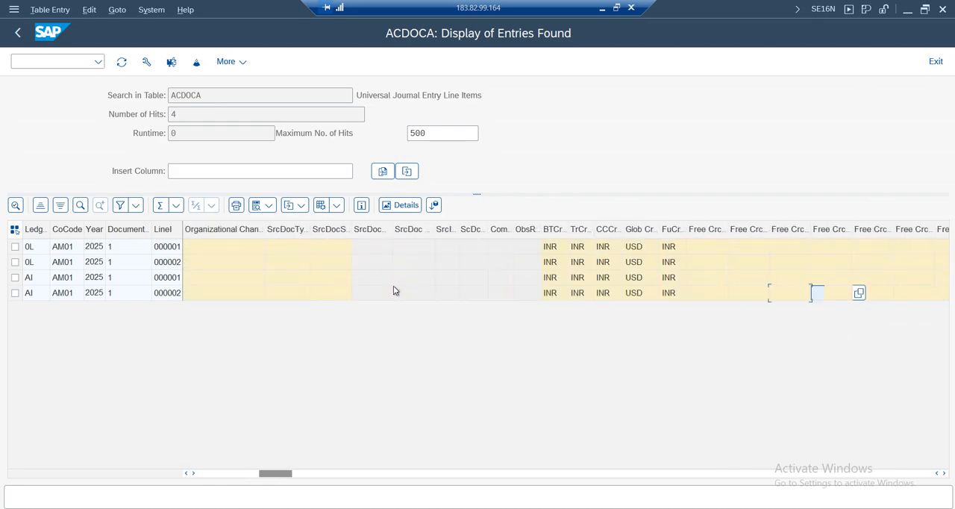
pyautogui.press('Left')
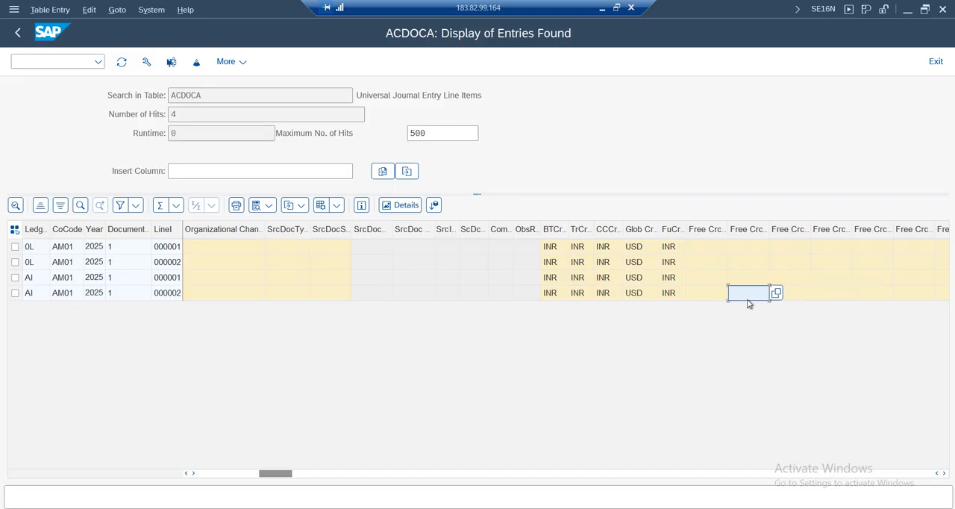
# Examine the ACDOCA line items' account, controlling area and currency amount columns
pyautogui.press('Right')
pyautogui.press('Right')
pyautogui.press('Right')
pyautogui.press('Right')
pyautogui.press('Right')
pyautogui.press('Right')
pyautogui.press('Right')
pyautogui.press('Right')
pyautogui.press('Right')
pyautogui.press('Right')
pyautogui.press('Right')
pyautogui.press('Right')
pyautogui.press('Right')
pyautogui.press('Right')
pyautogui.press('Right')
pyautogui.press('Right')
pyautogui.press('Right')
pyautogui.press('Right')
pyautogui.press('Right')
pyautogui.press('Right')
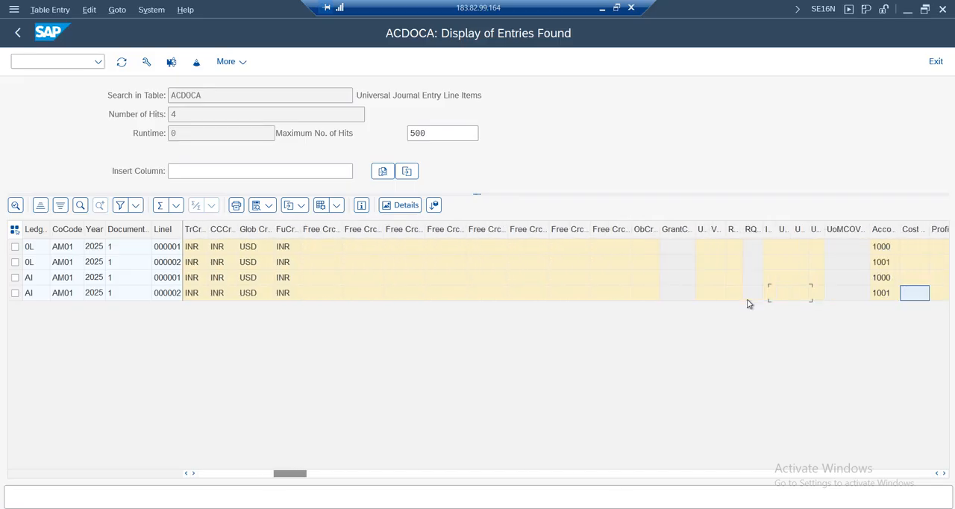
pyautogui.press('Right')
pyautogui.press('Right')
pyautogui.press('Right')
pyautogui.press('Right')
pyautogui.press('Right')
pyautogui.press('Right')
pyautogui.press('Right')
pyautogui.press('Right')
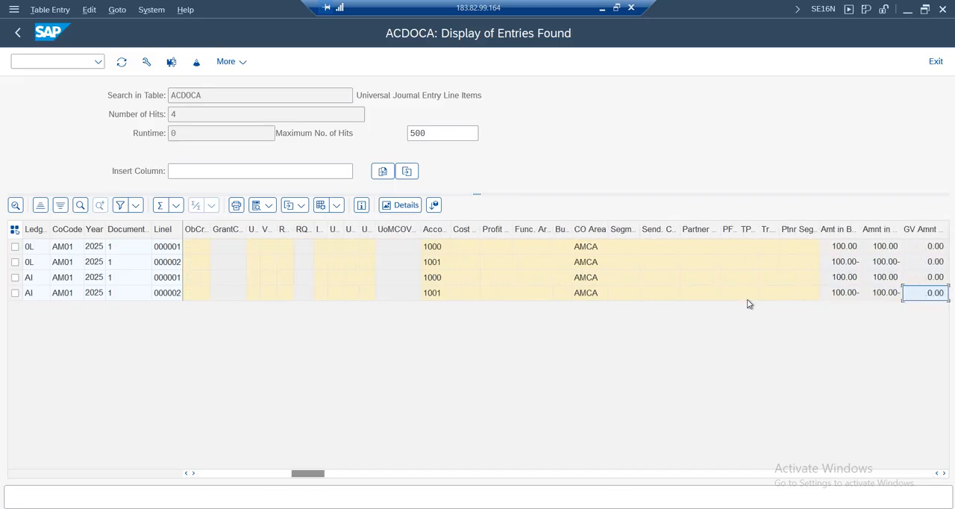
pyautogui.press('Right')
pyautogui.press('Right')
pyautogui.press('Right')
pyautogui.press('Right')
pyautogui.press('Right')
pyautogui.press('Right')
pyautogui.press('Right')
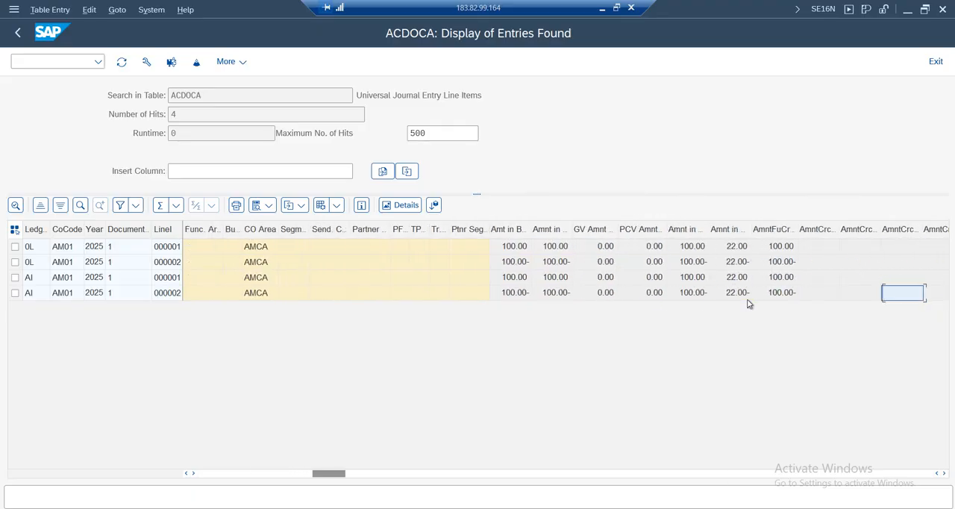
pyautogui.press('Right')
pyautogui.press('Right')
pyautogui.press('Right')
pyautogui.press('Right')
pyautogui.press('Right')
pyautogui.press('Right')
pyautogui.press('Right')
pyautogui.press('Right')
pyautogui.press('Right')
pyautogui.press('Right')
pyautogui.press('Right')
pyautogui.press('Right')
pyautogui.press('Right')
pyautogui.press('Right')
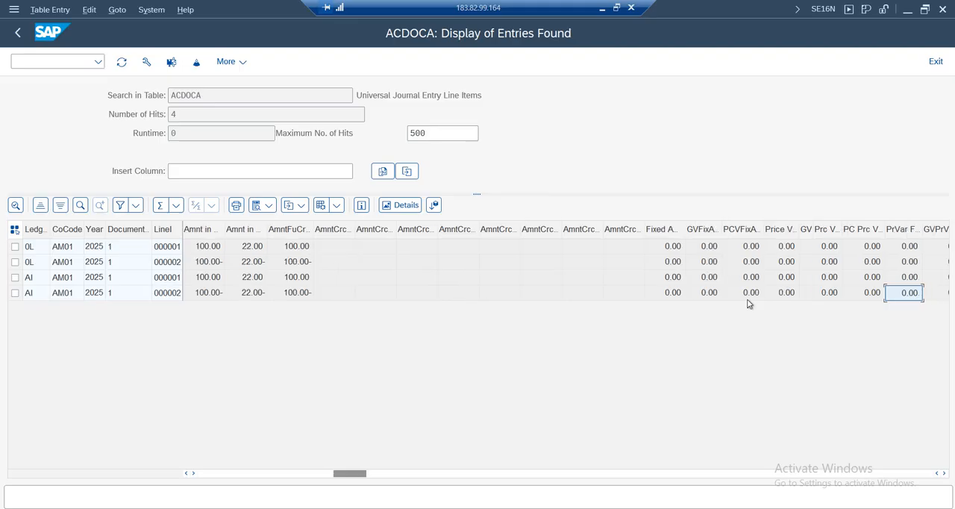
# Review the ACDOCA posting date, document type, user and chart of accounts columns, and return to the selection criteria
pyautogui.press('Right')
pyautogui.press('Right')
pyautogui.press('Right')
pyautogui.press('Right')
pyautogui.press('Right')
pyautogui.press('Right')
pyautogui.press('Right')
pyautogui.press('Right')
pyautogui.press('Right')
pyautogui.press('Right')
pyautogui.press('Right')
pyautogui.press('Right')
pyautogui.press('Right')
pyautogui.press('Right')
pyautogui.press('Right')
pyautogui.press('Right')
pyautogui.press('Right')
pyautogui.press('Right')
pyautogui.press('Right')
pyautogui.press('Right')
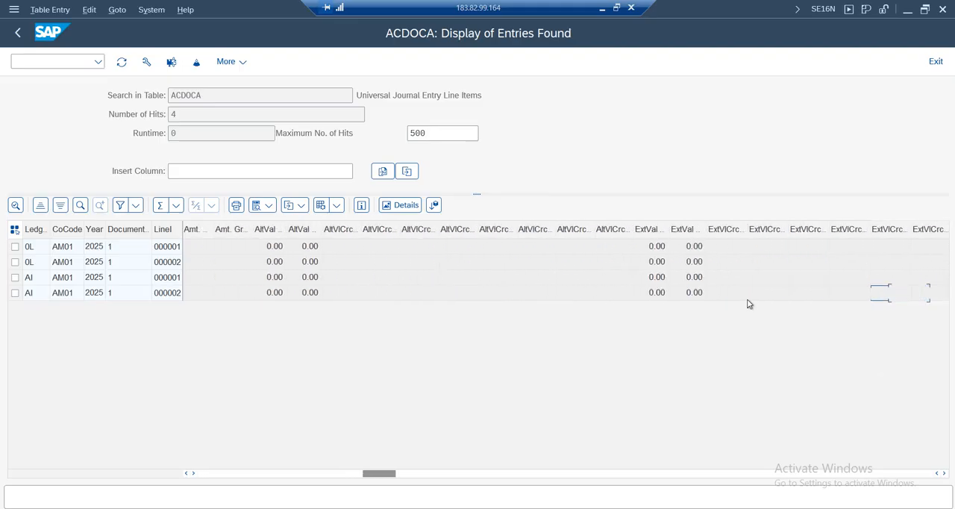
pyautogui.press('Right')
pyautogui.press('Right')
pyautogui.press('Right')
pyautogui.press('Right')
pyautogui.press('Right')
pyautogui.press('Right')
pyautogui.press('Right')
pyautogui.press('Right')
pyautogui.press('Right')
pyautogui.press('Right')
pyautogui.press('Right')
pyautogui.press('Right')
pyautogui.press('Right')
pyautogui.press('Right')
pyautogui.press('Right')
pyautogui.press('Right')
pyautogui.press('Right')
pyautogui.press('Right')
pyautogui.press('Right')
pyautogui.press('Right')
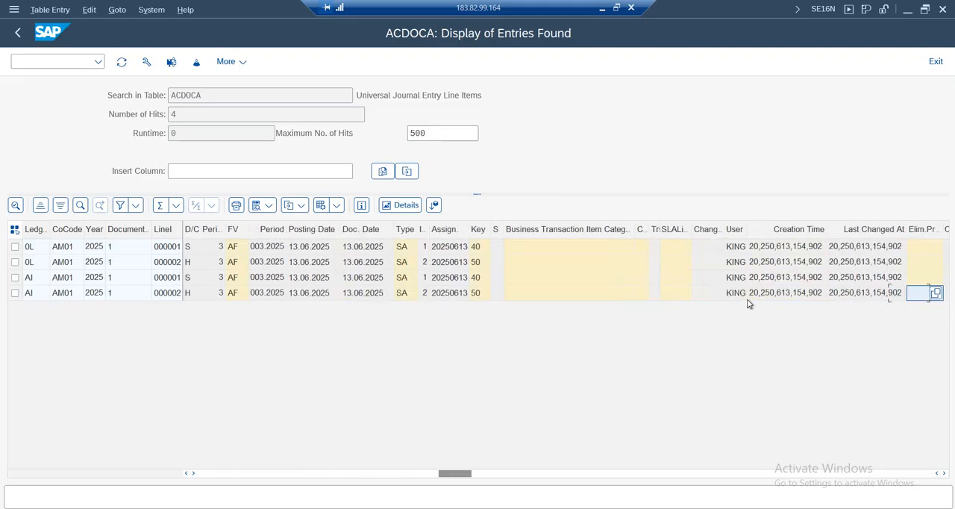
pyautogui.press('Right')
pyautogui.press('Right')
pyautogui.press('Right')
pyautogui.press('Right')
pyautogui.press('Right')
pyautogui.press('Right')
pyautogui.press('Right')
pyautogui.press('Right')
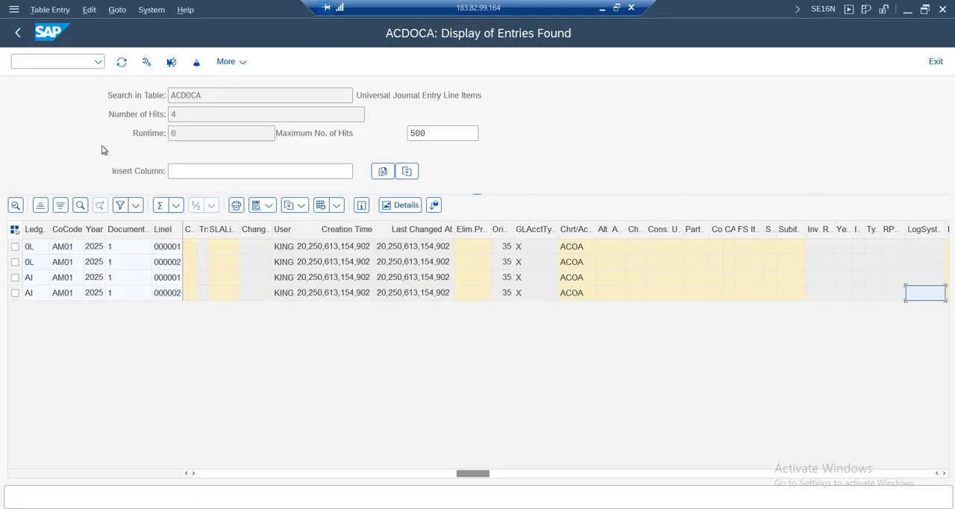
pyautogui.moveTo(220, 96); pyautogui.dragTo(56, 109)
pyautogui.moveTo(489, 96); pyautogui.dragTo(52, 95)
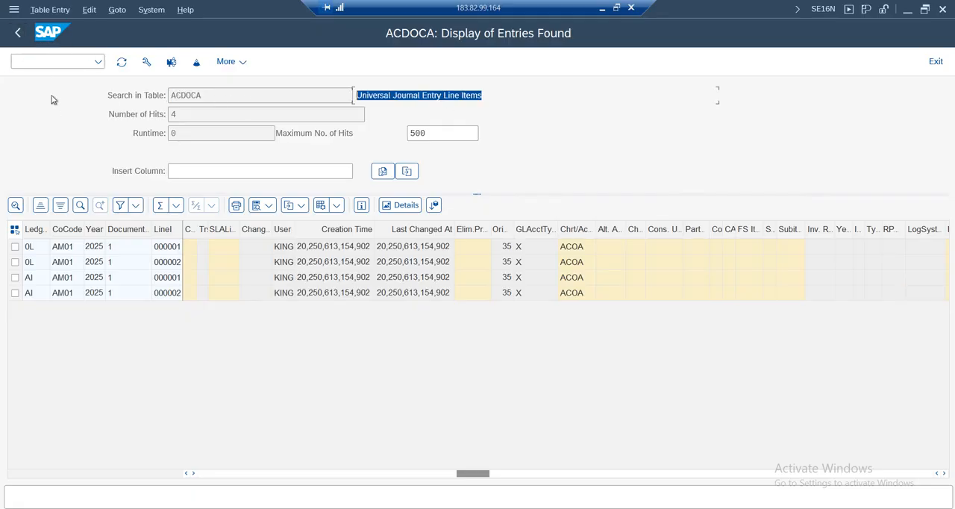
pyautogui.click(17, 35)
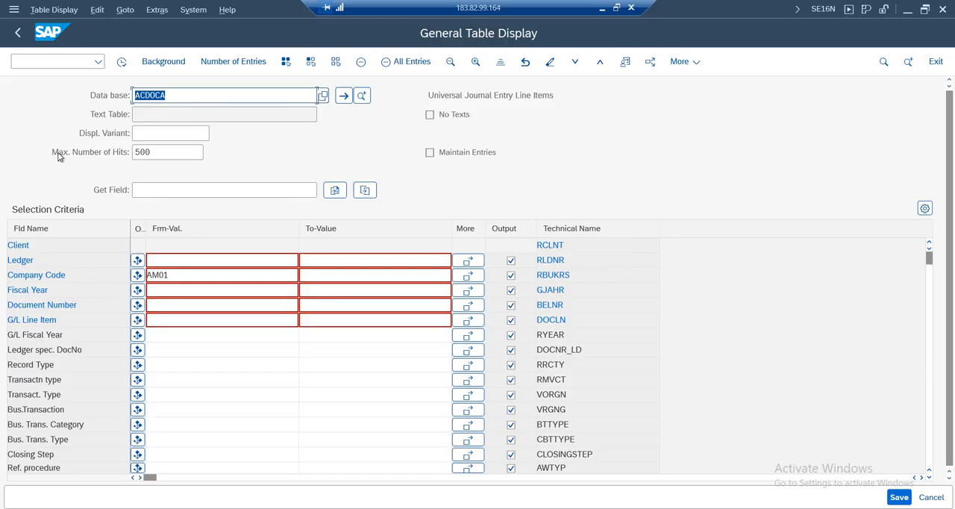
# Replace the table with BSEG, load its selection fields and check the table description
pyautogui.click(189, 97)
pyautogui.press('BackSpace')
pyautogui.press('BackSpace')
pyautogui.press('BackSpace')
pyautogui.press('BackSpace')
pyautogui.press('BackSpace')
pyautogui.write('bseg')
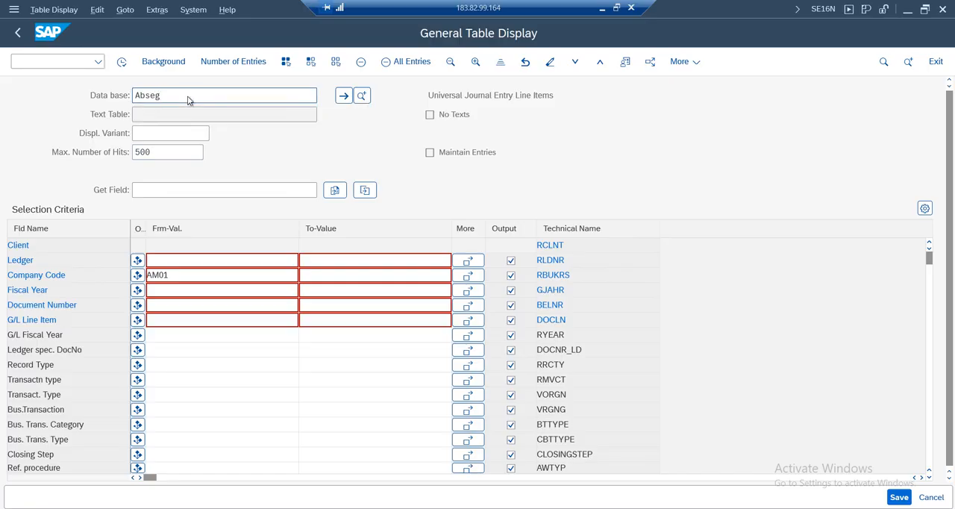
pyautogui.press('Return')
pyautogui.click(158, 103)
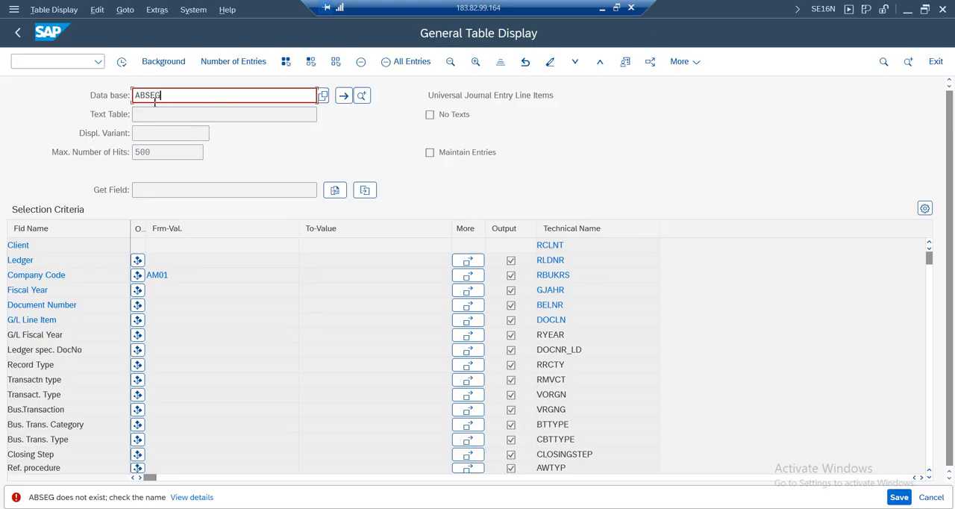
pyautogui.press('Home')
pyautogui.press('Delete')
pyautogui.press('Return')
pyautogui.moveTo(555, 94); pyautogui.dragTo(428, 96)
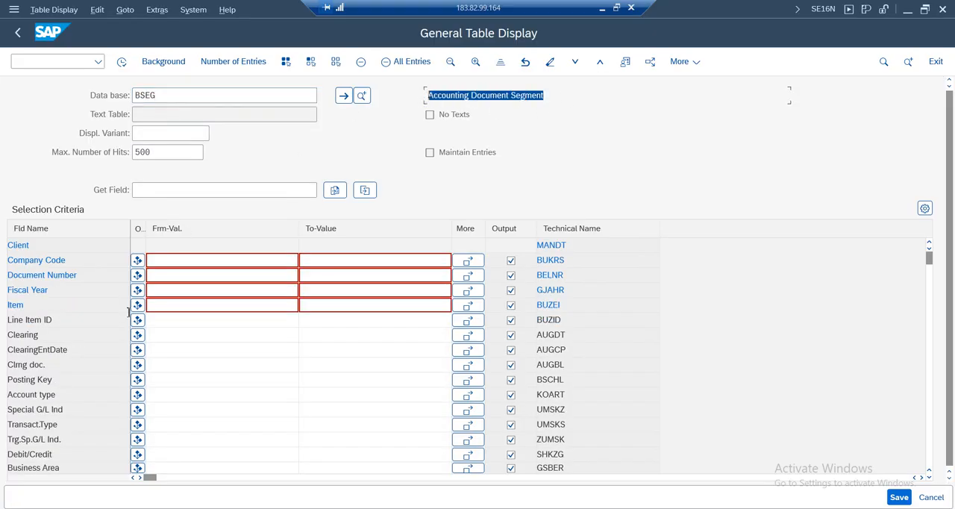
# Restrict BSEG to company code AM01 and display the matching accounting document segments
pyautogui.click(169, 261)
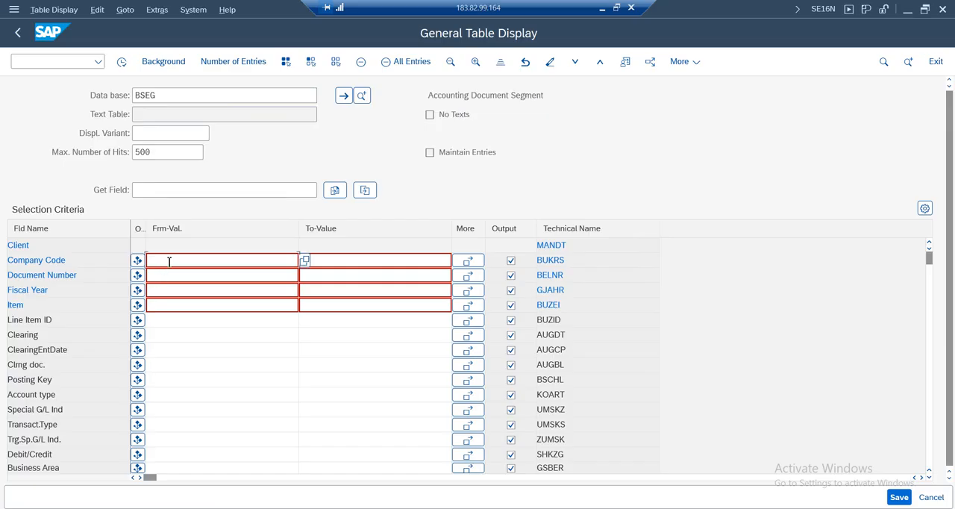
pyautogui.write('am')
pyautogui.write('1')
pyautogui.press('Return')
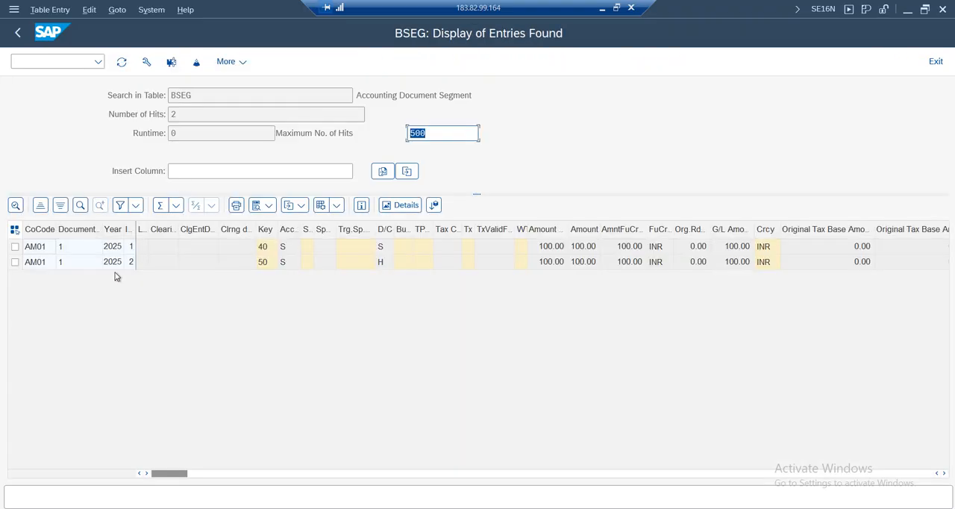
# Examine the two BSEG line items' fiscal year, functional currency amount, G/L amount and tax base amount
pyautogui.click(113, 251)
pyautogui.click(112, 263)
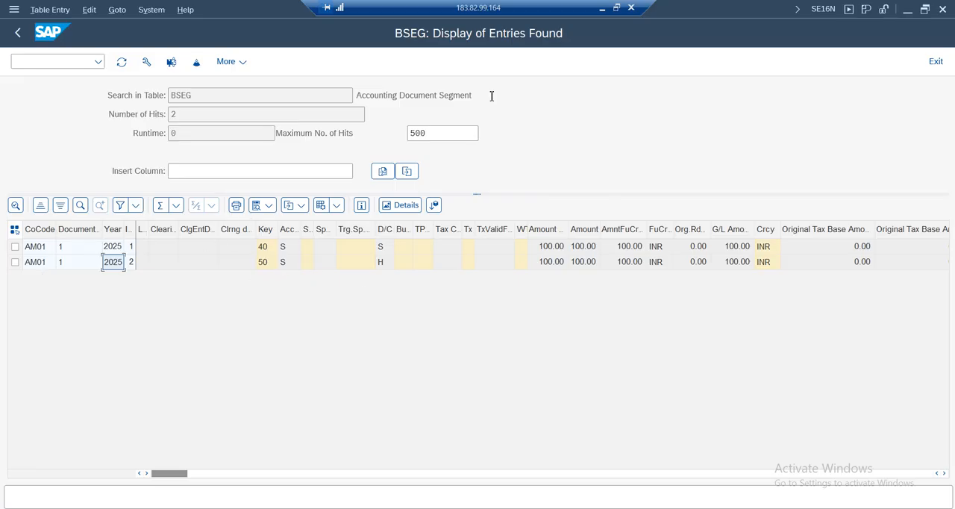
pyautogui.moveTo(492, 97); pyautogui.dragTo(263, 91)
pyautogui.click(616, 254)
pyautogui.click(619, 262)
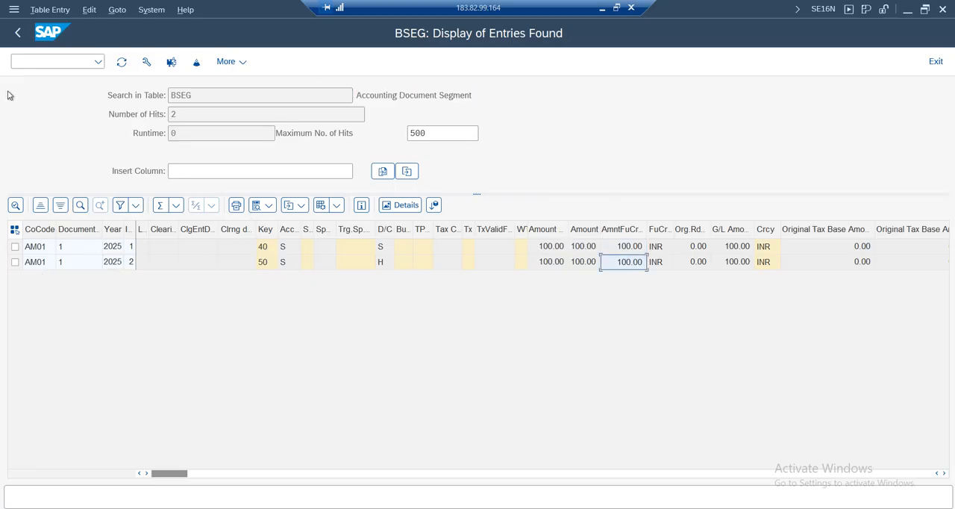
pyautogui.click(737, 266)
pyautogui.click(867, 264)
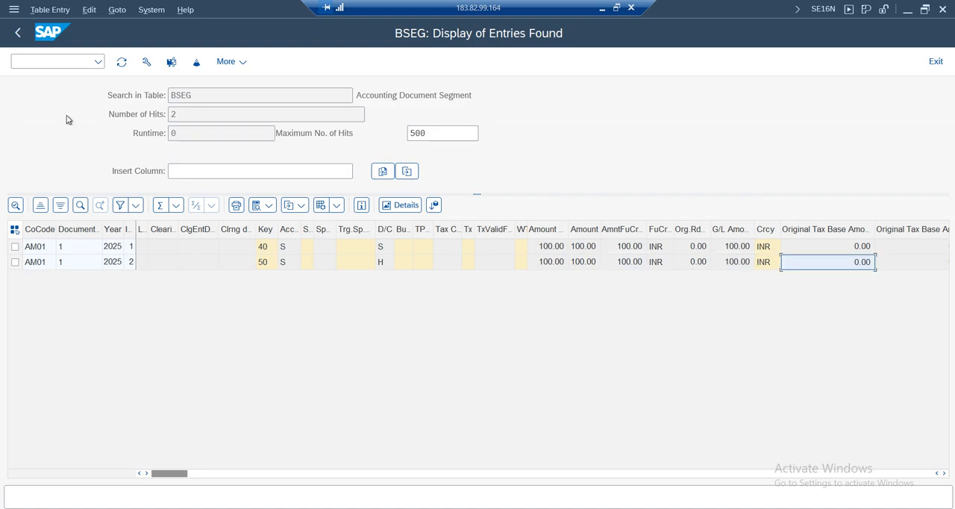
# Leave the BSEG results, clear the table name and exit the general table display to SAP Easy Access
pyautogui.click(20, 33)
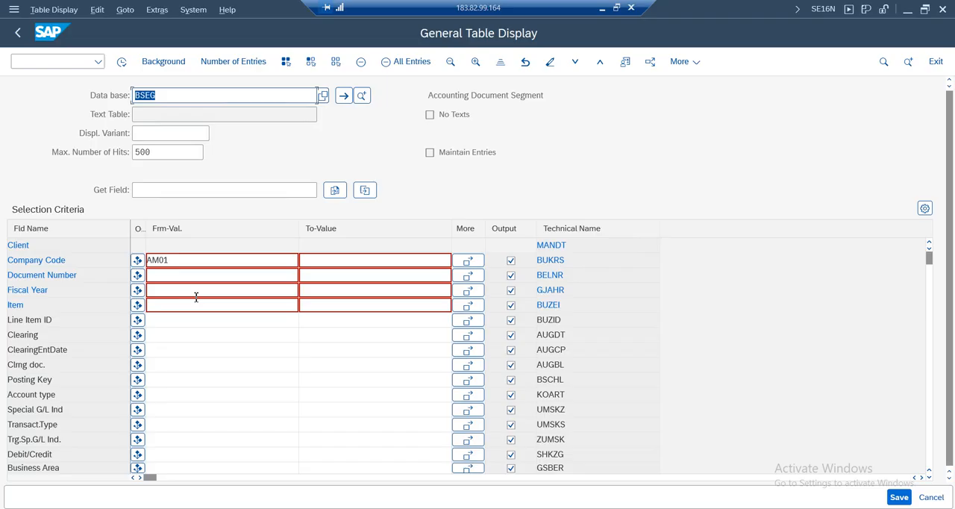
pyautogui.click(168, 96)
pyautogui.press('BackSpace')
pyautogui.press('BackSpace')
pyautogui.press('BackSpace')
pyautogui.press('BackSpace')
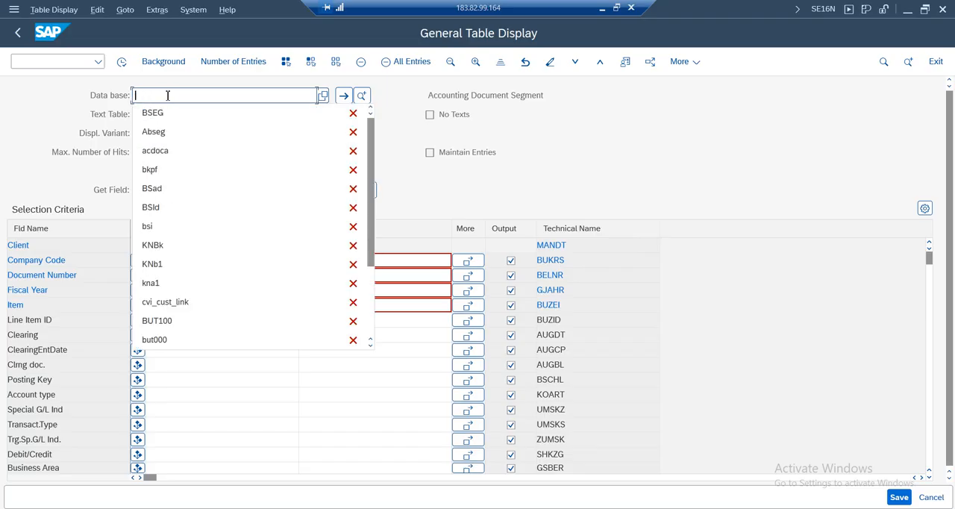
pyautogui.press('Escape')
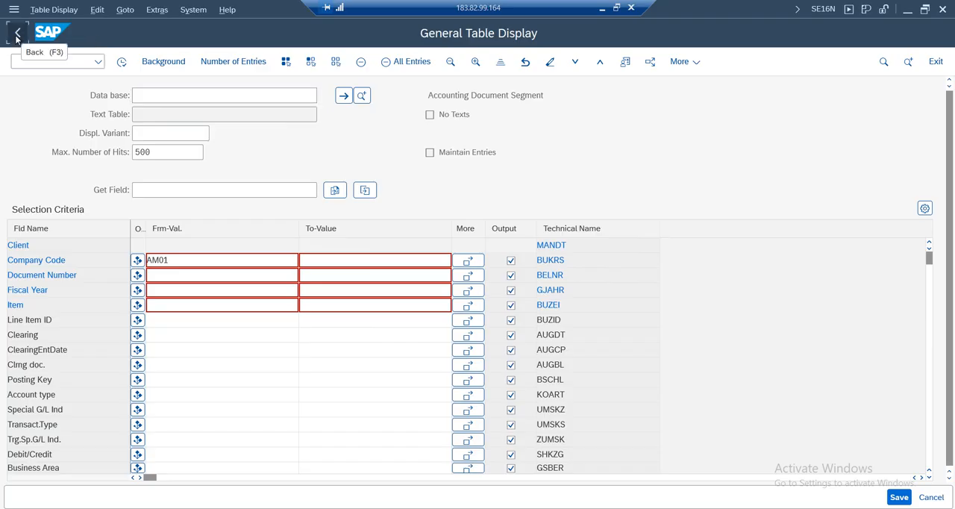
pyautogui.click(17, 32)
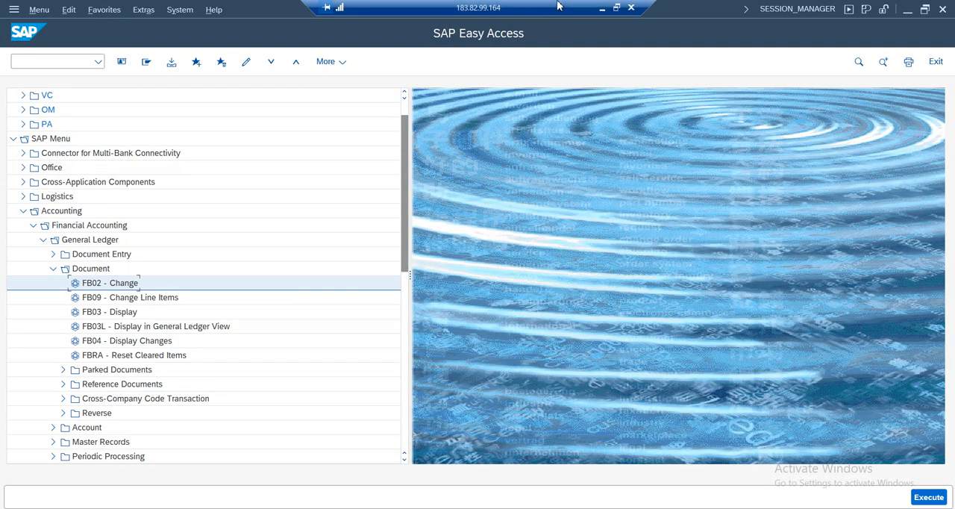
# Switch to the Google Sheets notes and review the General Posting and Document Display rows on the Configuration Settings sheet
pyautogui.click(601, 9)
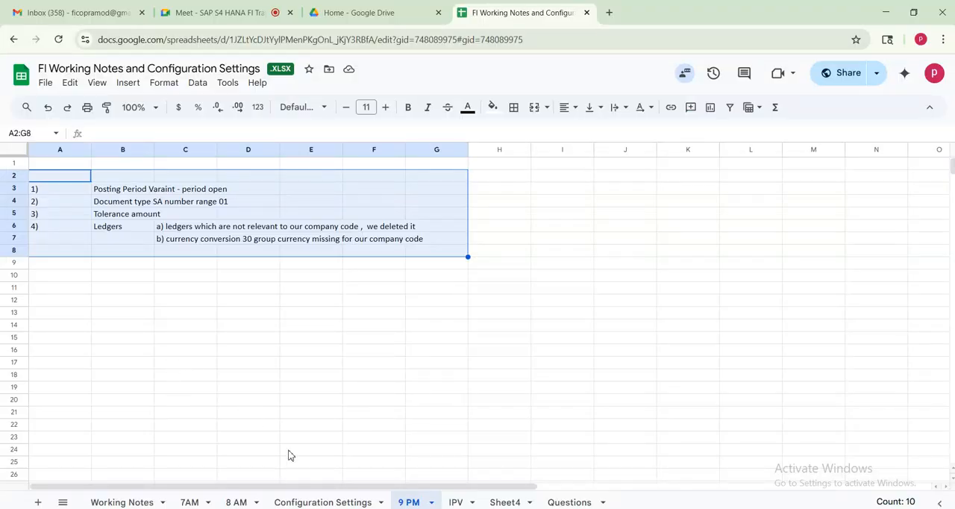
pyautogui.click(176, 278)
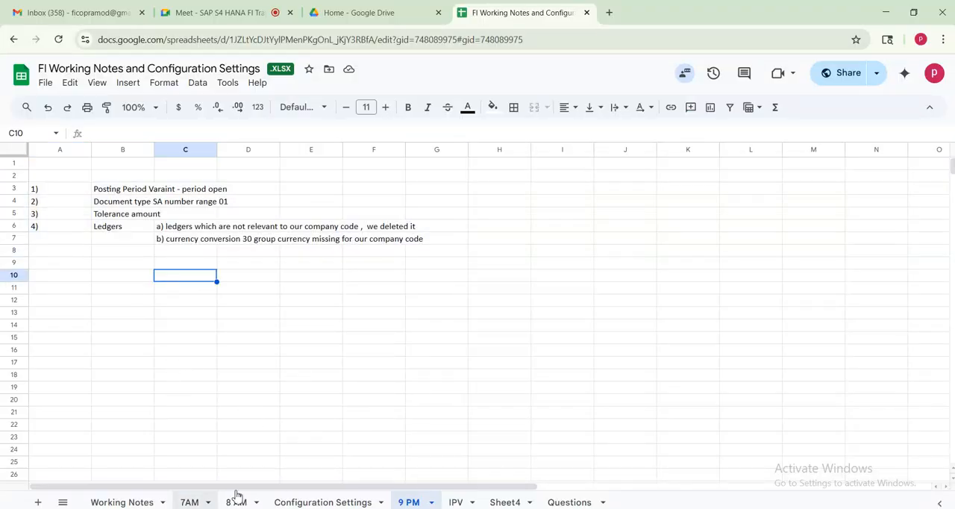
pyautogui.click(308, 505)
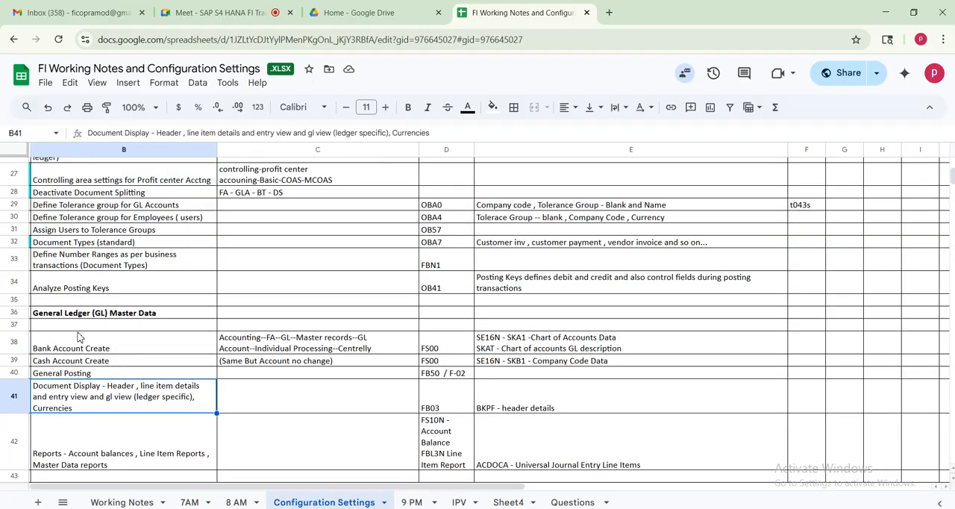
pyautogui.click(75, 377)
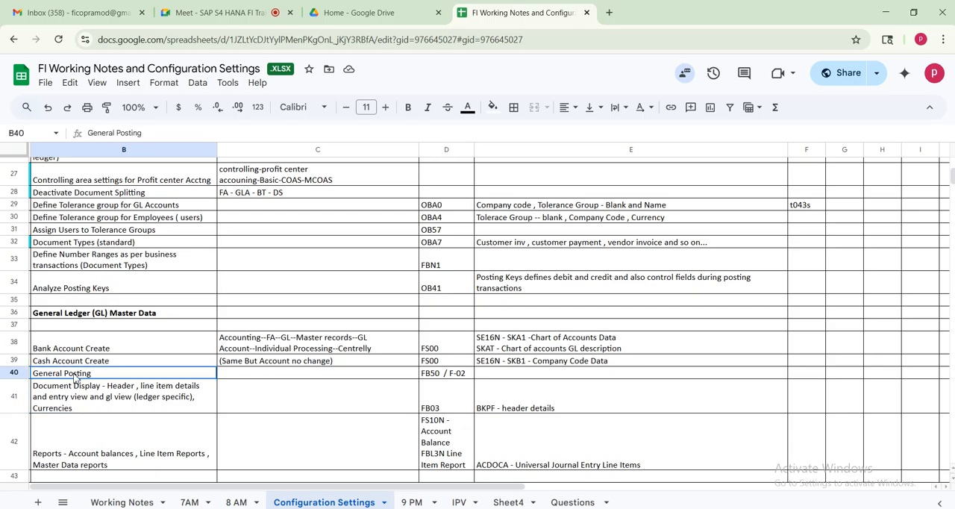
pyautogui.click(431, 377)
pyautogui.click(99, 397)
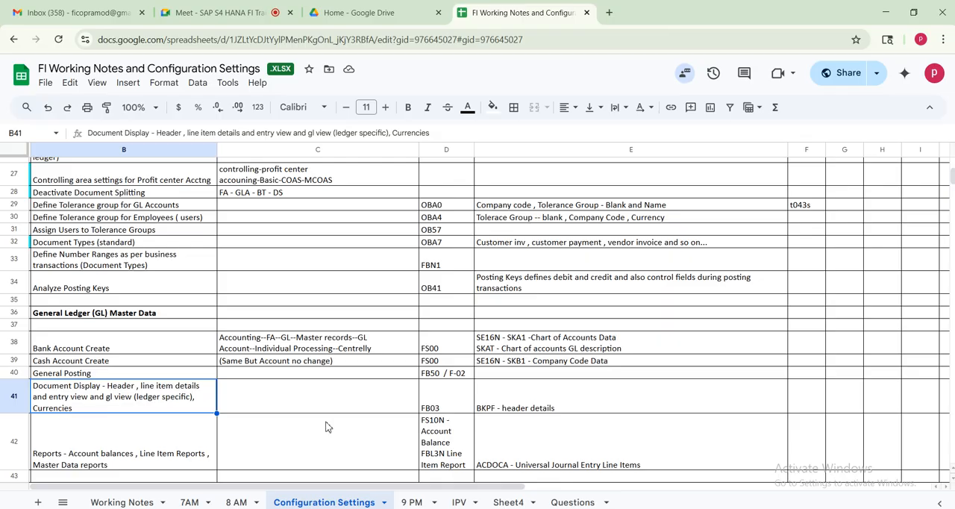
pyautogui.click(505, 406)
pyautogui.moveTo(148, 388); pyautogui.dragTo(494, 388)
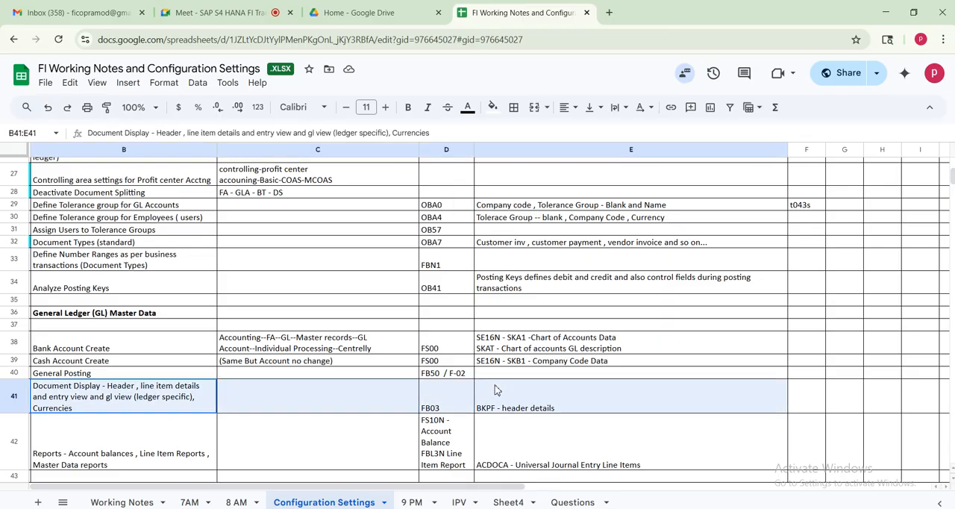
# Move the "ACDOCA - Universal Journal Entry Line Items" note from E42 to E41, after "BKPF - header details" and a comma
pyautogui.click(506, 462)
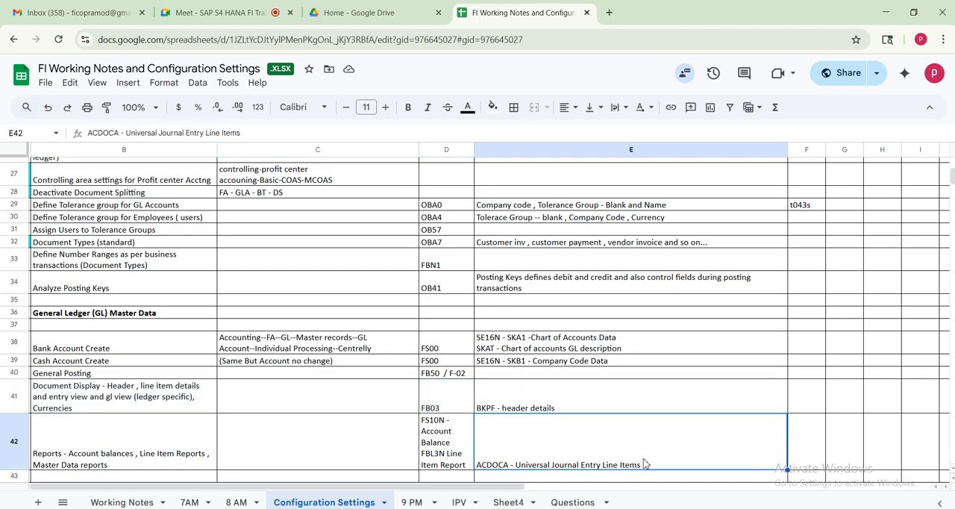
pyautogui.doubleClick(646, 467)
pyautogui.moveTo(655, 426); pyautogui.dragTo(442, 422)
pyautogui.hotkey('ctrl', 'c')
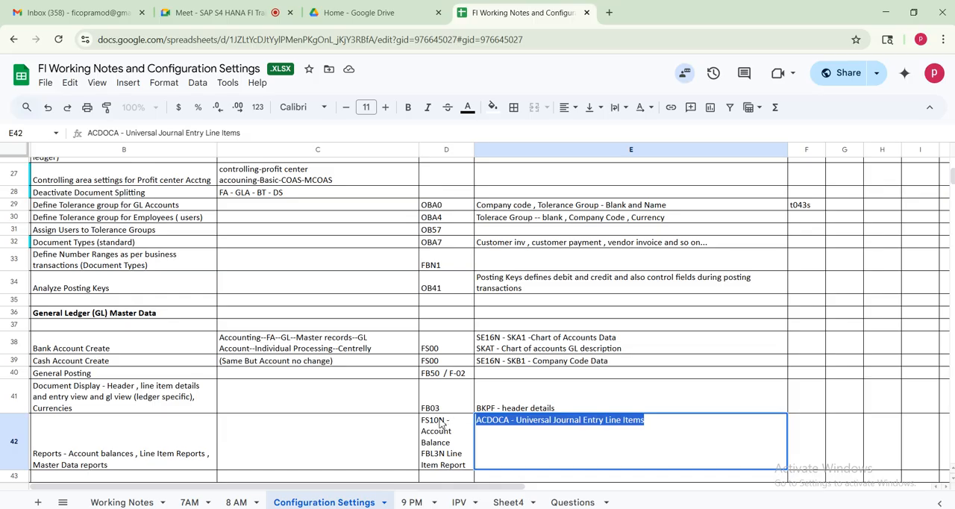
pyautogui.press('BackSpace')
pyautogui.doubleClick(576, 409)
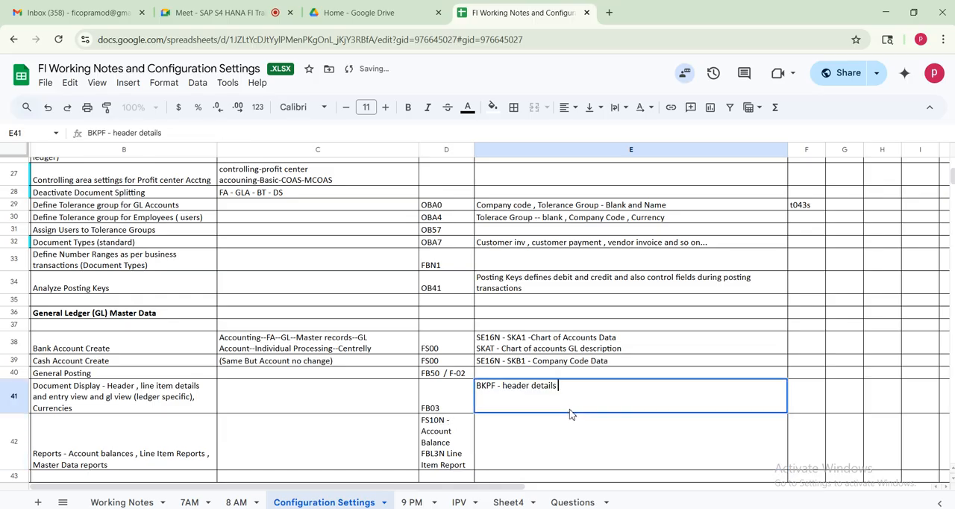
pyautogui.write(',')
pyautogui.hotkey('ctrl', 'v')
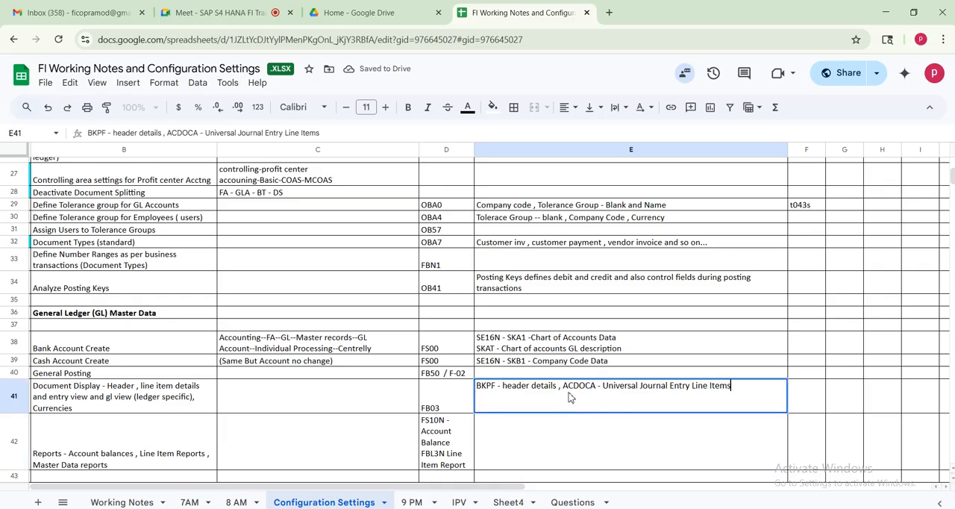
# Add the line "BSEG Accounting document segment (Entry View)" to E41 and append "(Ledgers)" to the ACDOCA note
pyautogui.write('BSEG accounting document segment')
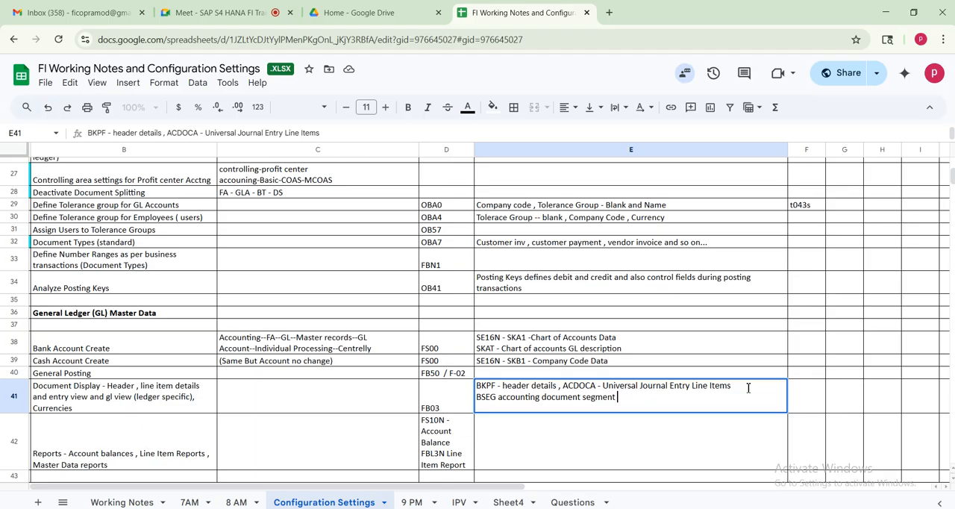
pyautogui.click(501, 397)
pyautogui.press('BackSpace')
pyautogui.write('A')
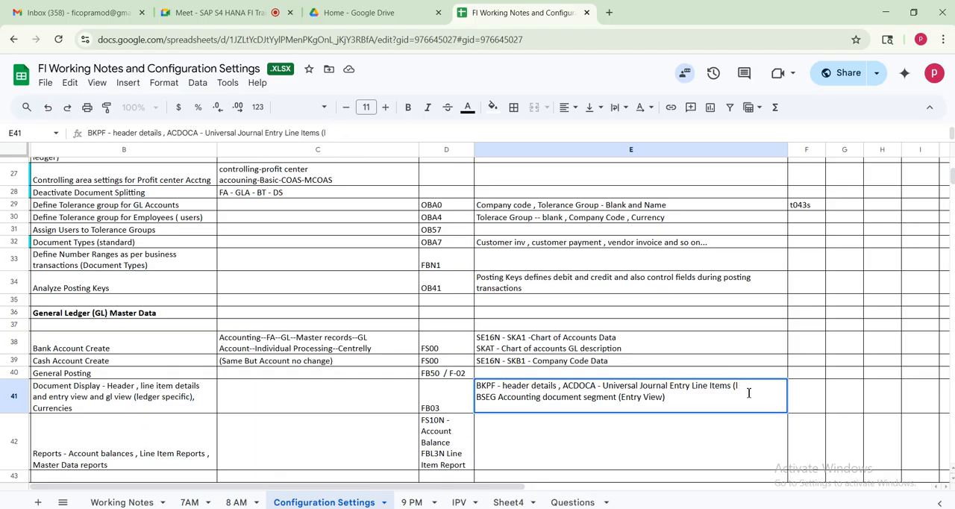
pyautogui.write('dgers)')
pyautogui.press('Return')
# Review the General Posting, Document Display and Reports rows of the configuration notes
pyautogui.click(104, 373)
pyautogui.keyDown('shift'); pyautogui.click(593, 400); pyautogui.keyUp('shift')
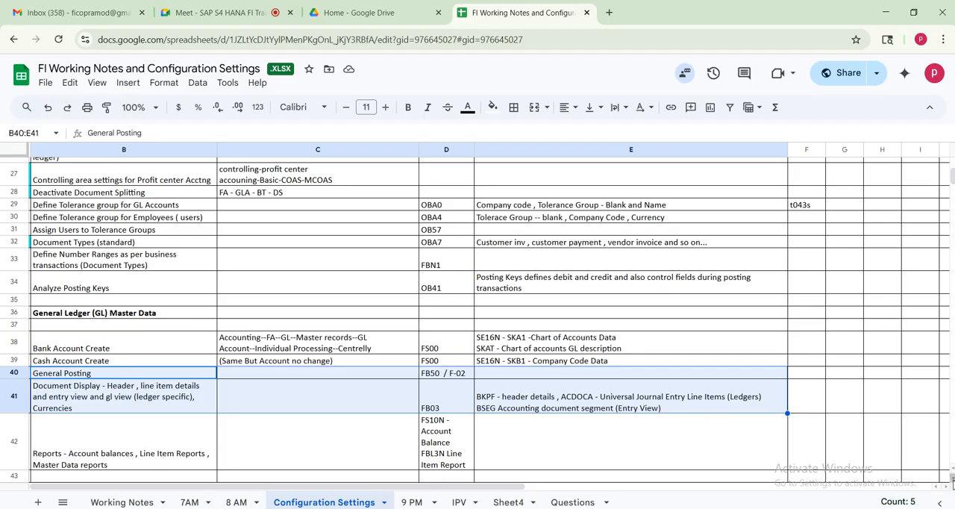
pyautogui.scroll(-2, 952, 481)
pyautogui.moveTo(143, 399); pyautogui.dragTo(491, 396)
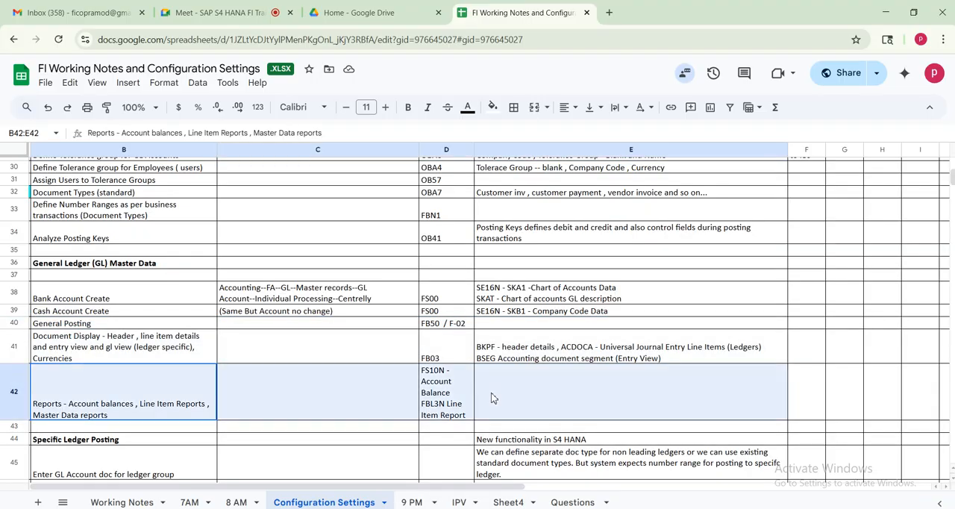
# Switch to SAP and open FAGLB03 - Display Balances from the General Ledger's Account folder
pyautogui.click(417, 508)
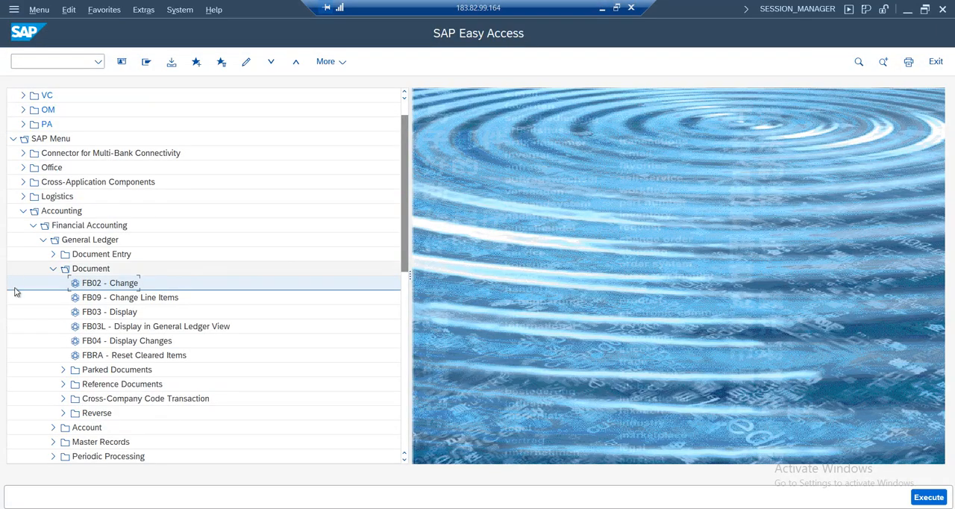
pyautogui.click(53, 269)
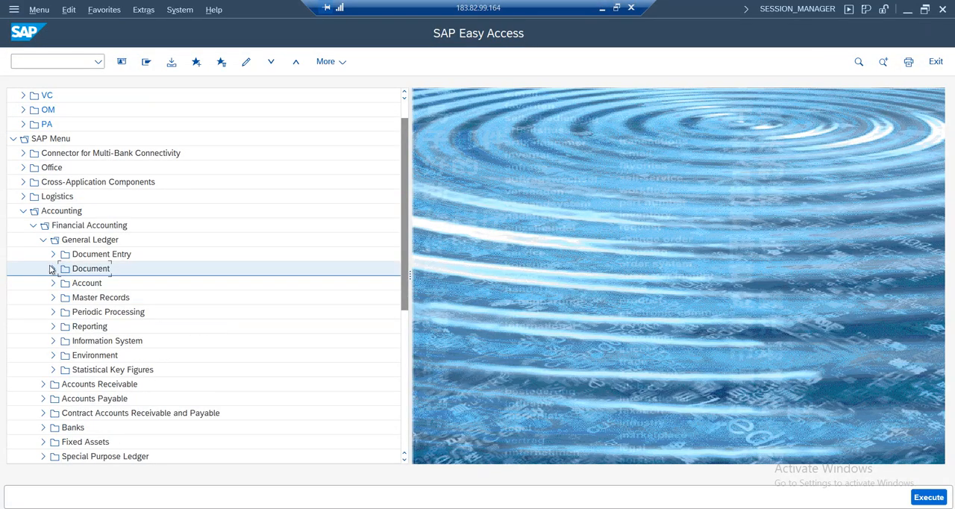
pyautogui.click(53, 283)
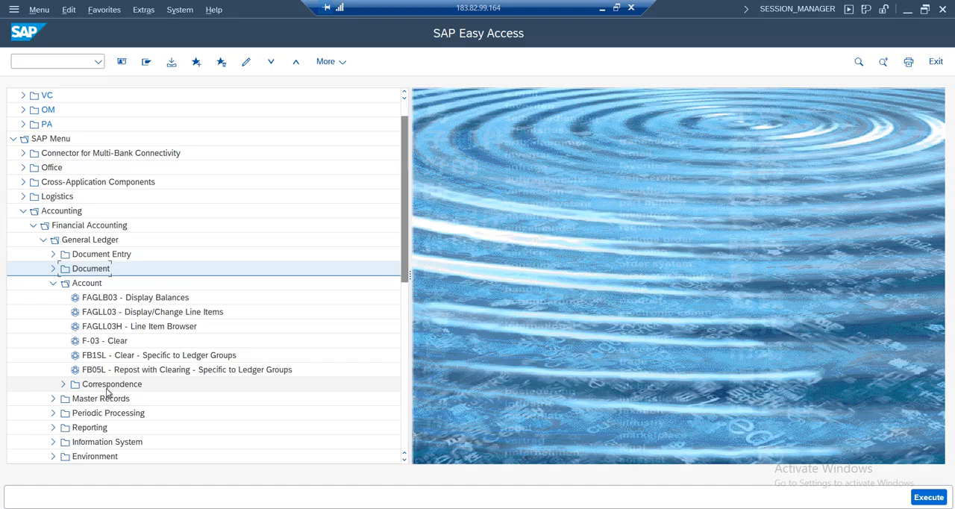
pyautogui.doubleClick(103, 299)
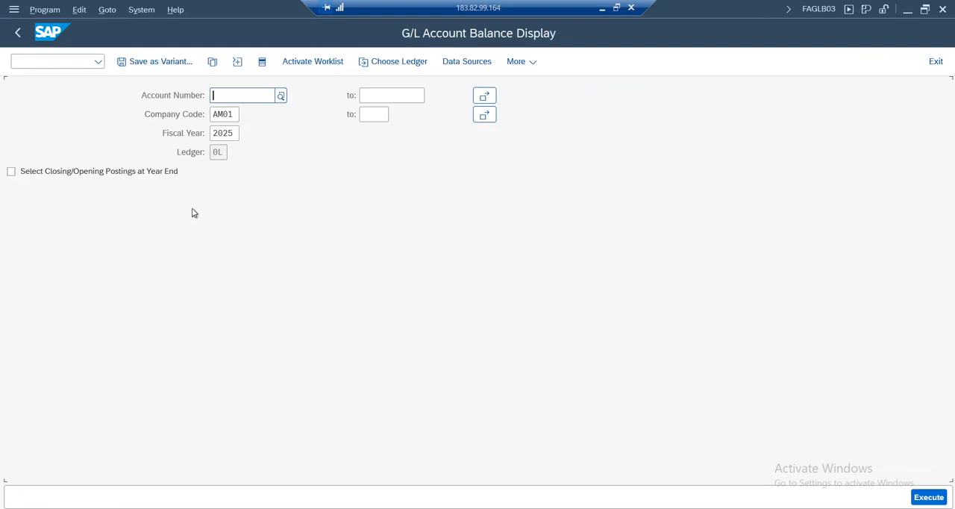
# Enter account number 1000 and display its balances for company code AM01, fiscal year 2025, ledger 0L
pyautogui.write('1000')
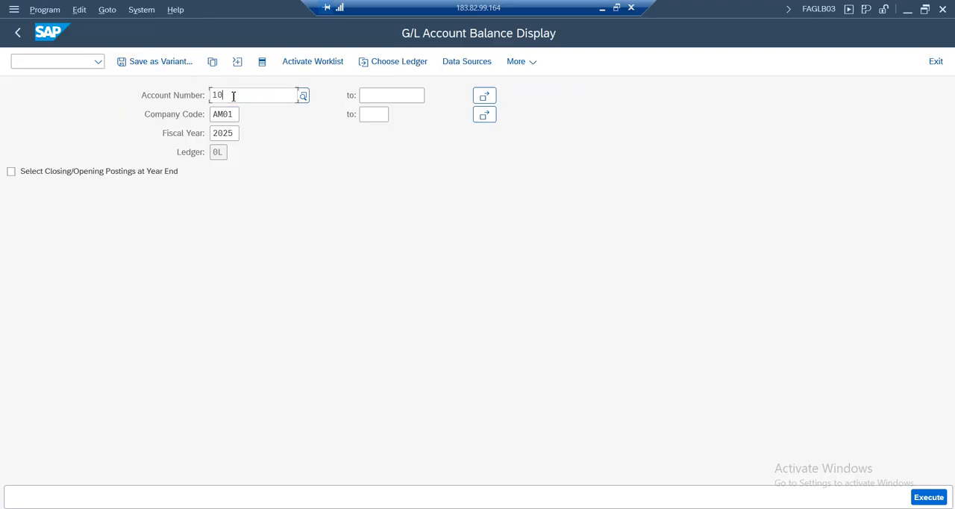
pyautogui.click(152, 269)
pyautogui.doubleClick(222, 153)
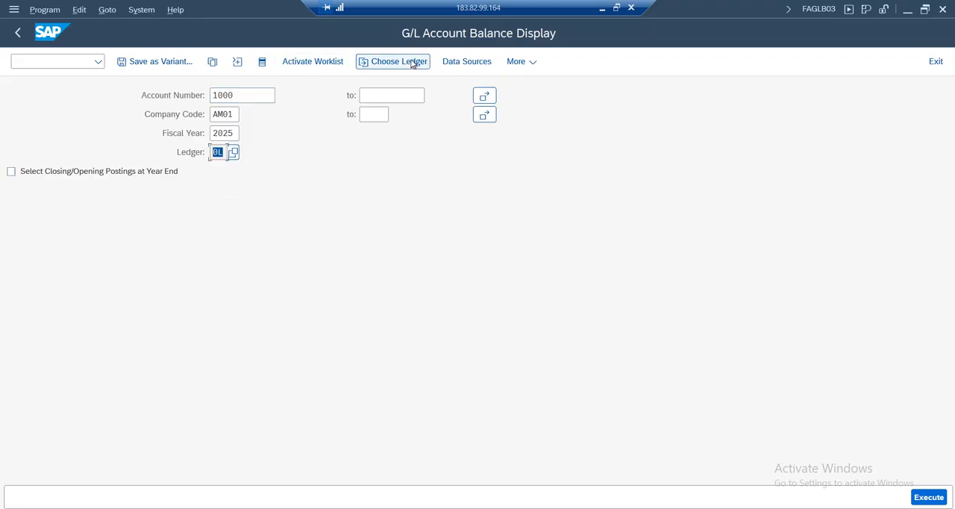
pyautogui.click(945, 494)
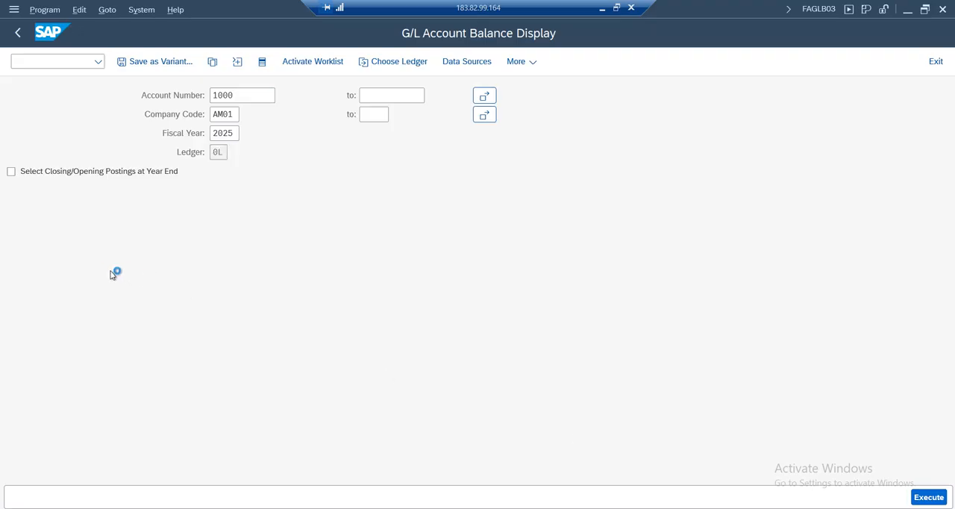
# Check the Cash account's heading and its period 3 row in the balance display
pyautogui.click(147, 285)
pyautogui.click(275, 97)
pyautogui.click(20, 281)
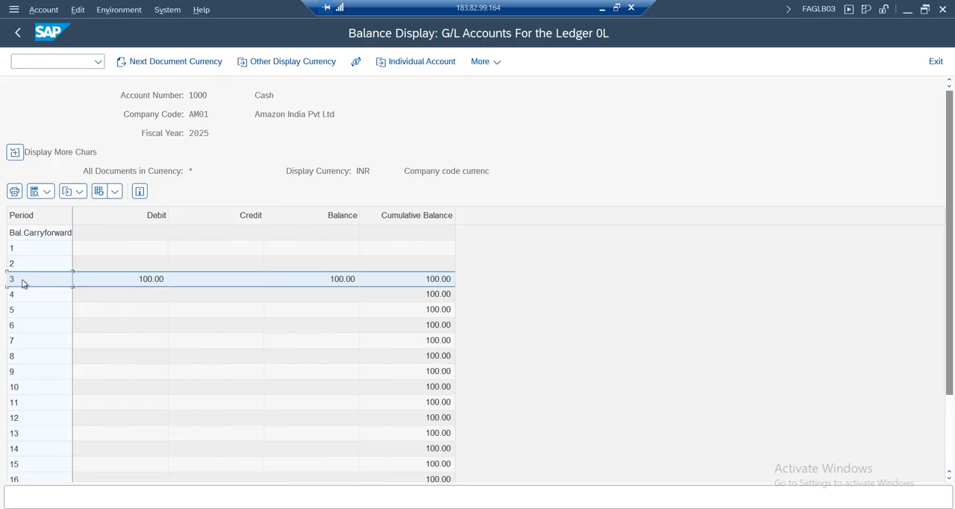
pyautogui.moveTo(950, 254); pyautogui.dragTo(950, 320)
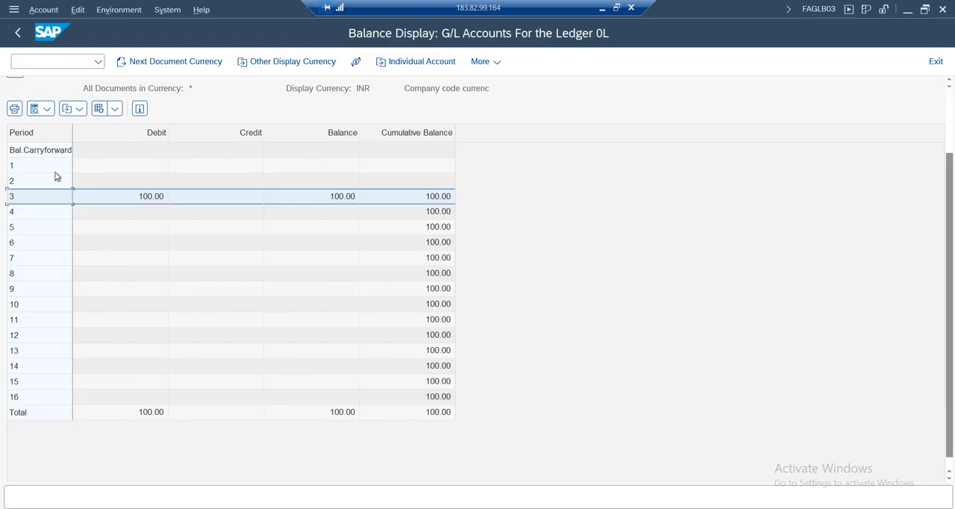
# Go through the Cash account's balance rows for periods 1 to 12 and periods 13 to 16
pyautogui.click(19, 167)
pyautogui.click(22, 182)
pyautogui.click(24, 197)
pyautogui.click(23, 213)
pyautogui.click(20, 249)
pyautogui.click(112, 340)
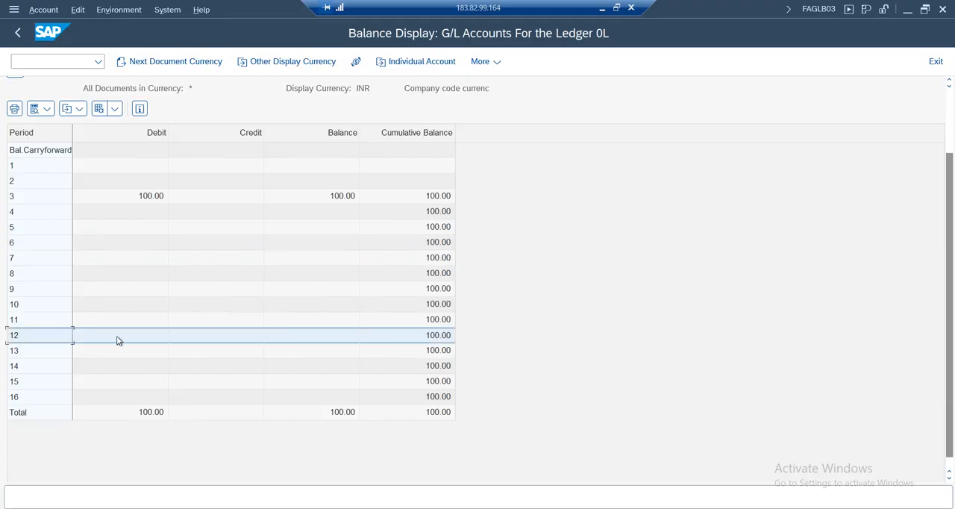
pyautogui.click(27, 352)
pyautogui.click(28, 368)
pyautogui.click(27, 382)
pyautogui.click(32, 399)
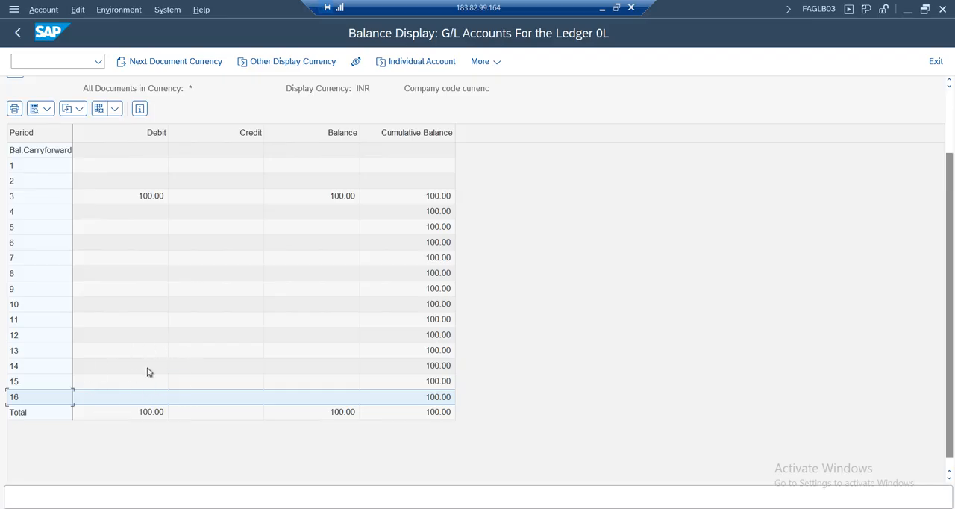
# Examine the debit, balance and cumulative balance of the Cash account in period 3
pyautogui.click(143, 196)
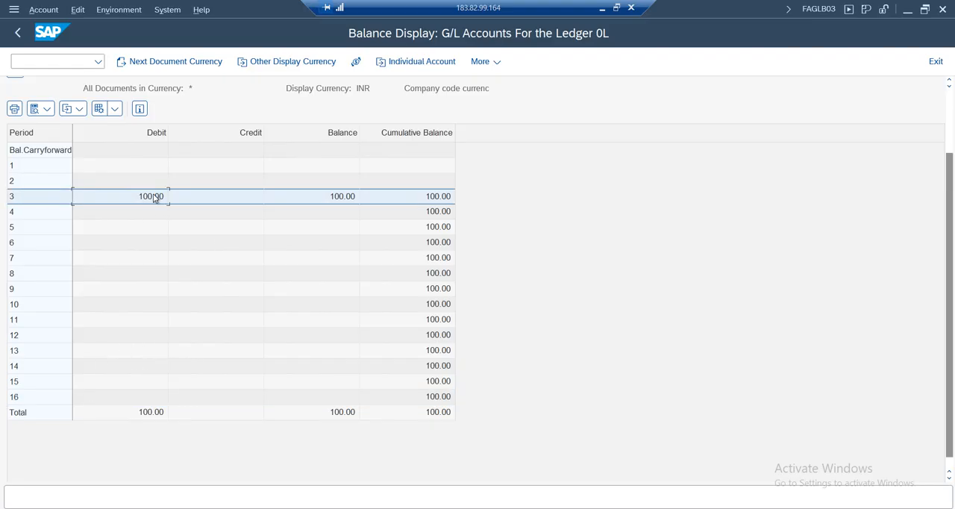
pyautogui.scroll(2, 194, 227)
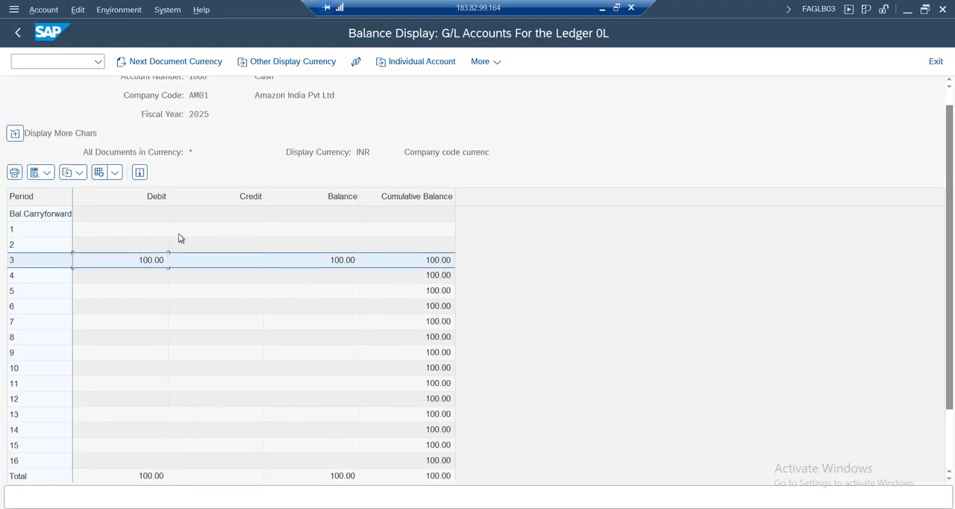
pyautogui.click(340, 263)
pyautogui.click(440, 262)
pyautogui.scroll(1, 372, 144)
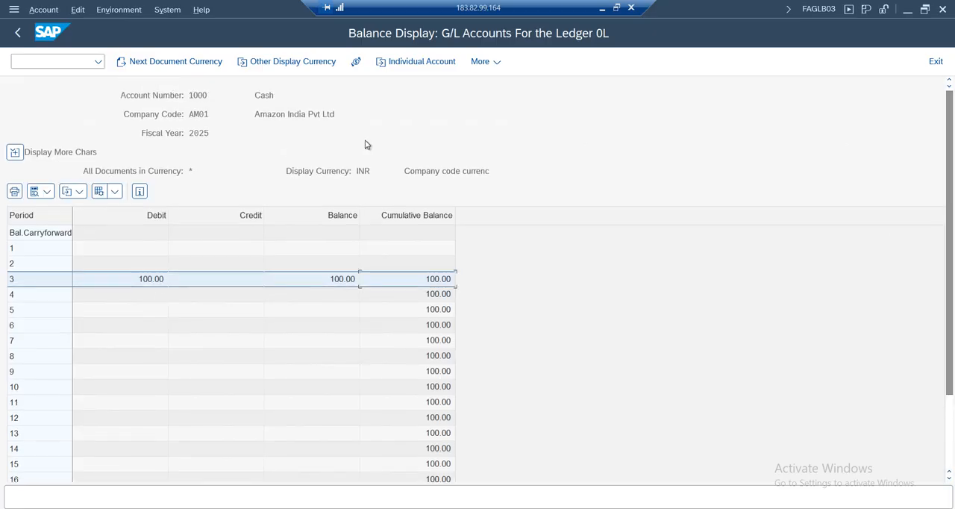
# Inspect the line items behind the period 3 debit amount, and return to the Google Sheets notes
pyautogui.doubleClick(138, 282)
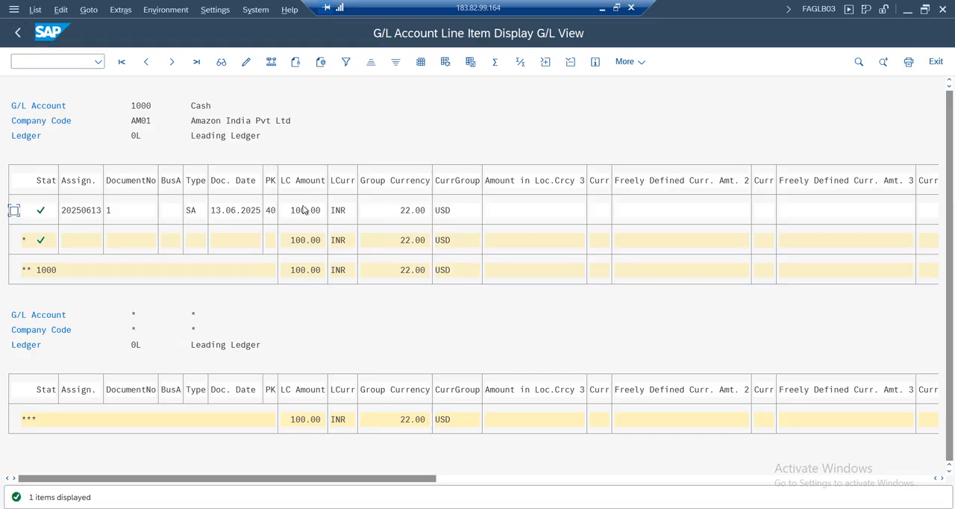
pyautogui.click(17, 32)
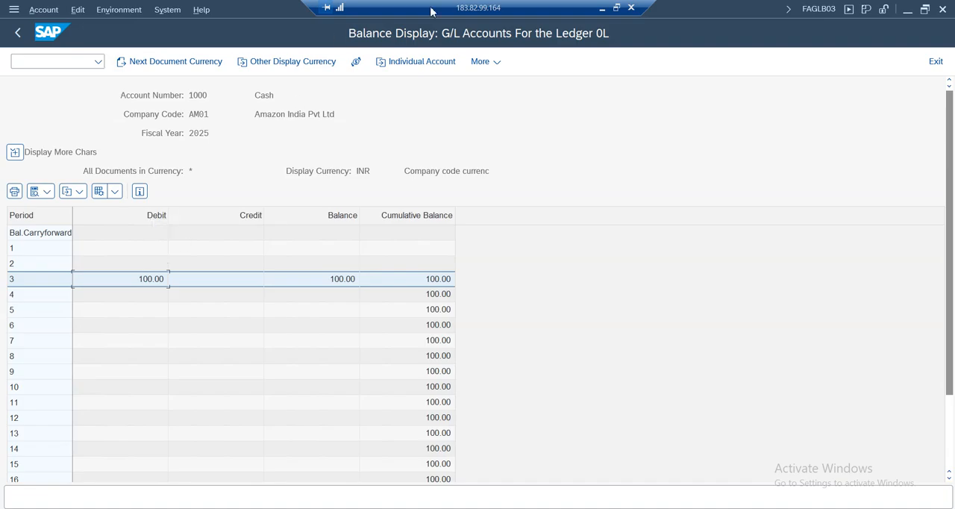
pyautogui.click(601, 7)
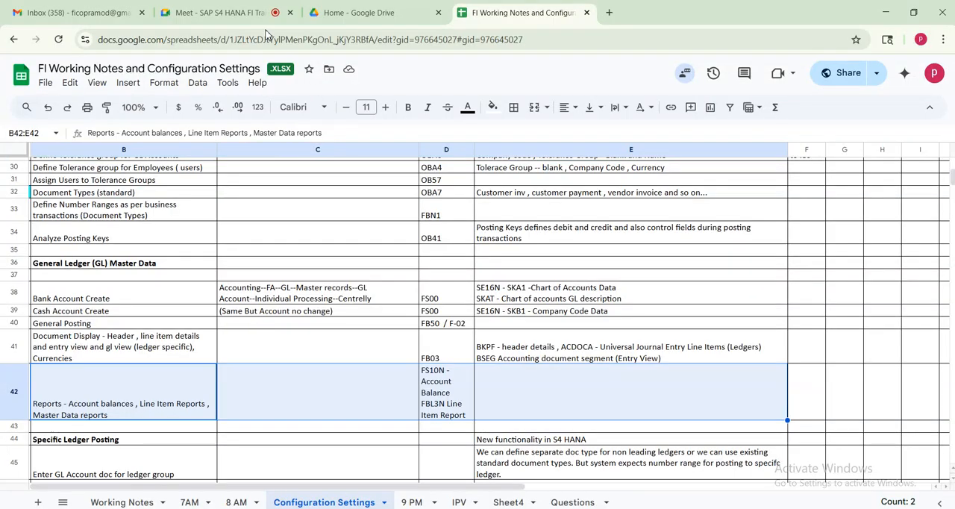
# Mute the microphone in the Google Meet call, minimise the browser, and reopen the call to unmute it
pyautogui.click(216, 13)
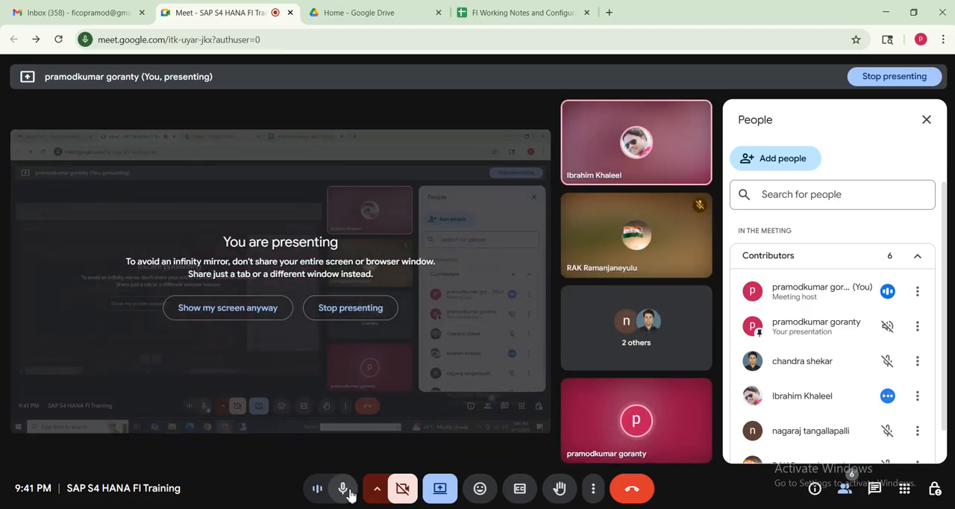
pyautogui.click(347, 490)
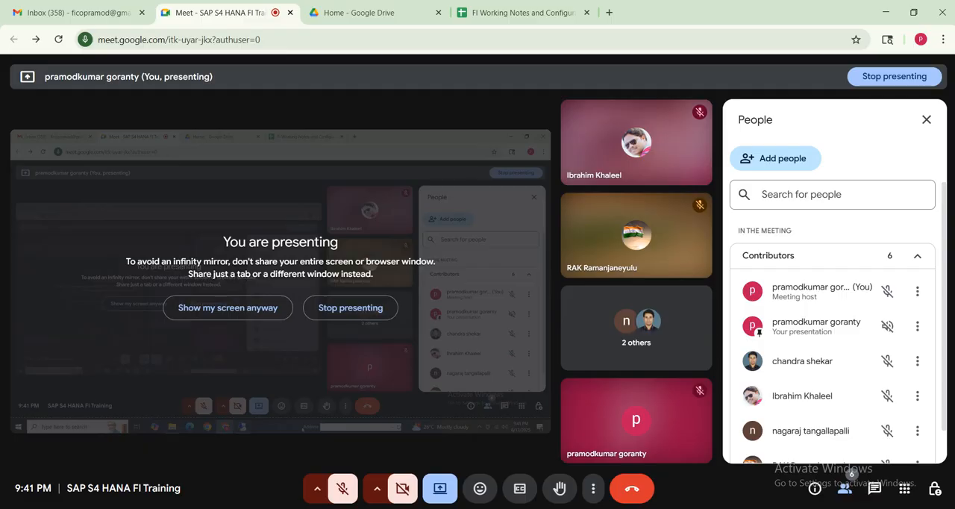
pyautogui.click(885, 11)
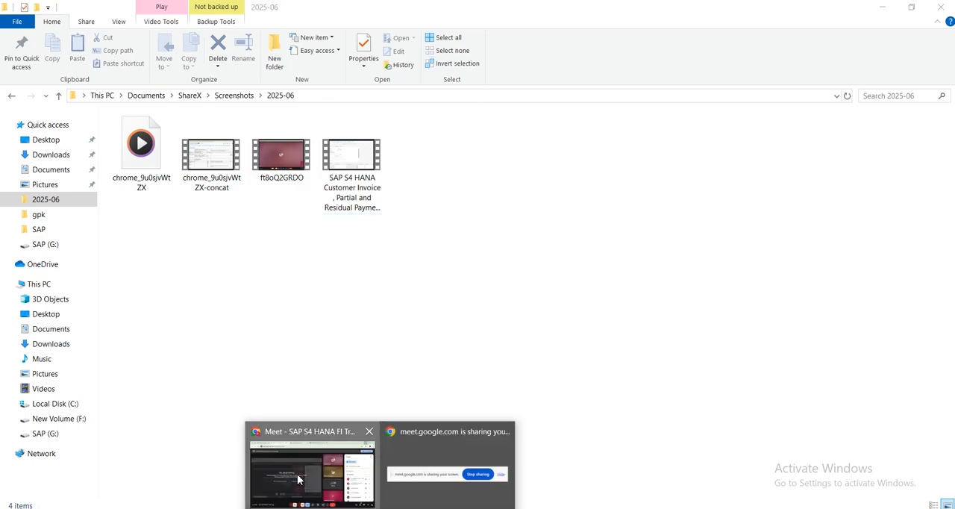
pyautogui.click(303, 478)
pyautogui.click(343, 494)
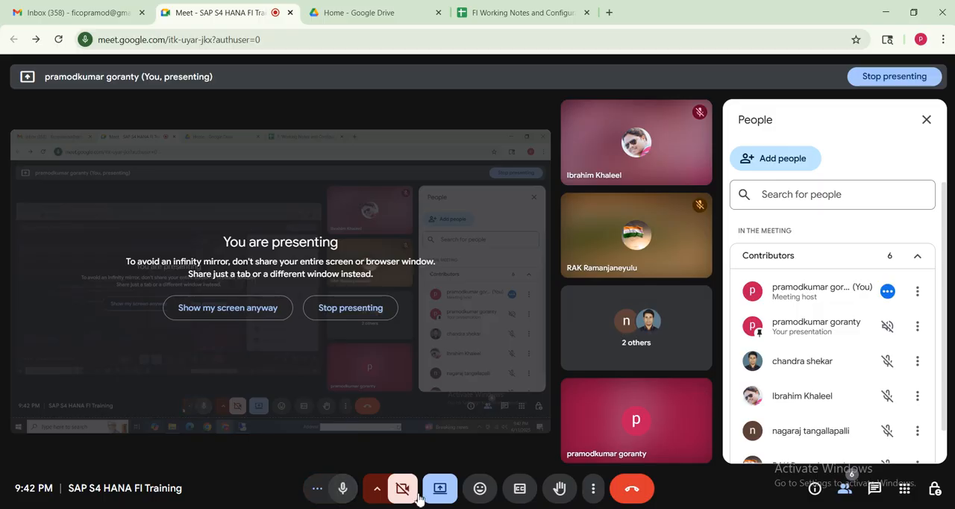
# Leave the Cash balance display in SAP, and review the Reports row in the Google Sheets notes with the Meet pop-up moved aside
pyautogui.hotkey('alt', 'Tab')
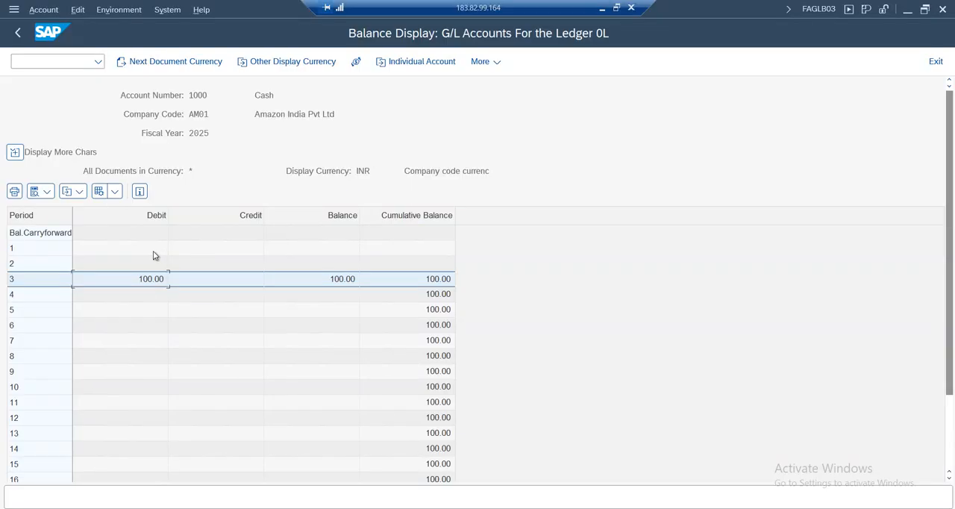
pyautogui.click(18, 32)
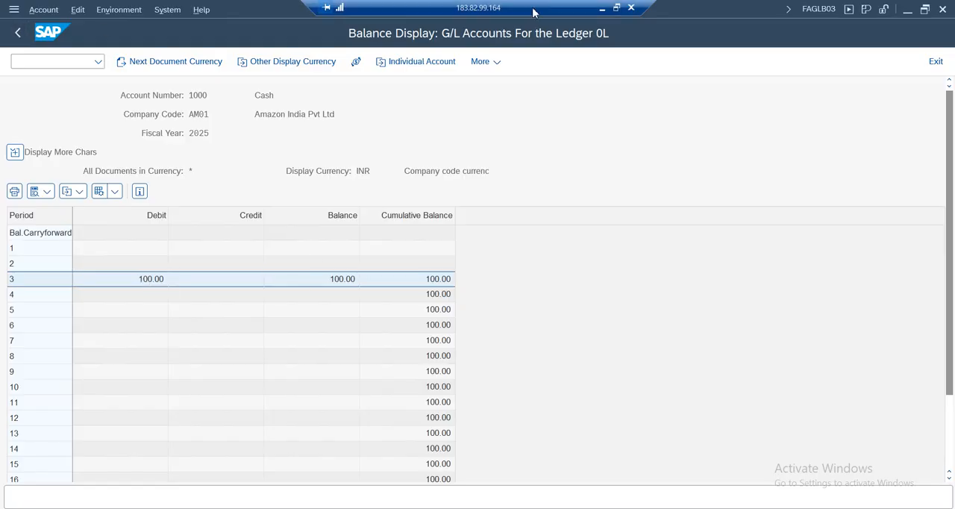
pyautogui.click(601, 8)
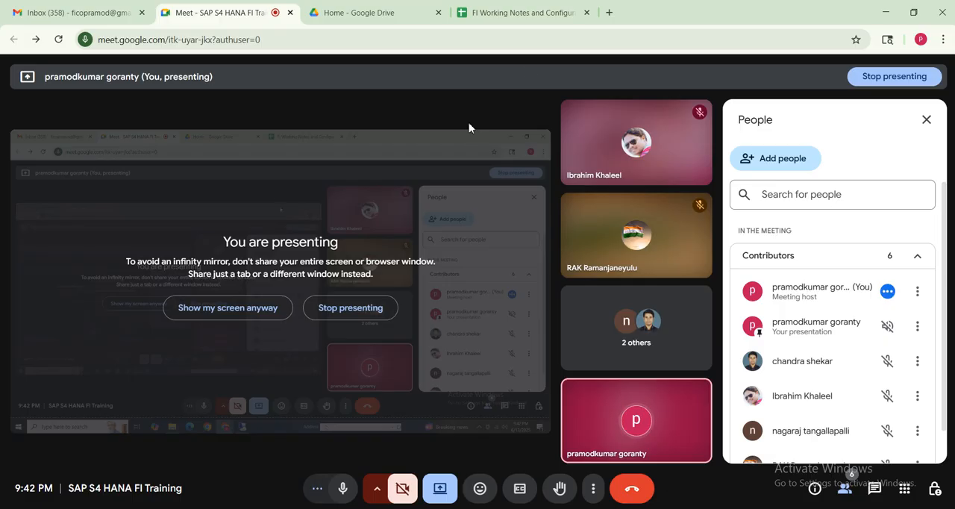
pyautogui.click(512, 13)
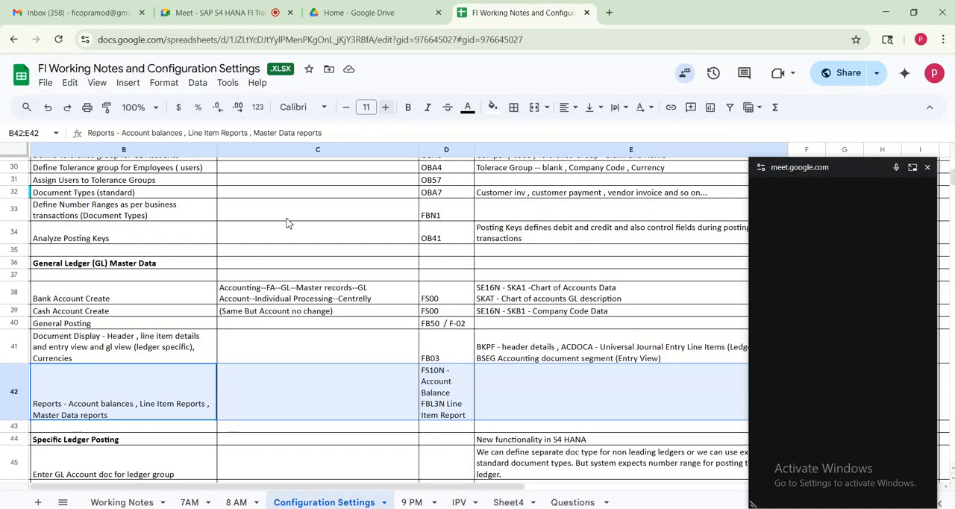
pyautogui.moveTo(807, 170); pyautogui.dragTo(807, 495)
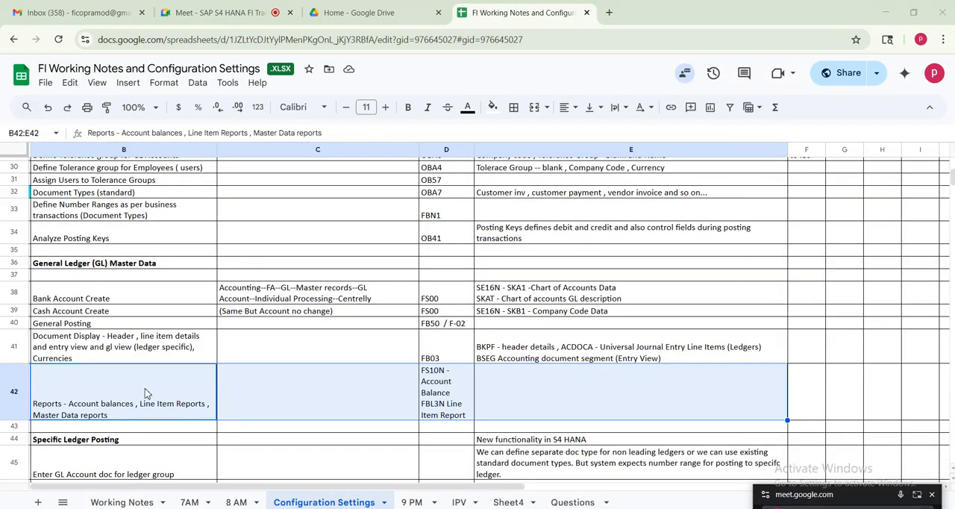
pyautogui.moveTo(89, 326); pyautogui.dragTo(631, 403)
# Switch to SAP, exit the G/L Account Balance Display, and start transaction FBL3N
pyautogui.hotkey('alt', 'Tab')
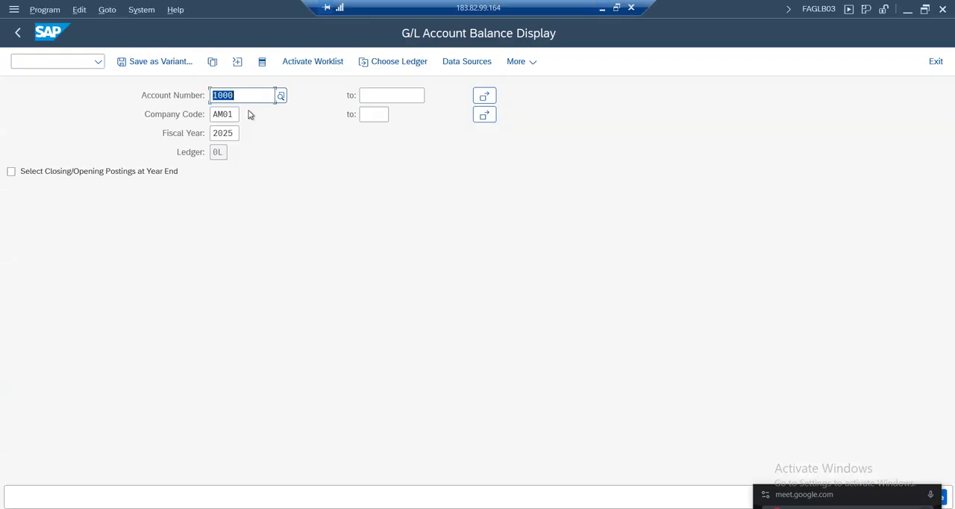
pyautogui.click(17, 32)
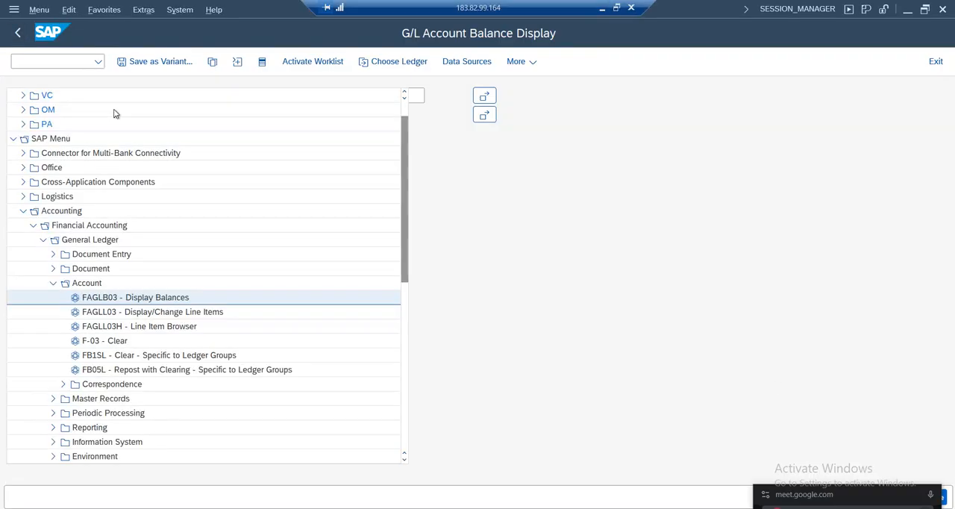
pyautogui.click(18, 62)
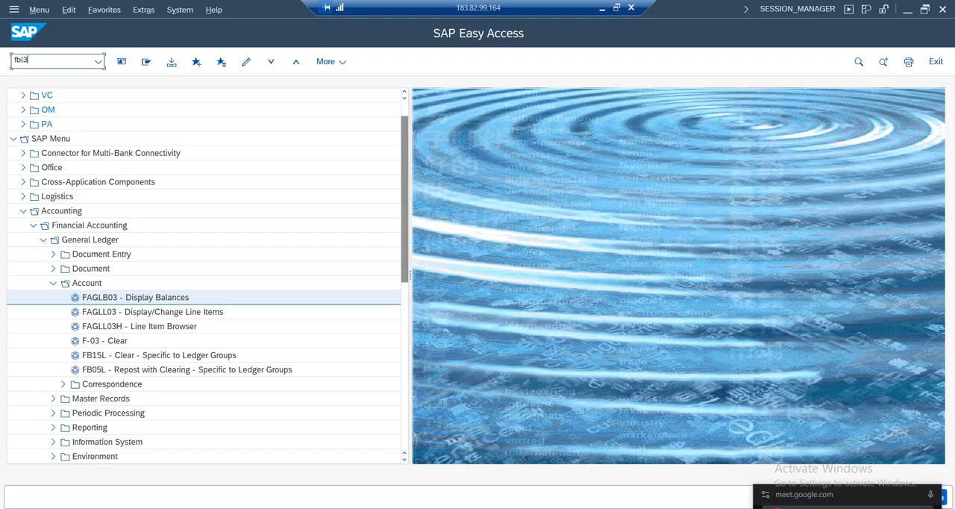
pyautogui.write('fbl3n')
pyautogui.press('Return')
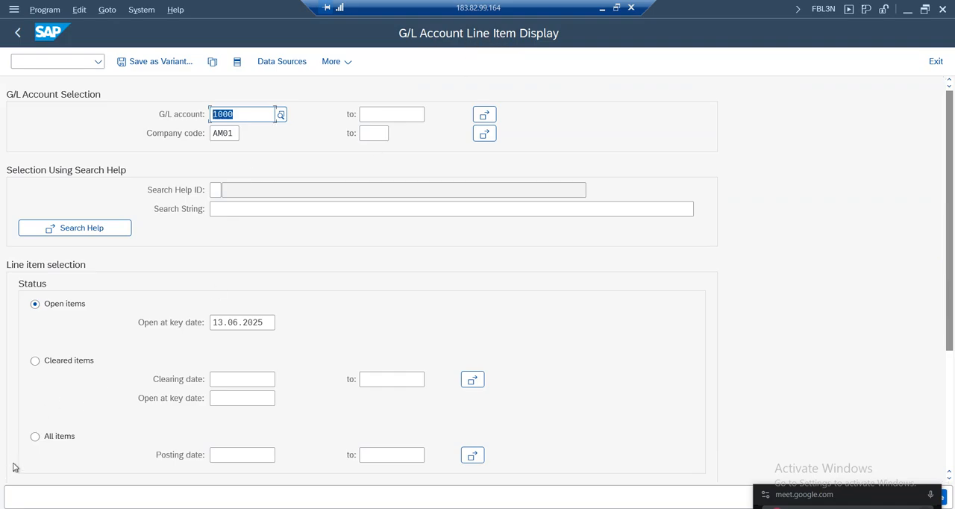
# Run the G/L line item report with All items for account 1000 in company code AM01
pyautogui.click(50, 437)
pyautogui.moveTo(951, 245); pyautogui.dragTo(952, 364)
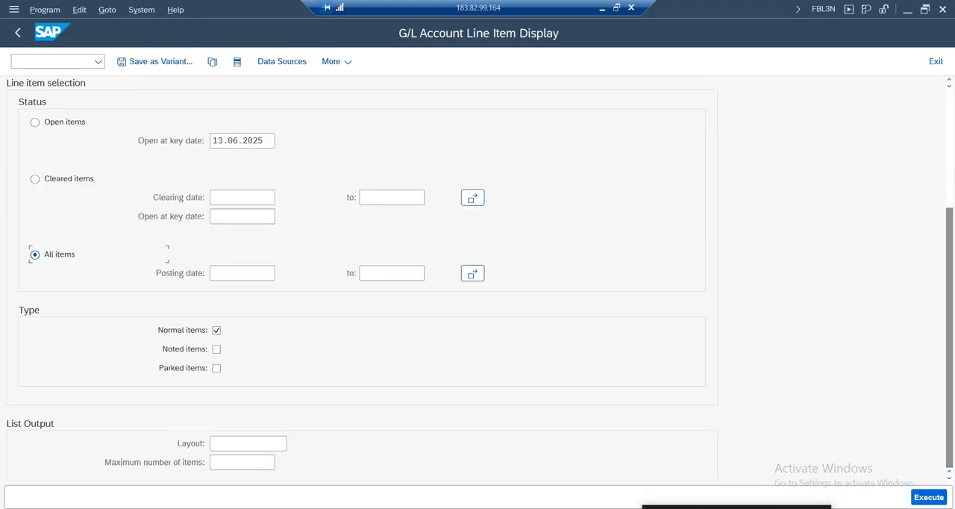
pyautogui.press('F8')
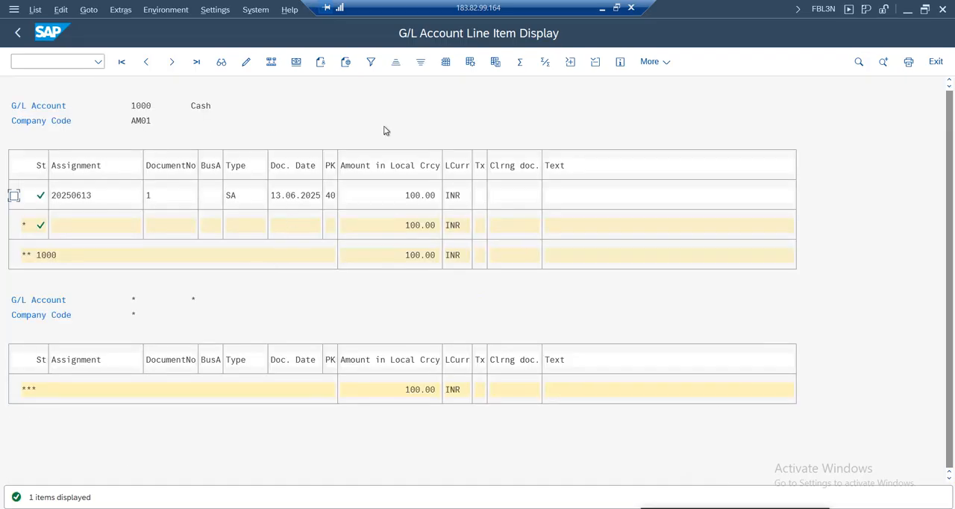
# Check the Cash line item's document number, amount and date, and view the complete document behind it
pyautogui.click(218, 109)
pyautogui.click(164, 208)
pyautogui.click(410, 195)
pyautogui.click(288, 196)
pyautogui.click(74, 234)
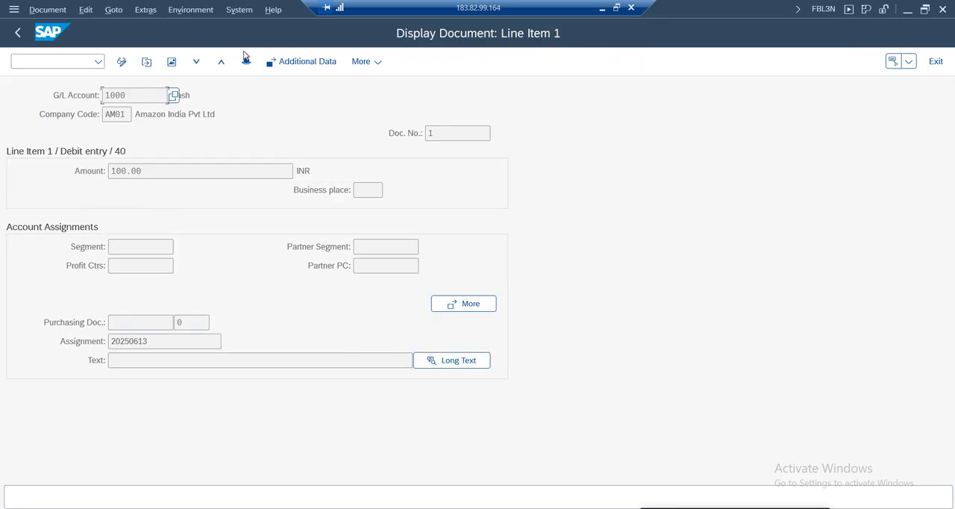
pyautogui.click(171, 61)
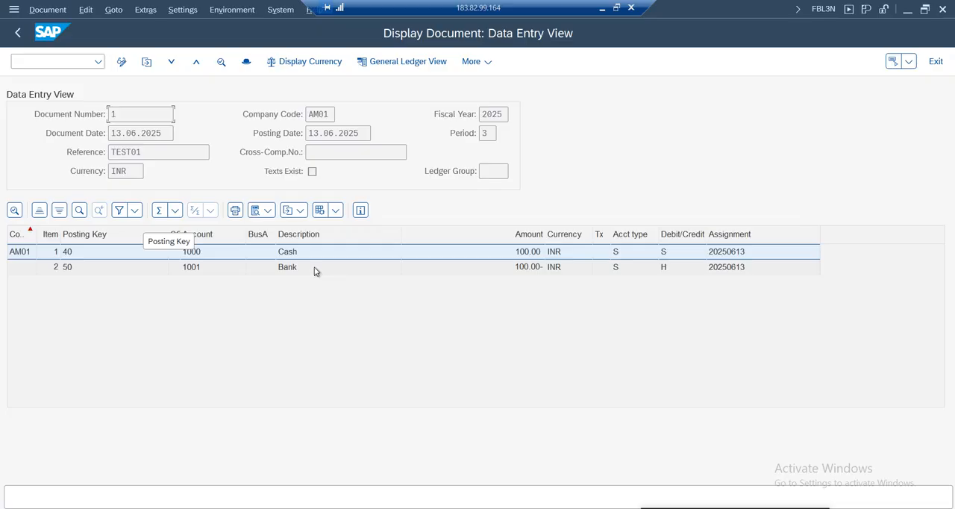
# Go back through the line item report to SAP Easy Access, and glance at the recently used transaction codes
pyautogui.click(18, 33)
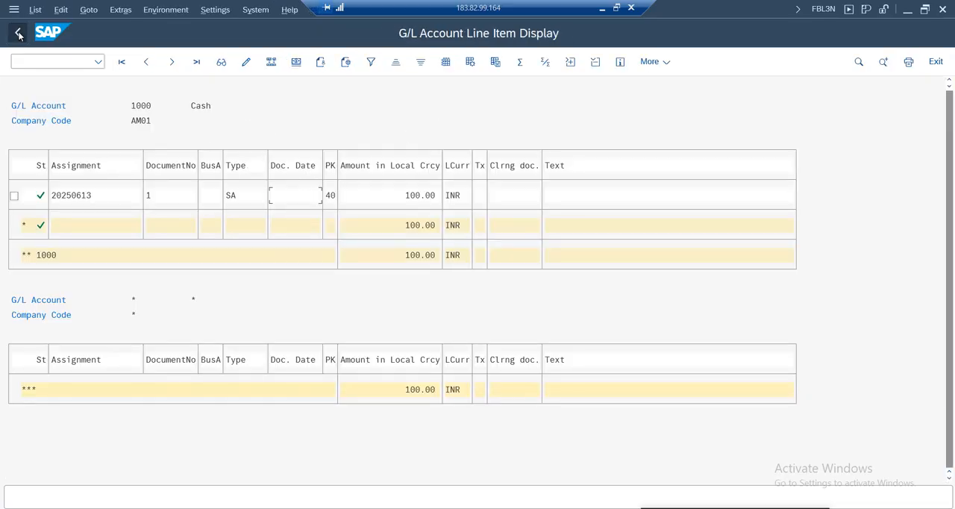
pyautogui.click(20, 35)
pyautogui.click(19, 34)
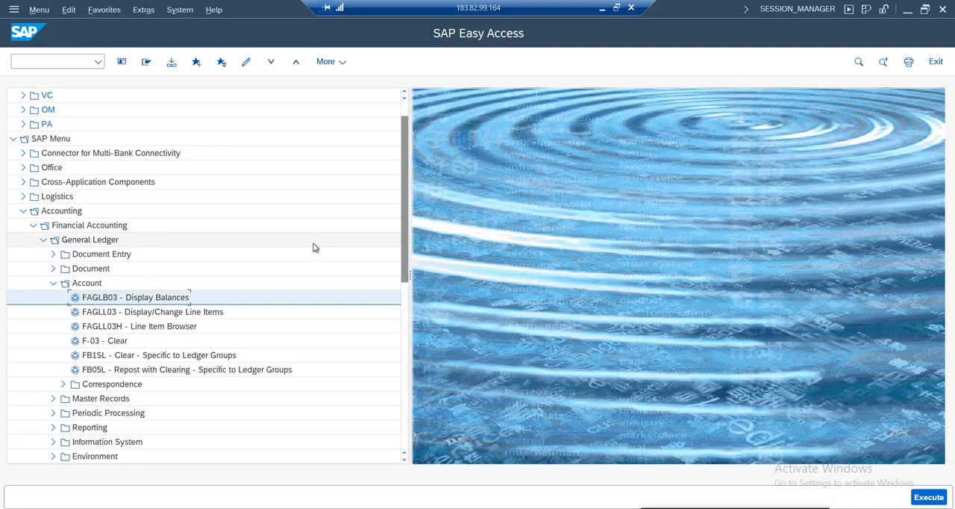
pyautogui.click(97, 61)
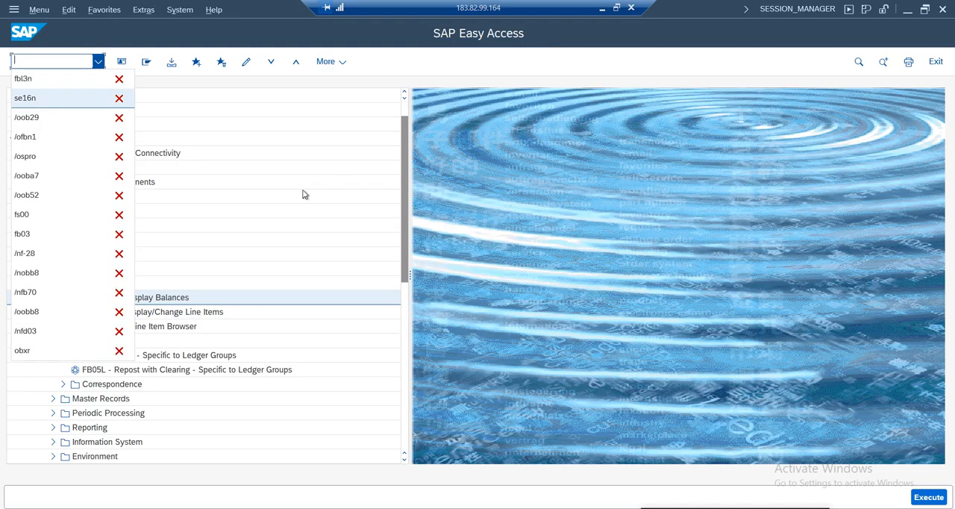
pyautogui.click(325, 192)
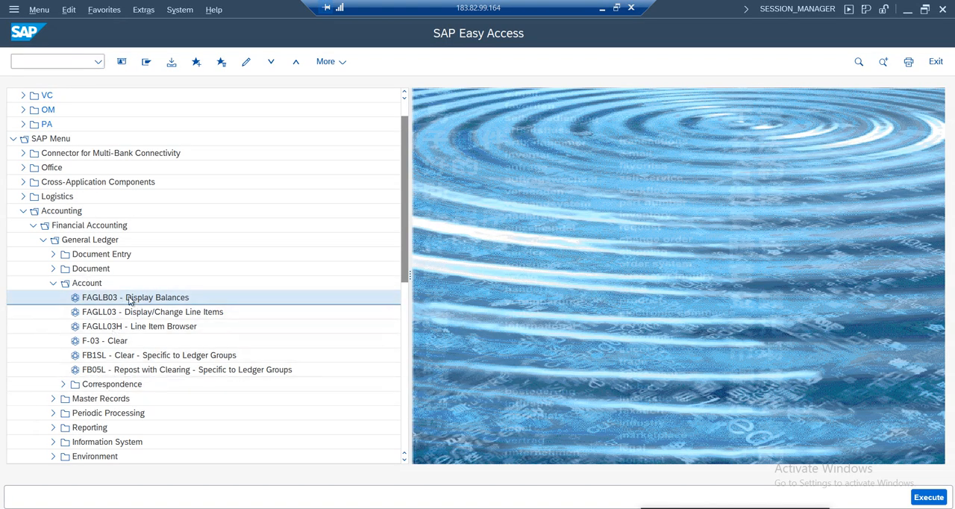
# Look through the General Ledger Reports folders under Information System, and collapse Information System again
pyautogui.scroll(-3, 397, 261)
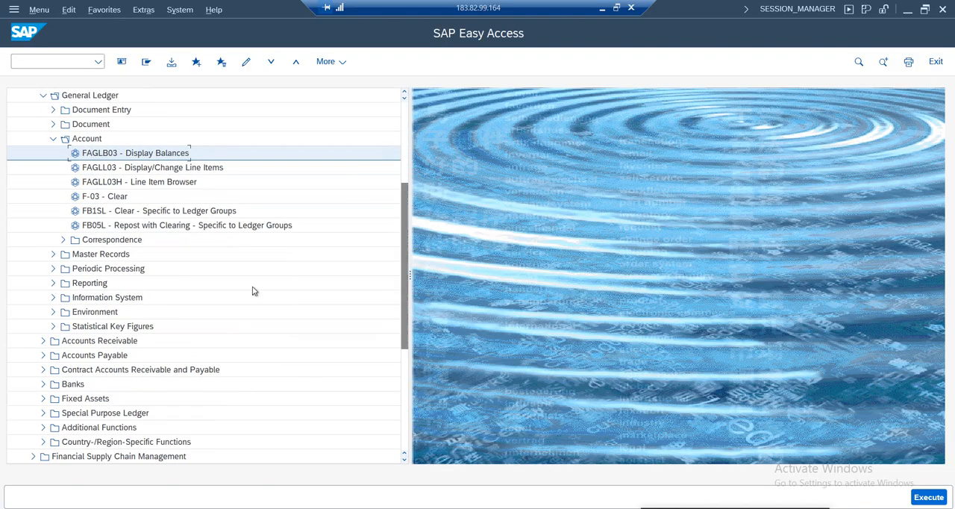
pyautogui.click(54, 298)
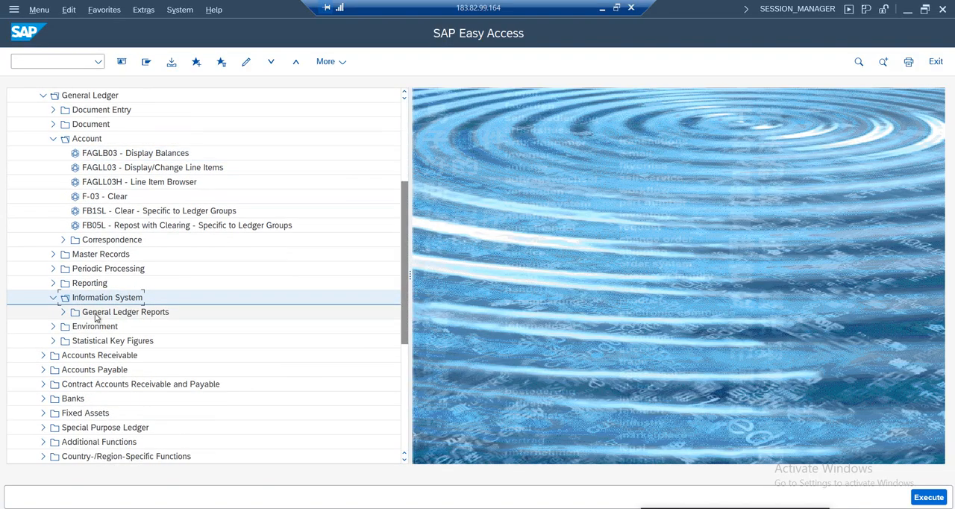
pyautogui.click(64, 312)
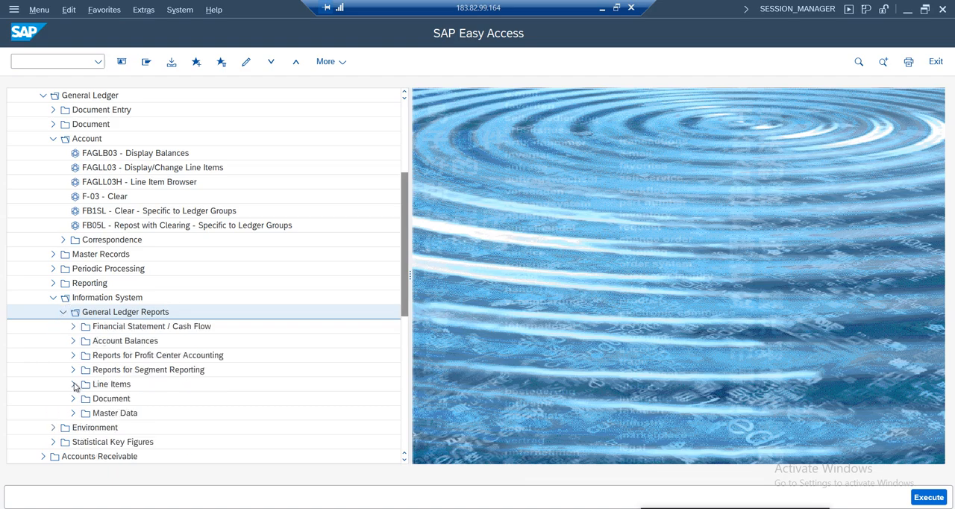
pyautogui.click(53, 298)
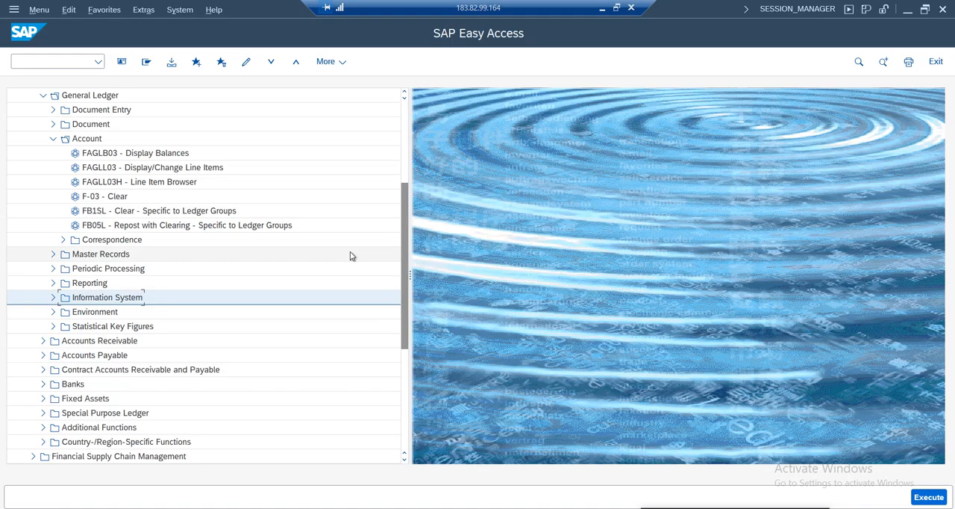
# Collapse the Account folder under General Ledger, and select the Reporting folder
pyautogui.scroll(-4, 403, 227)
pyautogui.scroll(5, 407, 239)
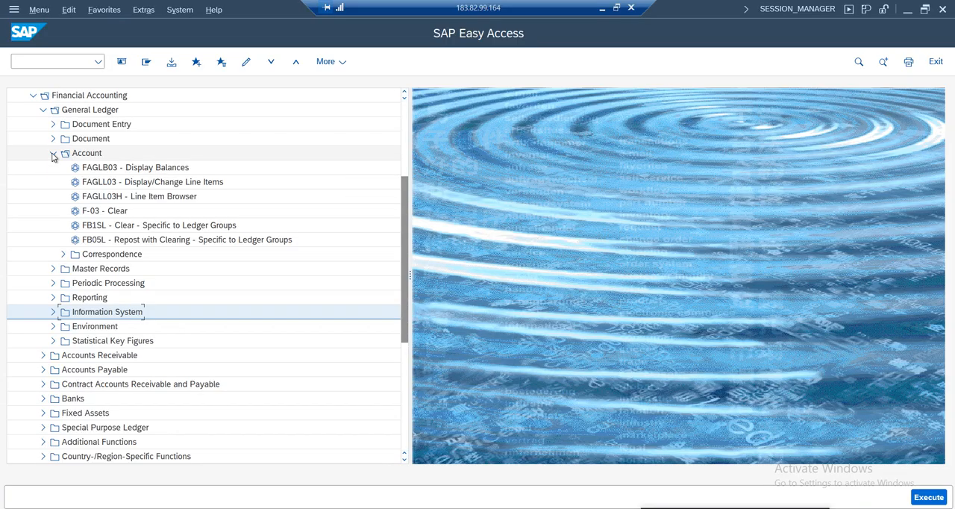
pyautogui.click(52, 154)
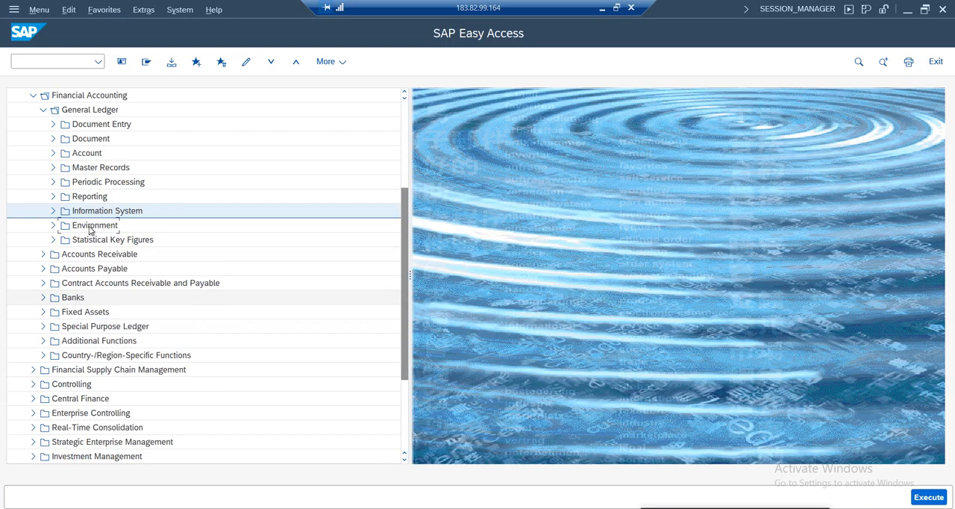
pyautogui.click(80, 196)
pyautogui.moveTo(408, 257); pyautogui.dragTo(405, 213)
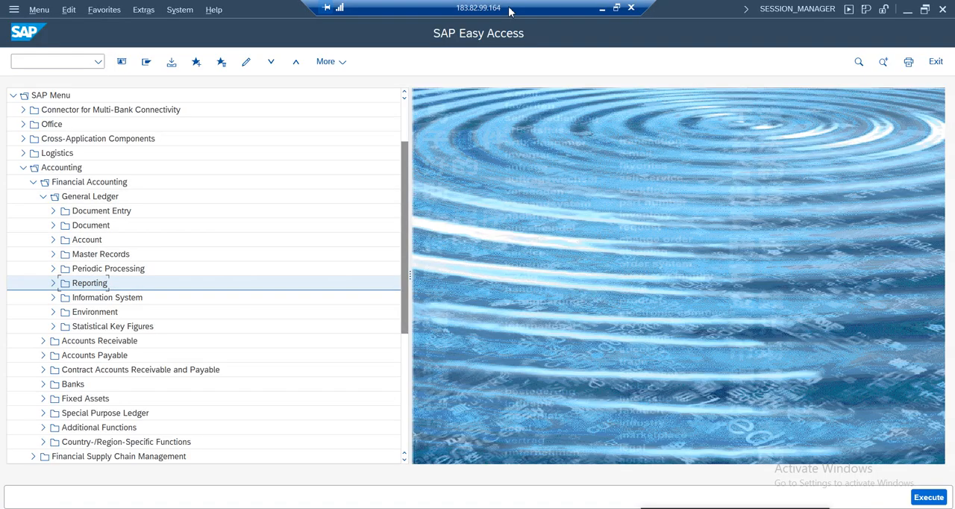
# Return to the Google Sheets notes and read the Specific Ledger Posting section, including its remarks on document types and number ranges
pyautogui.click(602, 8)
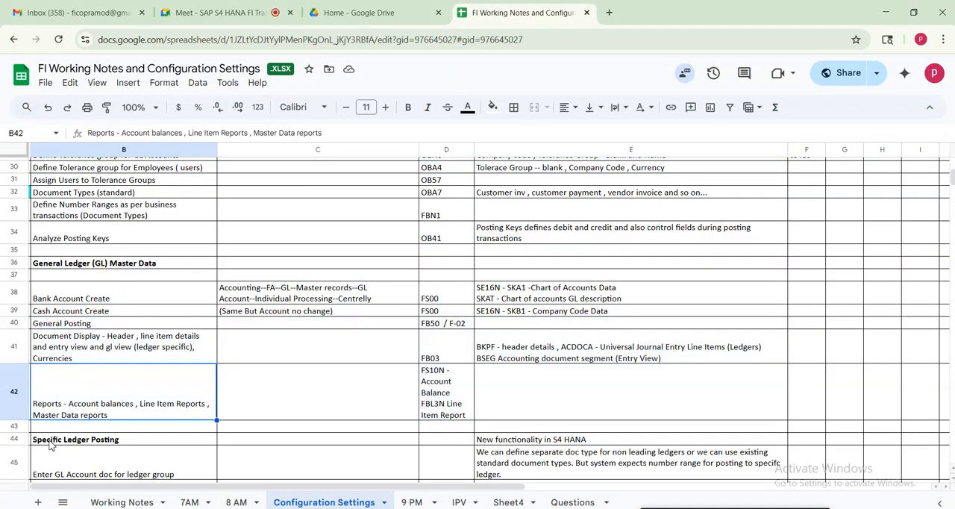
pyautogui.click(80, 441)
pyautogui.press('Down')
pyautogui.press('Down')
pyautogui.press('Down')
pyautogui.press('Down')
pyautogui.press('Down')
pyautogui.press('Down')
pyautogui.press('Down')
pyautogui.press('Down')
pyautogui.press('Down')
pyautogui.press('Down')
pyautogui.press('Down')
pyautogui.press('Down')
pyautogui.press('Down')
pyautogui.press('Down')
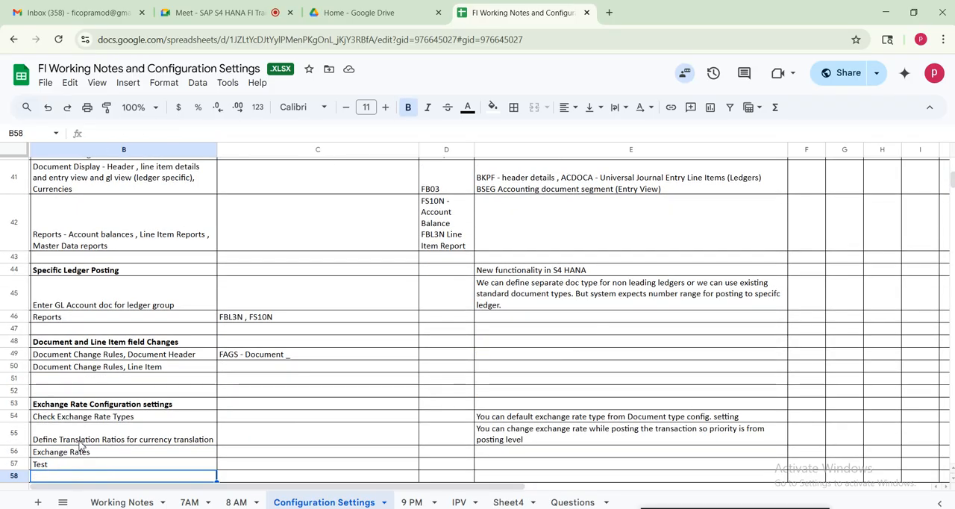
pyautogui.click(68, 272)
pyautogui.moveTo(382, 291); pyautogui.dragTo(647, 305)
# Switch to SAP and start FB50L, Enter G/L Account Document for Ledger Group, from General Ledger's Document Entry folder
pyautogui.hotkey('alt', 'Tab')
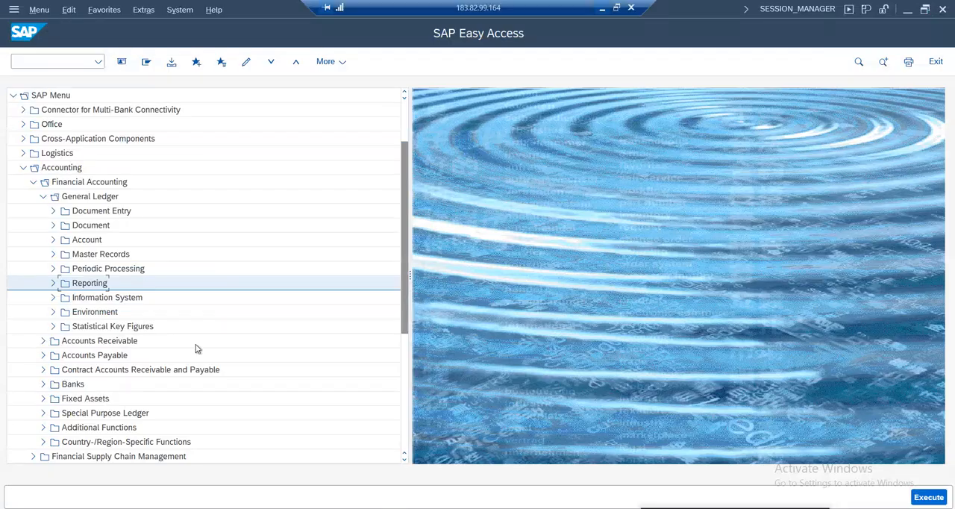
pyautogui.click(53, 211)
pyautogui.click(145, 226)
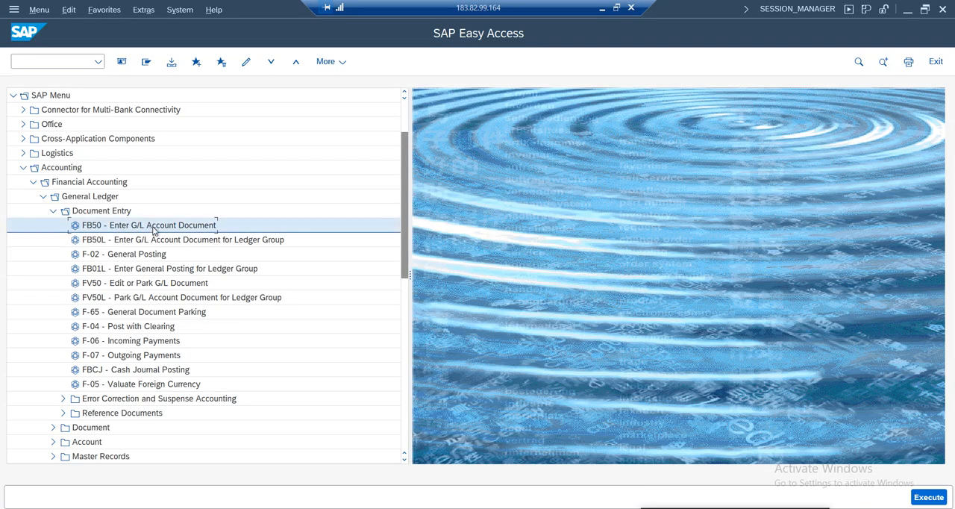
pyautogui.click(105, 245)
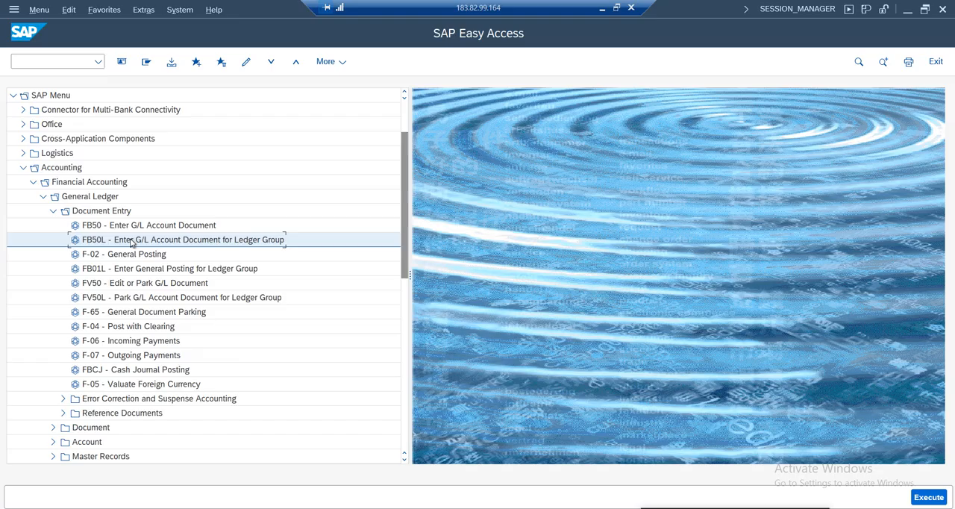
pyautogui.doubleClick(181, 245)
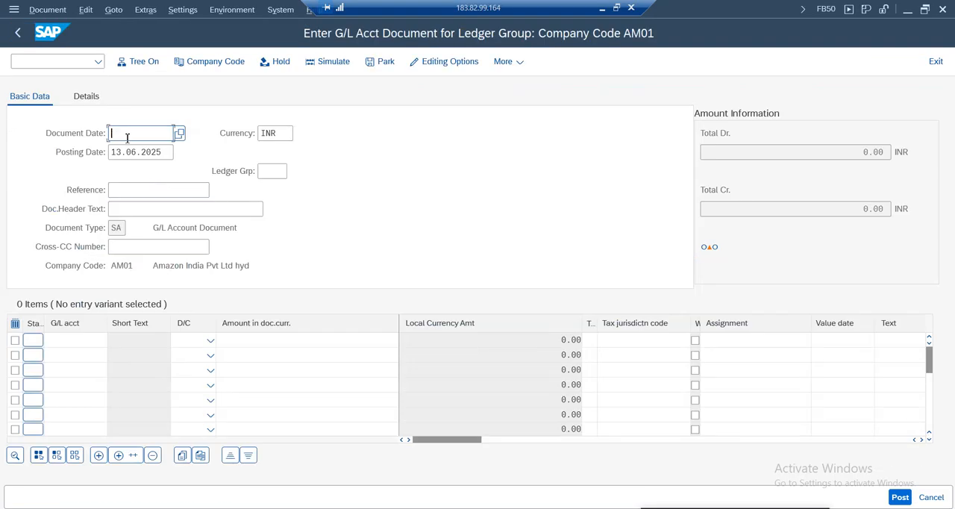
# Set the document date and posting date to 13.06.2025, and set the ledger group to AI
pyautogui.click(126, 136)
pyautogui.click(131, 151)
pyautogui.click(271, 171)
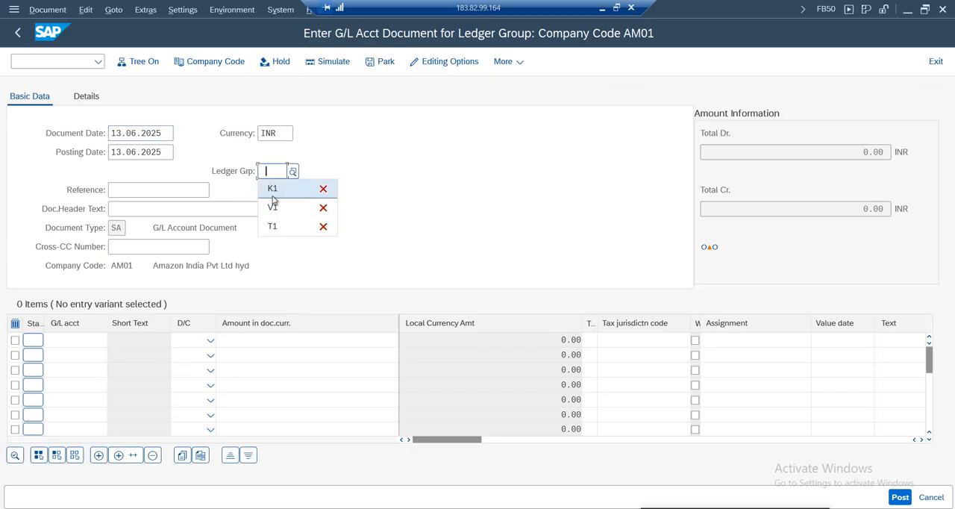
pyautogui.click(292, 172)
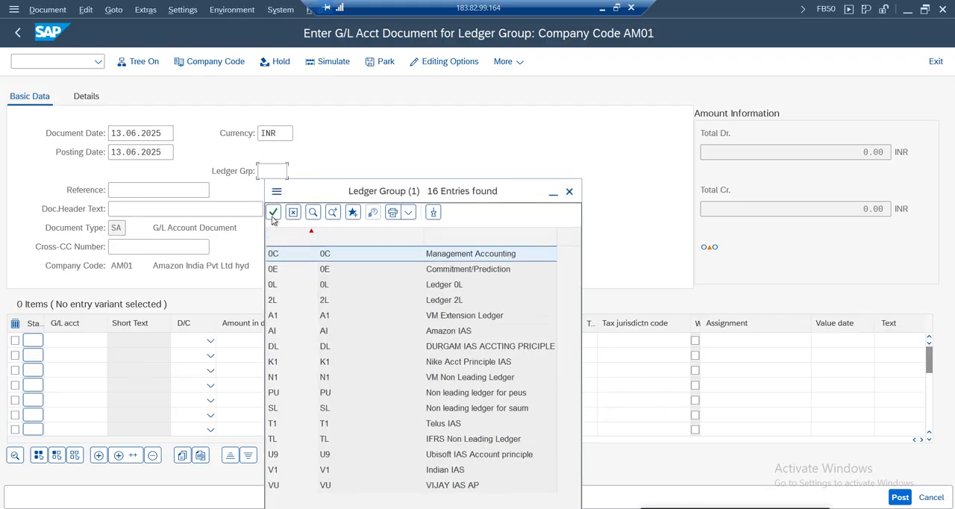
pyautogui.click(569, 144)
pyautogui.click(267, 172)
pyautogui.write('AI')
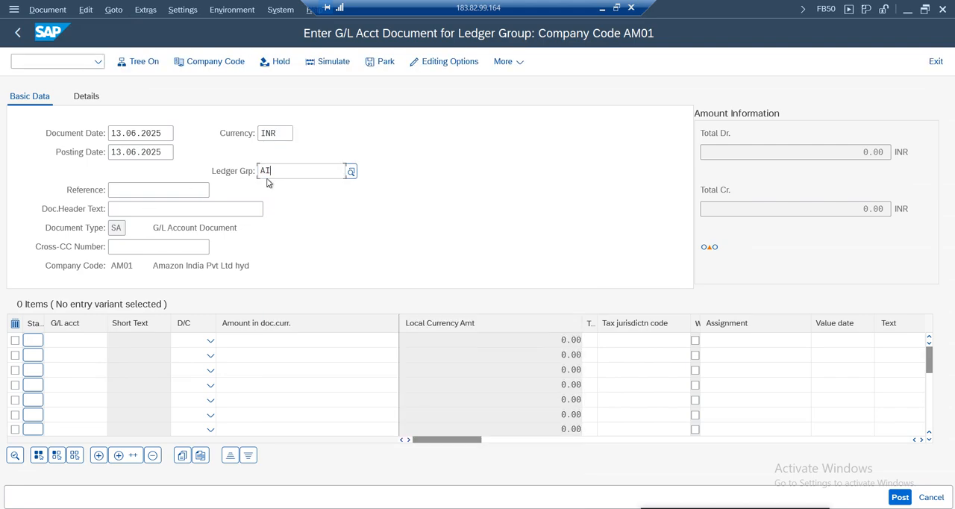
# Enter "ledgerspecfic" as the reference, and copy the same text into the document header text
pyautogui.click(144, 190)
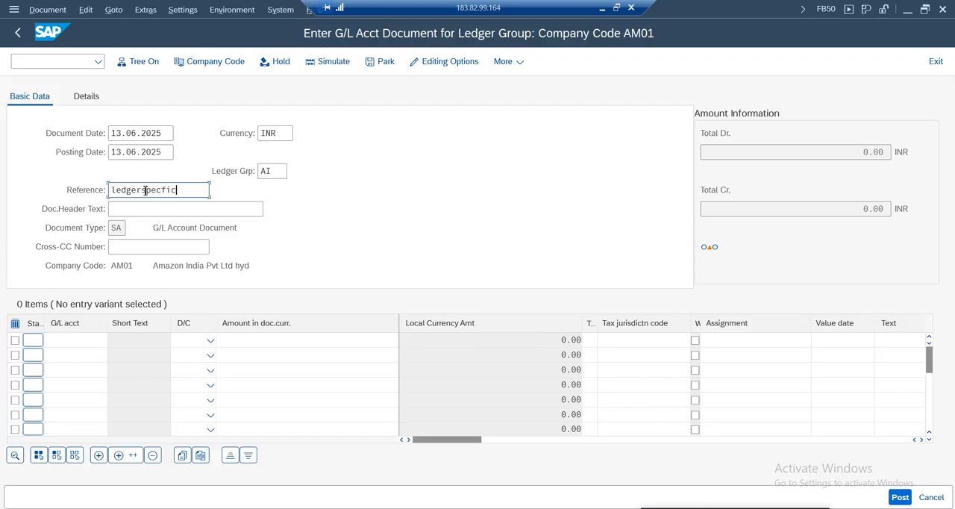
pyautogui.moveTo(99, 187); pyautogui.dragTo(64, 184)
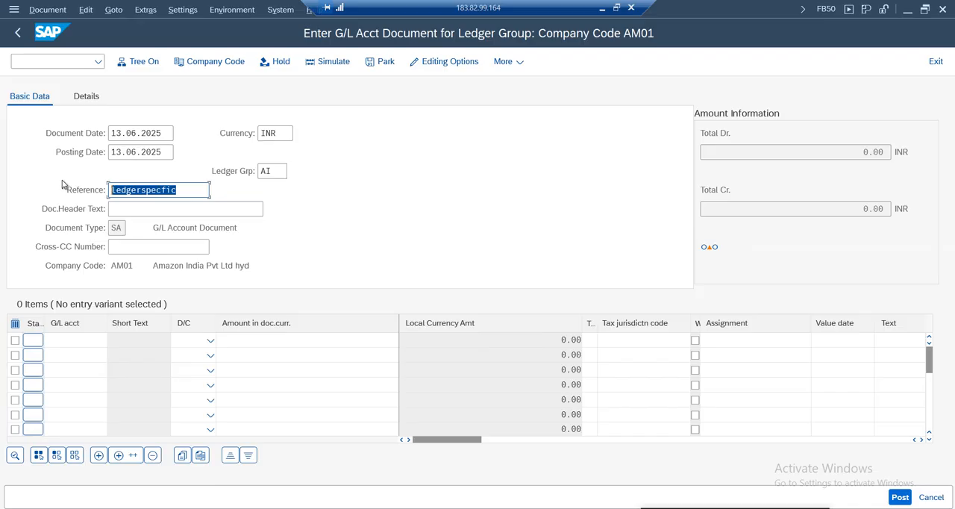
pyautogui.hotkey('ctrl', 'c')
pyautogui.press('Tab')
pyautogui.hotkey('ctrl', 'v')
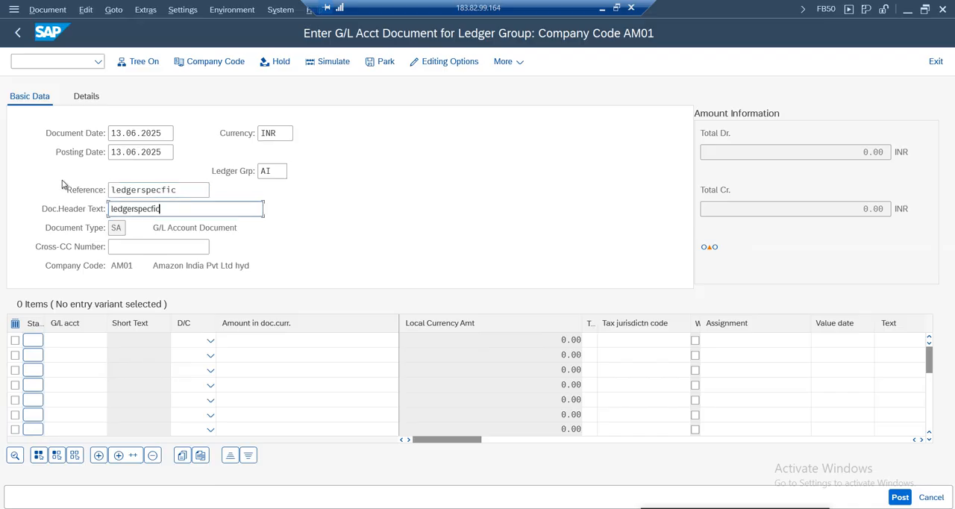
# Enter G/L account 1000 in the first line item and 1001 in the second
pyautogui.click(85, 341)
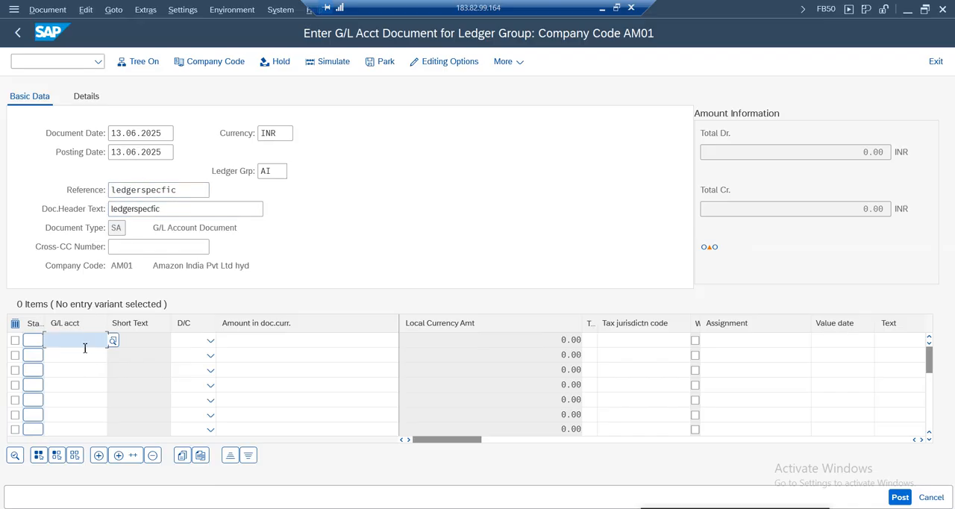
pyautogui.write('1000')
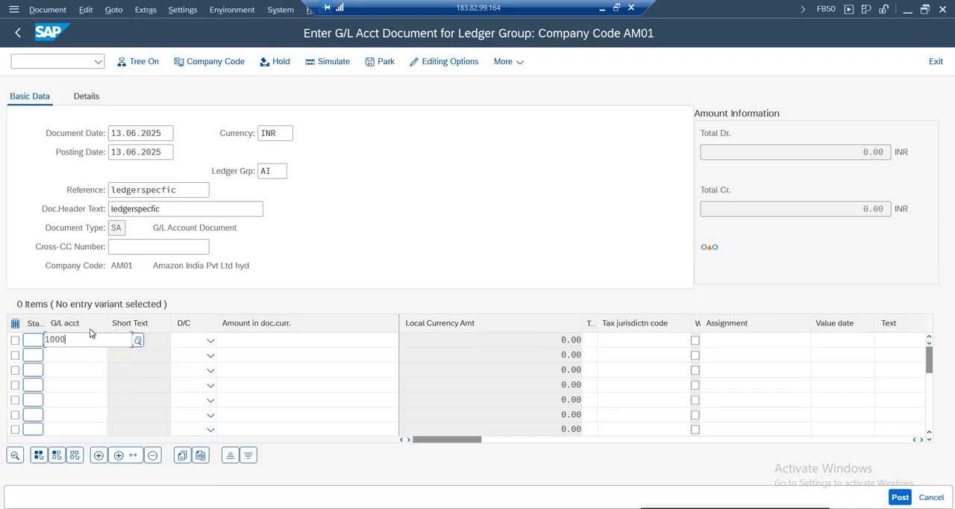
pyautogui.click(74, 356)
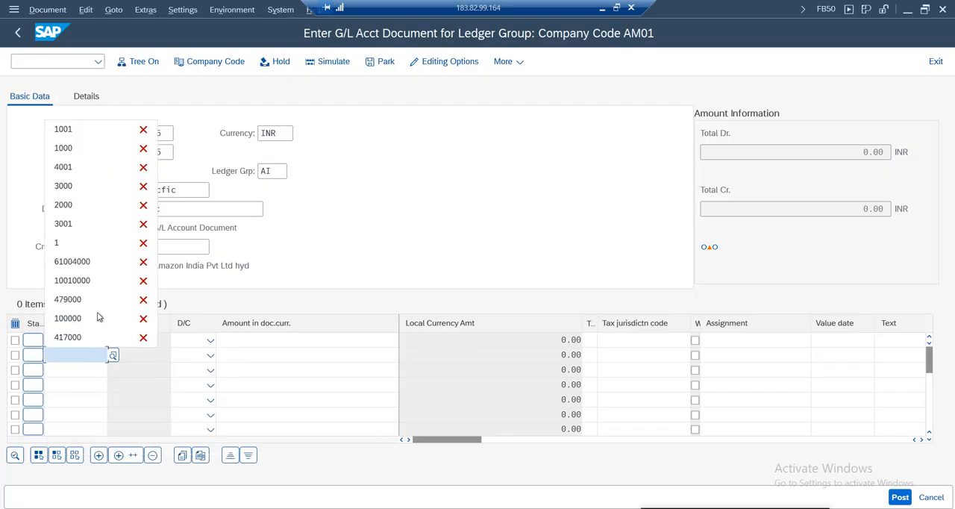
pyautogui.click(67, 128)
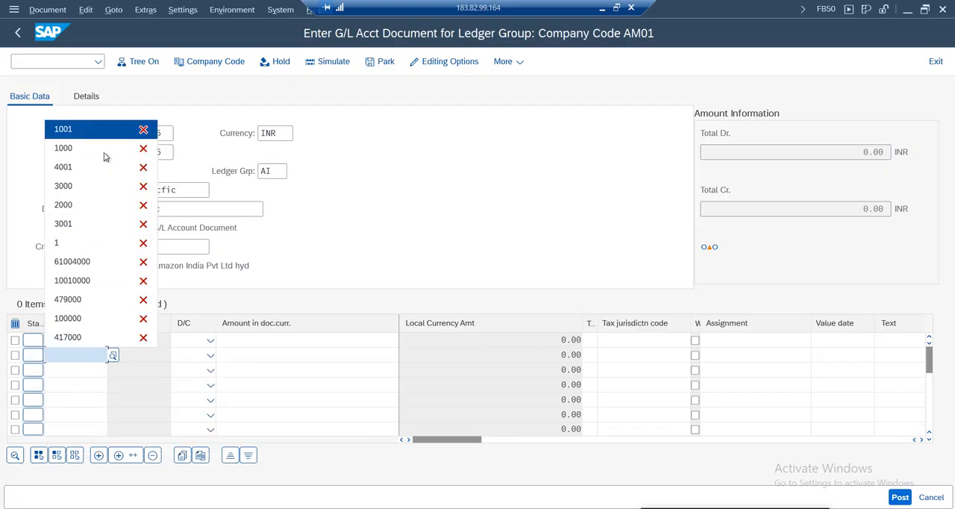
# Make the account 1000 line a debit and the account 1001 line a credit, each with an amount of 101
pyautogui.click(211, 340)
pyautogui.click(189, 377)
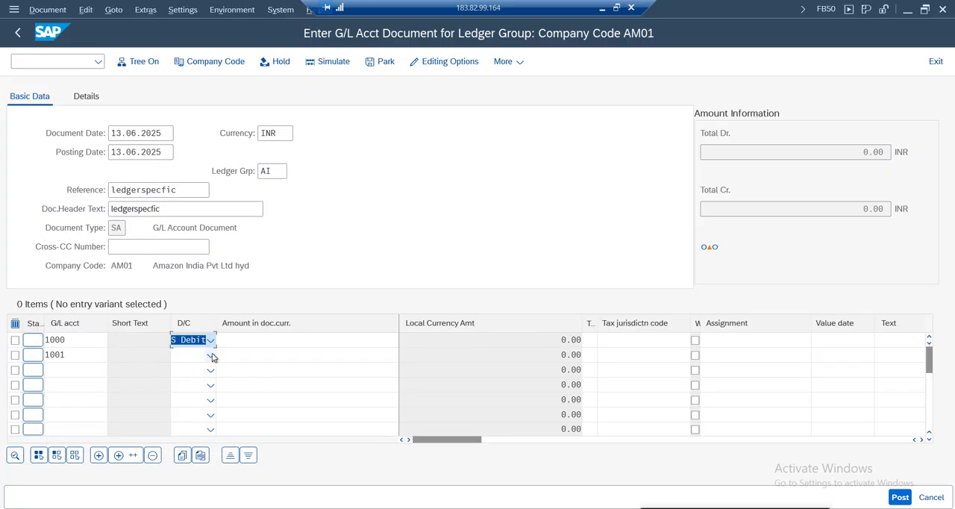
pyautogui.click(210, 354)
pyautogui.click(192, 369)
pyautogui.click(315, 343)
pyautogui.write('101')
pyautogui.click(357, 353)
pyautogui.write('101')
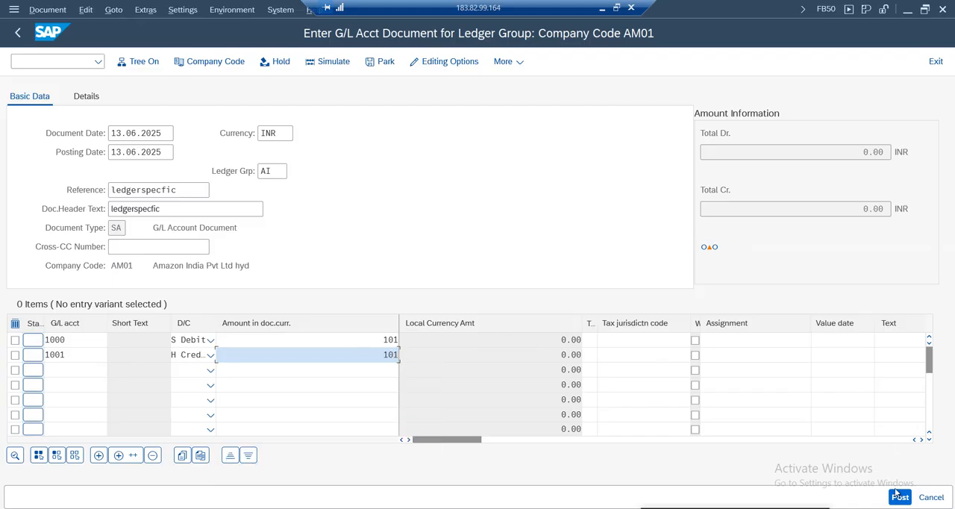
# Try to post the document, and check its ledger group and document type
pyautogui.click(897, 494)
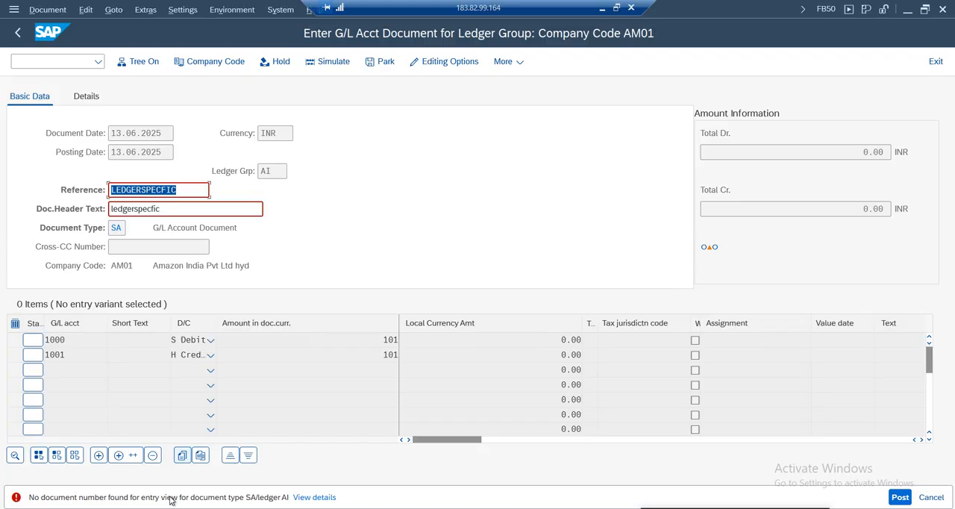
pyautogui.doubleClick(264, 171)
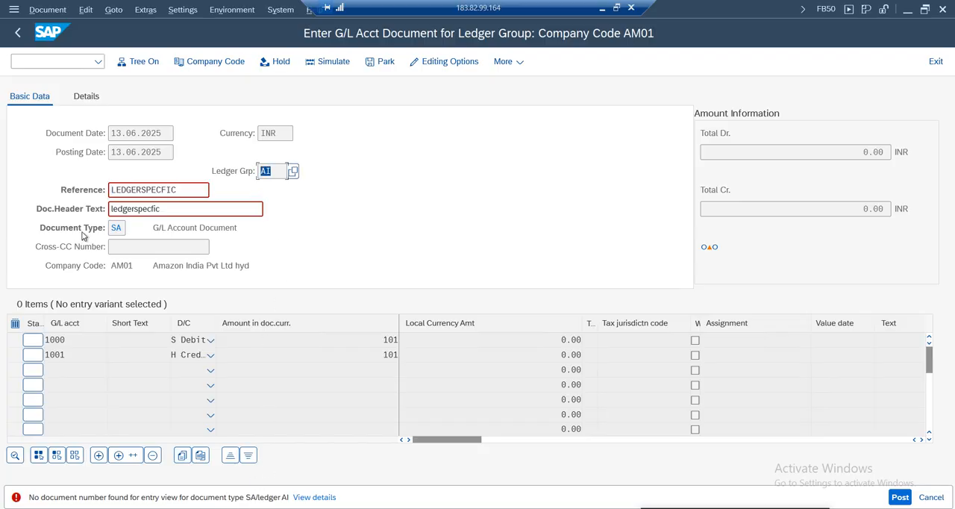
pyautogui.doubleClick(120, 229)
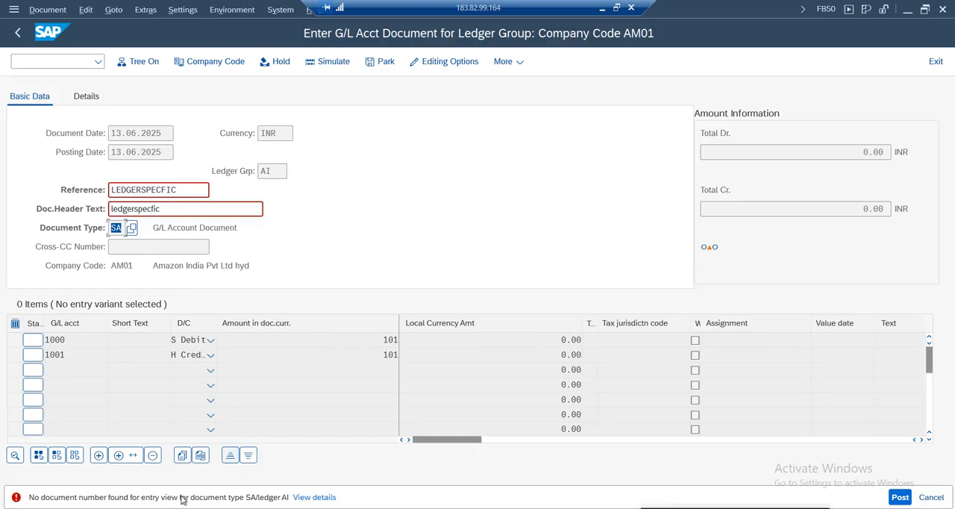
# Open the customizing transaction SPRO in a new session
pyautogui.click(275, 170)
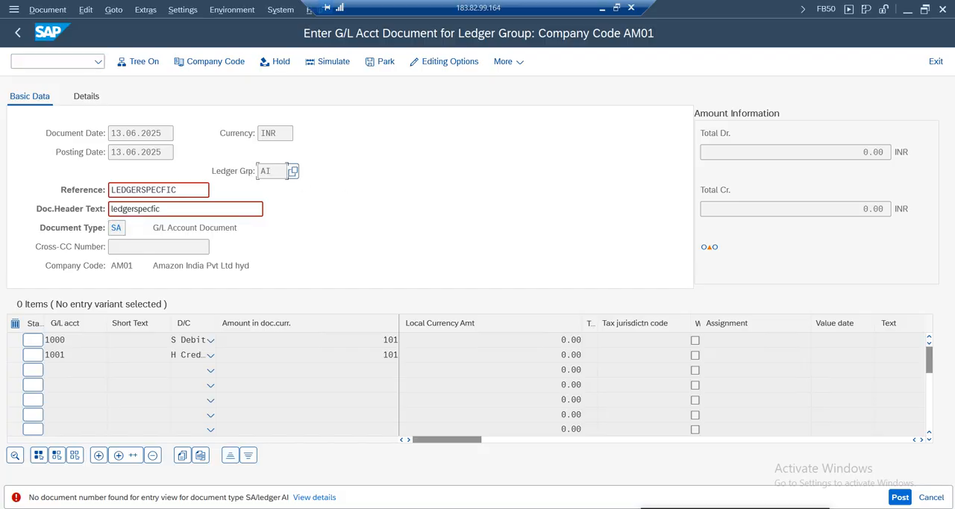
pyautogui.click(48, 60)
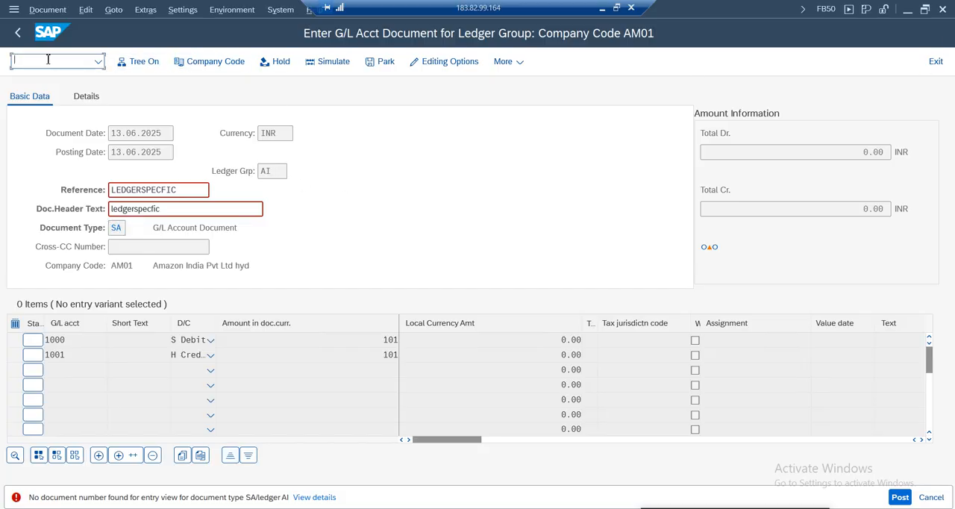
pyautogui.write('/nspro')
pyautogui.press('Return')
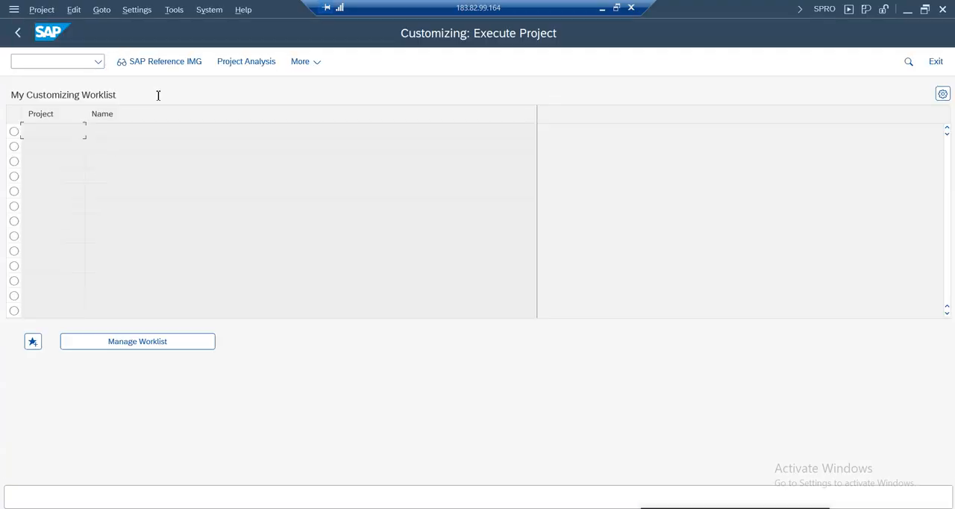
# Switch to the open IMG session and expand Financial Accounting Global Settings down to the Document Types activities under Document
pyautogui.click(322, 507)
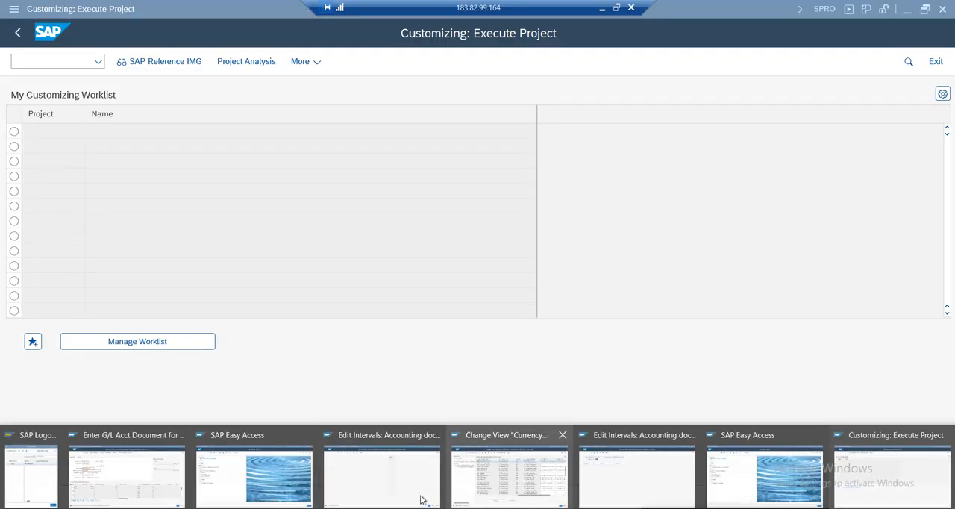
pyautogui.click(524, 481)
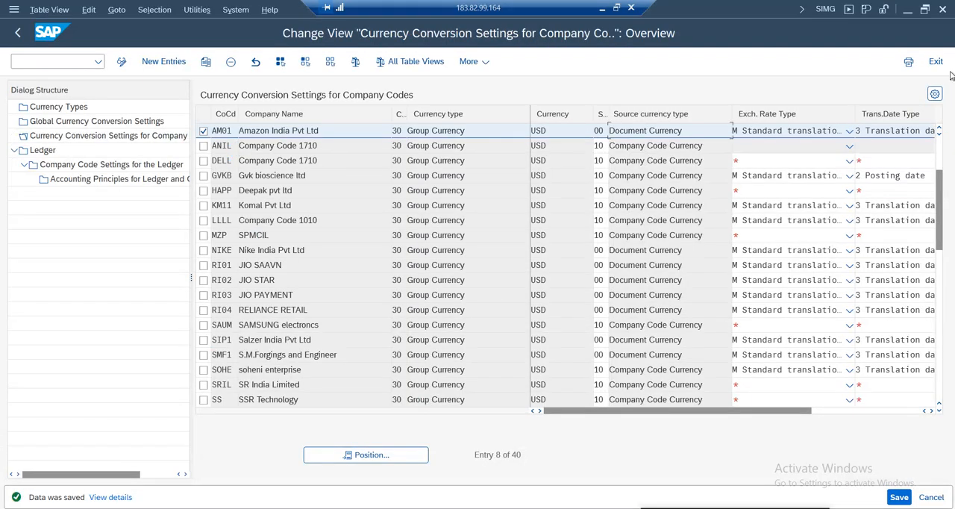
pyautogui.press('F3')
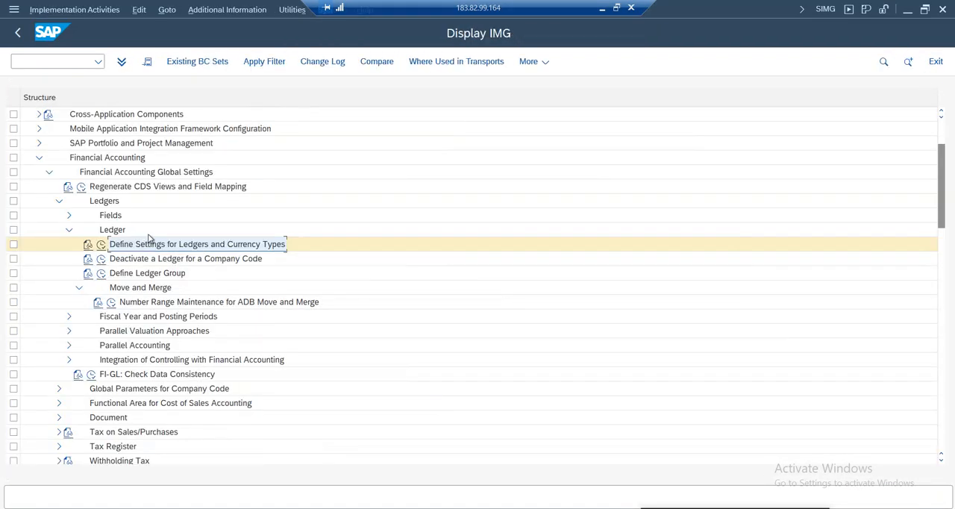
pyautogui.click(59, 202)
pyautogui.click(49, 172)
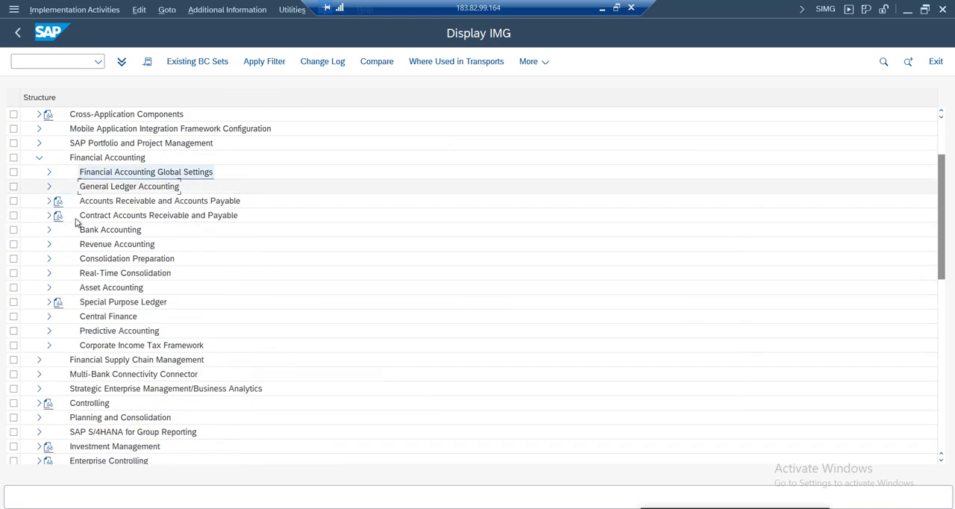
pyautogui.click(50, 173)
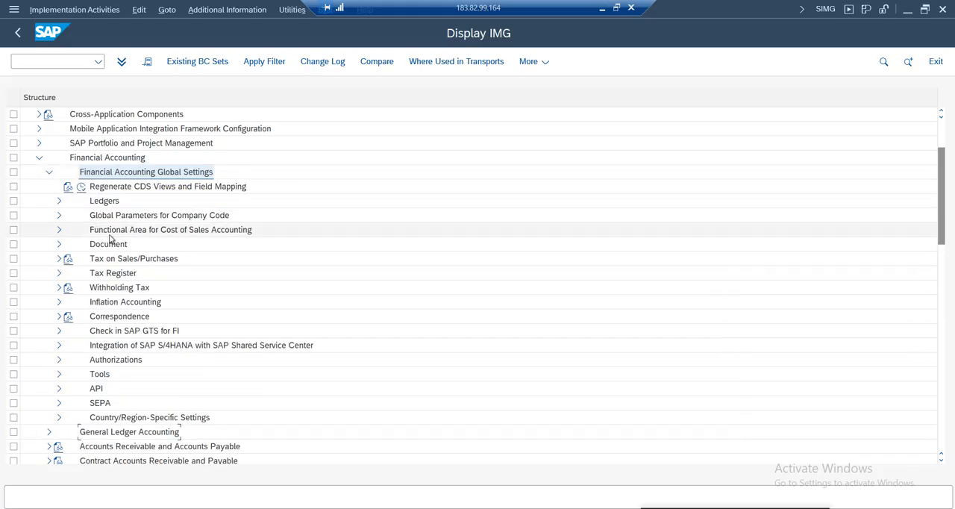
pyautogui.click(59, 246)
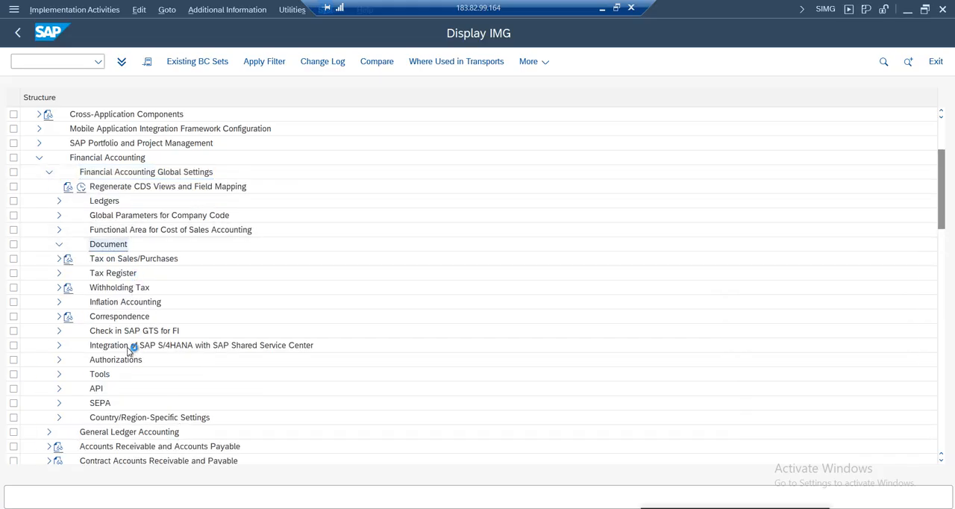
pyautogui.click(123, 231)
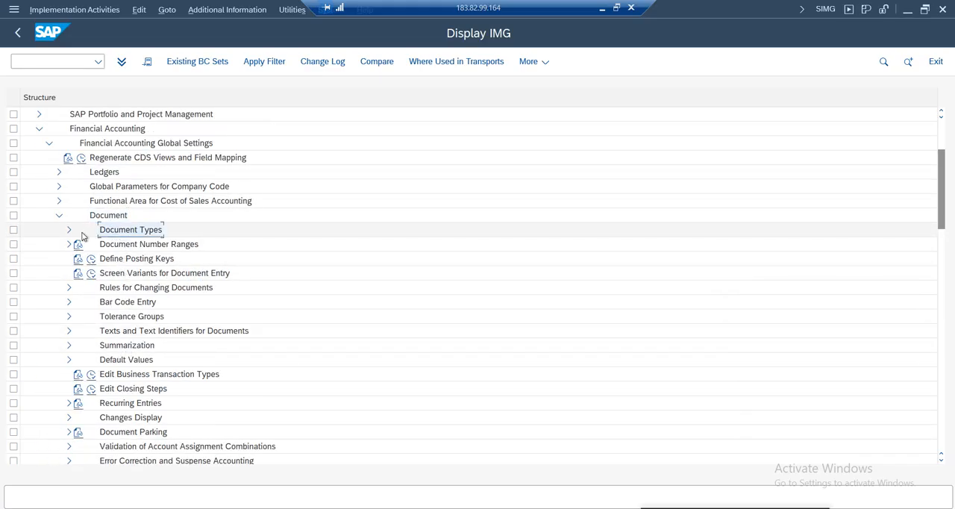
pyautogui.click(68, 246)
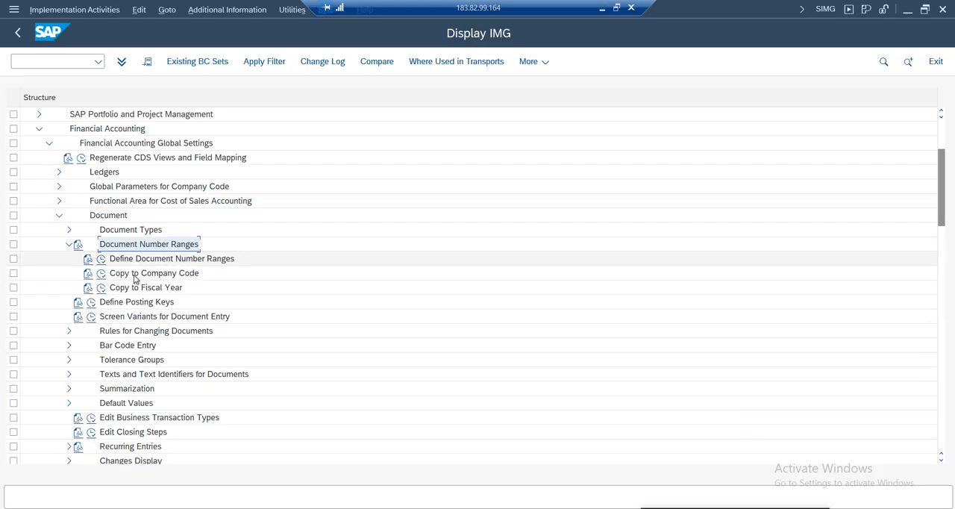
pyautogui.click(69, 245)
pyautogui.click(69, 230)
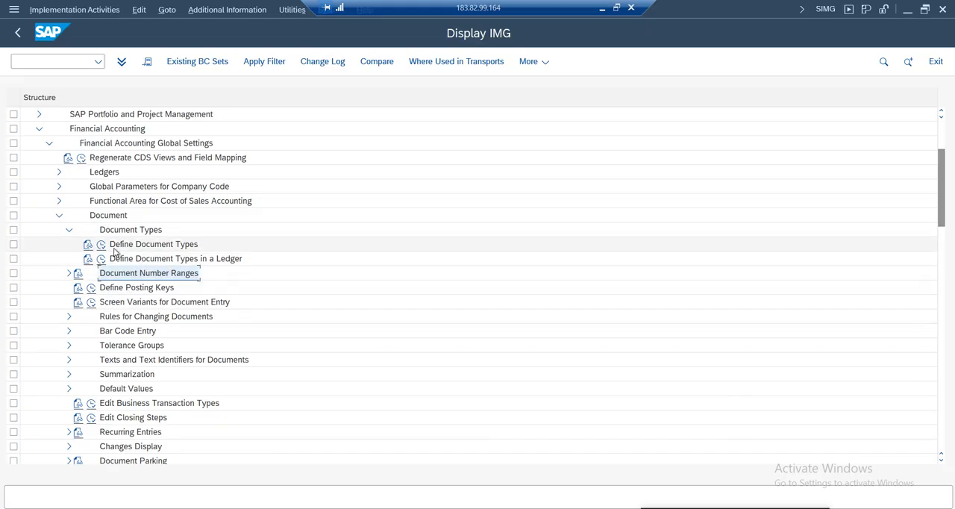
# View the list in Define Document Types in display mode and return to the IMG
pyautogui.click(146, 249)
pyautogui.click(101, 244)
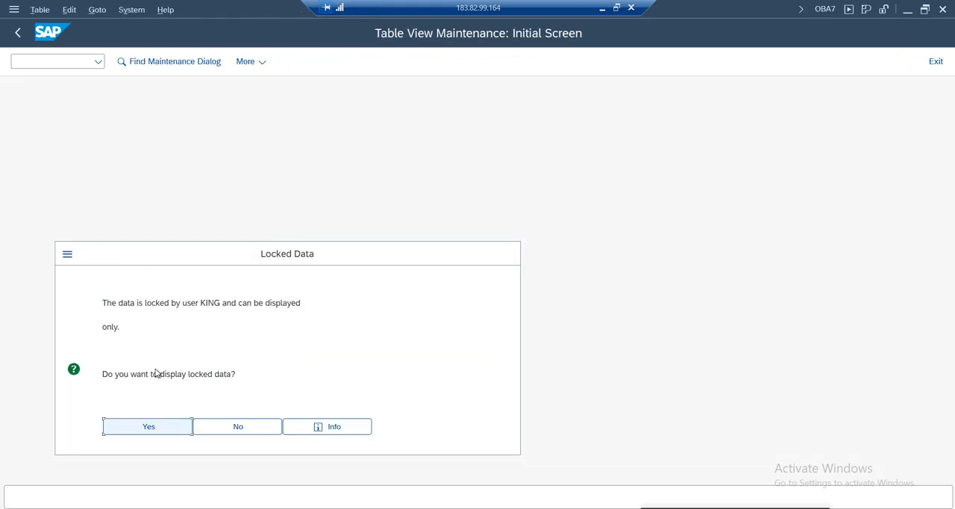
pyautogui.click(157, 427)
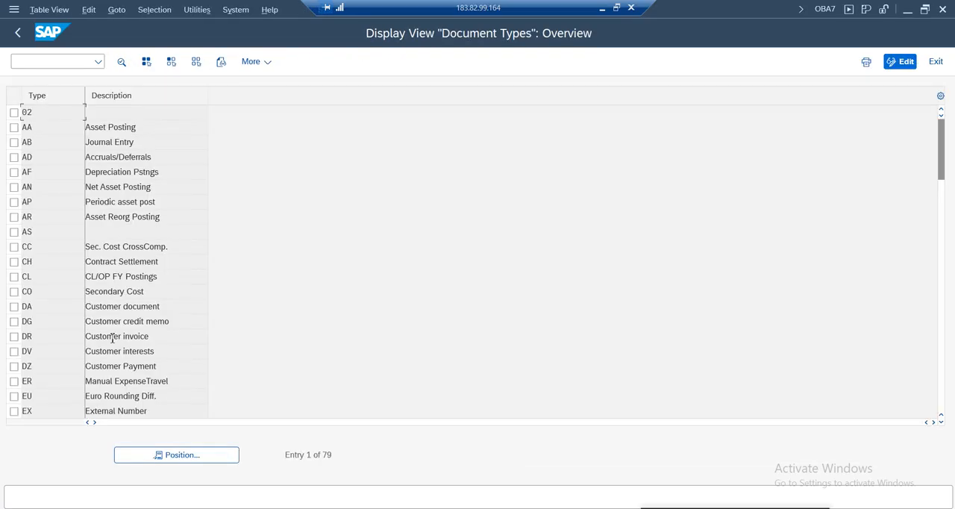
pyautogui.click(17, 32)
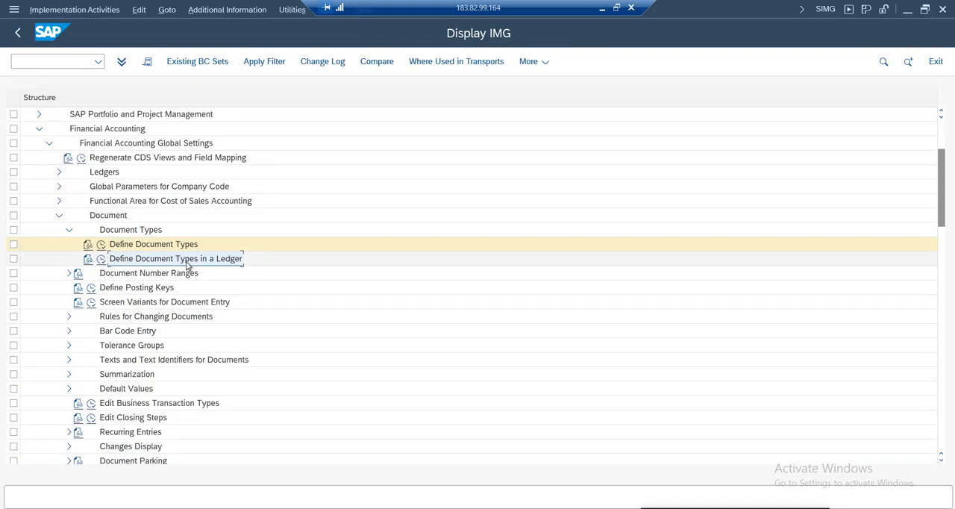
# Open Define Document Types in a Ledger with ledger AI as the work area
pyautogui.click(102, 259)
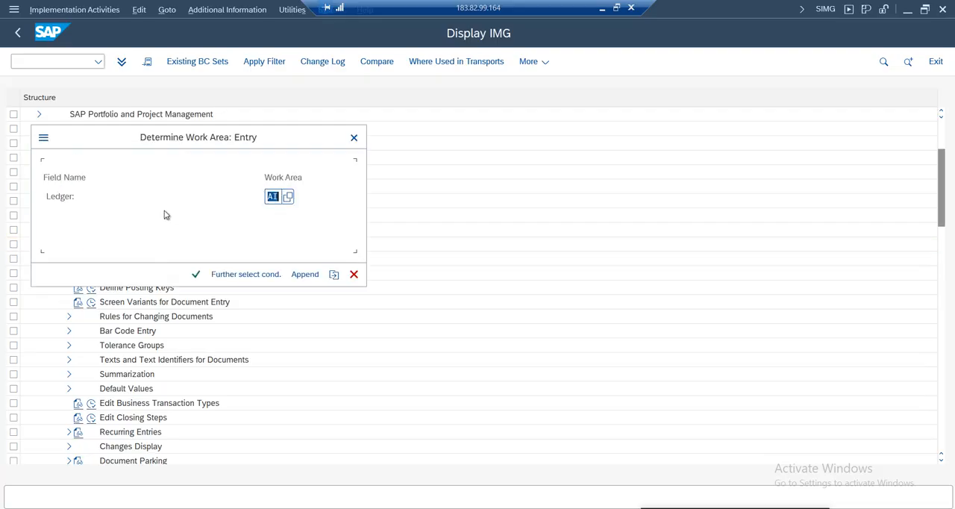
pyautogui.write('AI')
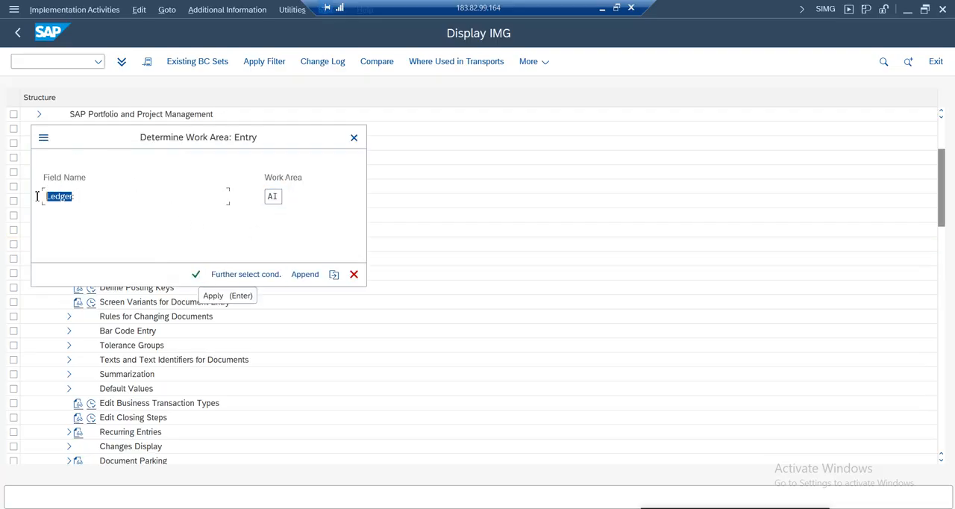
pyautogui.click(195, 273)
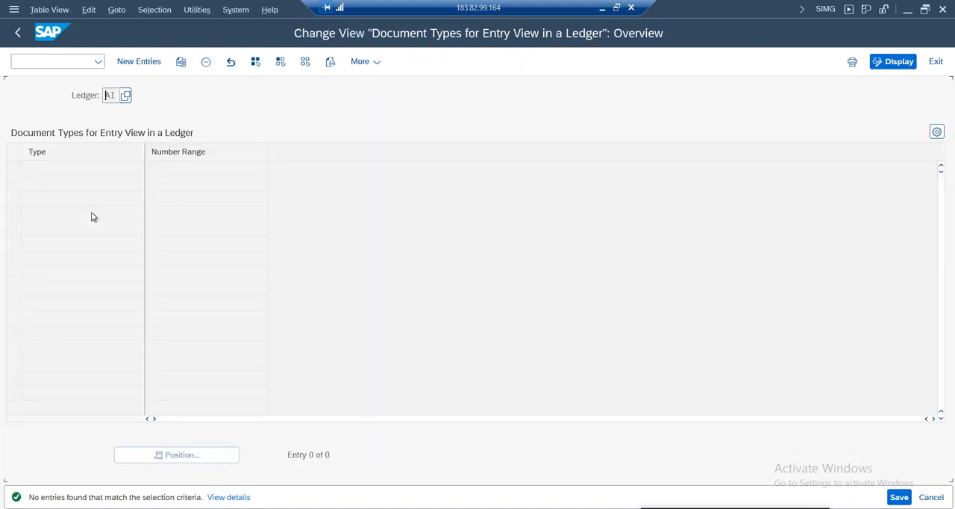
# Add a new entry assigning document type SA to number range 75, and save it to the proposed customizing request
pyautogui.click(153, 62)
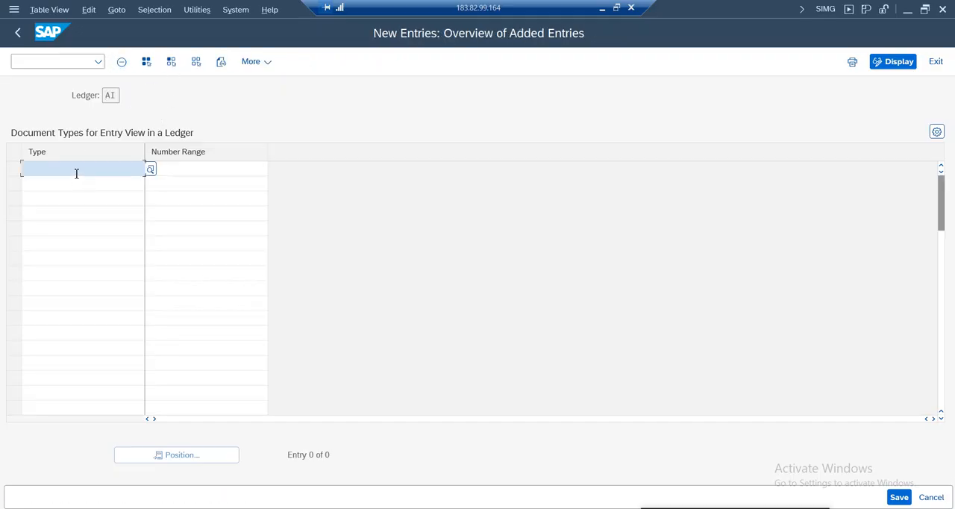
pyautogui.write('sa')
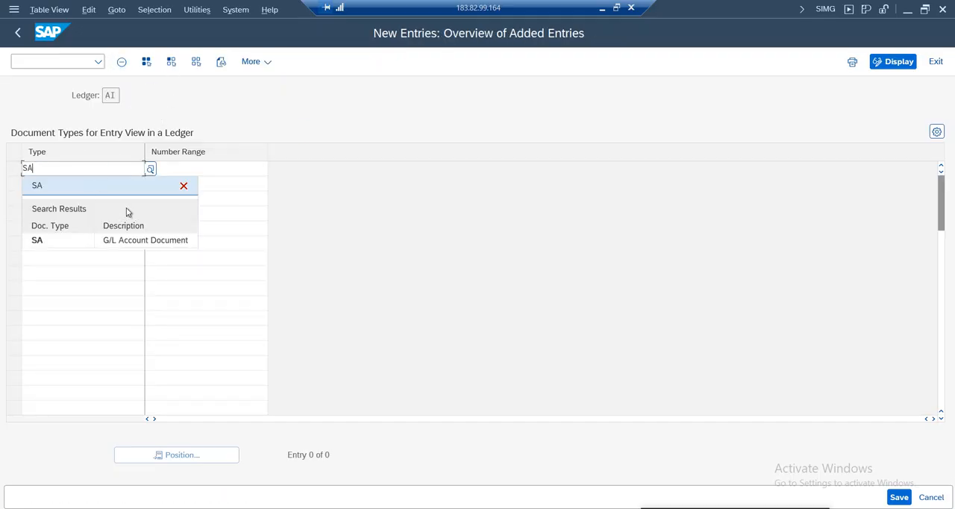
pyautogui.click(207, 176)
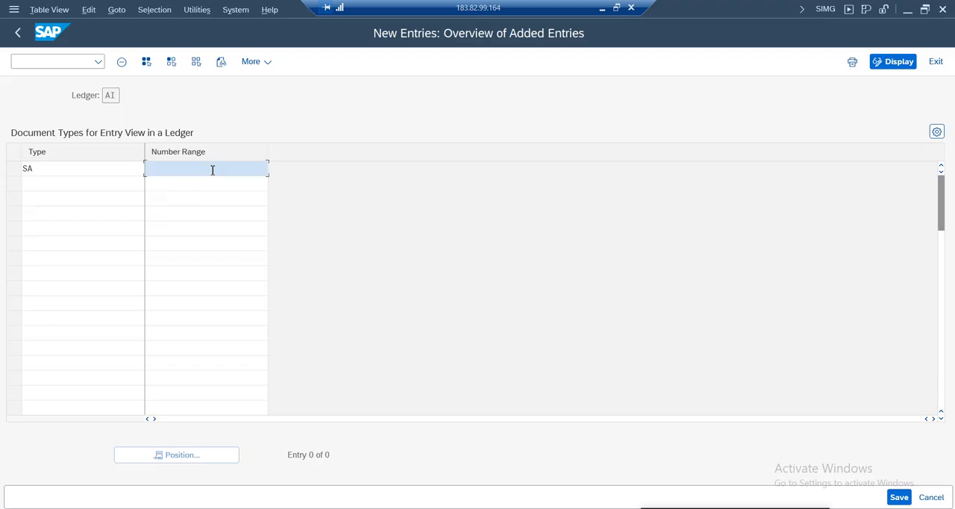
pyautogui.write('75')
pyautogui.press('Return')
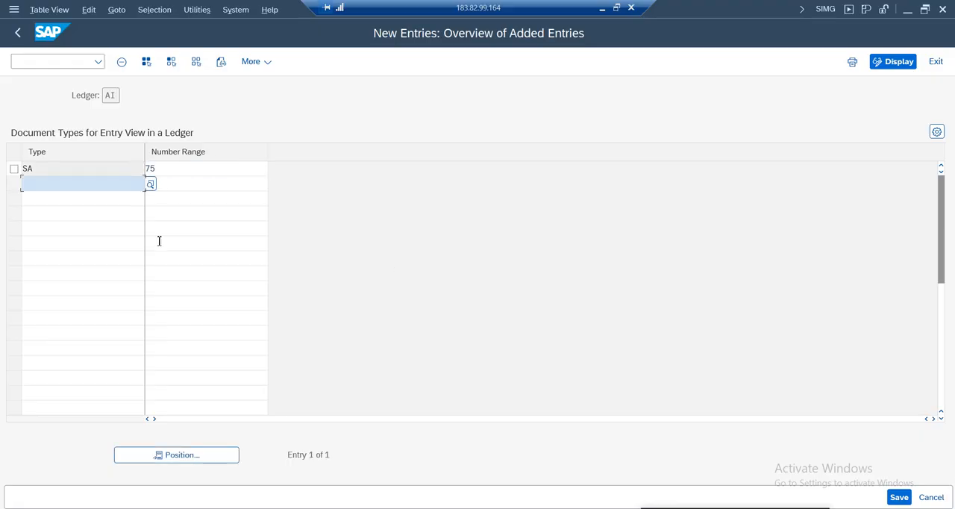
pyautogui.click(899, 498)
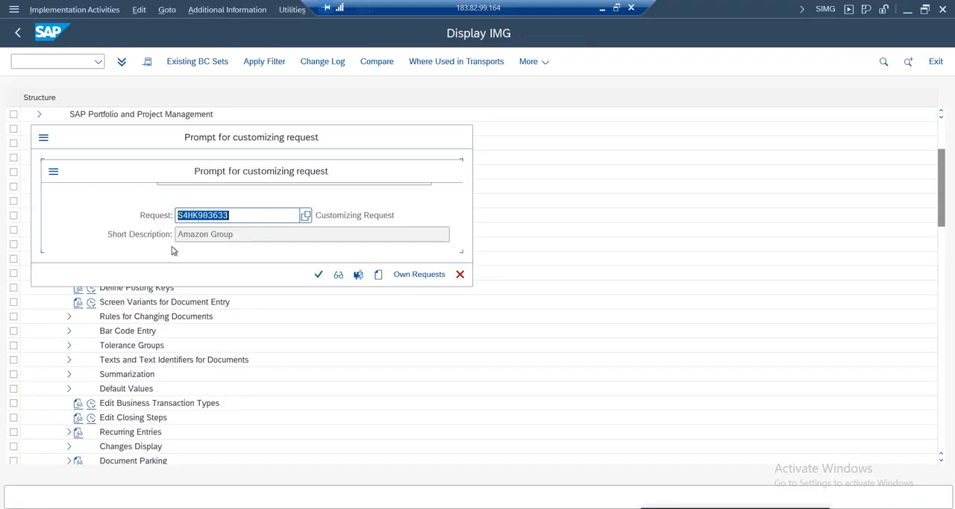
pyautogui.click(318, 274)
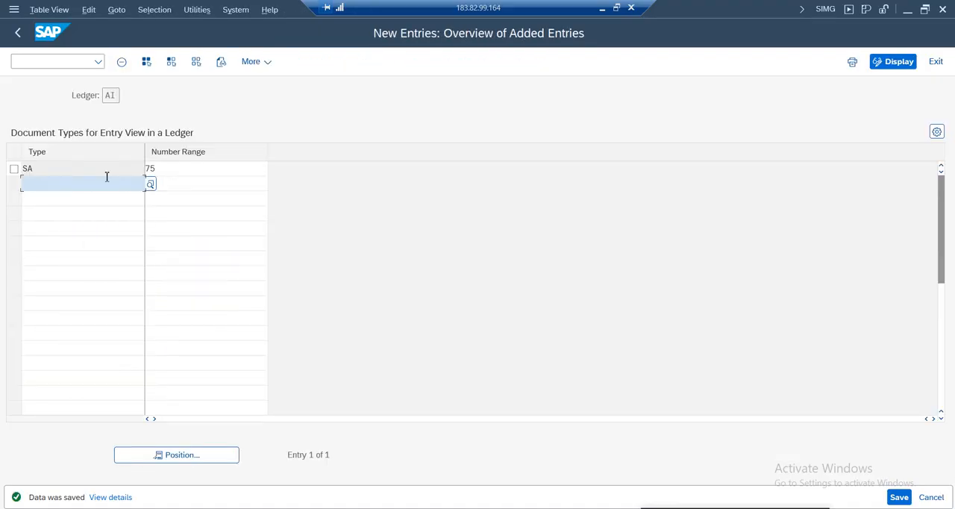
# Check the saved document type and number range, and switch to the ledger group G/L document for comparison
pyautogui.moveTo(162, 171); pyautogui.dragTo(111, 168)
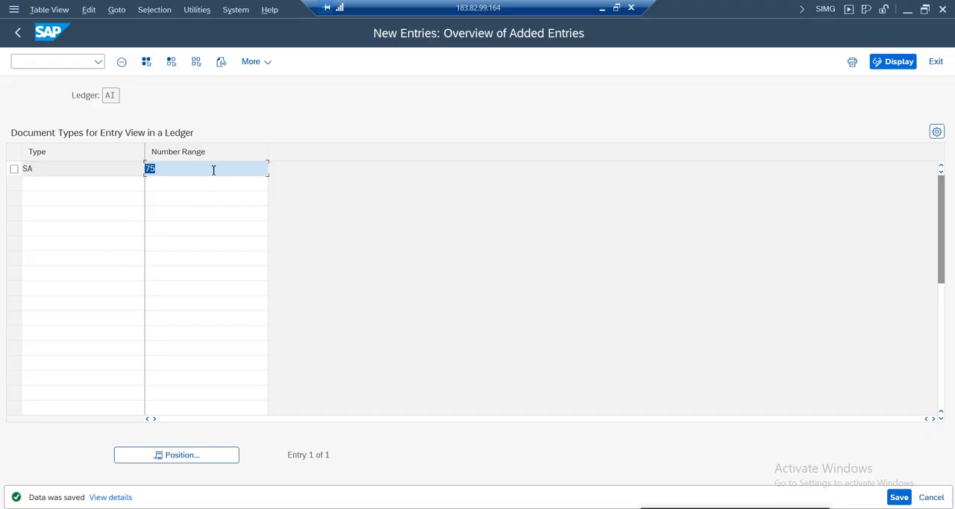
pyautogui.click(60, 168)
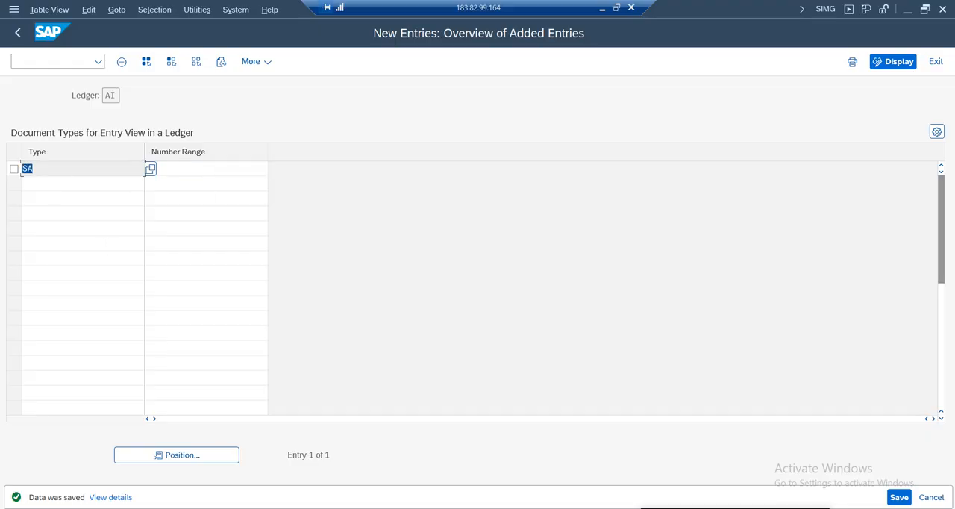
pyautogui.click(211, 508)
pyautogui.click(173, 477)
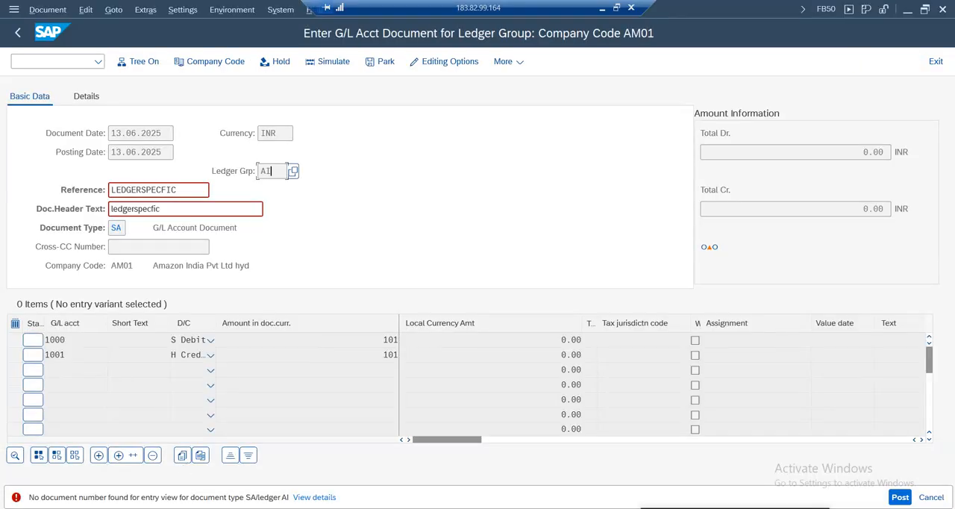
# Close the extra SAP Easy Access session and the Customizing: Execute Project session
pyautogui.click(223, 507)
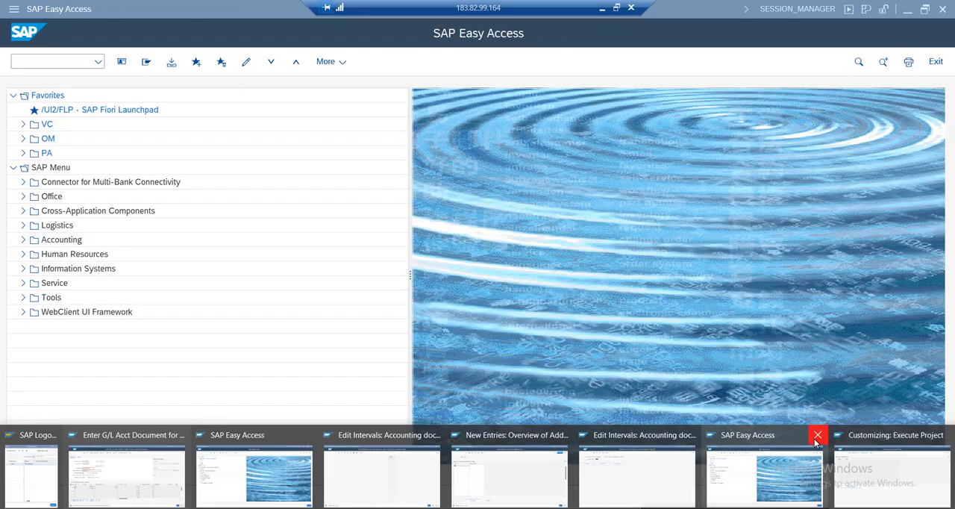
pyautogui.click(817, 435)
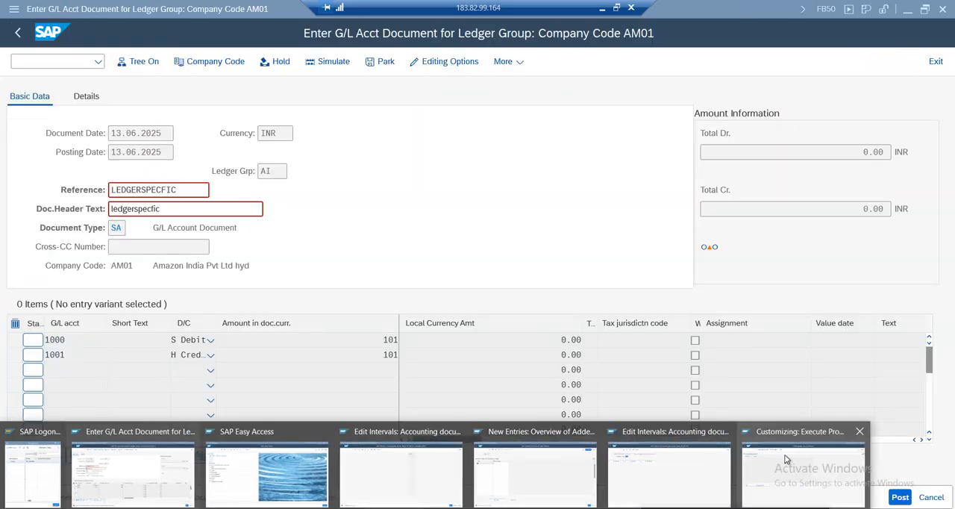
pyautogui.click(856, 436)
# Review the ledger and number range of the new document type entry, and return to the entry view overview
pyautogui.click(528, 468)
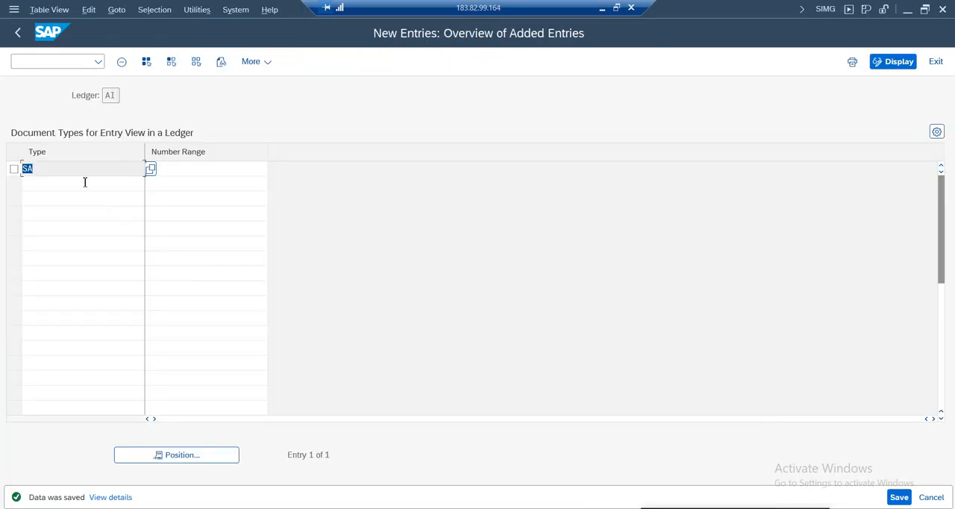
pyautogui.moveTo(112, 96); pyautogui.dragTo(100, 102)
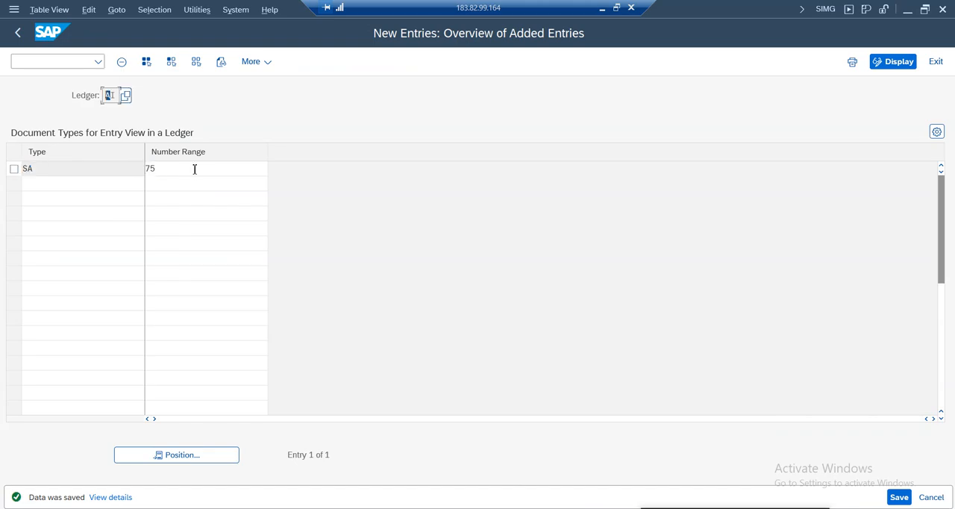
pyautogui.moveTo(194, 168); pyautogui.dragTo(96, 169)
pyautogui.click(18, 33)
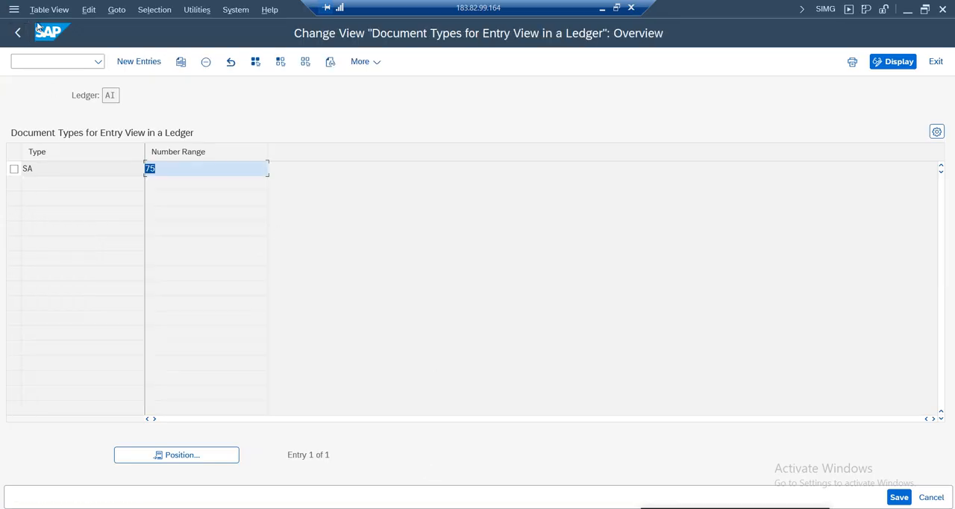
# Add number range interval 75 for year 2025, from 101 to 200, to company code AM01's accounting document intervals
pyautogui.click(384, 507)
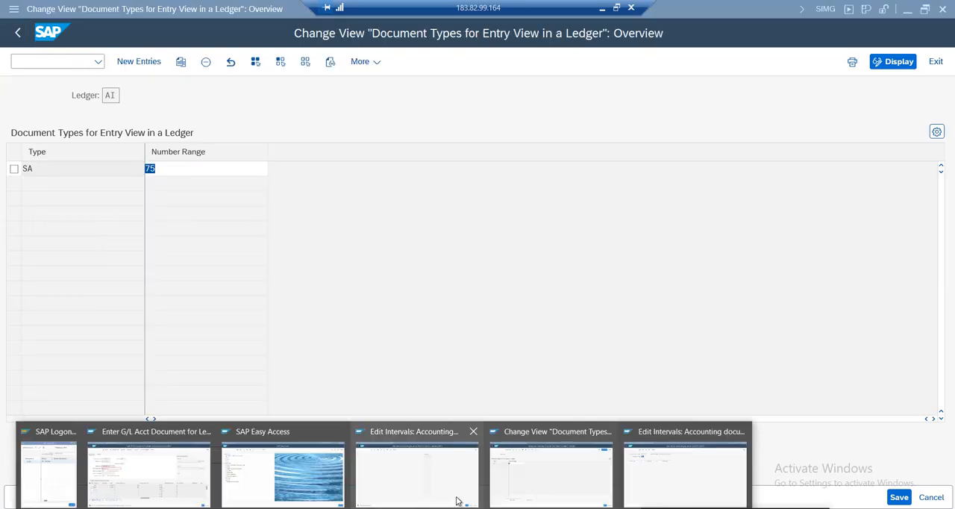
pyautogui.click(418, 478)
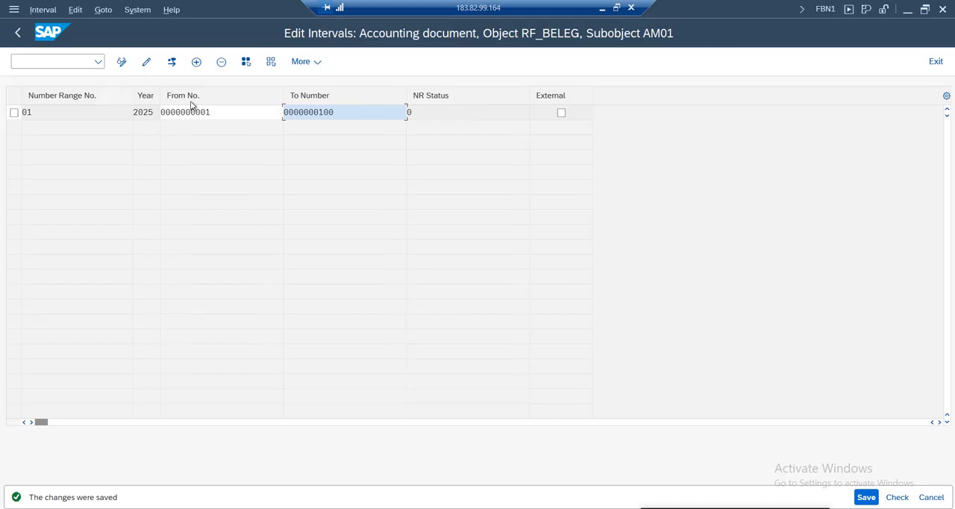
pyautogui.click(197, 63)
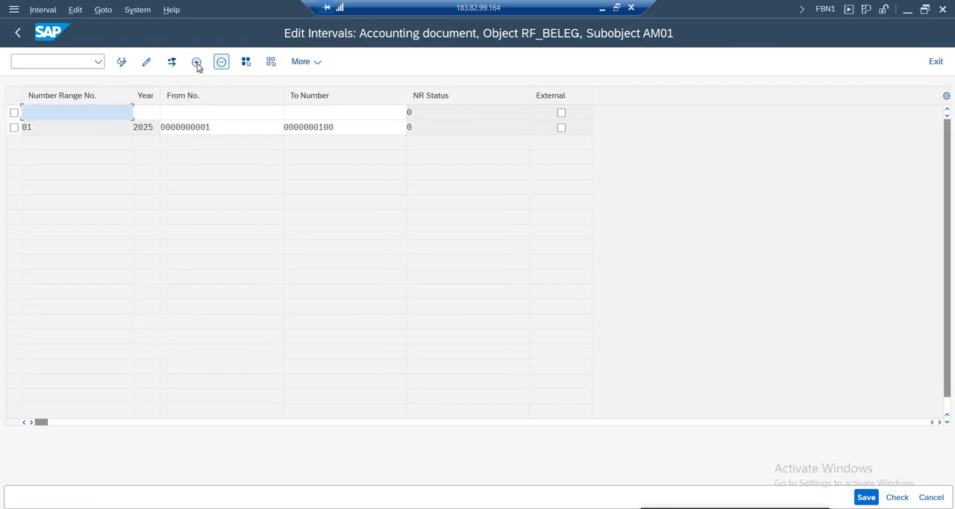
pyautogui.write('75')
pyautogui.press('Tab')
pyautogui.write('2025')
pyautogui.press('Tab')
pyautogui.write('101')
pyautogui.press('Tab')
pyautogui.write('200')
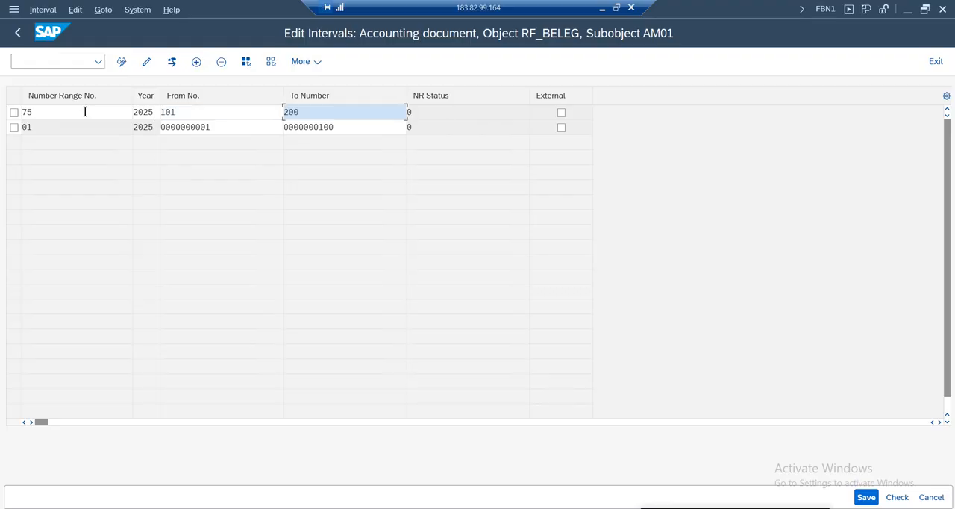
# Check the limits of the new interval 75 against interval 01 and save the number ranges
pyautogui.click(203, 110)
pyautogui.moveTo(317, 112); pyautogui.dragTo(234, 111)
pyautogui.click(311, 114)
pyautogui.click(865, 497)
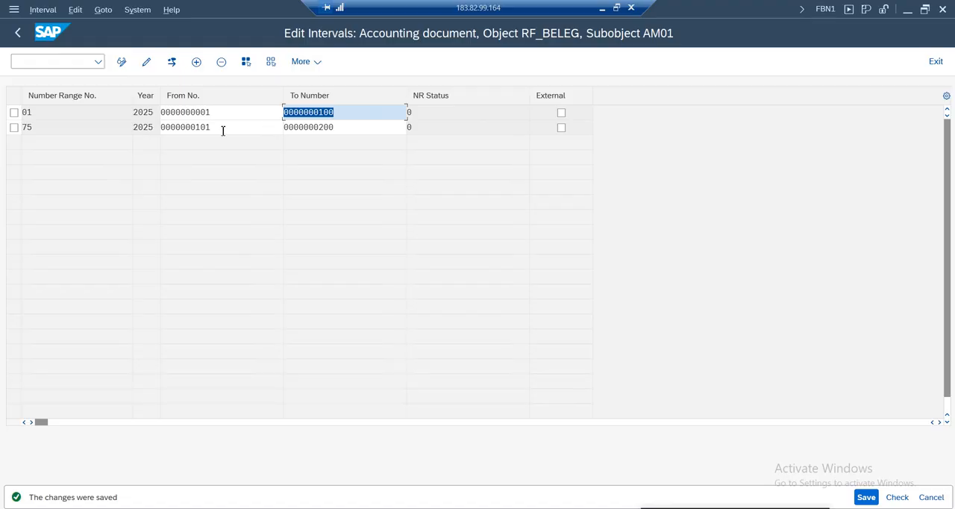
pyautogui.click(223, 131)
pyautogui.click(358, 129)
# Switch to the pending ledger group G/L document and post it
pyautogui.click(384, 508)
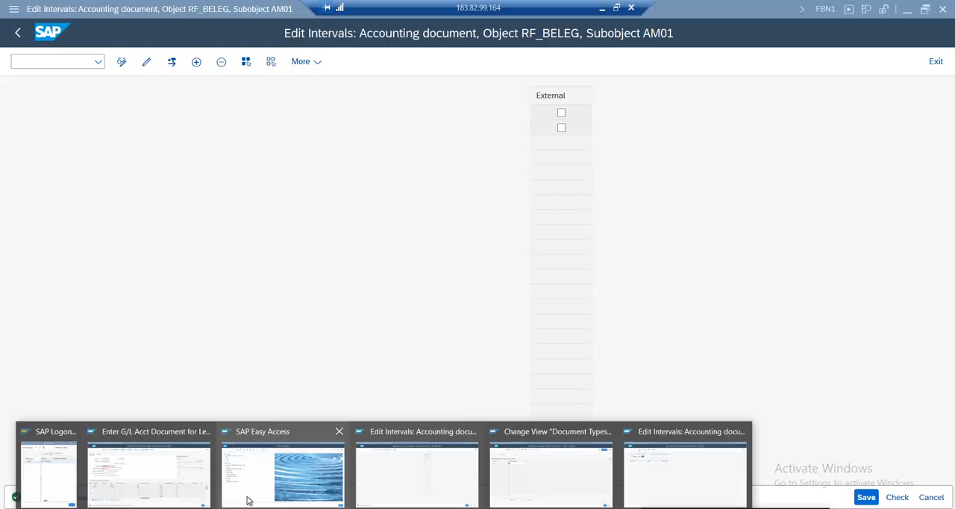
pyautogui.click(168, 476)
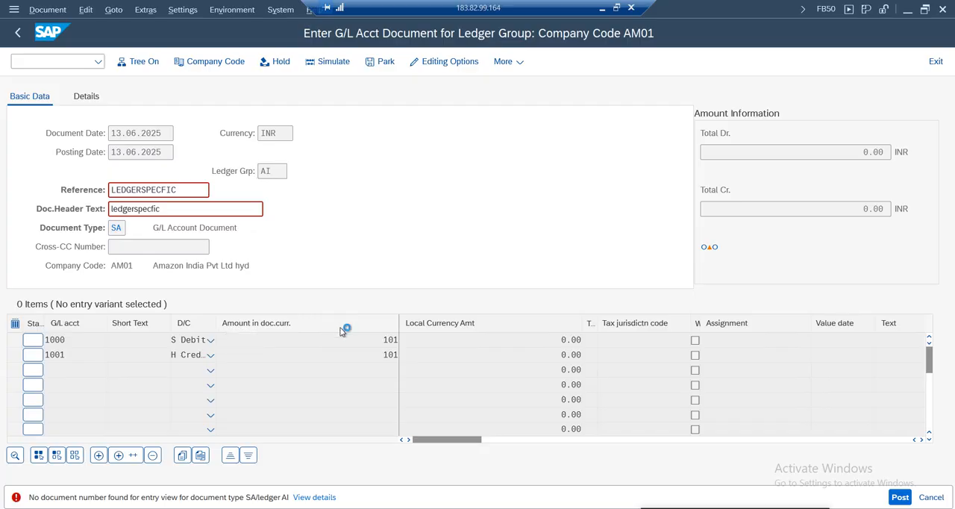
pyautogui.hotkey('ctrl', 's')
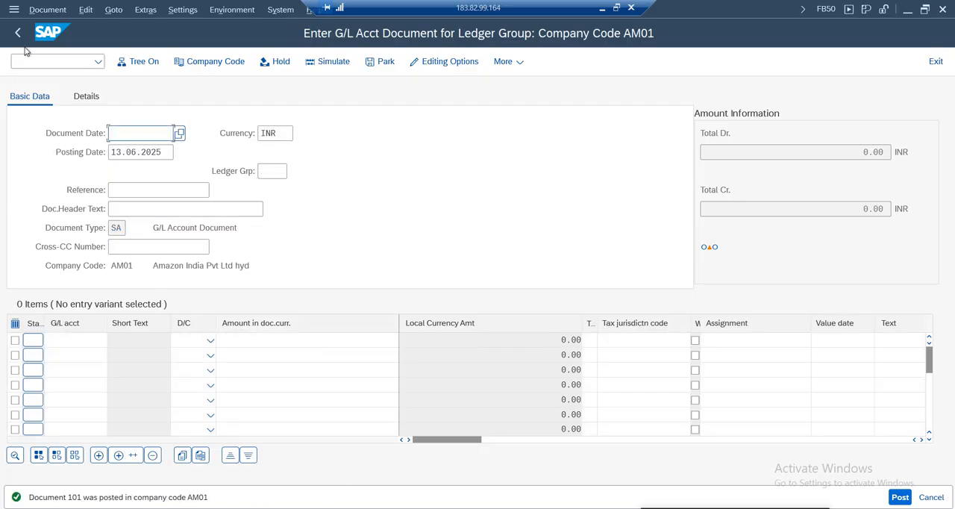
# Display the posted document, check its ledger group, and examine its number in the general ledger view
pyautogui.click(33, 11)
pyautogui.click(55, 46)
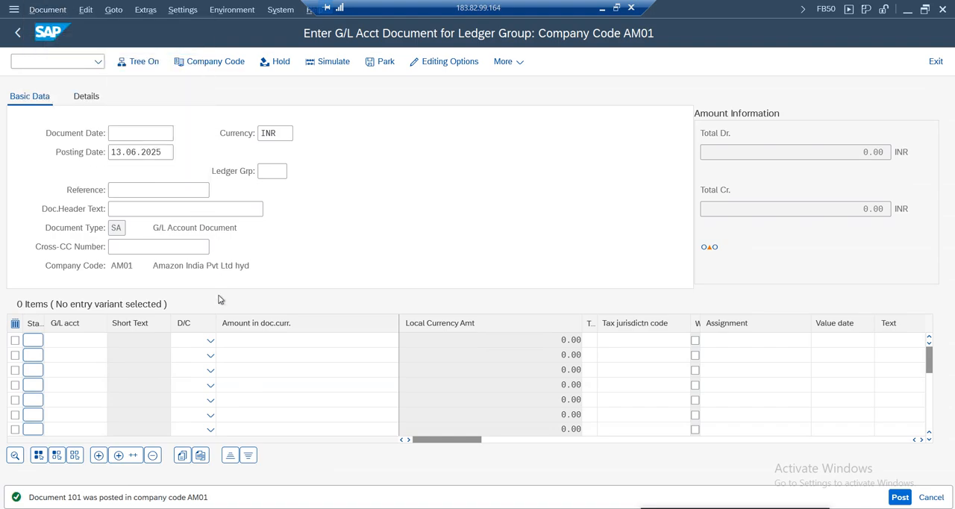
pyautogui.doubleClick(484, 171)
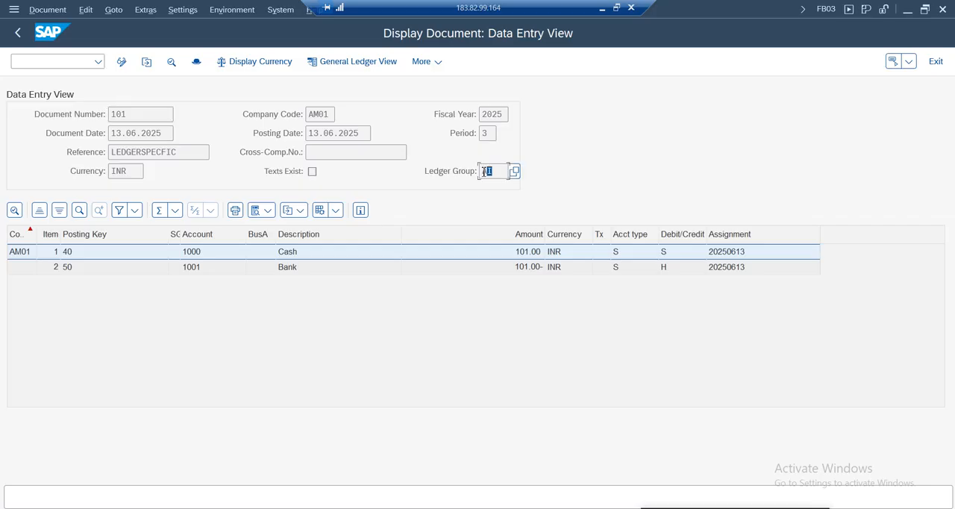
pyautogui.click(350, 61)
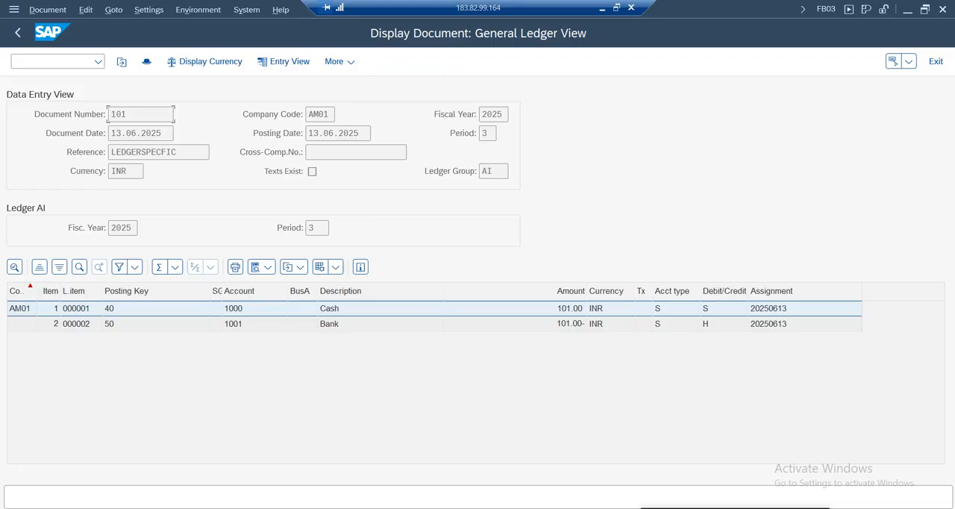
pyautogui.moveTo(136, 116); pyautogui.dragTo(74, 110)
# Reopen company code AM01's number range intervals in display mode and check the current status of interval 75
pyautogui.click(384, 507)
pyautogui.click(425, 479)
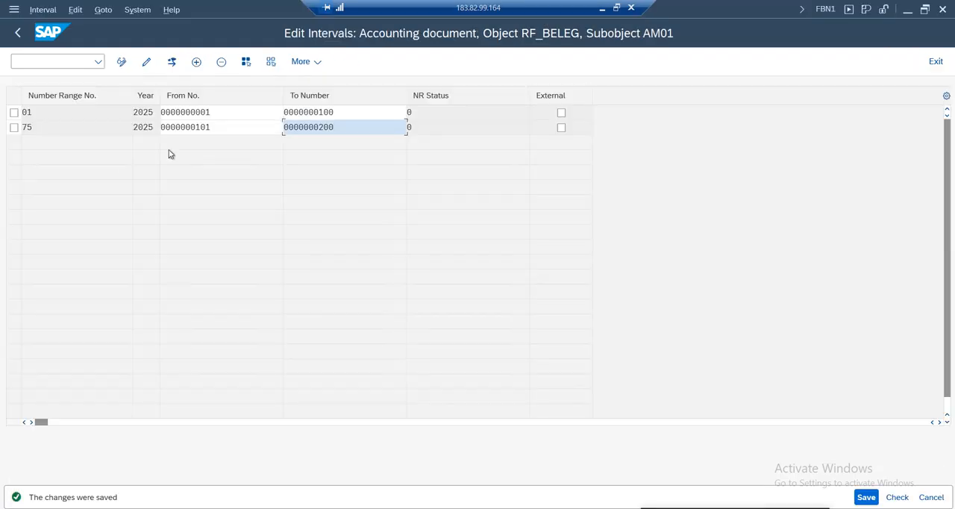
pyautogui.click(17, 32)
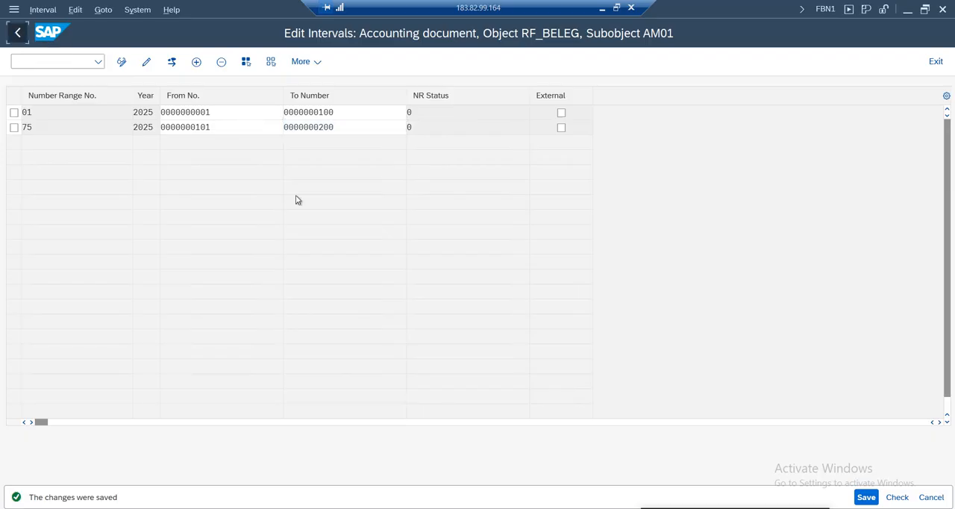
pyautogui.click(102, 156)
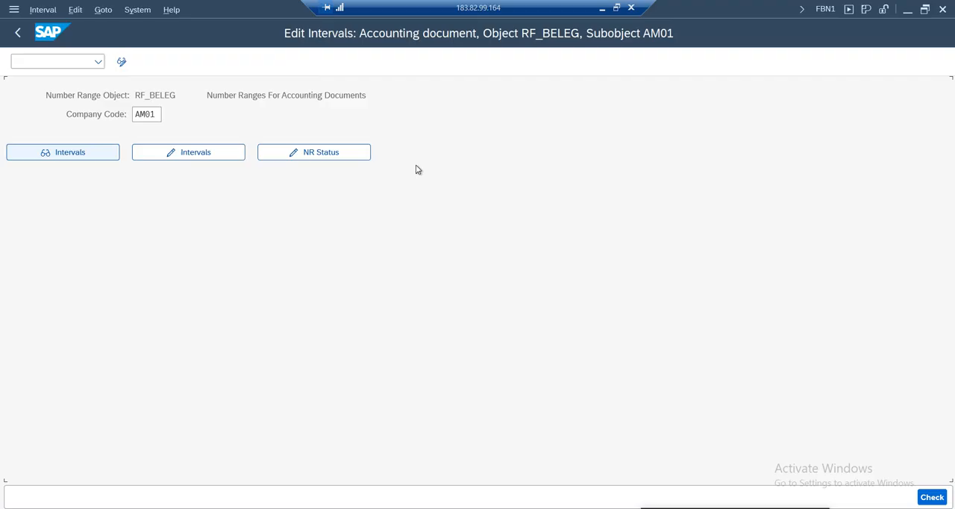
pyautogui.moveTo(424, 125); pyautogui.dragTo(382, 128)
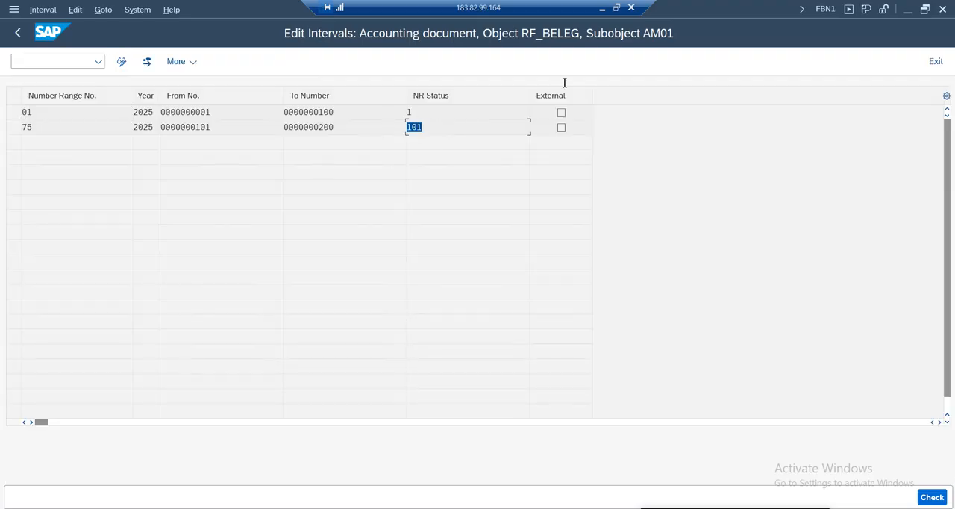
# Switch to the Google Sheets configuration notes and review the Specific Ledger Posting section, including its Reports row
pyautogui.click(602, 7)
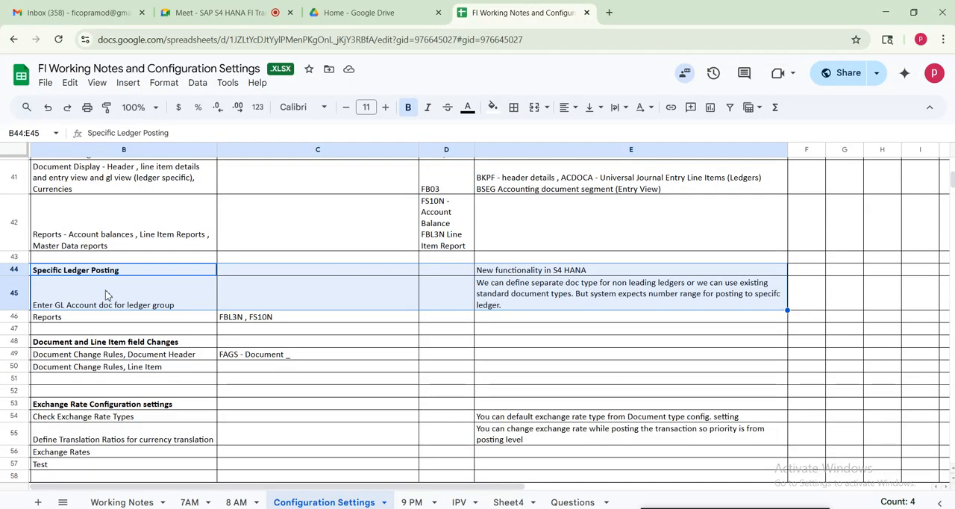
pyautogui.click(90, 295)
pyautogui.moveTo(85, 270); pyautogui.dragTo(681, 324)
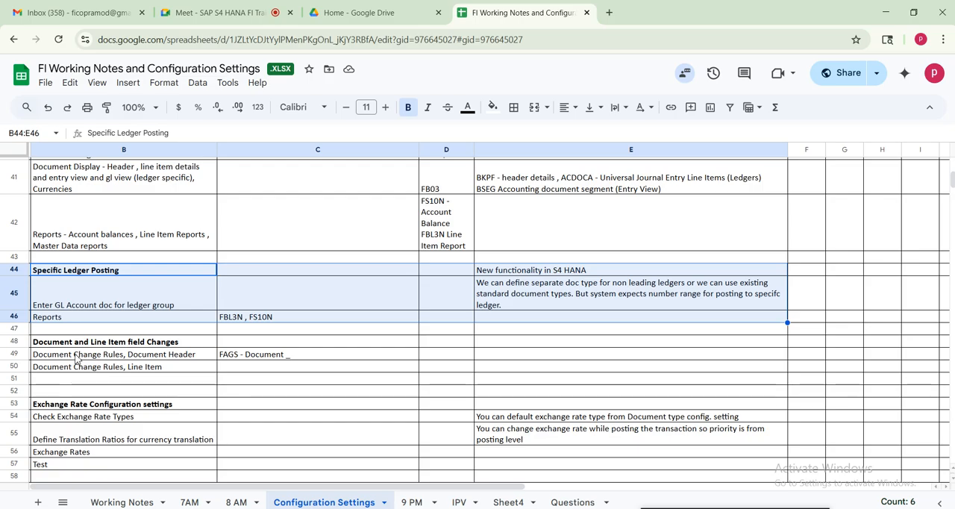
# Return to the posted document in SAP, view its general ledger amounts in Group Currency, and leave the document display
pyautogui.hotkey('alt', 'Tab')
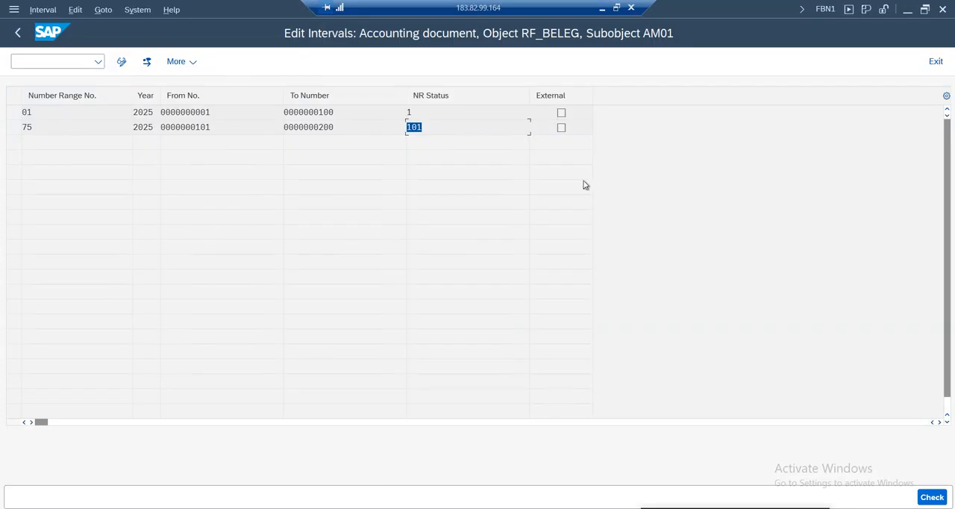
pyautogui.click(153, 482)
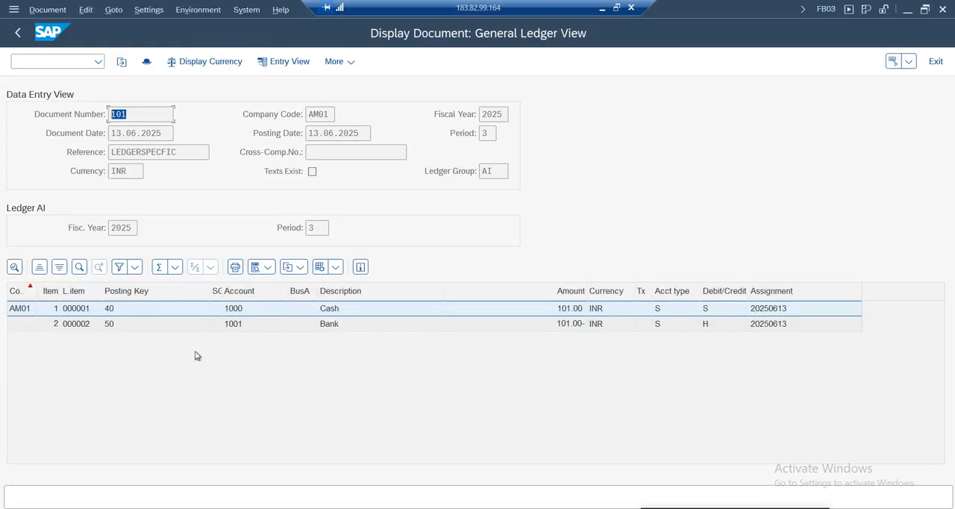
pyautogui.click(198, 62)
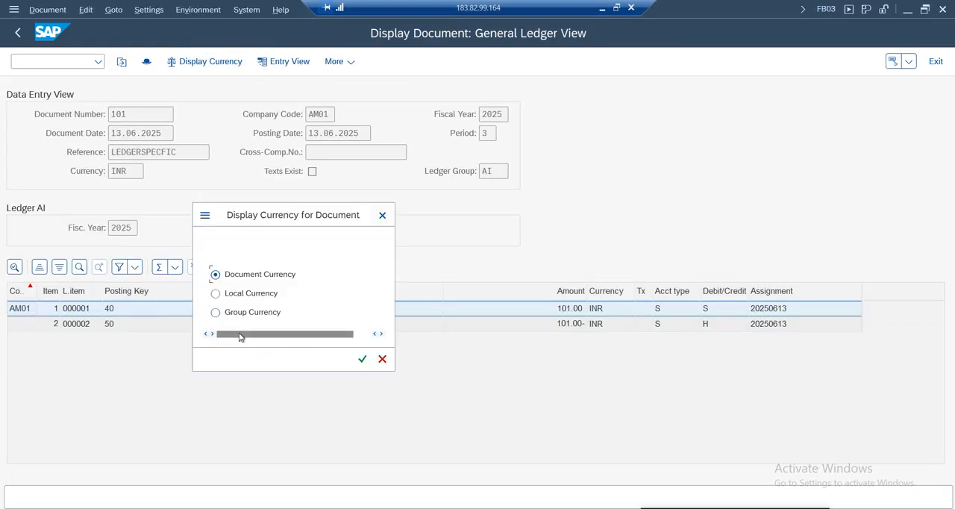
pyautogui.click(248, 314)
pyautogui.click(361, 359)
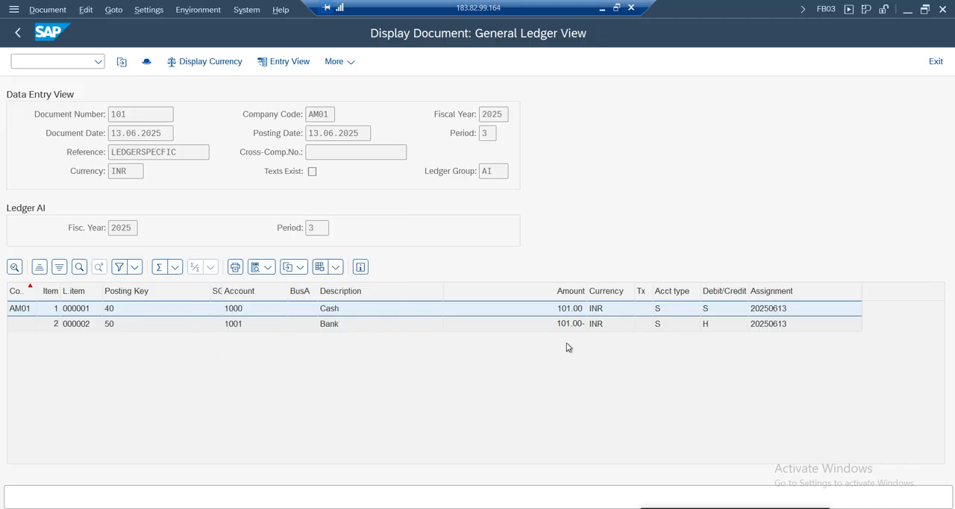
pyautogui.click(571, 323)
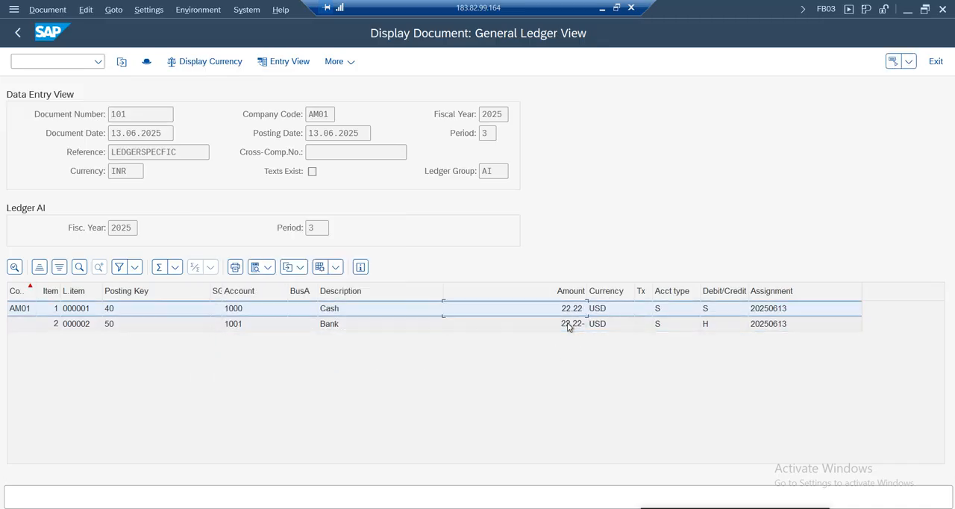
pyautogui.click(18, 33)
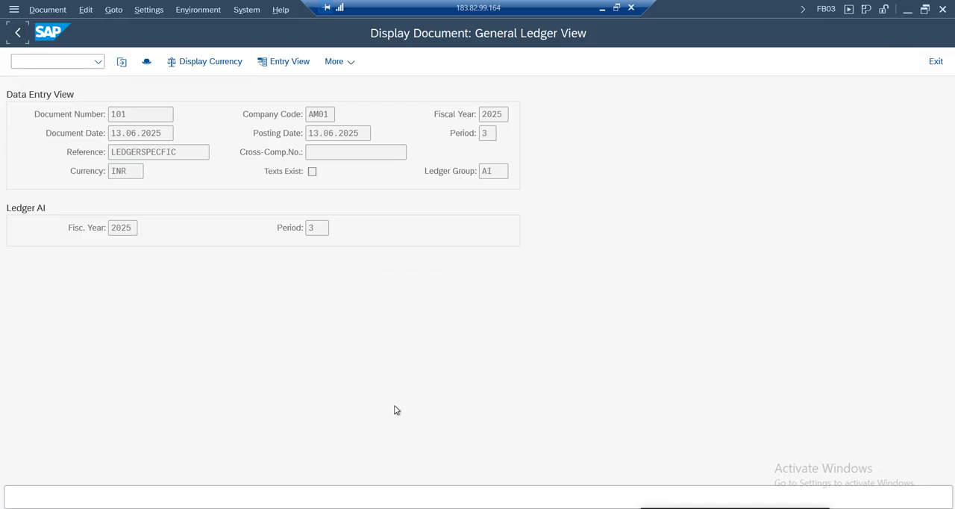
# Switch to the Google Sheets notes and review the document change rules for the document header and line item
pyautogui.click(602, 7)
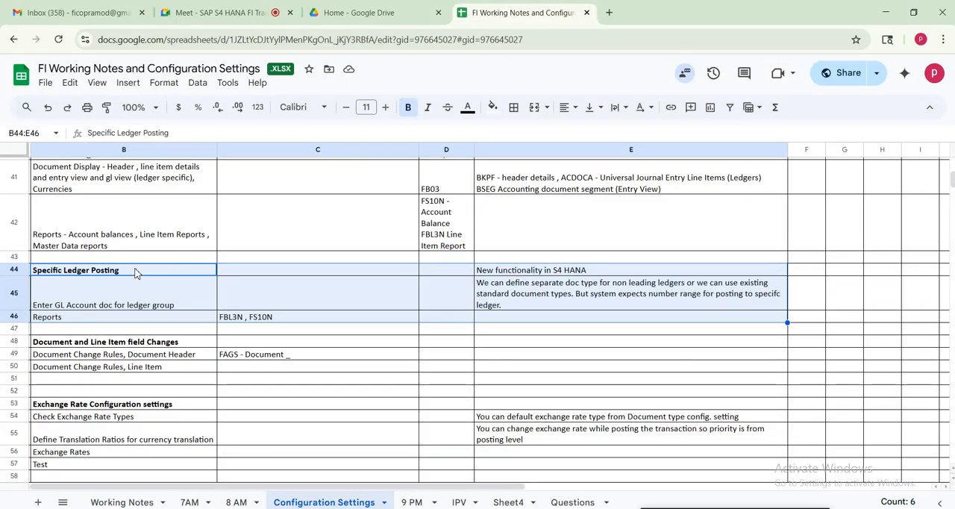
pyautogui.click(70, 363)
pyautogui.click(76, 343)
pyautogui.click(125, 356)
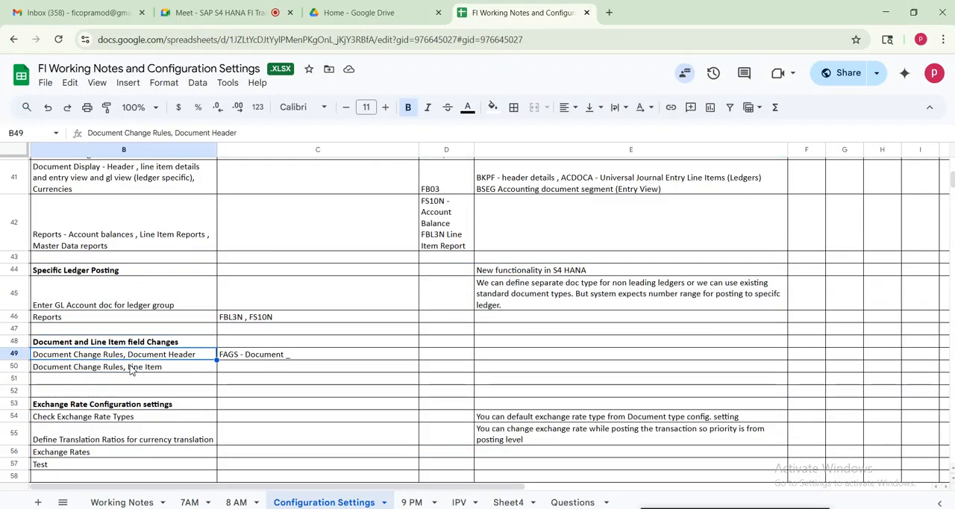
pyautogui.click(132, 367)
pyautogui.click(162, 355)
pyautogui.click(146, 369)
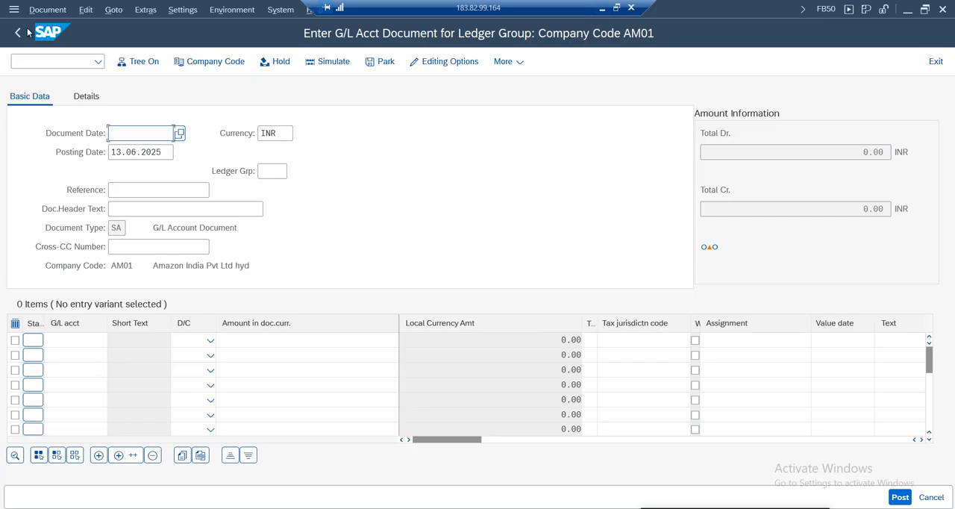
# Display the last posted document in SAP, review its document header details, and close the header
pyautogui.click(47, 10)
pyautogui.click(148, 167)
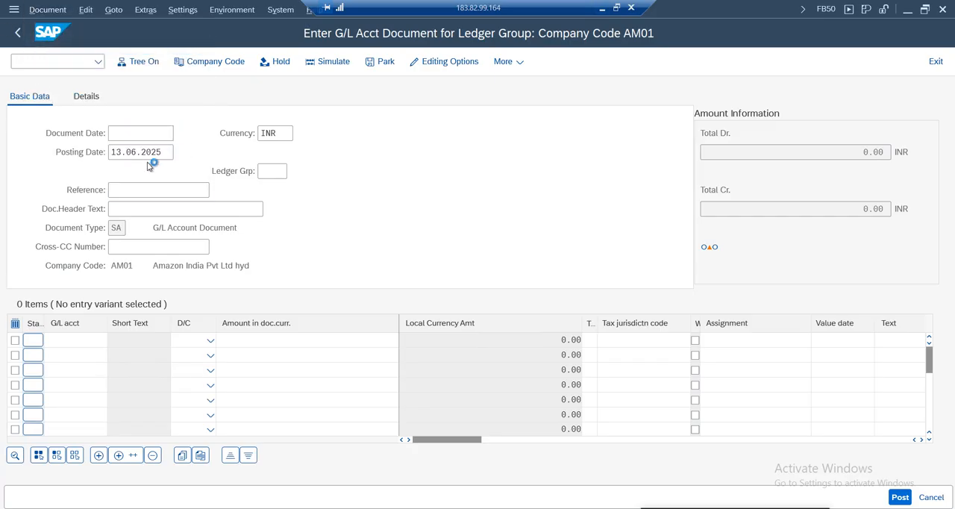
pyautogui.click(201, 258)
pyautogui.click(196, 64)
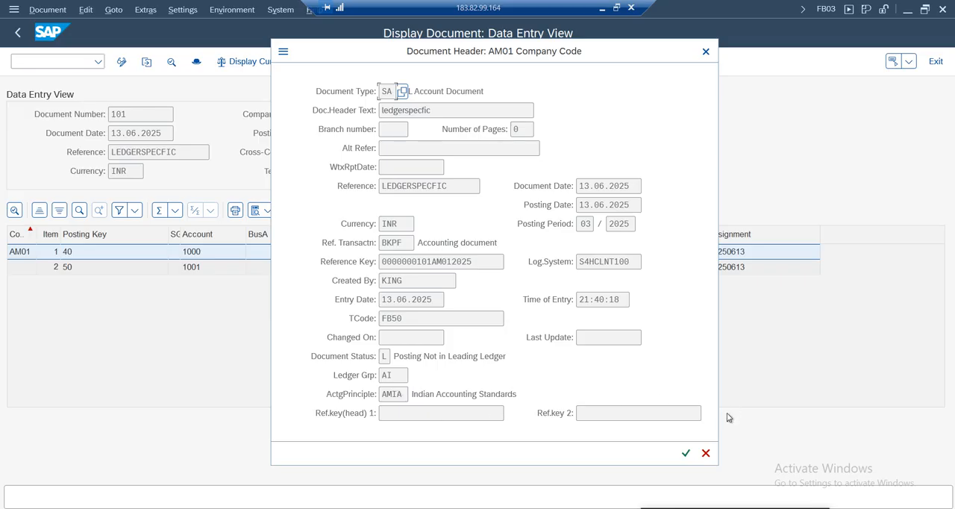
pyautogui.click(705, 452)
# Switch the displayed document to change mode and open its document header
pyautogui.click(48, 10)
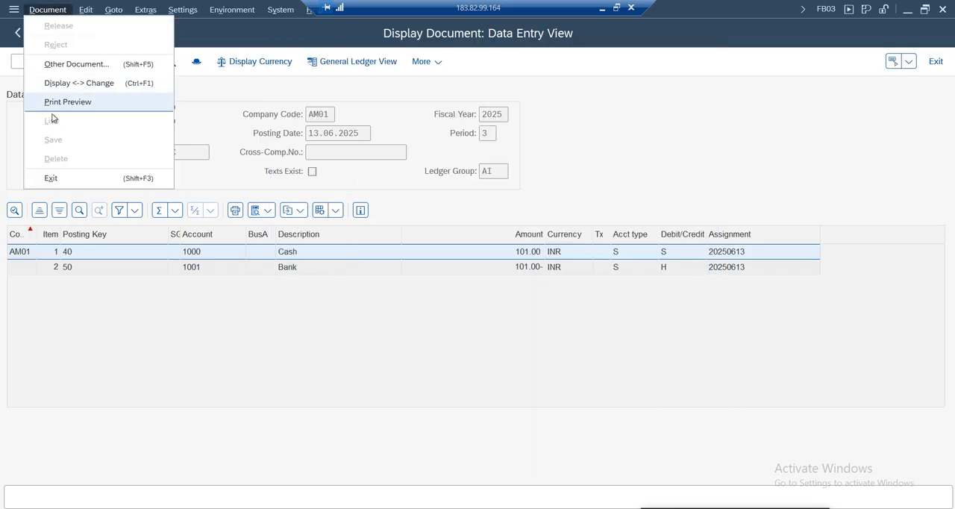
pyautogui.click(79, 83)
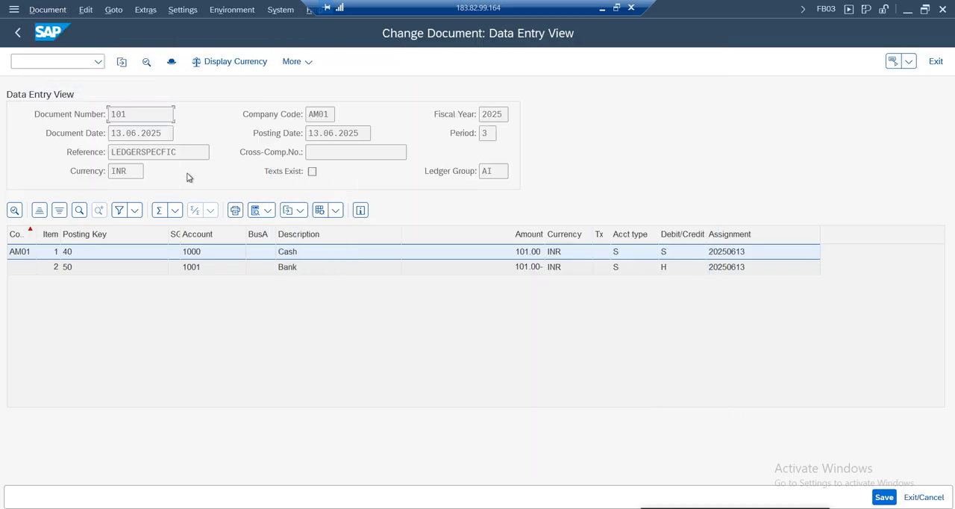
pyautogui.click(171, 61)
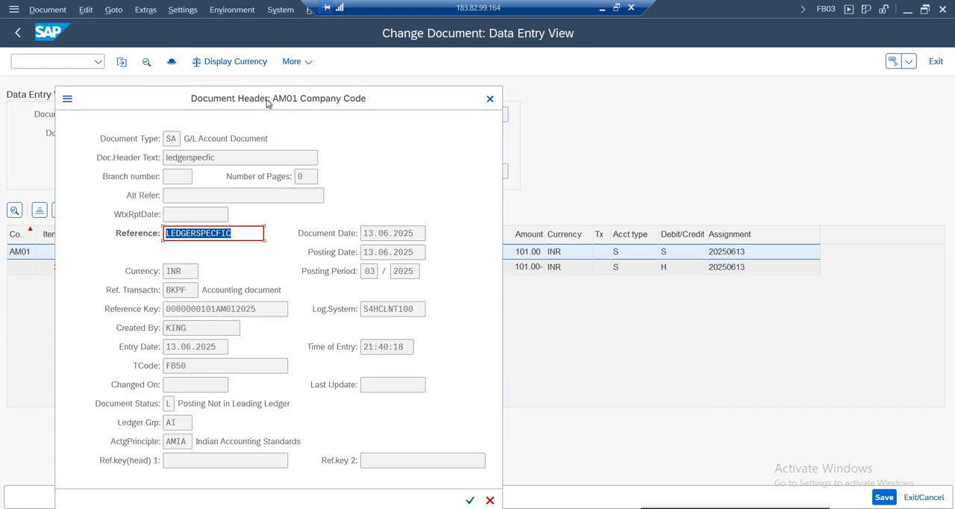
# Check which document header fields can be changed, comparing the Reference field with the reference key and logical system
pyautogui.click(394, 186)
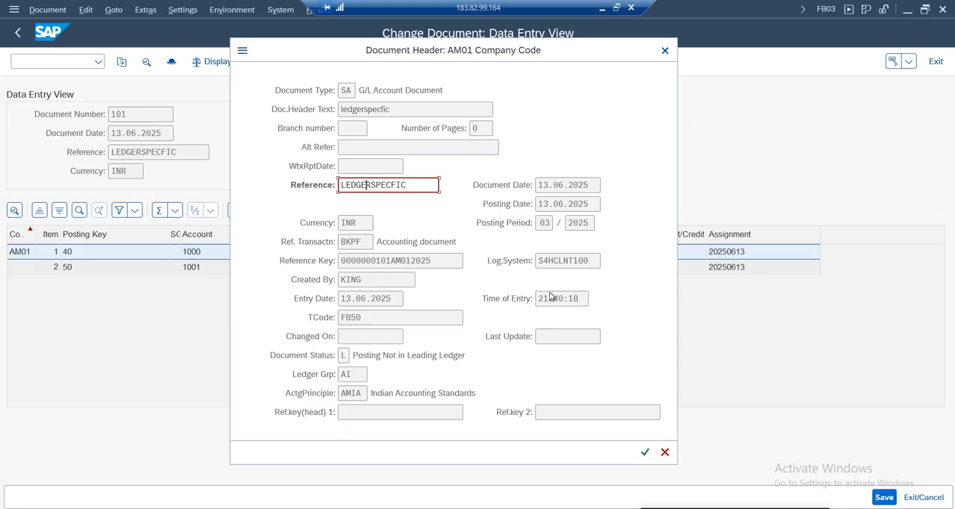
pyautogui.click(556, 267)
pyautogui.click(382, 262)
pyautogui.moveTo(415, 185); pyautogui.dragTo(333, 183)
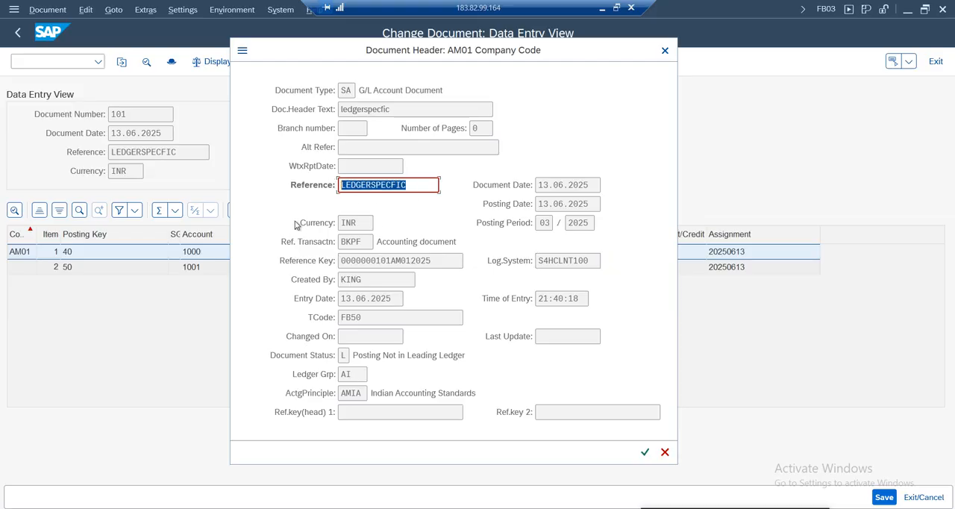
pyautogui.click(367, 185)
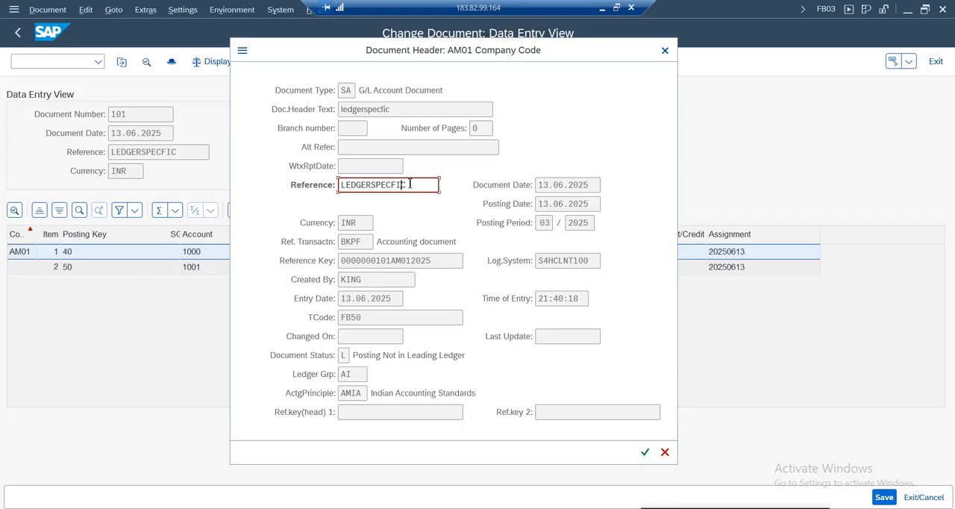
pyautogui.moveTo(237, 183); pyautogui.dragTo(218, 183)
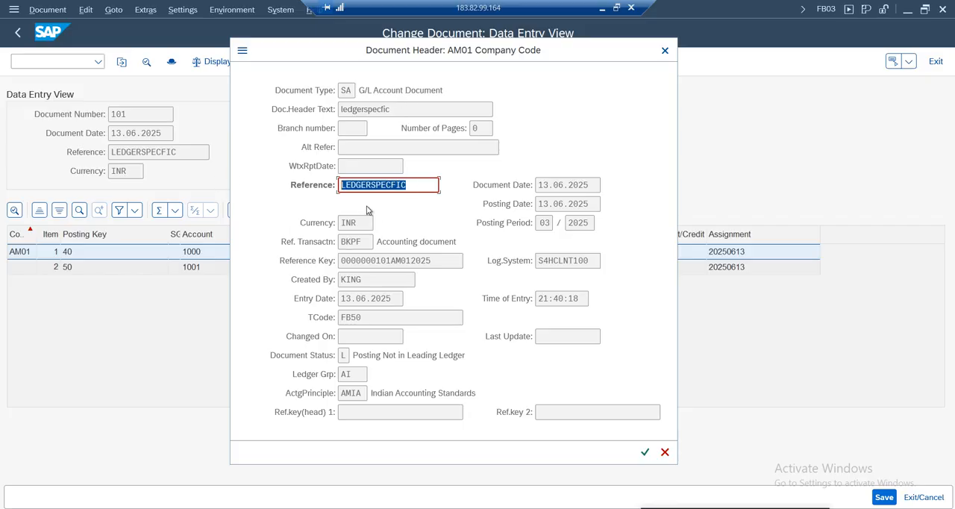
# Check the Reference and Ref.key(head) 1 fields for editability and close the document header
pyautogui.moveTo(405, 188); pyautogui.dragTo(290, 184)
pyautogui.click(366, 412)
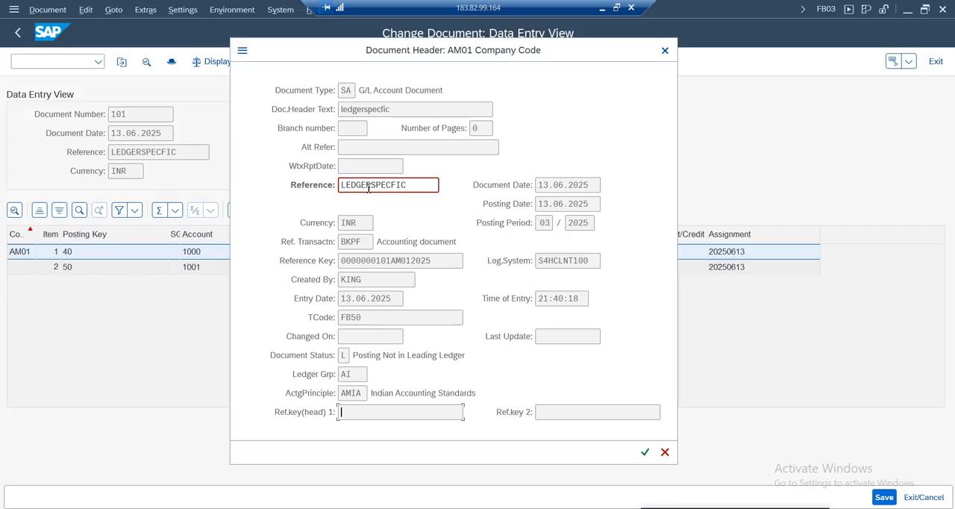
pyautogui.click(665, 50)
# Open the Bank line item in change mode, check its Assignment and Text fields, and return to the data entry view
pyautogui.doubleClick(200, 268)
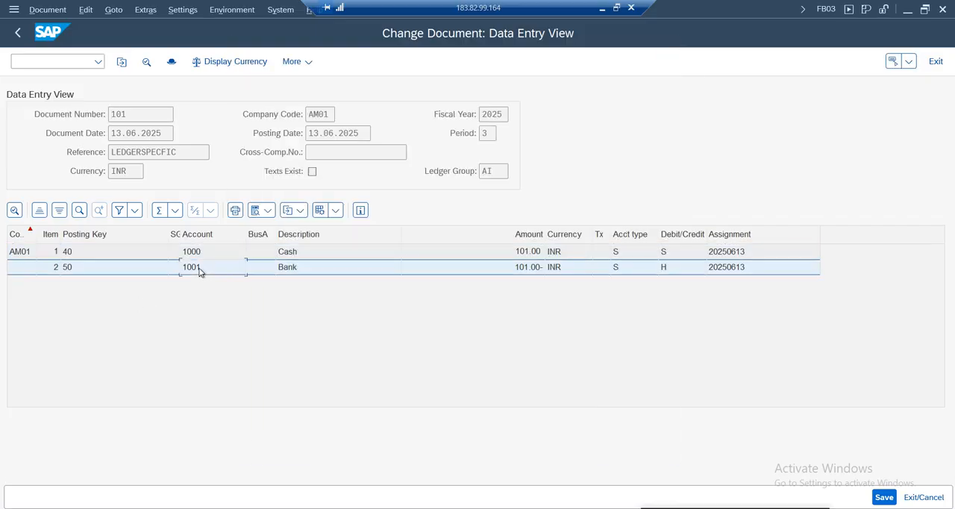
pyautogui.click(178, 347)
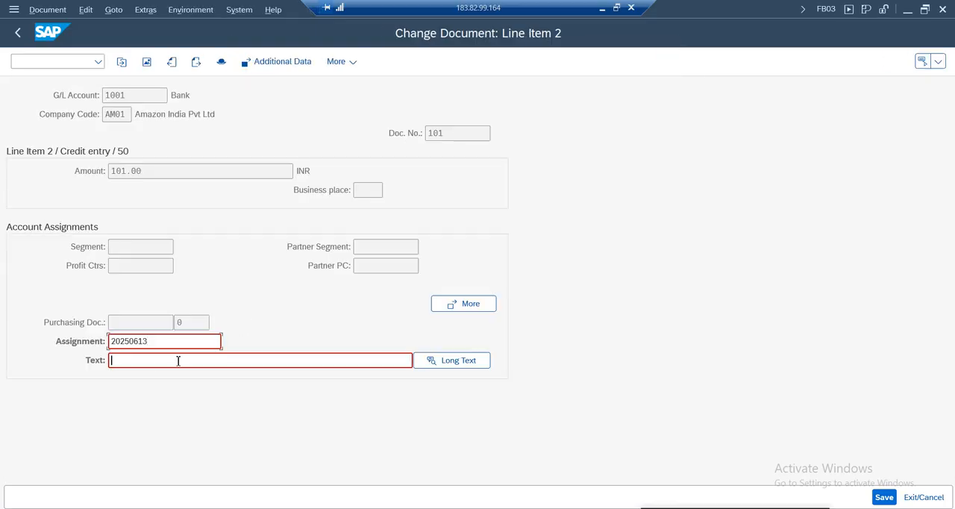
pyautogui.click(121, 341)
pyautogui.press('Tab')
pyautogui.click(17, 33)
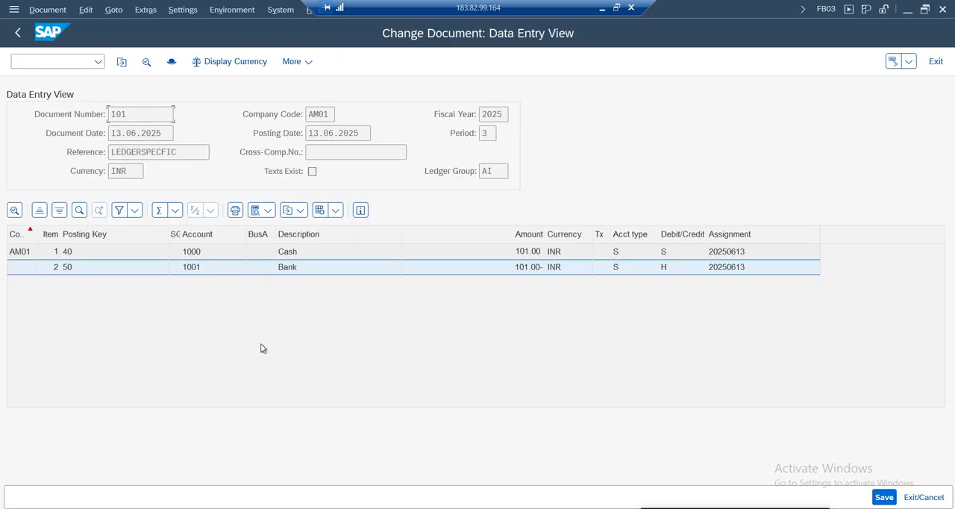
# Switch to the document types session and return from it to the IMG structure
pyautogui.click(385, 507)
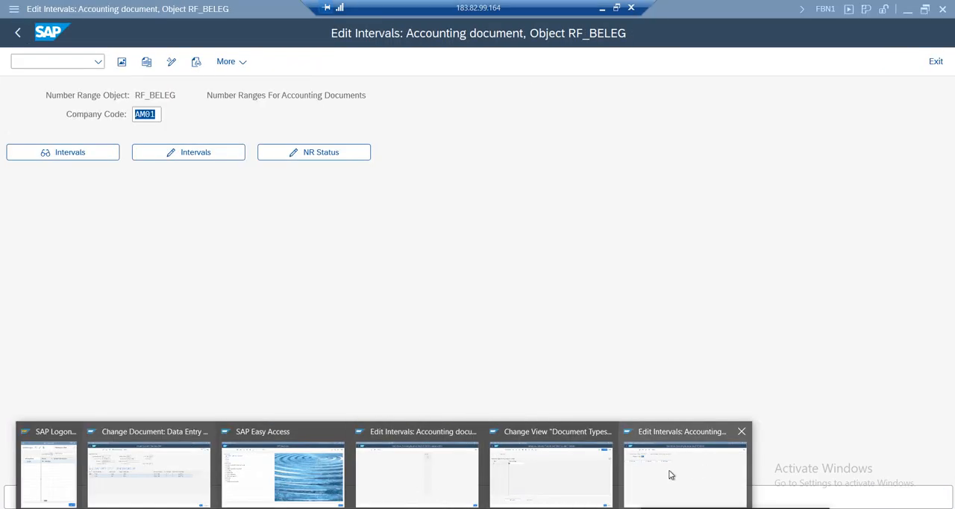
pyautogui.click(531, 474)
pyautogui.click(17, 32)
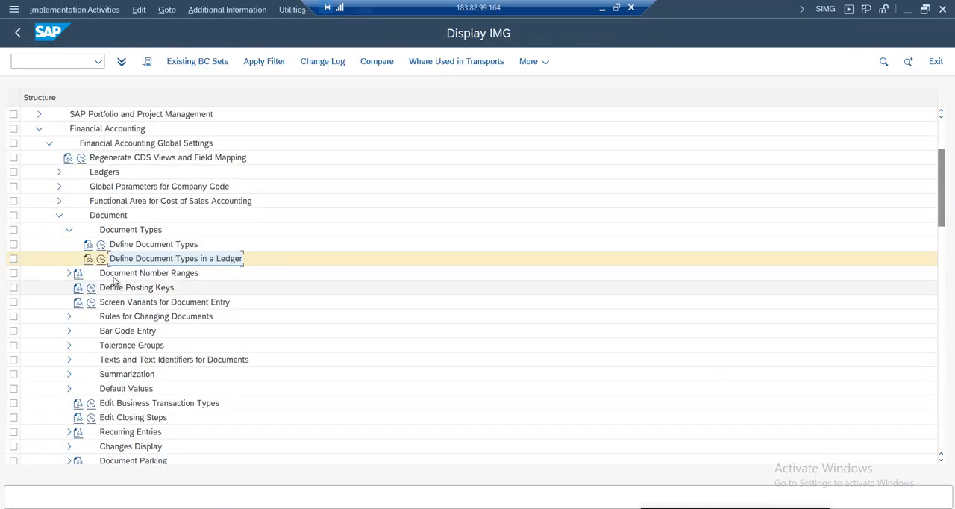
pyautogui.click(59, 215)
pyautogui.click(49, 143)
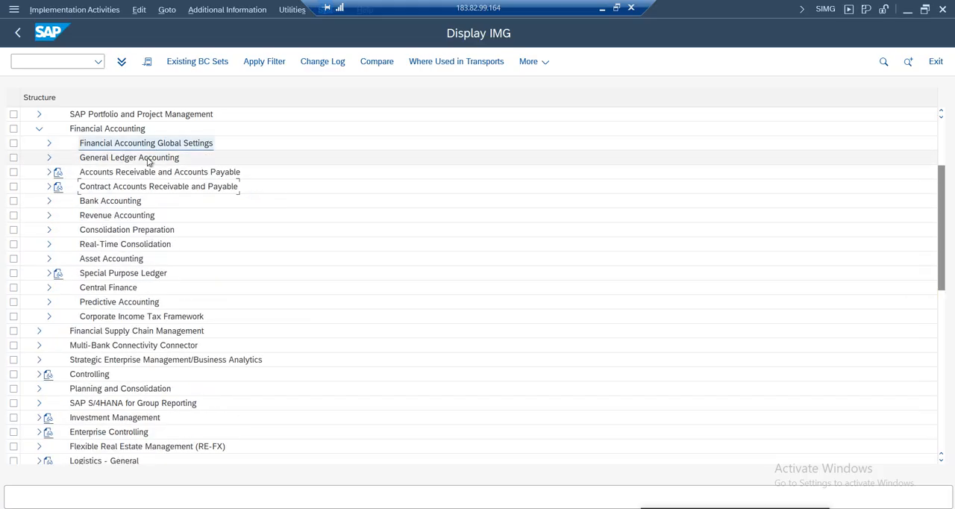
pyautogui.click(97, 159)
pyautogui.click(49, 159)
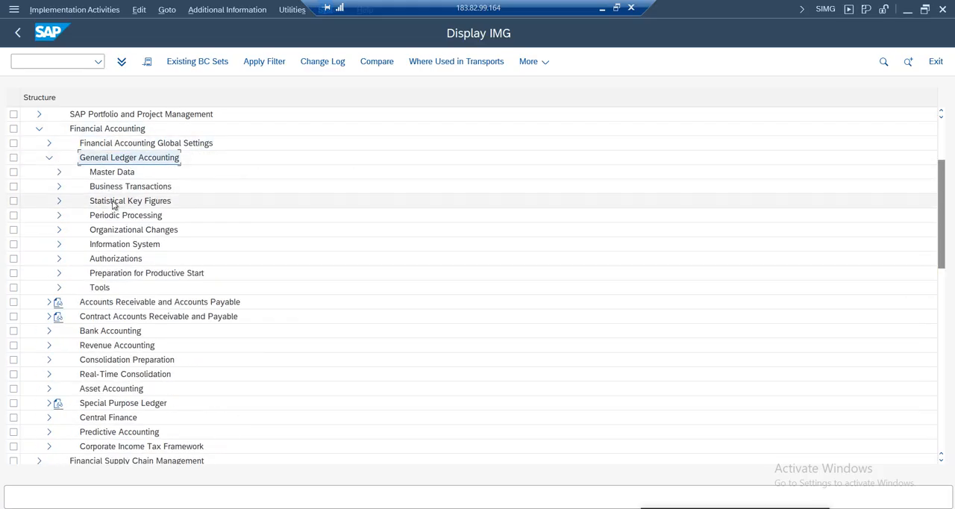
pyautogui.click(48, 158)
pyautogui.click(49, 143)
pyautogui.click(59, 215)
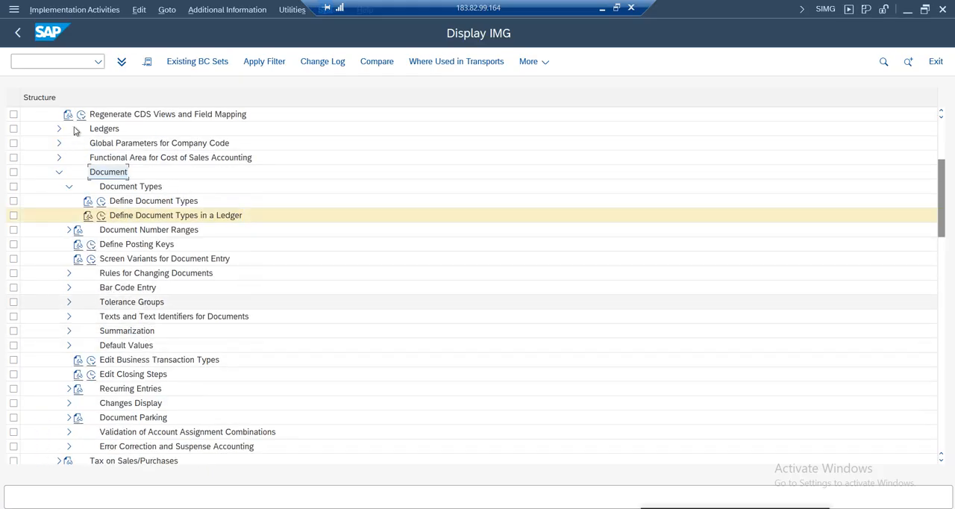
# Open the document header change rules in the IMG via Financial Accounting Global Settings, Document, Rules for Changing Documents
pyautogui.scroll(2, 146, 199)
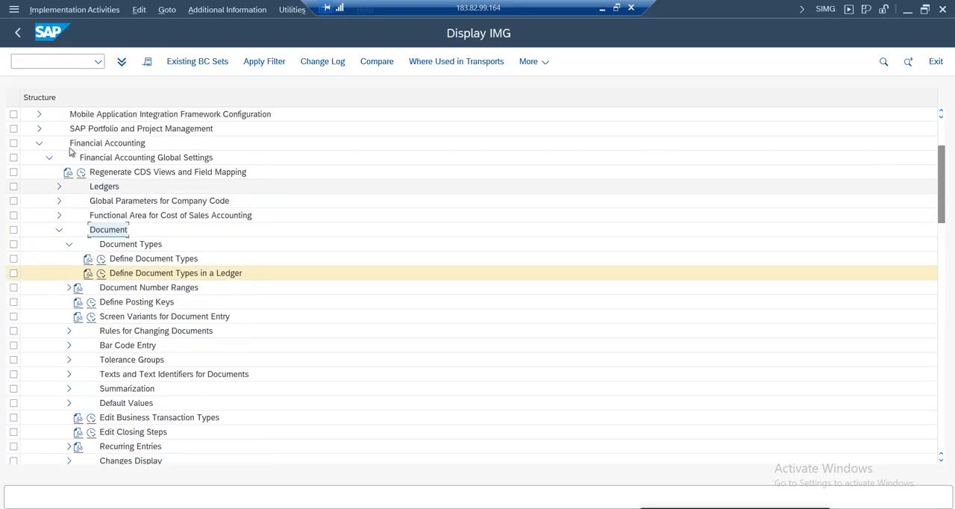
pyautogui.click(146, 160)
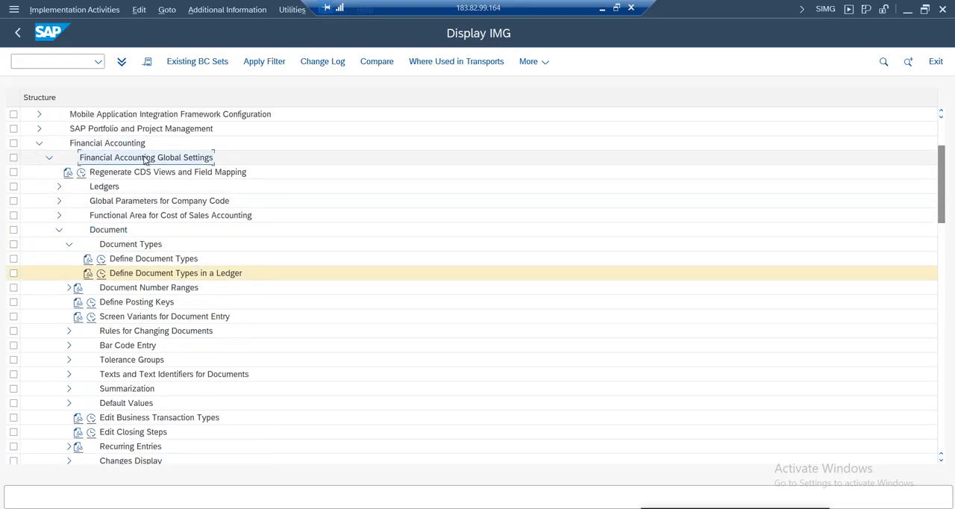
pyautogui.click(98, 235)
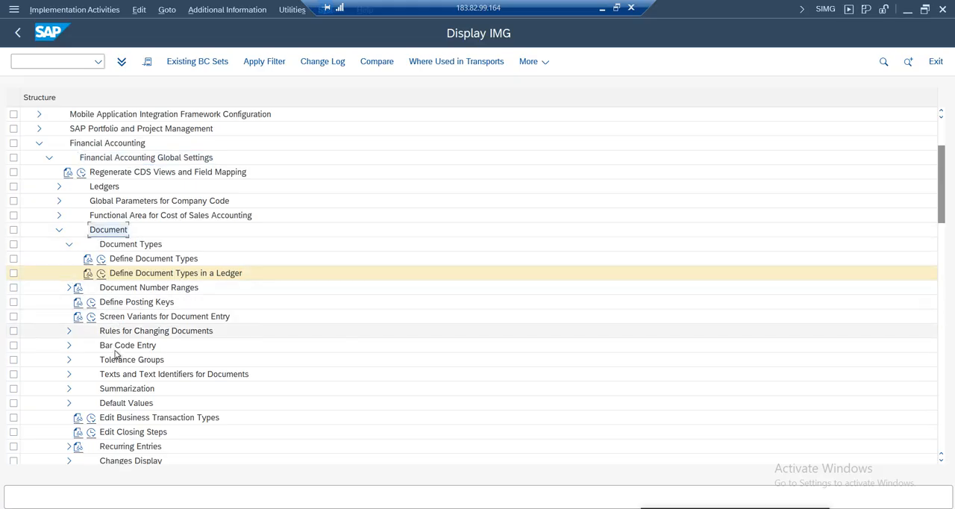
pyautogui.click(174, 335)
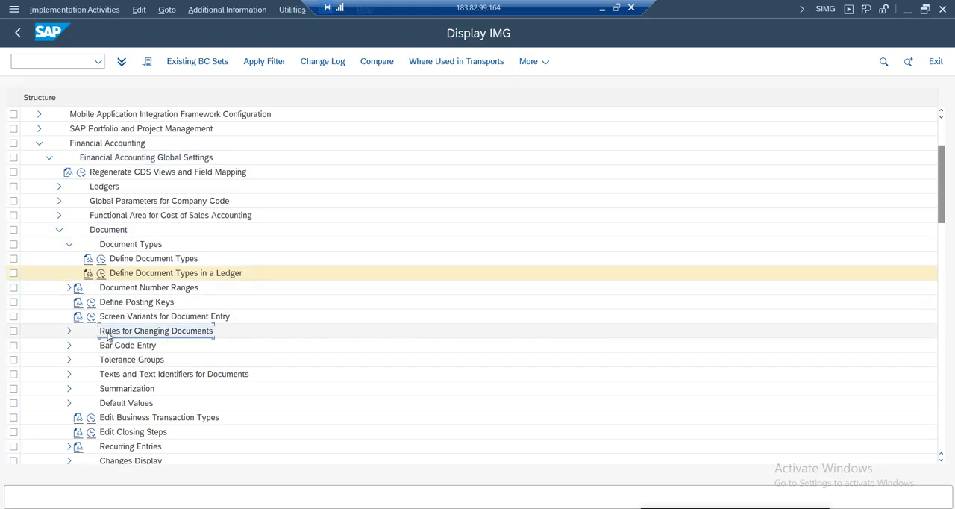
pyautogui.click(68, 336)
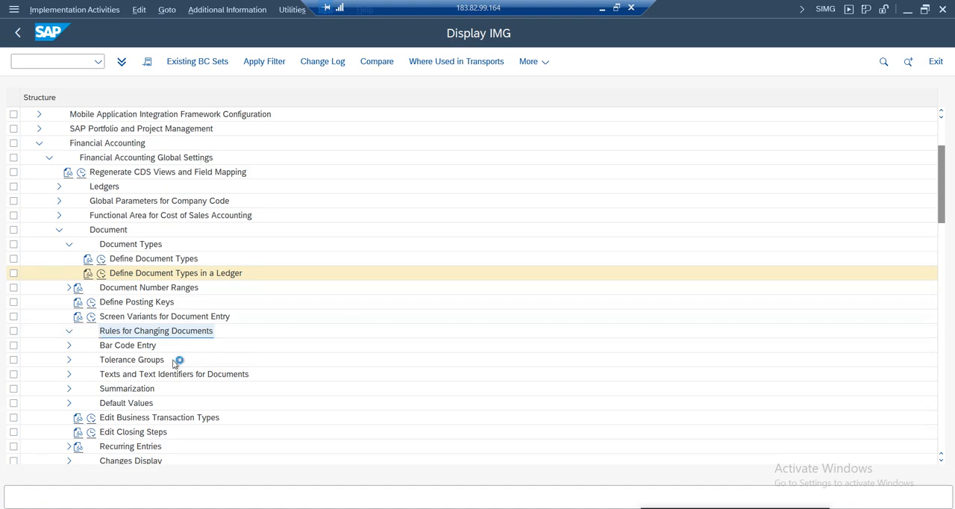
pyautogui.click(250, 348)
pyautogui.click(231, 362)
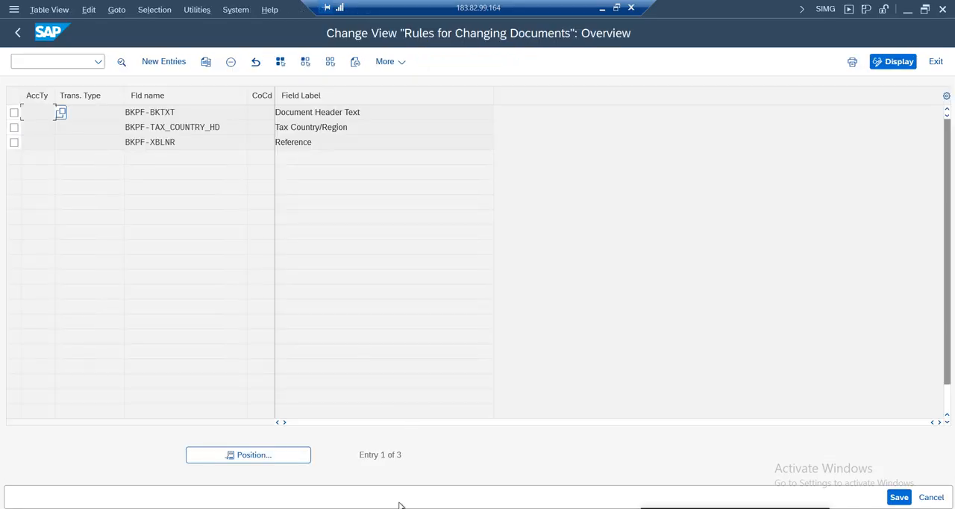
# Switch to the Change Document session and leave the document and the G/L entry screen for SAP Easy Access
pyautogui.moveTo(399, 501)
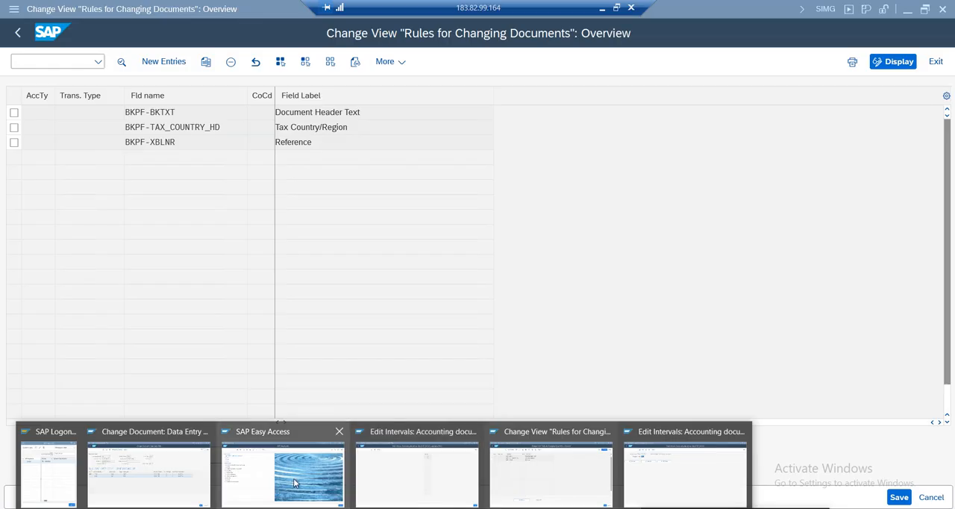
pyautogui.click(145, 475)
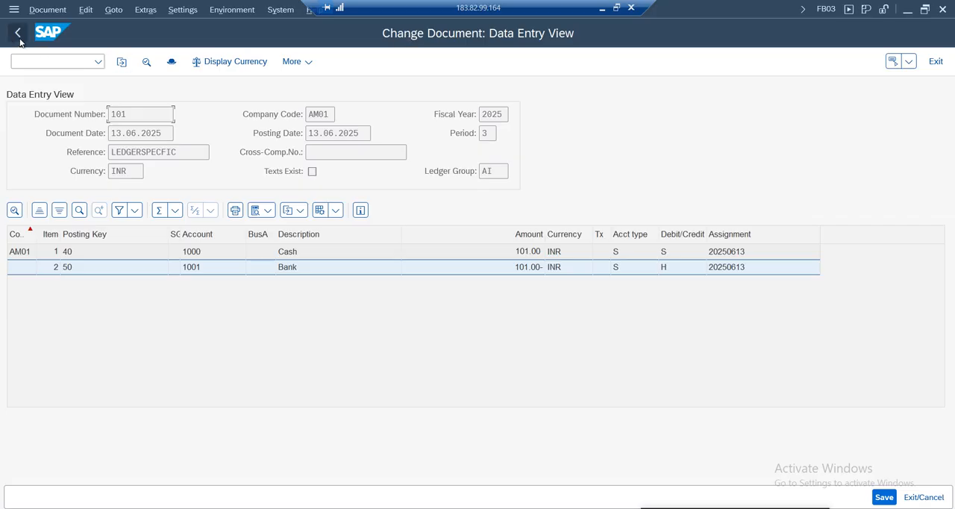
pyautogui.click(47, 10)
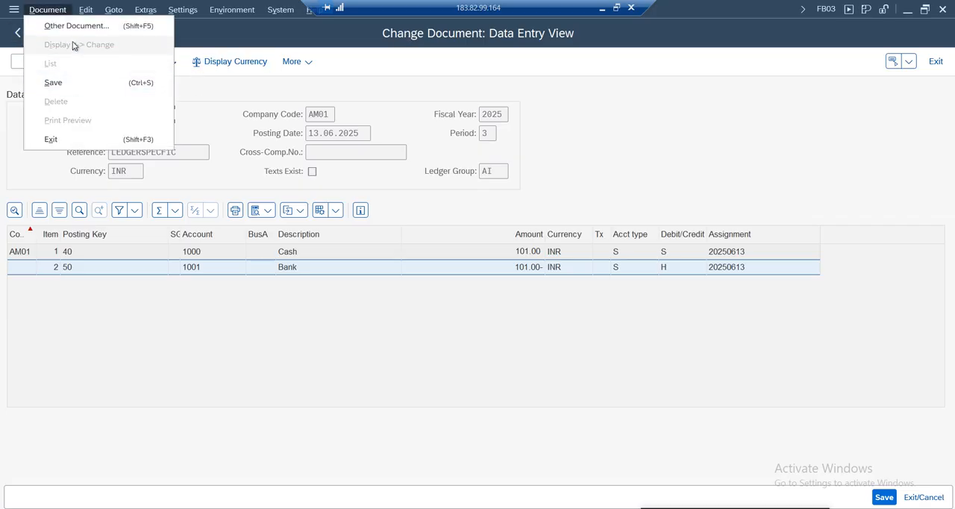
pyautogui.click(330, 101)
pyautogui.click(18, 35)
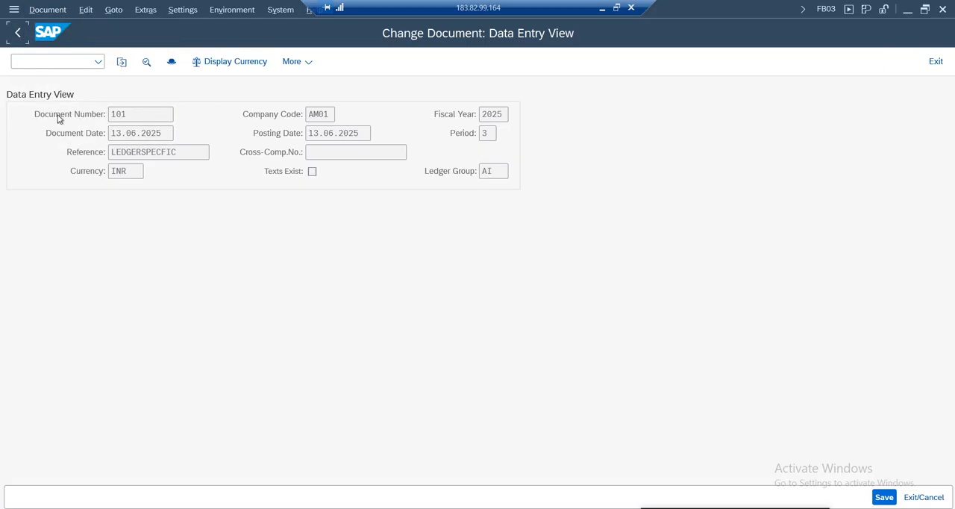
pyautogui.click(936, 61)
pyautogui.click(266, 333)
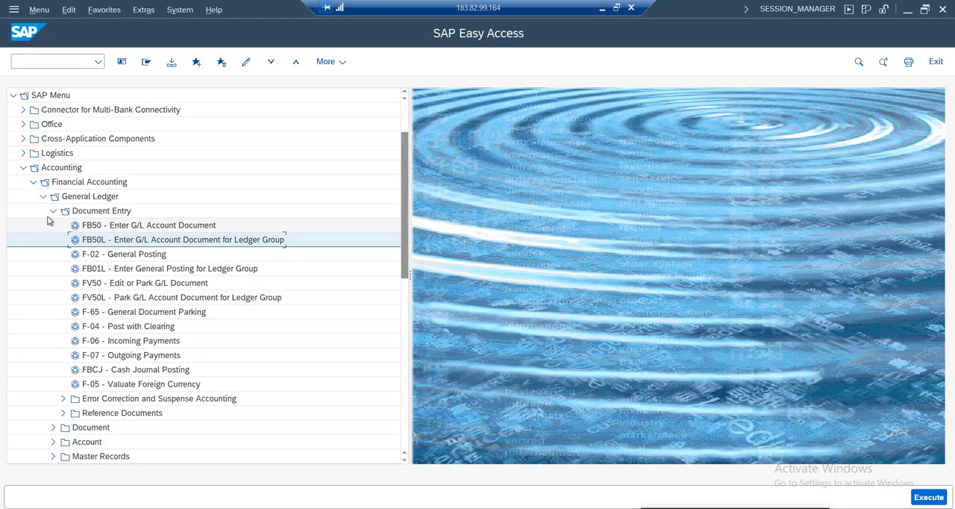
# Display document 1 of company code AM01 with FB03 from the General Ledger Document folder
pyautogui.click(53, 212)
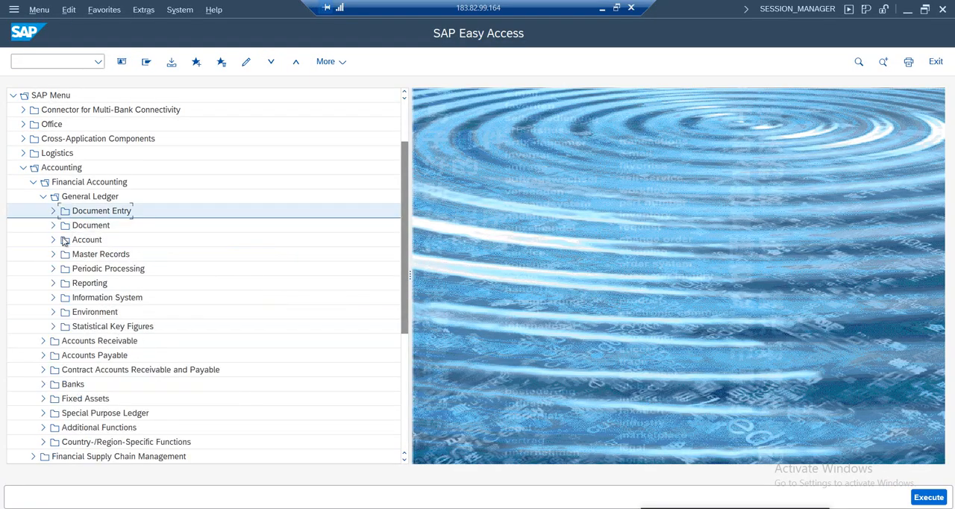
pyautogui.click(79, 238)
pyautogui.click(47, 226)
pyautogui.click(51, 226)
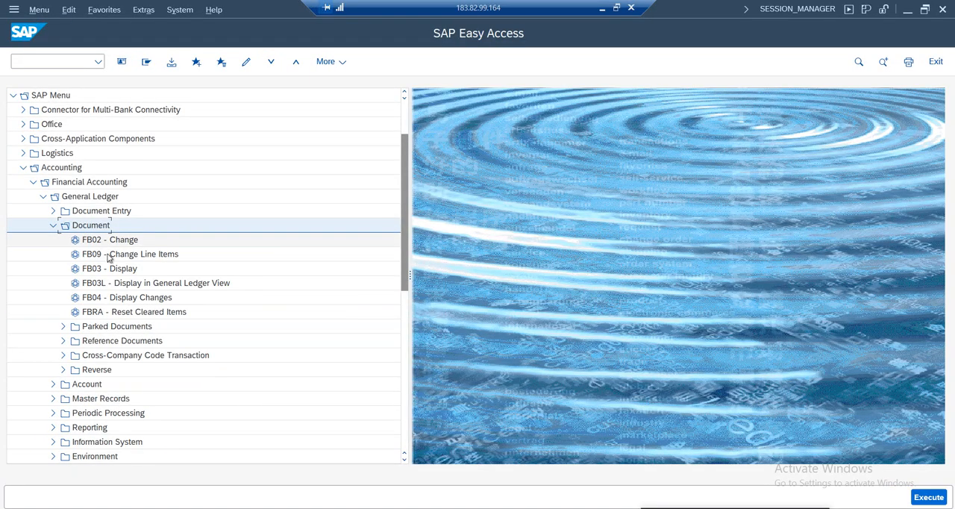
pyautogui.doubleClick(109, 269)
pyautogui.click(191, 135)
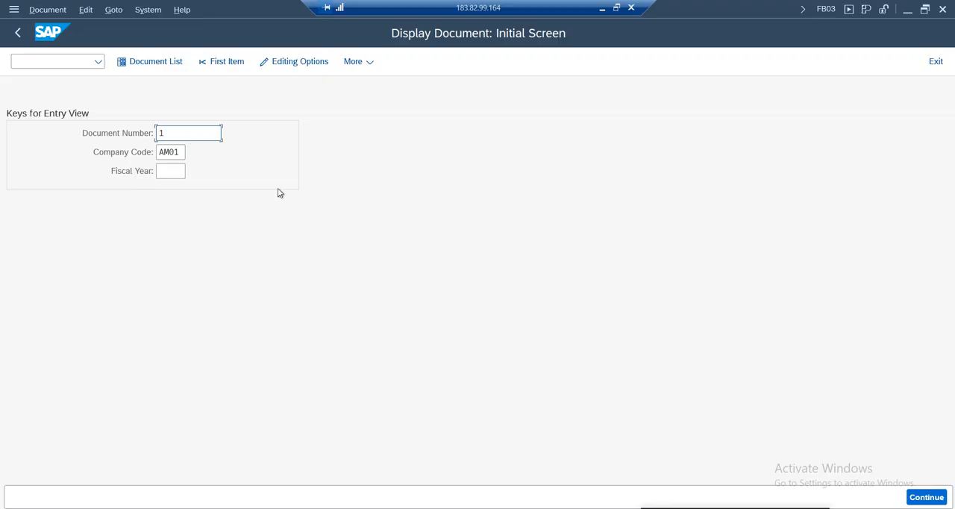
pyautogui.press('Return')
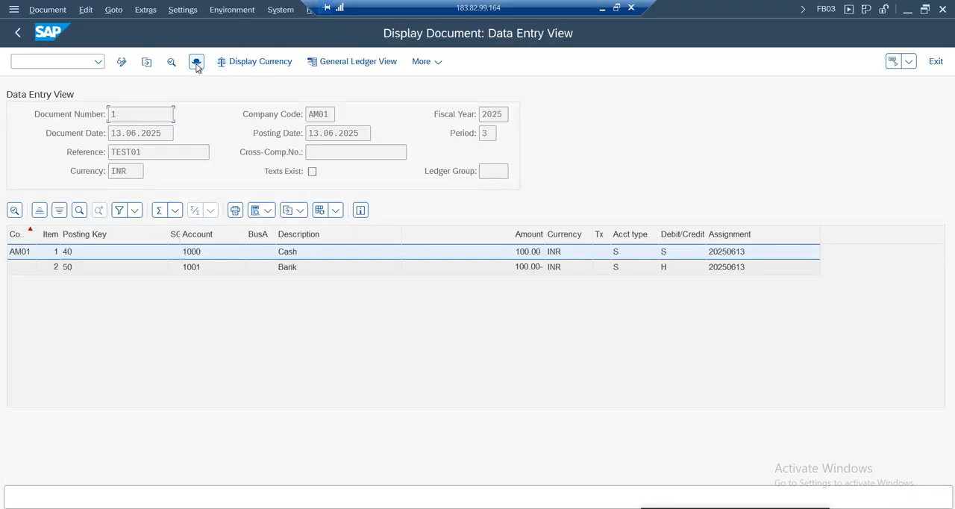
# View the header of document 1, switch the document to change mode, and reopen its header
pyautogui.click(197, 63)
pyautogui.click(488, 122)
pyautogui.click(47, 9)
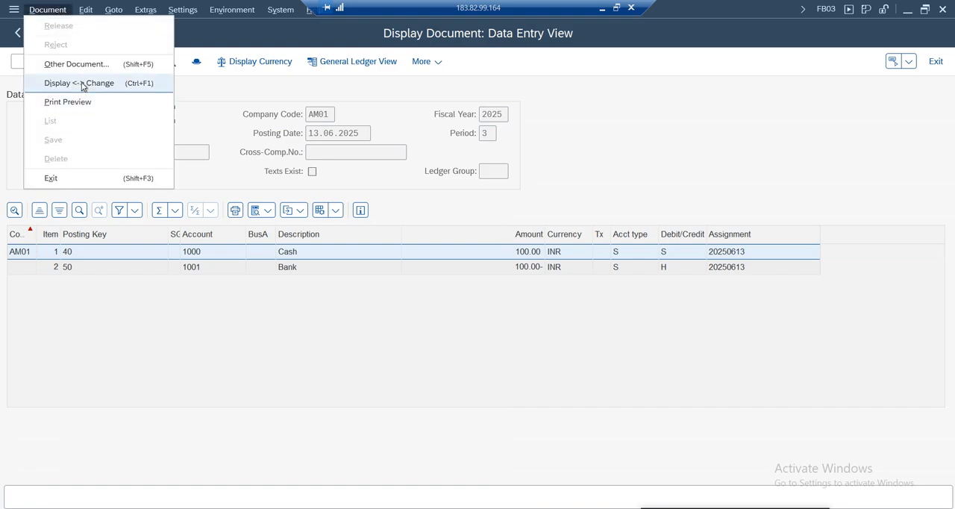
pyautogui.click(111, 83)
pyautogui.click(171, 62)
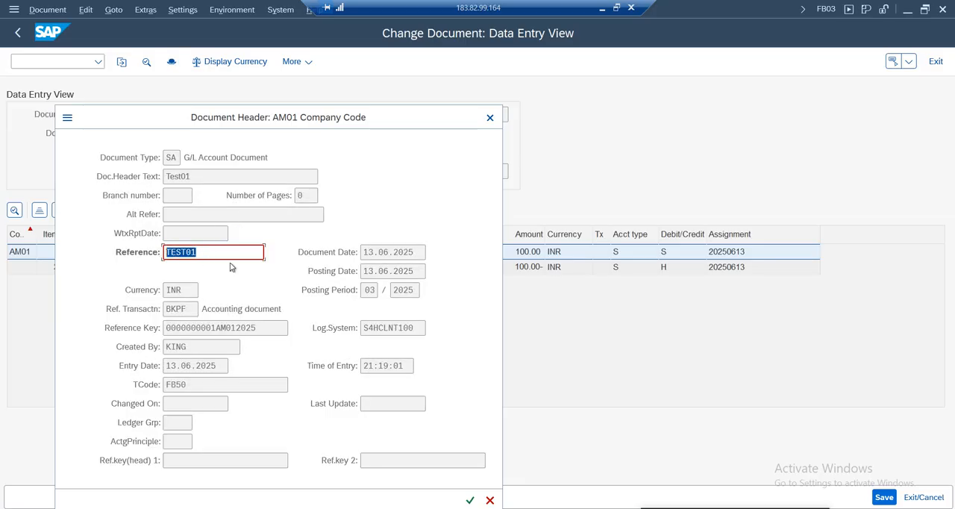
# Compare the open document header with the Rules for Changing Documents overview and return to the header
pyautogui.moveTo(523, 504)
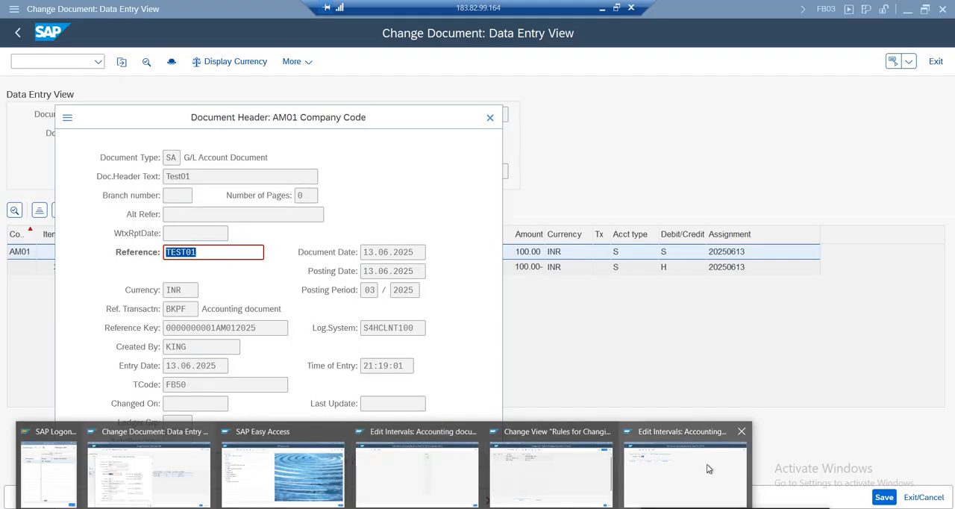
pyautogui.click(551, 470)
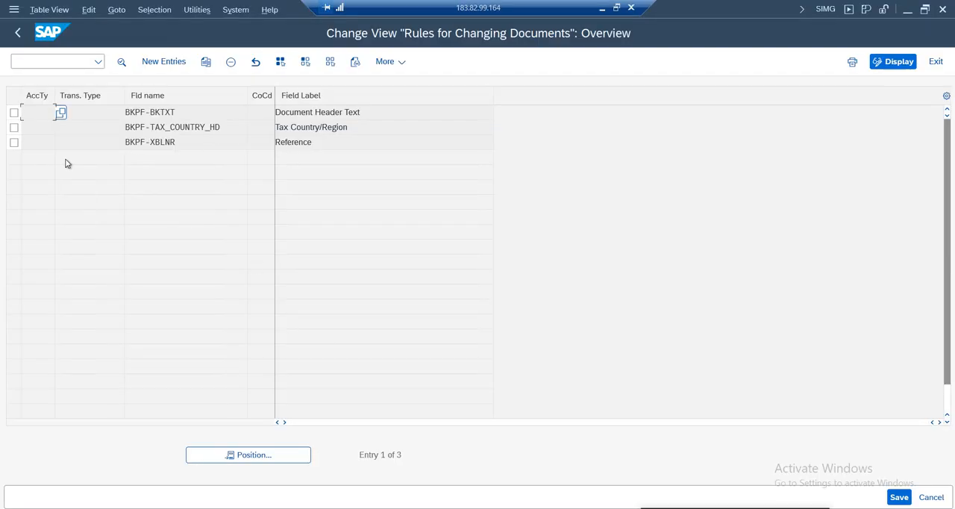
pyautogui.moveTo(235, 498)
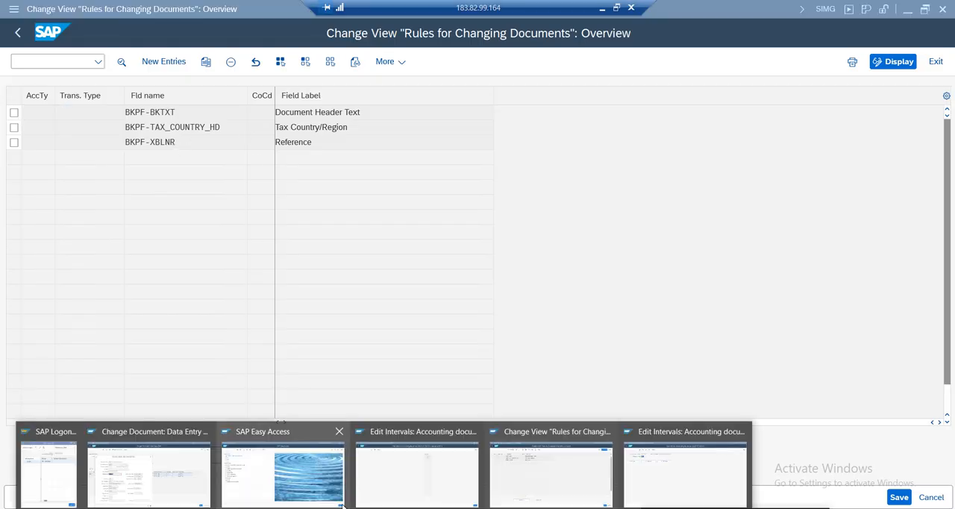
pyautogui.click(162, 489)
# Display the technical information of the Reference field, check its table name and field name, and close it
pyautogui.click(204, 253)
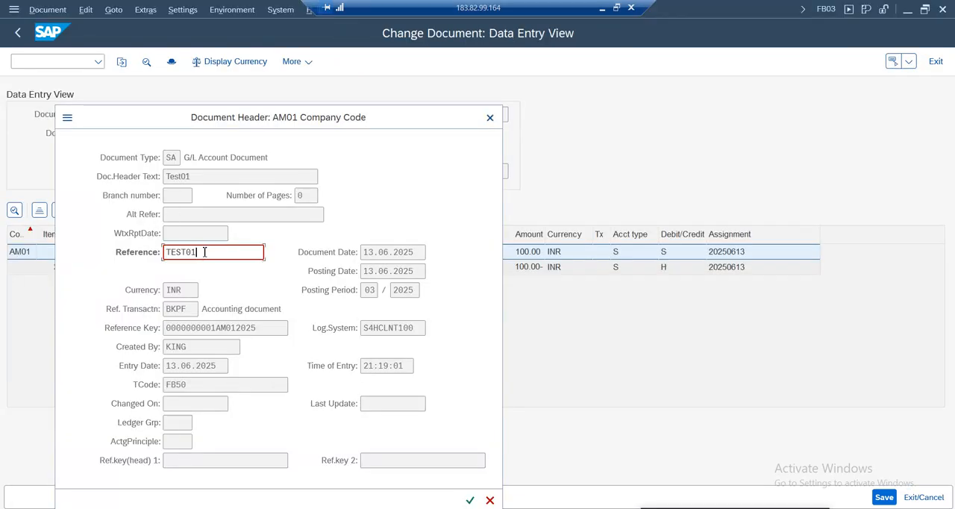
pyautogui.click(170, 256)
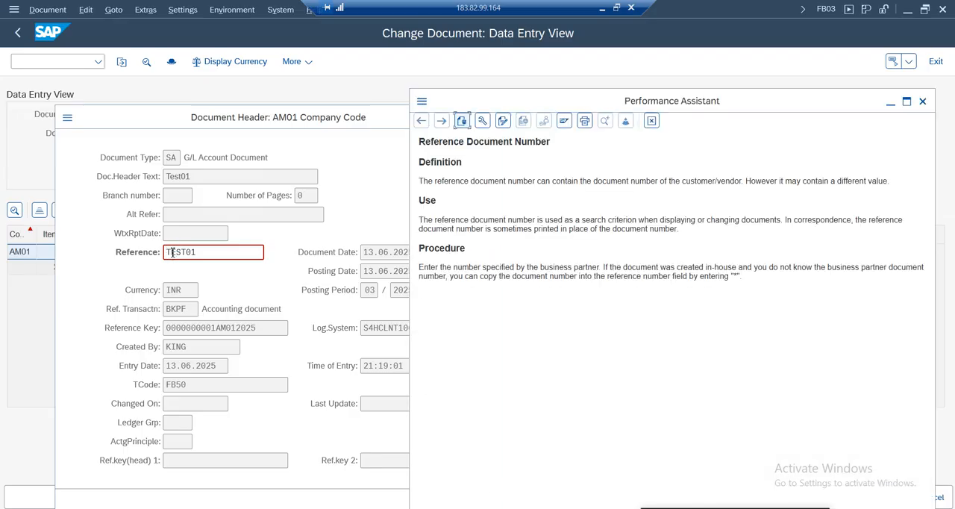
pyautogui.click(482, 121)
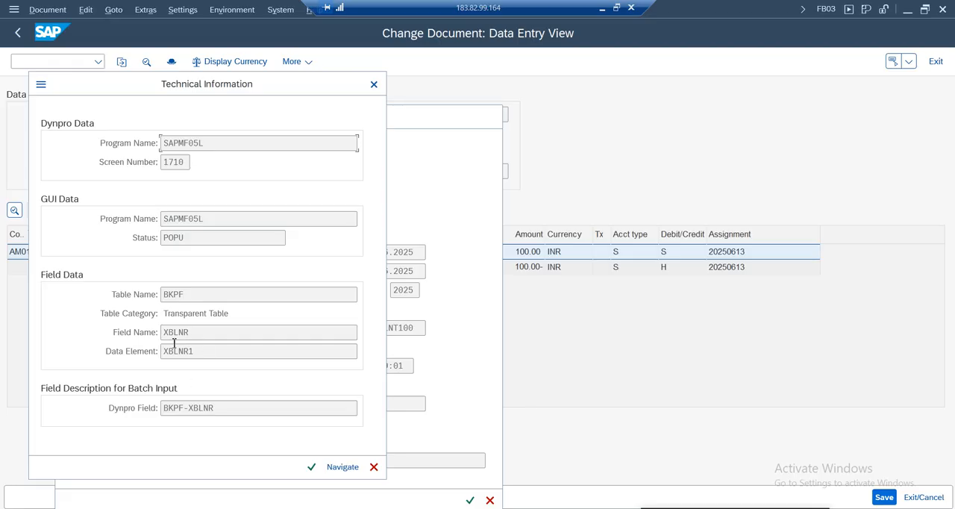
pyautogui.moveTo(195, 333); pyautogui.dragTo(151, 331)
pyautogui.moveTo(183, 298); pyautogui.dragTo(153, 297)
pyautogui.moveTo(198, 335); pyautogui.dragTo(142, 336)
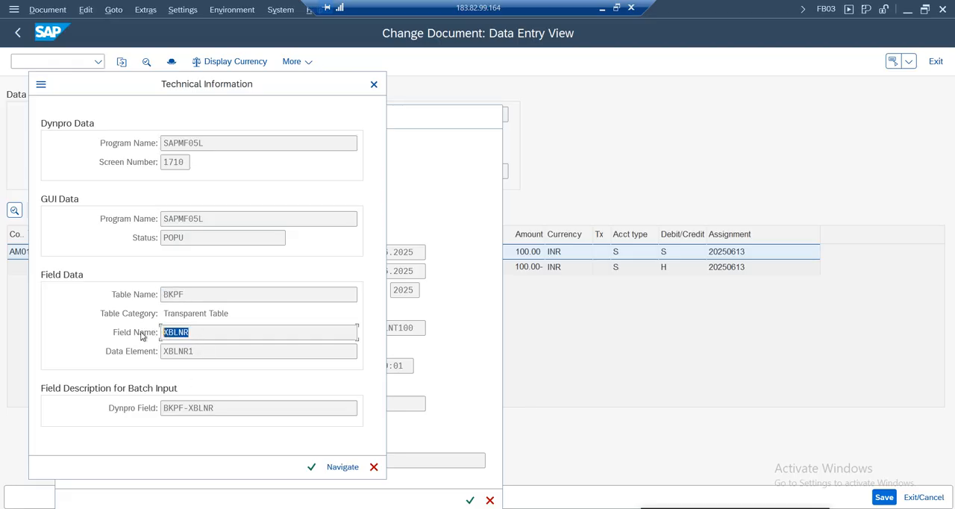
pyautogui.click(373, 468)
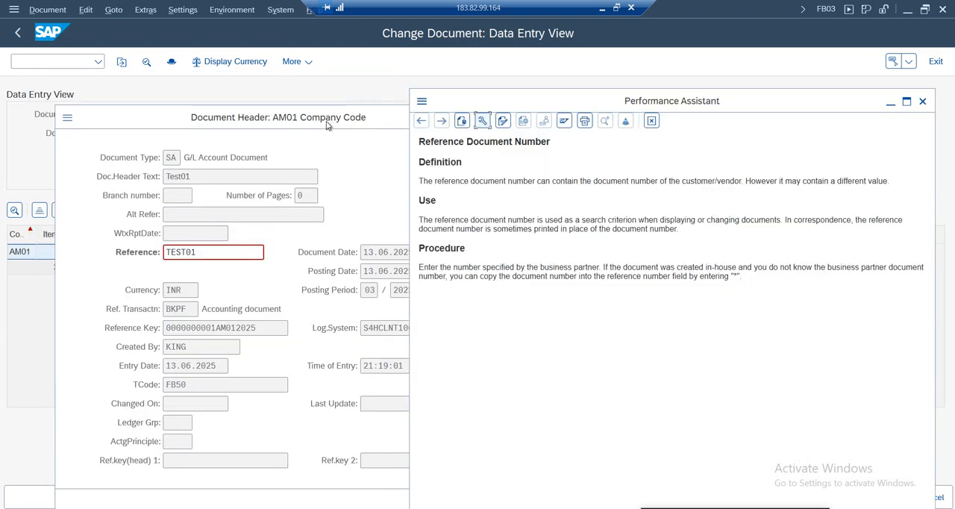
# Close the document header and check the Reference entry BKPF-XBLNR in the Rules for Changing Documents overview
pyautogui.click(331, 125)
pyautogui.click(445, 118)
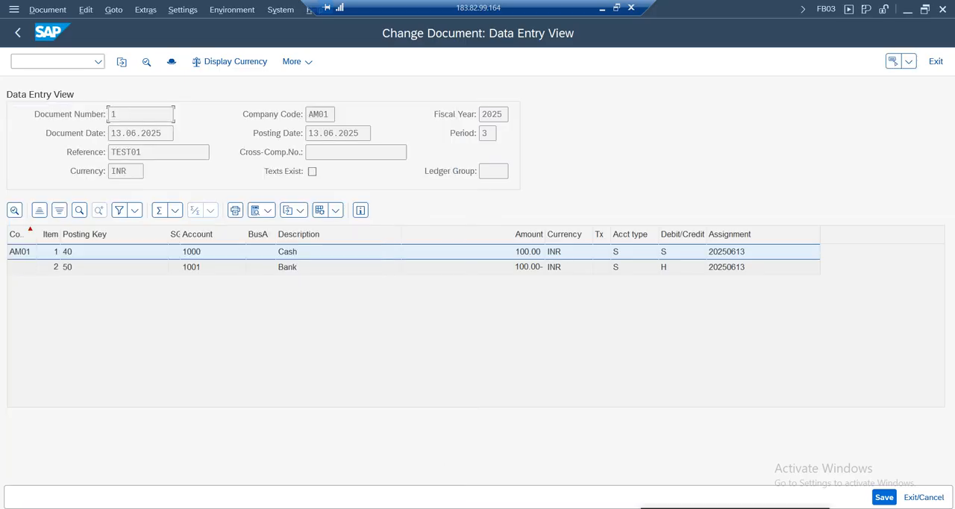
pyautogui.click(425, 507)
pyautogui.moveTo(409, 478)
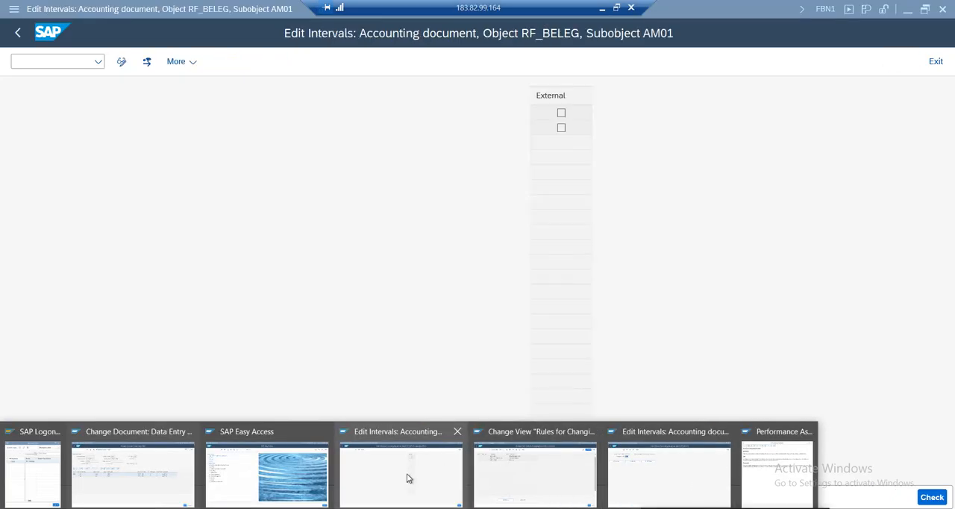
pyautogui.click(510, 460)
pyautogui.moveTo(191, 141); pyautogui.dragTo(112, 141)
pyautogui.moveTo(335, 142); pyautogui.dragTo(257, 144)
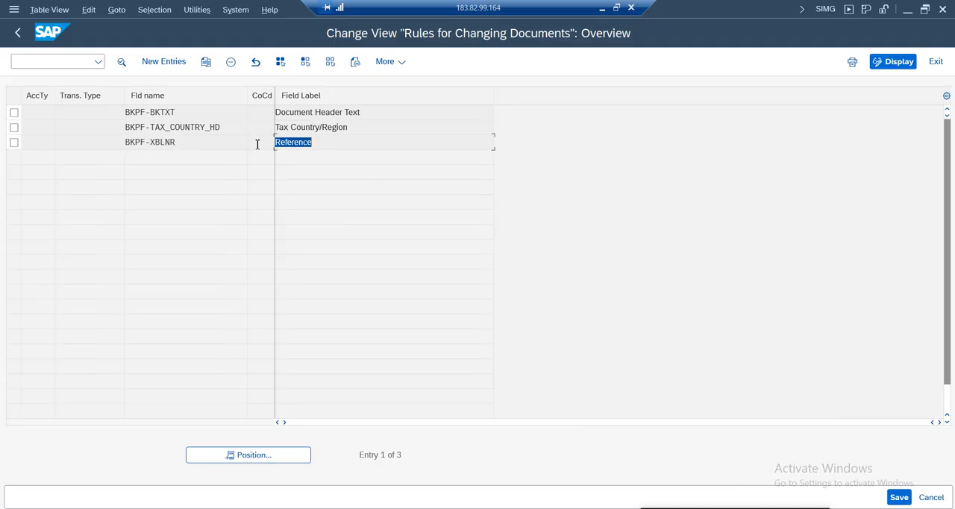
# Disable Field Can Be Changed in the change rule for header field BKPF-XBLNR and save the rule
pyautogui.doubleClick(38, 206)
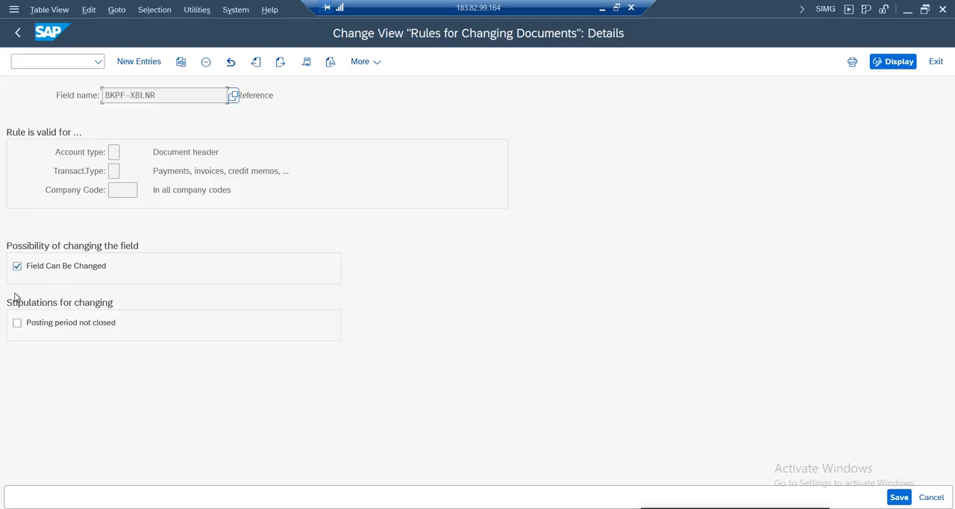
pyautogui.click(17, 268)
pyautogui.click(899, 497)
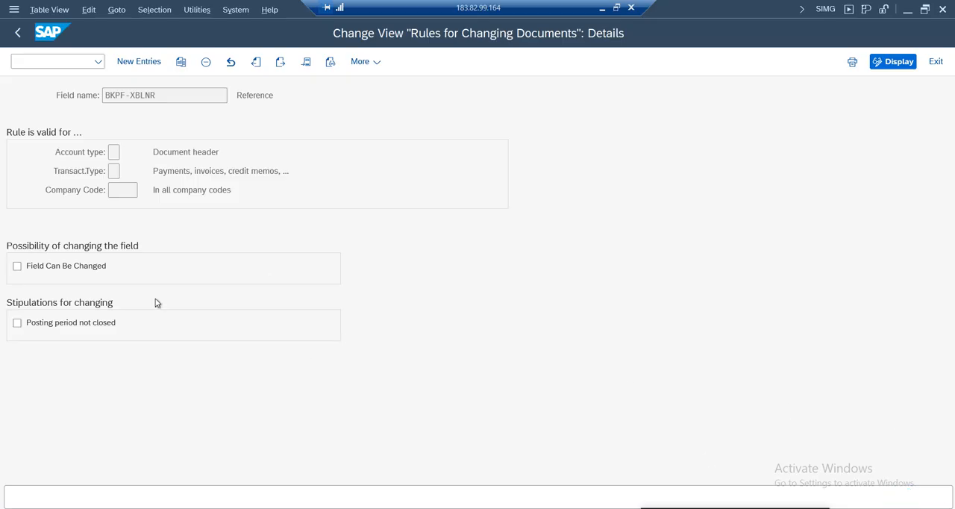
pyautogui.press('Return')
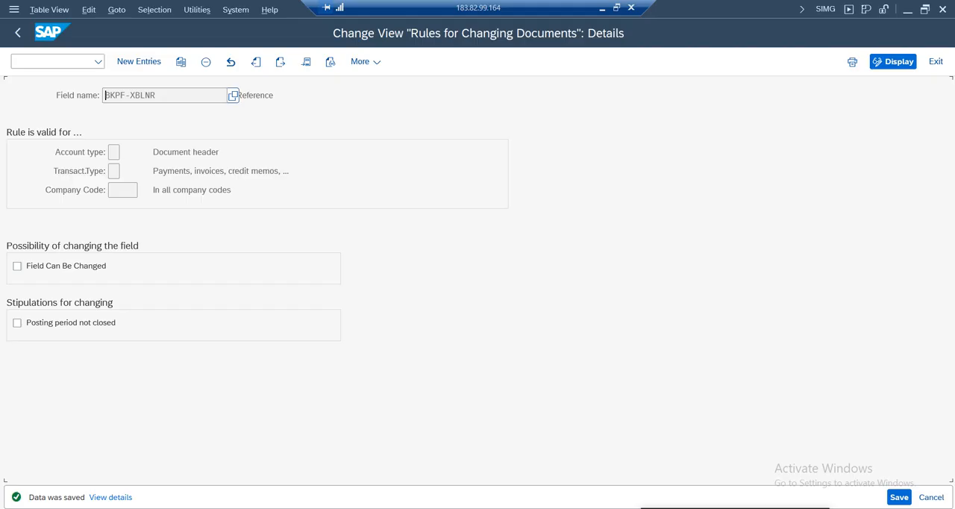
# Reload document 1 of company code AM01 in change mode and check the Reference field in its header
pyautogui.moveTo(447, 504)
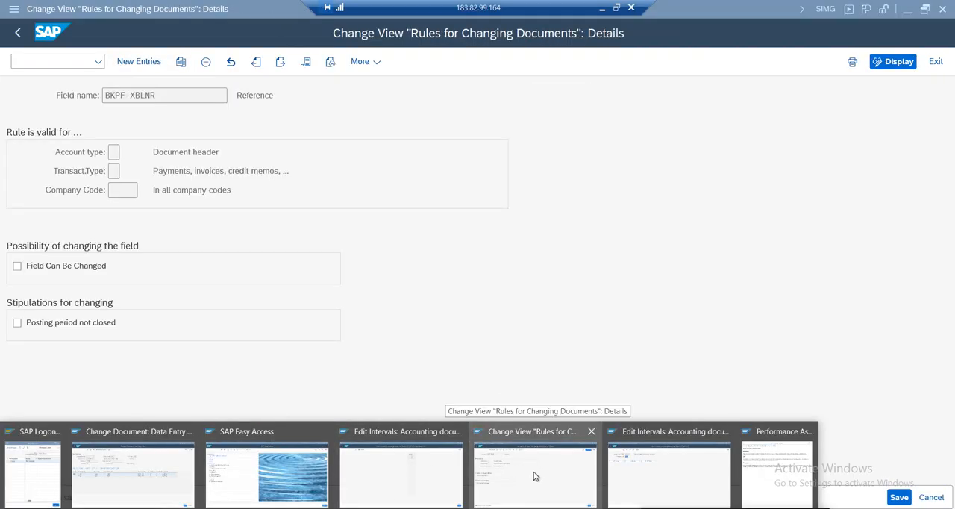
pyautogui.click(126, 473)
pyautogui.click(17, 32)
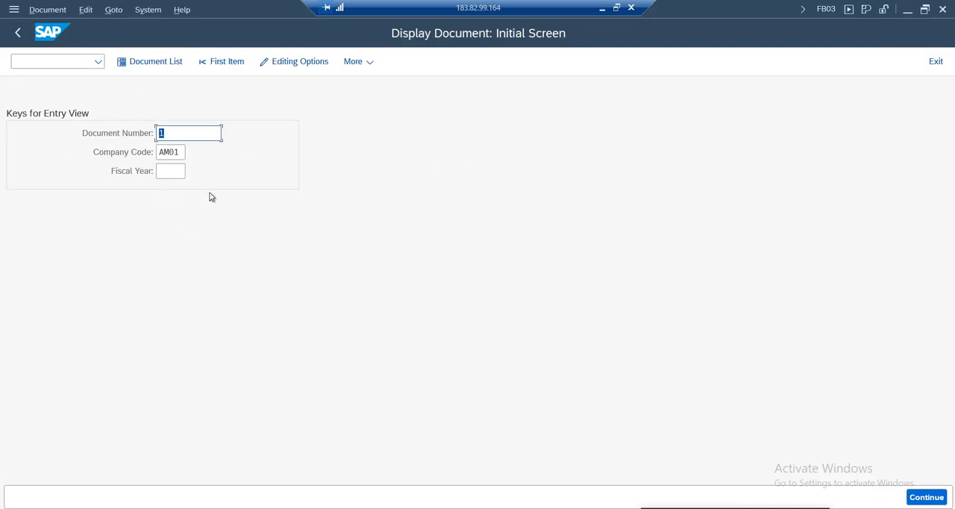
pyautogui.press('Return')
pyautogui.click(47, 9)
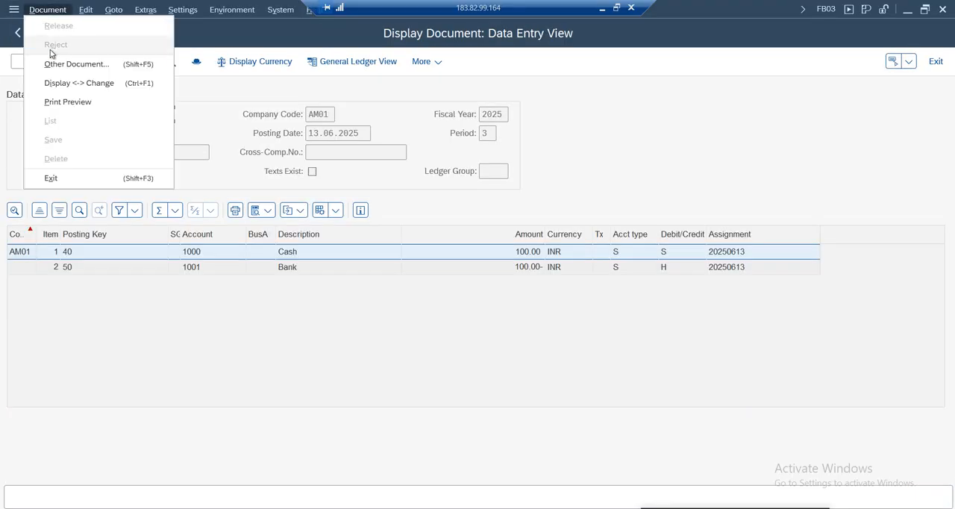
pyautogui.click(74, 83)
pyautogui.click(171, 64)
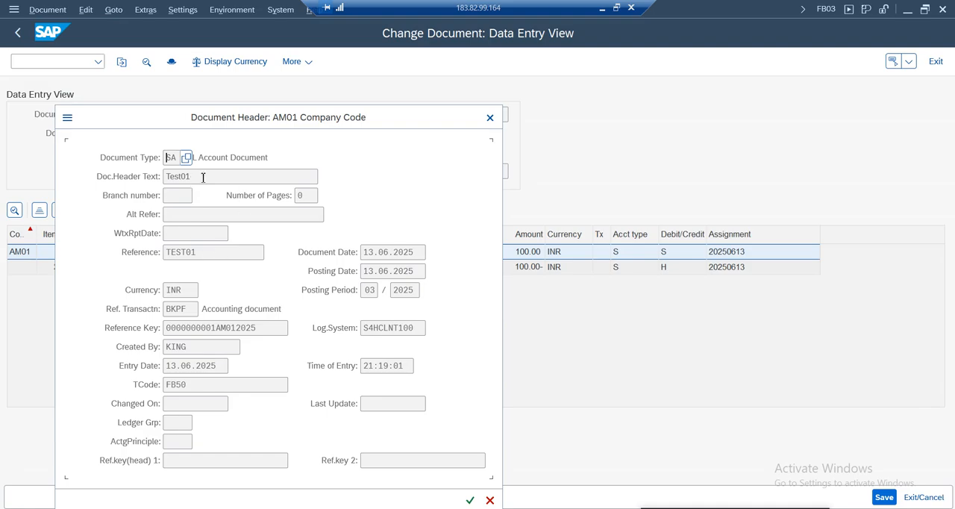
pyautogui.moveTo(203, 256); pyautogui.dragTo(150, 254)
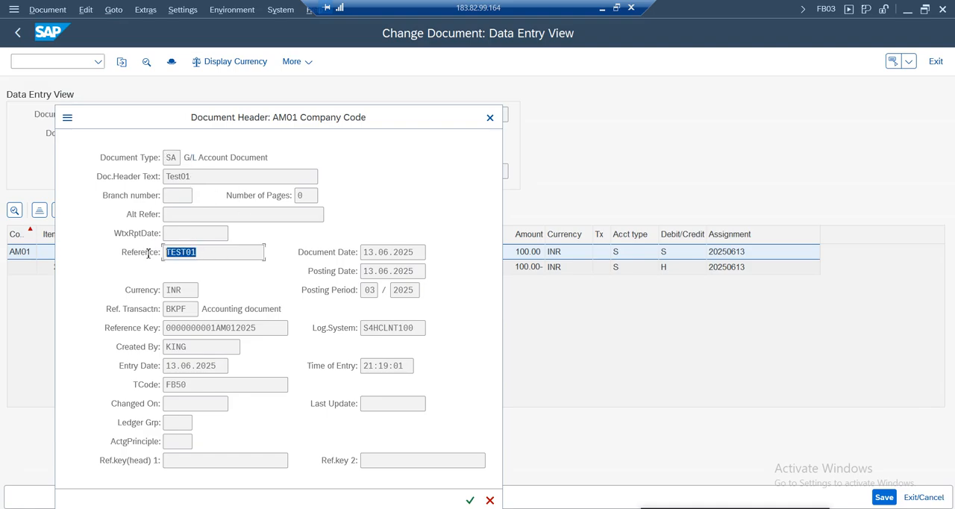
# Enable Field Can Be Changed again in the BKPF-XBLNR rule and save it
pyautogui.moveTo(418, 508)
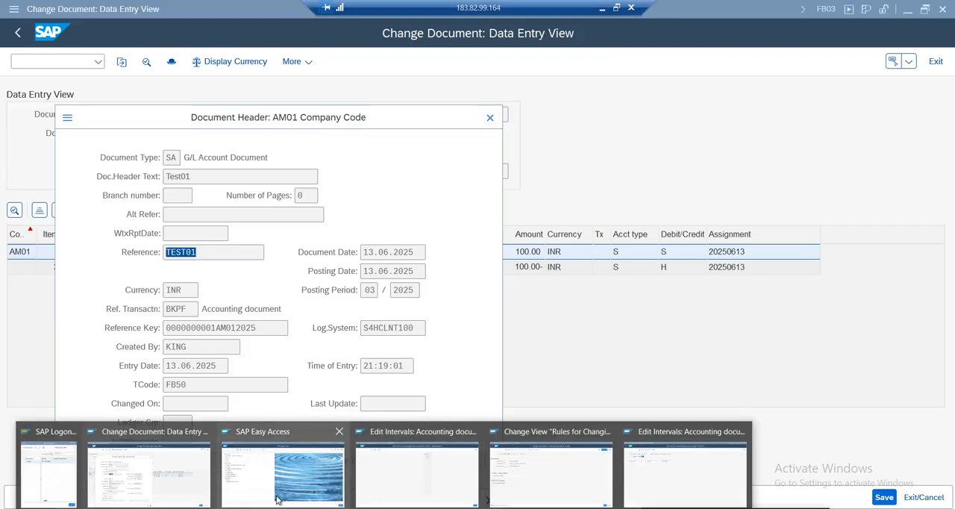
pyautogui.click(524, 471)
pyautogui.click(76, 273)
pyautogui.click(899, 498)
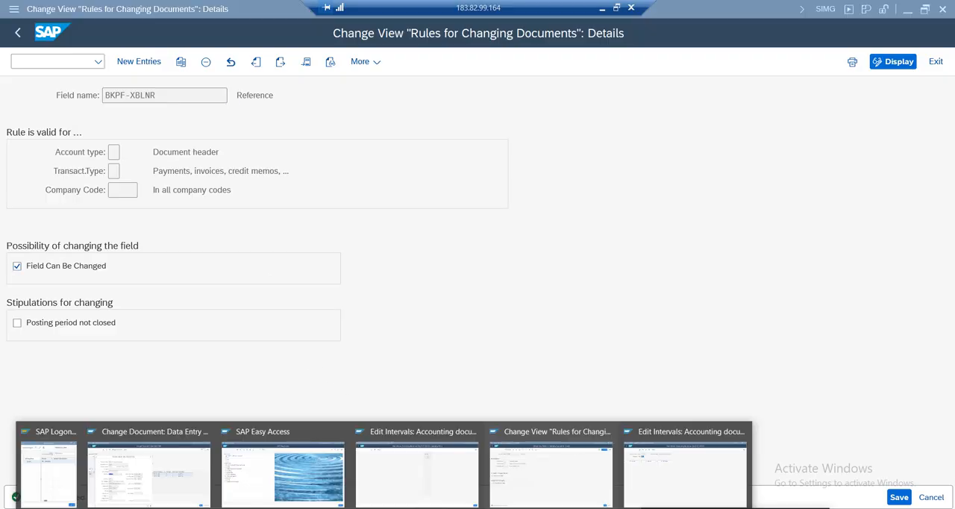
# Close and reopen the header of document 1 to recheck whether the Reference field accepts input
pyautogui.click(170, 466)
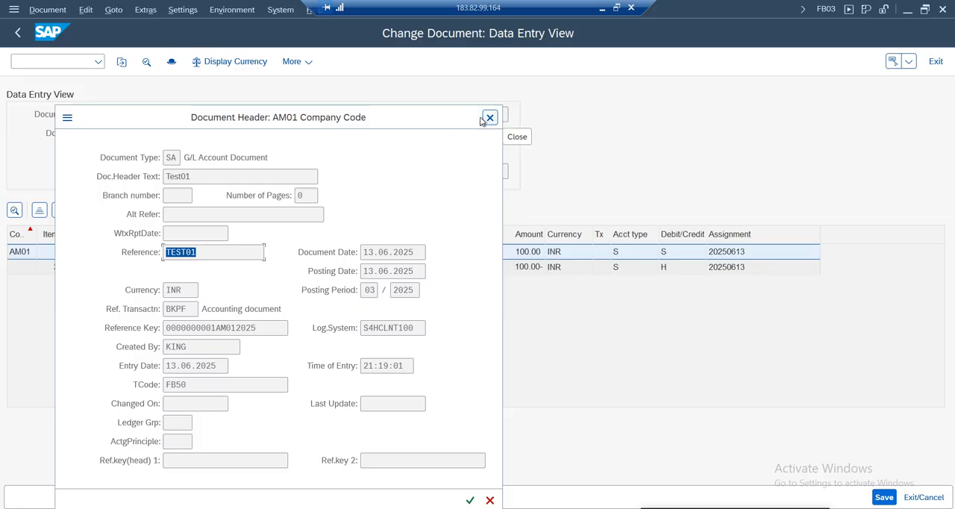
pyautogui.click(489, 117)
pyautogui.click(171, 61)
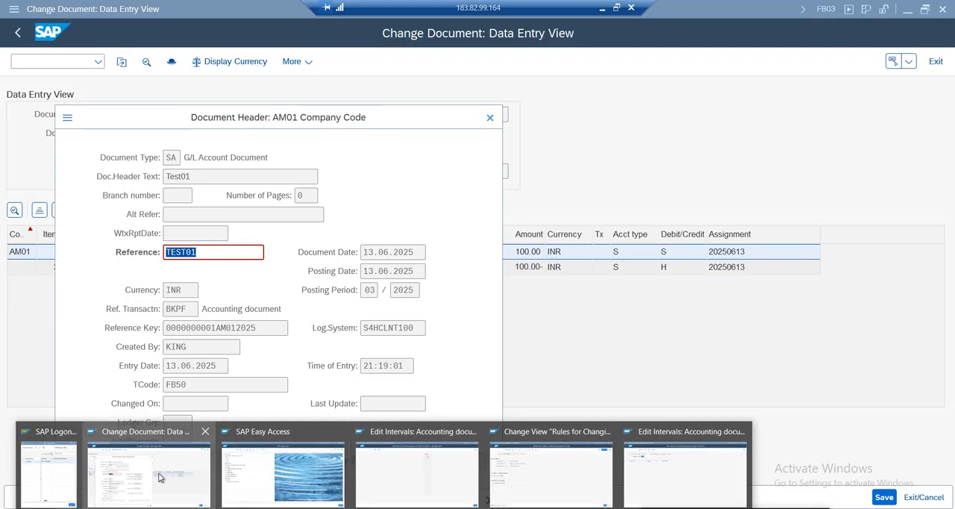
# Examine the company code scope of the BKPF-XBLNR rule and the list of possible account types
pyautogui.click(536, 484)
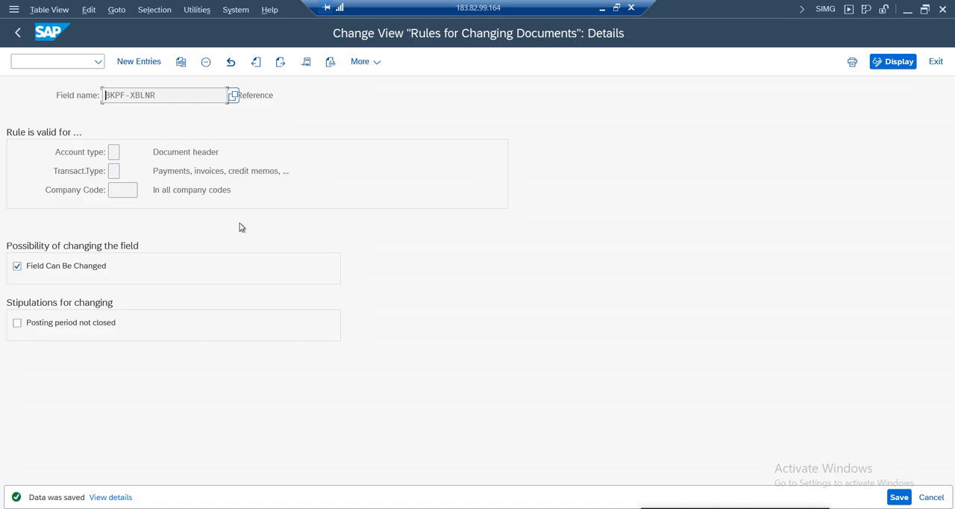
pyautogui.moveTo(244, 191); pyautogui.dragTo(85, 207)
pyautogui.click(112, 192)
pyautogui.moveTo(269, 194); pyautogui.dragTo(126, 197)
pyautogui.click(91, 255)
pyautogui.press('F4')
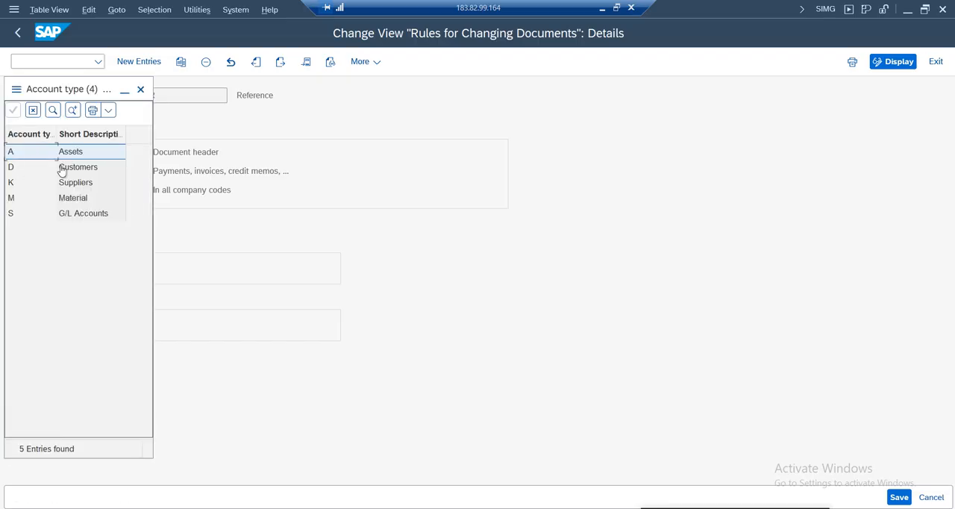
pyautogui.click(140, 89)
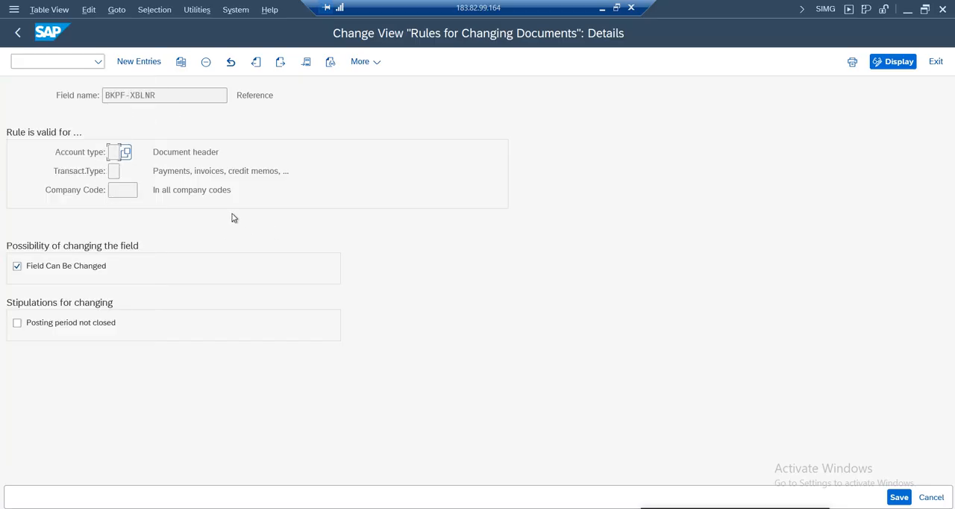
# Leave the header change rules and open Document Change Rules, Line Item from the IMG
pyautogui.click(17, 32)
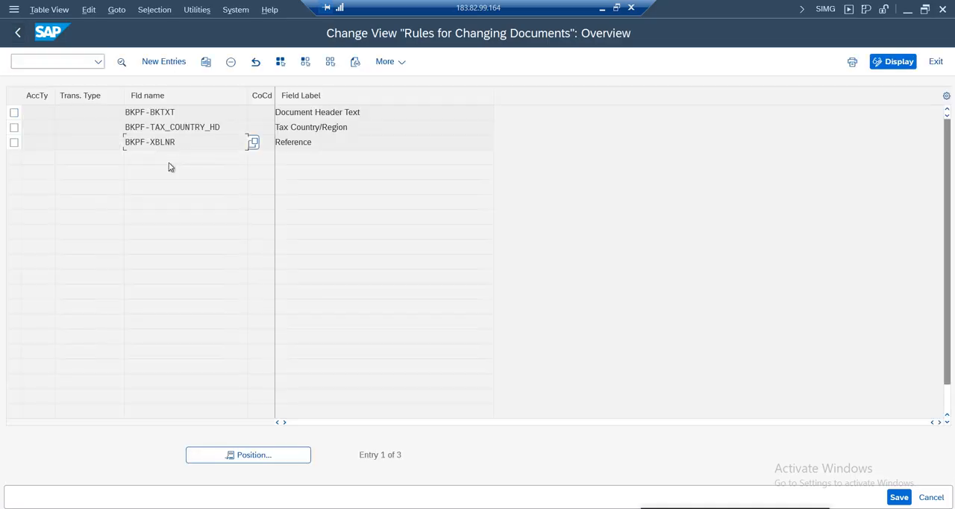
pyautogui.press('F3')
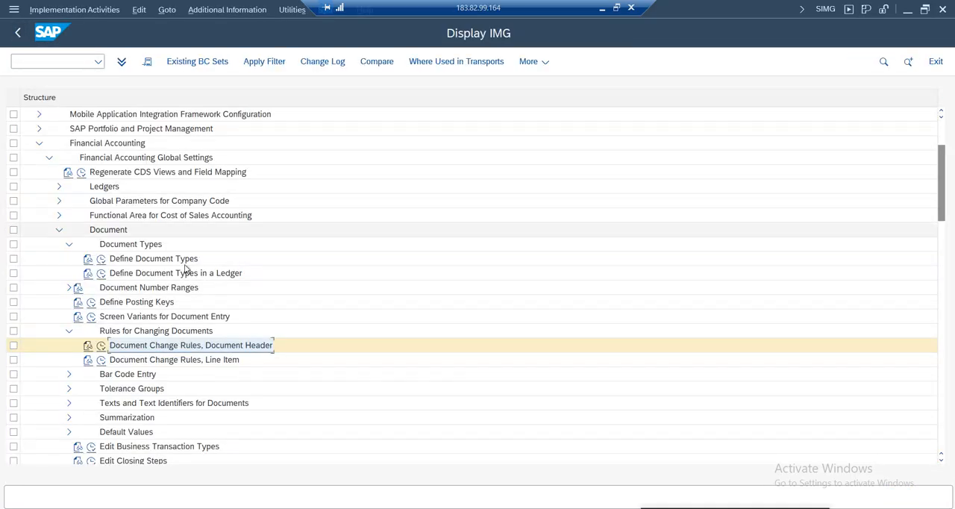
pyautogui.click(137, 361)
pyautogui.click(101, 361)
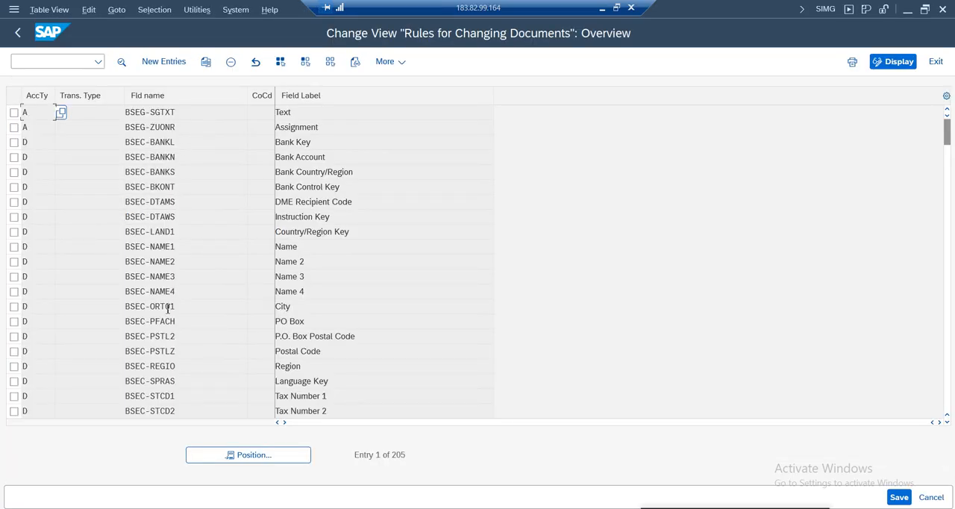
pyautogui.click(168, 307)
# Find the Text field rule BSEG-SGTXT for account type S and view its details, including the company code scope
pyautogui.scroll(-4, 168, 312)
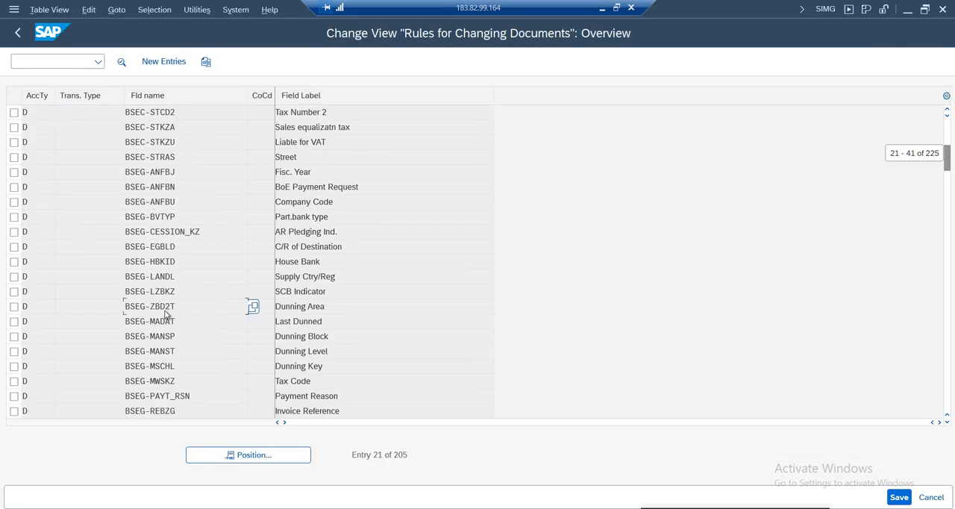
pyautogui.scroll(-6, 165, 314)
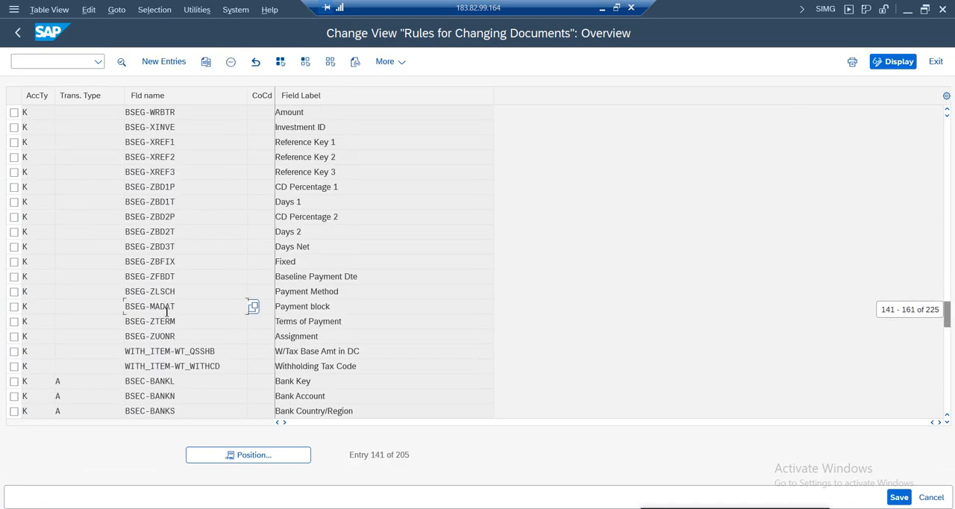
pyautogui.scroll(1, 166, 314)
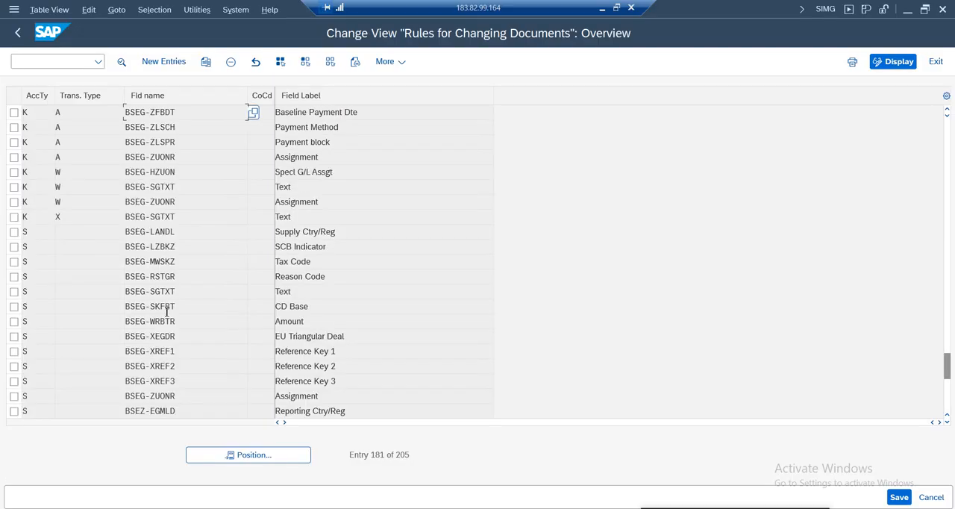
pyautogui.click(14, 291)
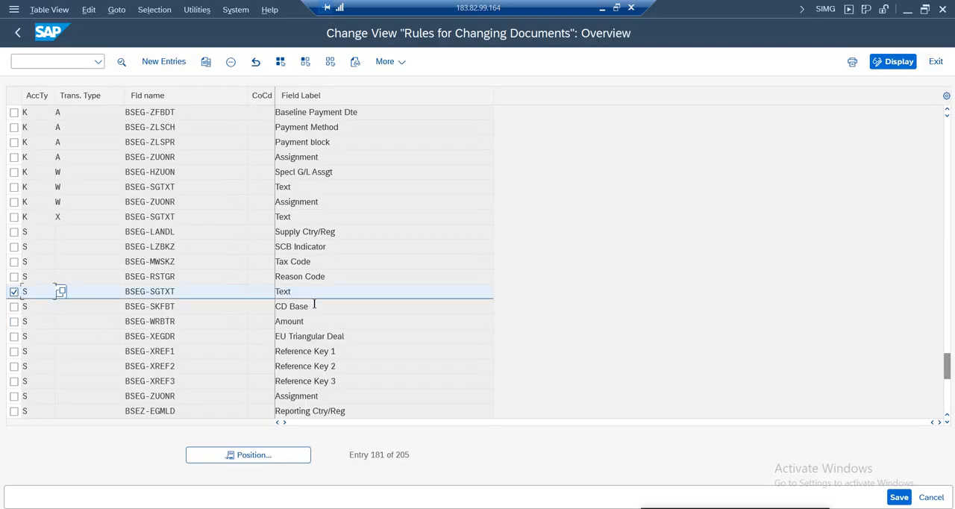
pyautogui.moveTo(310, 294); pyautogui.dragTo(247, 296)
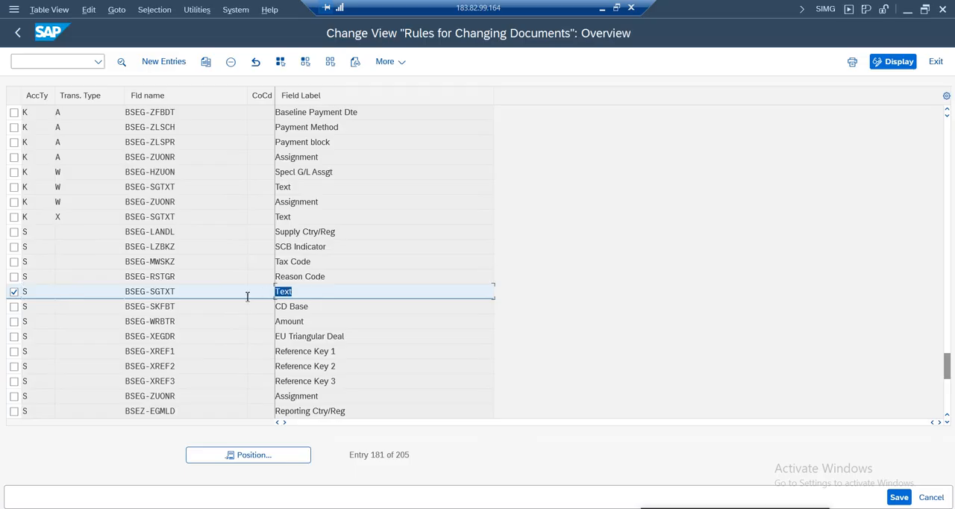
pyautogui.doubleClick(160, 292)
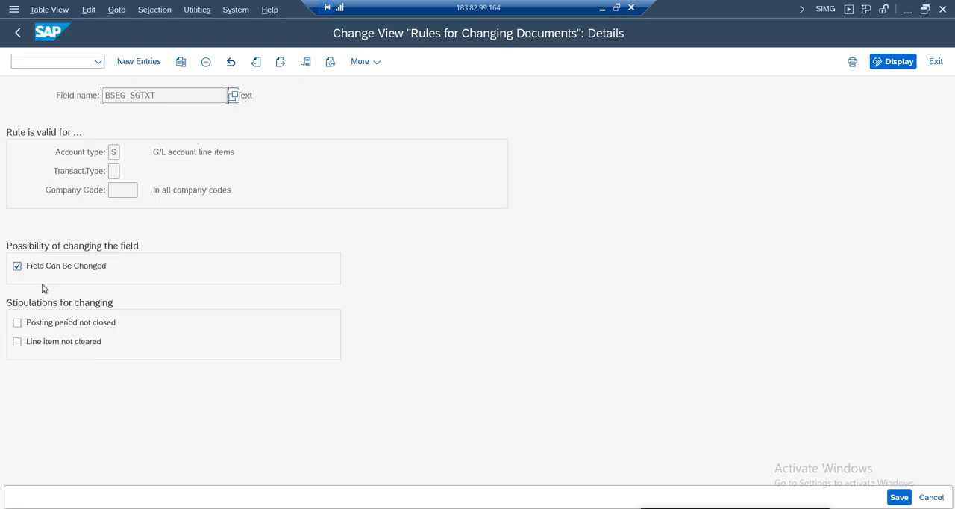
pyautogui.click(120, 190)
# Return to document 1, close its header, and open line item 1 to check the Text field
pyautogui.moveTo(213, 482)
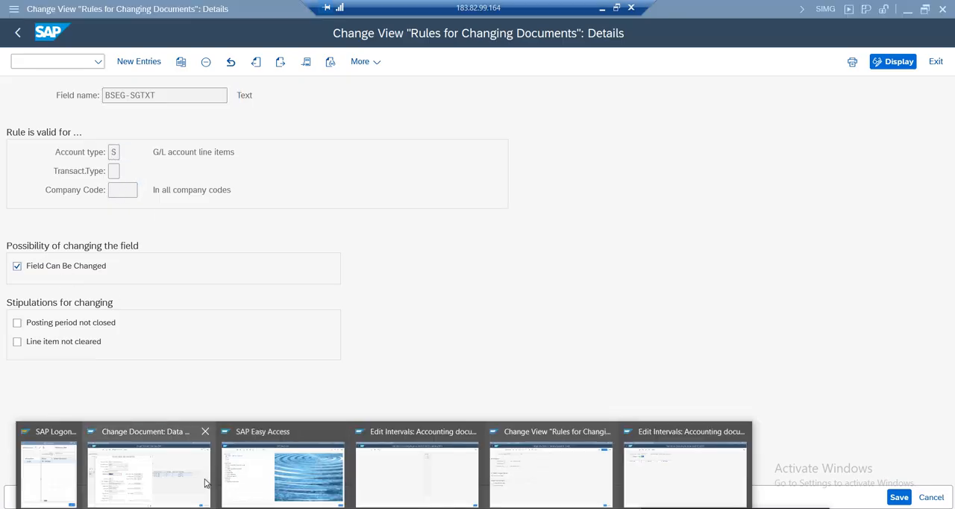
pyautogui.click(185, 456)
pyautogui.press('Return')
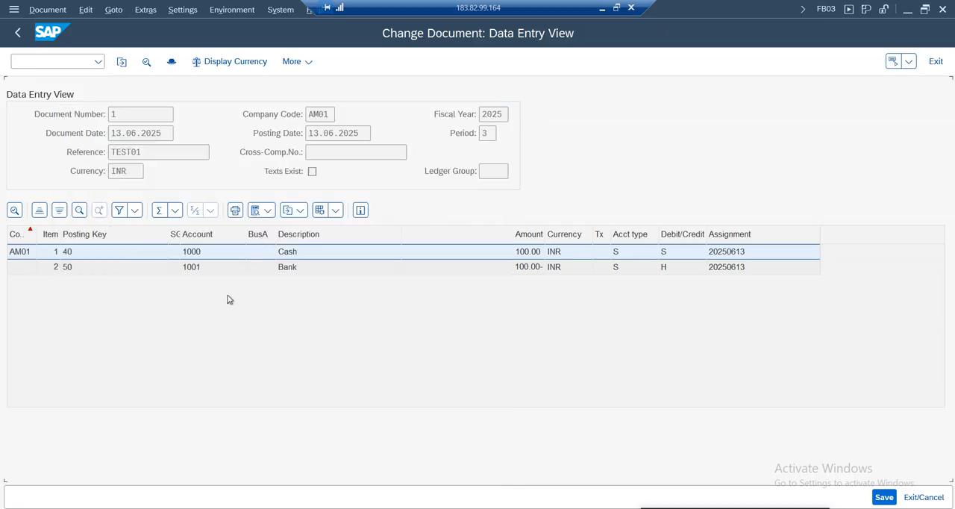
pyautogui.doubleClick(207, 255)
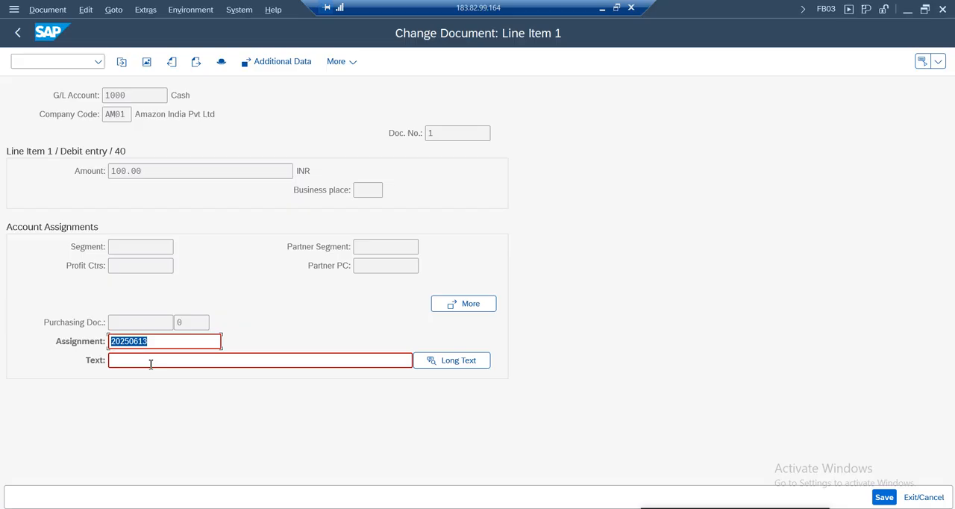
pyautogui.click(115, 360)
# Disable Field Can Be Changed in the BSEG-SGTXT rule for G/L account line items and save it
pyautogui.click(384, 507)
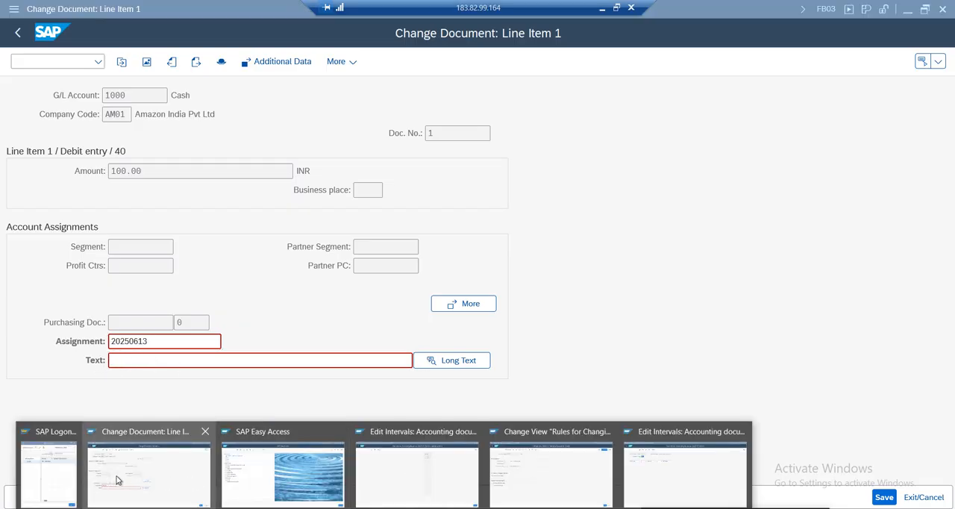
pyautogui.click(532, 468)
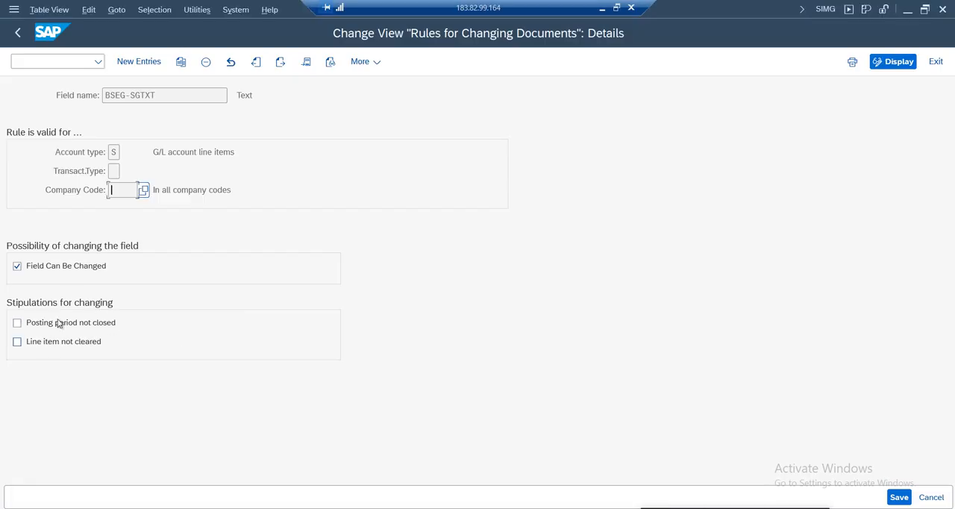
pyautogui.click(64, 271)
pyautogui.click(899, 497)
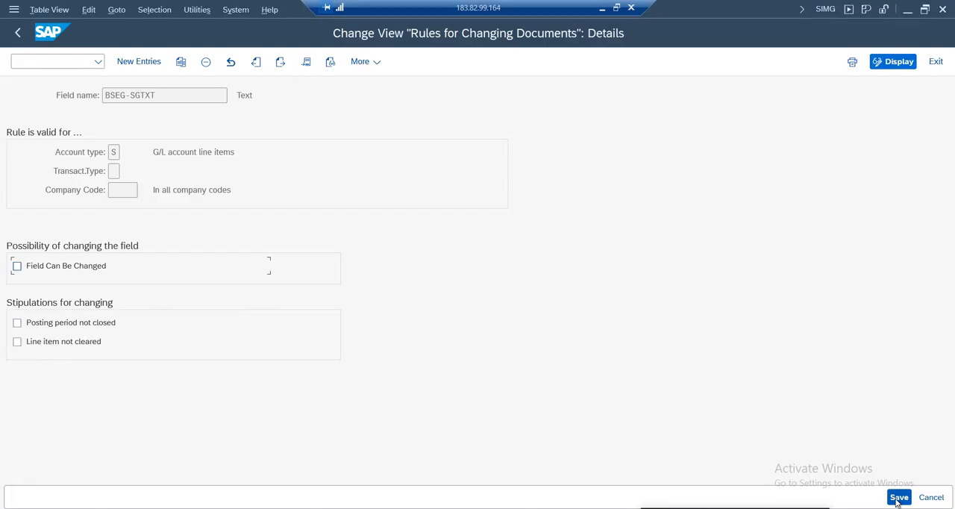
pyautogui.click(318, 274)
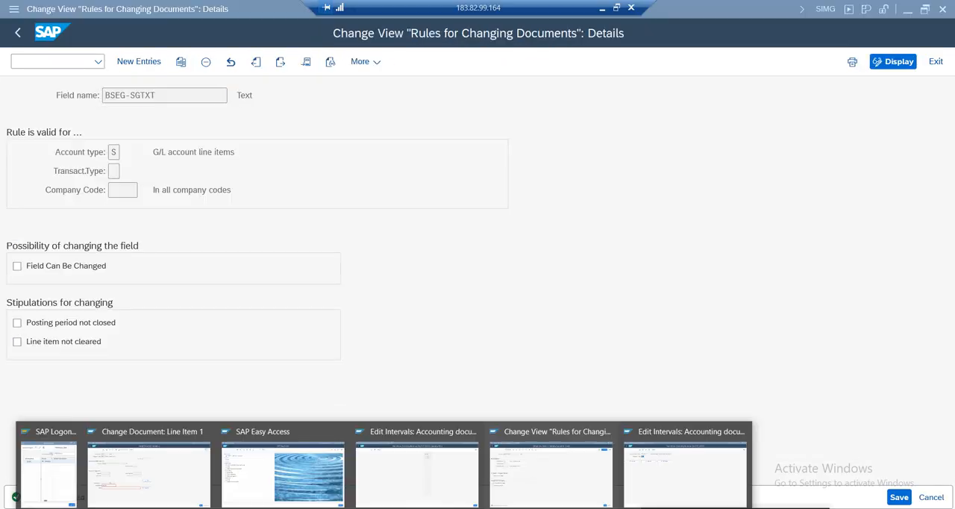
# Reopen line item 1 of document 1 to check the effect of the rule on the Text field
pyautogui.click(147, 486)
pyautogui.click(17, 32)
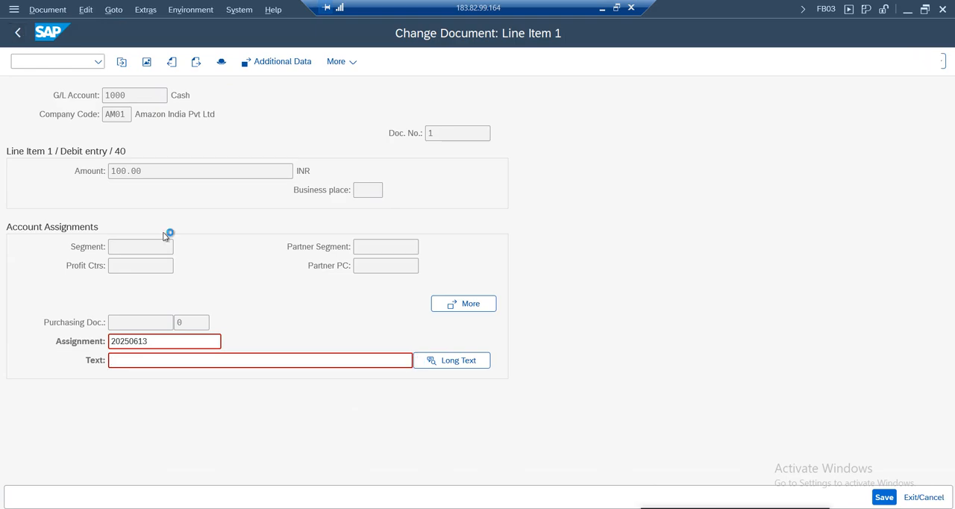
pyautogui.doubleClick(215, 256)
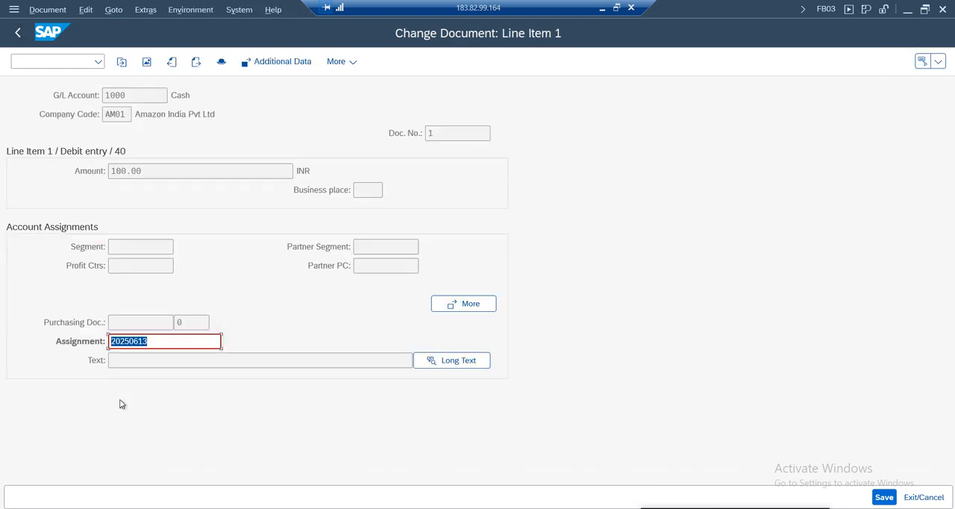
# Check the Text field of line item 1, then enable Field Can Be Changed in the BSEG-SGTXT rule for G/L account line items and save
pyautogui.click(135, 361)
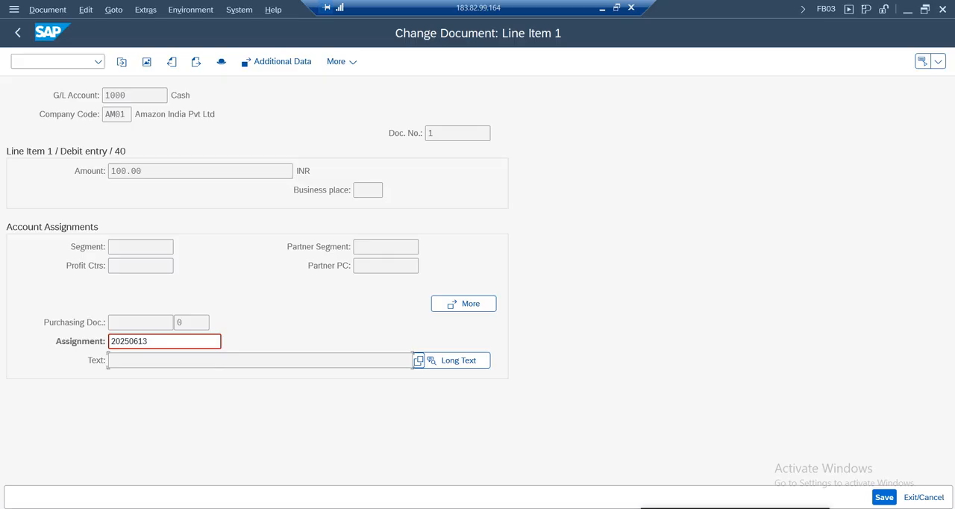
pyautogui.moveTo(384, 508)
pyautogui.click(534, 470)
pyautogui.click(49, 267)
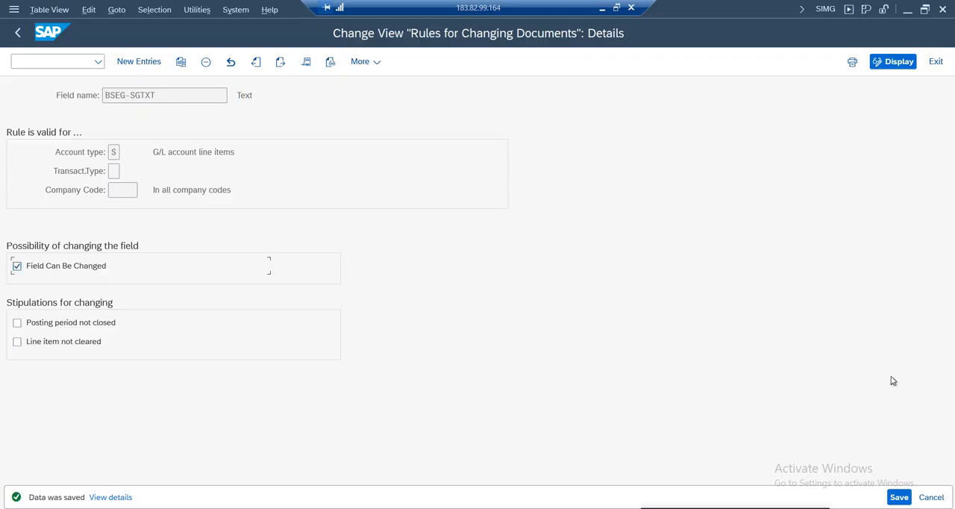
# Reopen line item 1 of document 1 in change mode, enter "test" as its Text, and save the document
pyautogui.moveTo(218, 489)
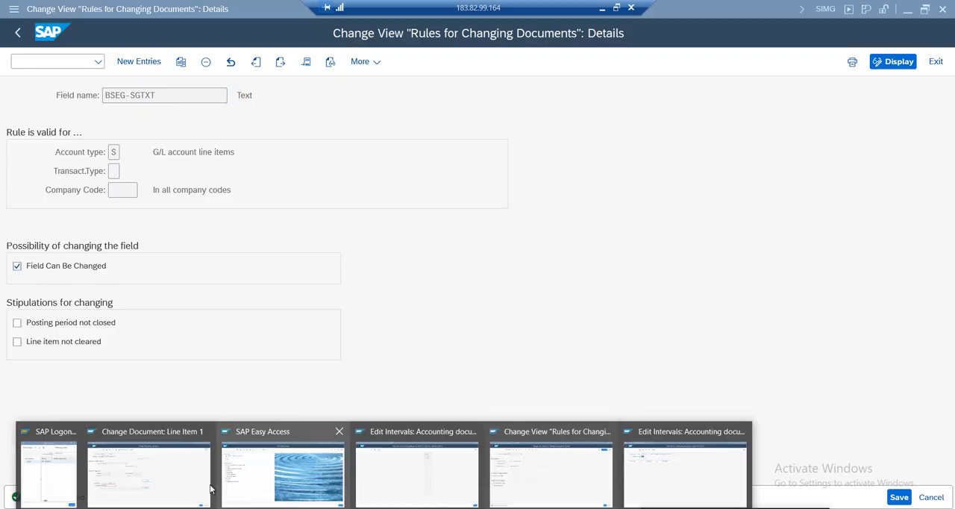
pyautogui.click(187, 453)
pyautogui.click(17, 32)
pyautogui.doubleClick(218, 258)
pyautogui.click(136, 364)
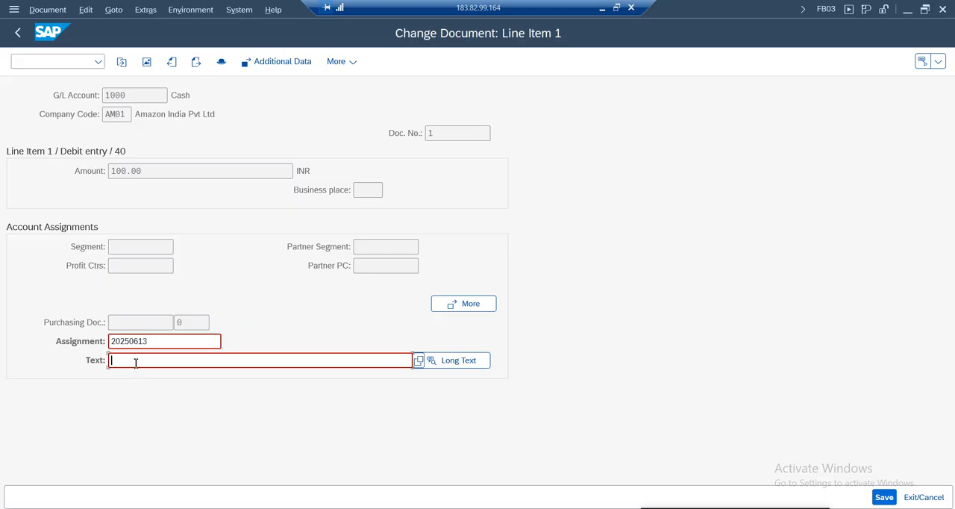
pyautogui.write('test')
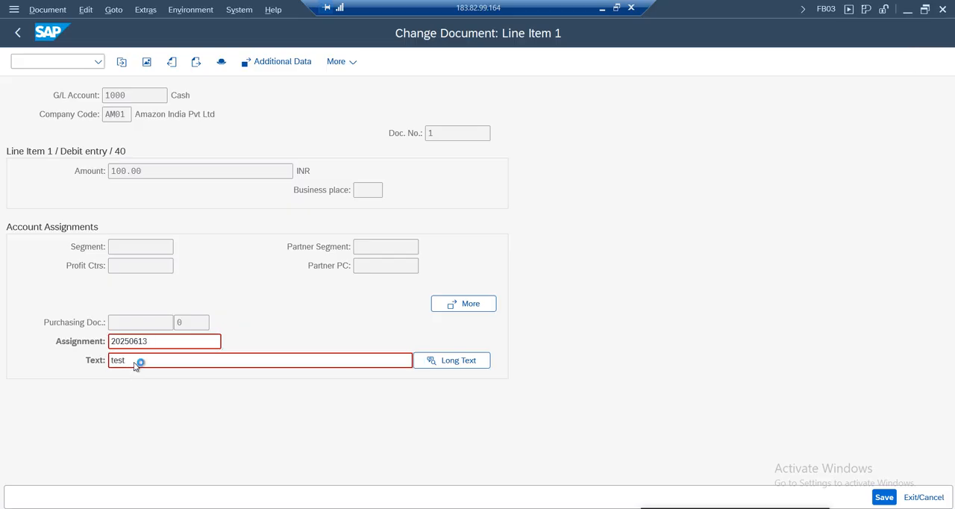
pyautogui.hotkey('ctrl', 's')
pyautogui.press('Return')
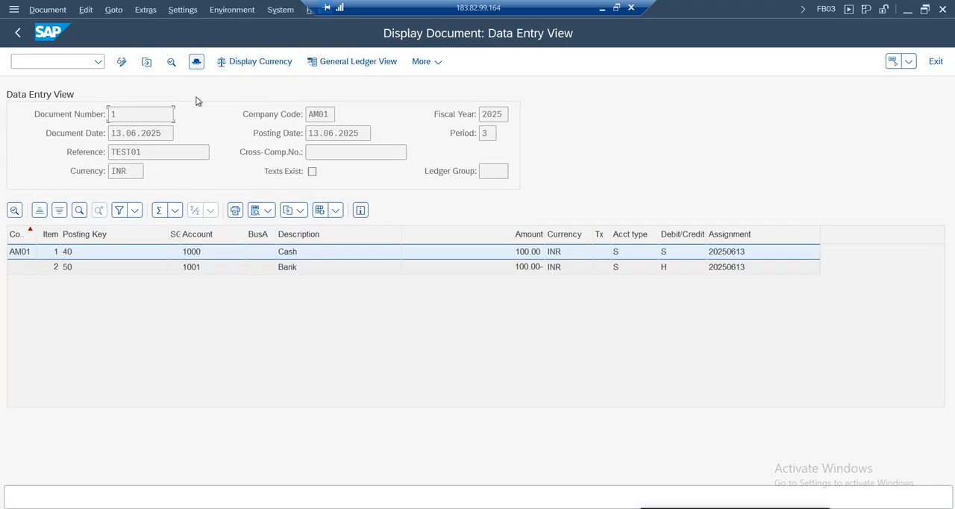
# Reopen line item 1 of document 1 and switch it to change mode to check the Text field
pyautogui.doubleClick(204, 255)
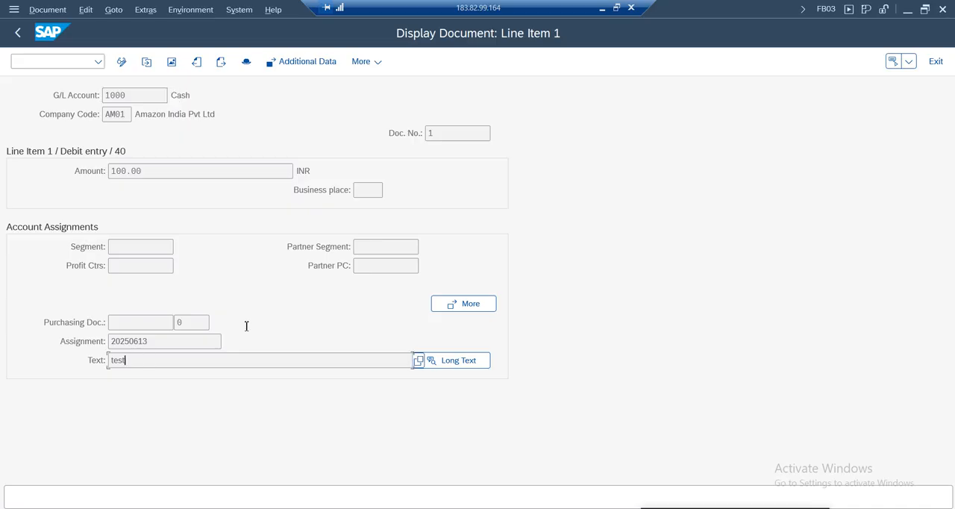
pyautogui.click(122, 61)
pyautogui.click(135, 361)
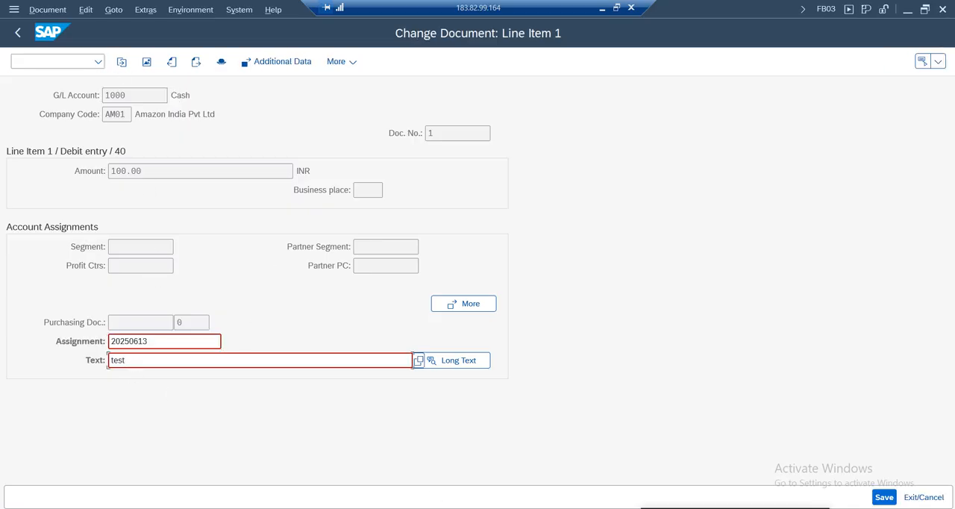
# Switch to the FI Working Notes spreadsheet in Google Sheets and find the Exchange Rate Configuration settings section
pyautogui.click(553, 475)
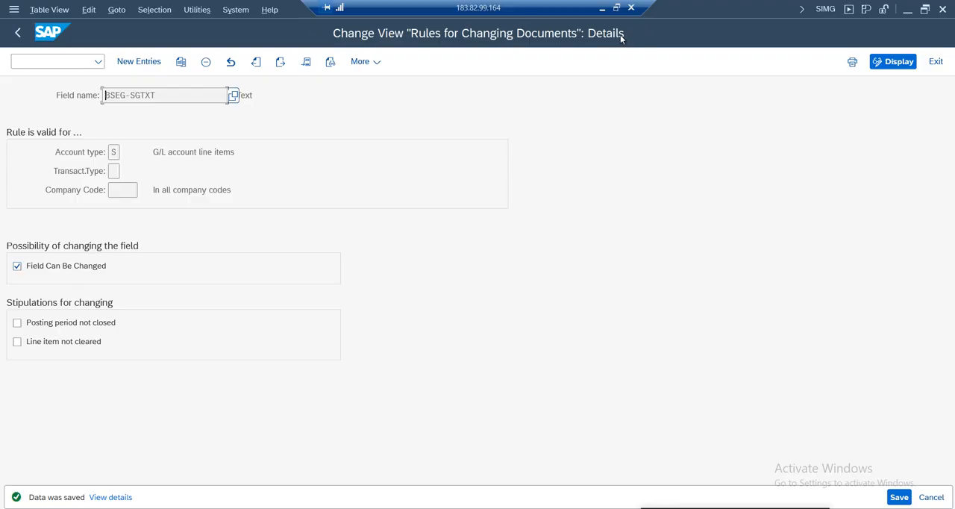
pyautogui.click(602, 10)
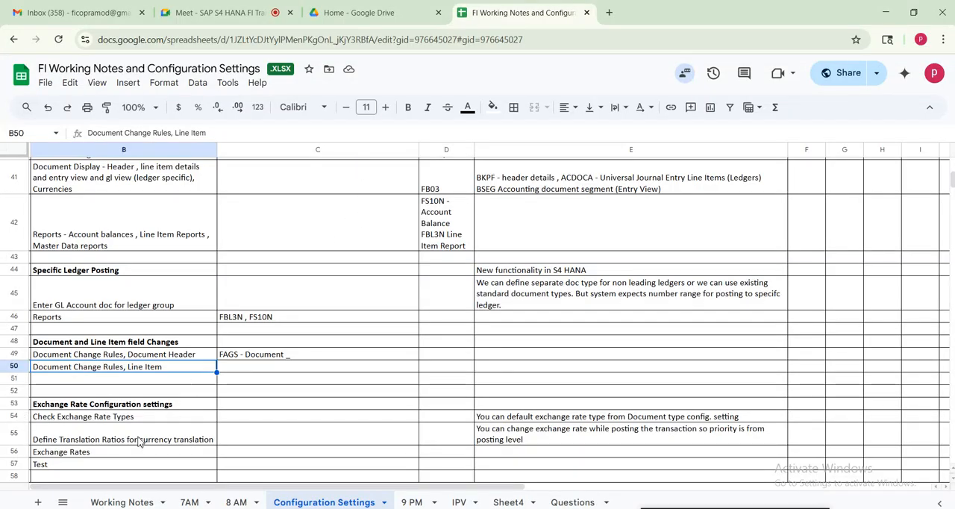
pyautogui.press('Down')
pyautogui.press('Down')
pyautogui.press('Down')
pyautogui.press('Down')
pyautogui.press('Down')
pyautogui.press('Down')
pyautogui.press('Down')
pyautogui.press('Down')
pyautogui.press('Down')
pyautogui.press('Down')
pyautogui.press('Down')
pyautogui.press('Down')
pyautogui.press('Down')
pyautogui.press('Down')
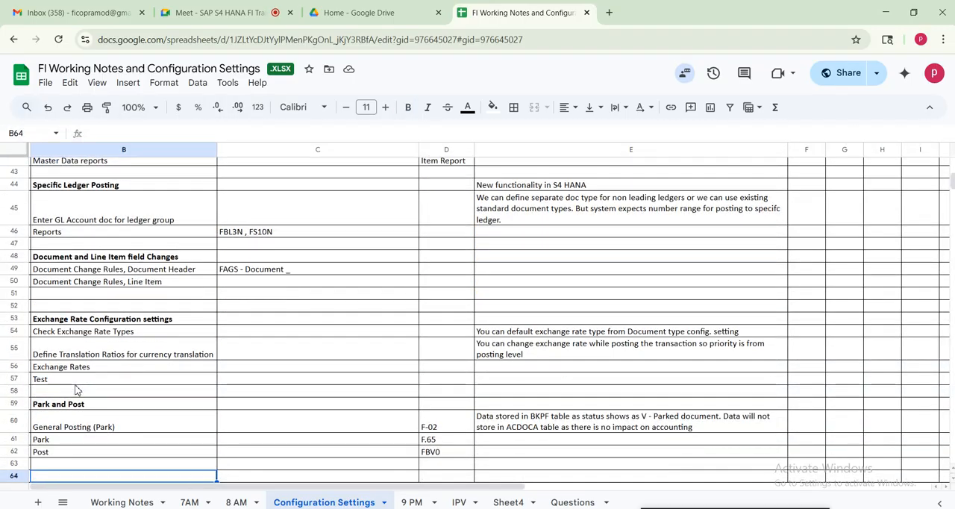
pyautogui.press('Down')
pyautogui.click(82, 307)
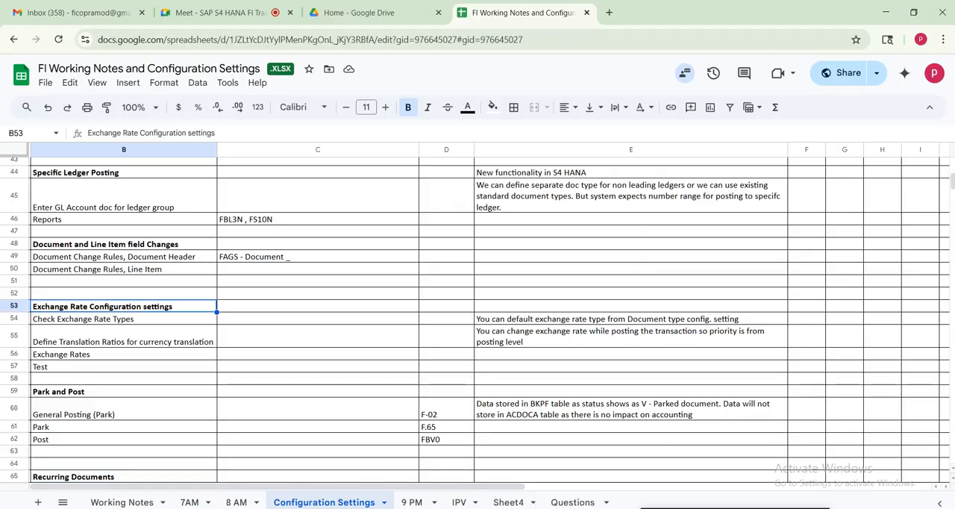
# Switch back to SAP and close document 1, returning to the initial screen for displaying documents
pyautogui.hotkey('alt', 'Tab')
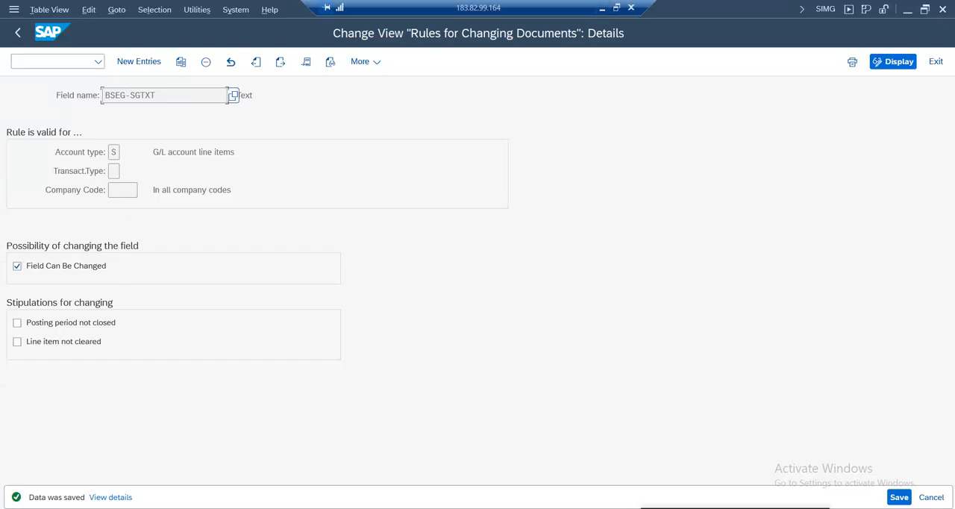
pyautogui.moveTo(256, 503)
pyautogui.click(173, 476)
pyautogui.click(17, 33)
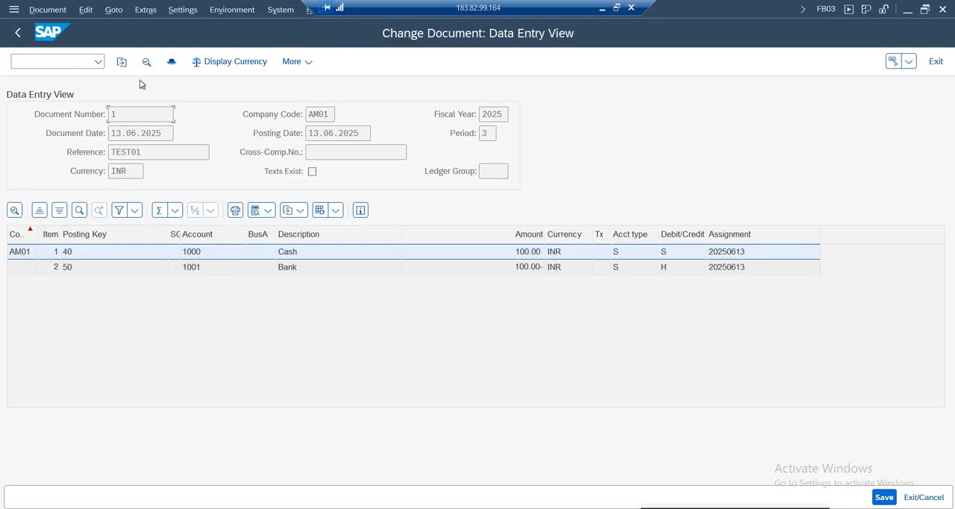
pyautogui.click(42, 12)
pyautogui.click(308, 95)
pyautogui.click(18, 33)
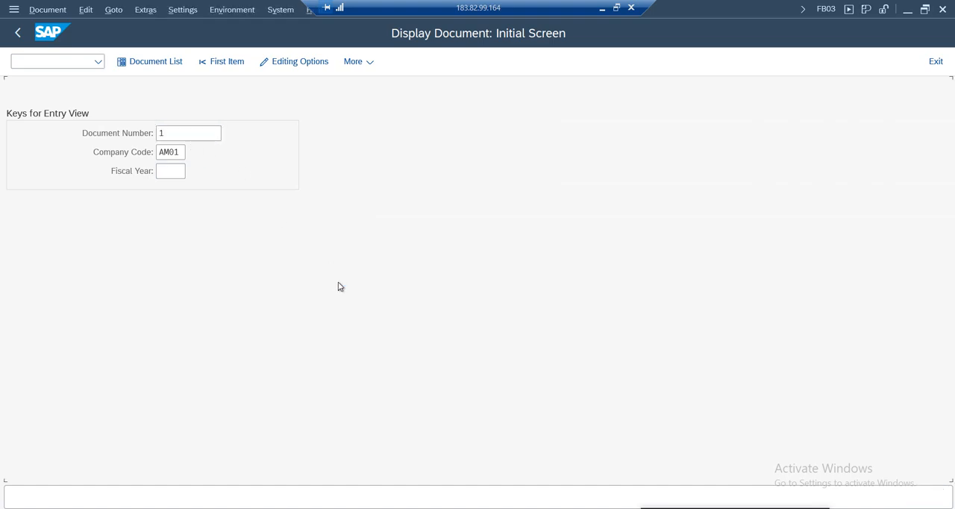
# Reopen document 1 in company code AM01 and display its line item amounts in USD
pyautogui.press('Return')
pyautogui.click(269, 66)
pyautogui.click(247, 313)
pyautogui.click(364, 359)
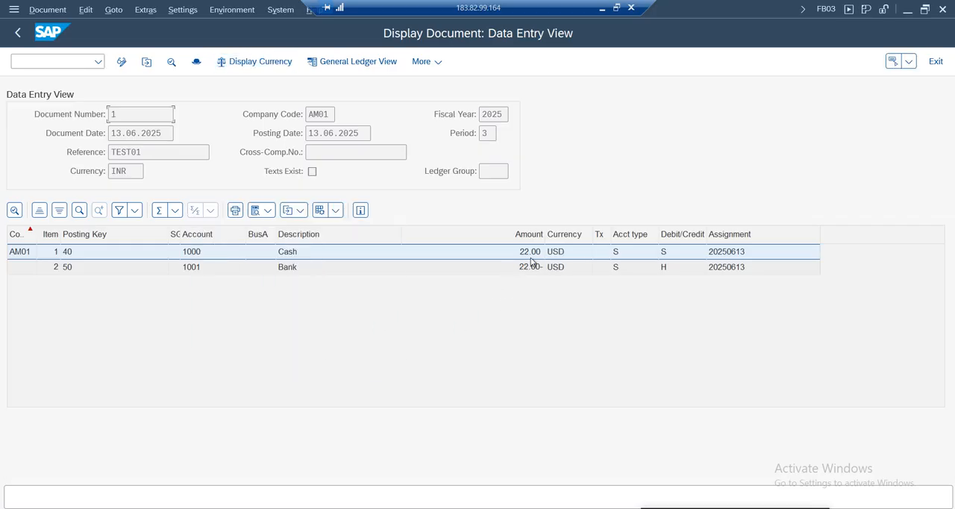
pyautogui.click(518, 269)
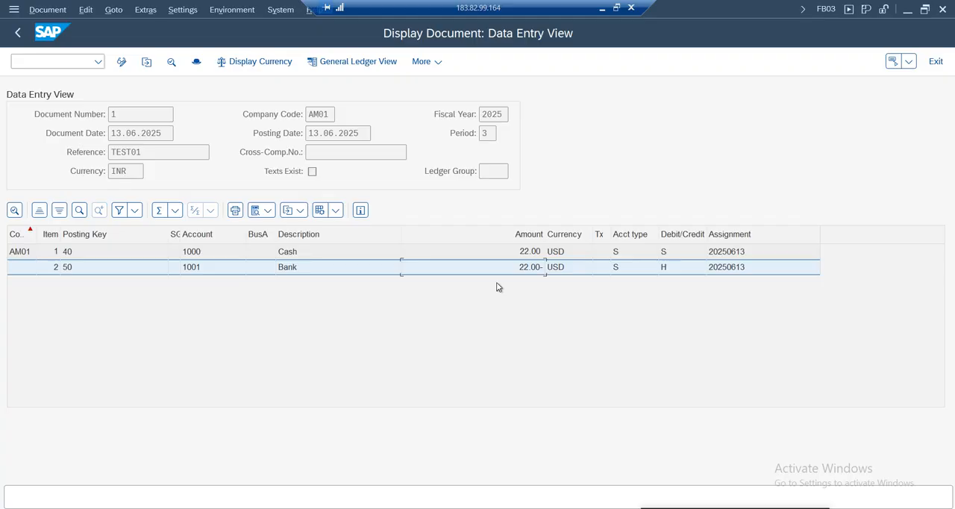
# Exit the document display to SAP Easy Access and leave the document change rules to return to the IMG structure
pyautogui.click(18, 32)
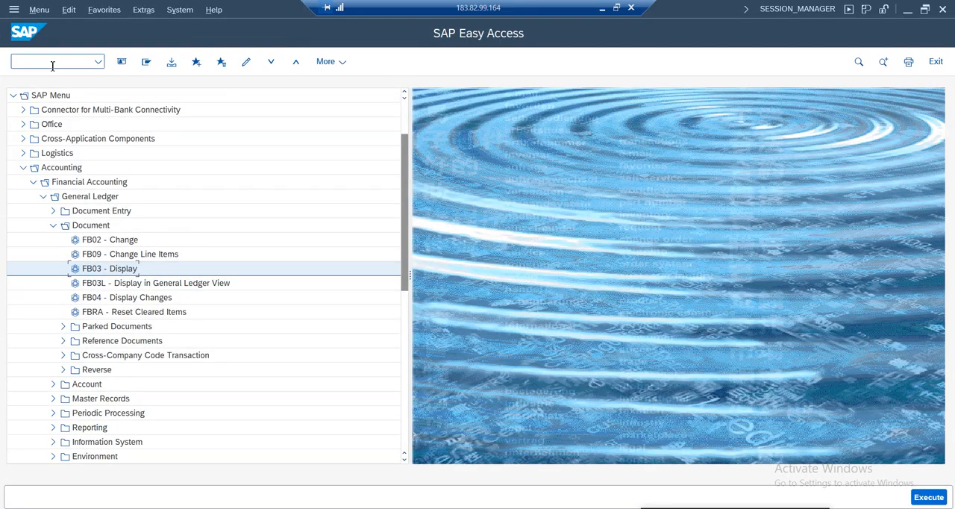
pyautogui.moveTo(383, 478)
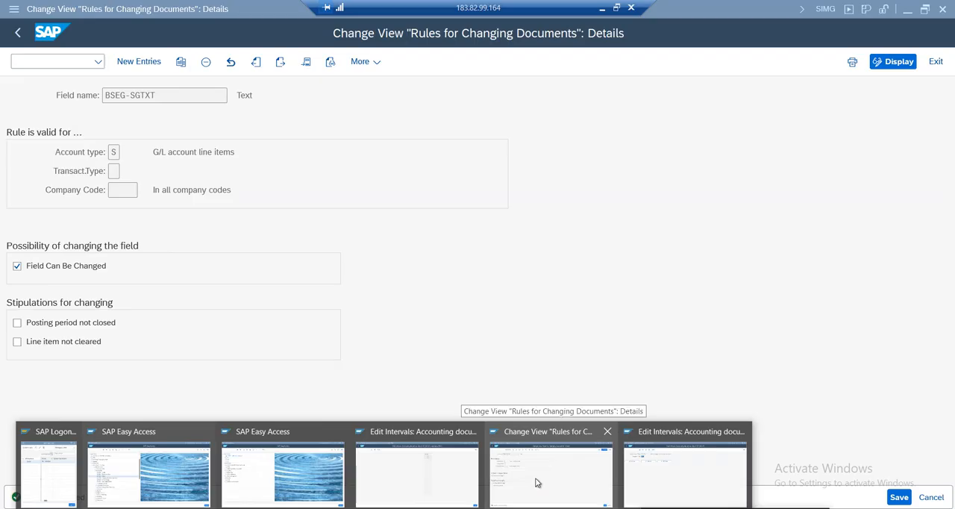
pyautogui.click(537, 482)
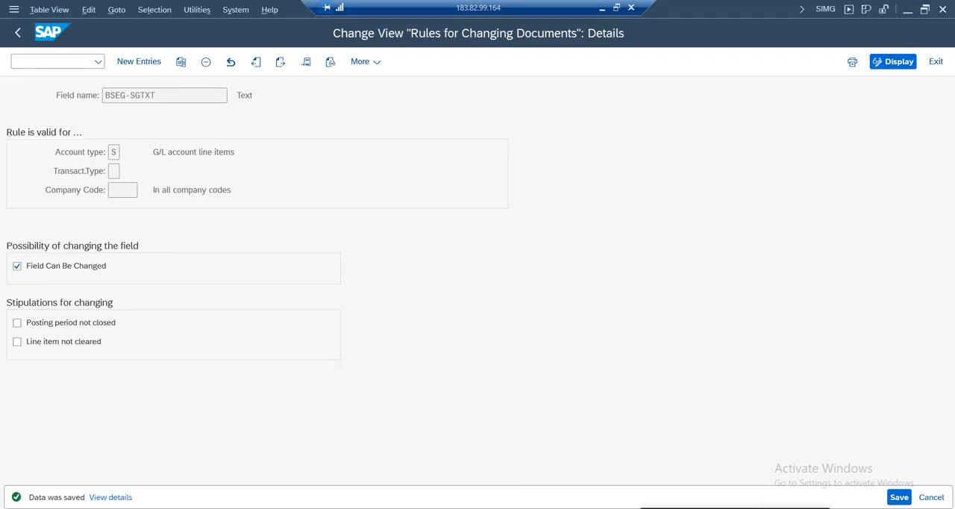
pyautogui.click(17, 33)
pyautogui.click(17, 35)
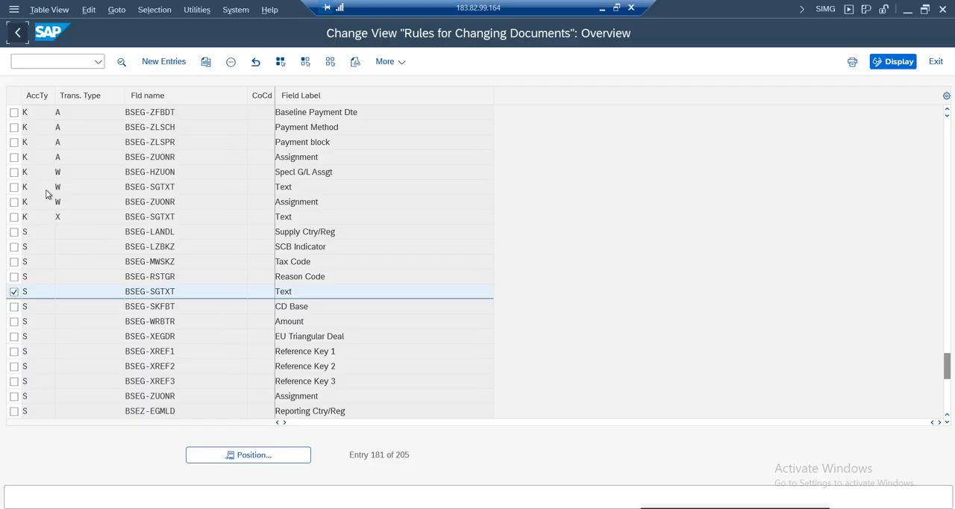
# Collapse the Document, Financial Accounting Global Settings and Financial Accounting nodes in the IMG structure
pyautogui.click(59, 230)
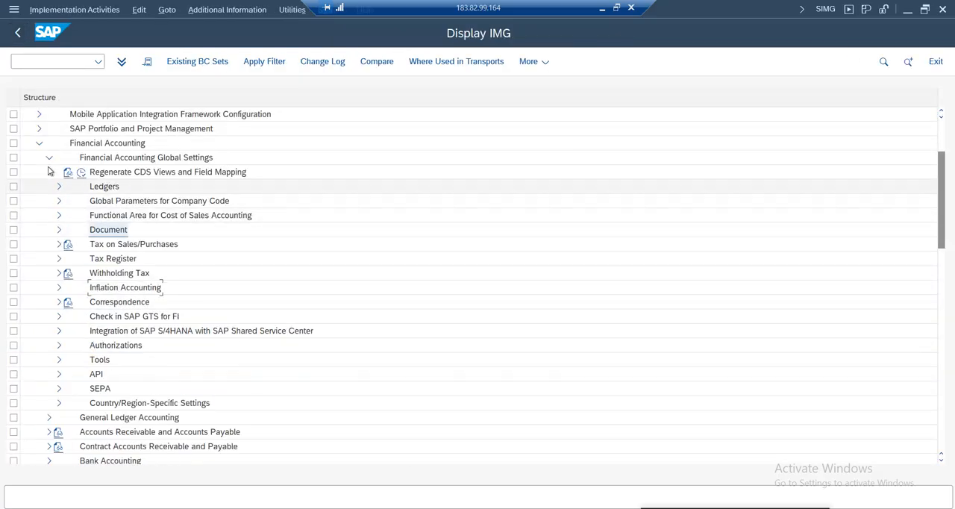
pyautogui.click(49, 157)
pyautogui.moveTo(939, 254); pyautogui.dragTo(939, 214)
pyautogui.click(39, 244)
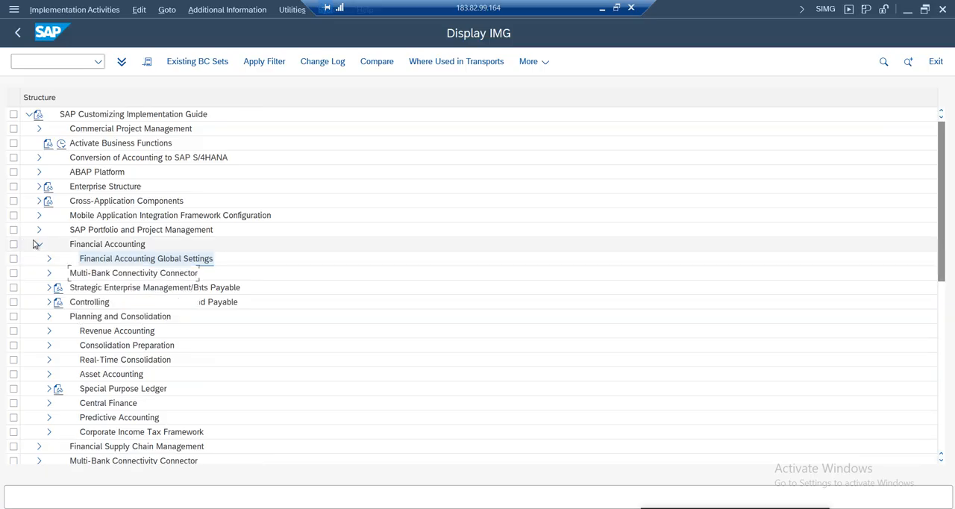
# Open Check Exchange Rate Types under ABAP Platform, General settings, Currencies in the IMG
pyautogui.click(90, 173)
pyautogui.click(39, 173)
pyautogui.click(103, 261)
pyautogui.click(49, 259)
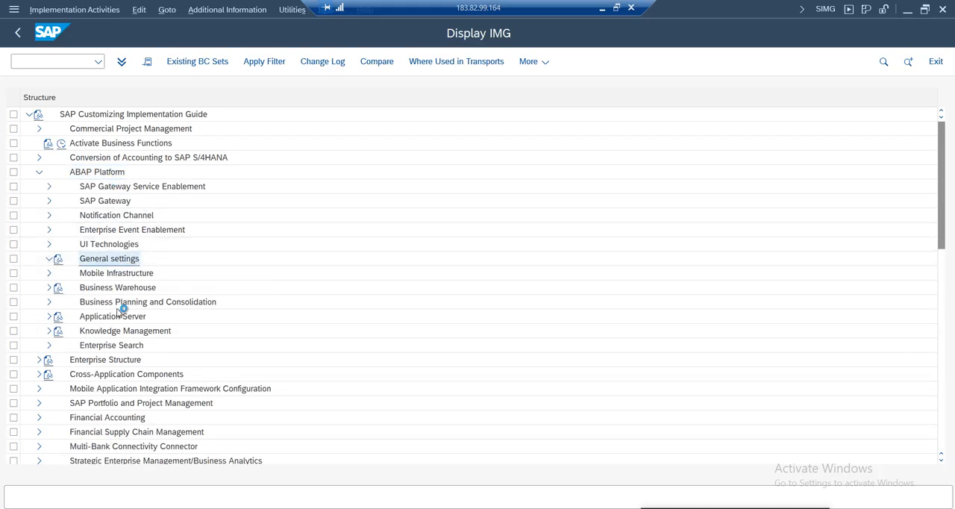
pyautogui.click(108, 346)
pyautogui.doubleClick(104, 350)
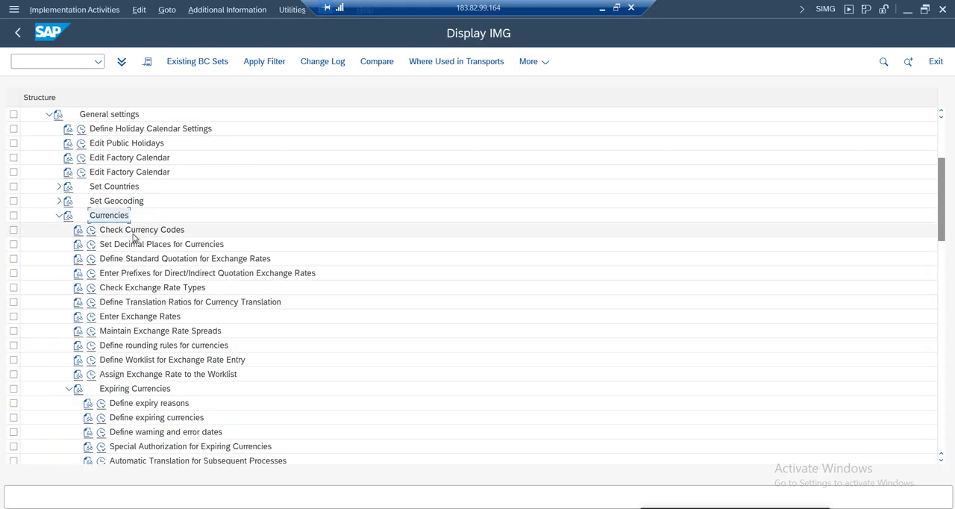
pyautogui.click(143, 289)
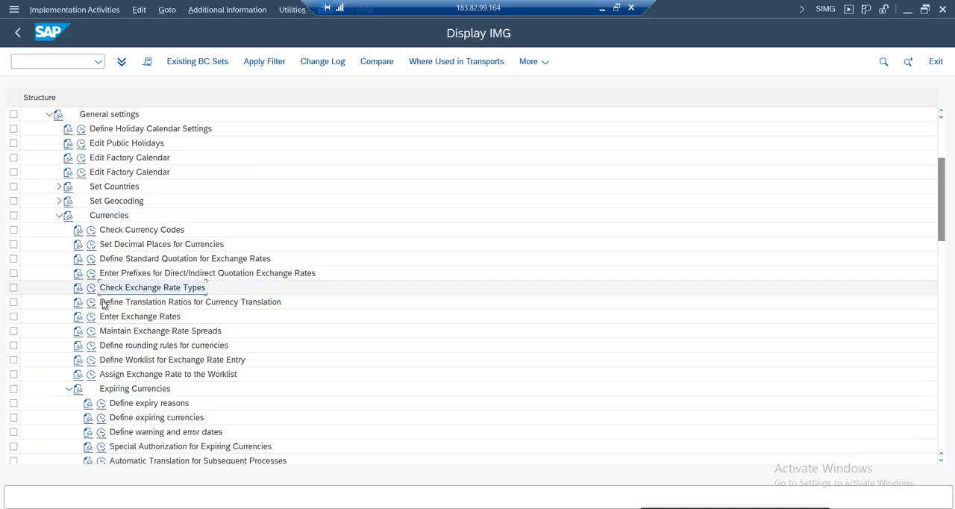
pyautogui.click(91, 287)
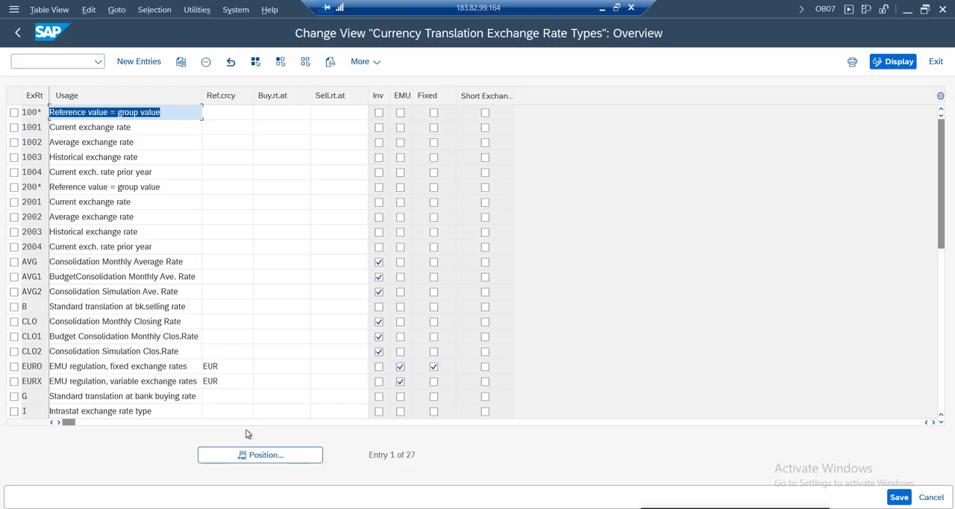
# Position the exchange rate type list at type M and examine its usage description
pyautogui.click(254, 455)
pyautogui.write('A')
pyautogui.press('Return')
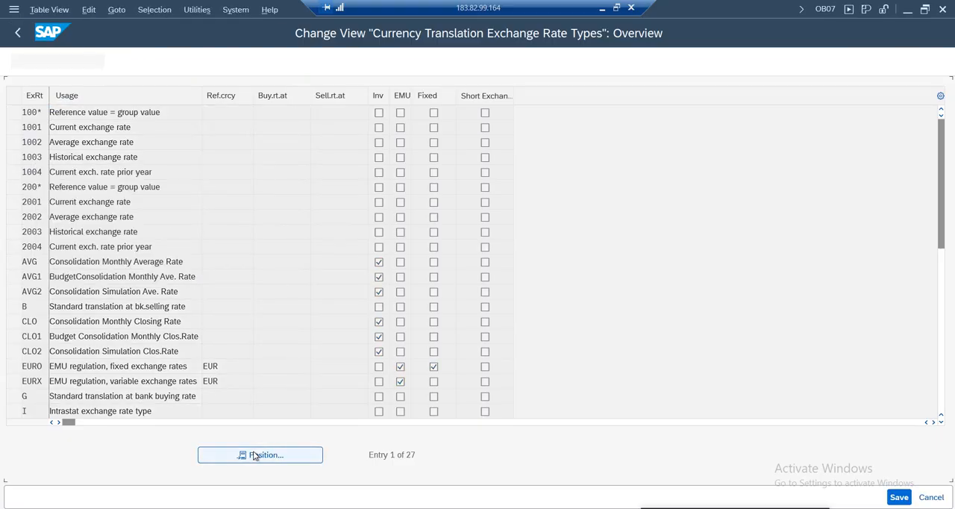
pyautogui.click(83, 113)
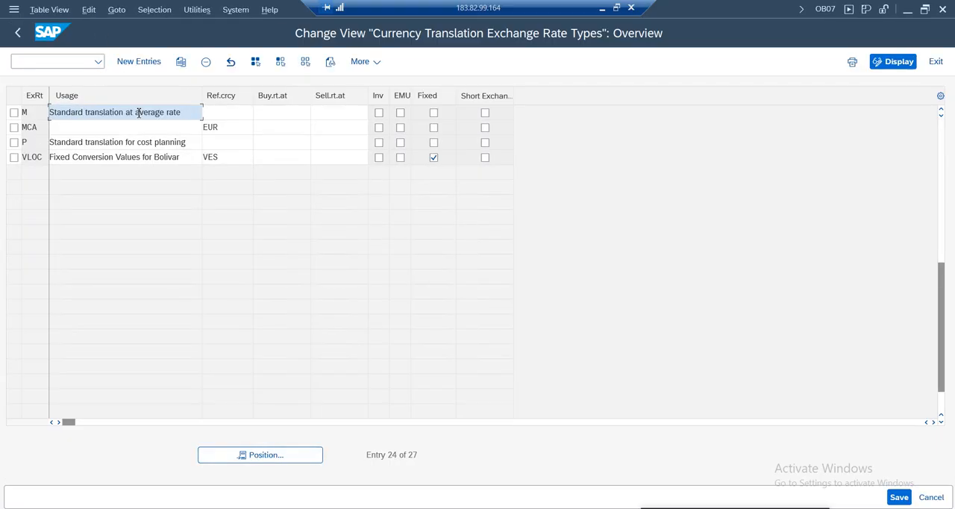
pyautogui.moveTo(184, 112); pyautogui.dragTo(50, 112)
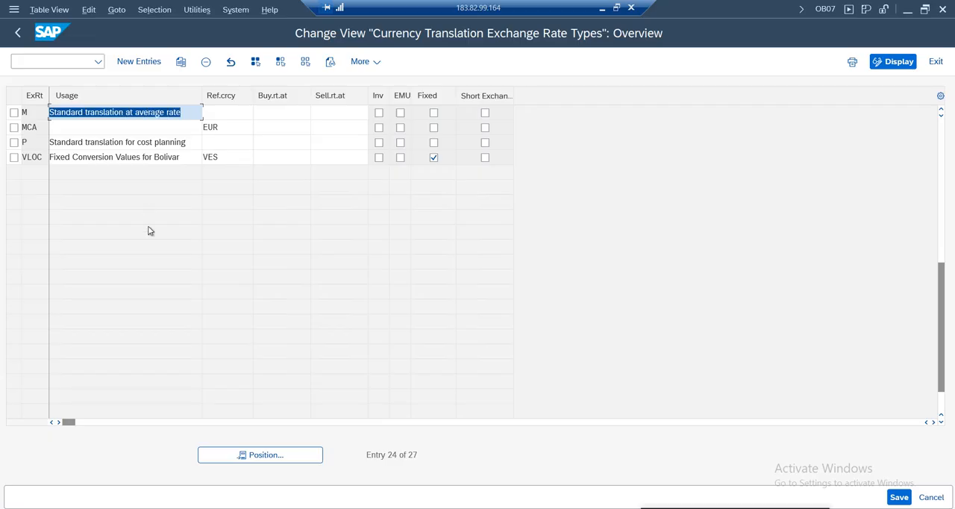
pyautogui.click(14, 112)
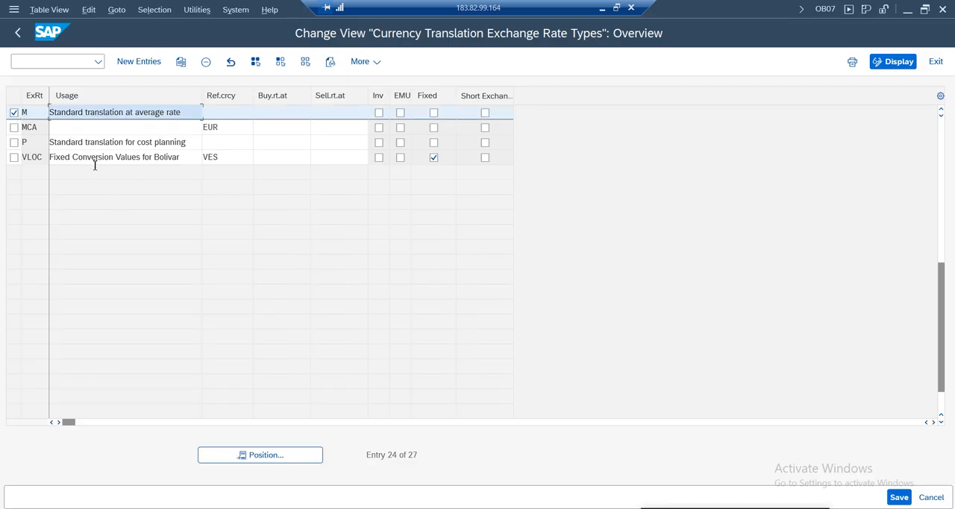
pyautogui.moveTo(189, 112); pyautogui.dragTo(46, 112)
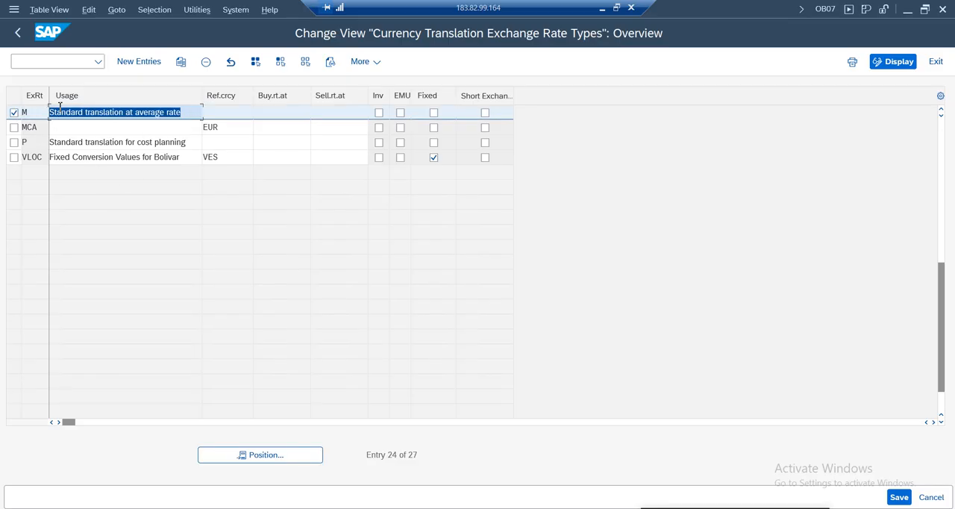
pyautogui.moveTo(190, 113); pyautogui.dragTo(47, 112)
pyautogui.click(36, 113)
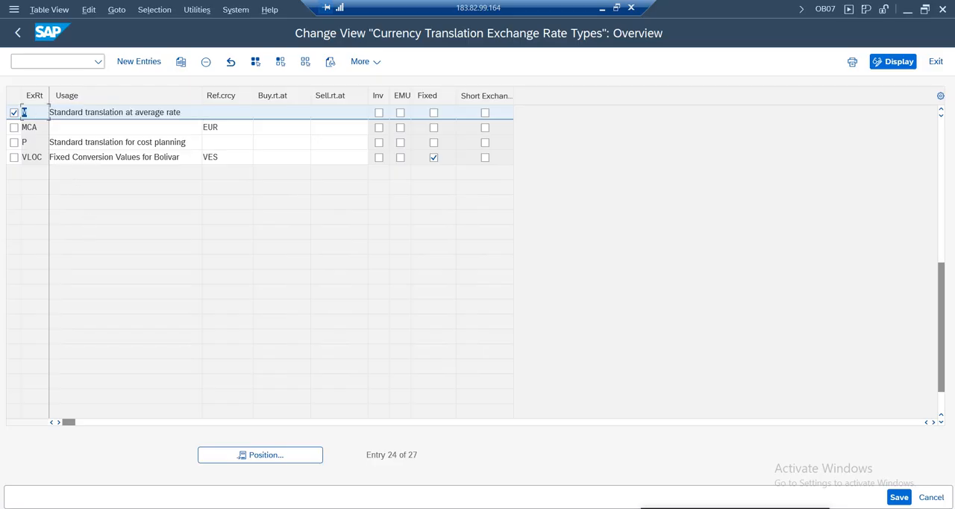
# Deselect rate type M, position the list at exchange rate type G, and examine its usage description
pyautogui.click(13, 113)
pyautogui.click(277, 454)
pyautogui.write('g')
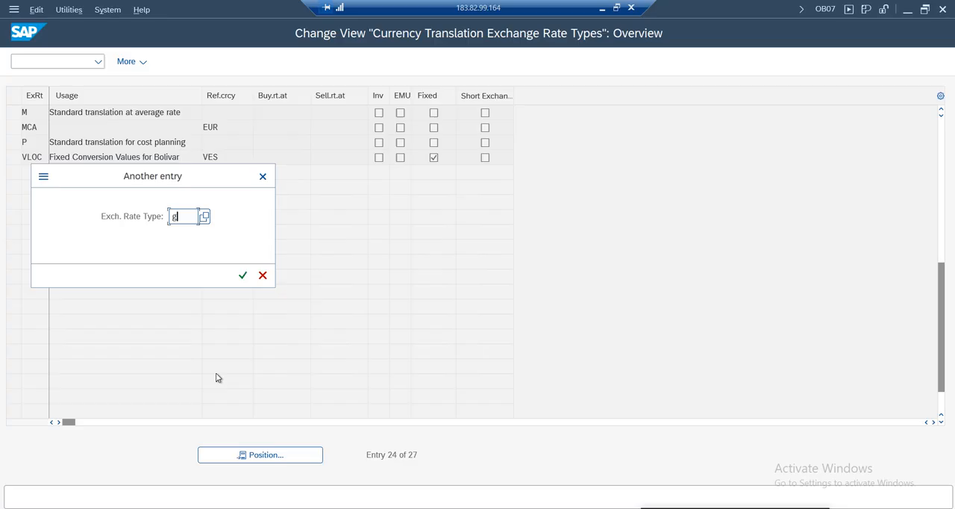
pyautogui.press('Return')
pyautogui.click(95, 116)
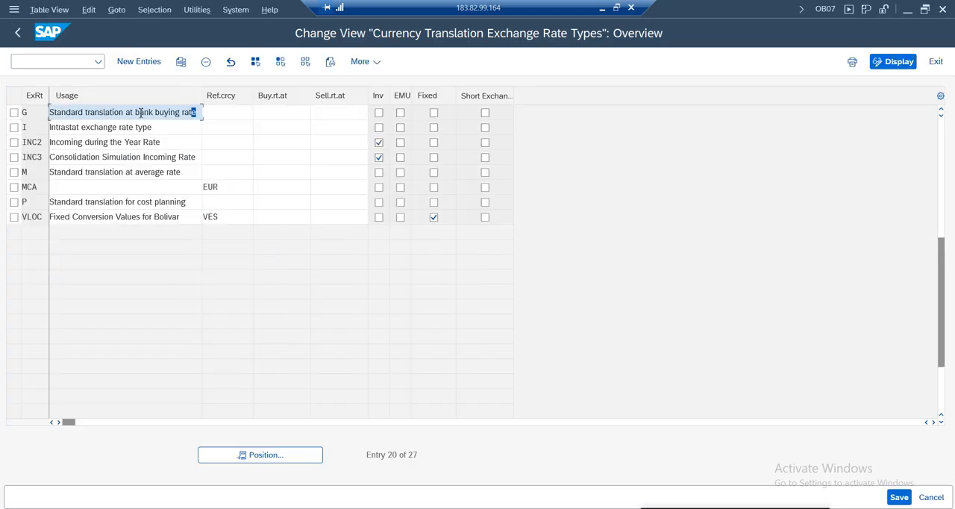
# Study the bank buying rate wording in the usage description of exchange rate type G
pyautogui.moveTo(197, 112); pyautogui.dragTo(15, 114)
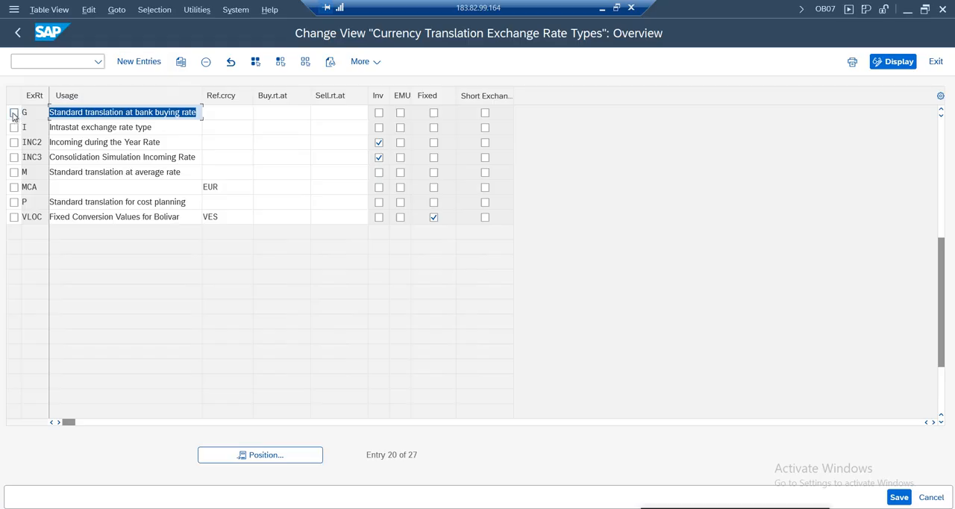
pyautogui.click(100, 113)
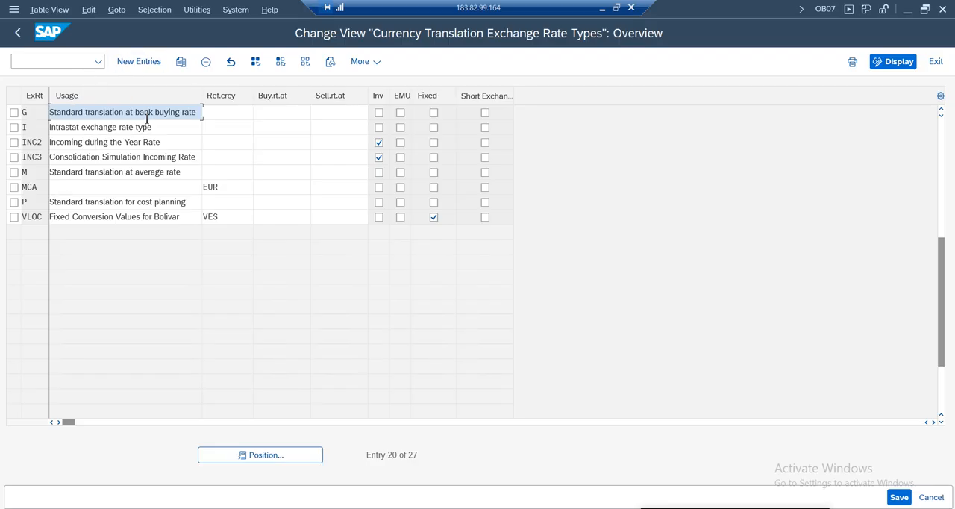
pyautogui.moveTo(136, 114); pyautogui.dragTo(209, 112)
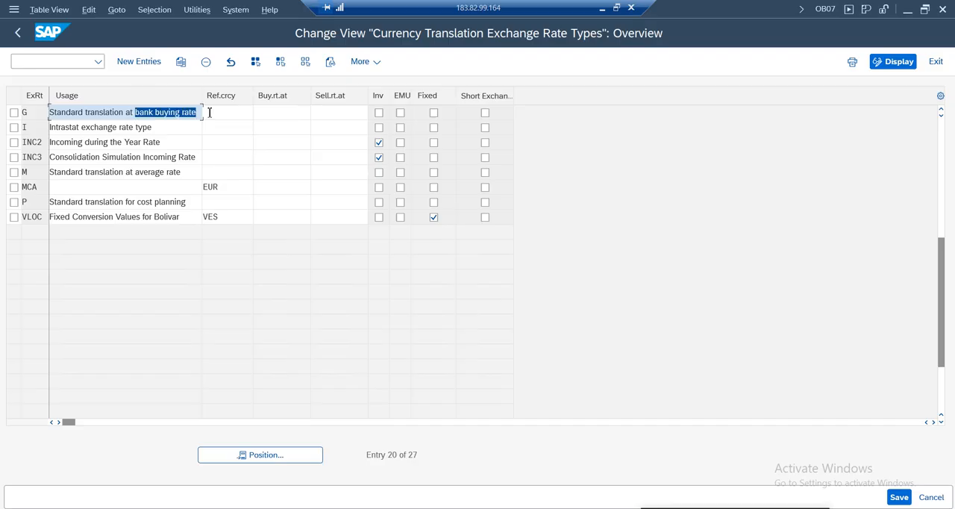
pyautogui.click(107, 114)
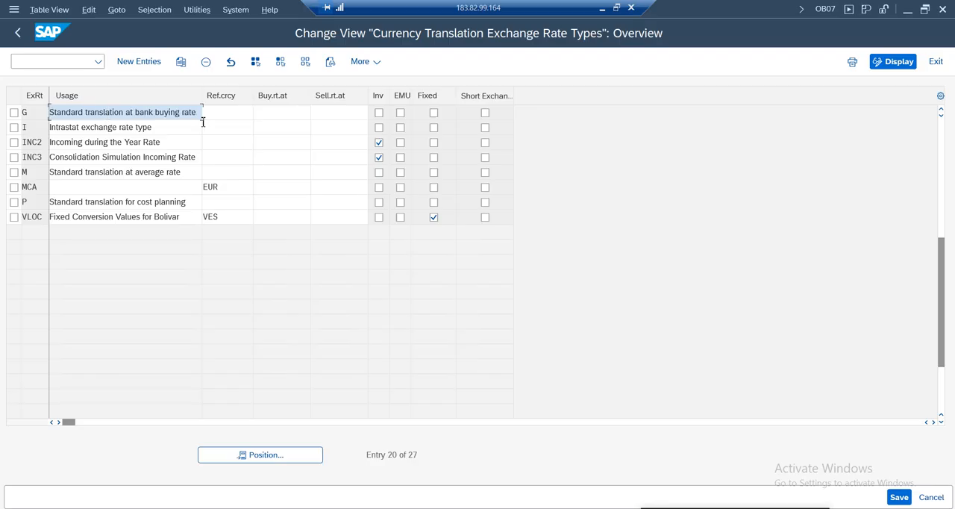
pyautogui.moveTo(199, 114); pyautogui.dragTo(36, 112)
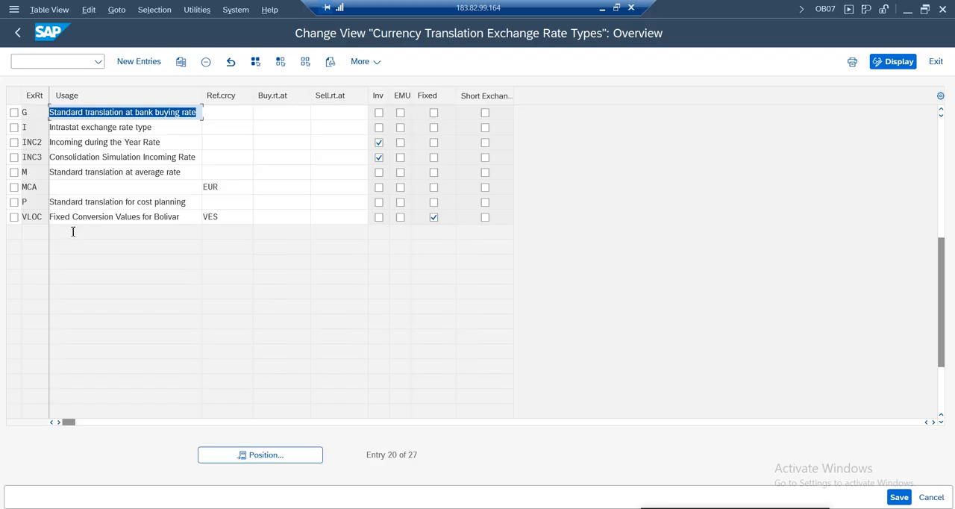
# Position the exchange rate type list at type B and examine its usage description
pyautogui.click(278, 461)
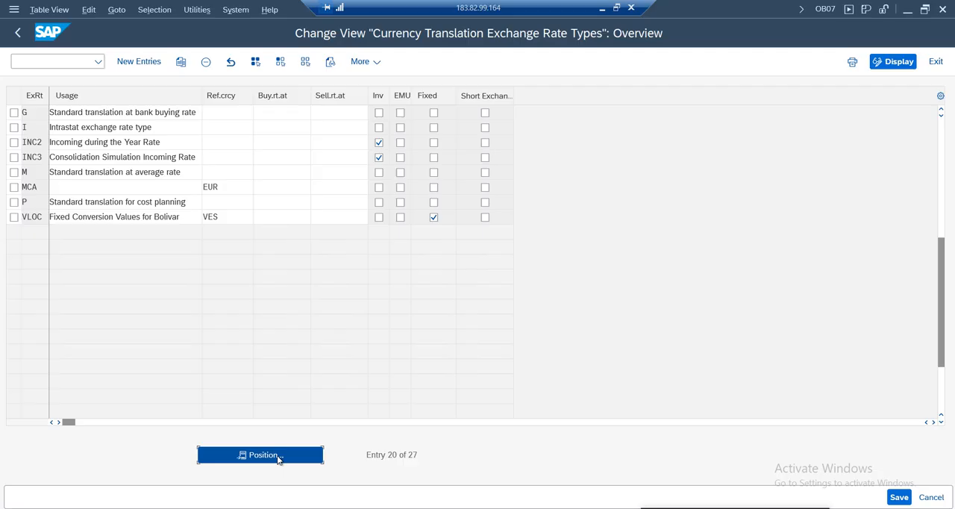
pyautogui.write('b')
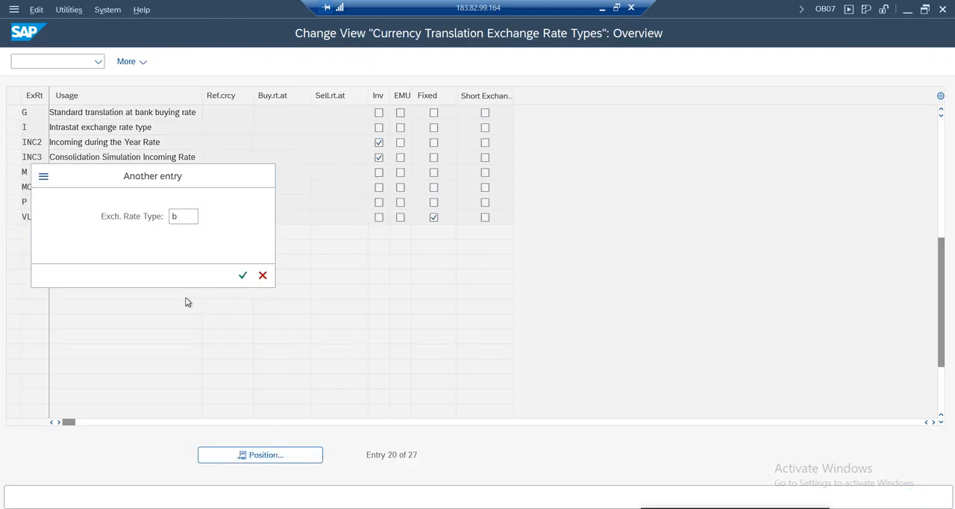
pyautogui.press('Return')
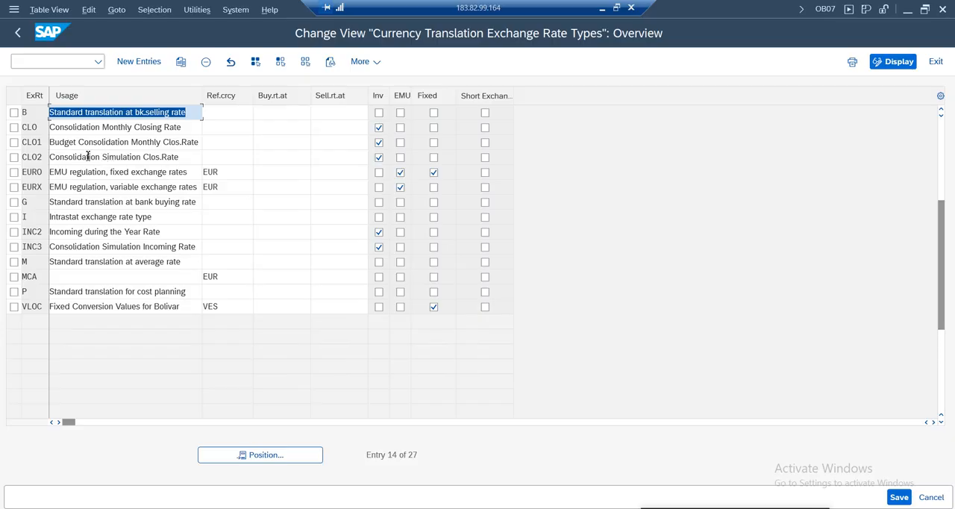
pyautogui.moveTo(193, 113); pyautogui.dragTo(49, 113)
pyautogui.click(115, 113)
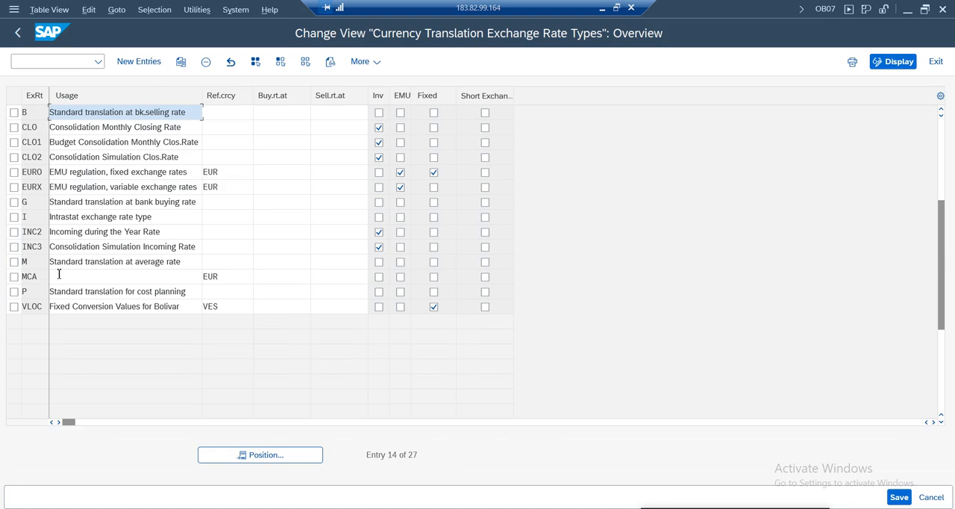
# Return to the IMG and open Define Translation Ratios for Currency Translation, agreeing to continue past the warning
pyautogui.click(17, 32)
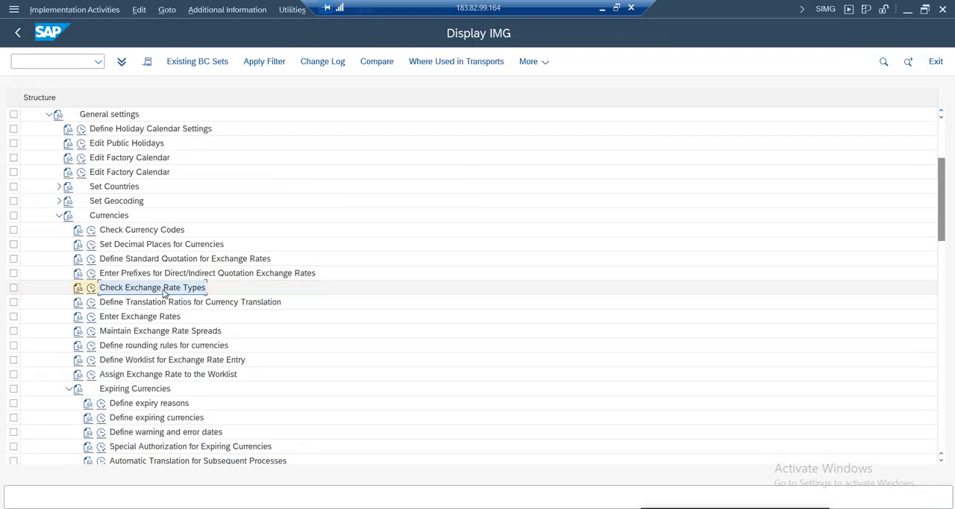
pyautogui.click(213, 302)
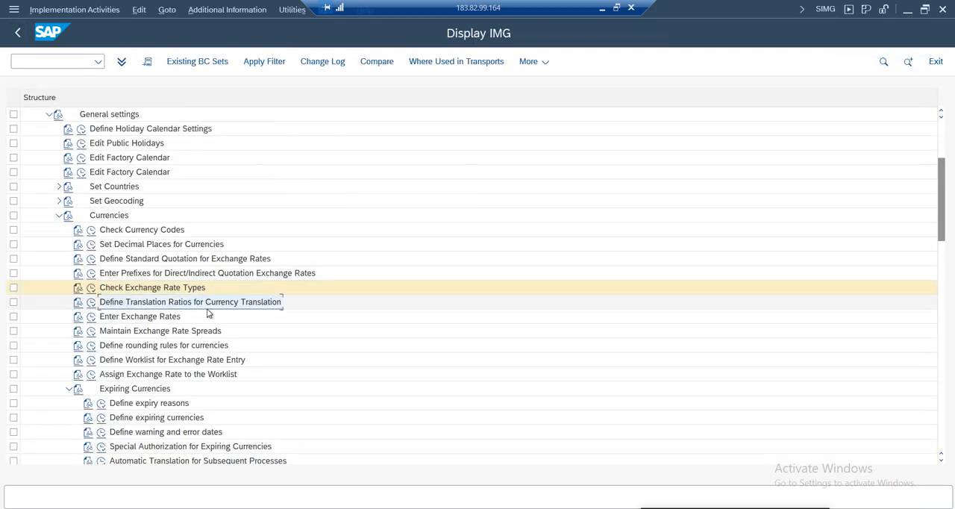
pyautogui.click(91, 301)
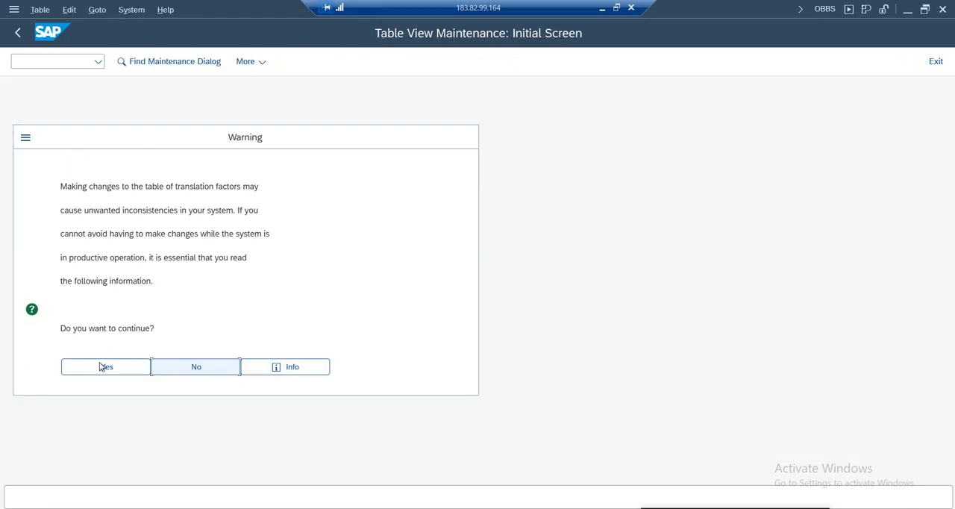
pyautogui.press('Return')
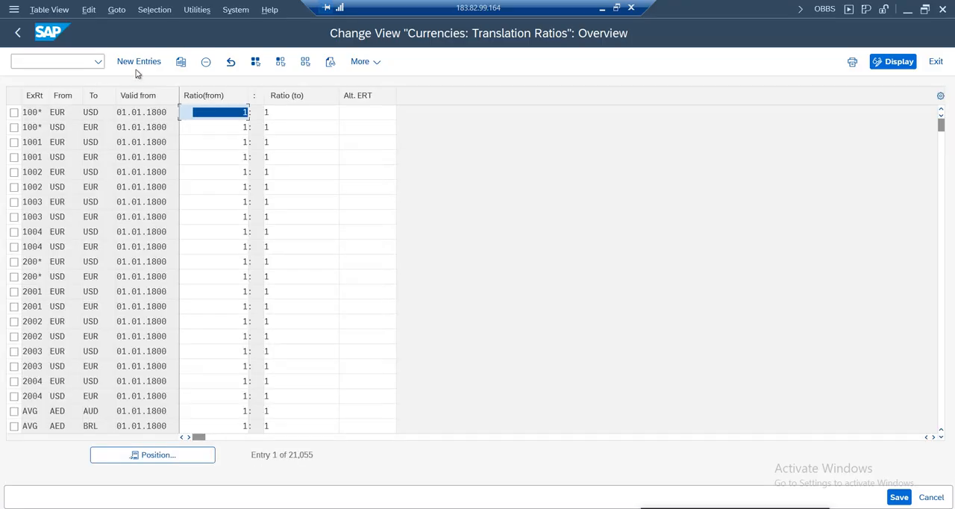
# Position the translation ratios at rate type M and start a copy of the AED to ANG entry valid from 01.01.1800
pyautogui.click(168, 456)
pyautogui.press('Return')
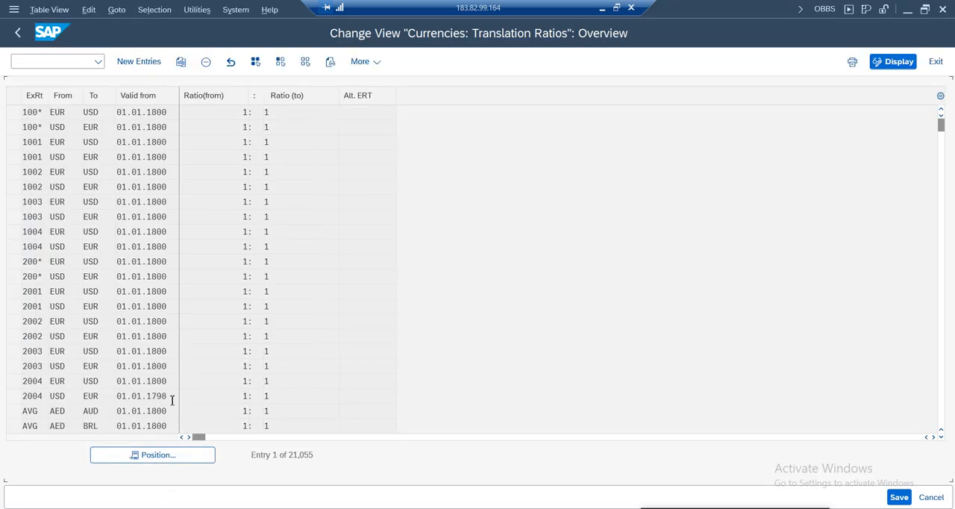
pyautogui.click(14, 112)
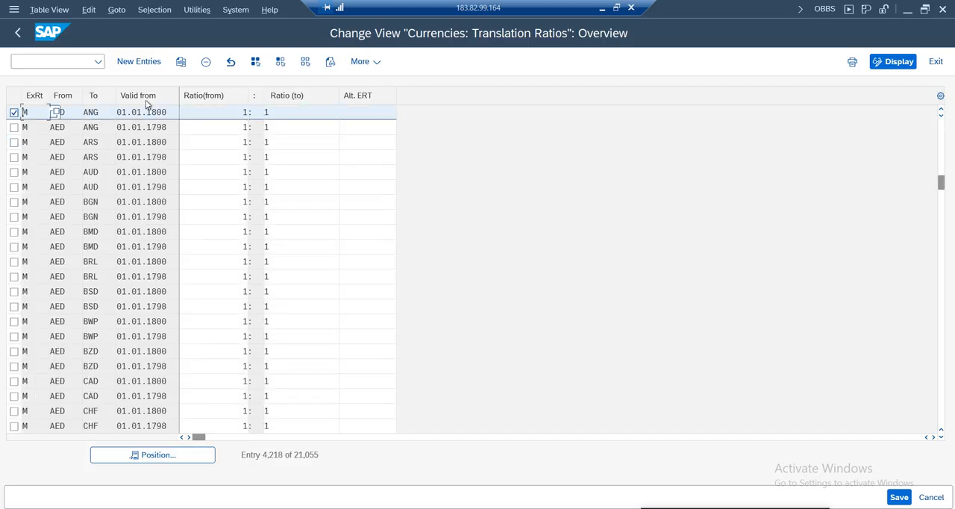
pyautogui.click(180, 62)
# Set the copied rate type M entry's currencies to INR as From and USD as To
pyautogui.press('Tab')
pyautogui.press('Tab')
pyautogui.doubleClick(24, 112)
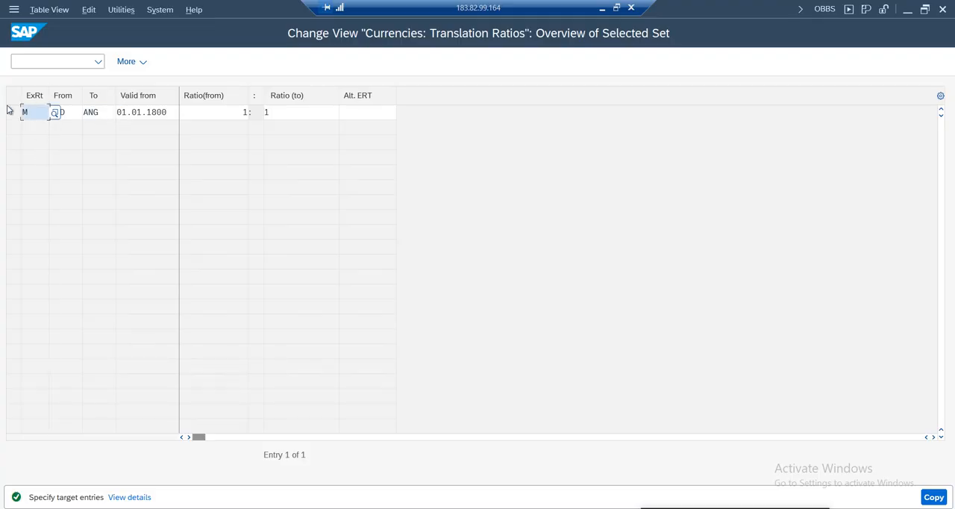
pyautogui.click(71, 112)
pyautogui.press('BackSpace')
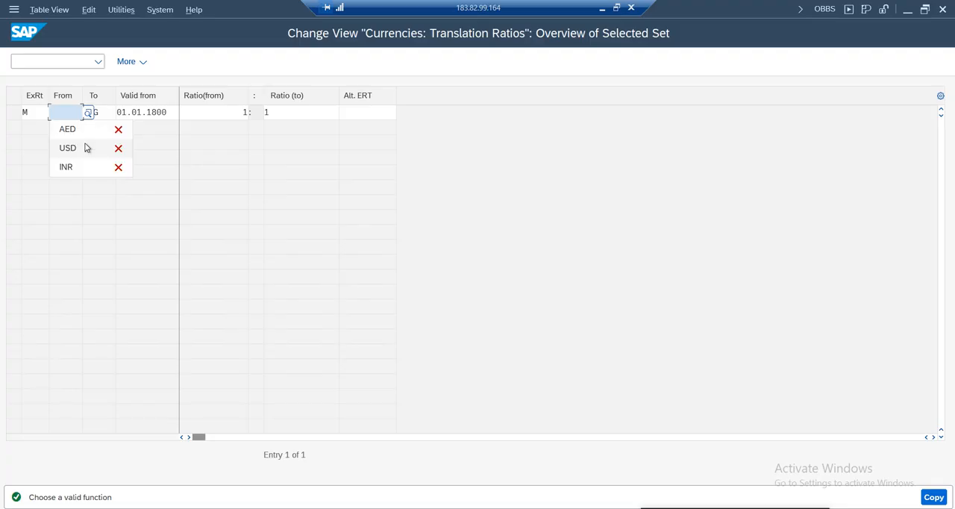
pyautogui.write('inr')
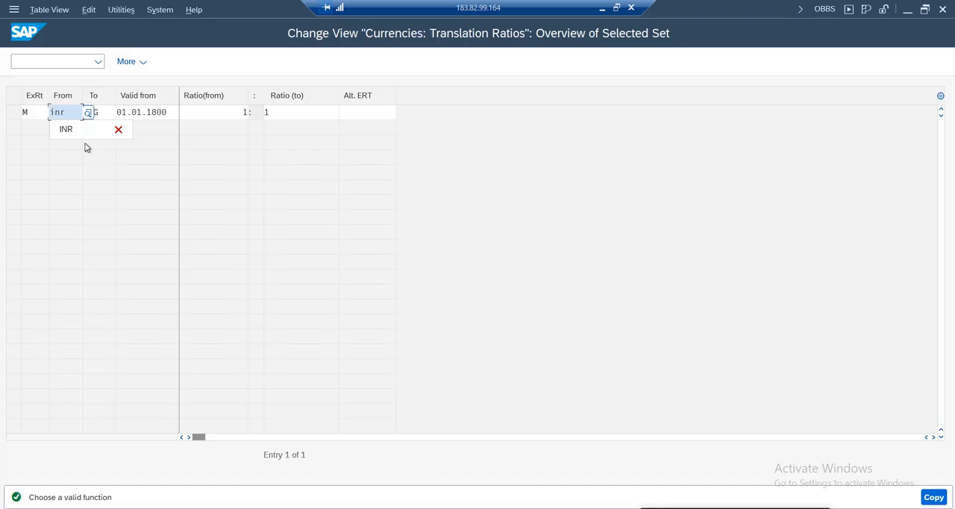
pyautogui.press('Tab')
pyautogui.write('usd')
pyautogui.press('Tab')
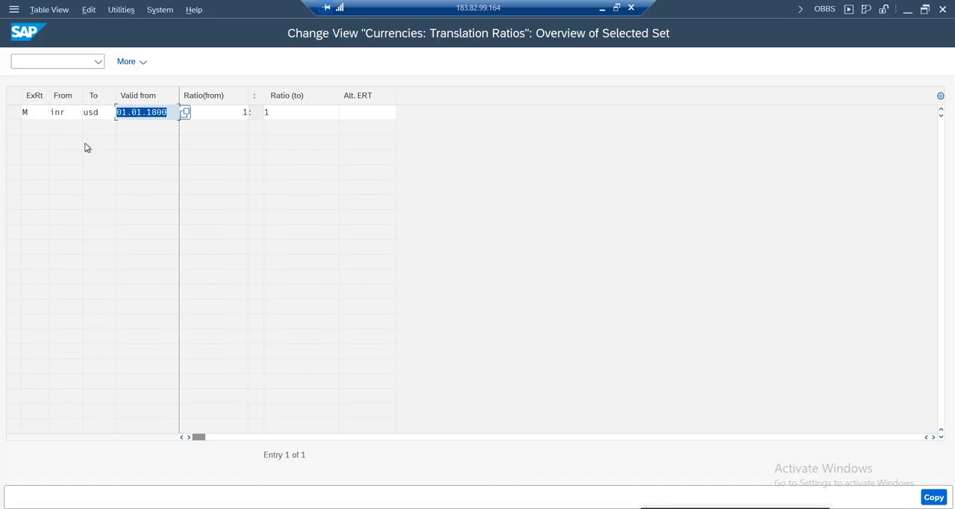
pyautogui.press('BackSpace')
pyautogui.write('0')
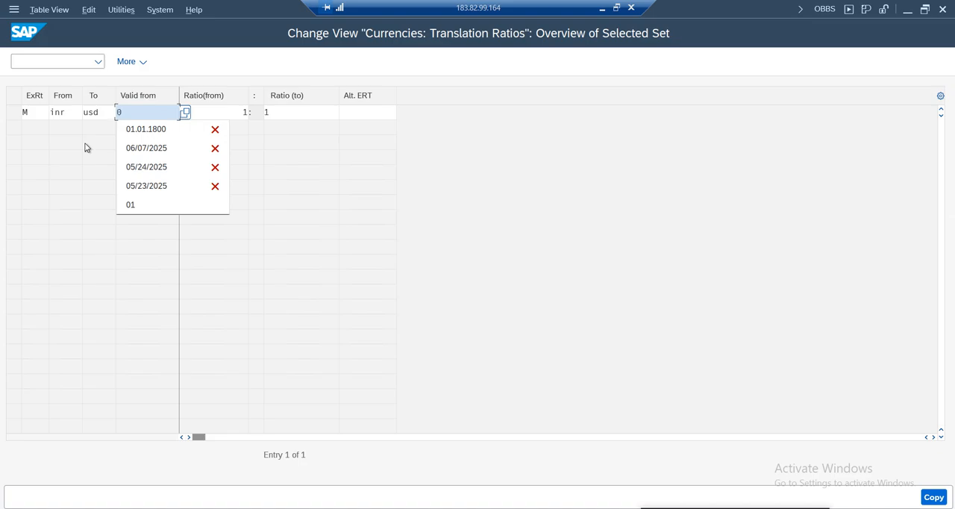
pyautogui.write('1.06')
pyautogui.press('BackSpace')
pyautogui.press('BackSpace')
pyautogui.press('BackSpace')
pyautogui.press('BackSpace')
pyautogui.press('BackSpace')
# Set the INR to USD entry's valid-from date to 13.06.2025, then complete the copy and save it
pyautogui.click(185, 112)
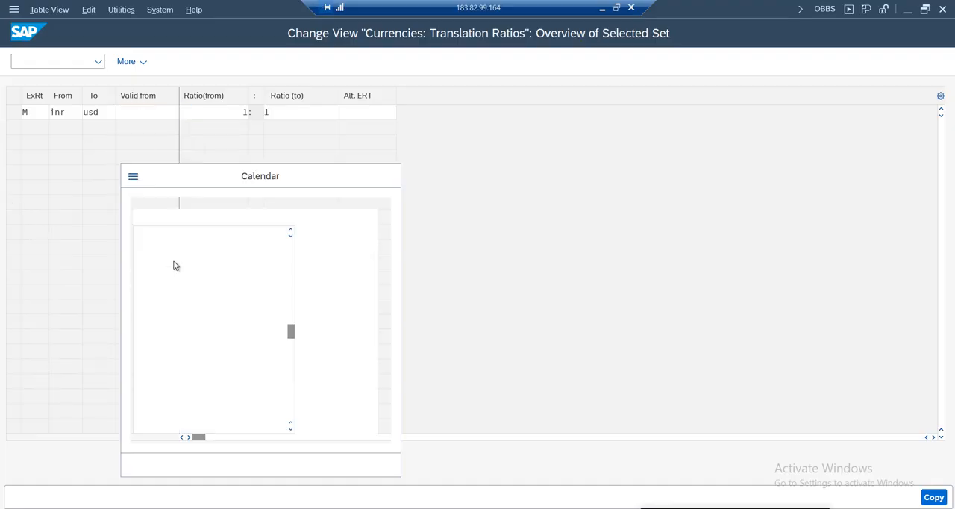
pyautogui.doubleClick(234, 328)
pyautogui.click(223, 113)
pyautogui.click(301, 116)
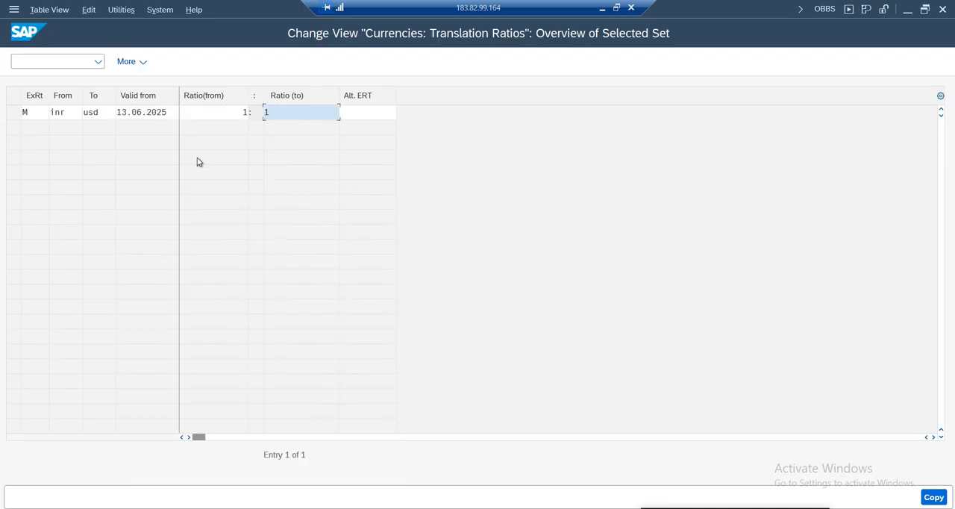
pyautogui.click(932, 497)
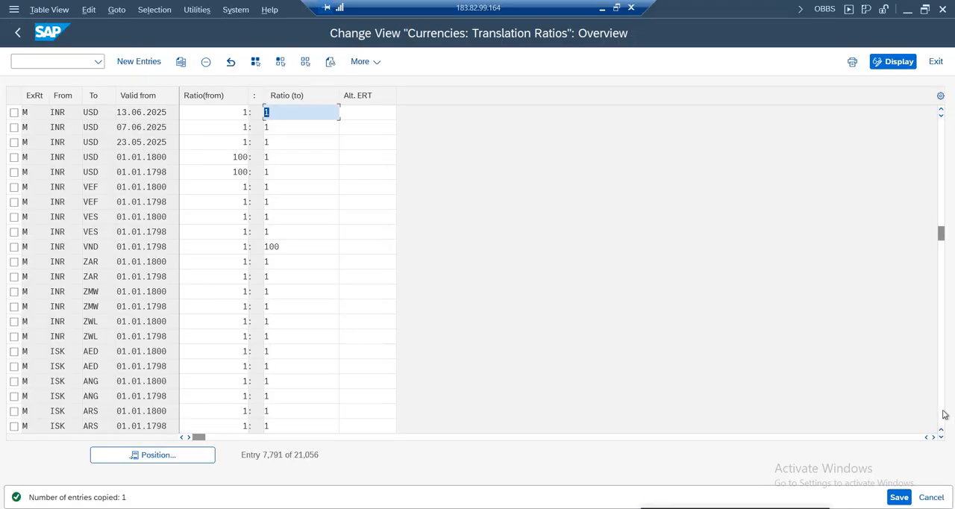
pyautogui.click(900, 497)
pyautogui.click(318, 275)
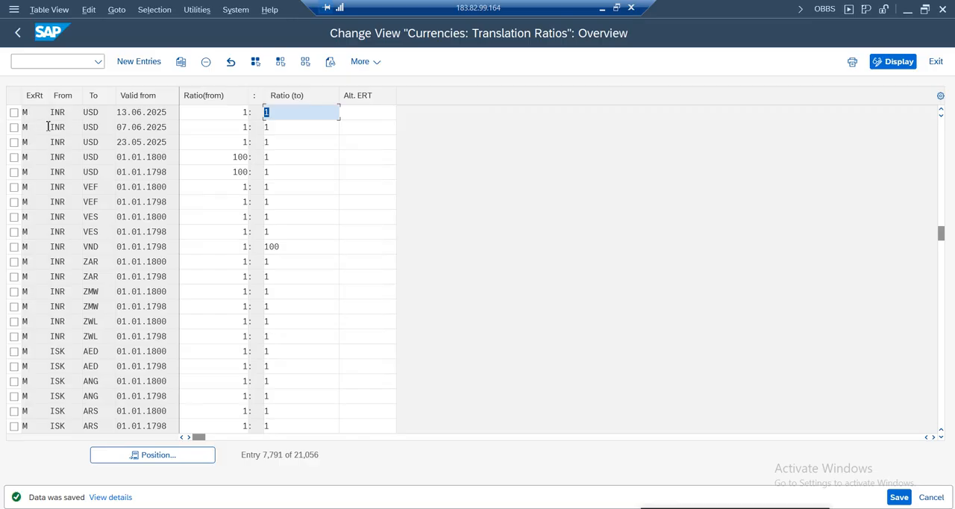
# Copy the INR to USD ratio dated 13.06.2025 as a reverse USD to INR entry and save it
pyautogui.click(14, 112)
pyautogui.click(181, 61)
pyautogui.click(69, 116)
pyautogui.press('BackSpace')
pyautogui.press('BackSpace')
pyautogui.press('BackSpace')
pyautogui.write('usd')
pyautogui.press('Tab')
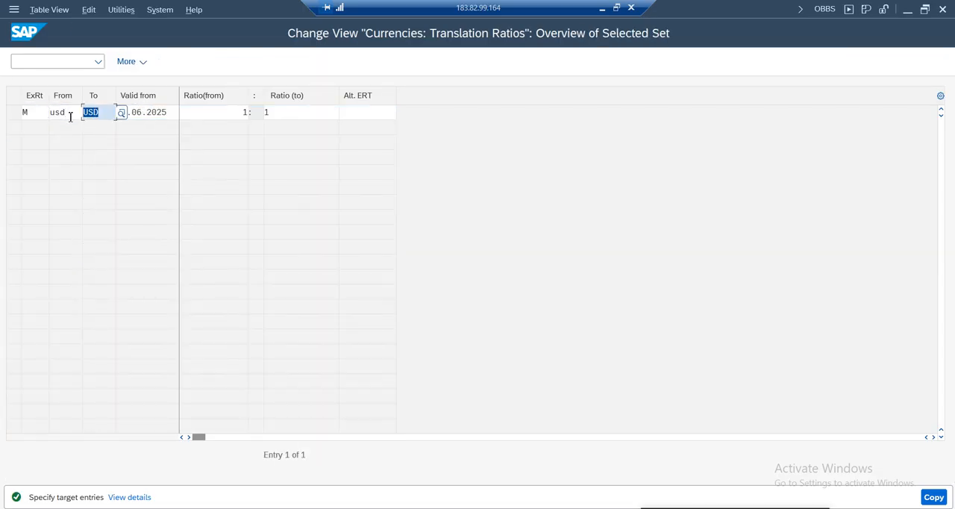
pyautogui.write('inr')
pyautogui.press('Return')
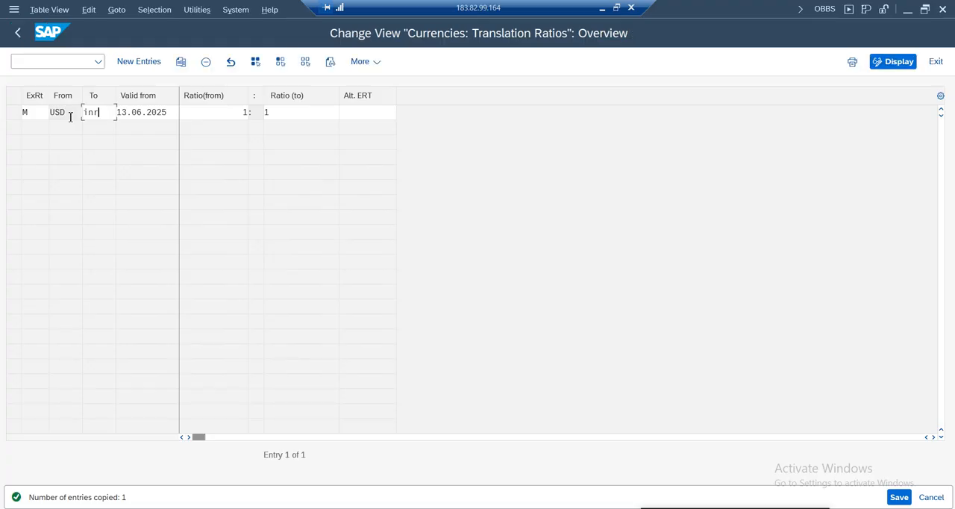
pyautogui.hotkey('ctrl', 's')
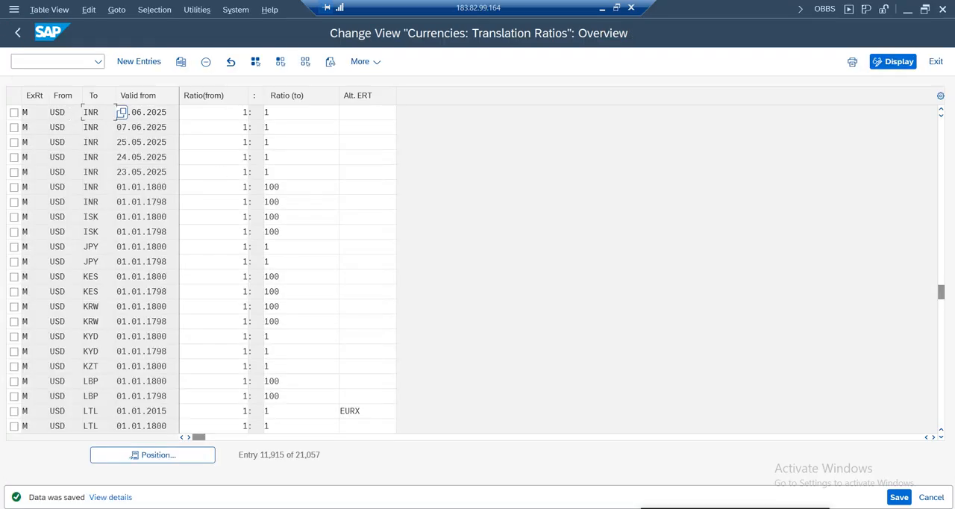
# Exit the translation ratios and open Enter Exchange Rates with a blank new entries table
pyautogui.click(937, 63)
pyautogui.click(121, 320)
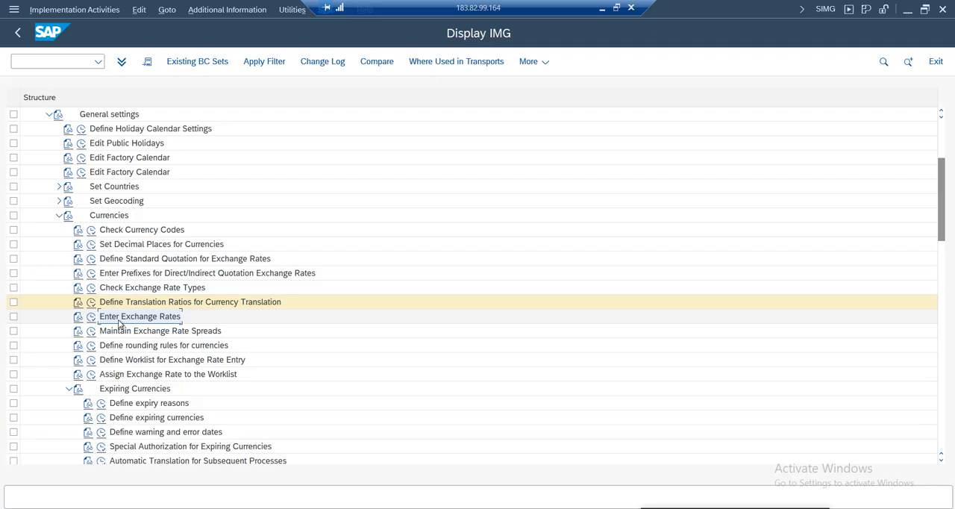
pyautogui.click(91, 318)
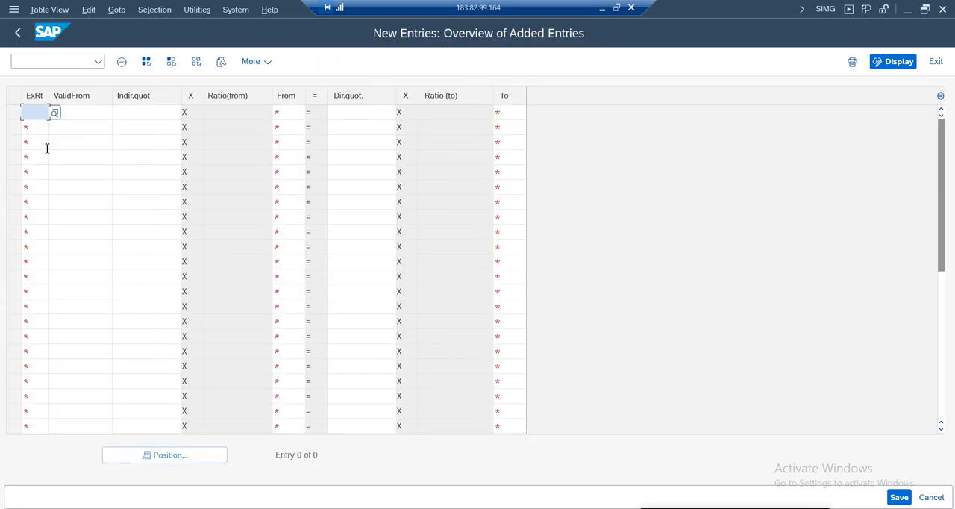
# Start a new exchange rate entry with rate type M and valid-from date 13.06.2025
pyautogui.click(36, 114)
pyautogui.click(42, 133)
pyautogui.click(100, 115)
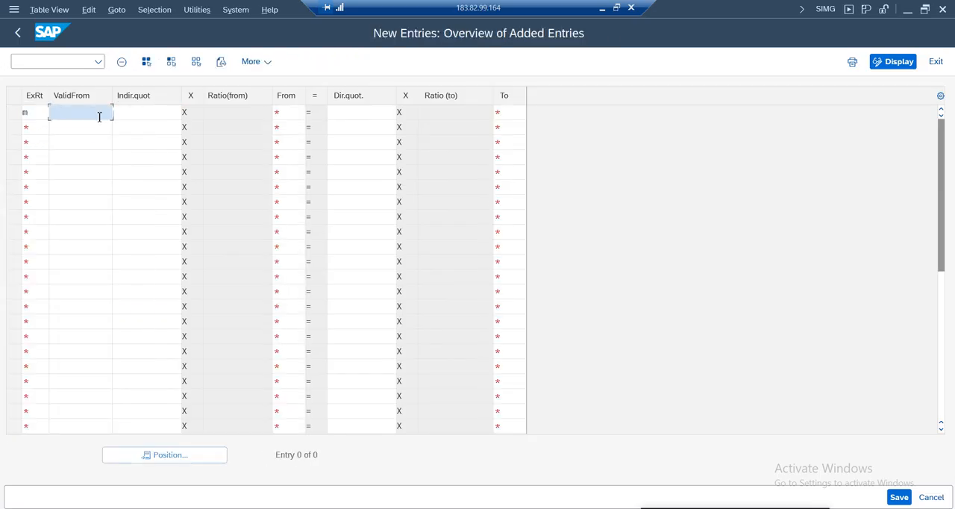
pyautogui.click(119, 113)
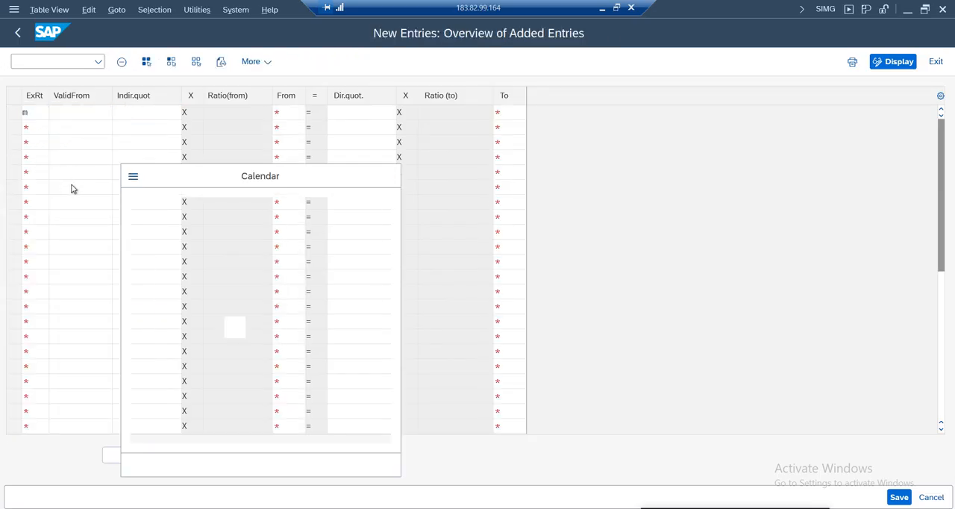
pyautogui.doubleClick(236, 330)
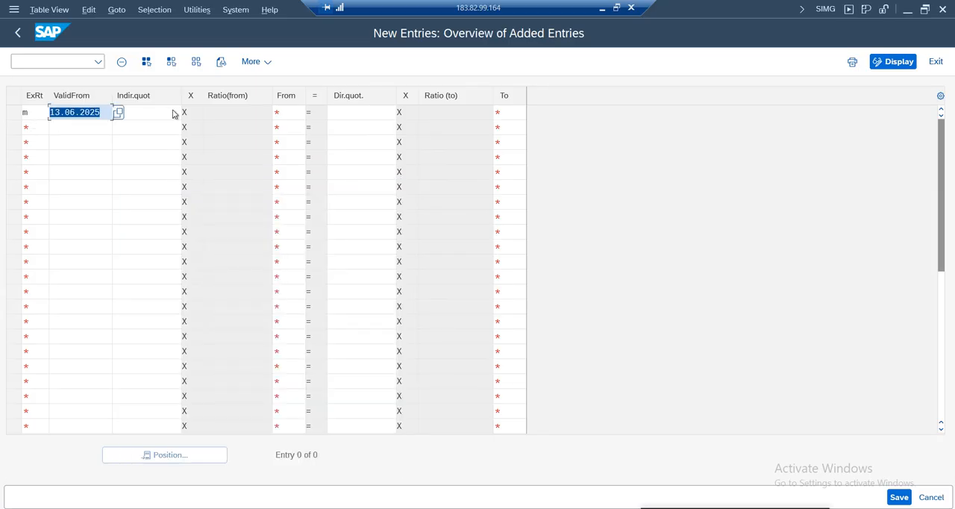
# Complete the exchange rate entry with From currency USD, direct quotation 84 and To currency INR
pyautogui.click(363, 114)
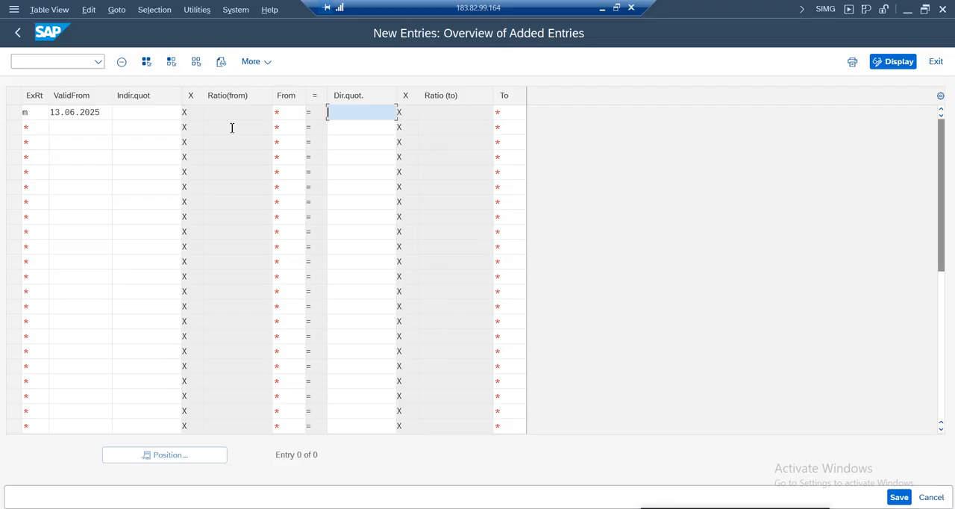
pyautogui.click(306, 113)
pyautogui.write('usd')
pyautogui.press('Tab')
pyautogui.write('84')
pyautogui.click(522, 113)
pyautogui.write('inr')
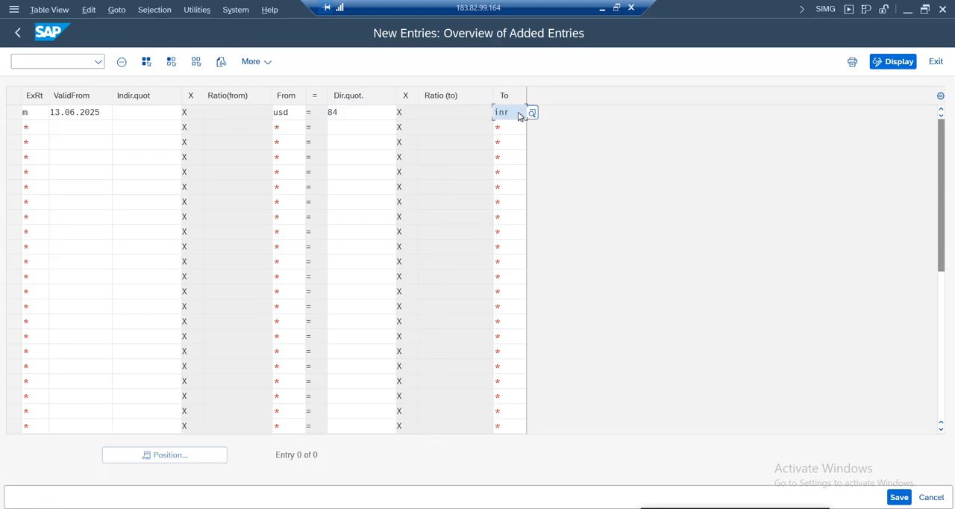
pyautogui.press('Return')
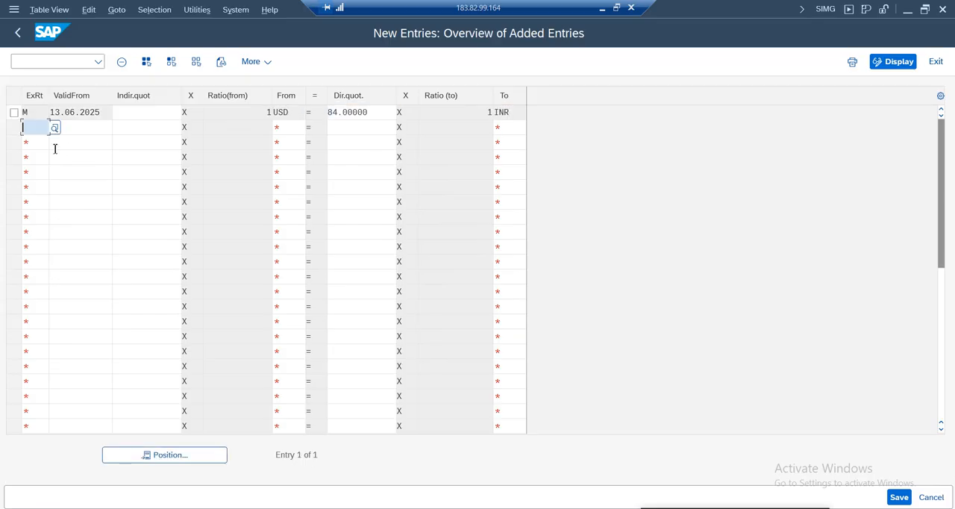
# Check the USD to INR exchange rate entry and save it
pyautogui.moveTo(376, 113); pyautogui.dragTo(242, 114)
pyautogui.doubleClick(494, 115)
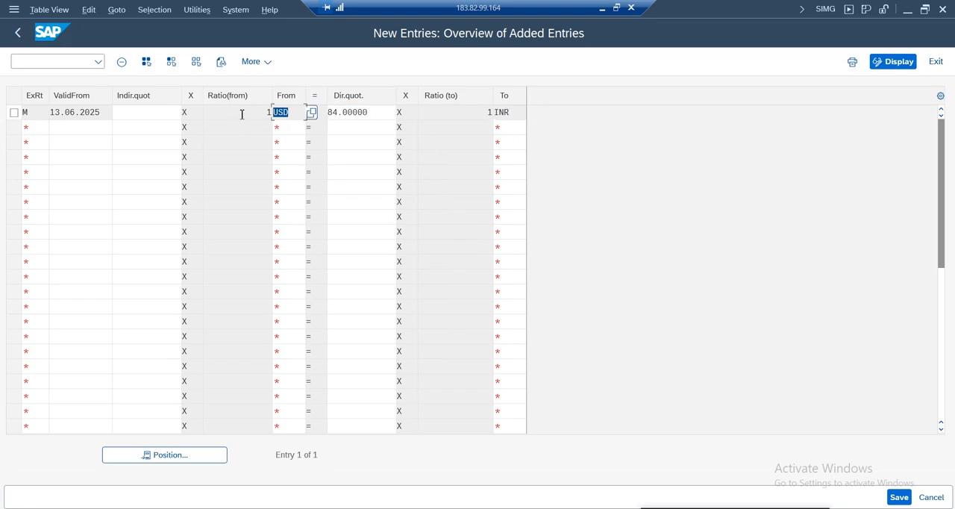
pyautogui.moveTo(374, 113); pyautogui.dragTo(305, 114)
pyautogui.click(485, 116)
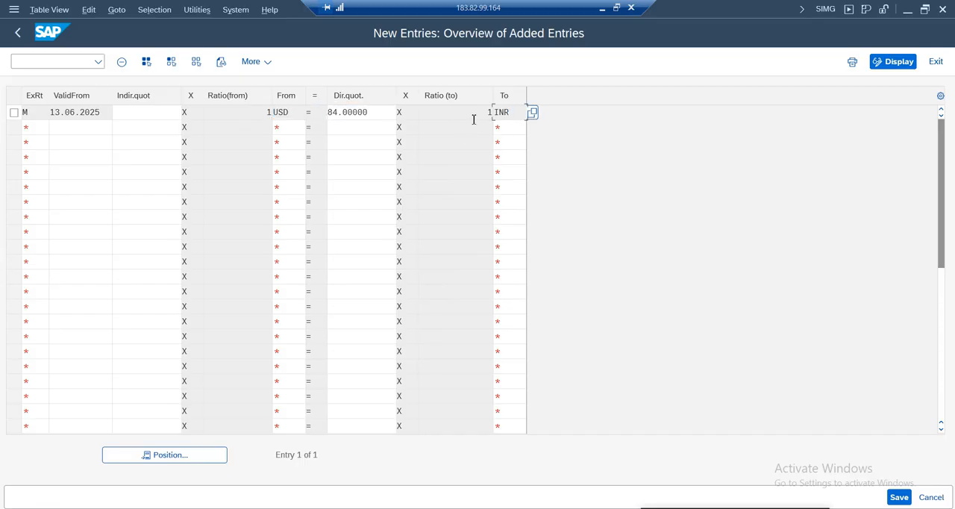
pyautogui.hotkey('ctrl', 's')
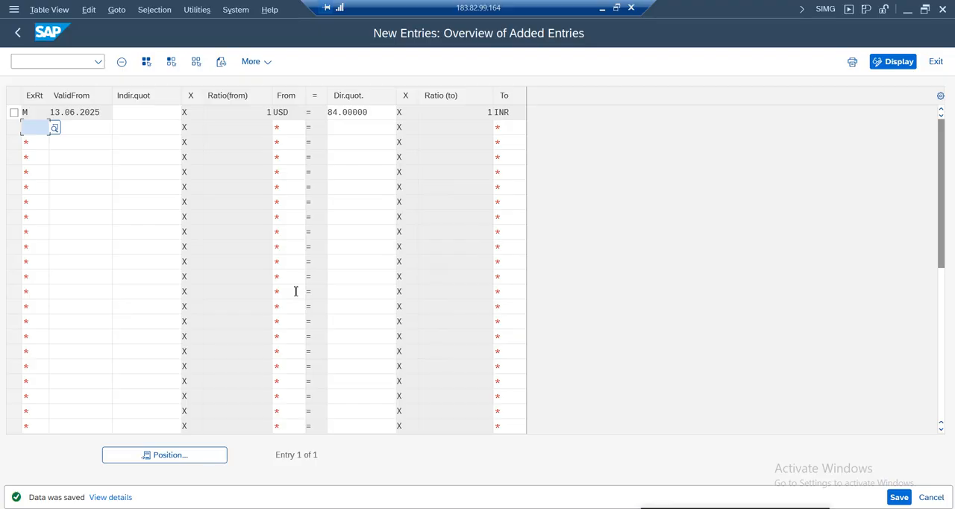
# Start a second exchange rate entry with rate type M and valid-from date 13.06.2025
pyautogui.write('m')
pyautogui.press('Tab')
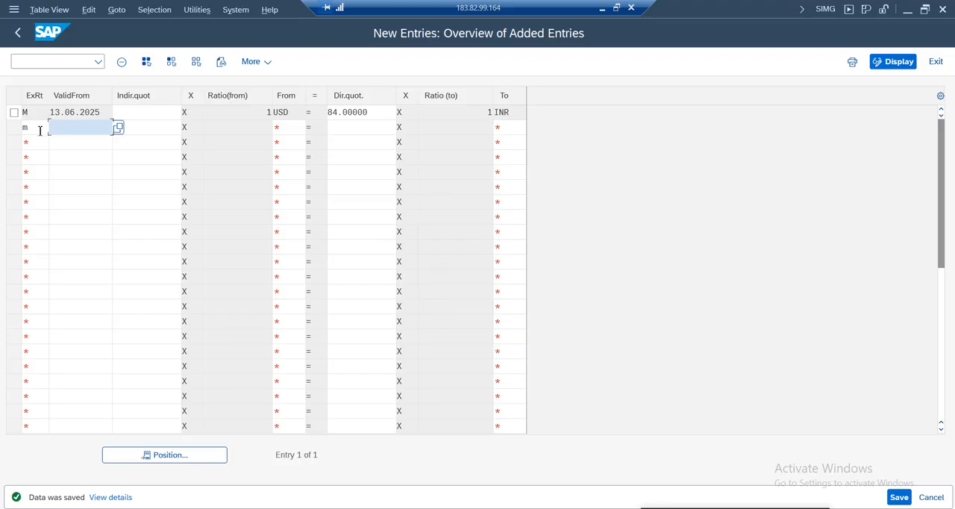
pyautogui.doubleClick(101, 112)
pyautogui.hotkey('ctrl', 'c')
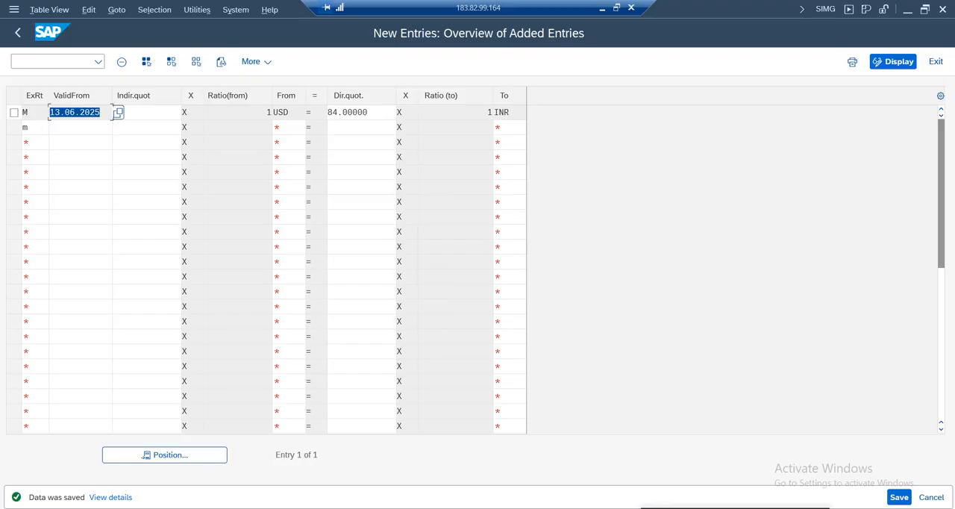
pyautogui.click(84, 127)
pyautogui.hotkey('ctrl', 'v')
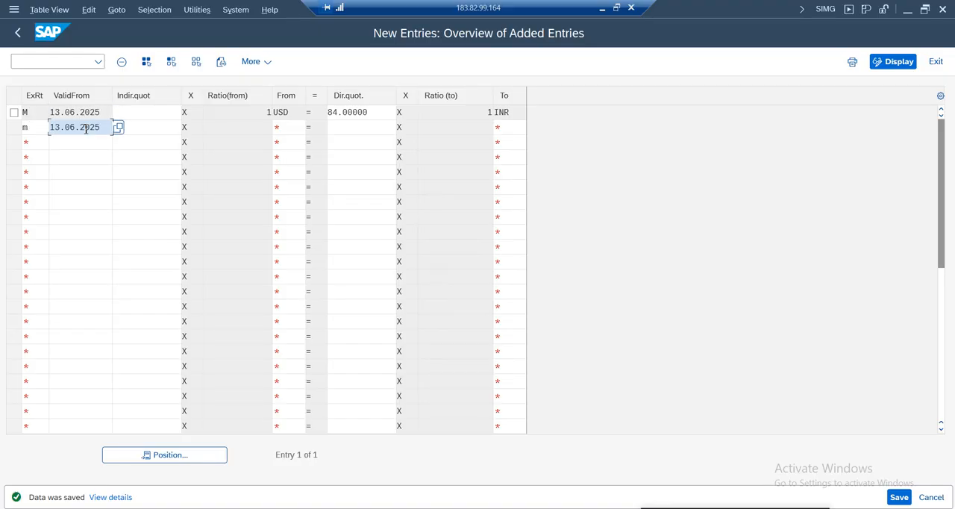
# Complete the second entry with From currency INR, direct quotation 0.022 and To currency USD, and save it
pyautogui.click(295, 132)
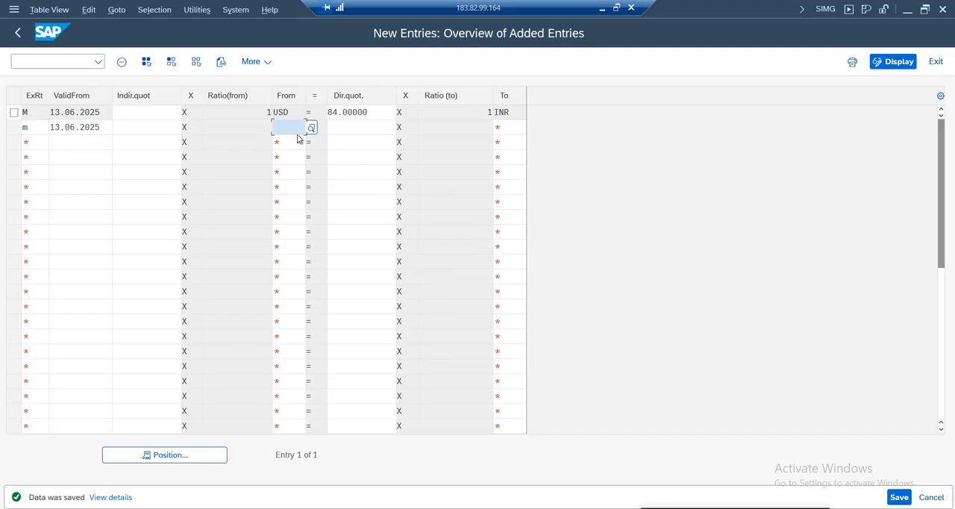
pyautogui.write('inr')
pyautogui.press('Tab')
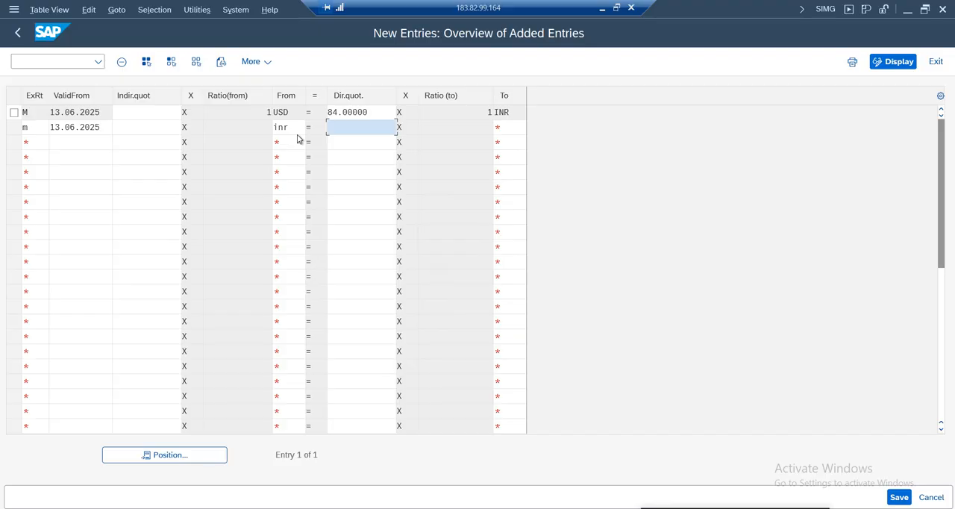
pyautogui.write('0.022')
pyautogui.doubleClick(356, 129)
pyautogui.click(508, 129)
pyautogui.write('usd')
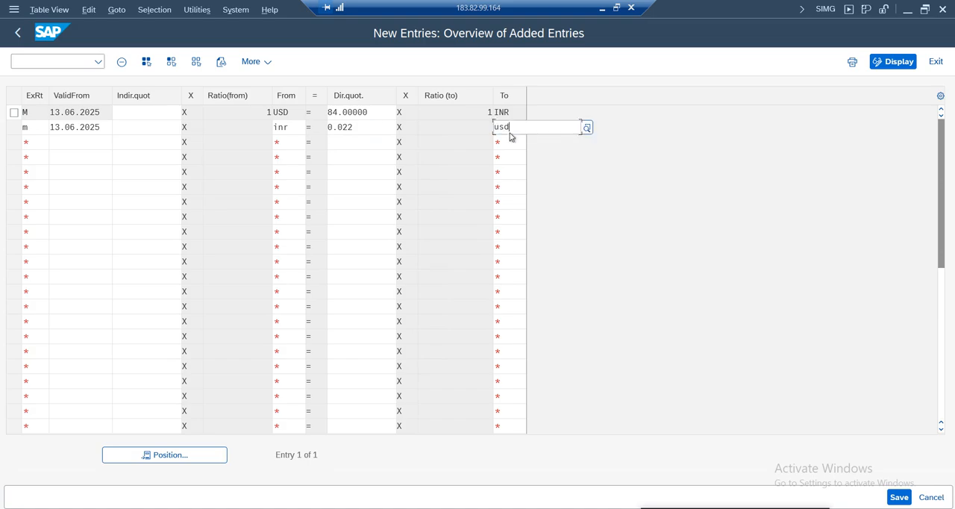
pyautogui.press('Return')
pyautogui.hotkey('ctrl', 's')
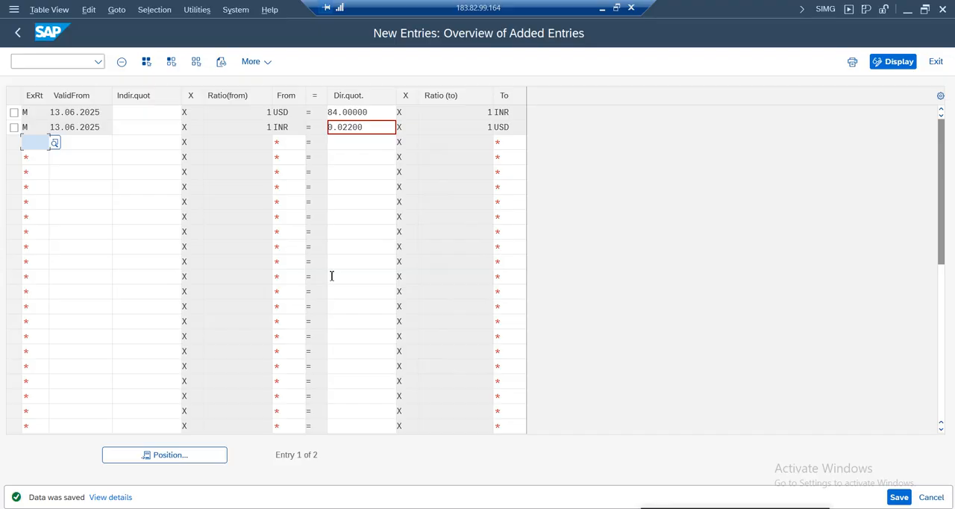
pyautogui.click(903, 501)
# Switch to the SAP Easy Access session and open FB50 - Enter G/L Account Document under General Ledger document entry
pyautogui.click(384, 508)
pyautogui.click(160, 450)
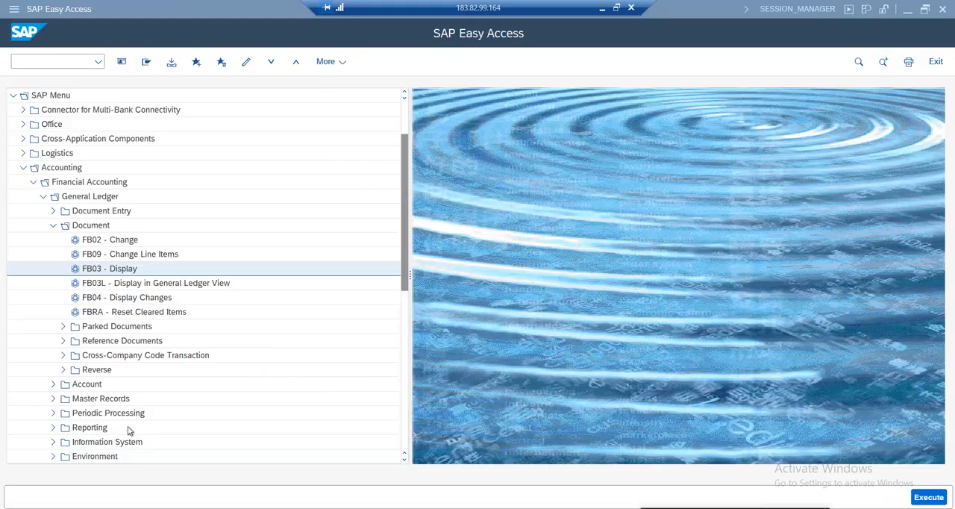
pyautogui.click(53, 224)
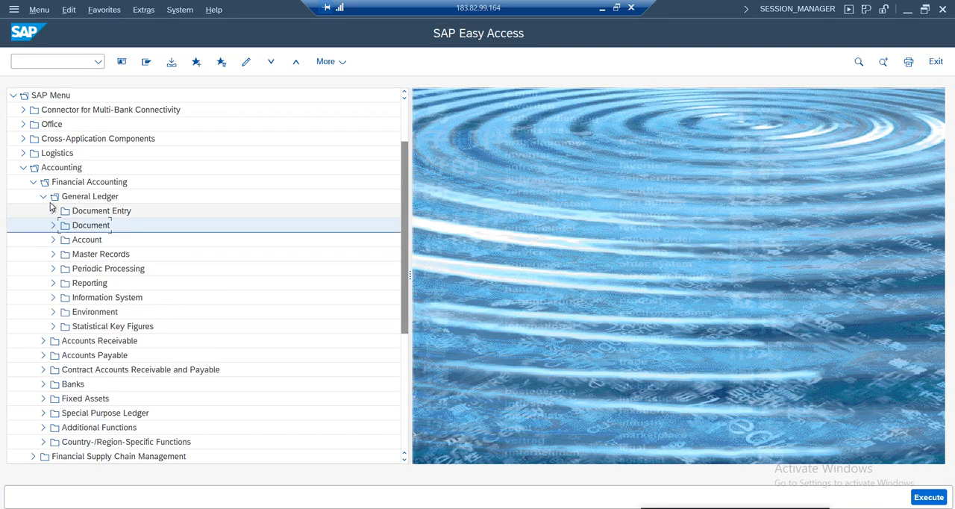
pyautogui.click(53, 211)
pyautogui.doubleClick(117, 225)
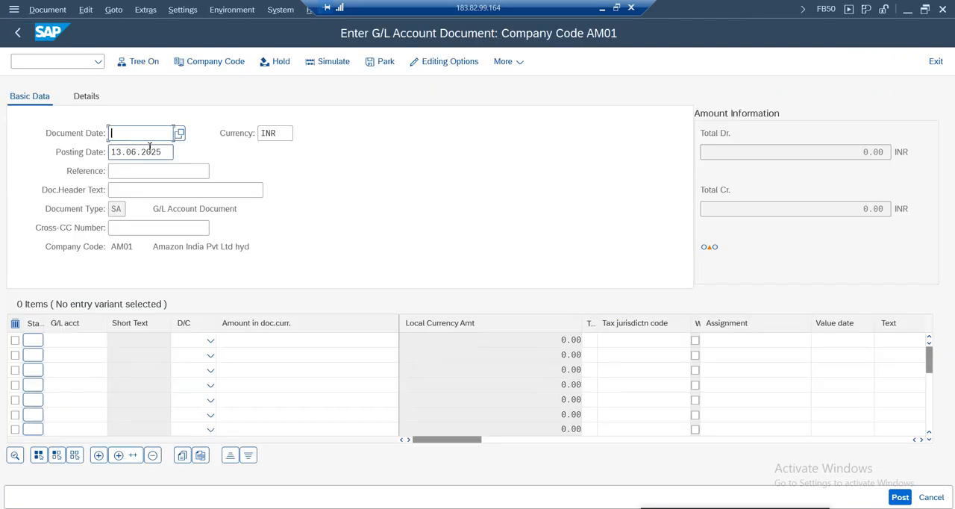
# Set the G/L document's date to 13.06.2025 and check its posting date
pyautogui.click(118, 133)
pyautogui.click(138, 151)
pyautogui.click(141, 156)
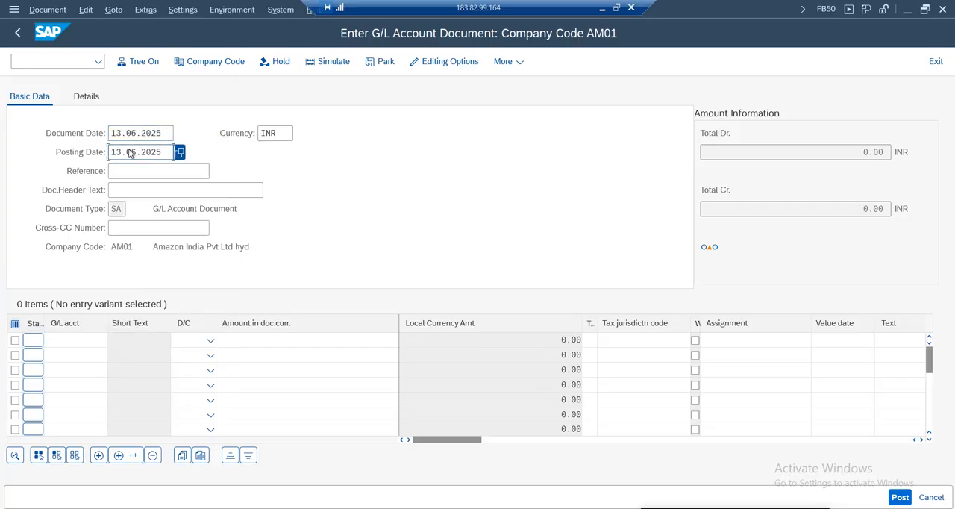
pyautogui.moveTo(166, 153); pyautogui.dragTo(68, 142)
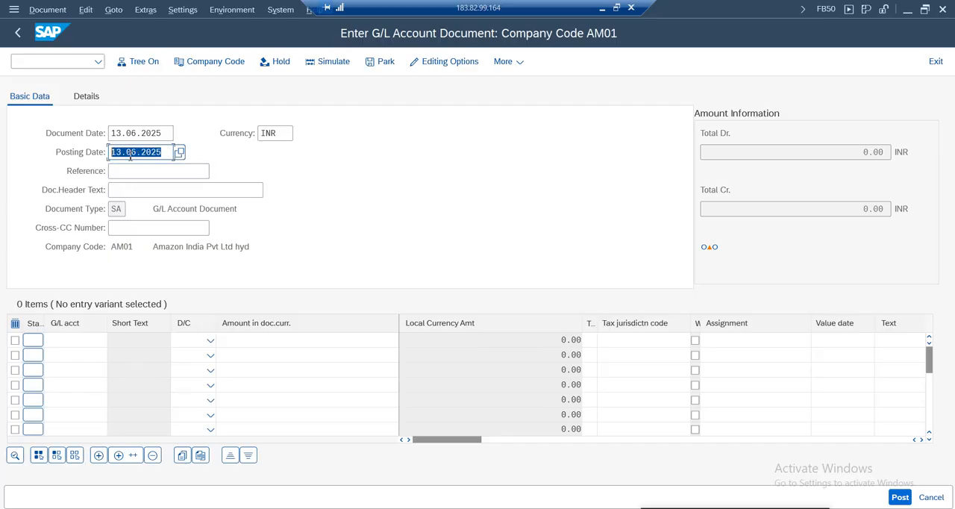
pyautogui.moveTo(168, 153); pyautogui.dragTo(104, 152)
# Enter "Exch Rate test" as the document header text and copy it into the reference
pyautogui.click(132, 190)
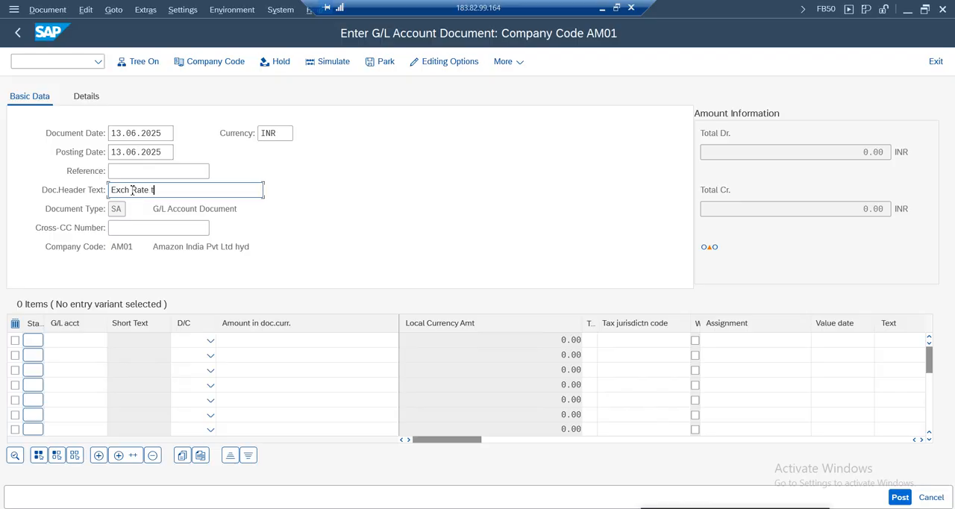
pyautogui.moveTo(178, 191); pyautogui.dragTo(48, 192)
pyautogui.hotkey('ctrl', 'c')
pyautogui.click(117, 171)
pyautogui.hotkey('ctrl', 'v')
# Set the document currency to USD
pyautogui.click(285, 140)
pyautogui.press('BackSpace')
pyautogui.press('BackSpace')
pyautogui.press('BackSpace')
pyautogui.write('us')
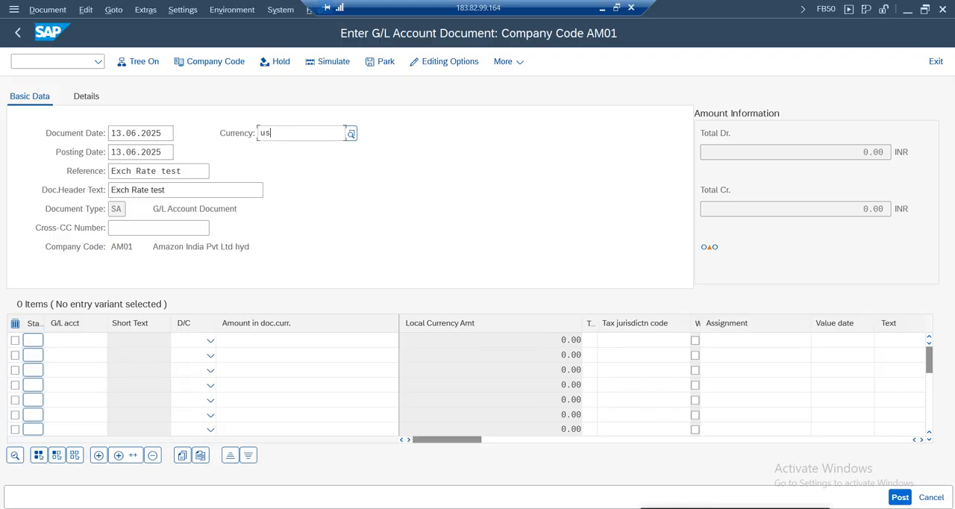
pyautogui.write('d')
# Add a debit line for G/L account 1000 and a credit line for G/L account 4001
pyautogui.click(74, 341)
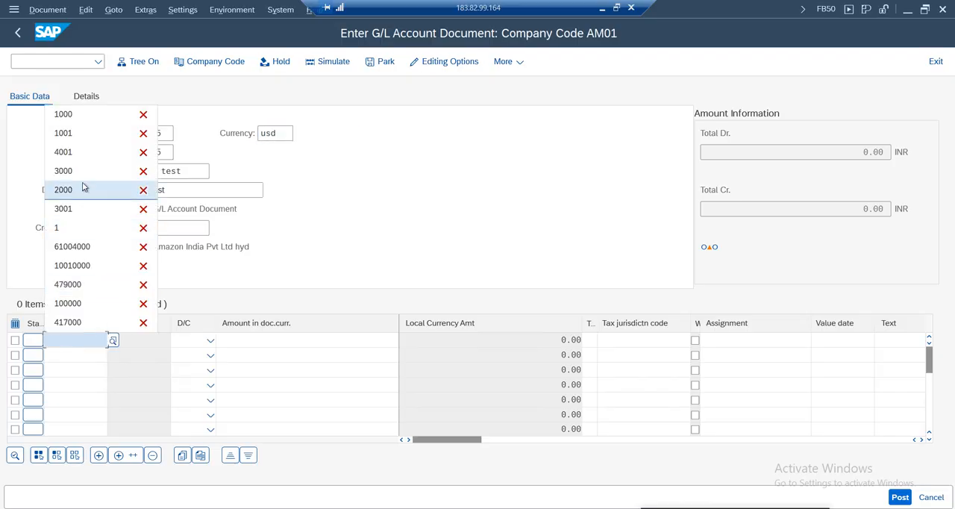
pyautogui.click(75, 120)
pyautogui.click(81, 355)
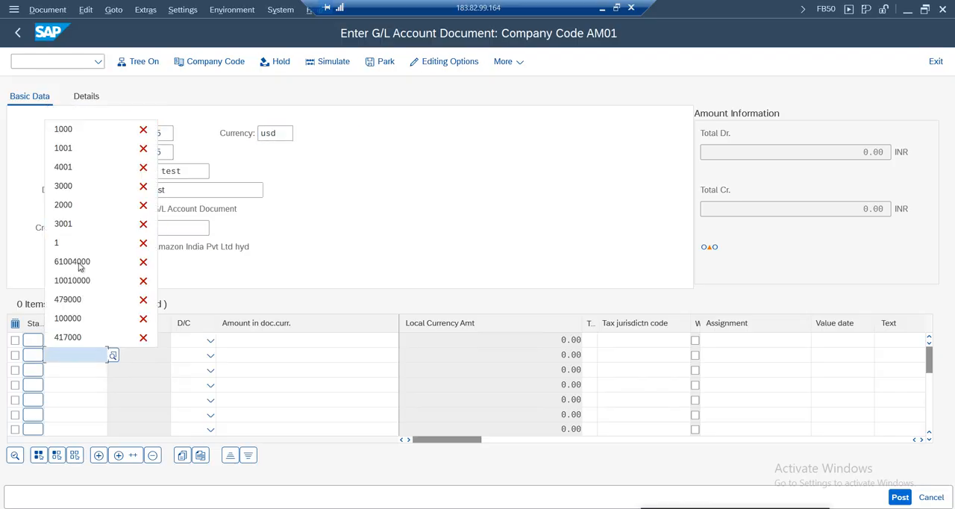
pyautogui.click(75, 166)
pyautogui.click(209, 340)
pyautogui.click(186, 375)
pyautogui.click(209, 355)
pyautogui.click(190, 371)
# Enter an amount of 1 on both the debit and credit lines and simulate the document
pyautogui.click(343, 340)
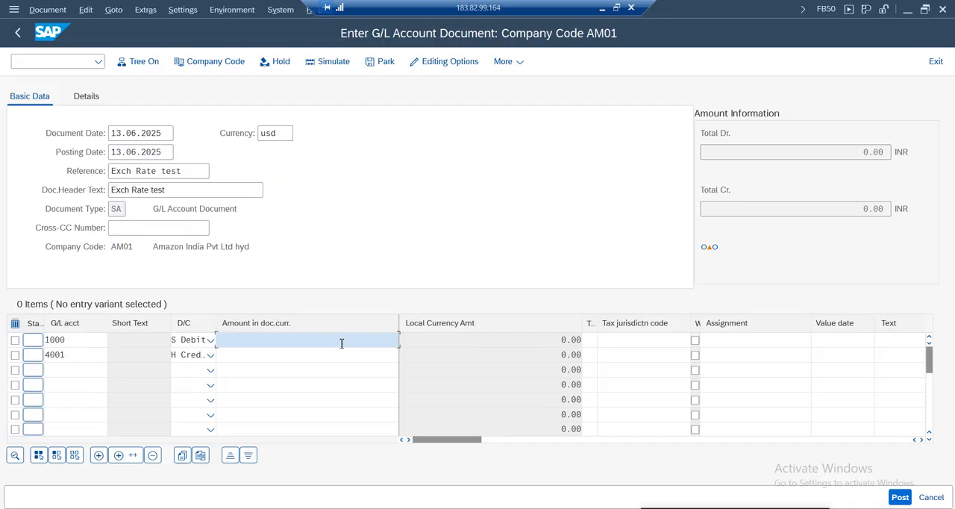
pyautogui.write('1')
pyautogui.click(379, 348)
pyautogui.click(382, 351)
pyautogui.write('1')
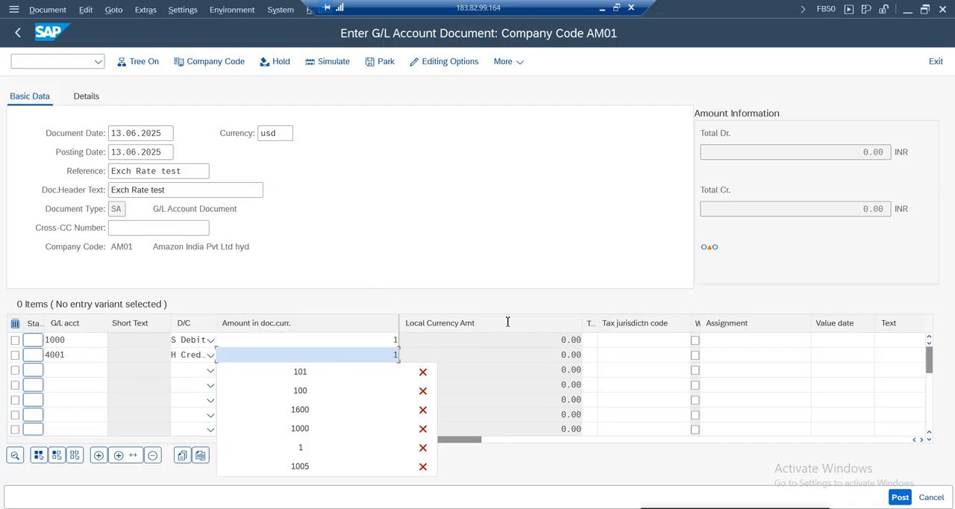
pyautogui.click(339, 64)
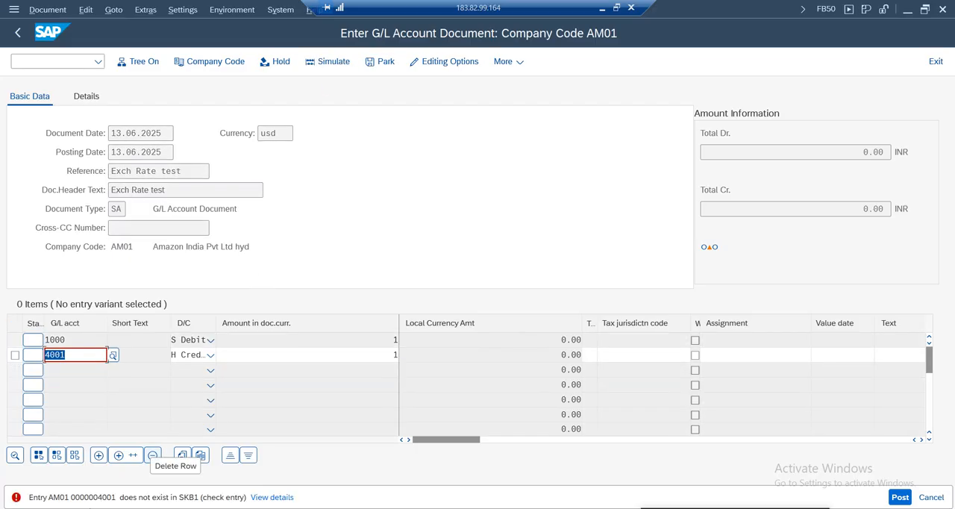
# Replace the credit line's G/L account with 1001 and proceed to the simulated document overview
pyautogui.click(83, 355)
pyautogui.press('BackSpace')
pyautogui.press('BackSpace')
pyautogui.press('BackSpace')
pyautogui.press('BackSpace')
pyautogui.write('1001')
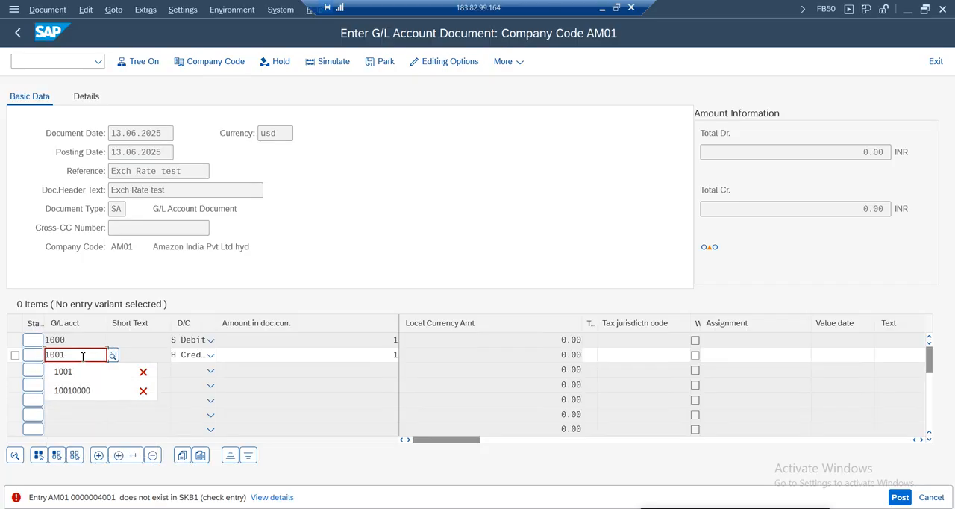
pyautogui.press('Return')
# Review the cash and bank line items in the simulated document and post it
pyautogui.click(376, 302)
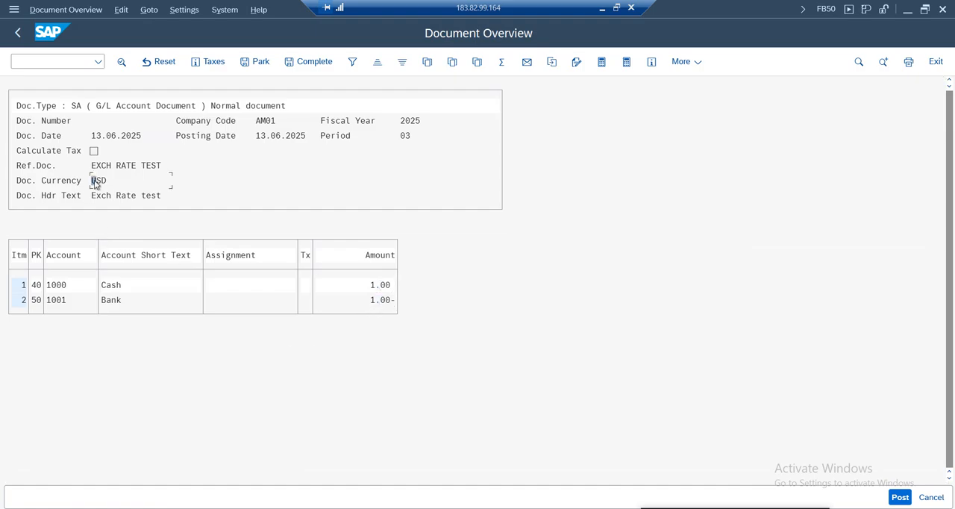
pyautogui.click(378, 286)
pyautogui.click(378, 302)
pyautogui.hotkey('ctrl', 's')
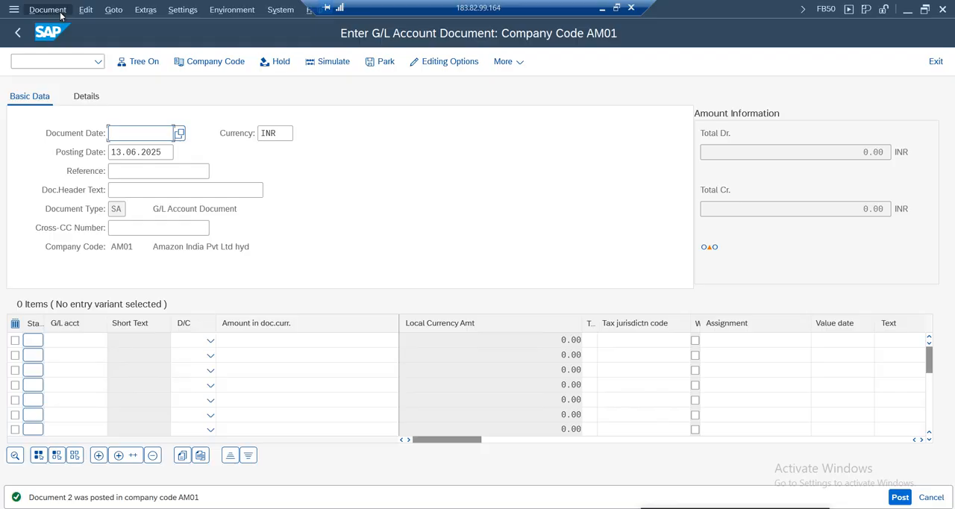
# Display the posted document and show its line item amounts in local currency
pyautogui.click(51, 10)
pyautogui.click(57, 44)
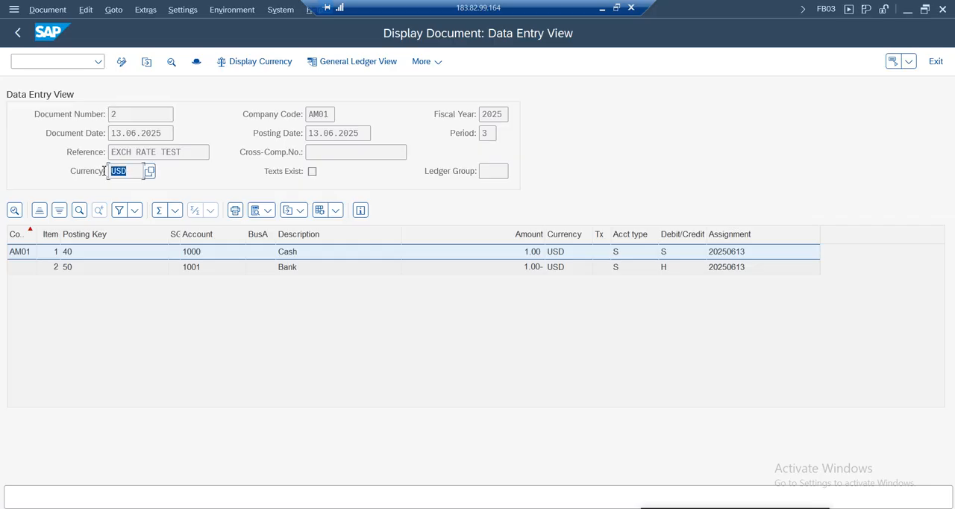
pyautogui.click(260, 62)
pyautogui.moveTo(296, 217); pyautogui.dragTo(516, 194)
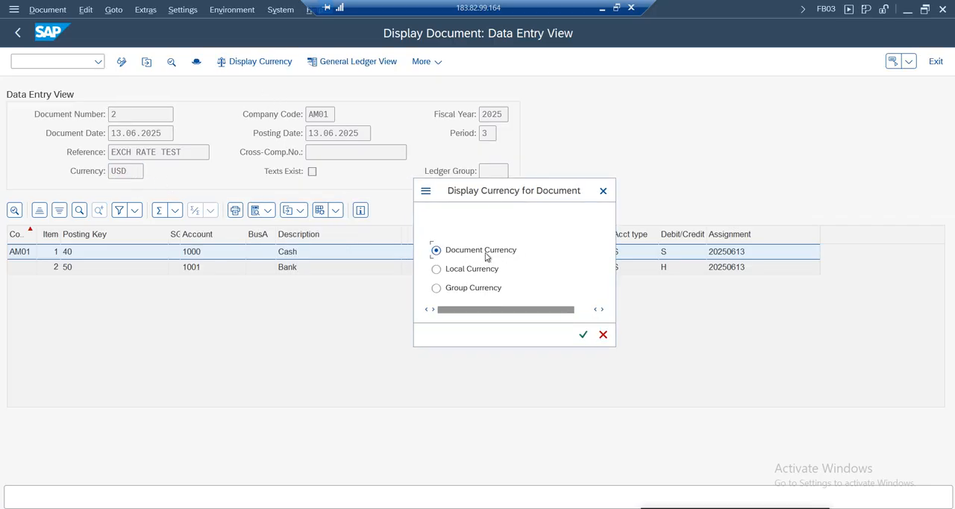
pyautogui.click(461, 271)
pyautogui.click(583, 335)
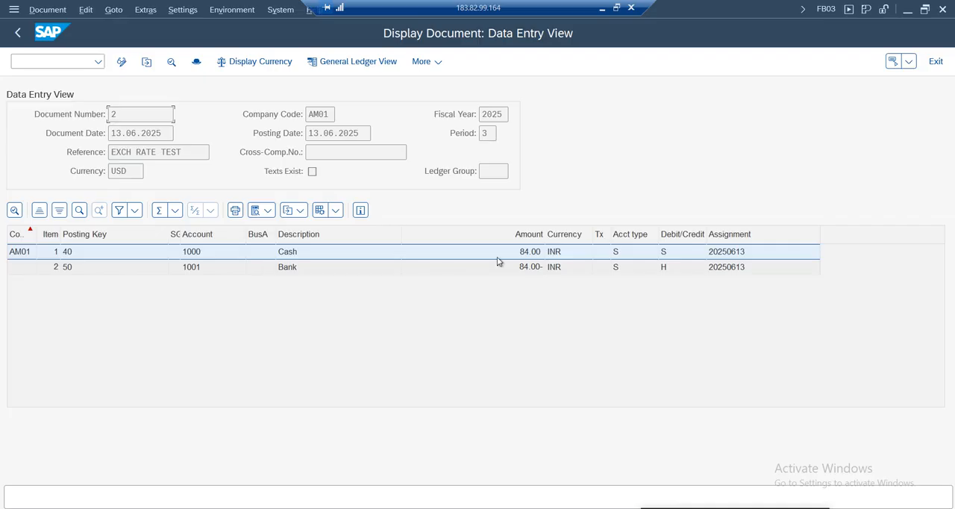
pyautogui.click(536, 266)
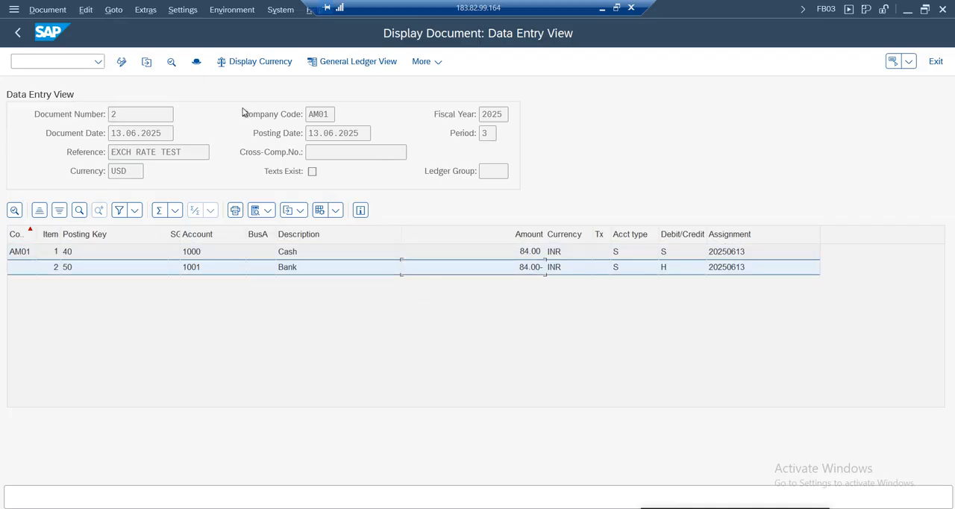
# Change the display currency again to compare the line item amounts, returning the view to USD
pyautogui.click(261, 62)
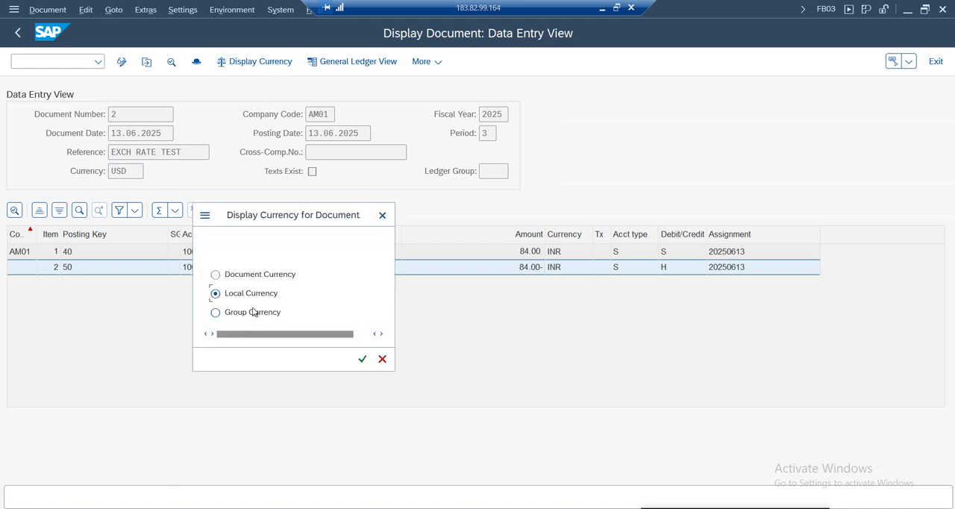
pyautogui.click(362, 359)
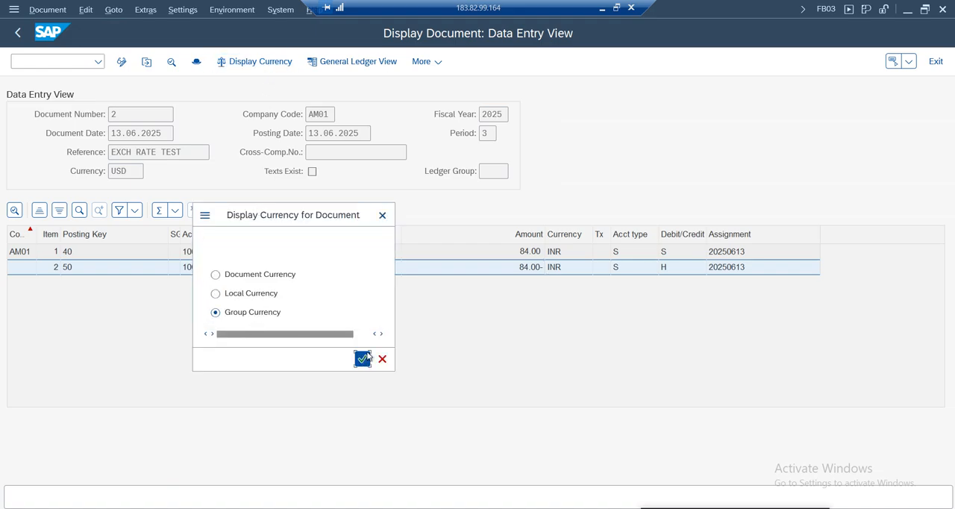
pyautogui.click(525, 268)
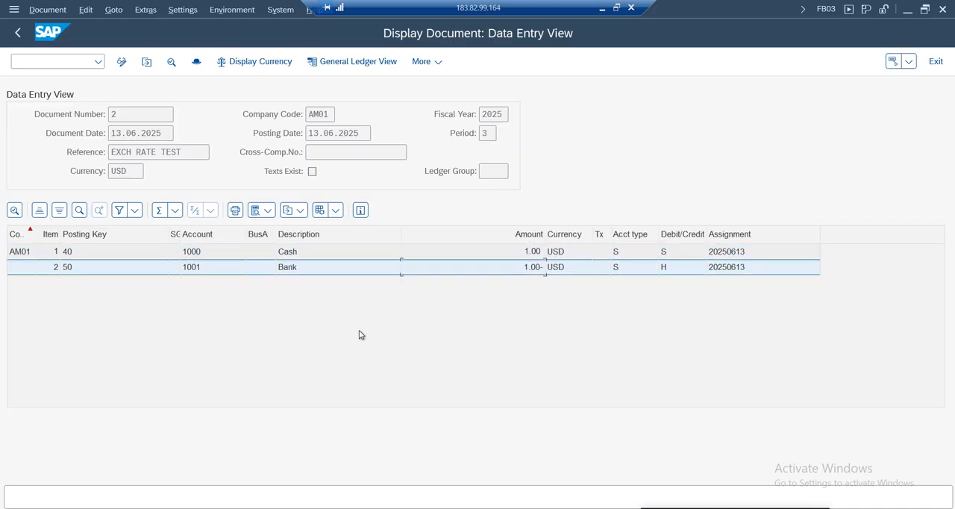
# Leave the document display and exit G/L account document entry without saving, returning to the SAP Easy Access menu
pyautogui.click(17, 32)
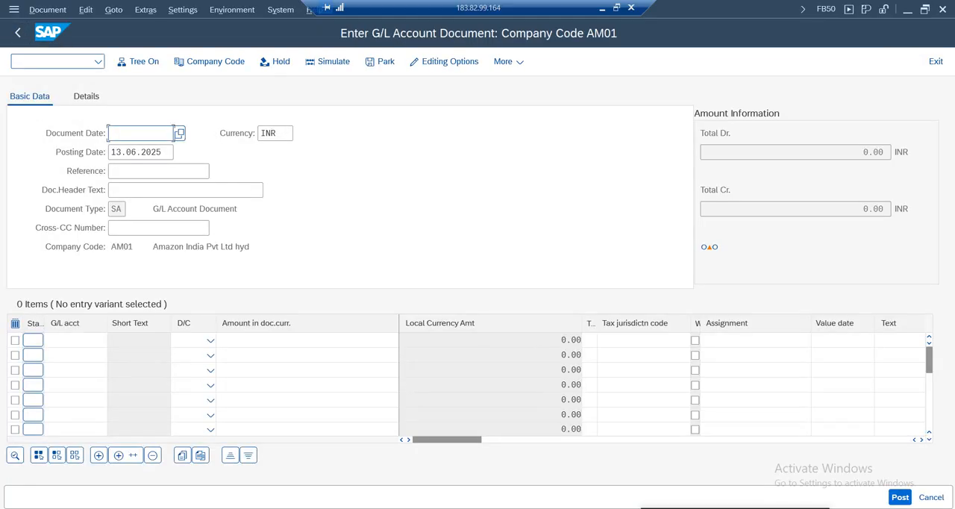
pyautogui.click(17, 32)
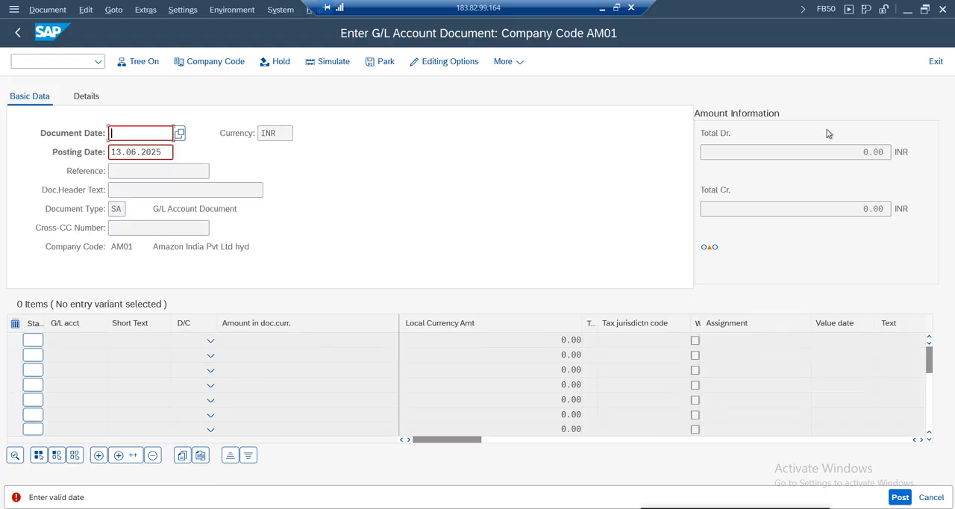
pyautogui.click(934, 63)
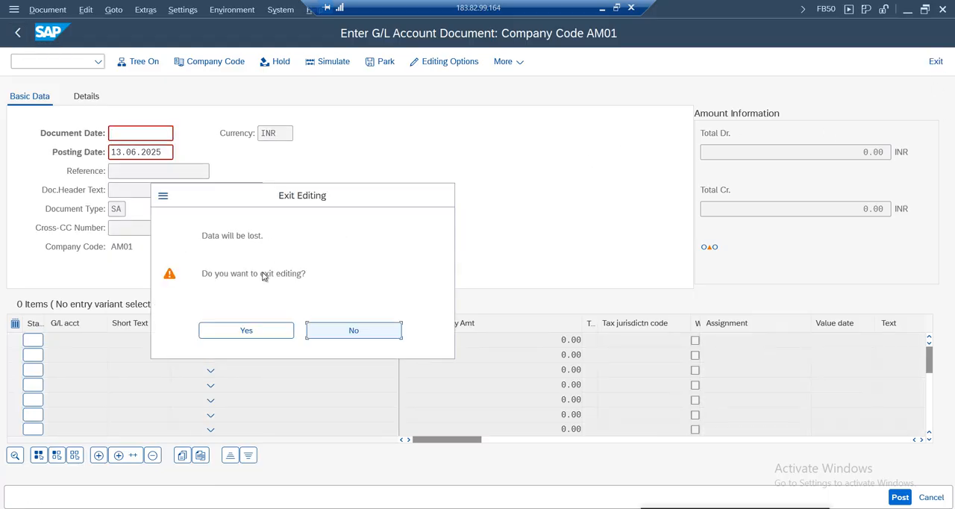
pyautogui.click(246, 331)
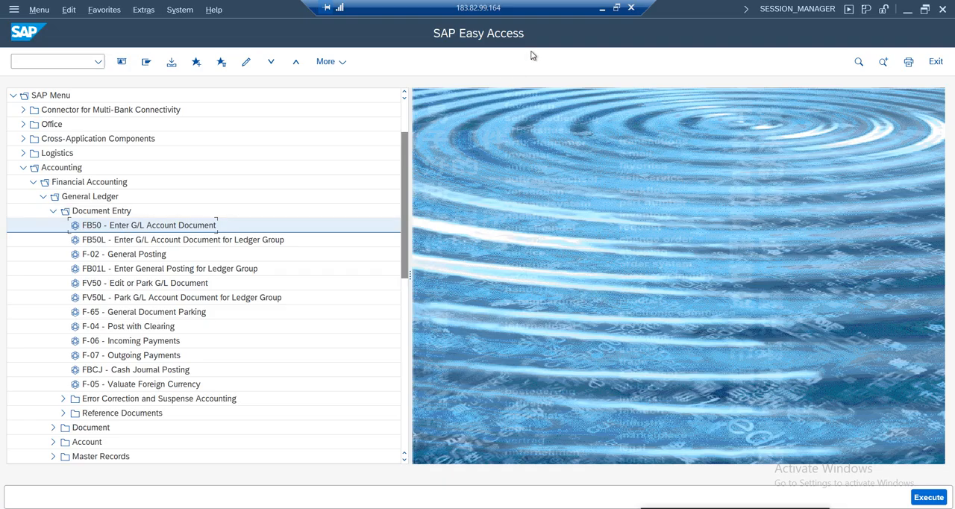
# Switch to the Google Sheets working notes and enter FB50 in column D beside Test under Exchange Rate Configuration settings
pyautogui.click(602, 9)
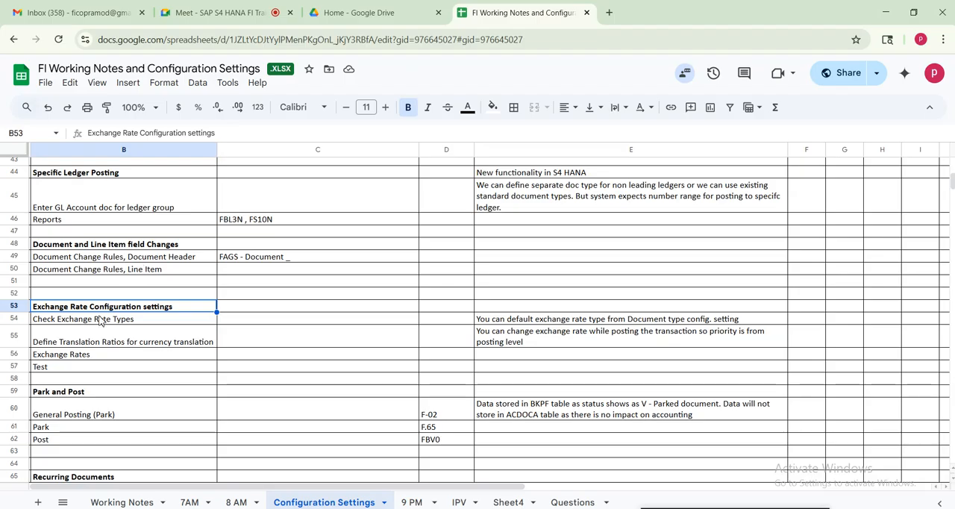
pyautogui.click(84, 354)
pyautogui.moveTo(69, 307); pyautogui.dragTo(602, 371)
pyautogui.click(79, 321)
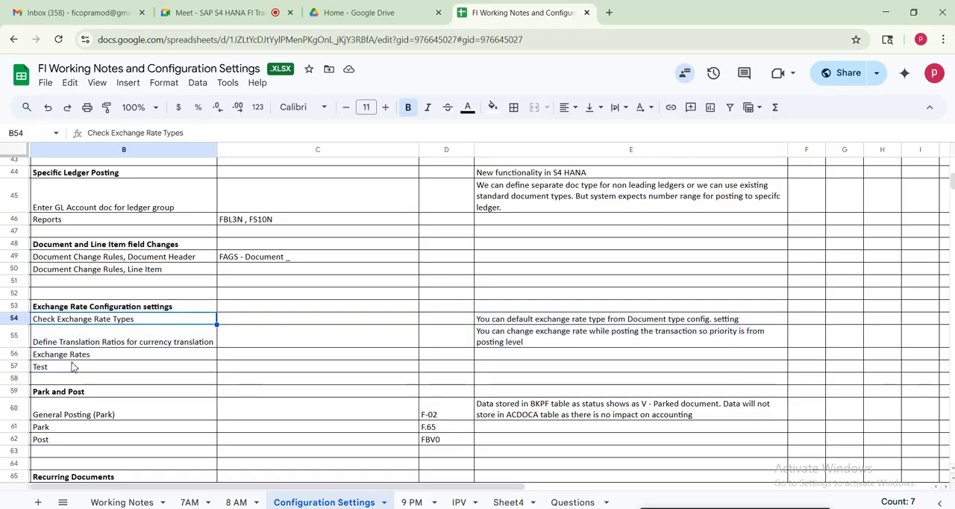
pyautogui.click(64, 366)
pyautogui.click(435, 368)
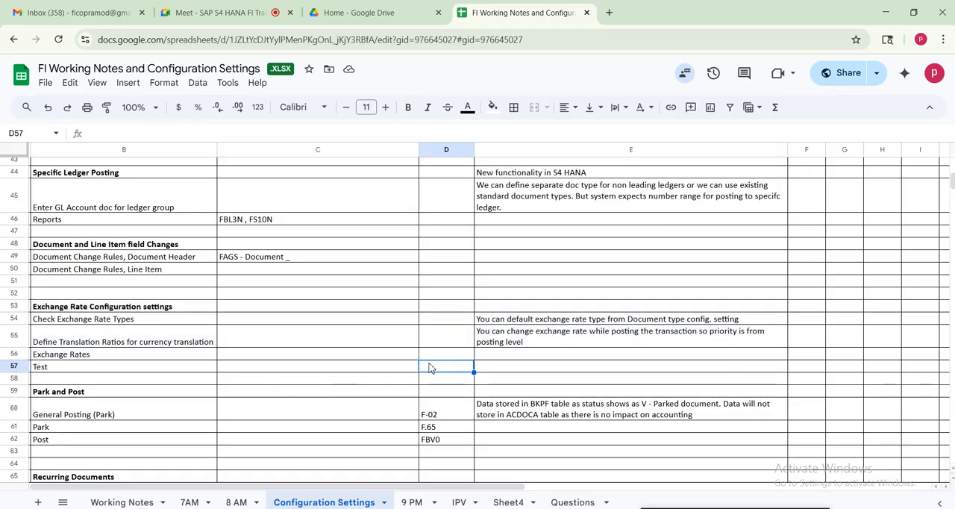
pyautogui.write('FB50')
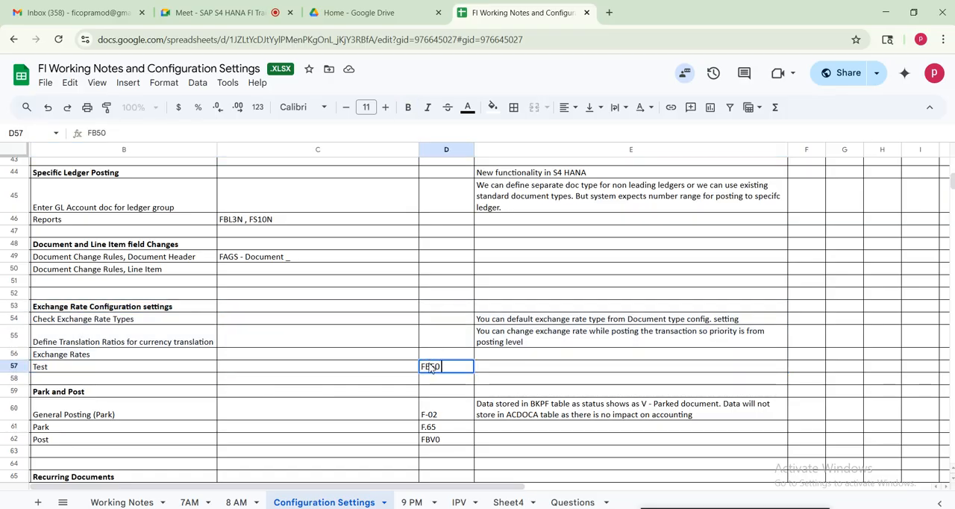
pyautogui.press('Tab')
pyautogui.press('Tab')
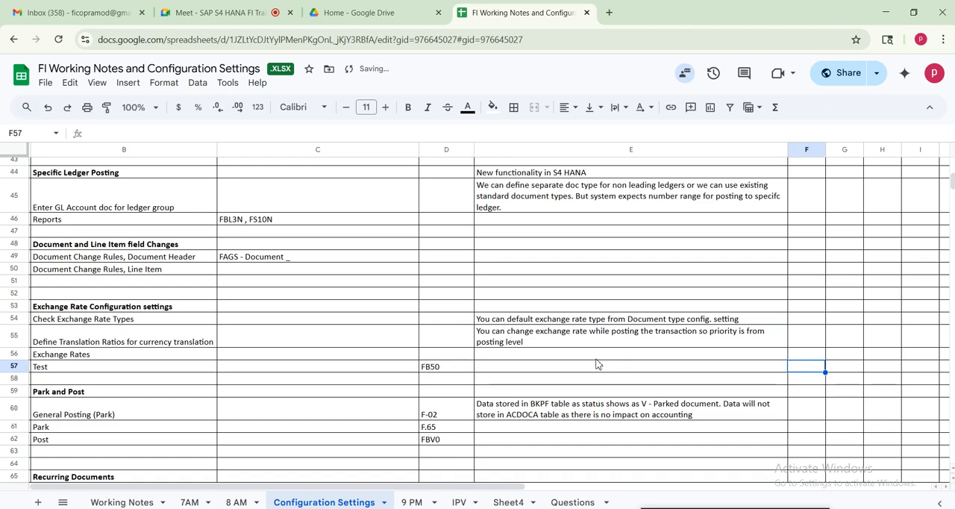
# Review the notes on defaulting the exchange rate type from the document type and changing the rate during posting
pyautogui.click(575, 367)
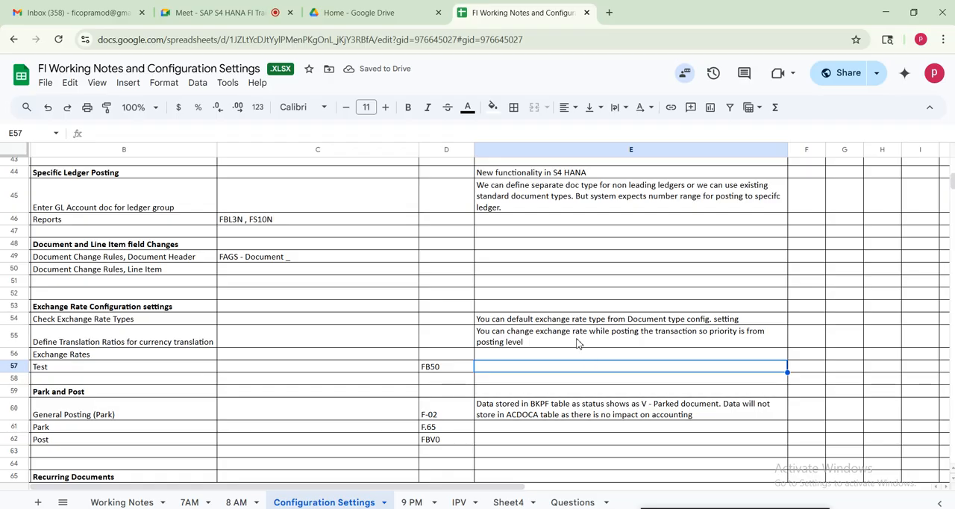
pyautogui.click(562, 320)
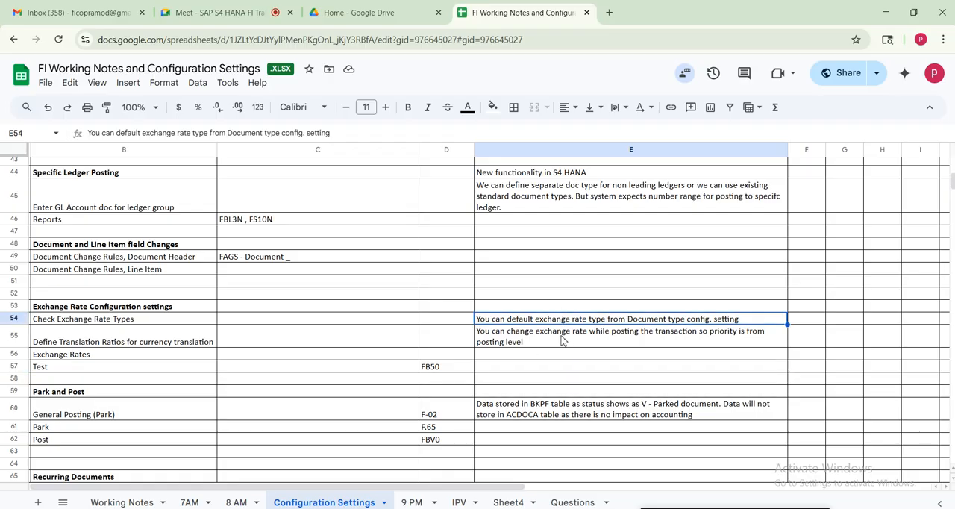
pyautogui.click(561, 339)
pyautogui.click(449, 320)
pyautogui.click(555, 322)
# Switch back to SAP and open the document types table with transaction OBA7 in display mode
pyautogui.click(412, 508)
pyautogui.click(77, 62)
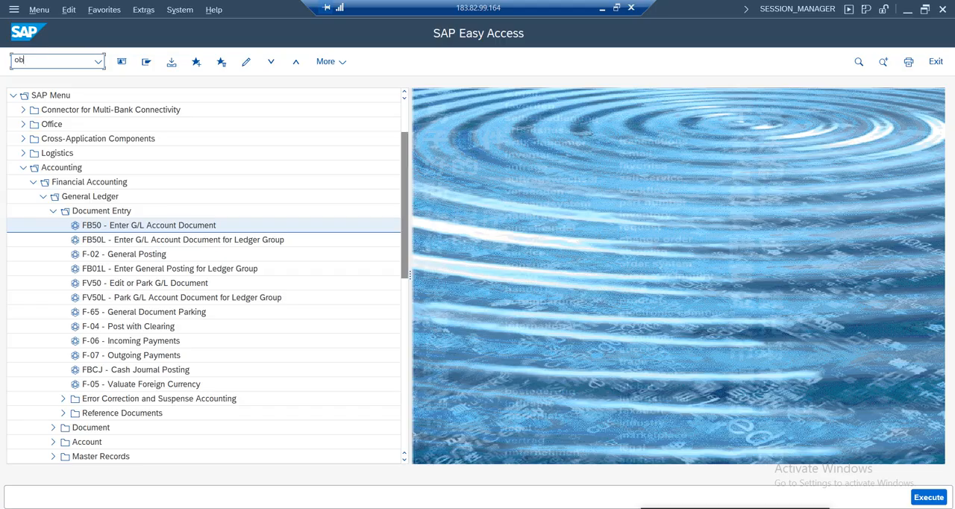
pyautogui.press('Return')
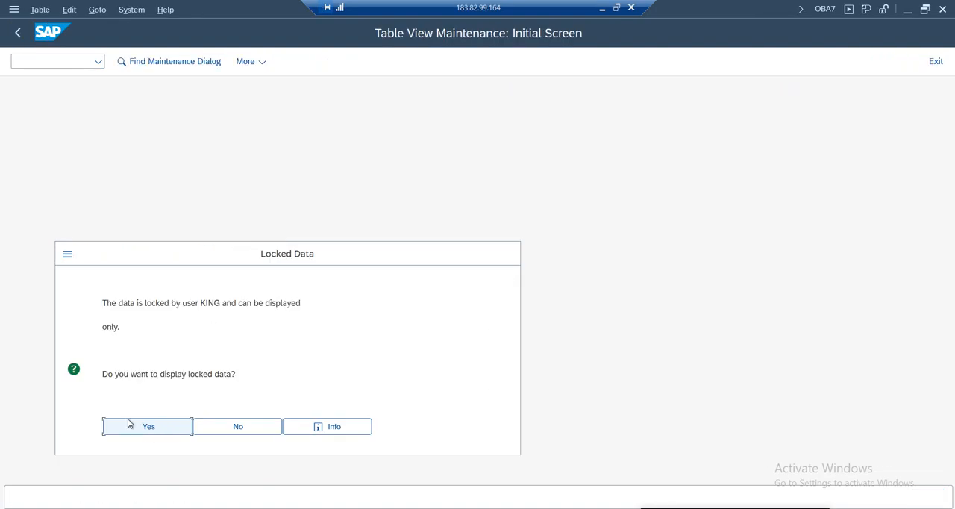
pyautogui.click(129, 422)
# Find document type SA, open its details and examine the default Exchange Rate Type for FC Documents field
pyautogui.click(177, 455)
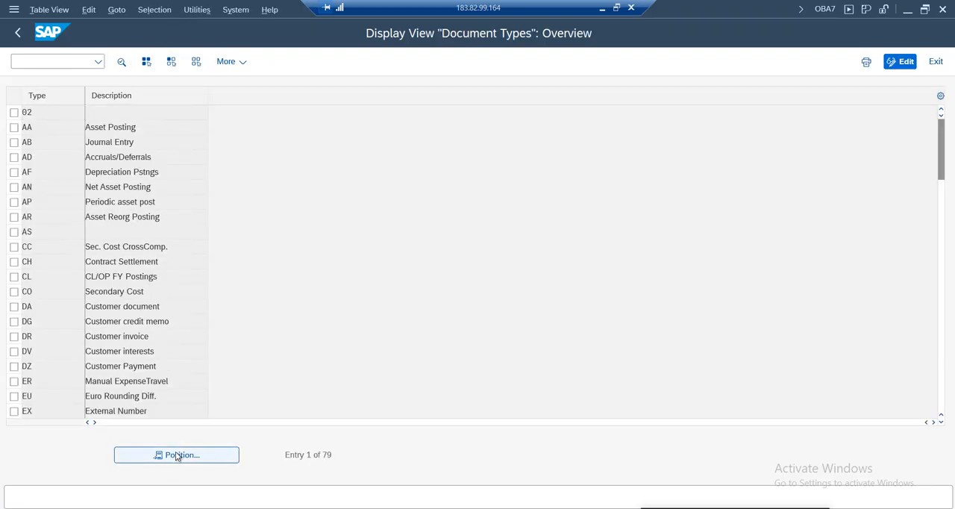
pyautogui.write('sa')
pyautogui.press('Return')
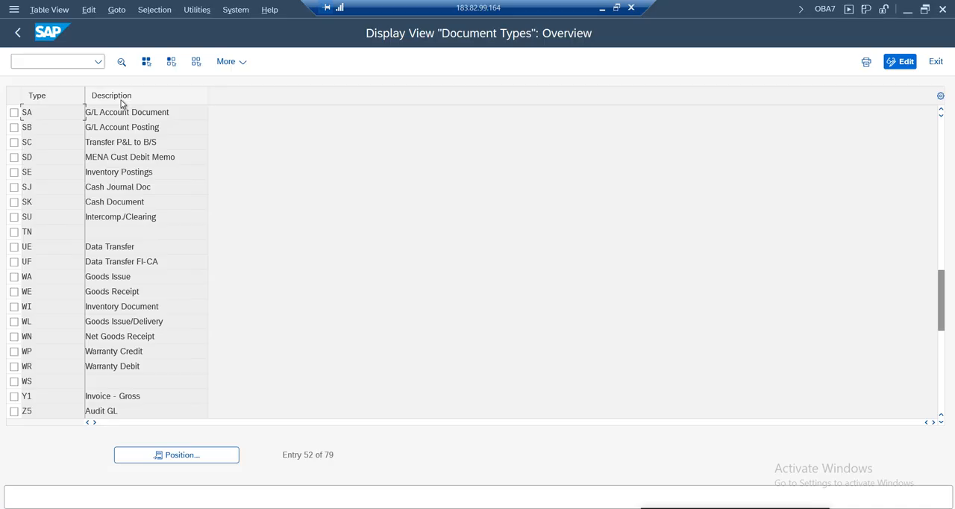
pyautogui.doubleClick(118, 114)
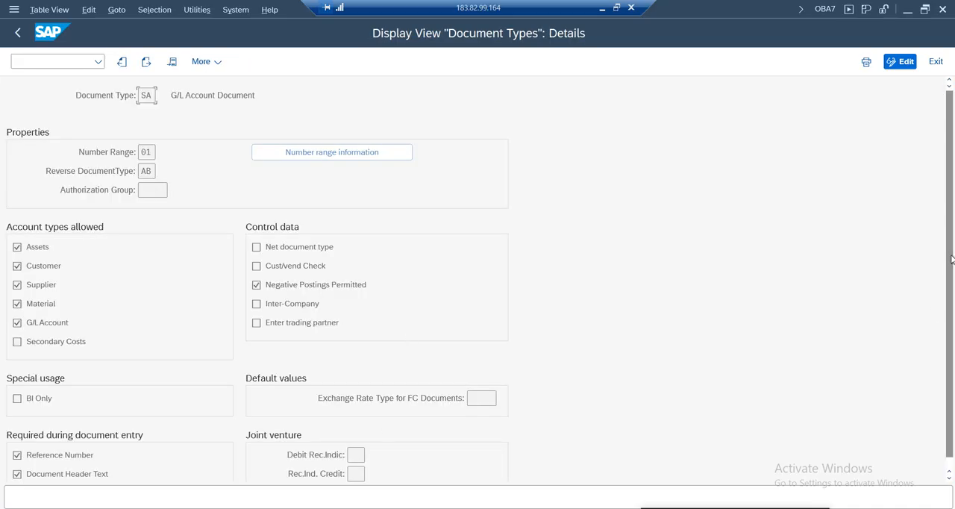
pyautogui.scroll(-1, 951, 246)
pyautogui.click(480, 387)
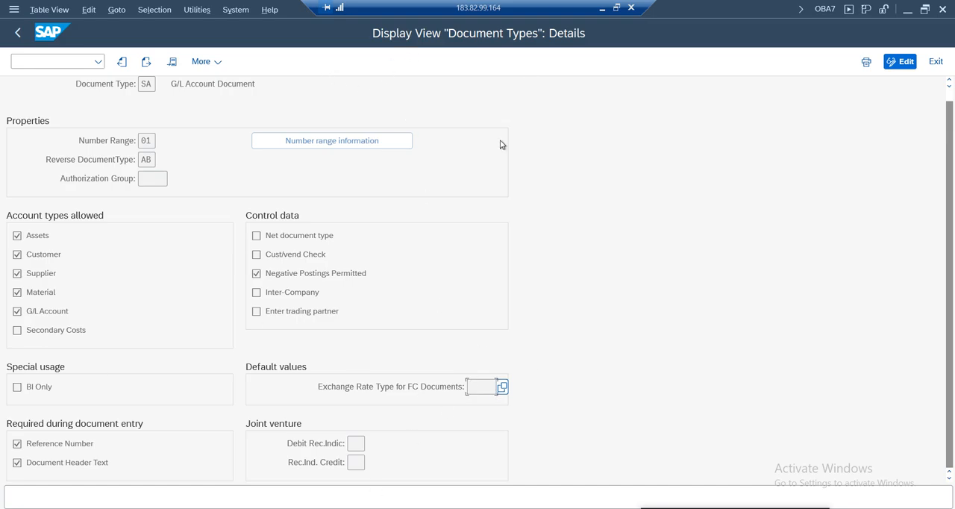
# Leave the document type details and start FB50 with date 13.06.2025, currency USD, and Exch Rate test as reference and header text
pyautogui.click(16, 34)
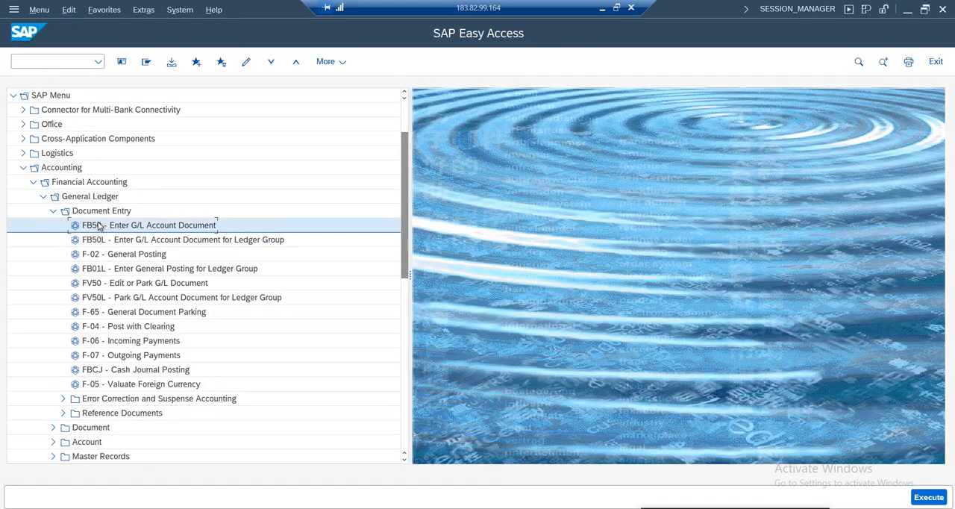
pyautogui.doubleClick(102, 226)
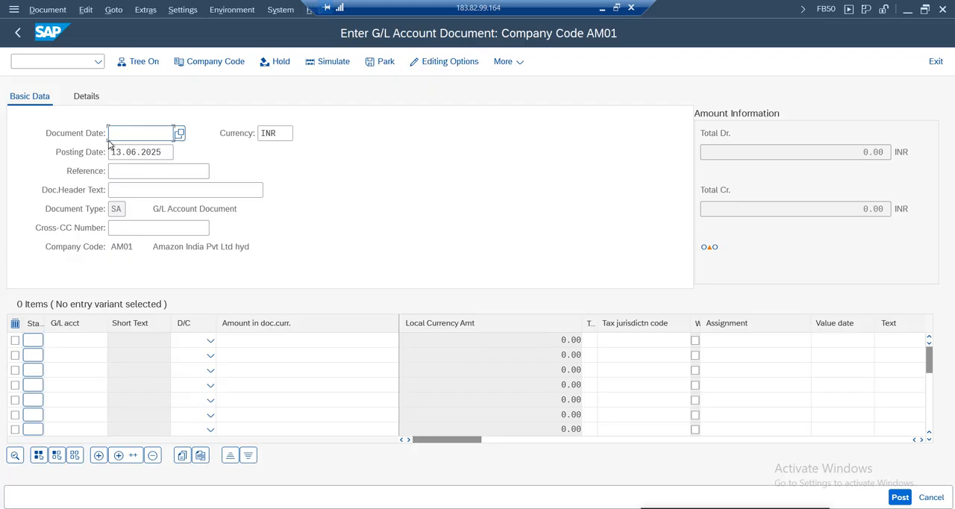
pyautogui.press('space')
pyautogui.click(129, 152)
pyautogui.click(288, 134)
pyautogui.press('BackSpace')
pyautogui.press('BackSpace')
pyautogui.press('BackSpace')
pyautogui.write('u')
pyautogui.press('BackSpace')
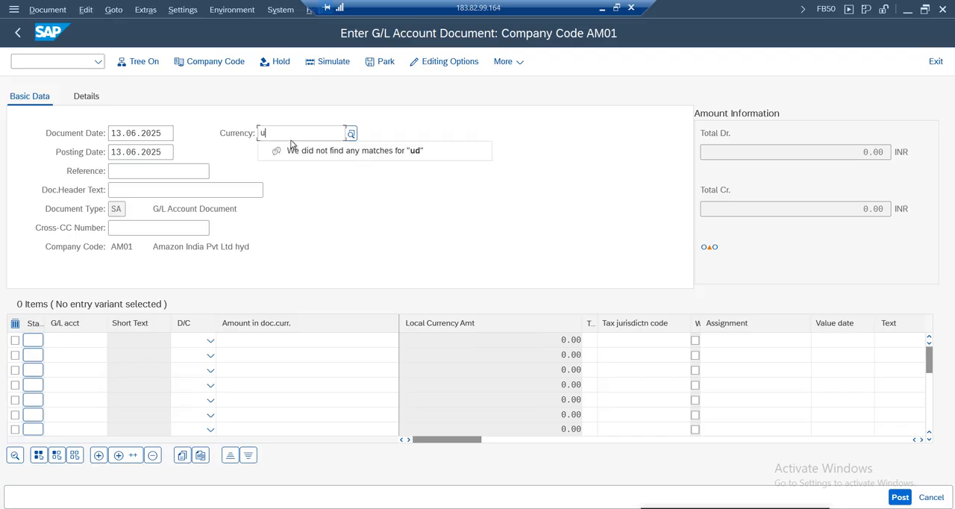
pyautogui.click(121, 174)
pyautogui.click(129, 191)
pyautogui.click(130, 189)
pyautogui.click(131, 208)
# Enter line items of 1 USD debiting G/L account 1000 and crediting G/L account 1001, and validate them
pyautogui.click(91, 341)
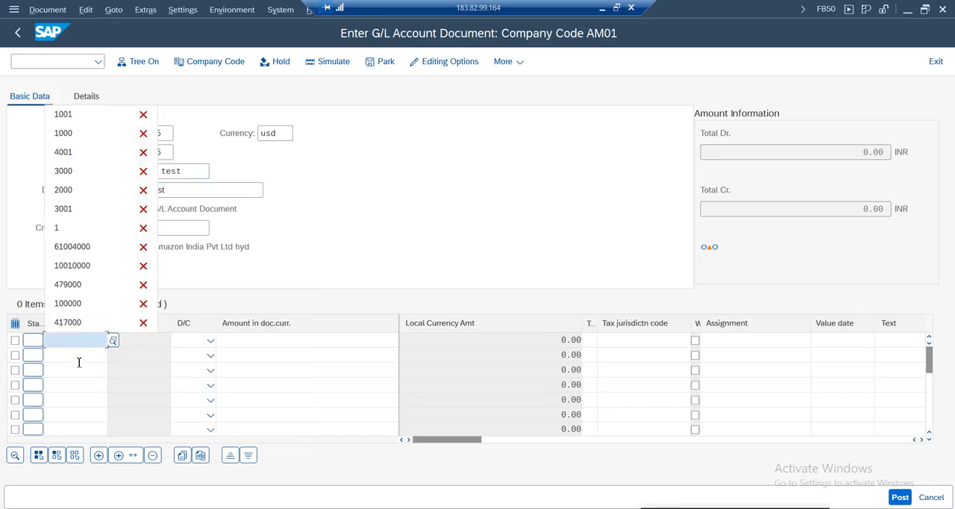
pyautogui.click(71, 133)
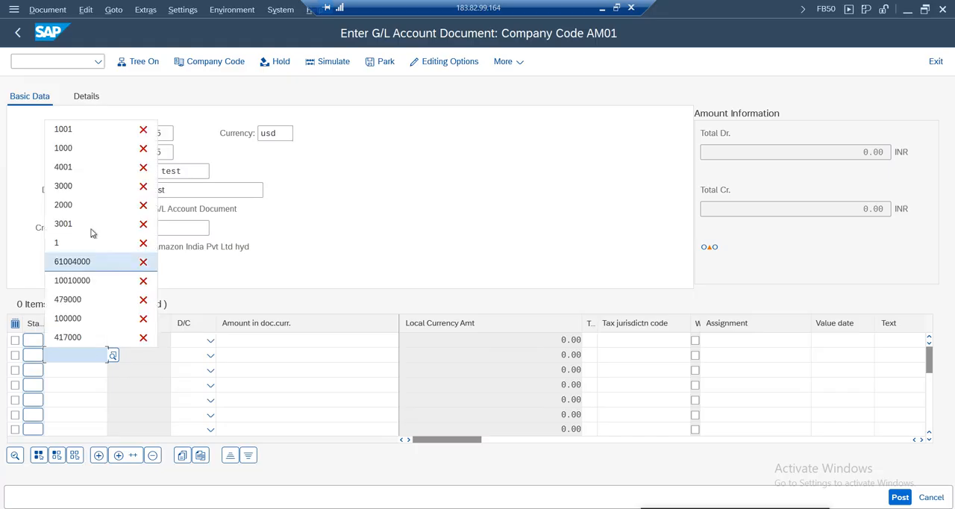
pyautogui.click(80, 130)
pyautogui.click(356, 342)
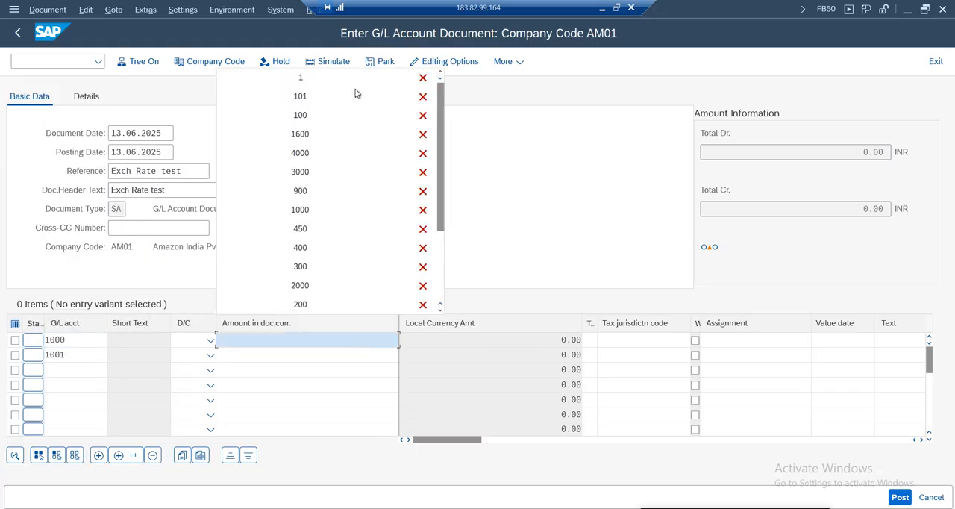
pyautogui.click(313, 77)
pyautogui.click(211, 339)
pyautogui.click(186, 373)
pyautogui.click(209, 355)
pyautogui.click(187, 370)
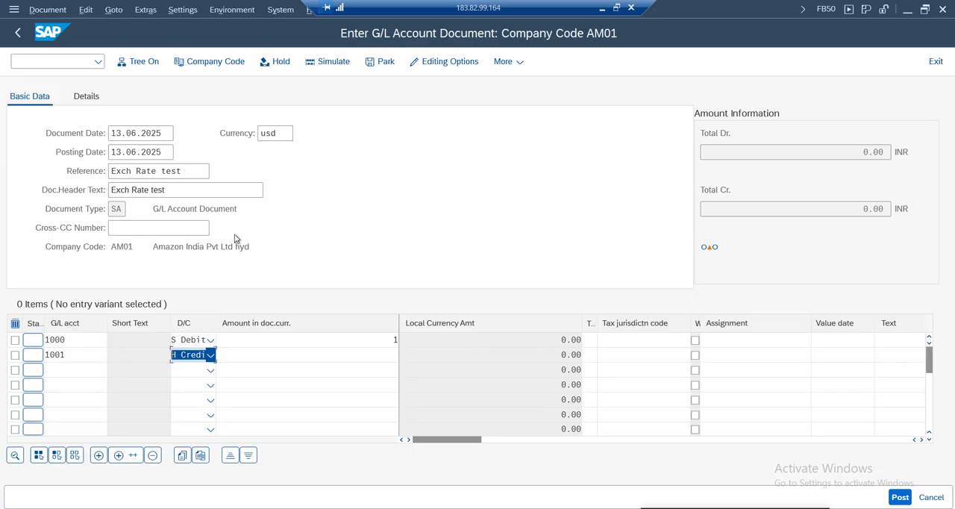
pyautogui.click(279, 211)
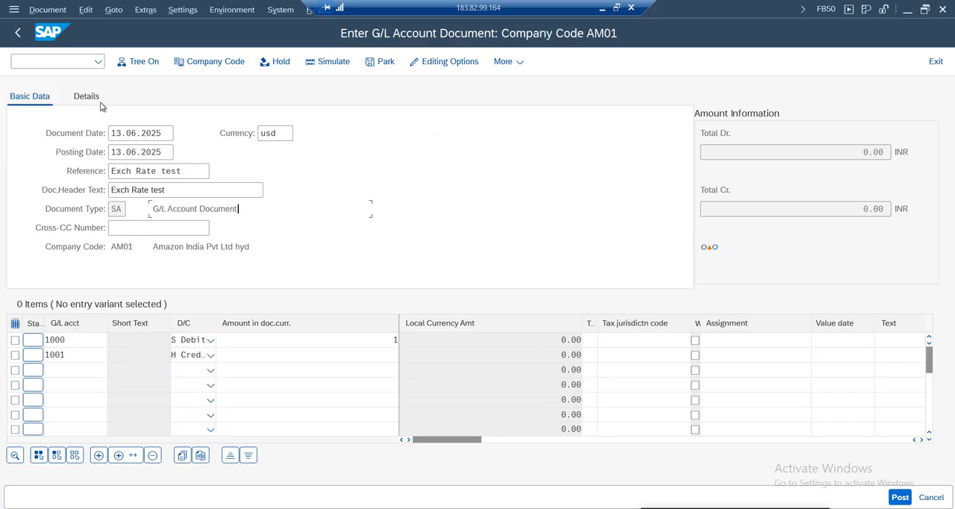
pyautogui.click(346, 358)
pyautogui.write('1')
pyautogui.press('Return')
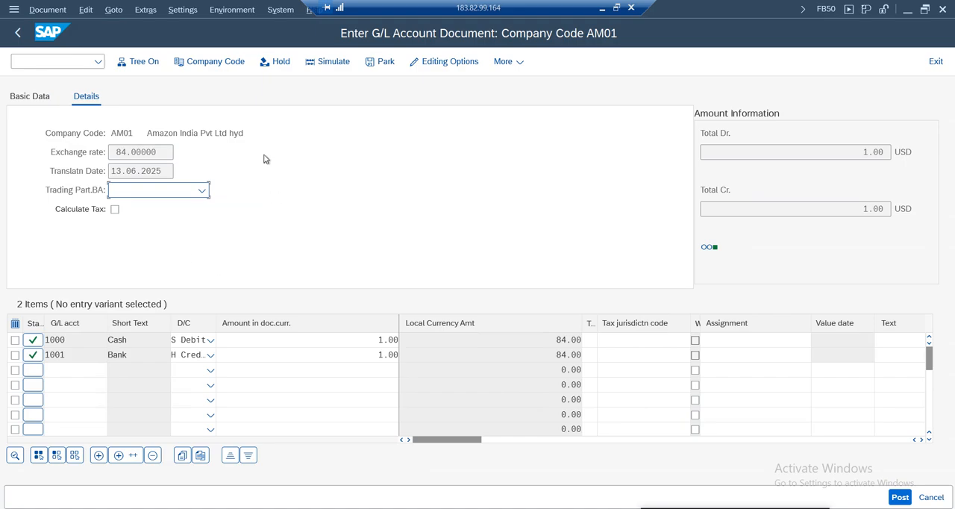
# Try to change the exchange rate in the document details, and exit the entry without posting
pyautogui.moveTo(158, 153); pyautogui.dragTo(74, 140)
pyautogui.click(139, 170)
pyautogui.moveTo(168, 153); pyautogui.dragTo(67, 154)
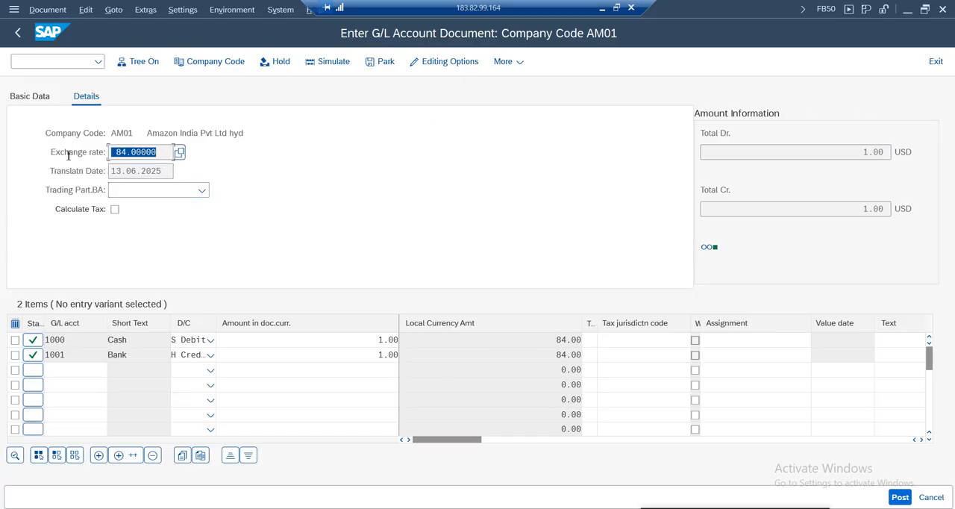
pyautogui.click(936, 61)
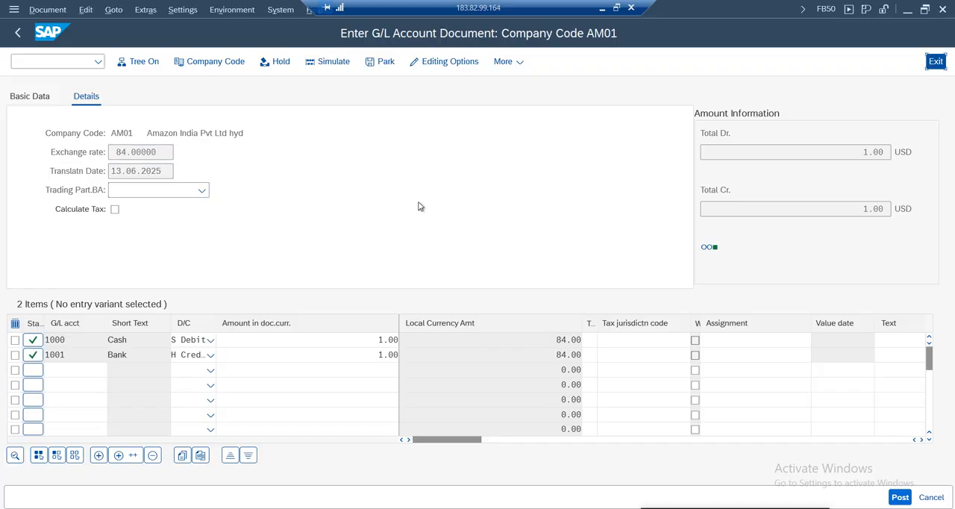
pyautogui.click(224, 329)
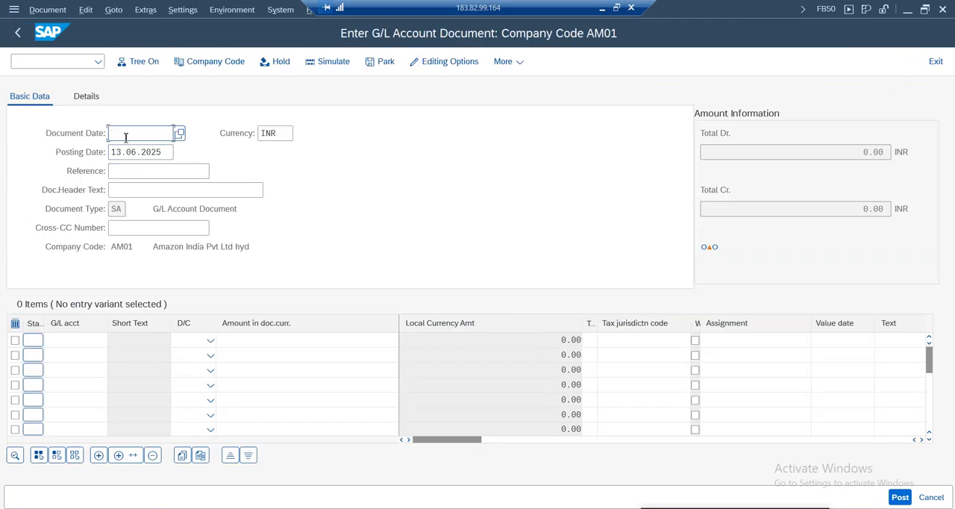
# Reopen FB50 and enter document date 13.06.2025, Exch Rate test as reference and header text, and currency USD
pyautogui.click(126, 135)
pyautogui.click(131, 152)
pyautogui.click(127, 171)
pyautogui.click(132, 189)
pyautogui.click(132, 190)
pyautogui.click(132, 208)
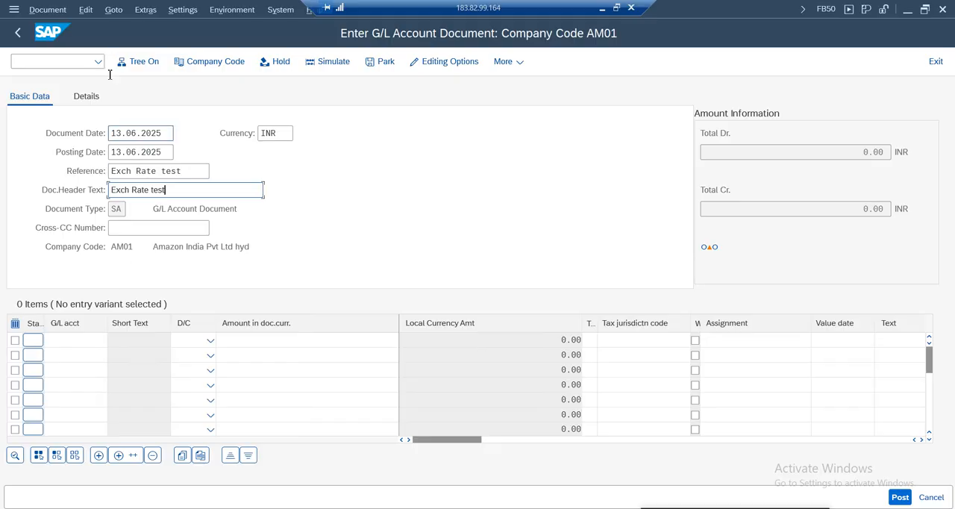
pyautogui.click(285, 134)
pyautogui.press('BackSpace')
pyautogui.write('y')
pyautogui.write('usd')
pyautogui.click(335, 207)
# Set the exchange rate in the document details to 88
pyautogui.click(86, 96)
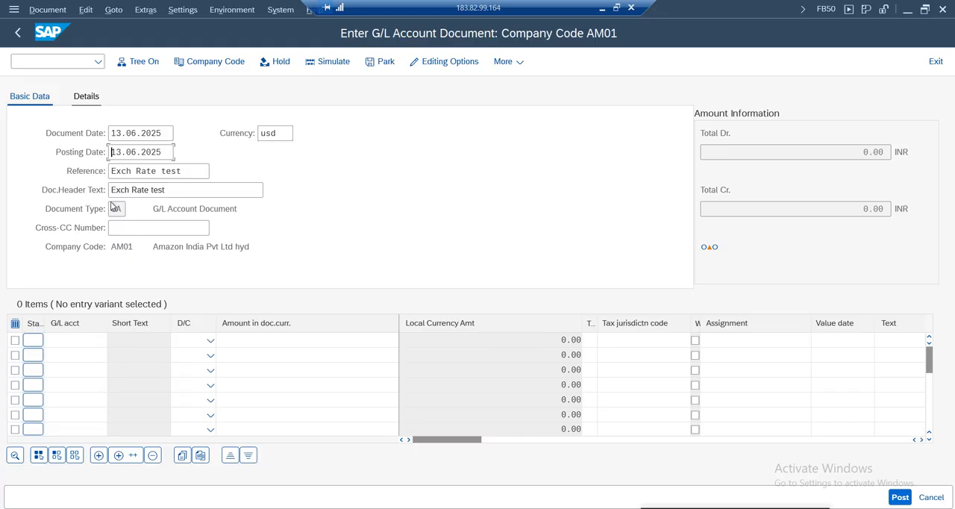
pyautogui.click(159, 153)
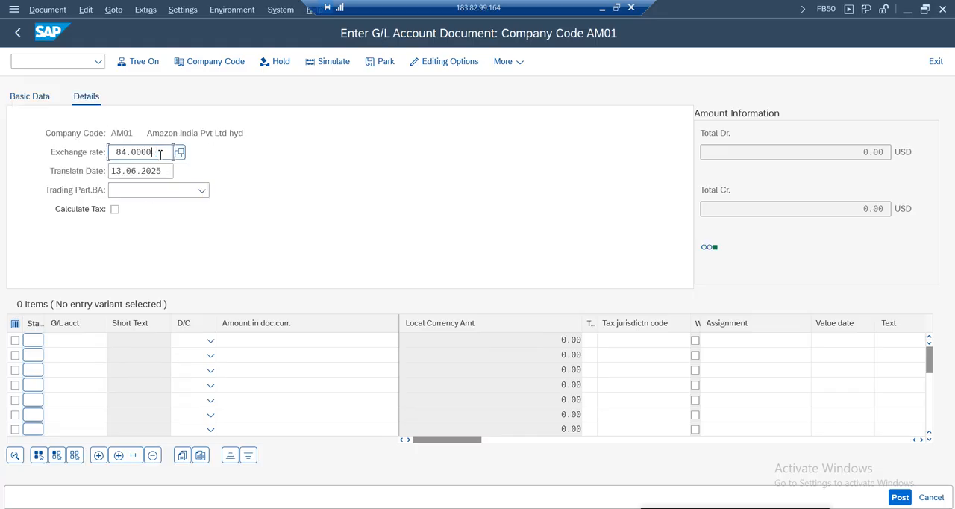
pyautogui.press('BackSpace')
pyautogui.press('BackSpace')
pyautogui.press('BackSpace')
pyautogui.write('88')
# Add two line items, debiting G/L account 1000 and crediting G/L account 1001
pyautogui.click(68, 343)
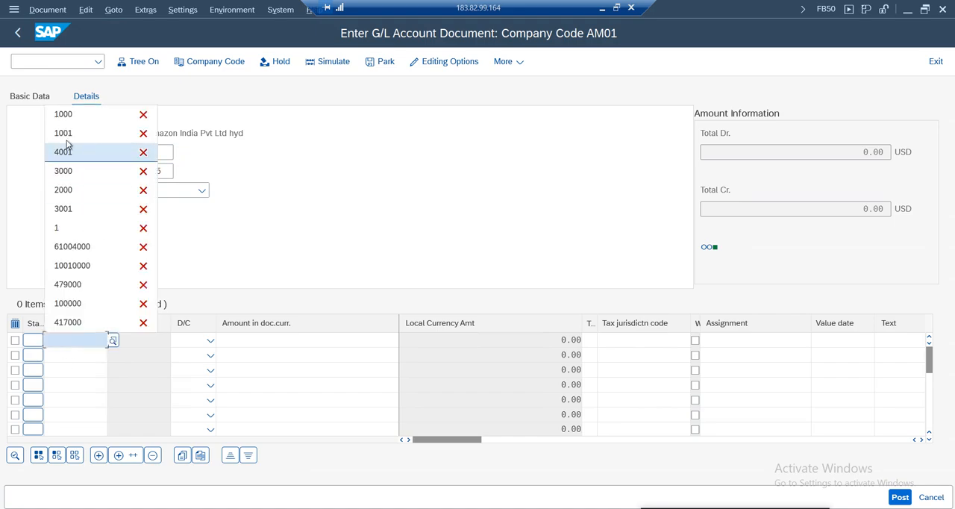
pyautogui.click(65, 115)
pyautogui.click(63, 355)
pyautogui.click(64, 148)
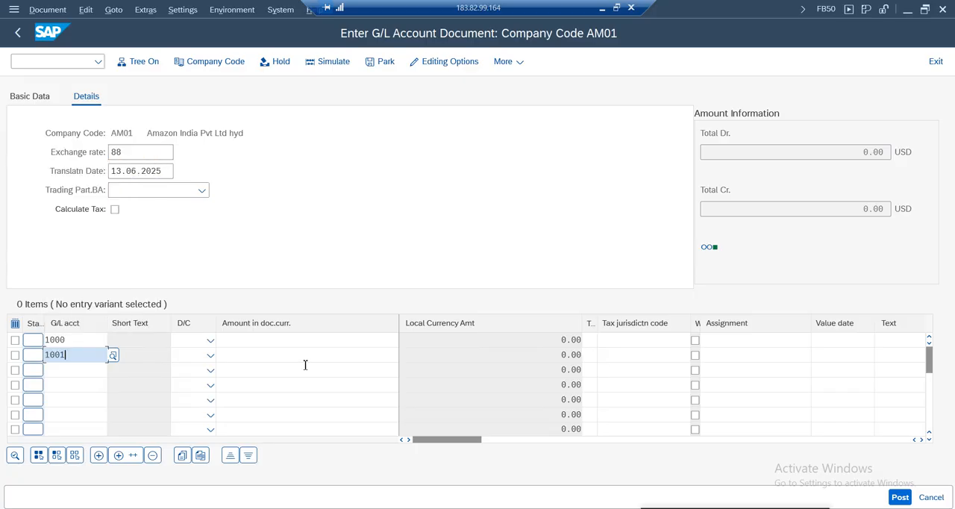
pyautogui.click(210, 340)
pyautogui.click(186, 375)
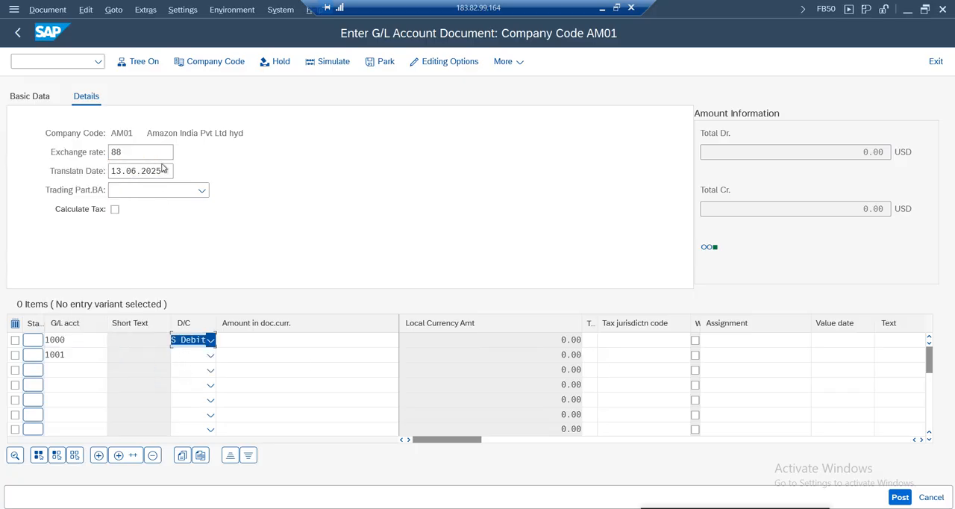
pyautogui.click(210, 355)
pyautogui.click(187, 371)
# Enter an amount of 1 in document currency on both line items and validate the entry
pyautogui.click(384, 340)
pyautogui.write('1')
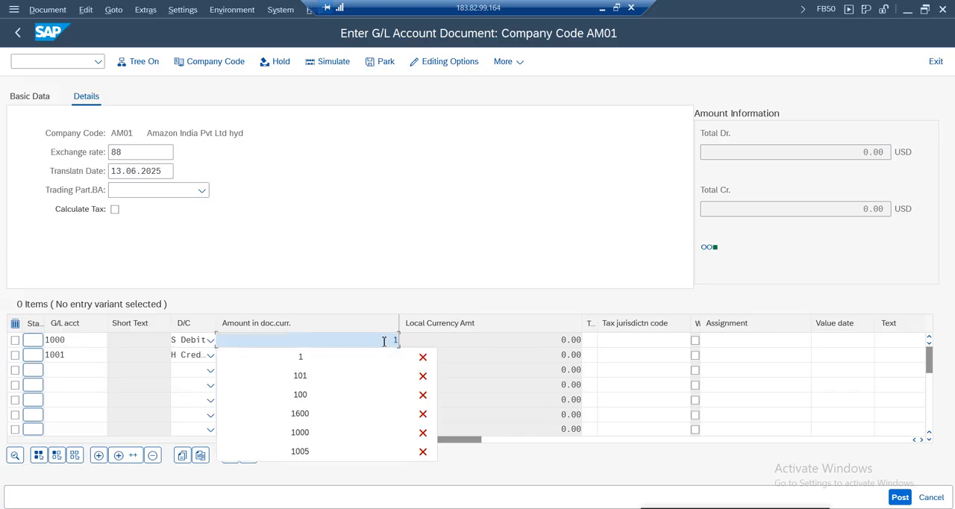
pyautogui.click(377, 355)
pyautogui.write('1')
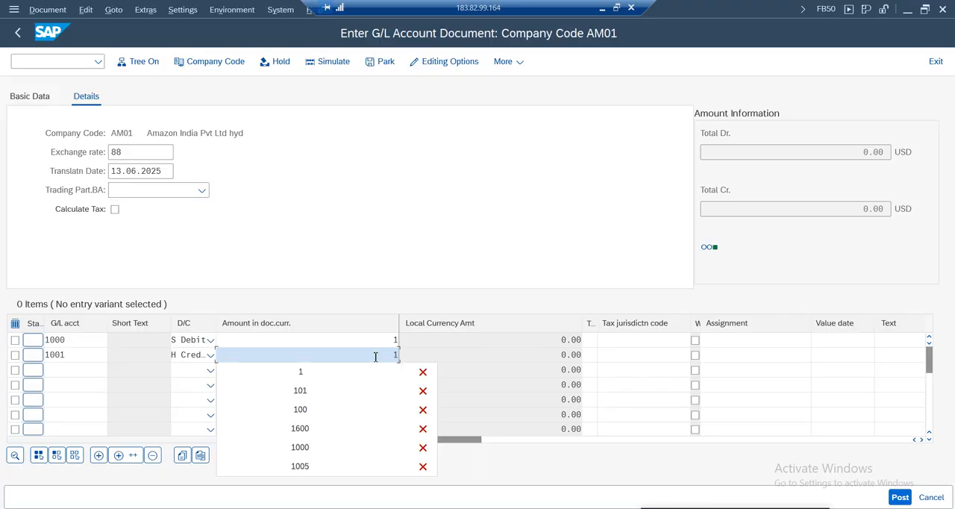
pyautogui.press('Return')
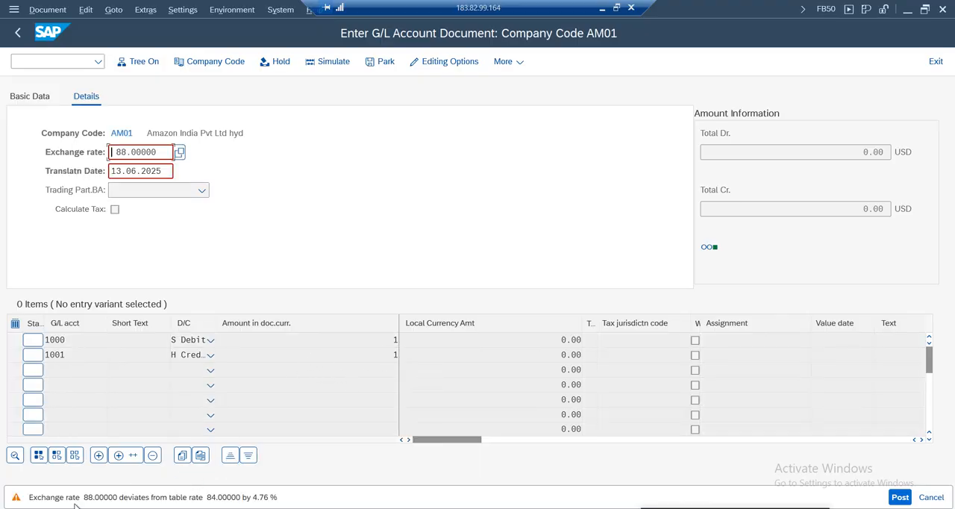
# Accept the manually entered exchange rate and post the G/L document
pyautogui.doubleClick(132, 153)
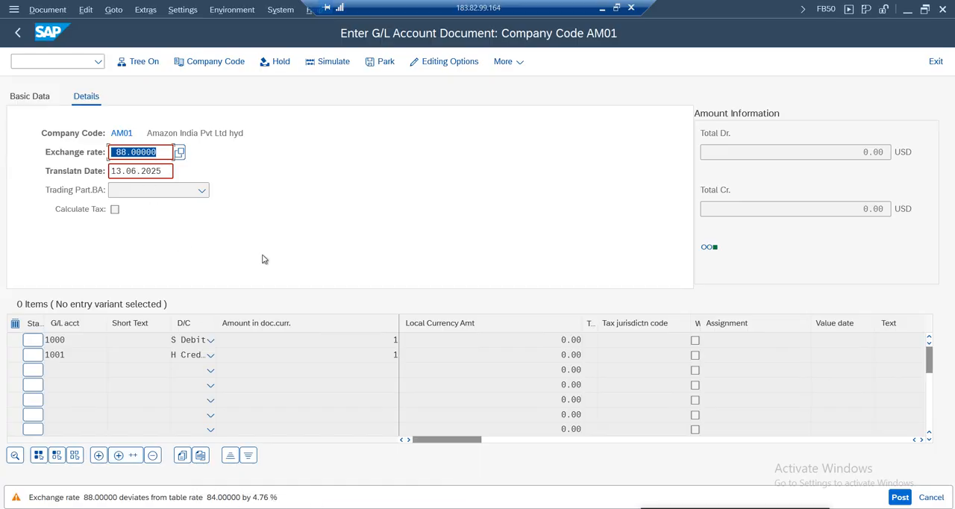
pyautogui.click(372, 261)
pyautogui.press('Return')
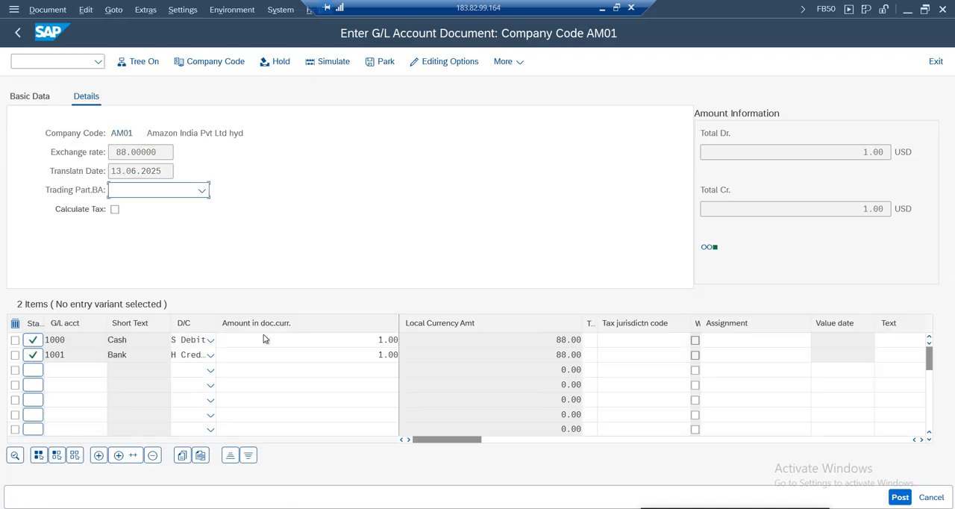
pyautogui.click(901, 496)
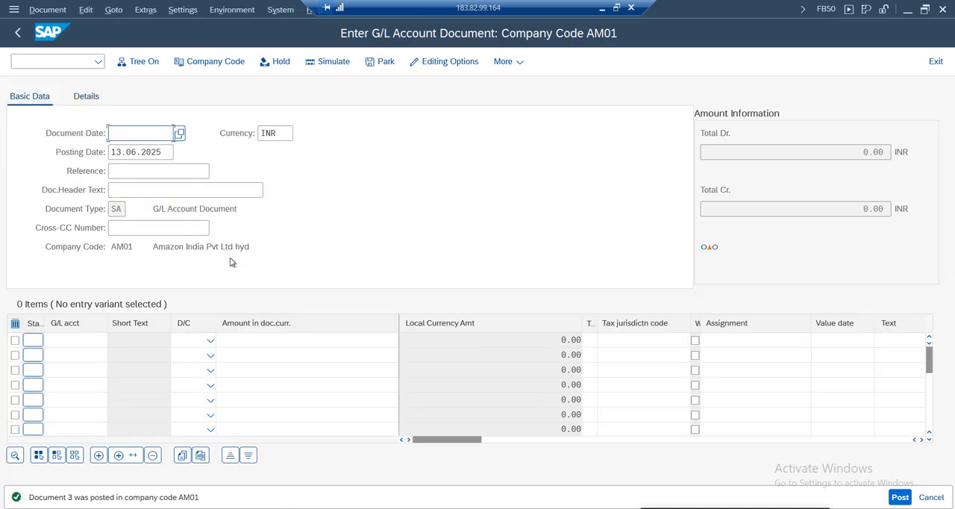
# Display the posted document and switch its display currency to the local currency INR to check the line item amounts
pyautogui.click(47, 10)
pyautogui.click(52, 43)
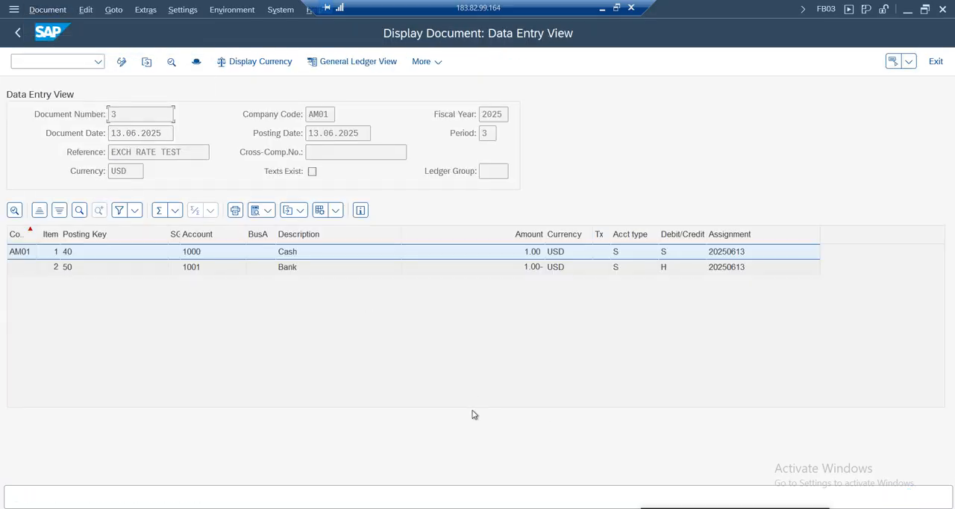
pyautogui.click(279, 64)
pyautogui.click(269, 293)
pyautogui.click(362, 359)
pyautogui.click(531, 270)
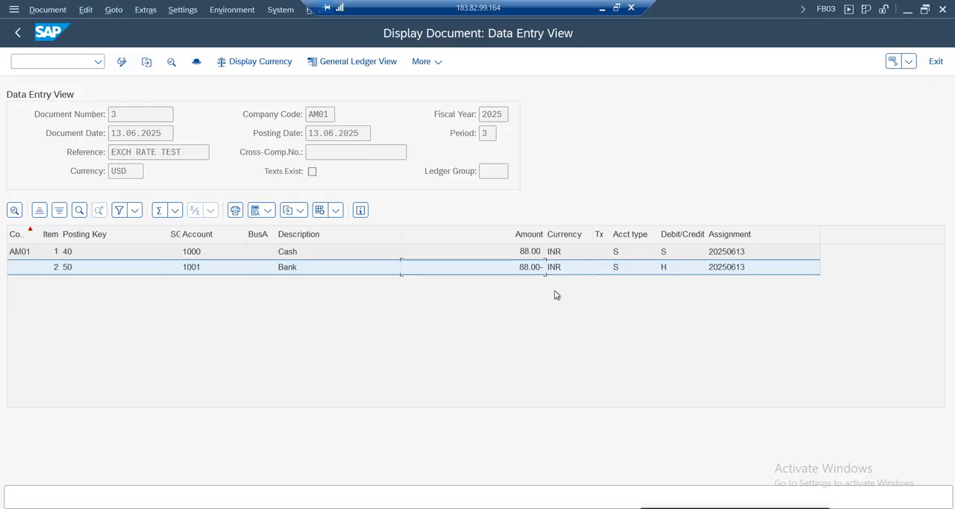
# Switch to the Google Sheets working notes and highlight the Exchange Rate Configuration settings section
pyautogui.click(602, 9)
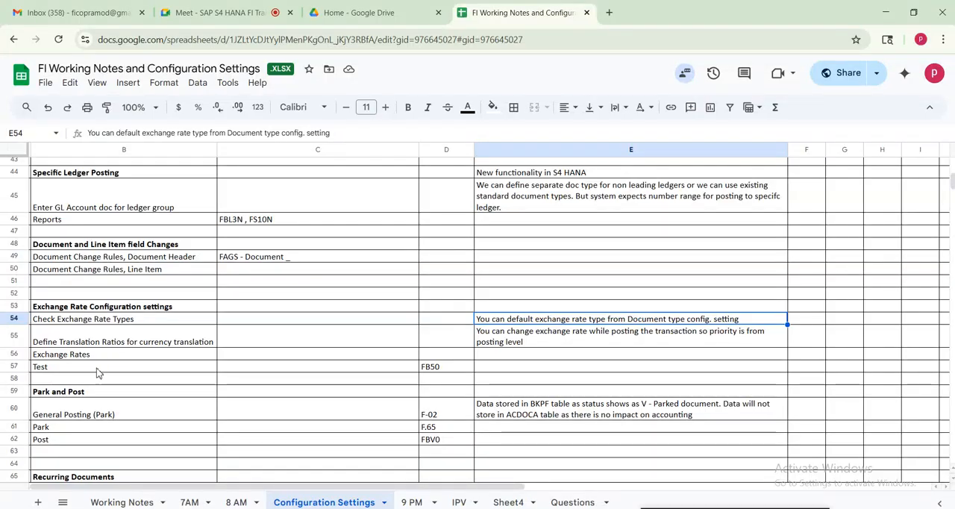
pyautogui.moveTo(84, 305); pyautogui.dragTo(630, 368)
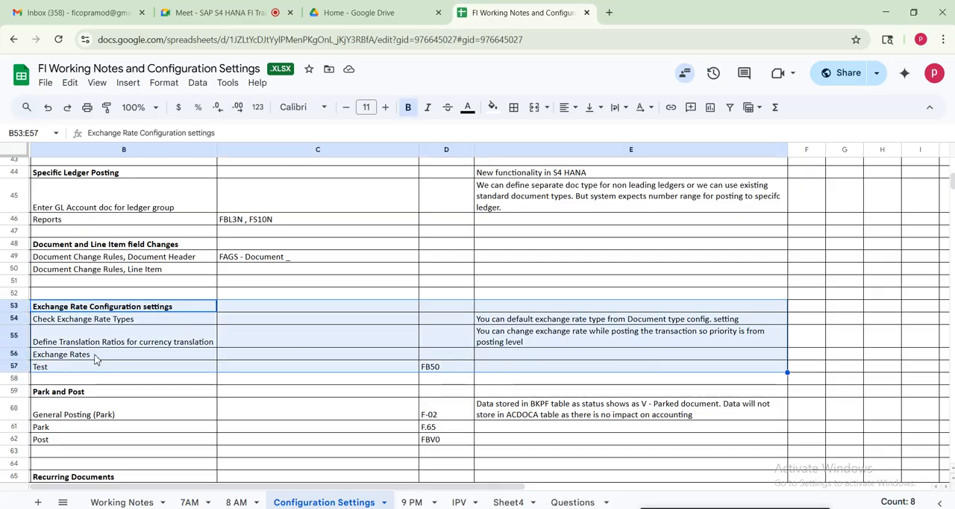
pyautogui.click(97, 355)
# Review the General Posting, Document Display and Reports rows under General Ledger (GL) Master Data in the notes
pyautogui.click(89, 258)
pyautogui.press('Up')
pyautogui.press('Up')
pyautogui.press('Up')
pyautogui.press('Up')
pyautogui.press('Up')
pyautogui.press('Up')
pyautogui.press('Up')
pyautogui.press('Up')
pyautogui.press('Up')
pyautogui.press('Up')
pyautogui.press('Up')
pyautogui.press('Up')
pyautogui.press('Up')
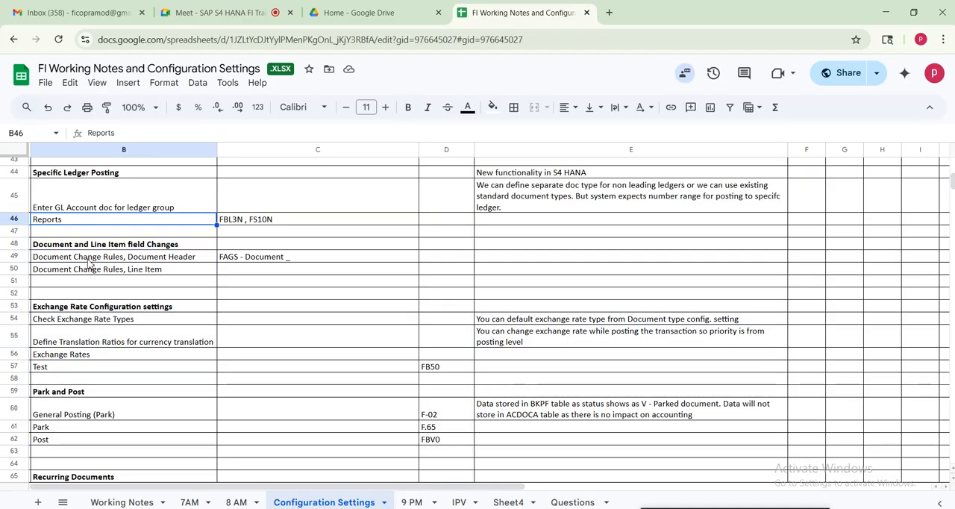
pyautogui.press('Up')
pyautogui.press('Up')
pyautogui.press('Up')
pyautogui.press('Up')
pyautogui.press('Up')
pyautogui.press('Up')
pyautogui.press('Up')
pyautogui.press('Up')
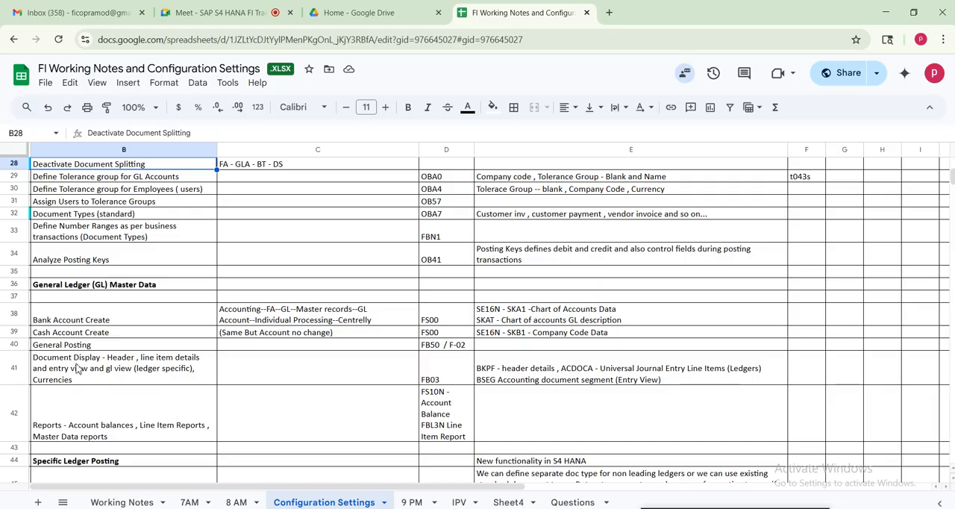
pyautogui.click(93, 346)
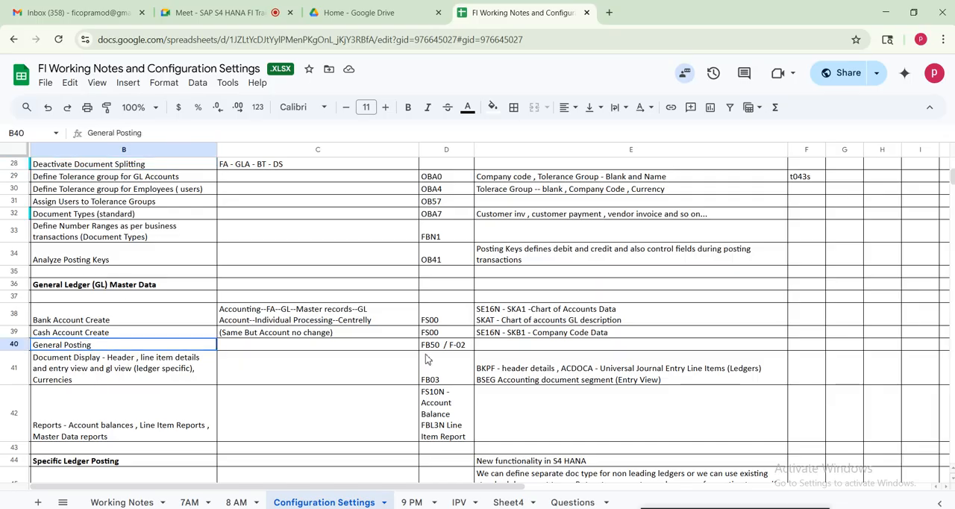
pyautogui.keyDown('shift'); pyautogui.click(504, 350); pyautogui.keyUp('shift')
pyautogui.keyDown('shift'); pyautogui.click(522, 382); pyautogui.keyUp('shift')
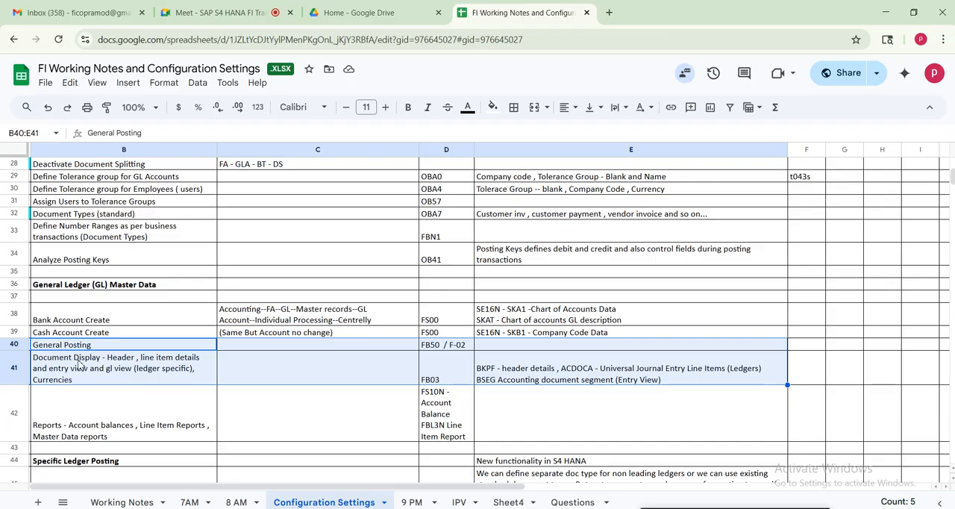
pyautogui.moveTo(97, 429); pyautogui.dragTo(515, 435)
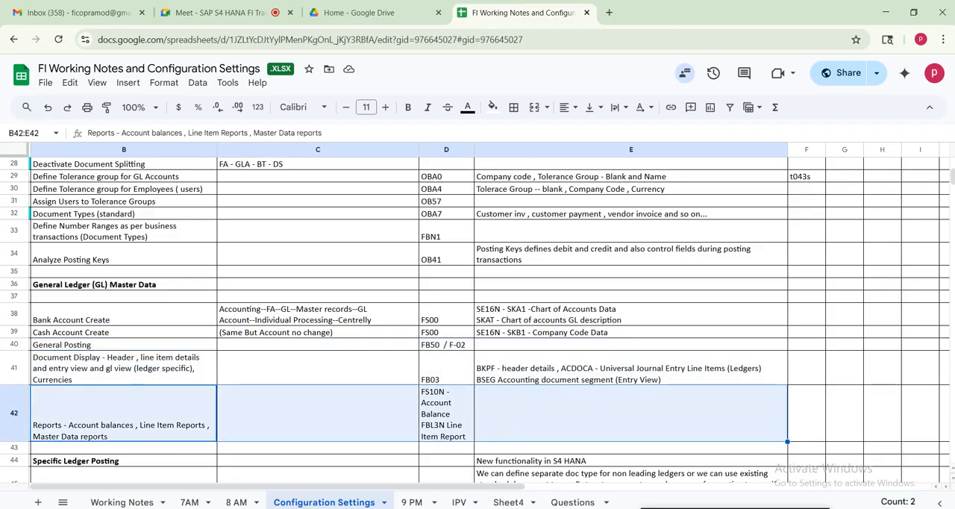
# Review the Specific Ledger Posting notes on S4 HANA functionality and separate document types for non-leading ledgers
pyautogui.click(125, 460)
pyautogui.press('Down')
pyautogui.press('Down')
pyautogui.press('Down')
pyautogui.press('Down')
pyautogui.press('Down')
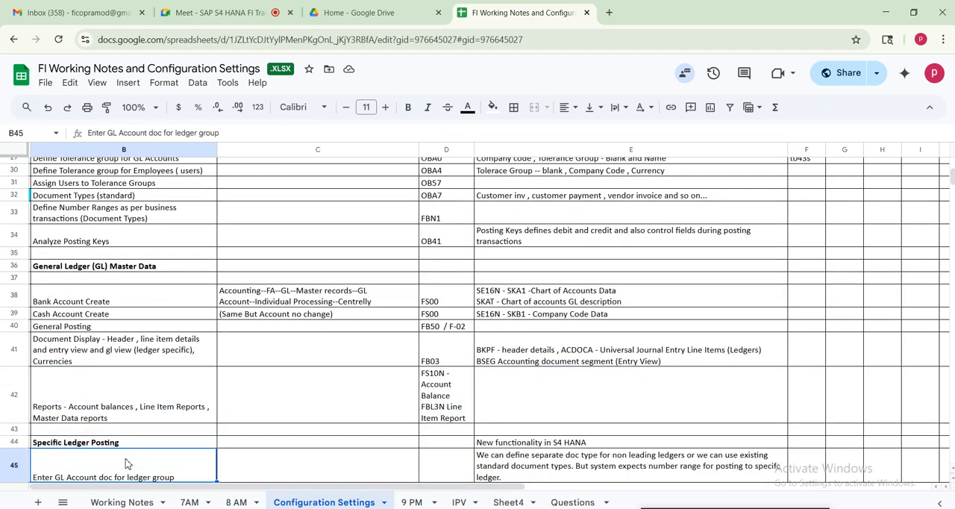
pyautogui.press('Down')
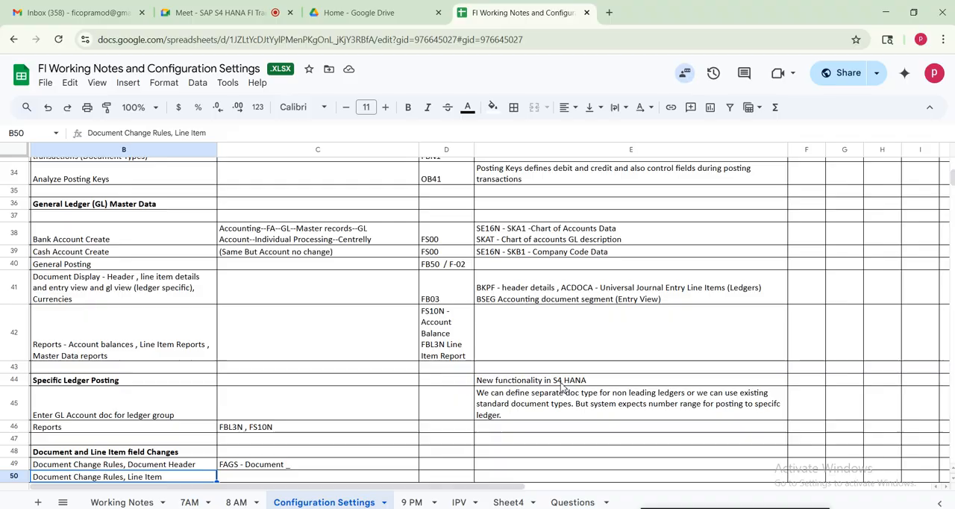
pyautogui.click(568, 382)
pyautogui.click(544, 407)
pyautogui.click(88, 407)
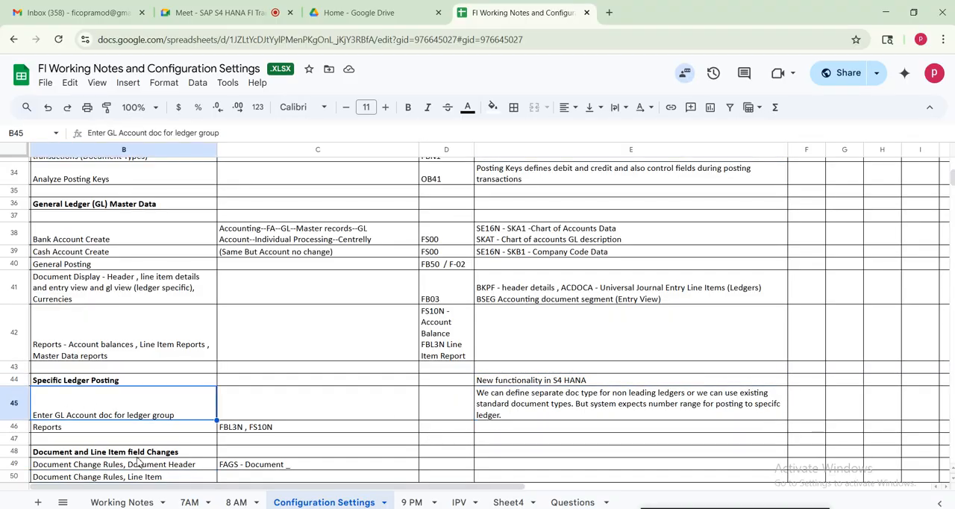
# Review the Document and Line Item field Changes section, highlighting its document change rules
pyautogui.click(119, 456)
pyautogui.press('Down')
pyautogui.press('Down')
pyautogui.press('Down')
pyautogui.press('Down')
pyautogui.press('Down')
pyautogui.press('Down')
pyautogui.press('Down')
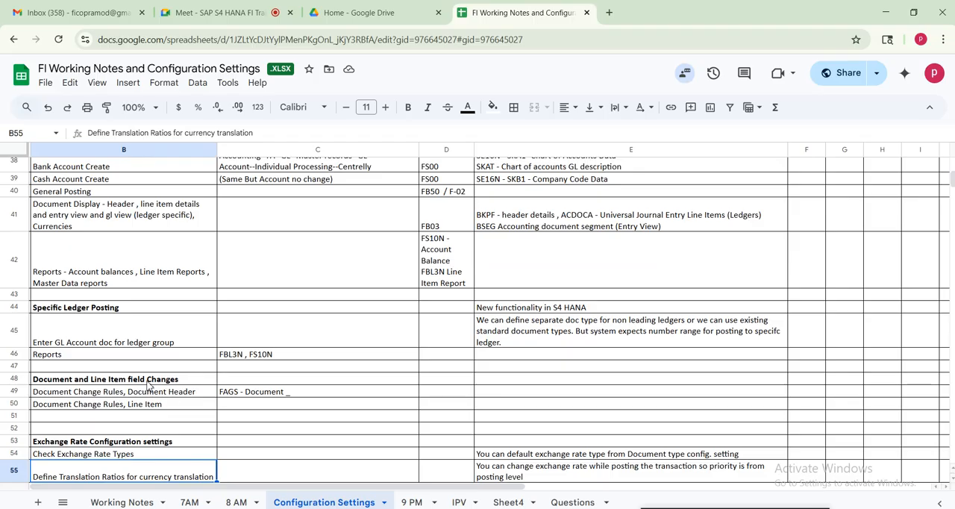
pyautogui.click(148, 382)
pyautogui.keyDown('shift'); pyautogui.click(326, 406); pyautogui.keyUp('shift')
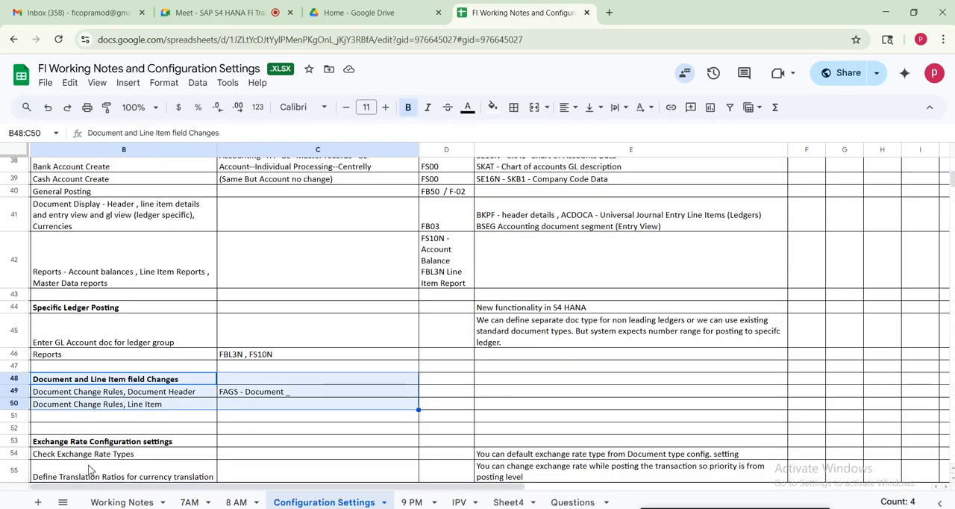
# Look through the notes from Exchange Rate Configuration settings past Park and Post to Recurring Documents
pyautogui.click(103, 444)
pyautogui.press('Down')
pyautogui.press('Down')
pyautogui.press('Down')
pyautogui.press('Down')
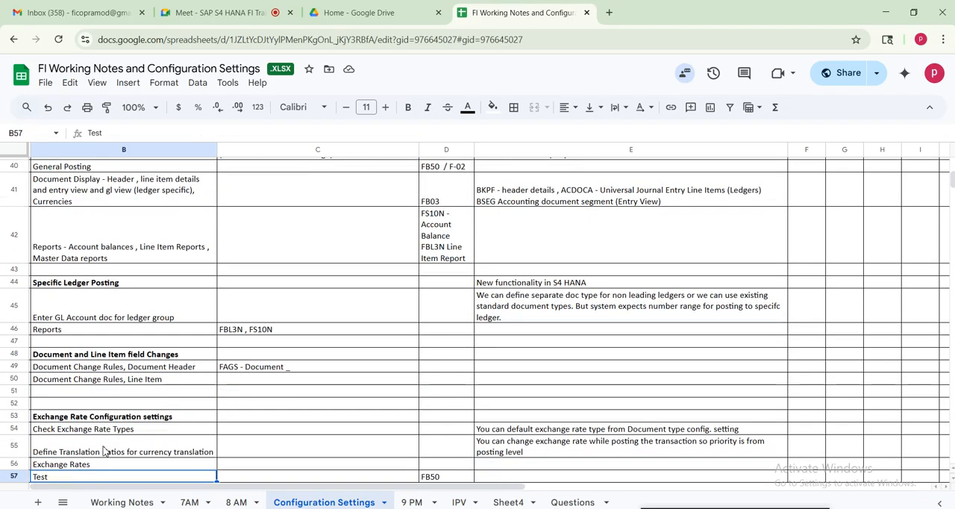
pyautogui.press('Down')
pyautogui.press('Down')
pyautogui.press('Down')
pyautogui.press('Down')
pyautogui.press('Down')
pyautogui.press('Down')
pyautogui.press('Down')
pyautogui.press('Down')
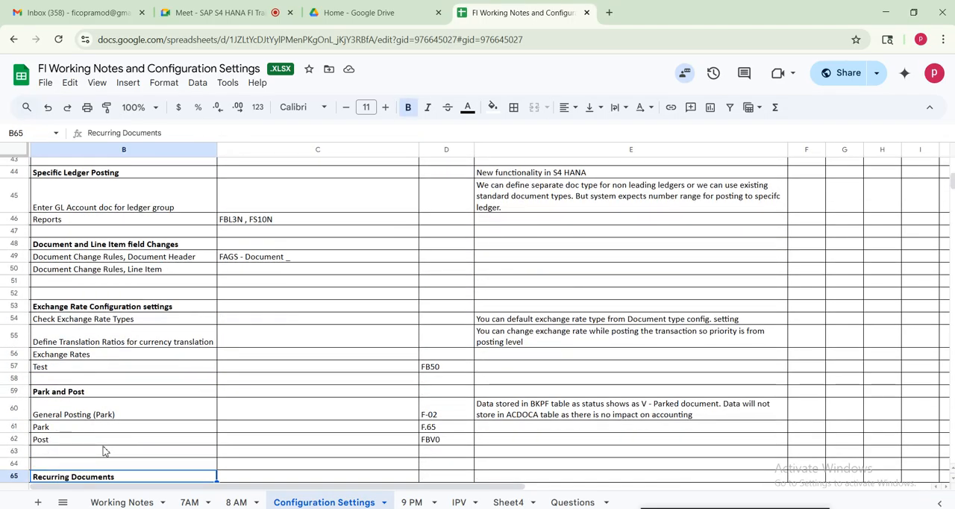